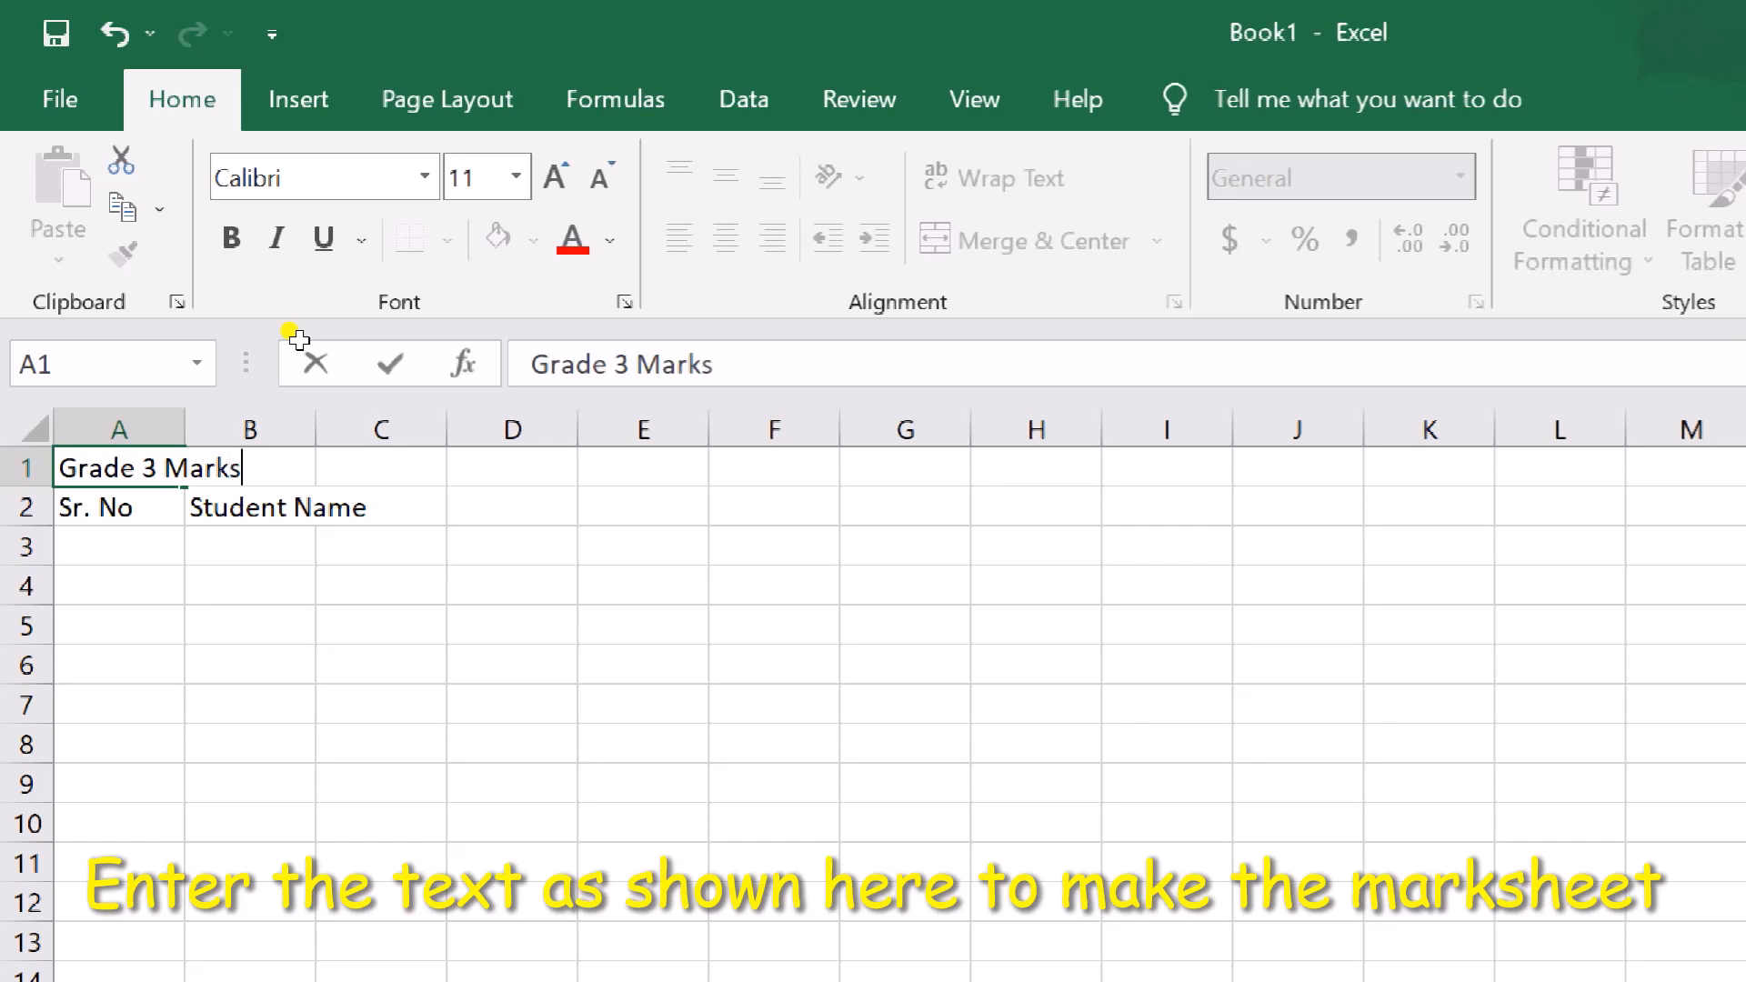
Step: Complete the title in cell A1 as "Grade 3 Marksheet ( Term - I) 2021-2022"
{"action": "key", "text": "BackSpace"}
{"action": "type", "text": "heet ( Term - I"}
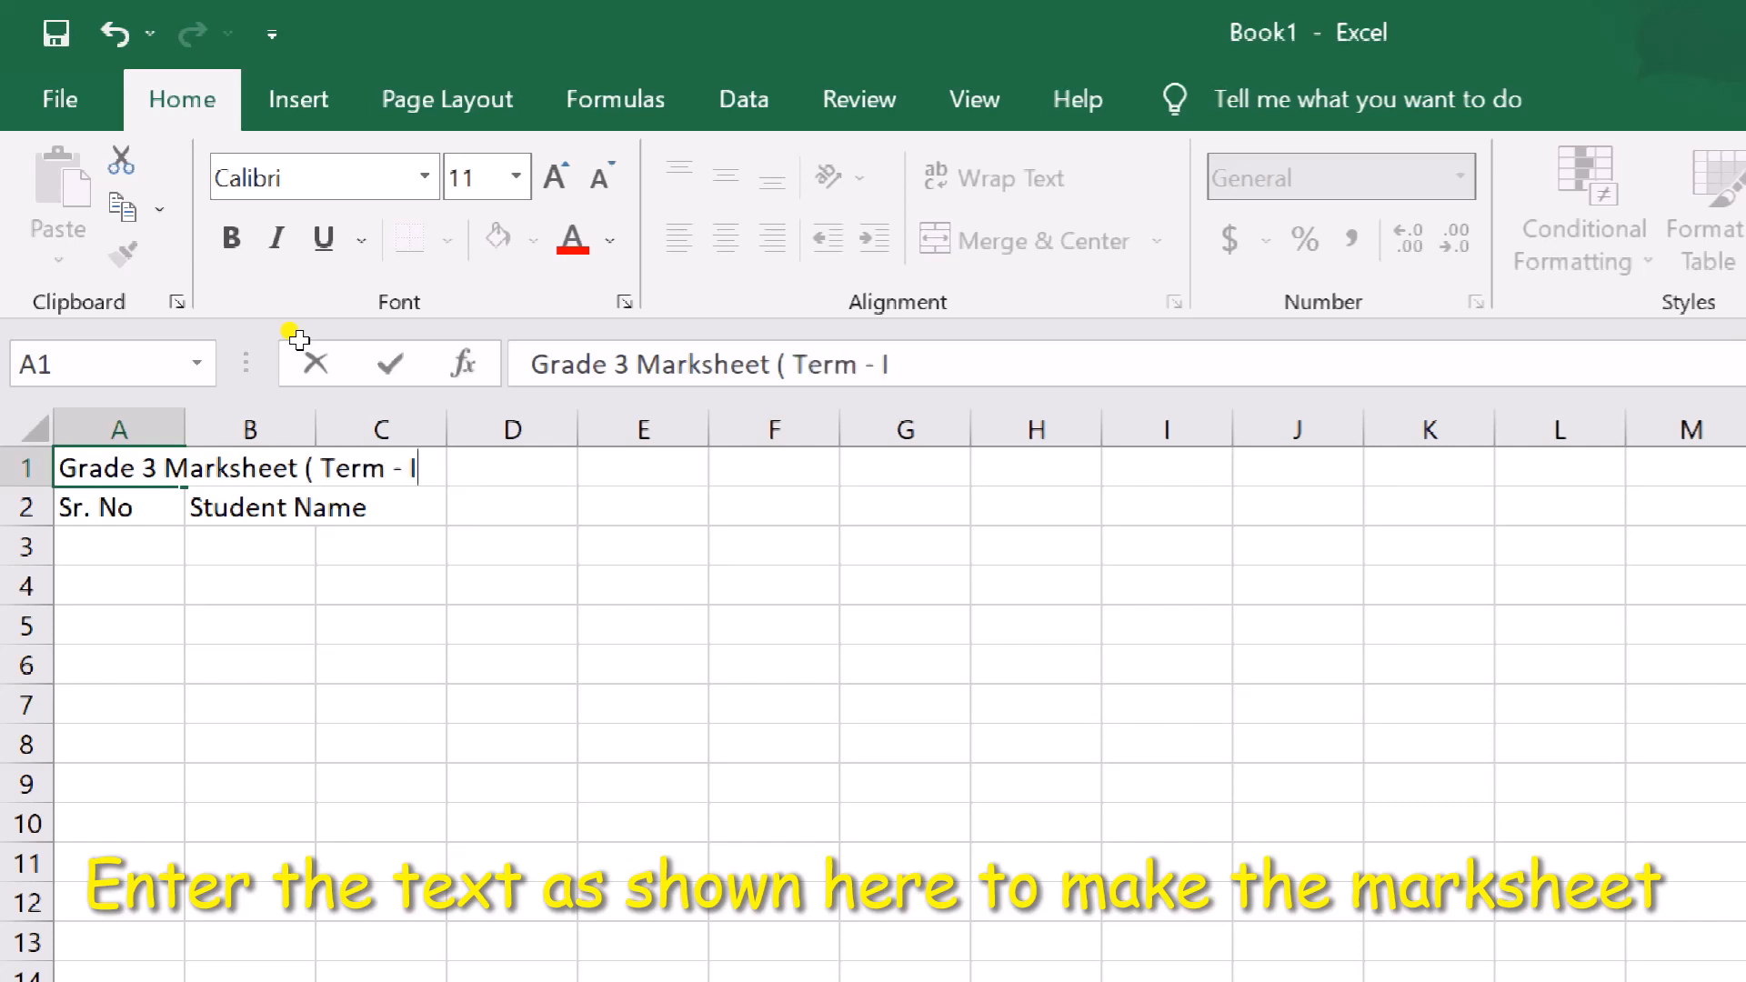
{"action": "type", "text": ") 2021-200"}
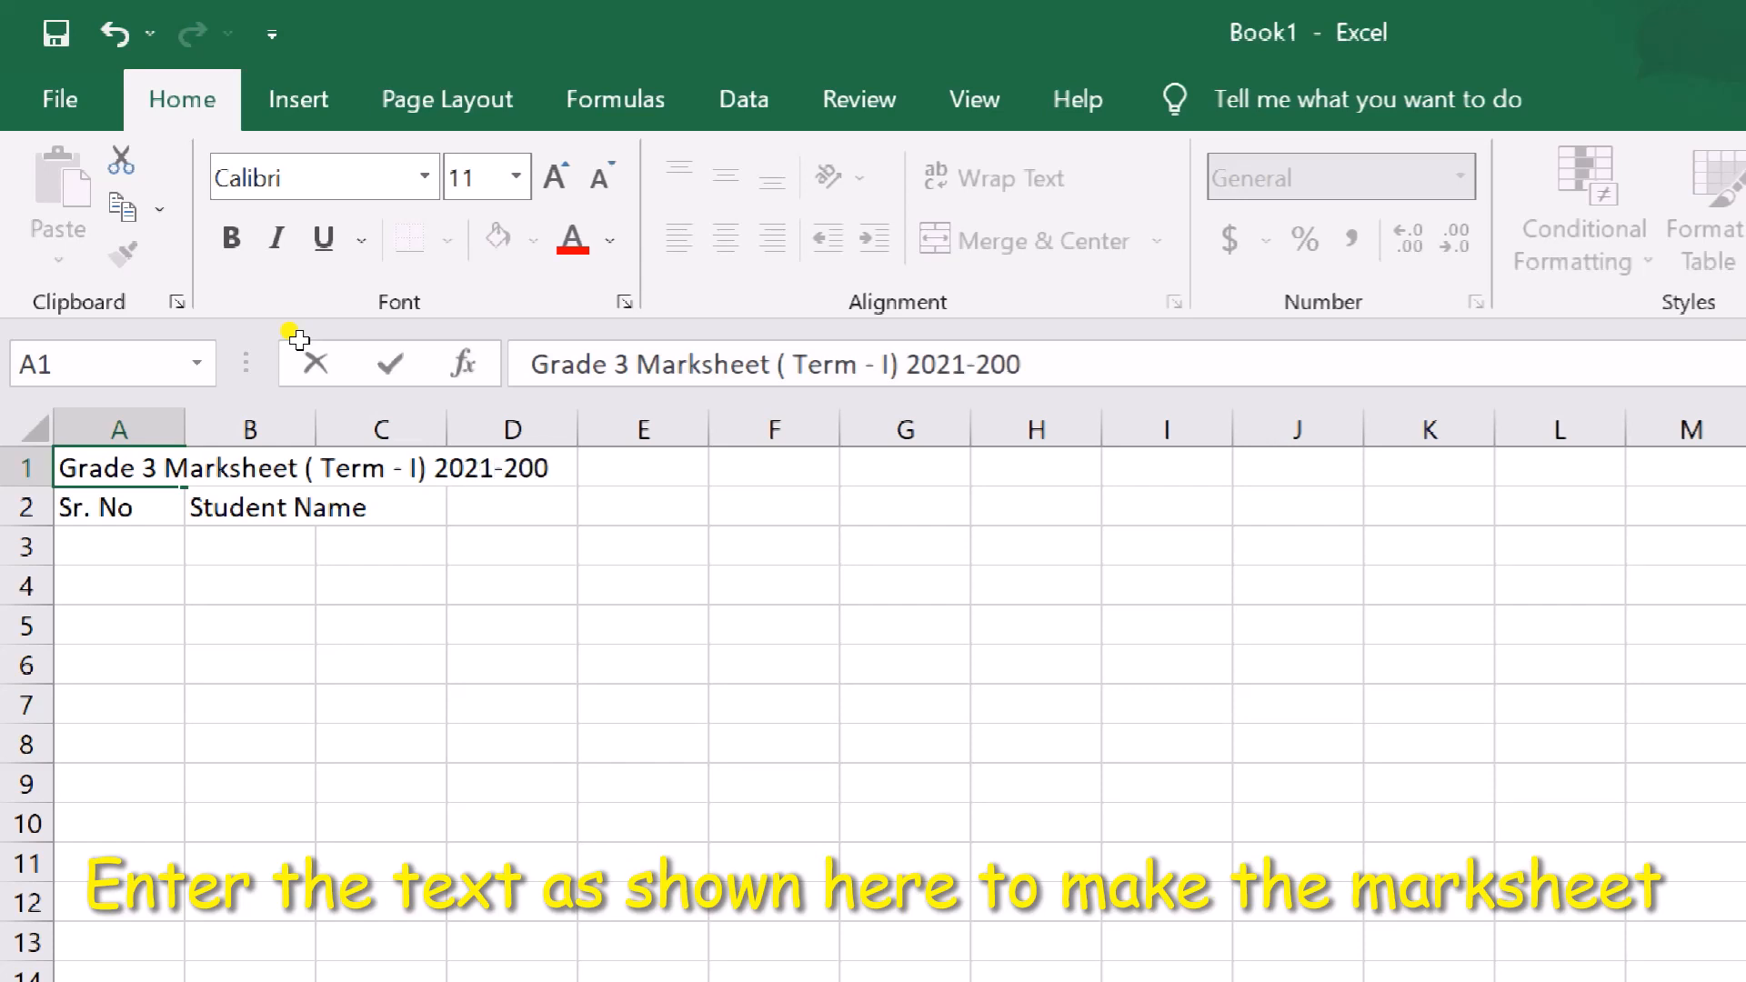
{"action": "key", "text": "BackSpace"}
{"action": "type", "text": "22"}
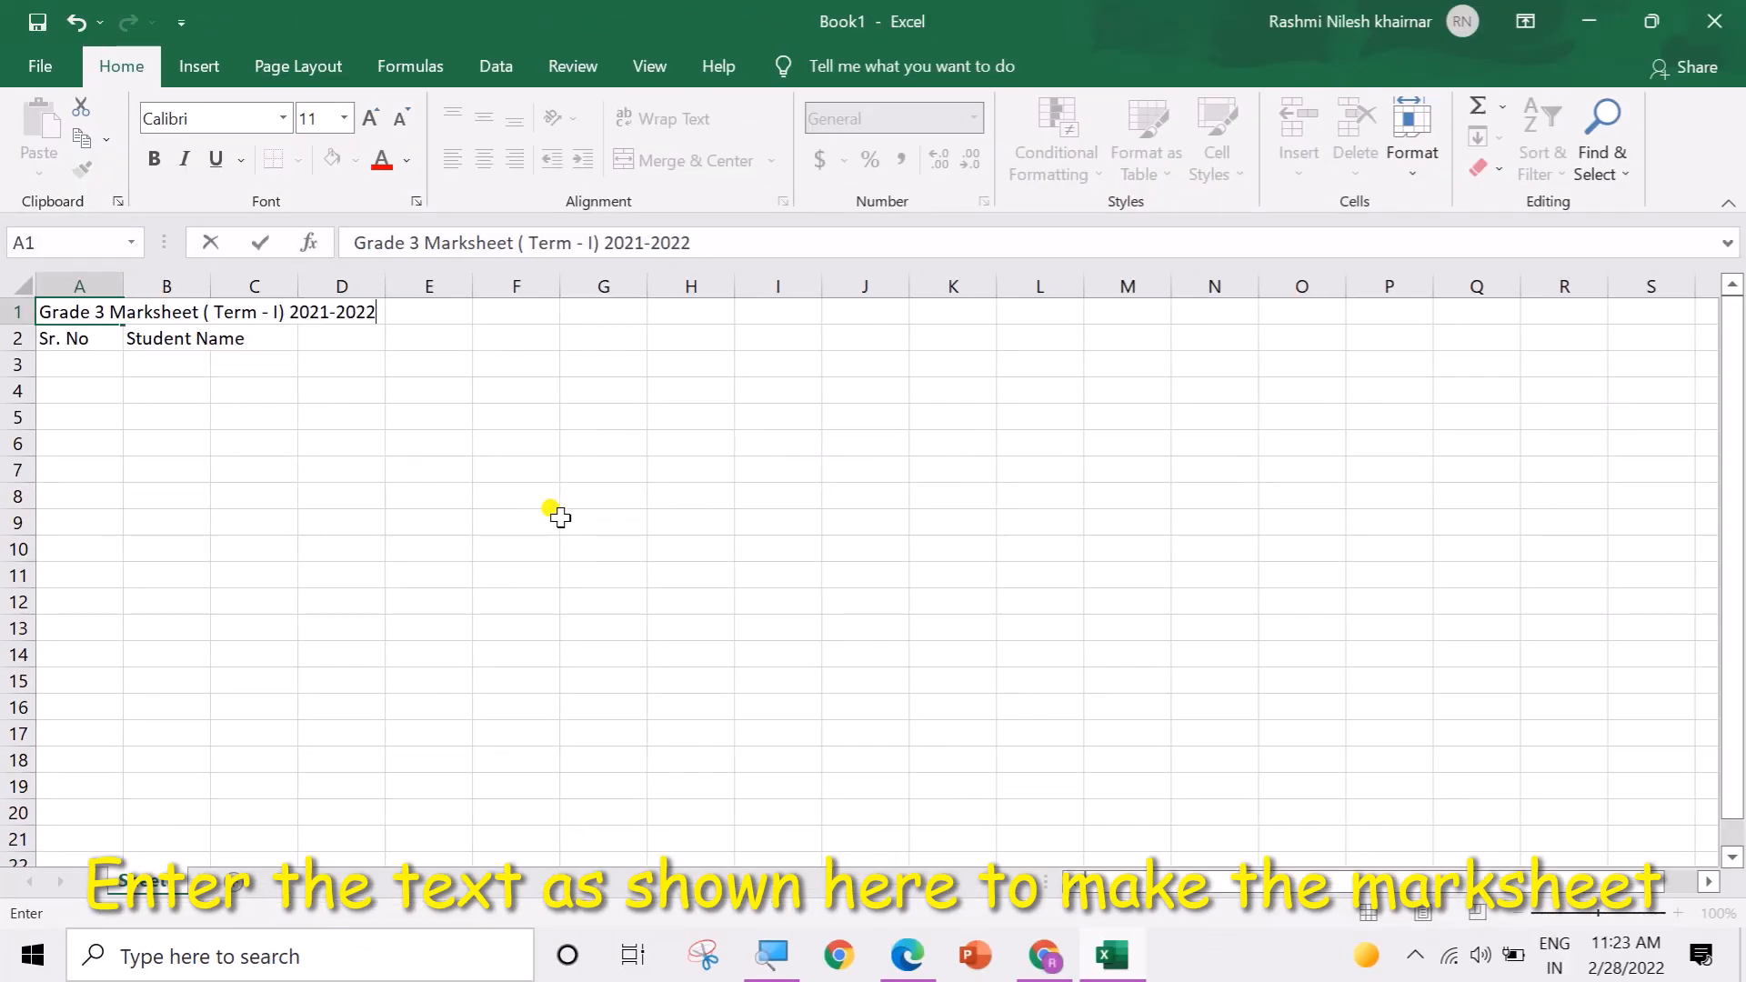
{"action": "left_click", "coordinate": [557, 516]}
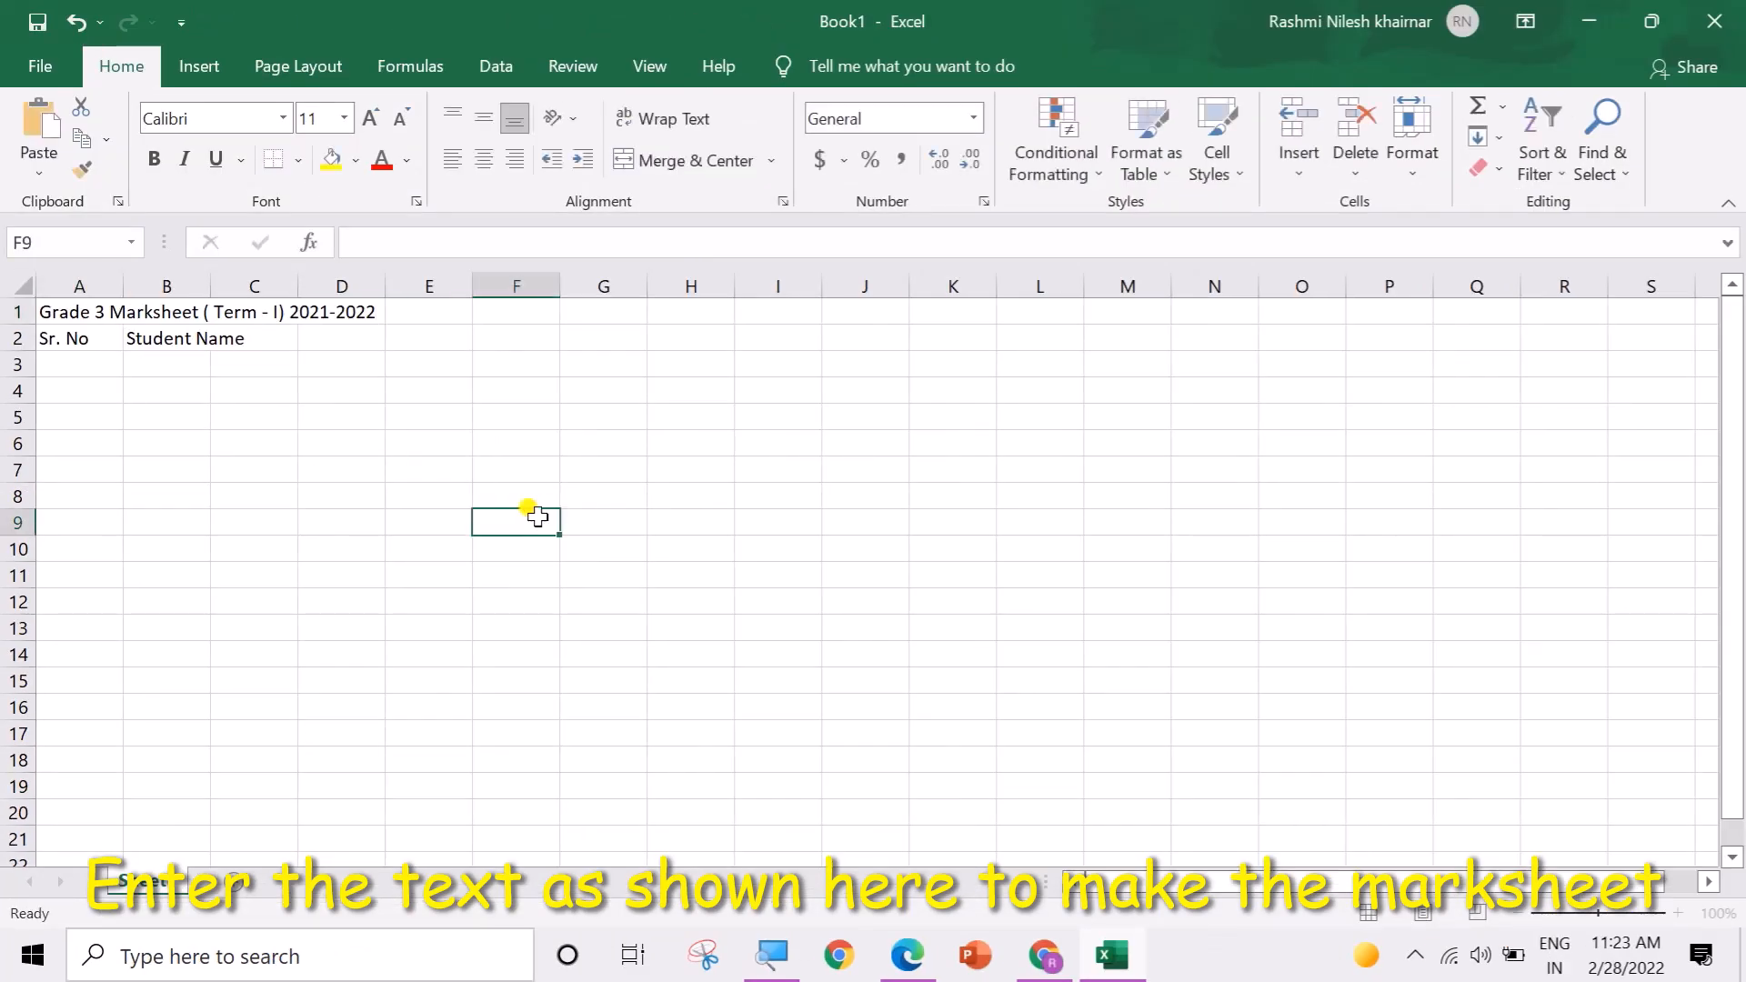
Step: Insert a blank row above the Sr. No and Student Name headings, and widen column B to fit "Student Name"
{"action": "right_click", "coordinate": [17, 339]}
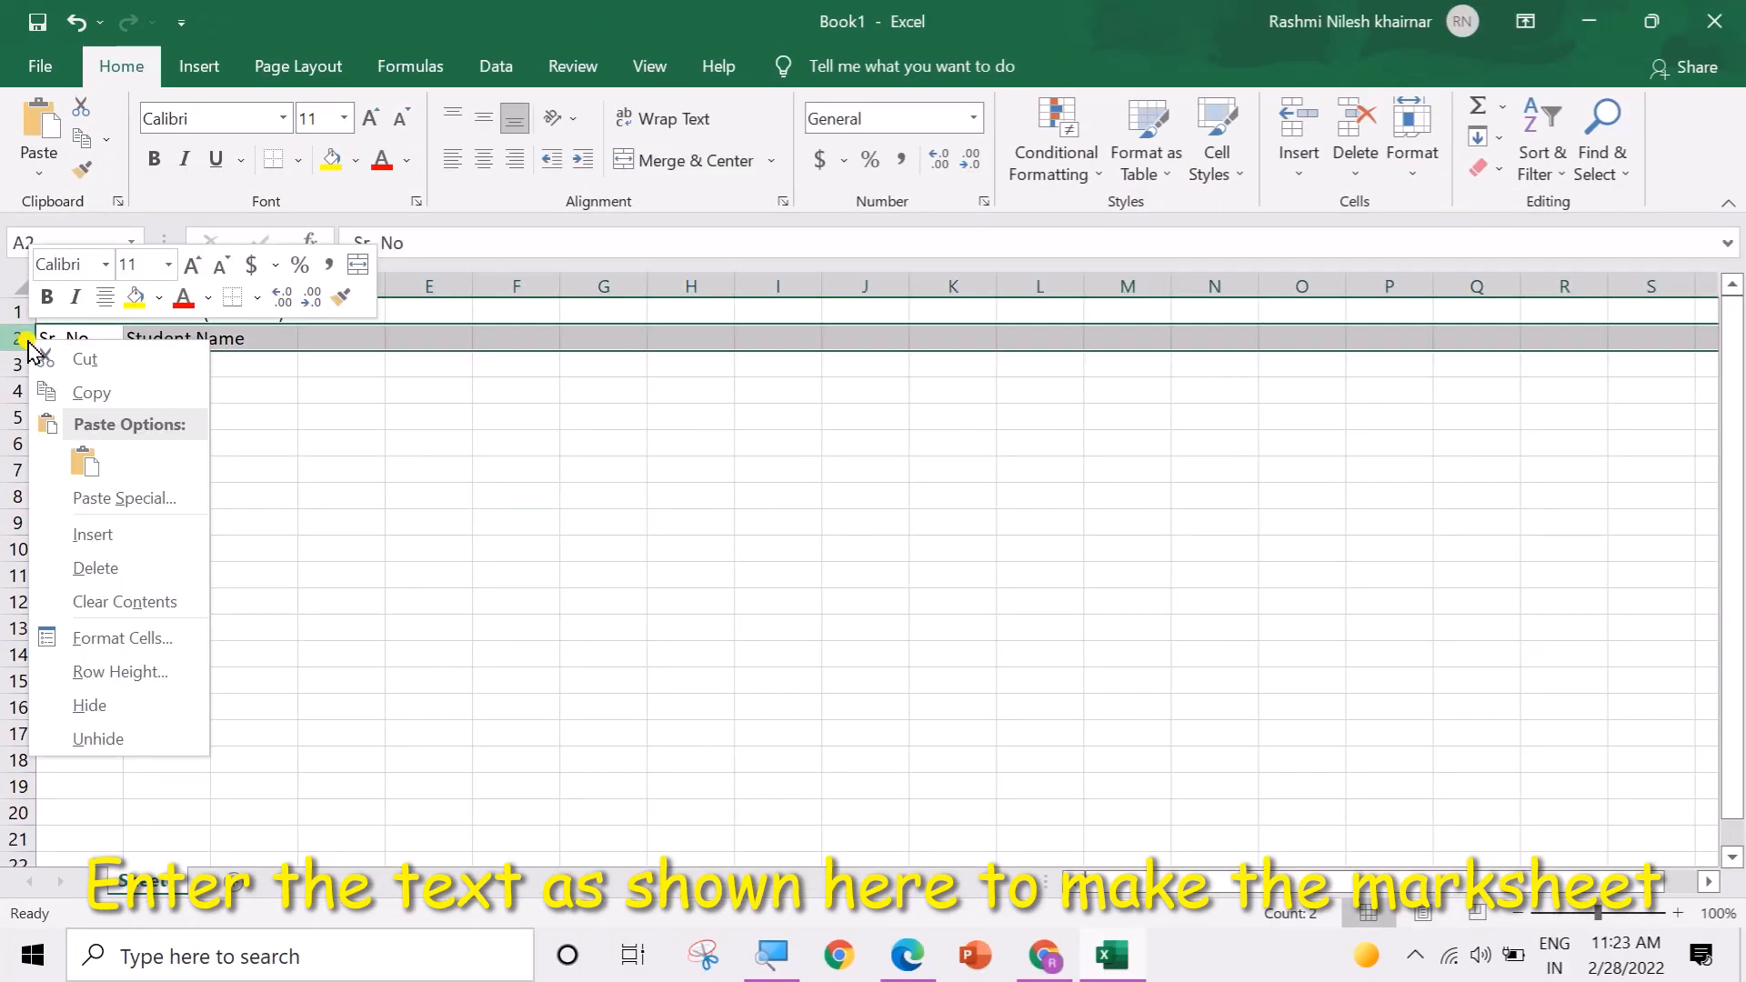
{"action": "left_click", "coordinate": [114, 533]}
{"action": "left_click", "coordinate": [327, 491]}
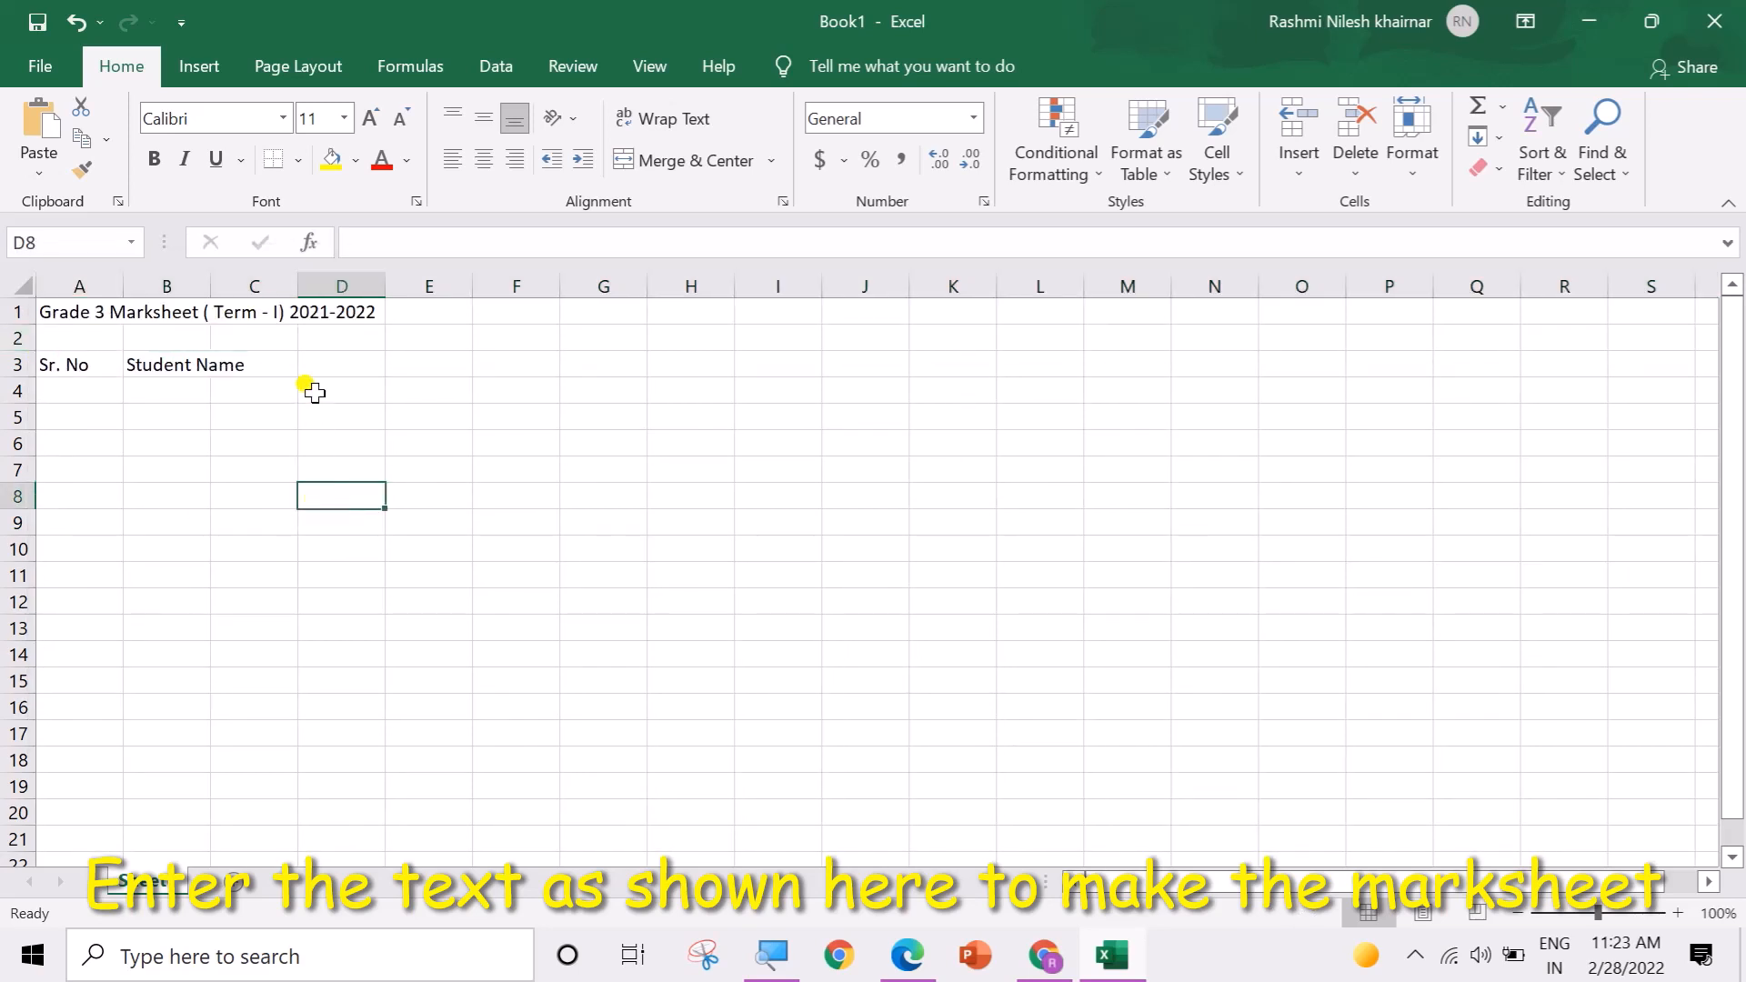
{"action": "left_click", "coordinate": [273, 364]}
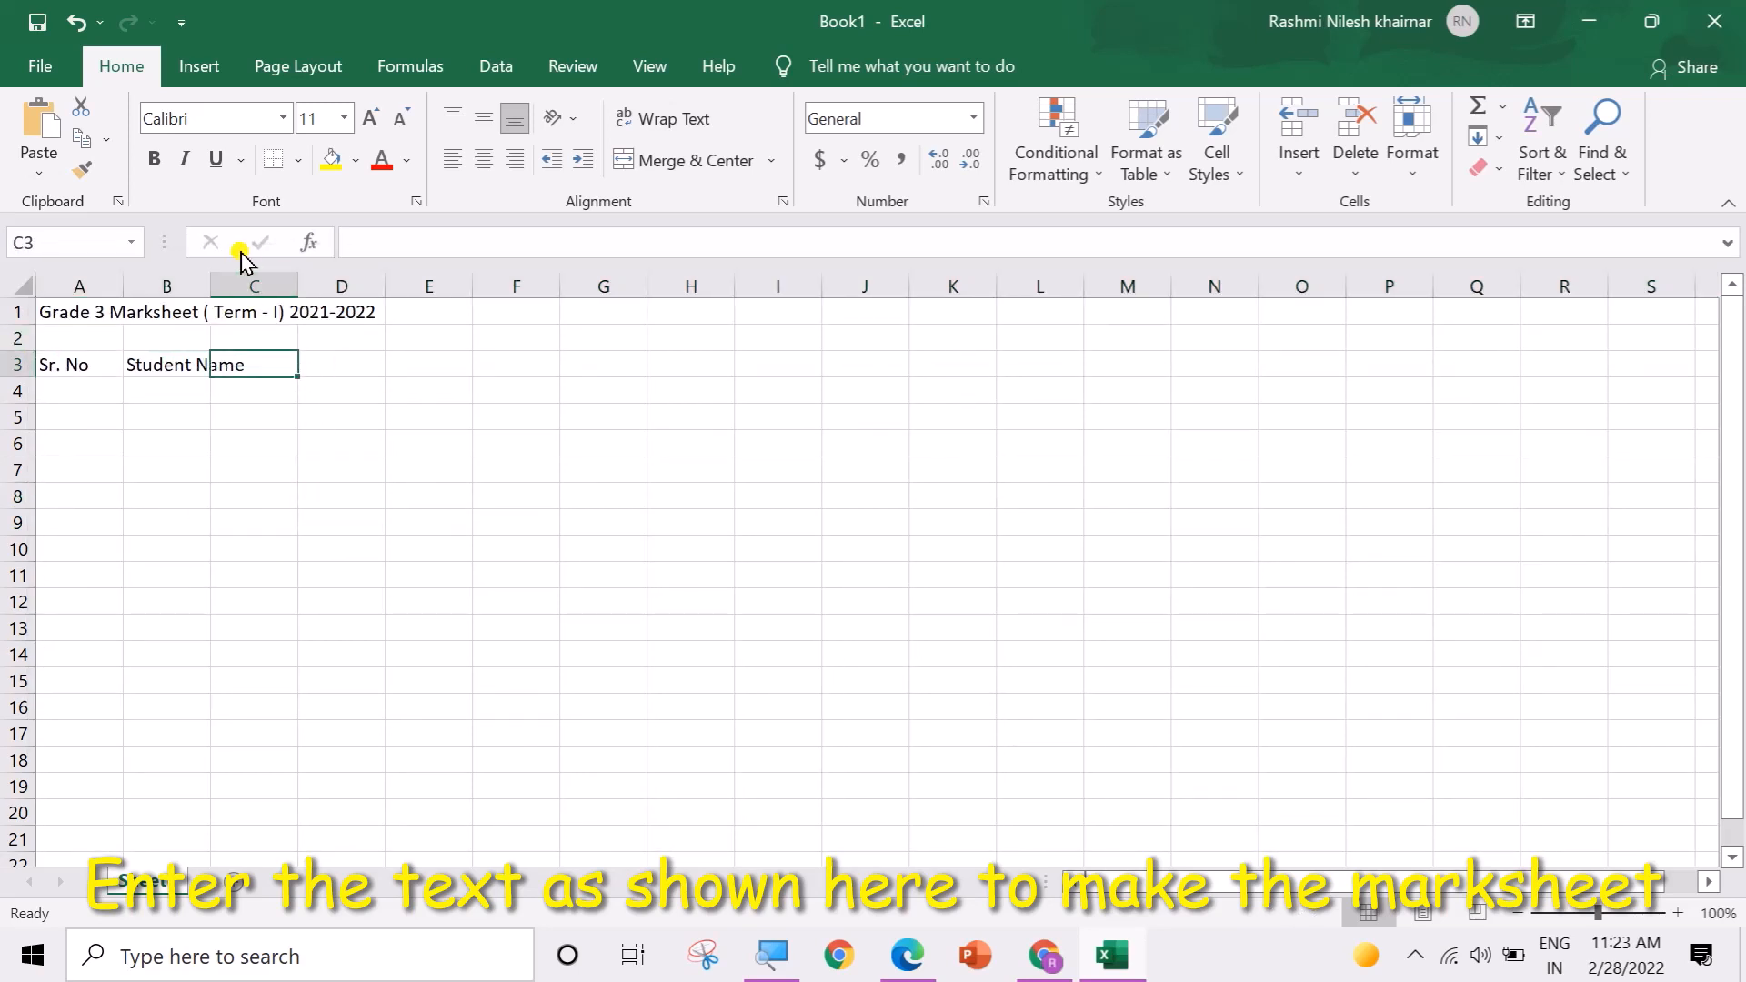
{"action": "left_click_drag", "start_coordinate": [210, 284], "coordinate": [270, 282]}
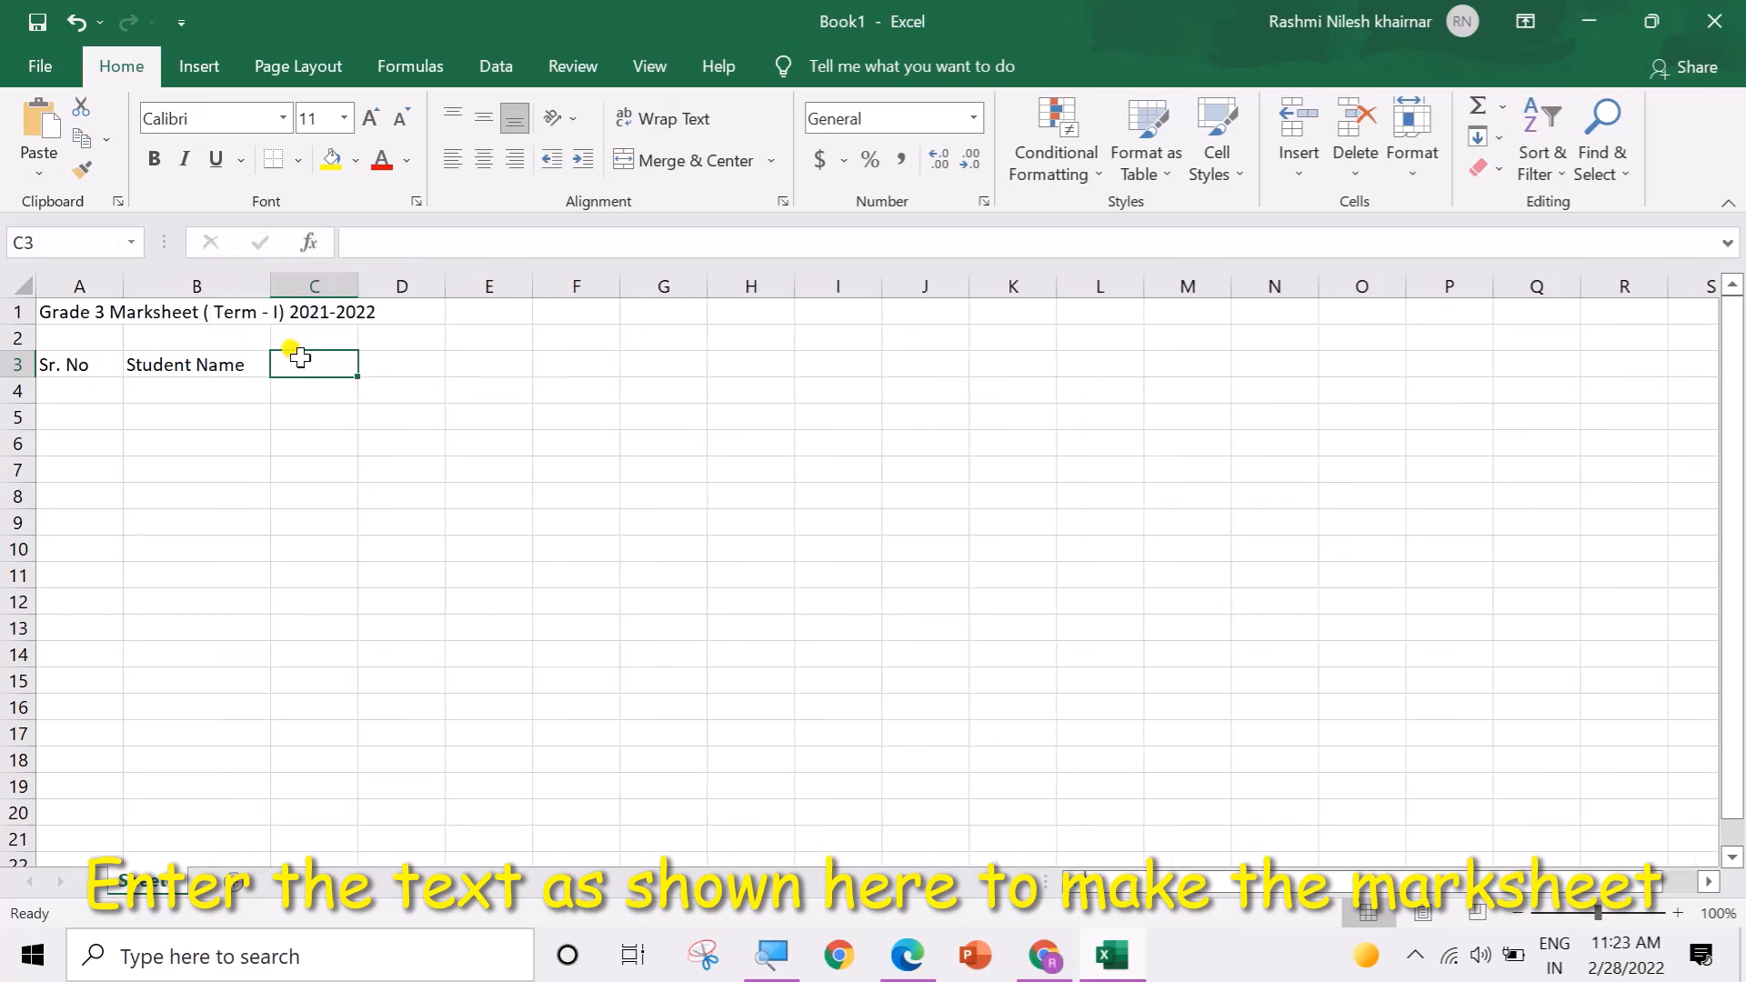
Step: Enter "Periodic Test - 1" in cell C2 and merge and center it across C2:E2
{"action": "left_click", "coordinate": [311, 338]}
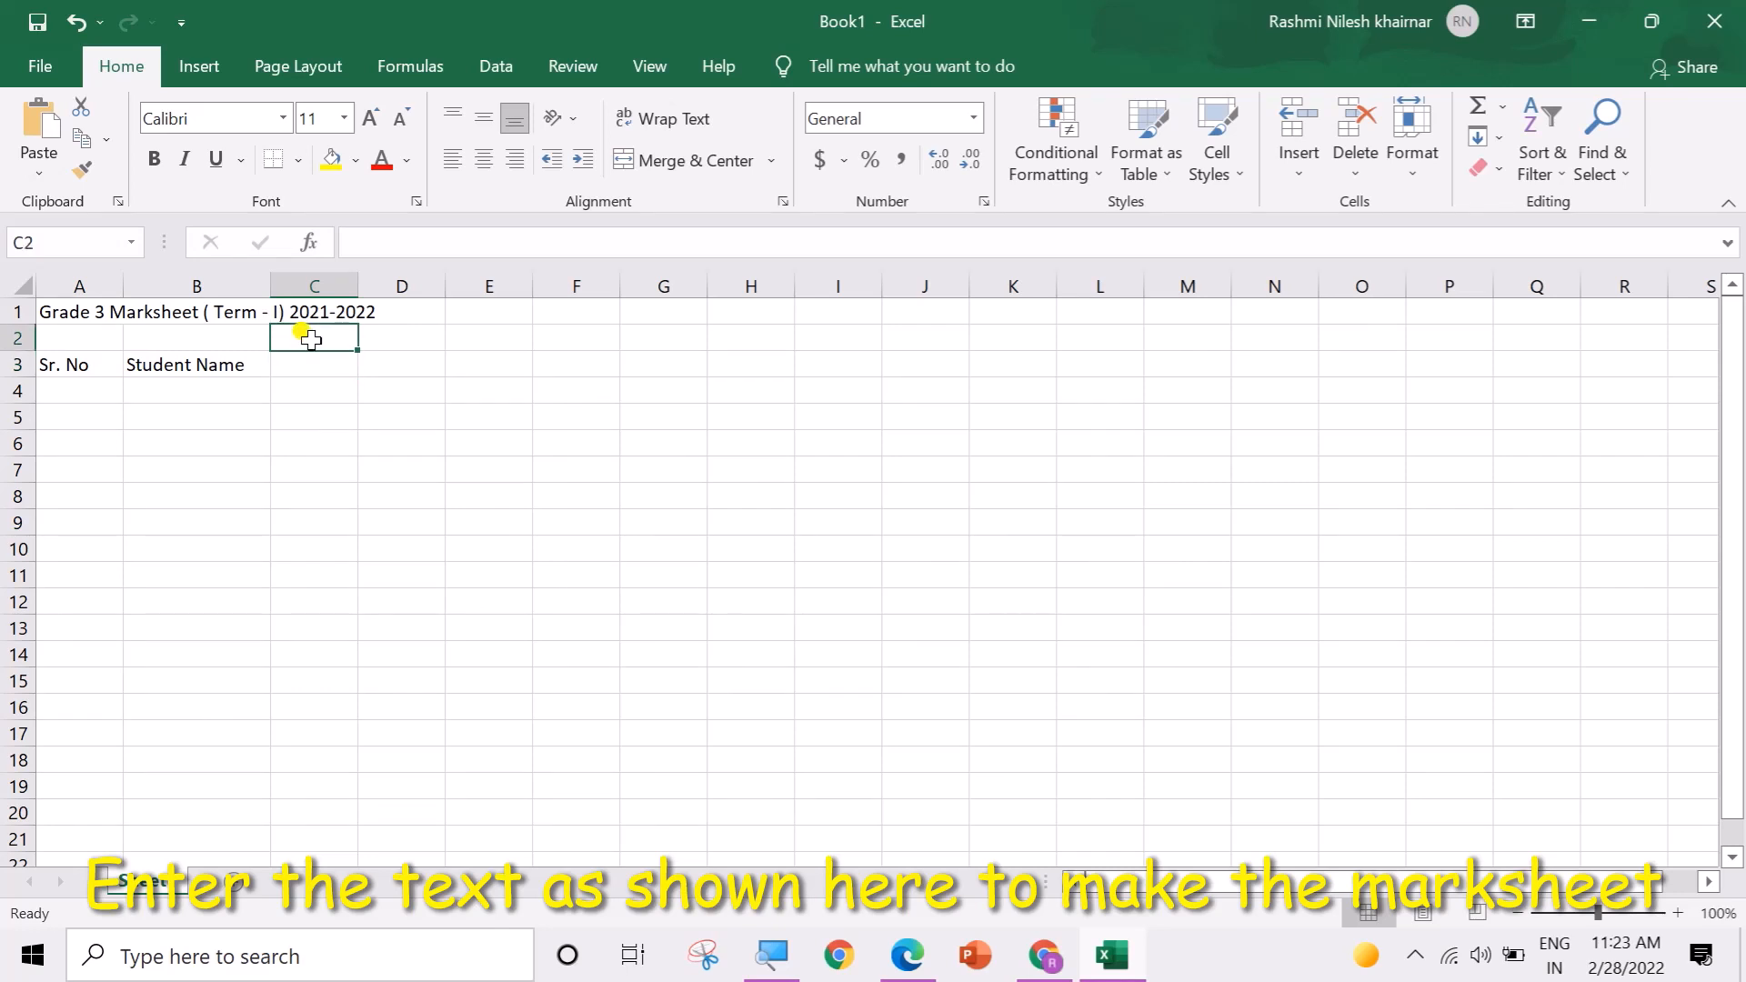
{"action": "type", "text": "Perio"}
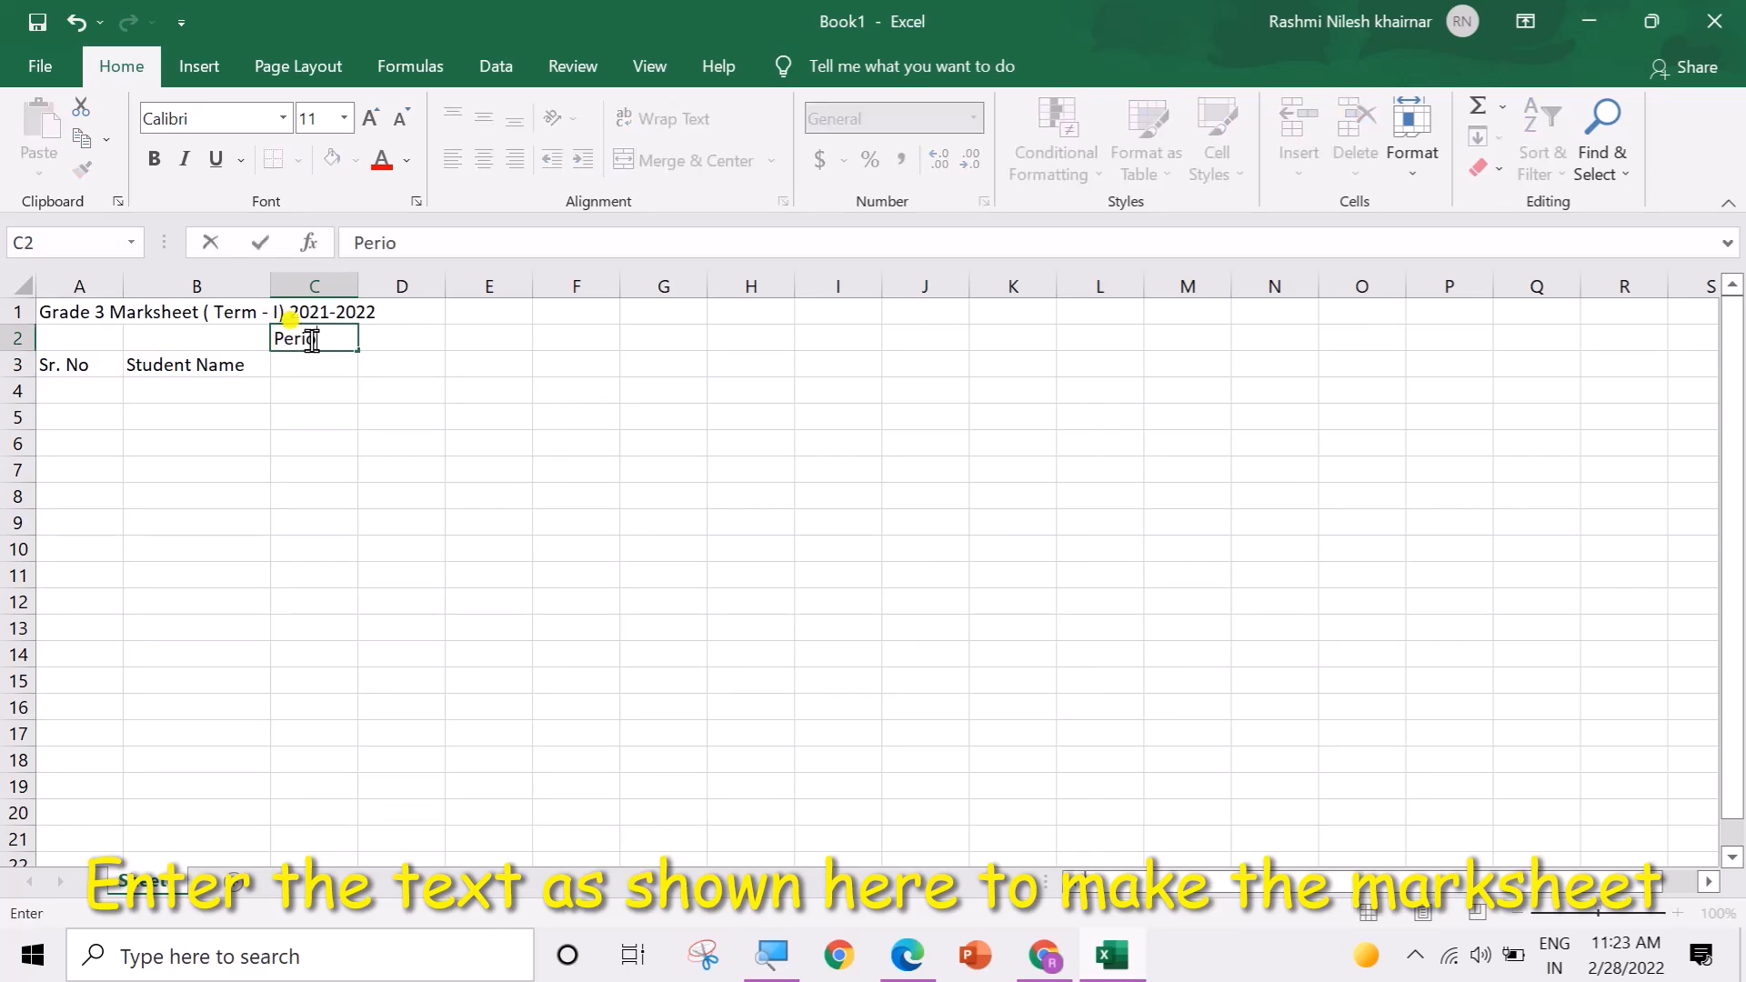
{"action": "type", "text": "dic Test - 1"}
{"action": "left_click", "coordinate": [332, 431]}
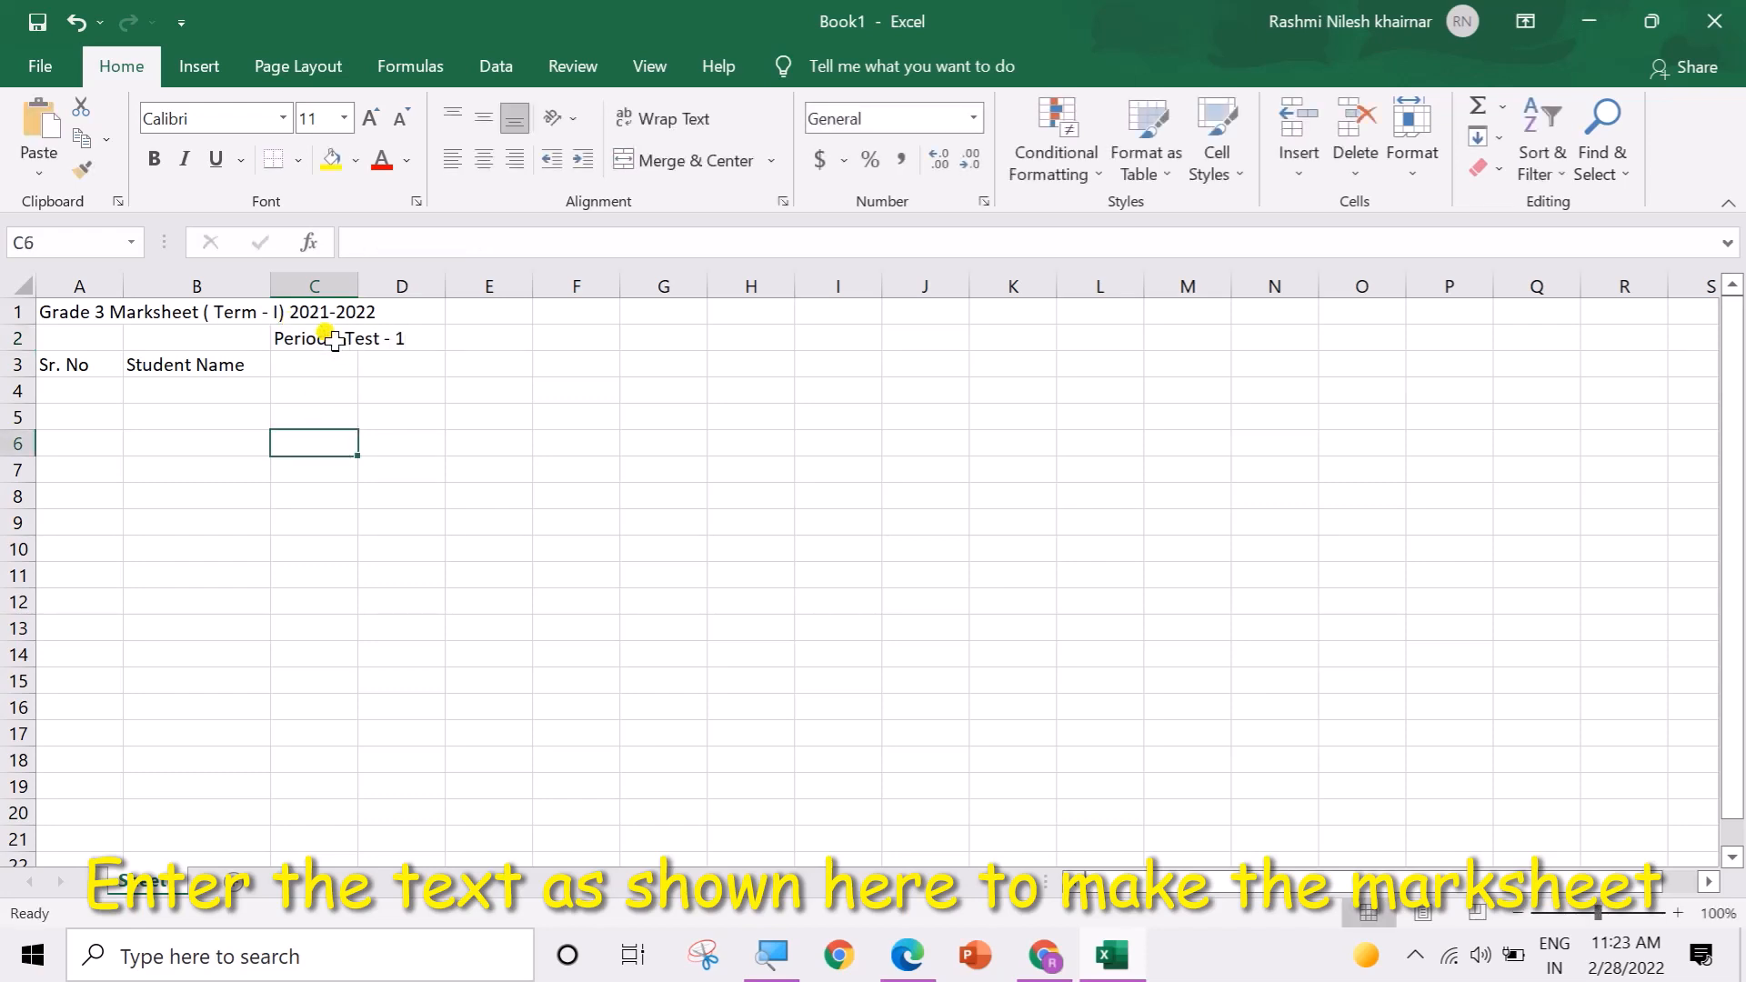
{"action": "left_click_drag", "start_coordinate": [337, 339], "coordinate": [473, 337]}
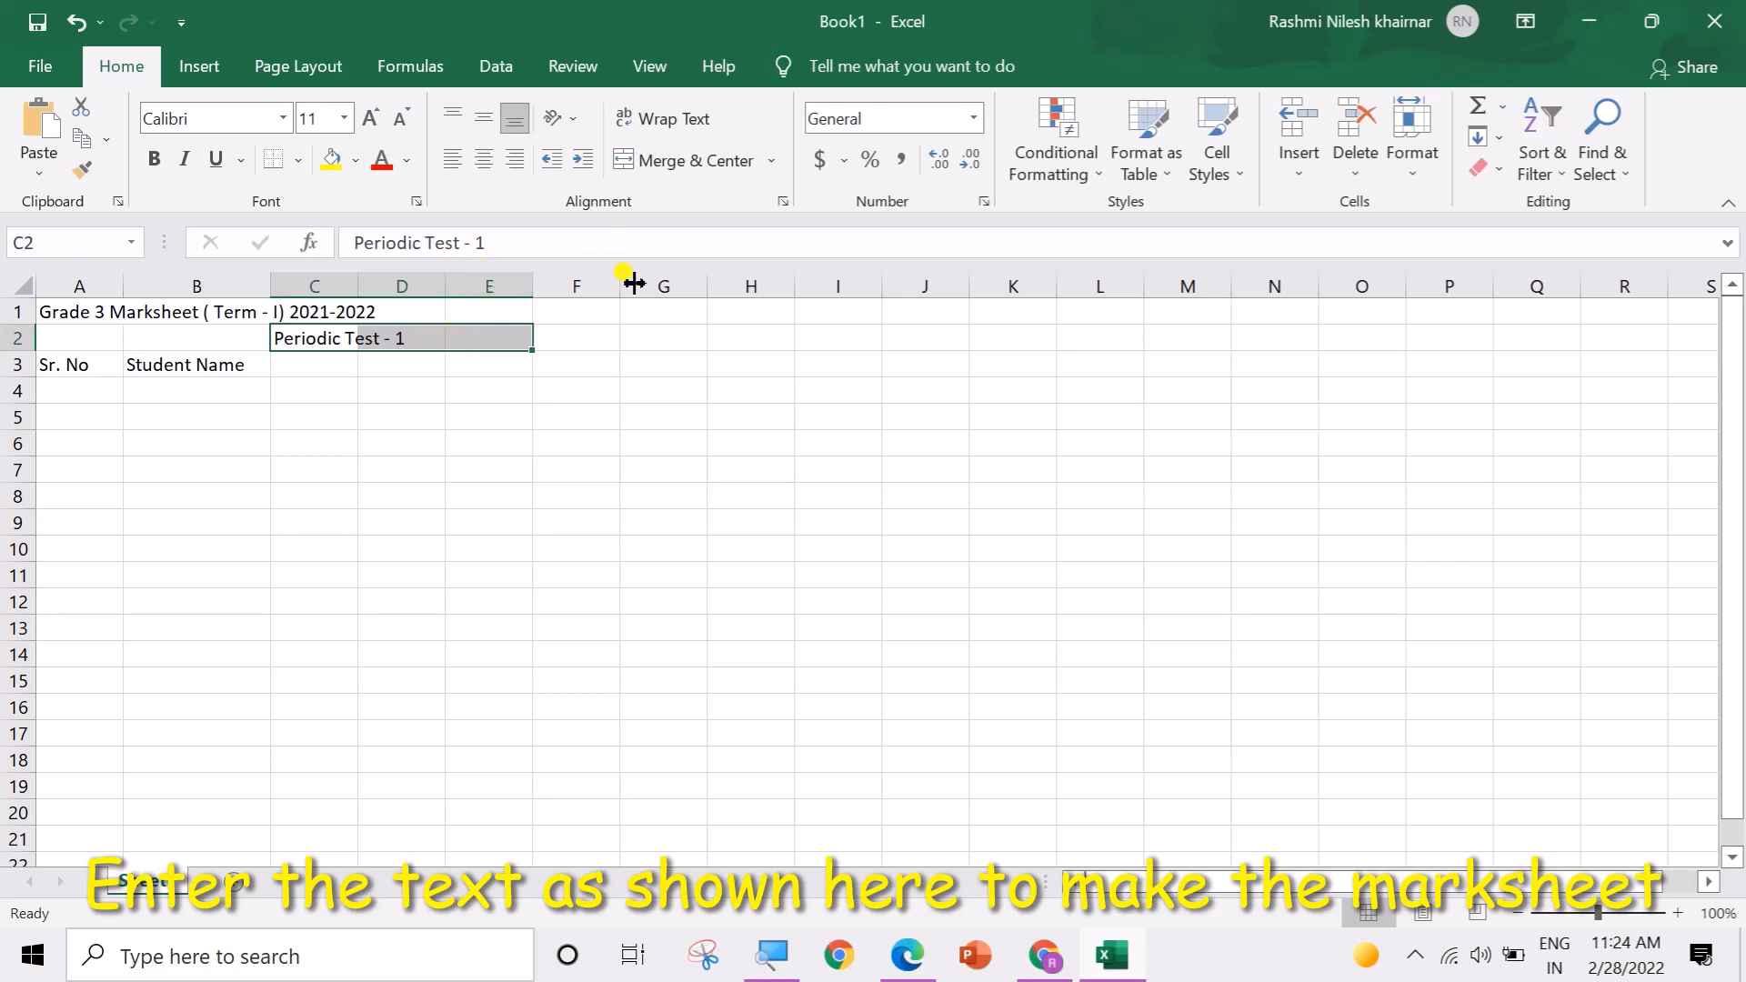
{"action": "left_click", "coordinate": [657, 165]}
Step: Copy the merged Periodic Test heading to F2:H2 and change the copy to "Periodic Test - 2"
{"action": "key", "text": "ctrl+c"}
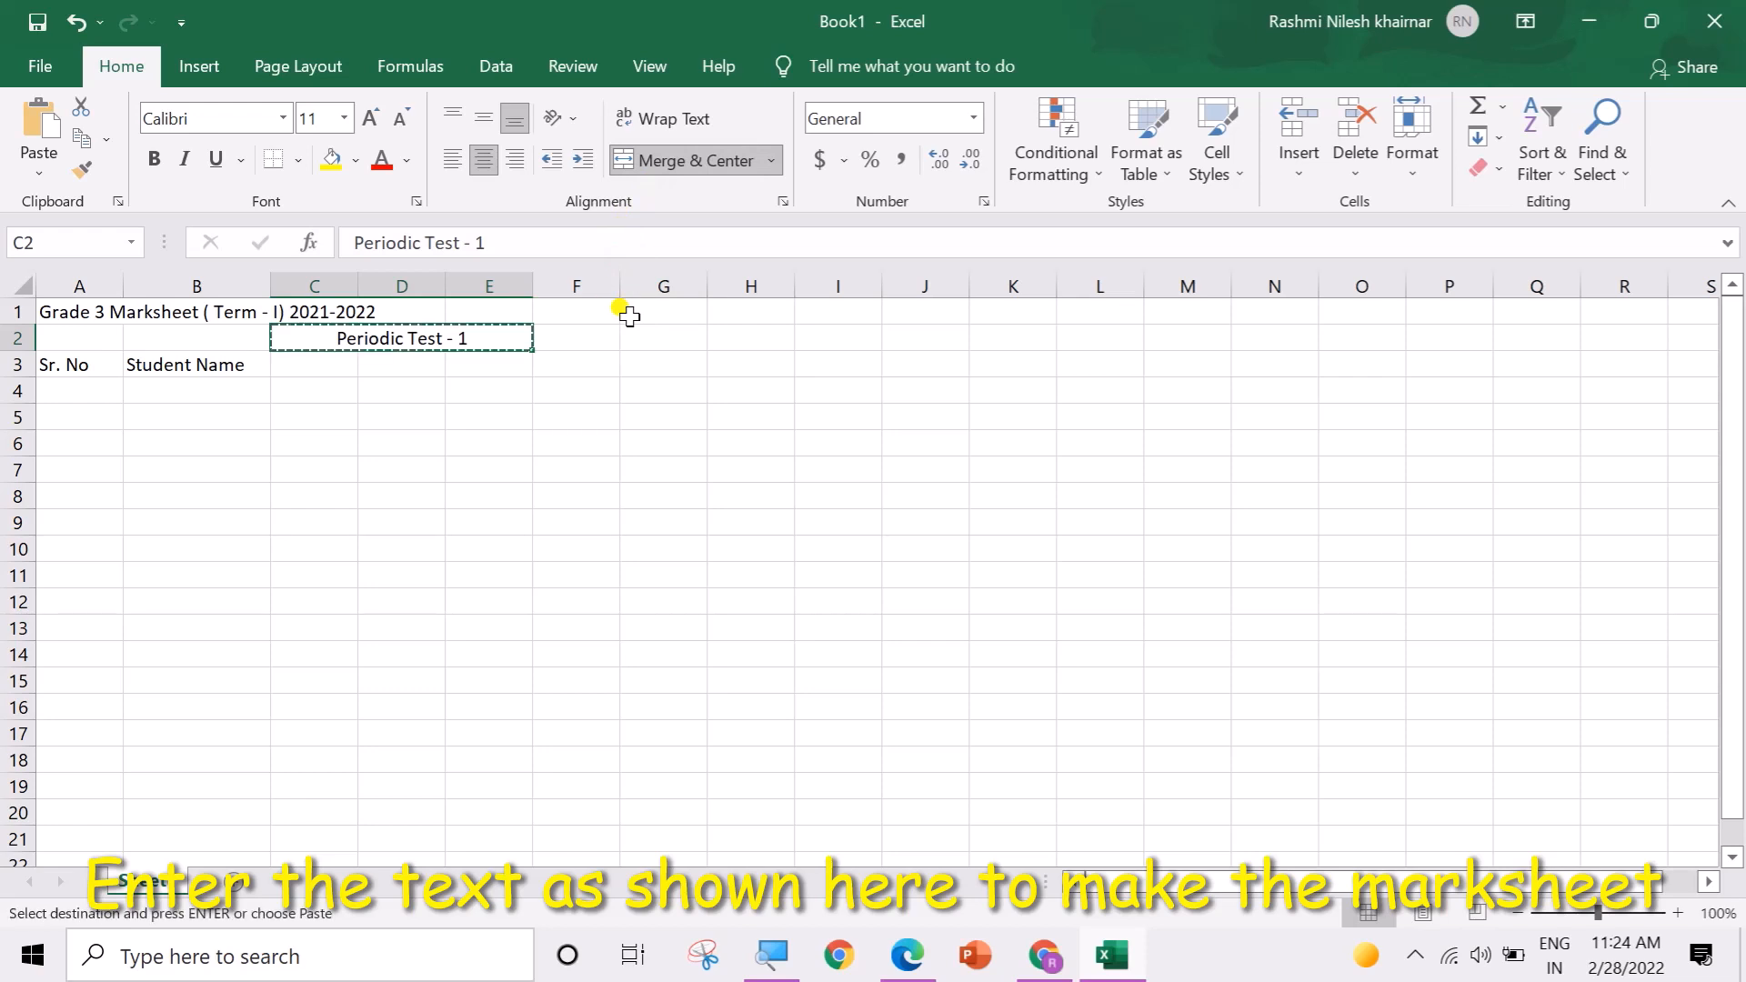
{"action": "left_click", "coordinate": [608, 331]}
{"action": "key", "text": "ctrl+v"}
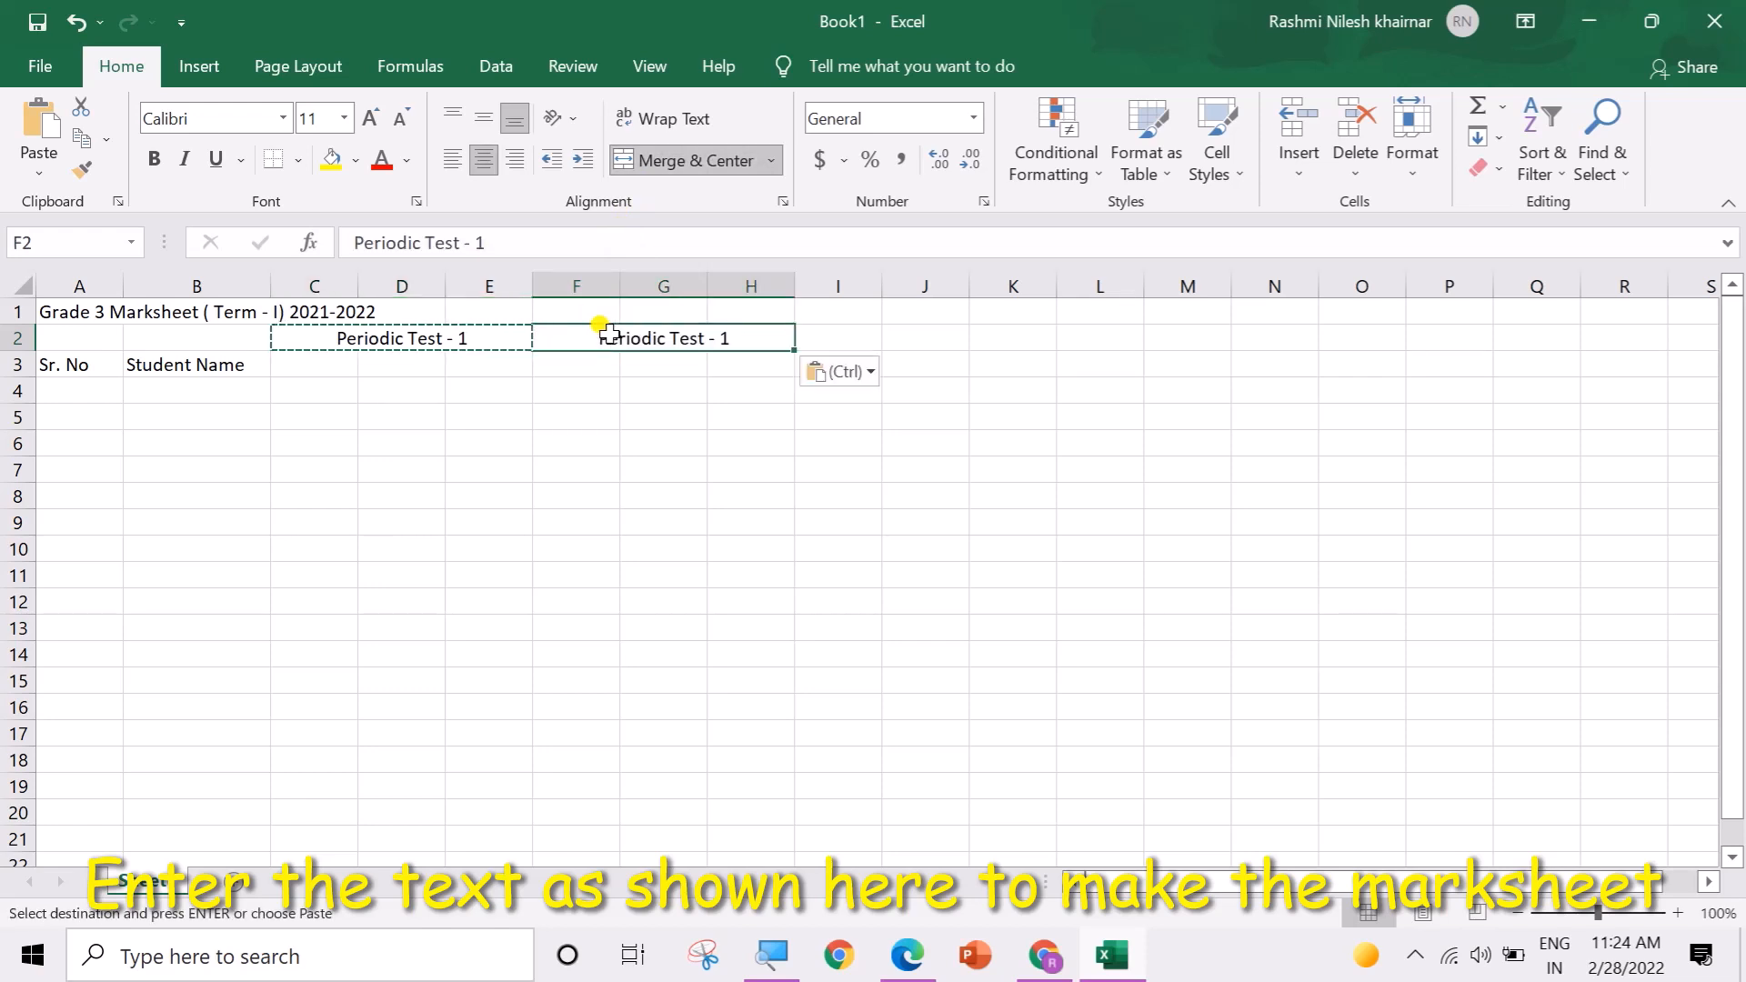
{"action": "double_click", "coordinate": [726, 333]}
{"action": "key", "text": "BackSpace"}
{"action": "type", "text": "2"}
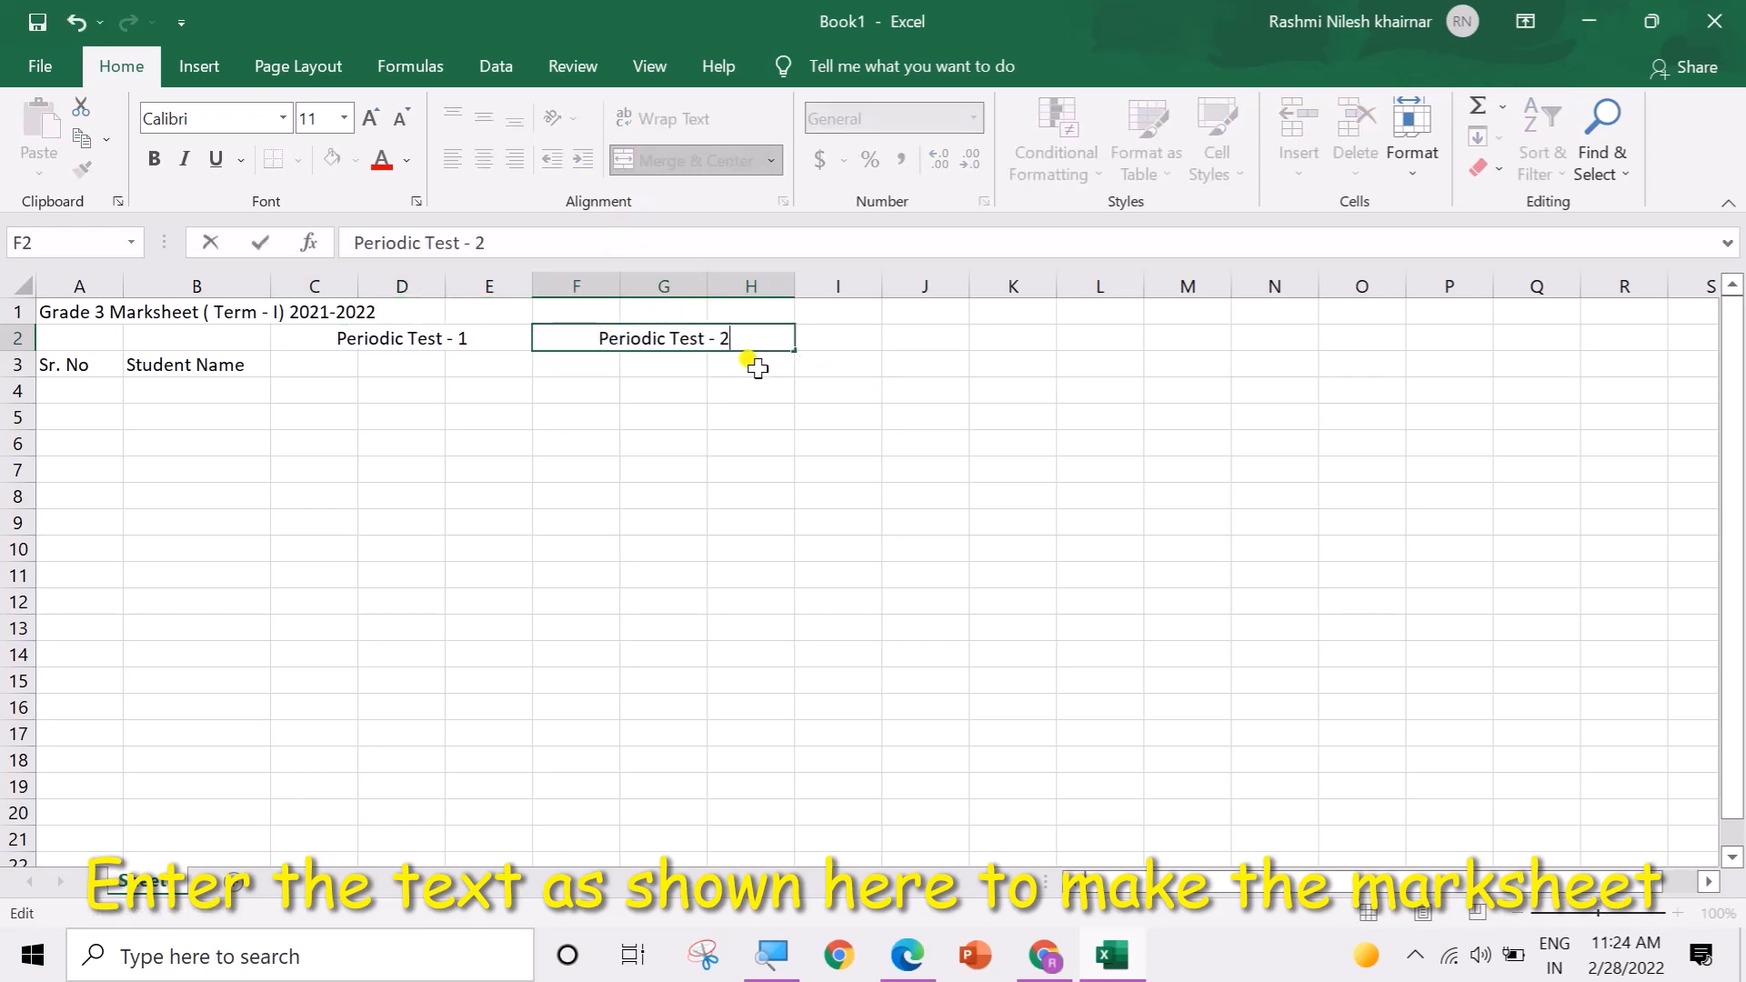
Step: Enter the heading "Term 1 Final" in cell I2
{"action": "left_click", "coordinate": [860, 339]}
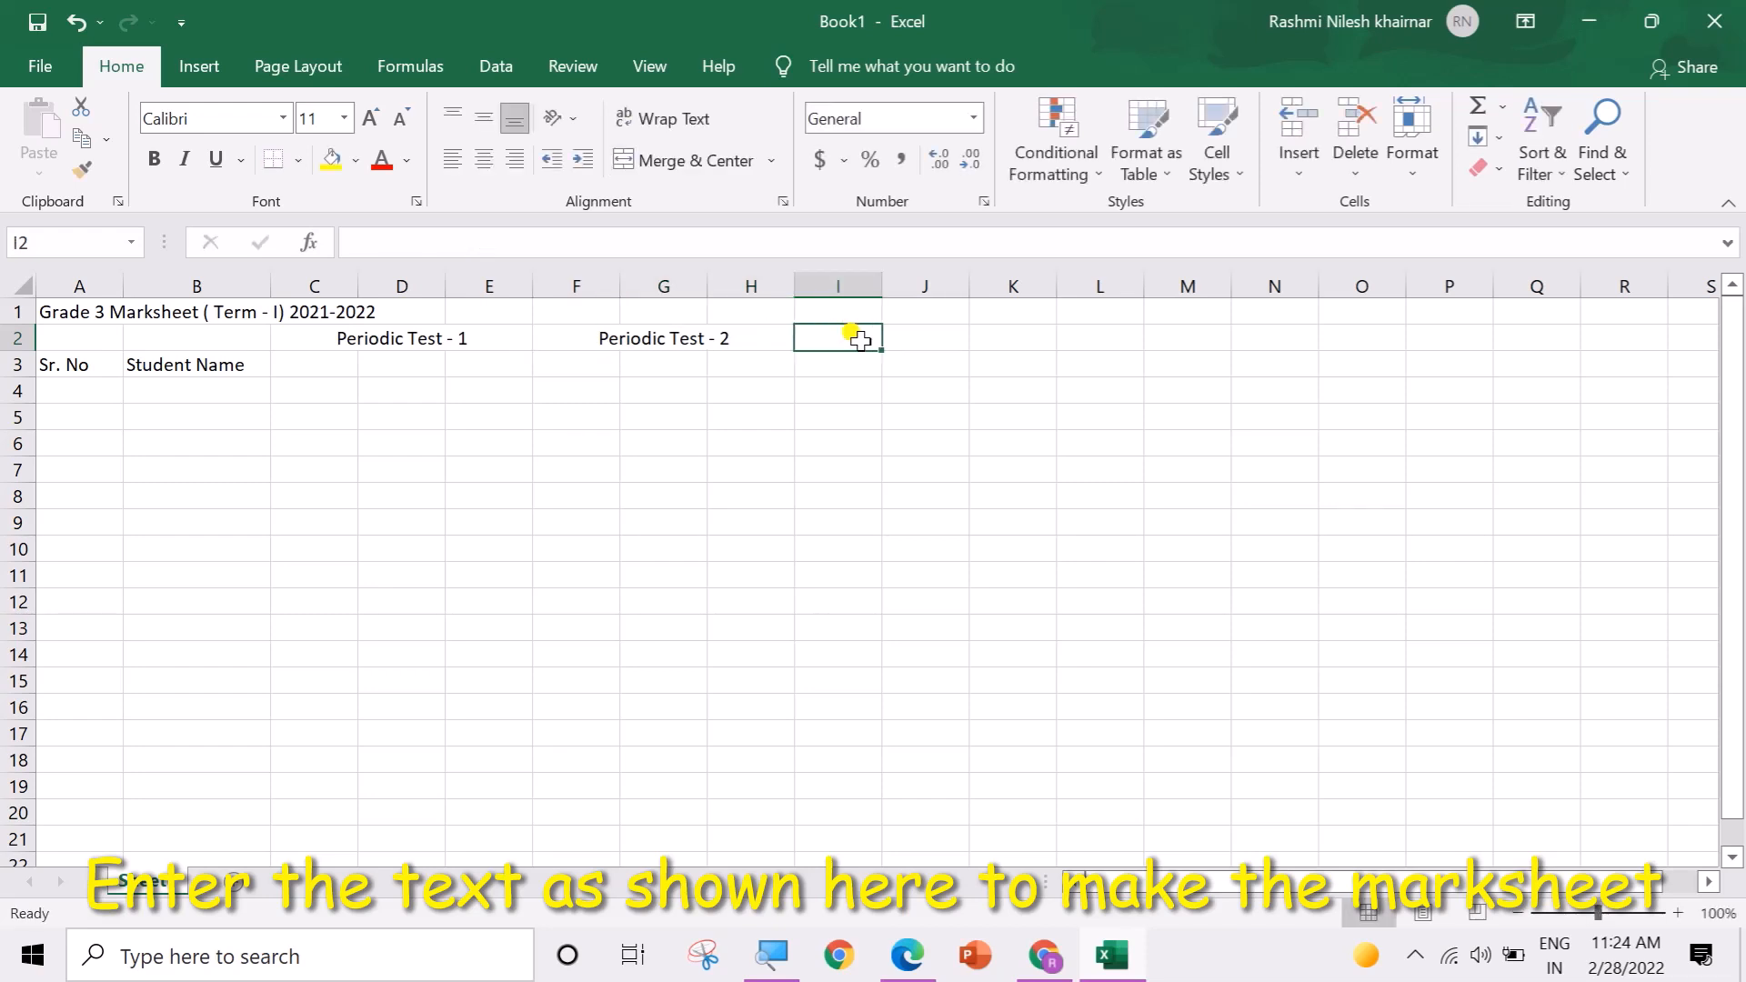
{"action": "type", "text": "Final"}
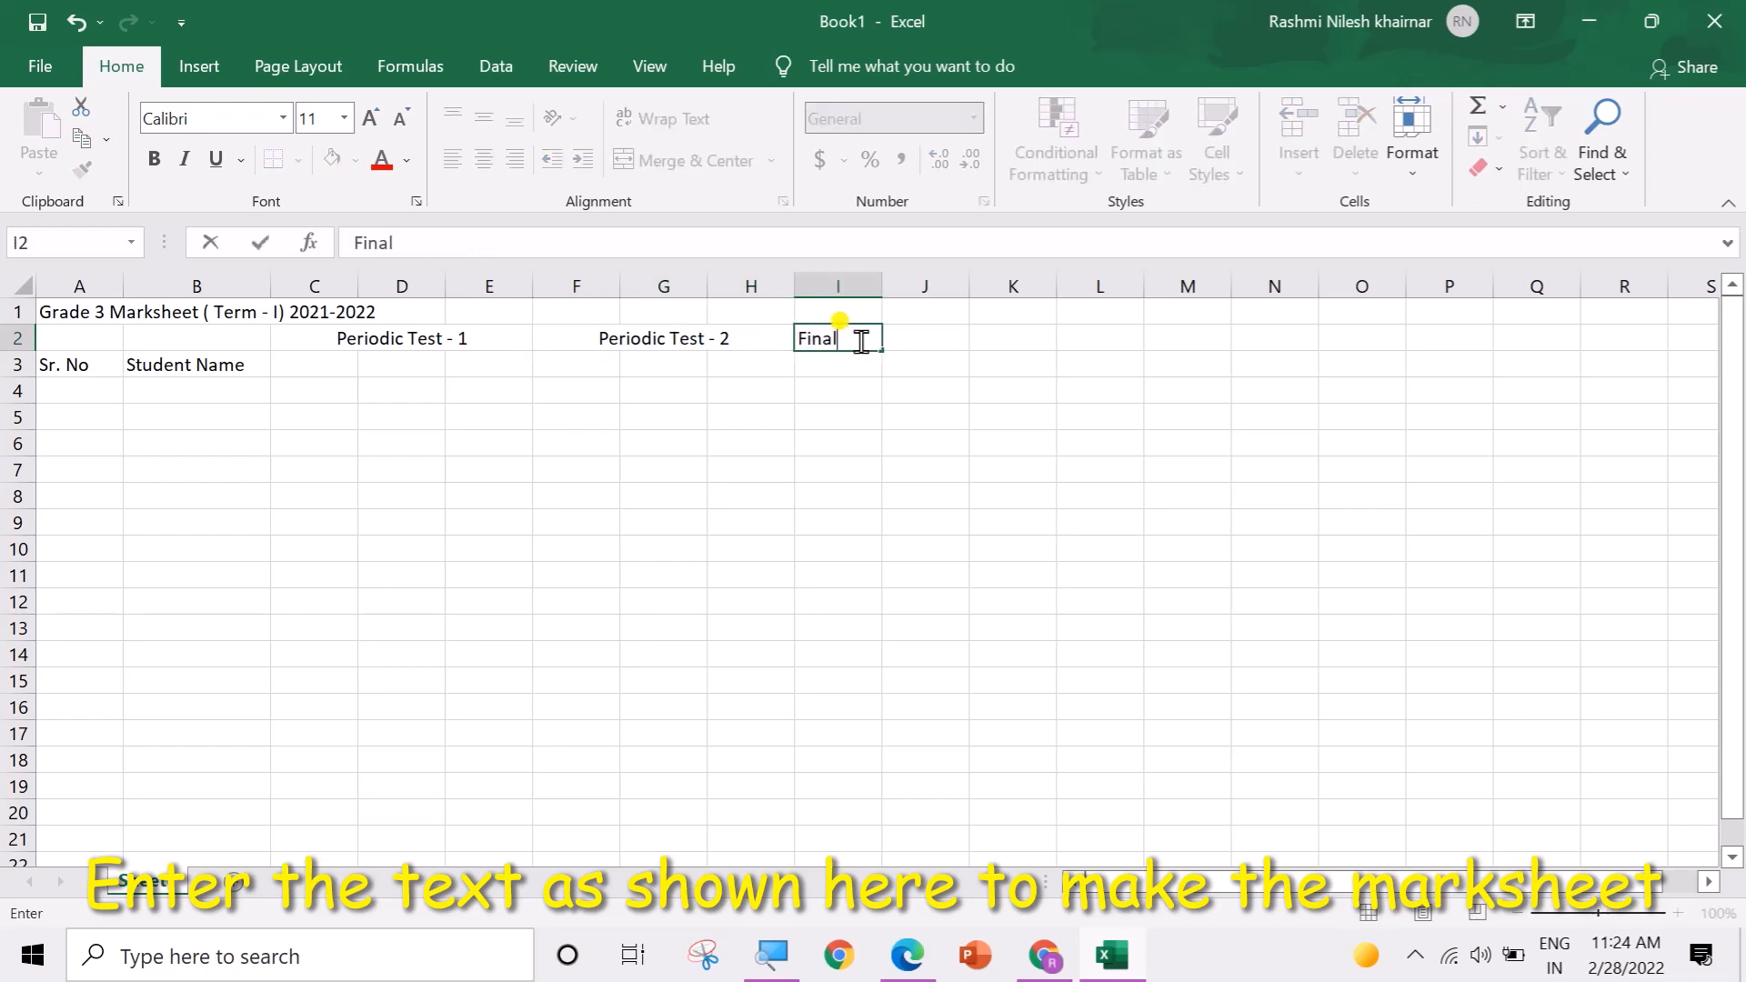
{"action": "type", "text": " Term"}
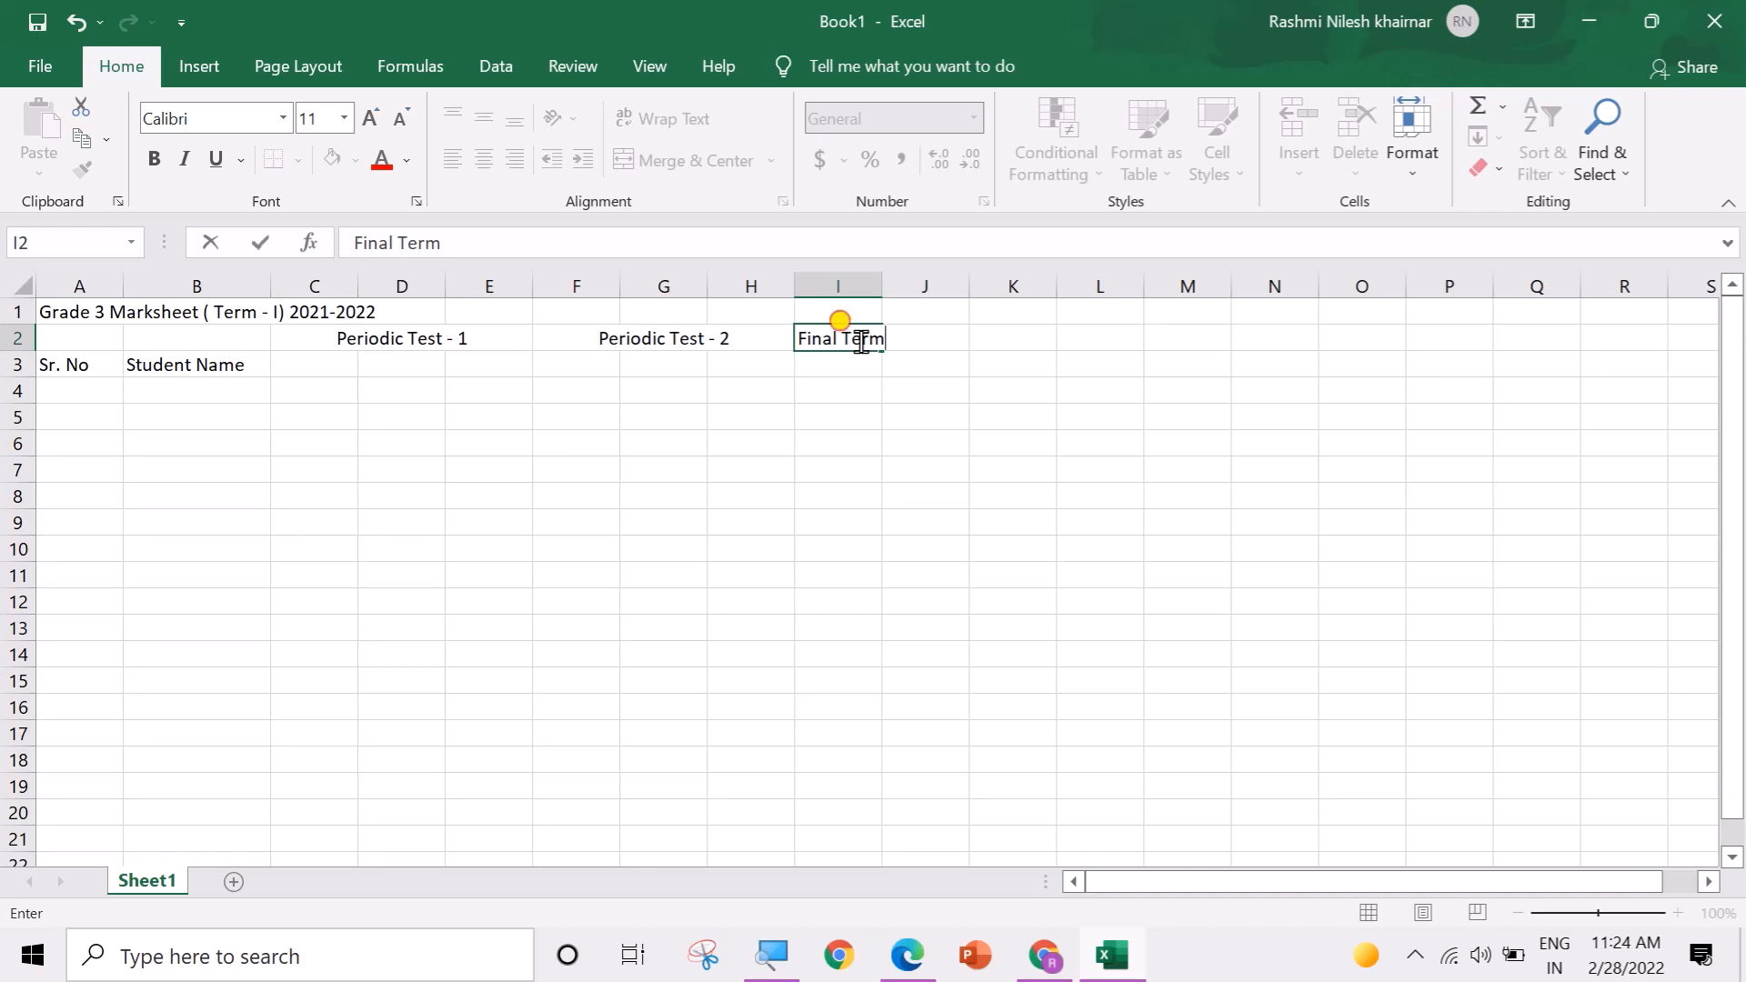
{"action": "triple_click", "coordinate": [861, 343]}
{"action": "type", "text": "Term"}
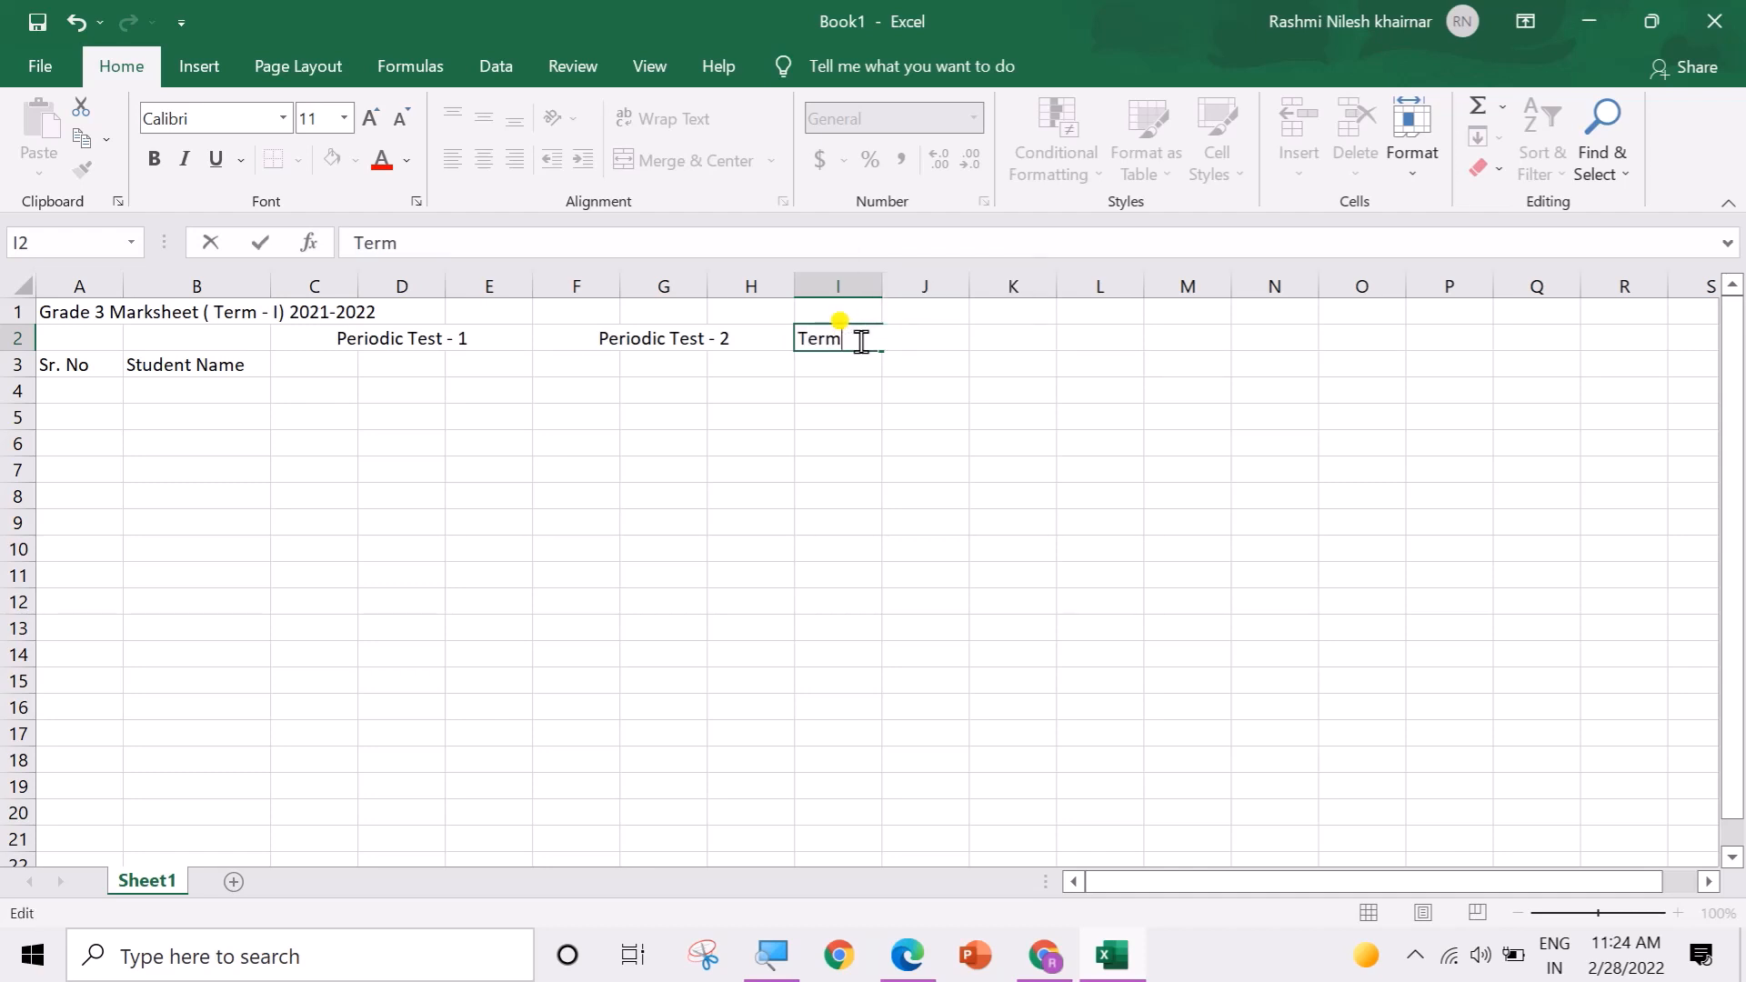
{"action": "type", "text": " 1 Final"}
{"action": "left_click", "coordinate": [871, 417]}
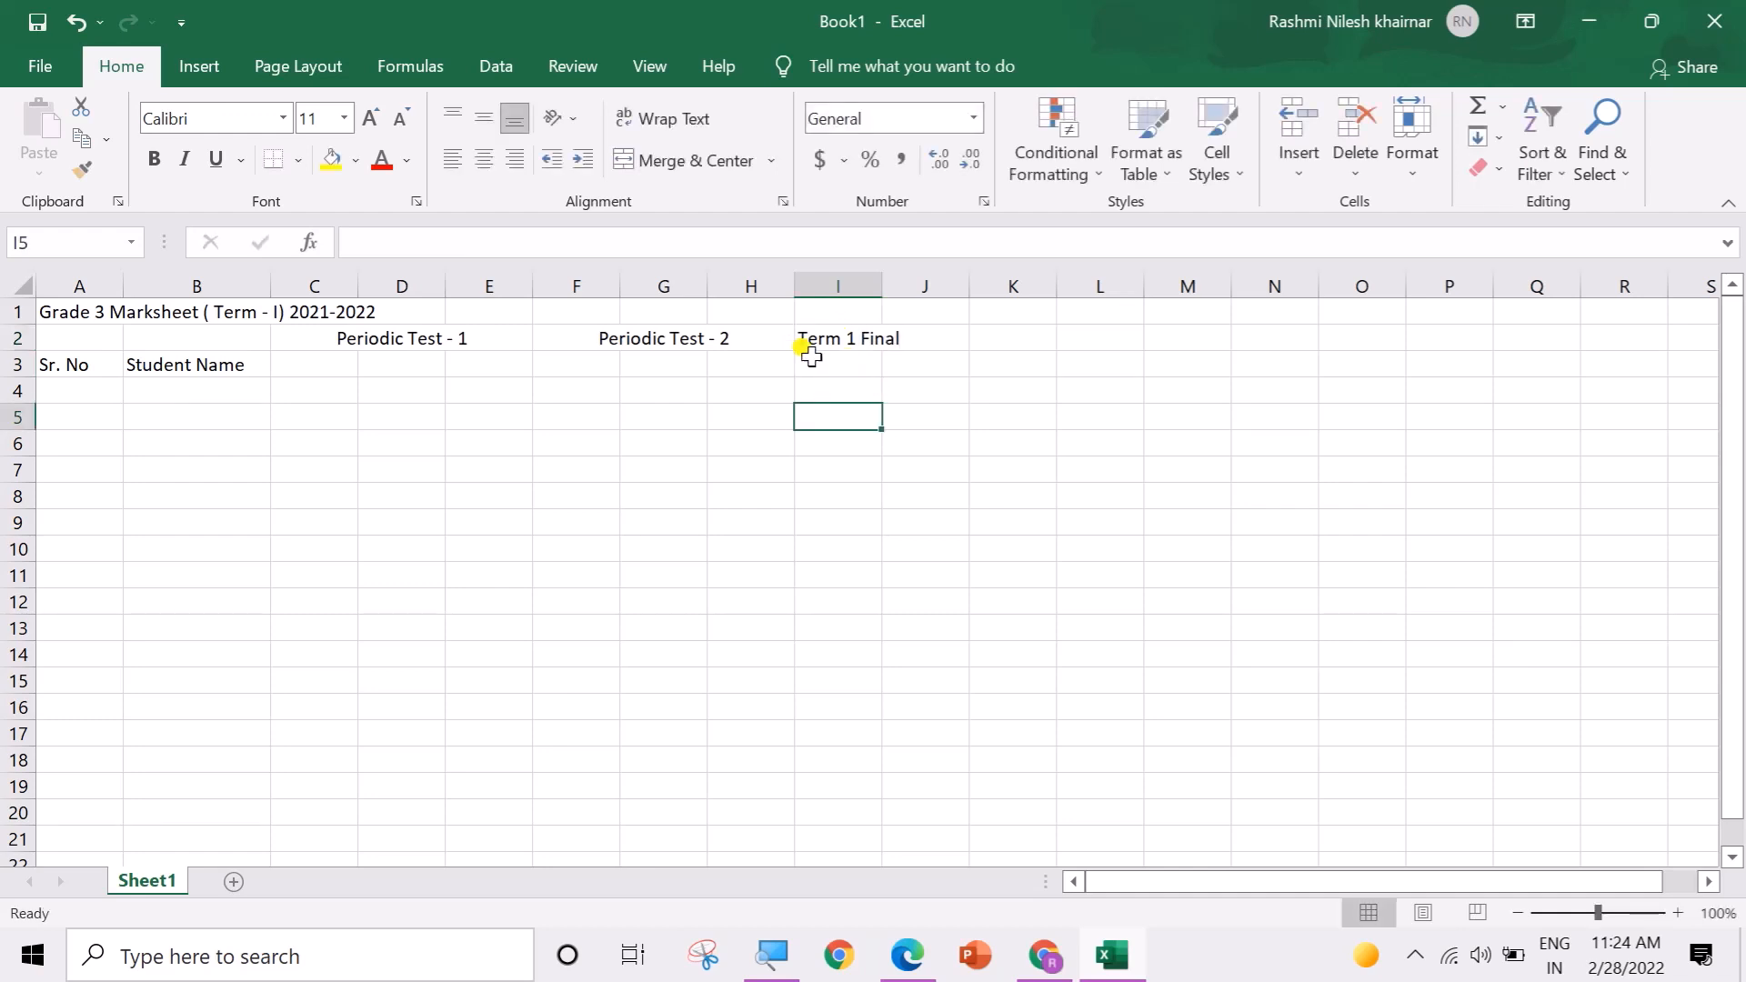
Step: Enter the subheadings "Max marks (30)", "%" and "Grade" in cells C3 to E3 under Periodic Test - 1
{"action": "left_click", "coordinate": [343, 362]}
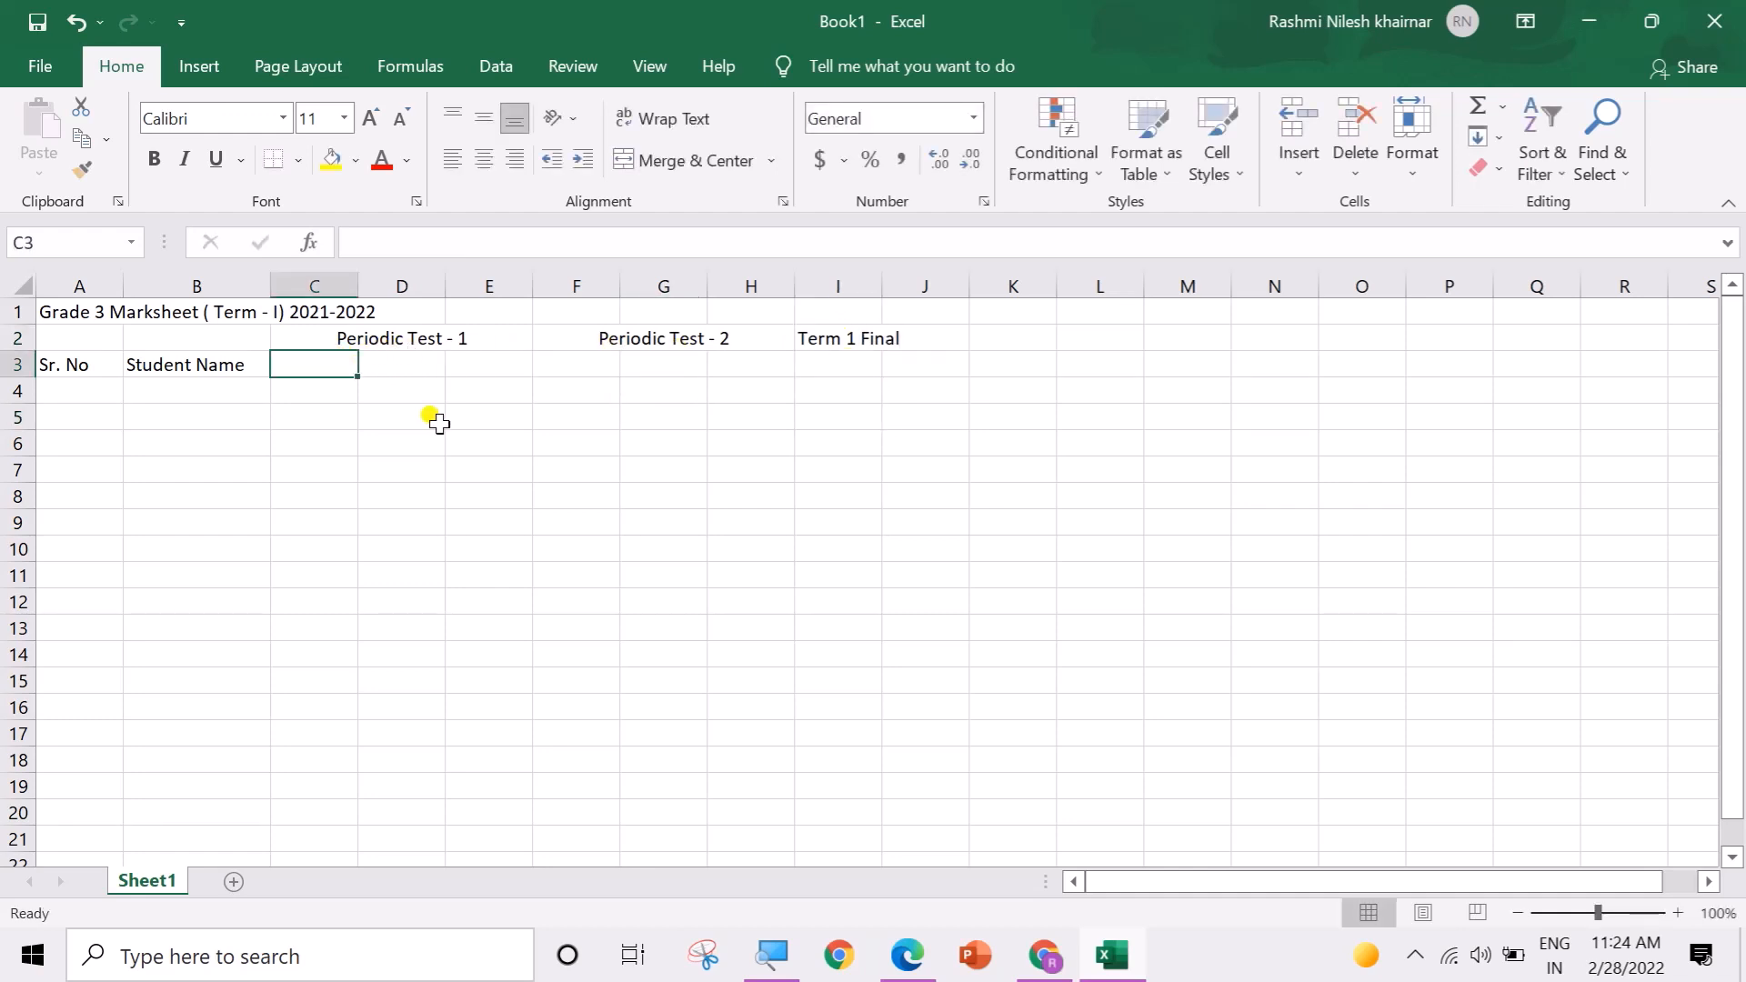
{"action": "type", "text": "Ma"}
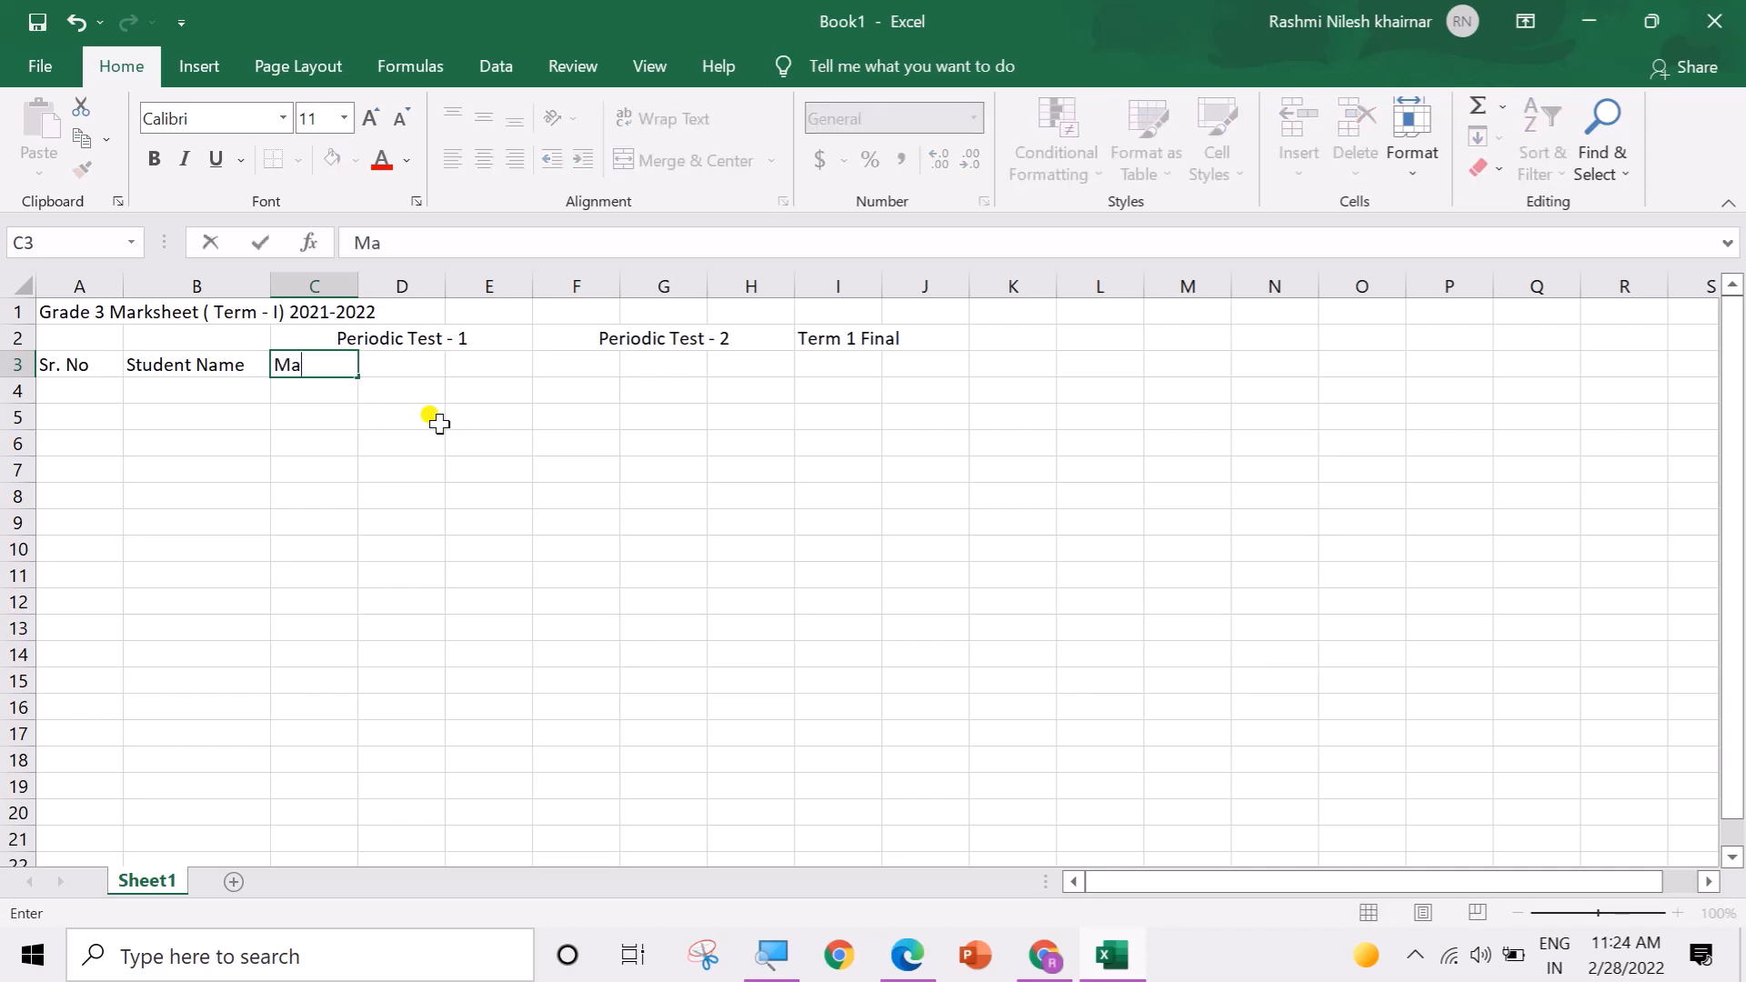
{"action": "type", "text": "x marks"}
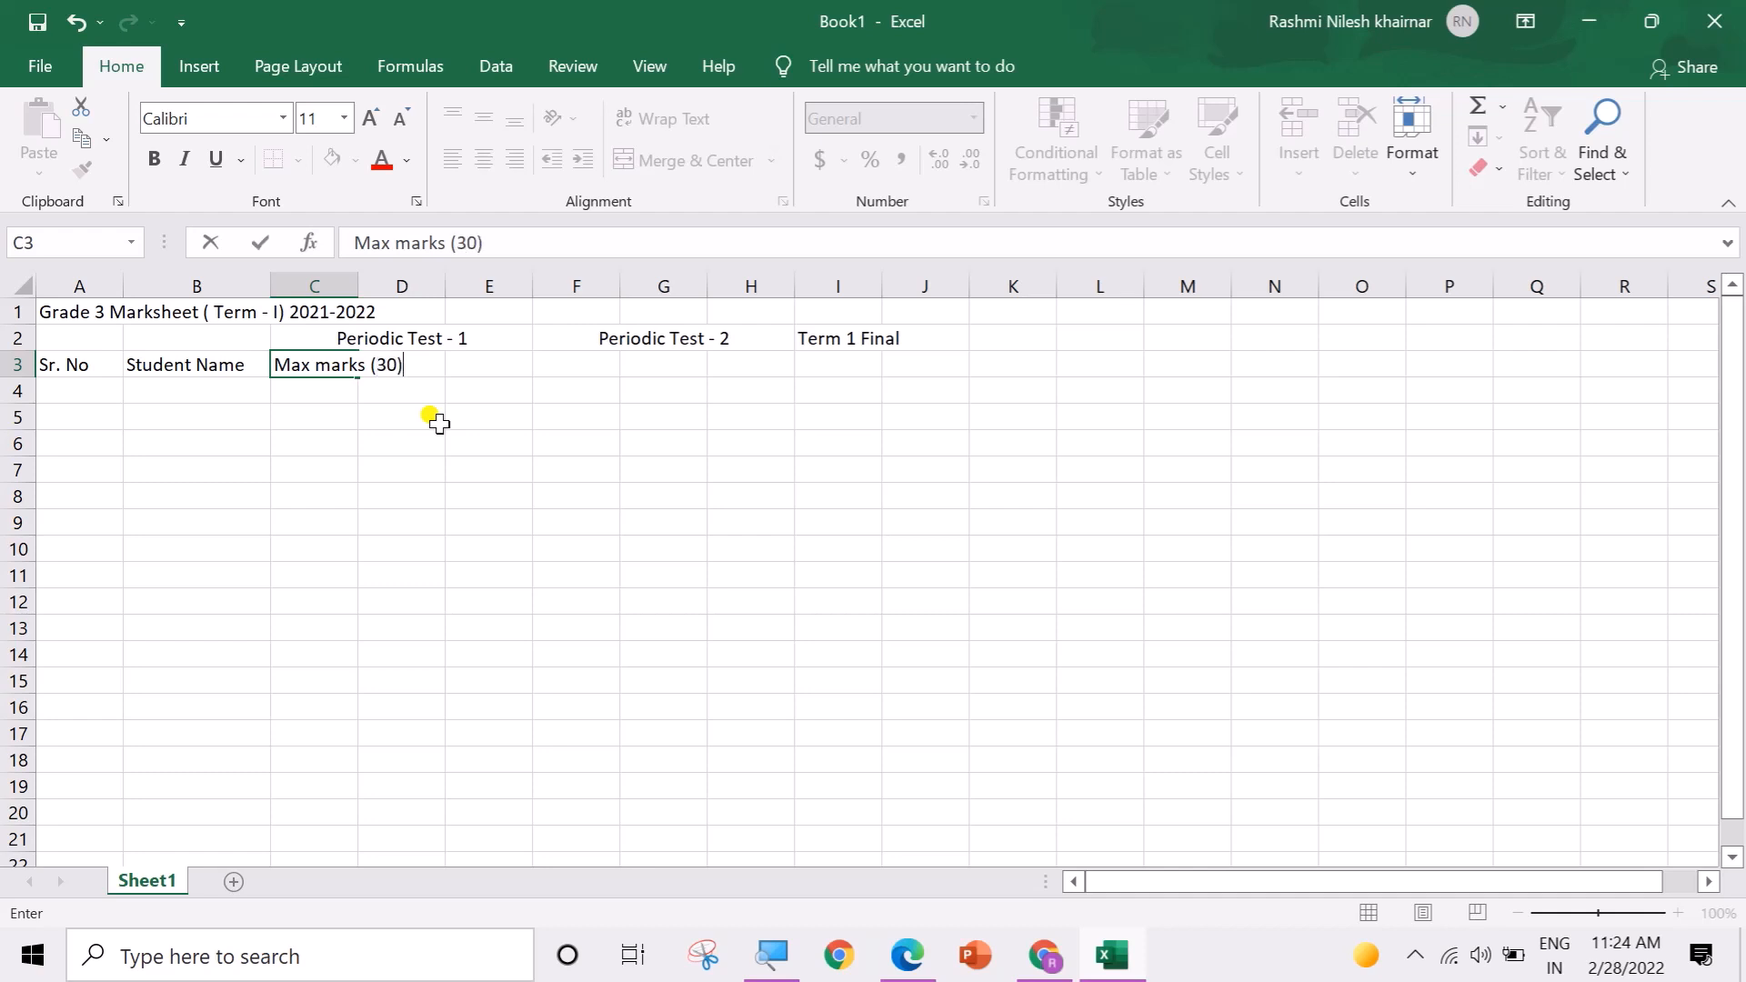
{"action": "type", "text": " (30)"}
{"action": "key", "text": "Tab"}
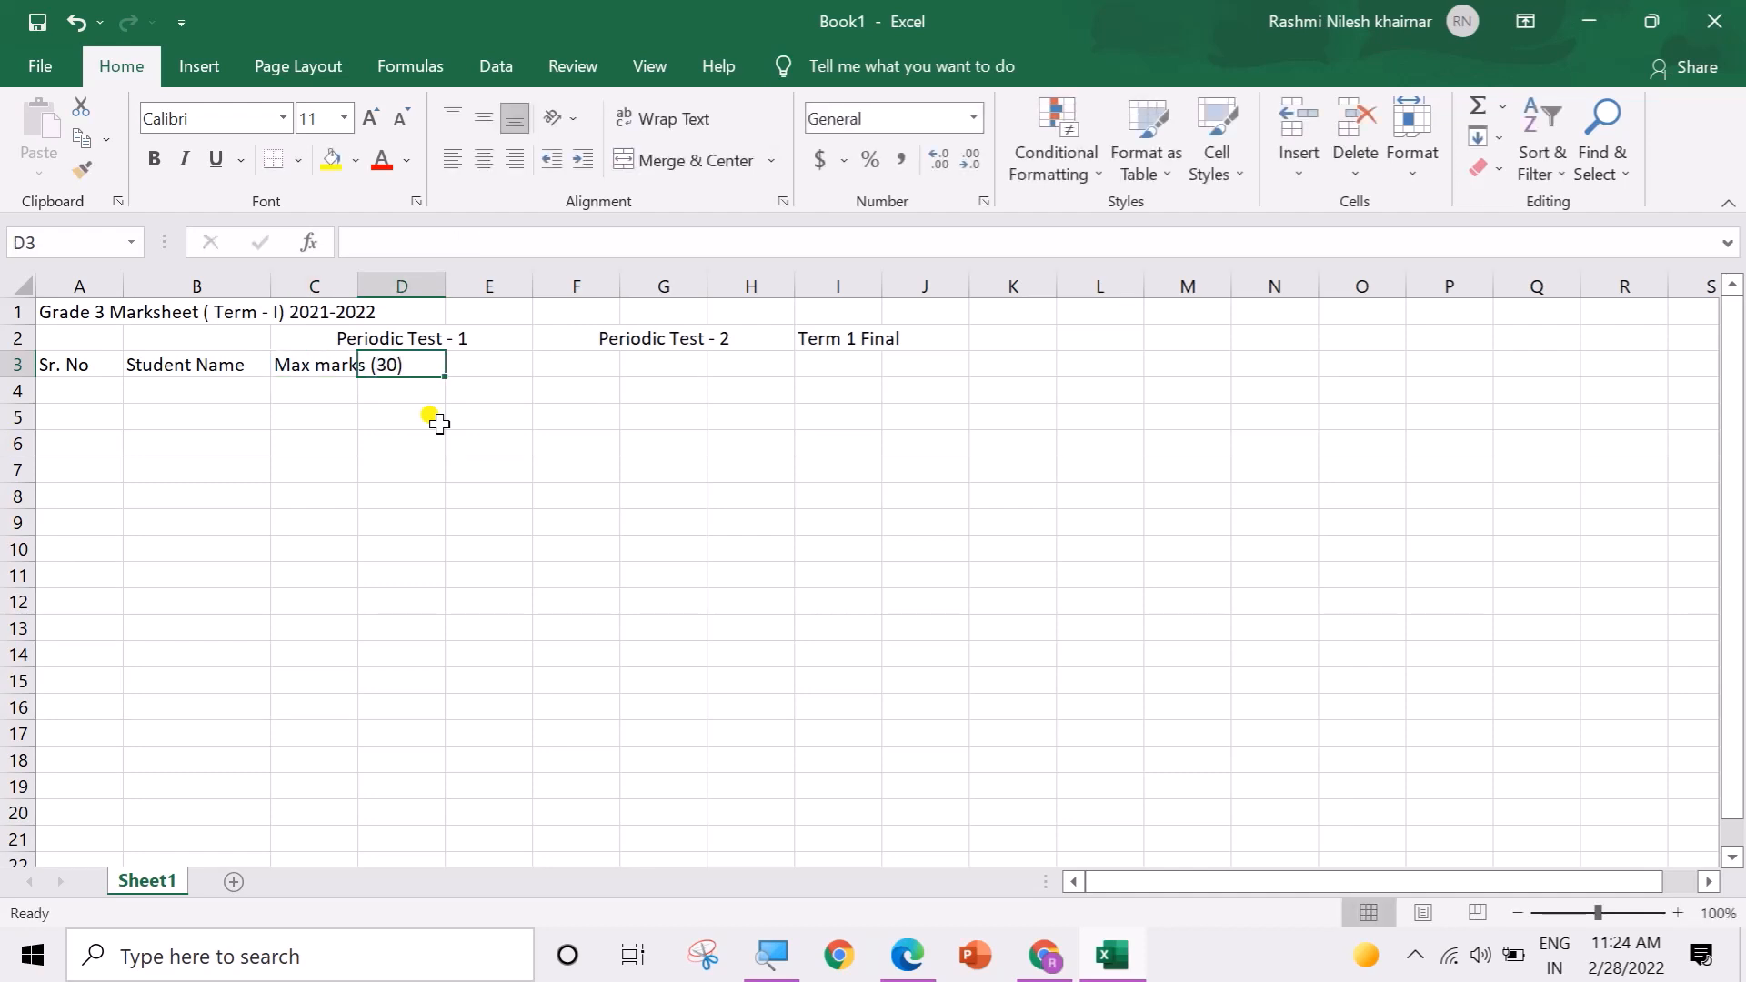
{"action": "type", "text": "%"}
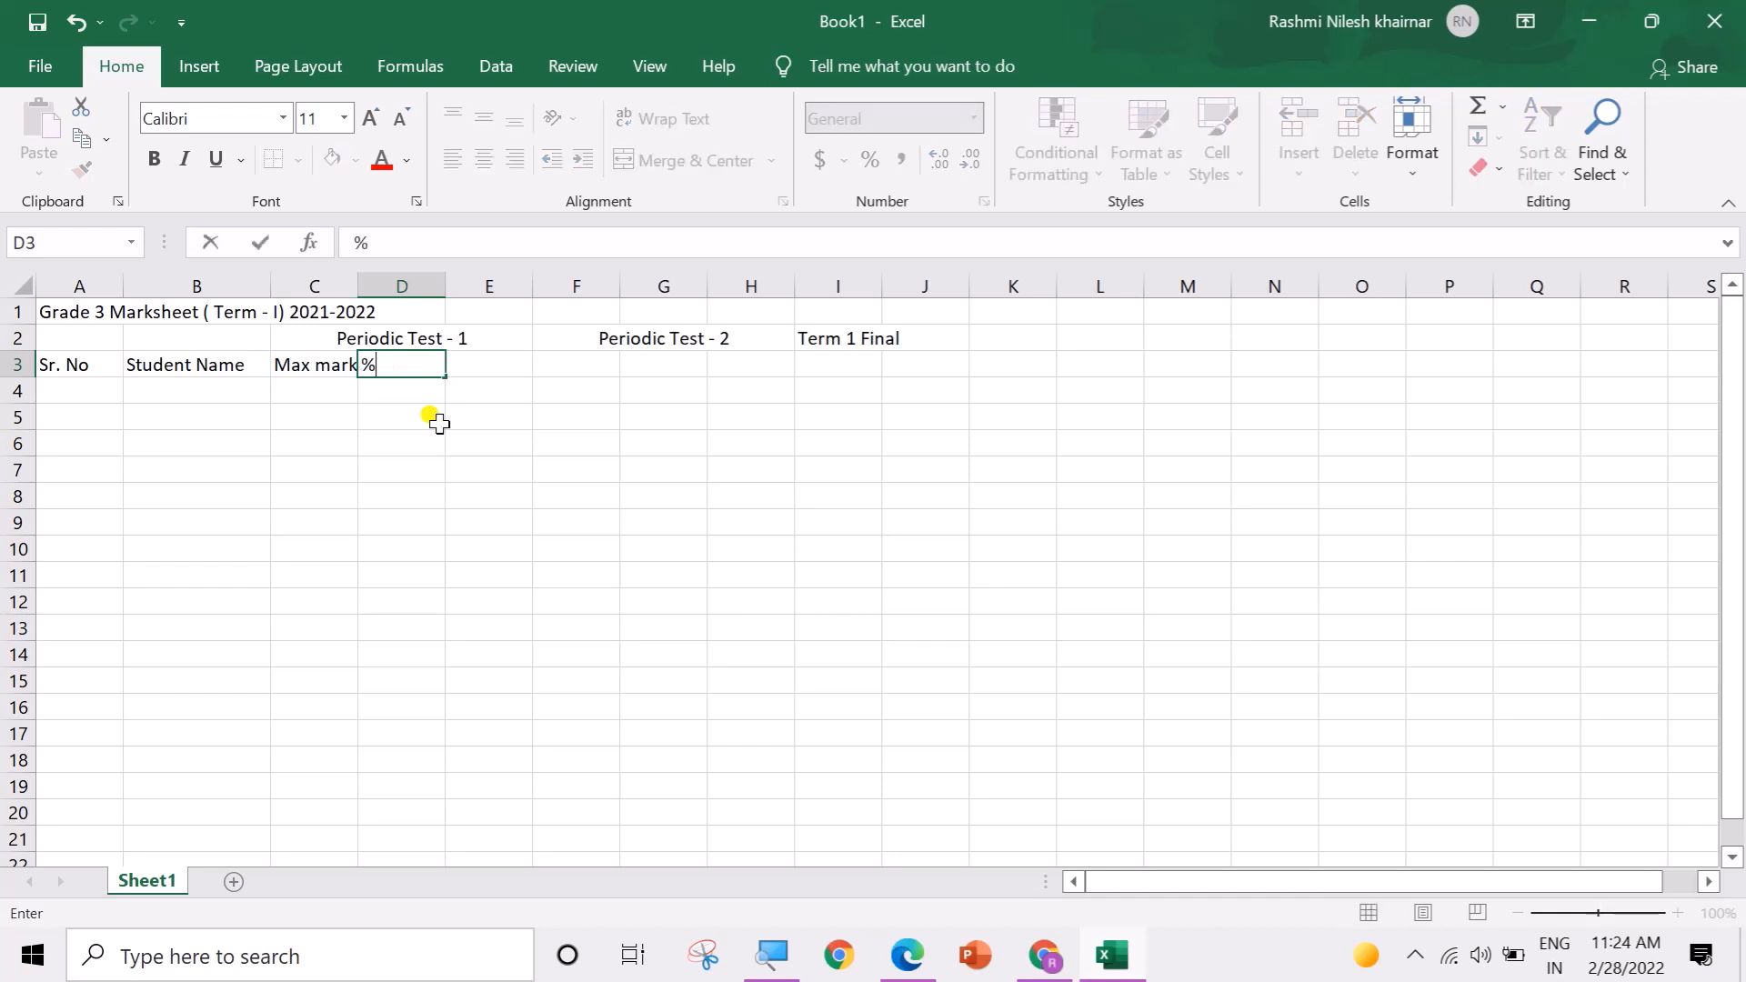
{"action": "key", "text": "Tab"}
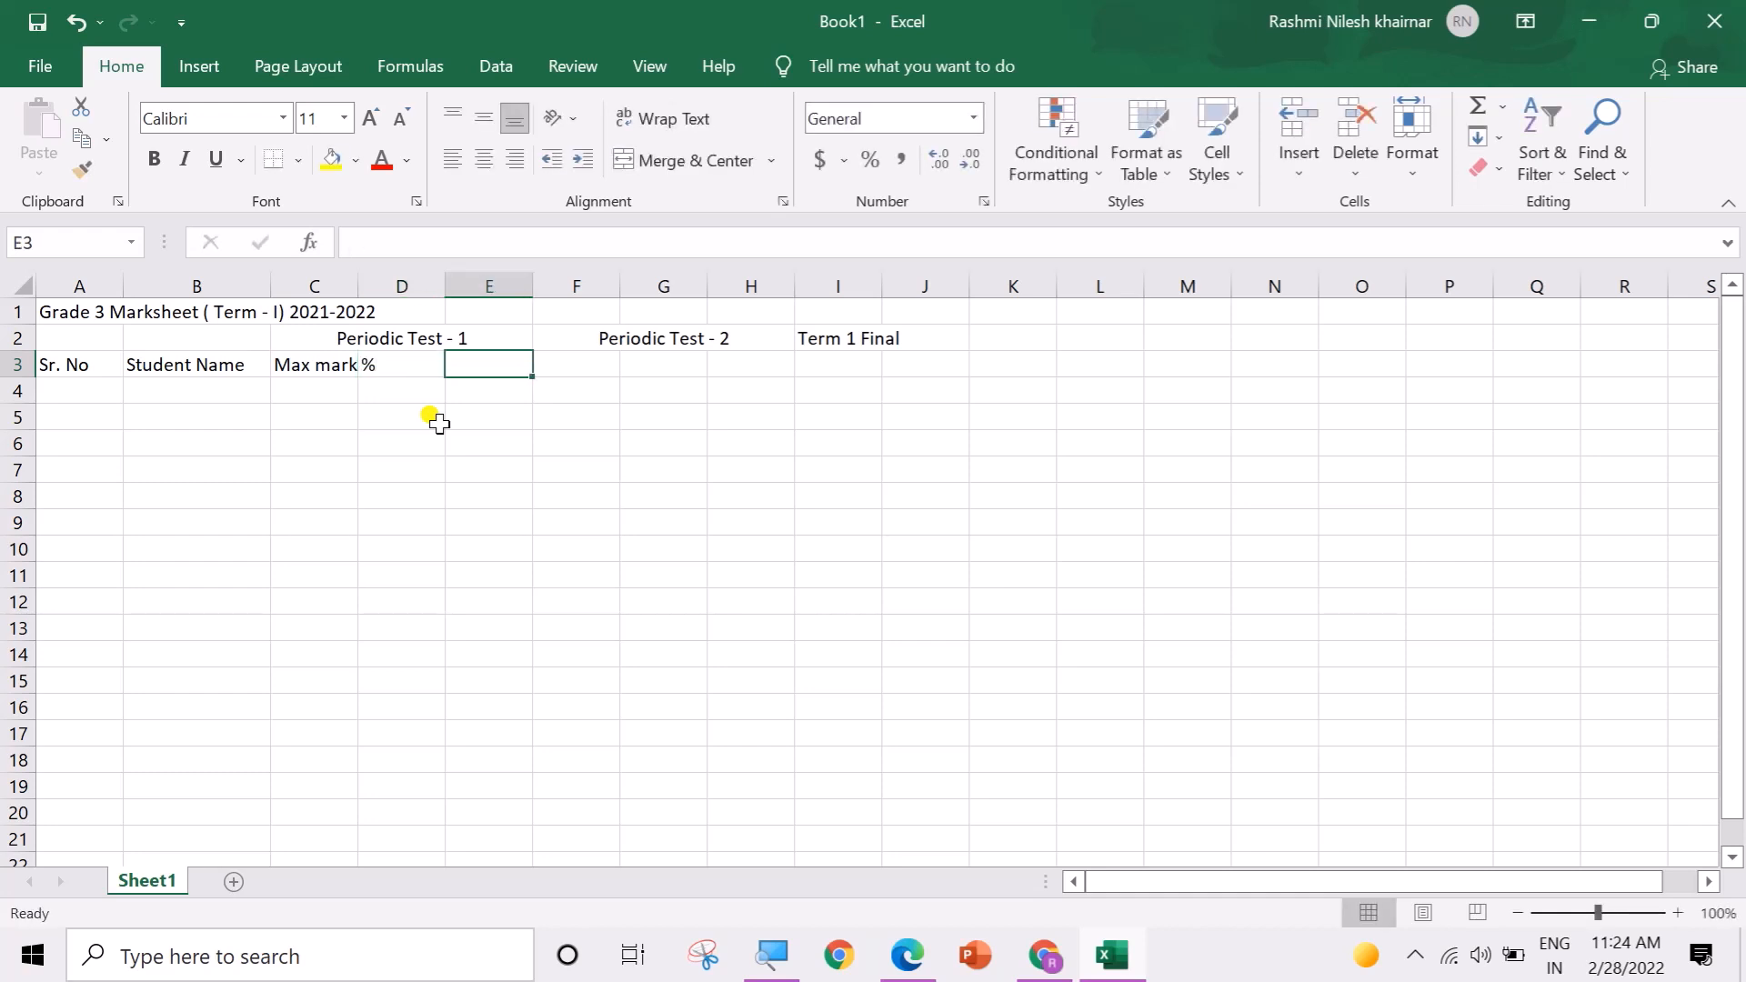
{"action": "type", "text": "Grade"}
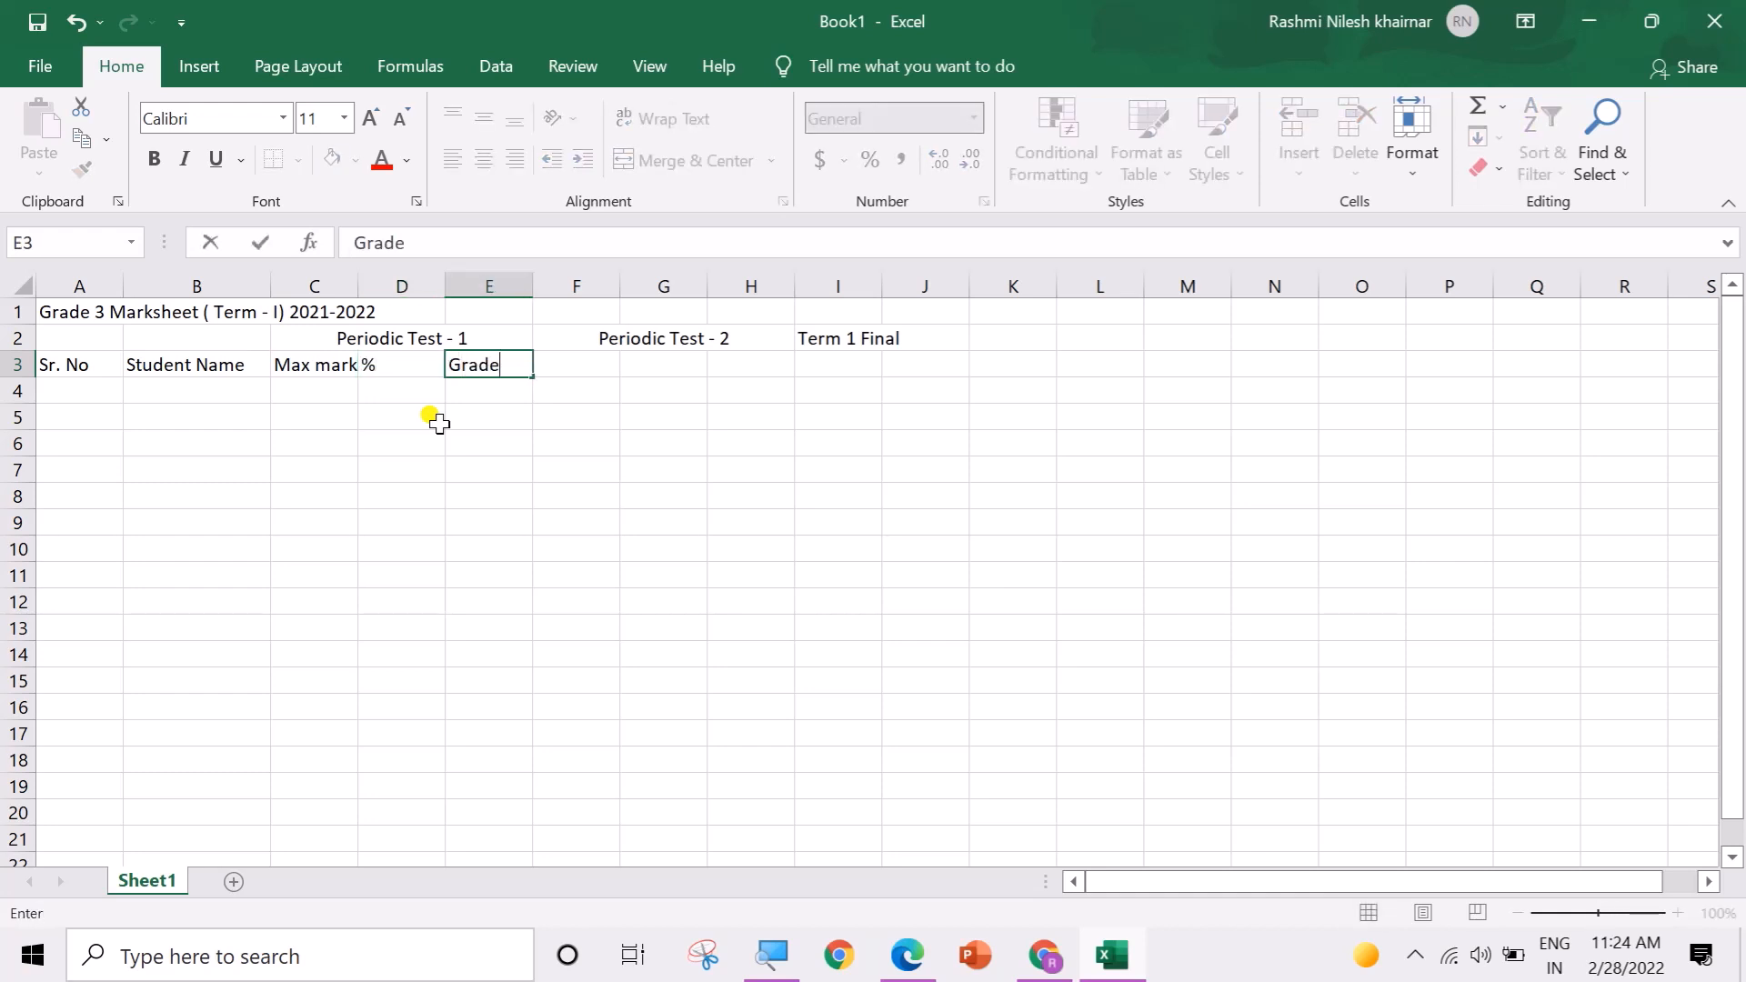
{"action": "left_click", "coordinate": [440, 421]}
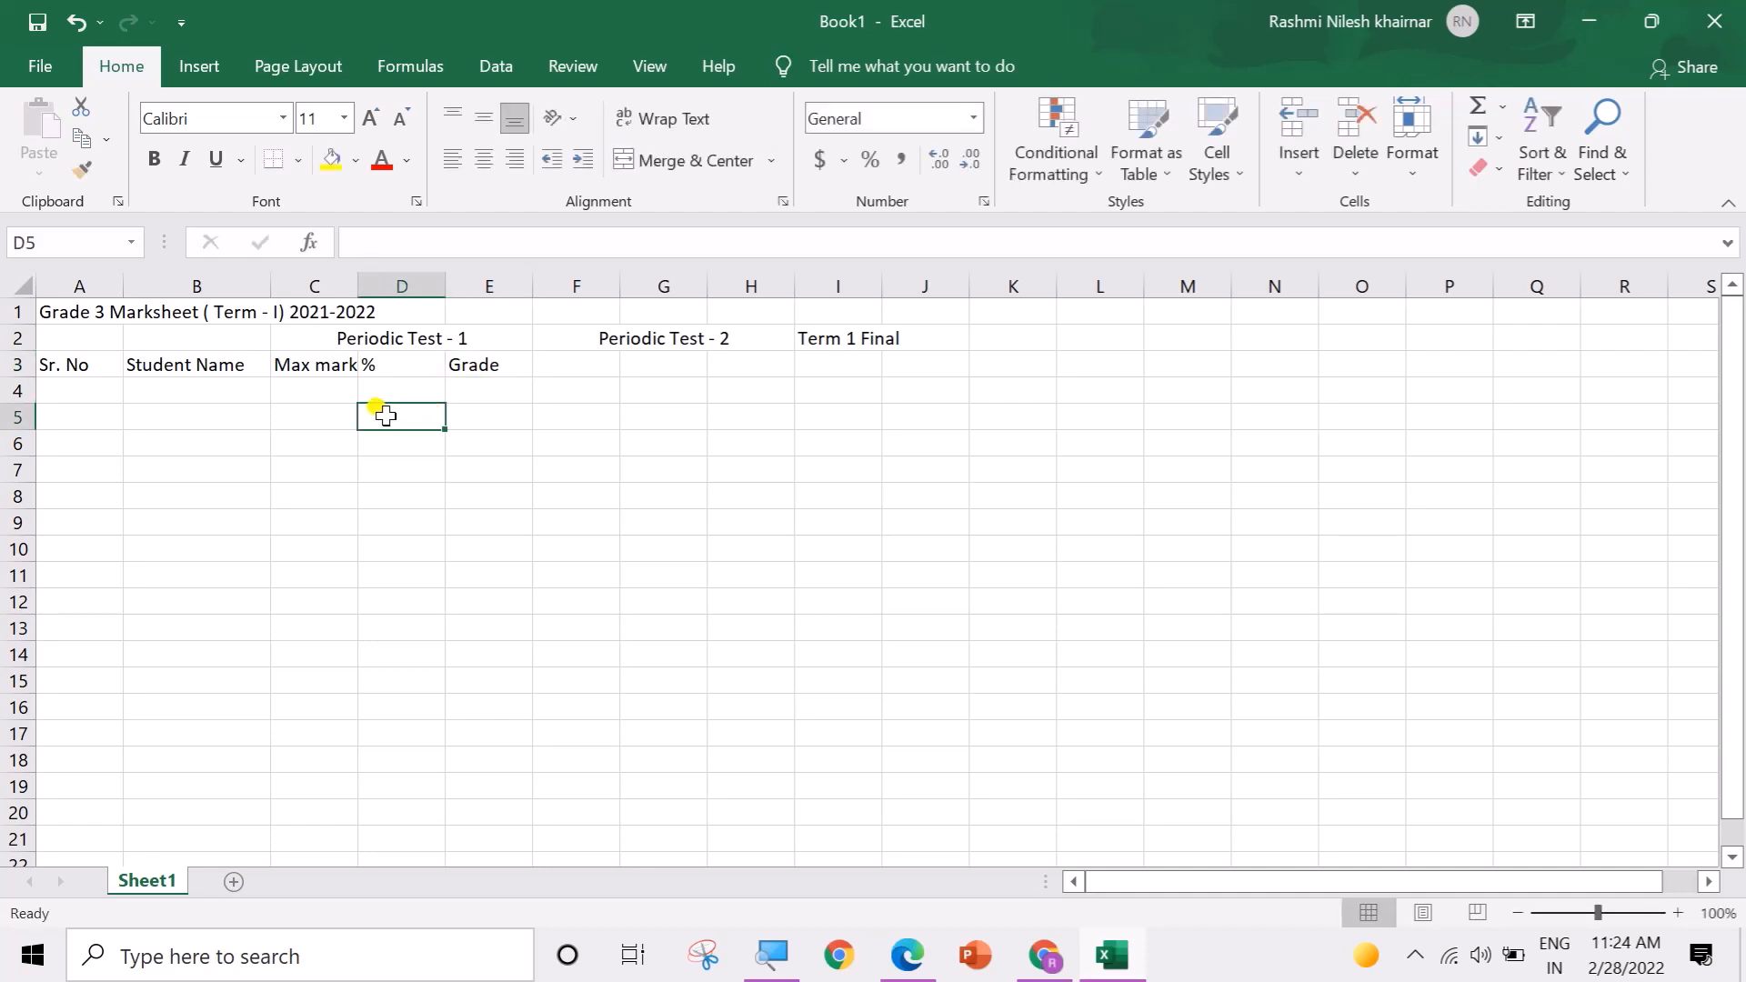
Step: Wrap the text in cell C3 and center the subheadings in C3:E3 horizontally and vertically
{"action": "left_click", "coordinate": [317, 367]}
{"action": "left_click", "coordinate": [689, 137]}
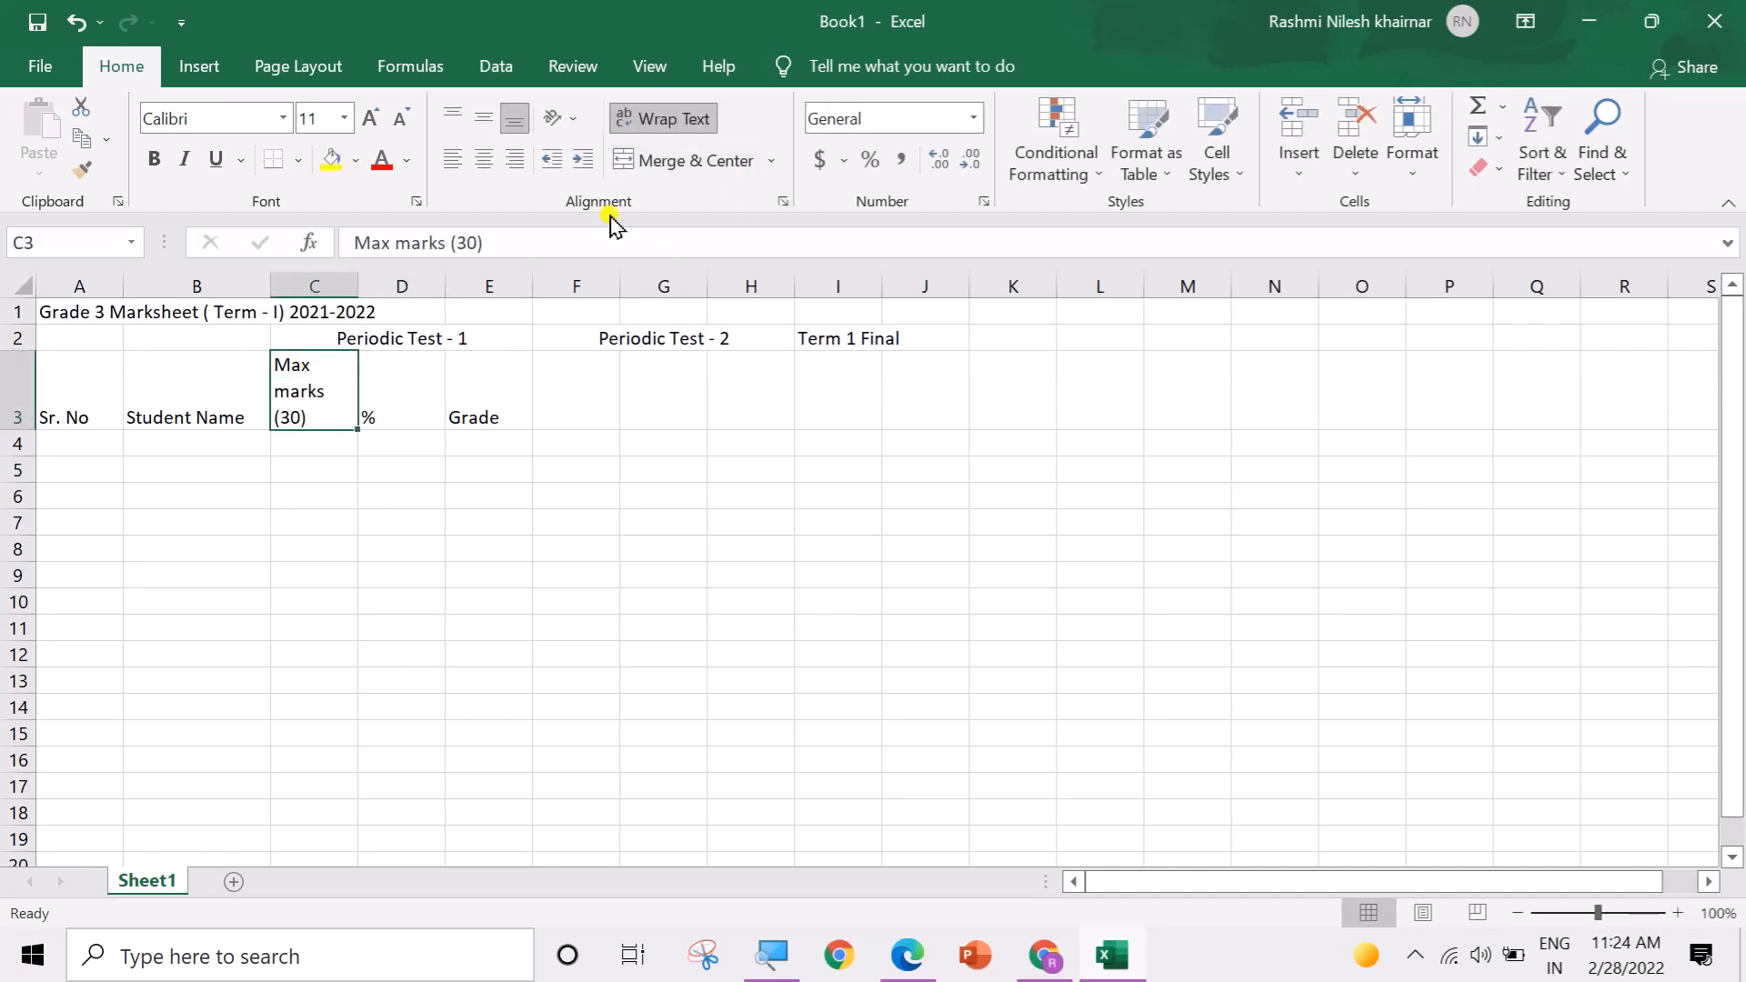
{"action": "left_click", "coordinate": [407, 368]}
{"action": "left_click", "coordinate": [460, 373]}
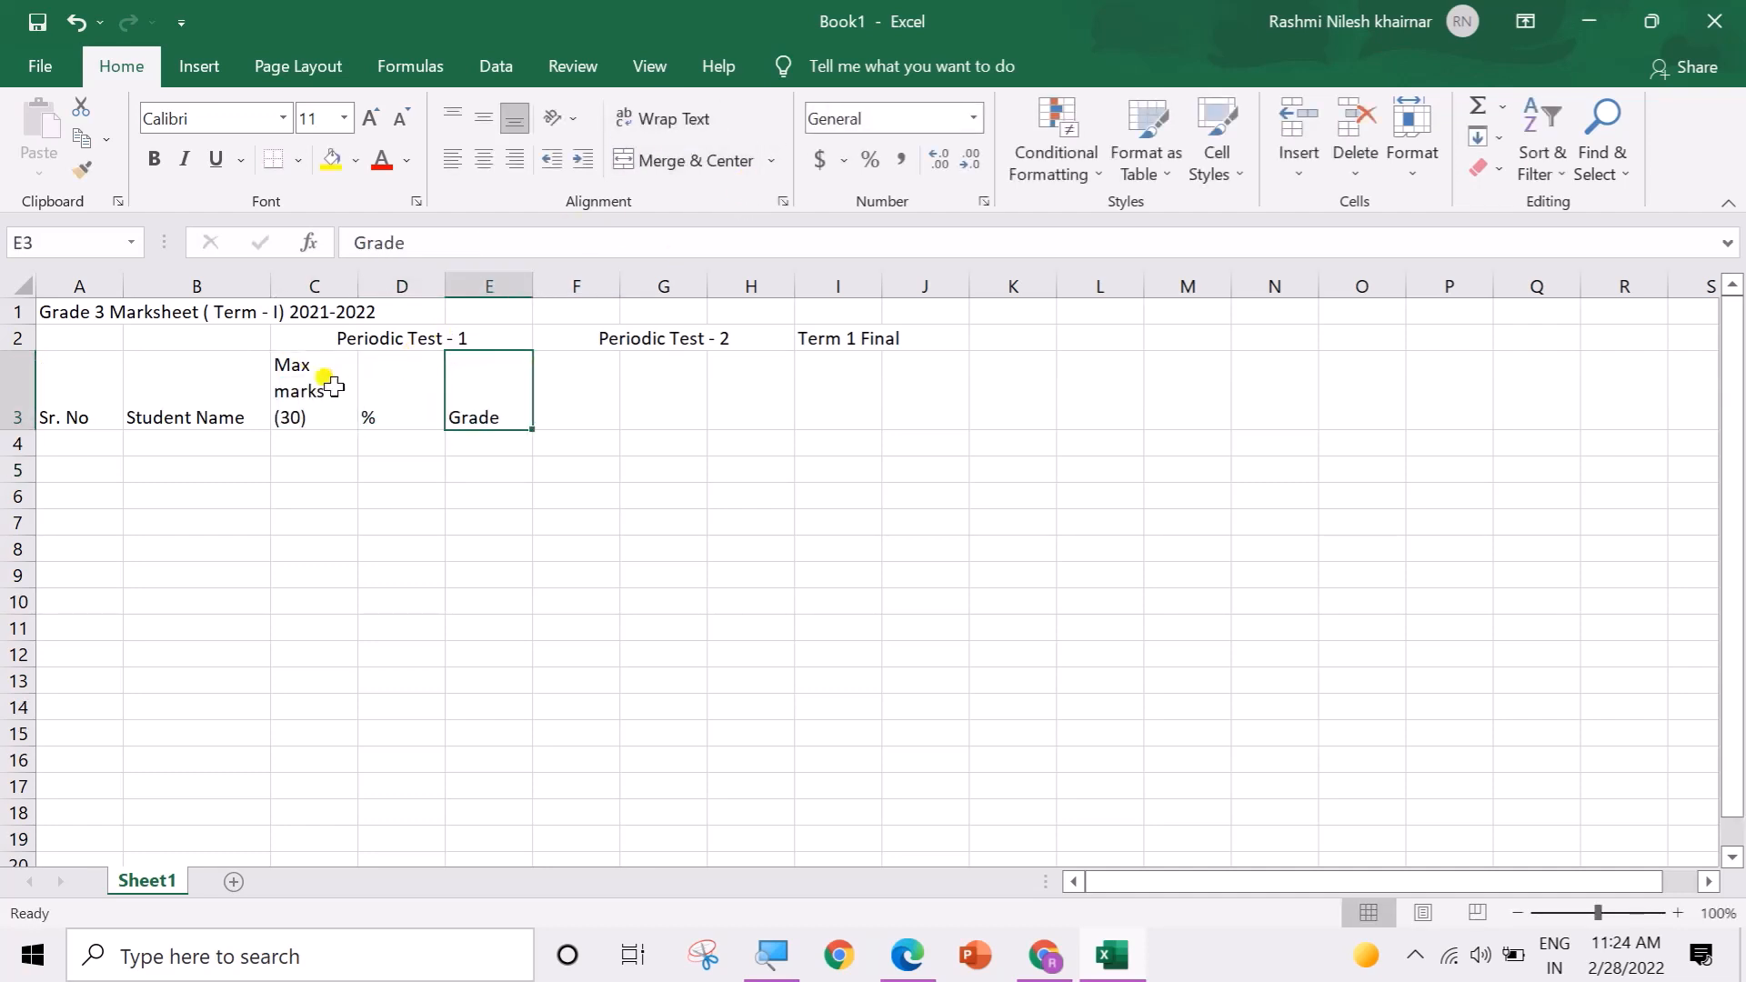
{"action": "left_click_drag", "start_coordinate": [326, 378], "coordinate": [455, 395]}
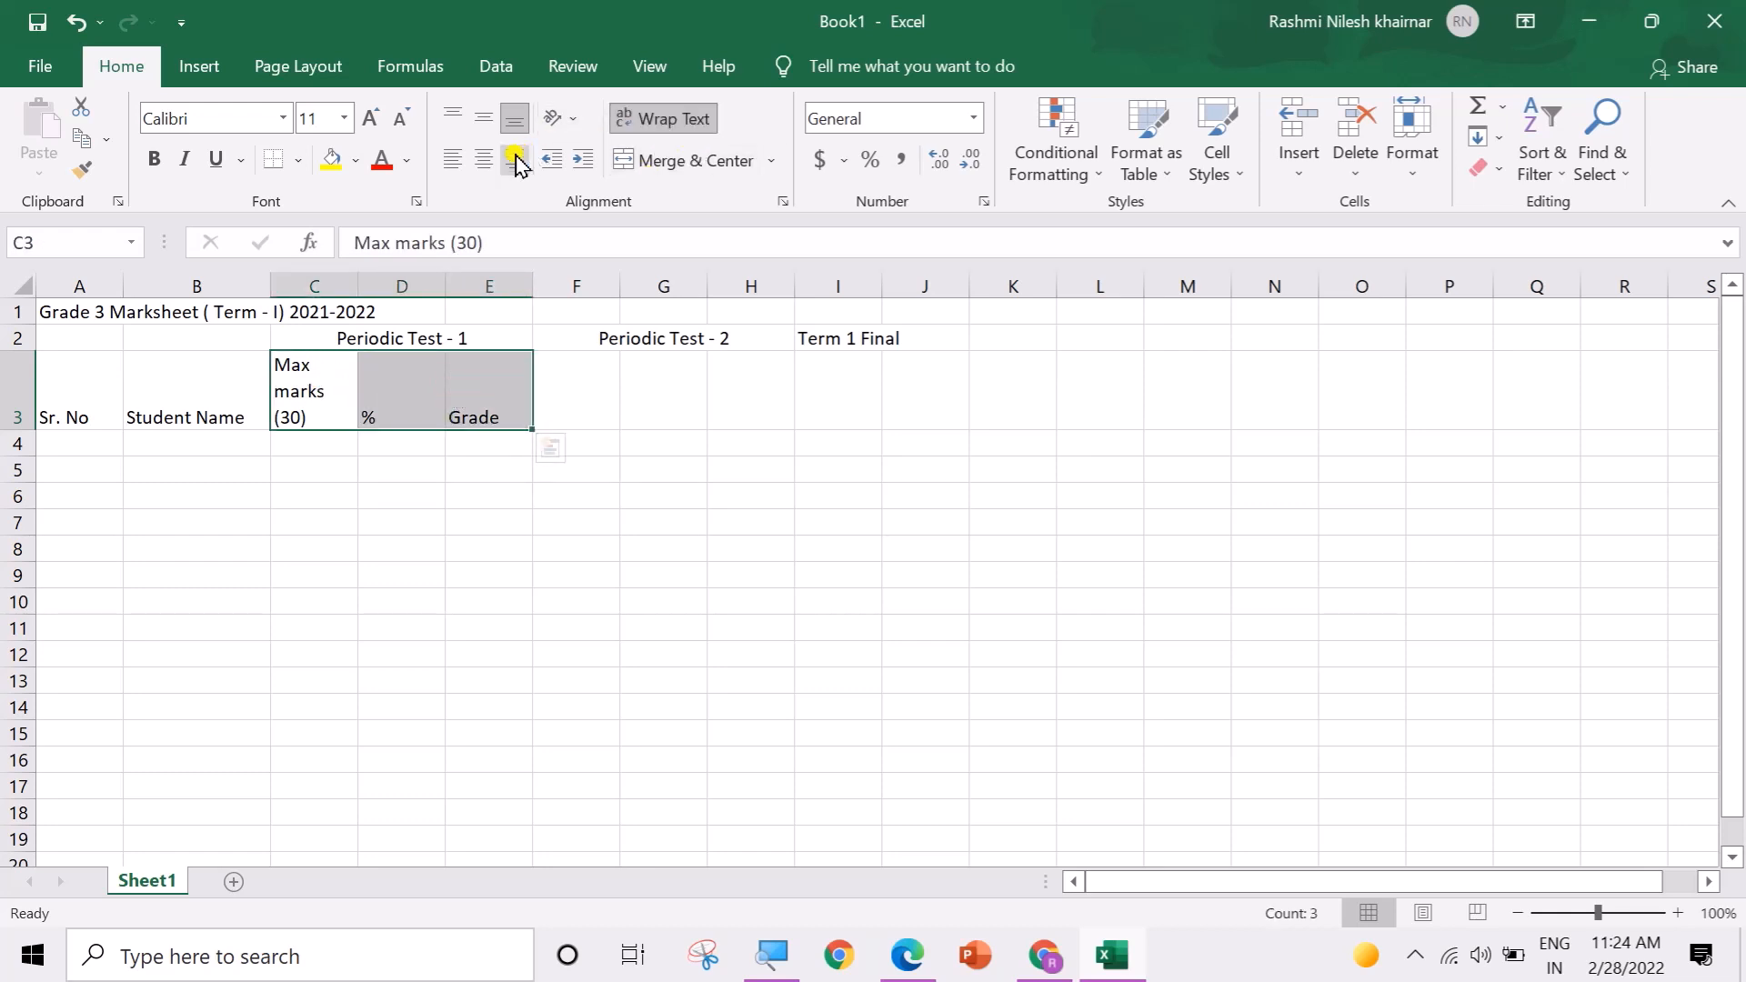
{"action": "left_click", "coordinate": [484, 160]}
{"action": "left_click", "coordinate": [482, 128]}
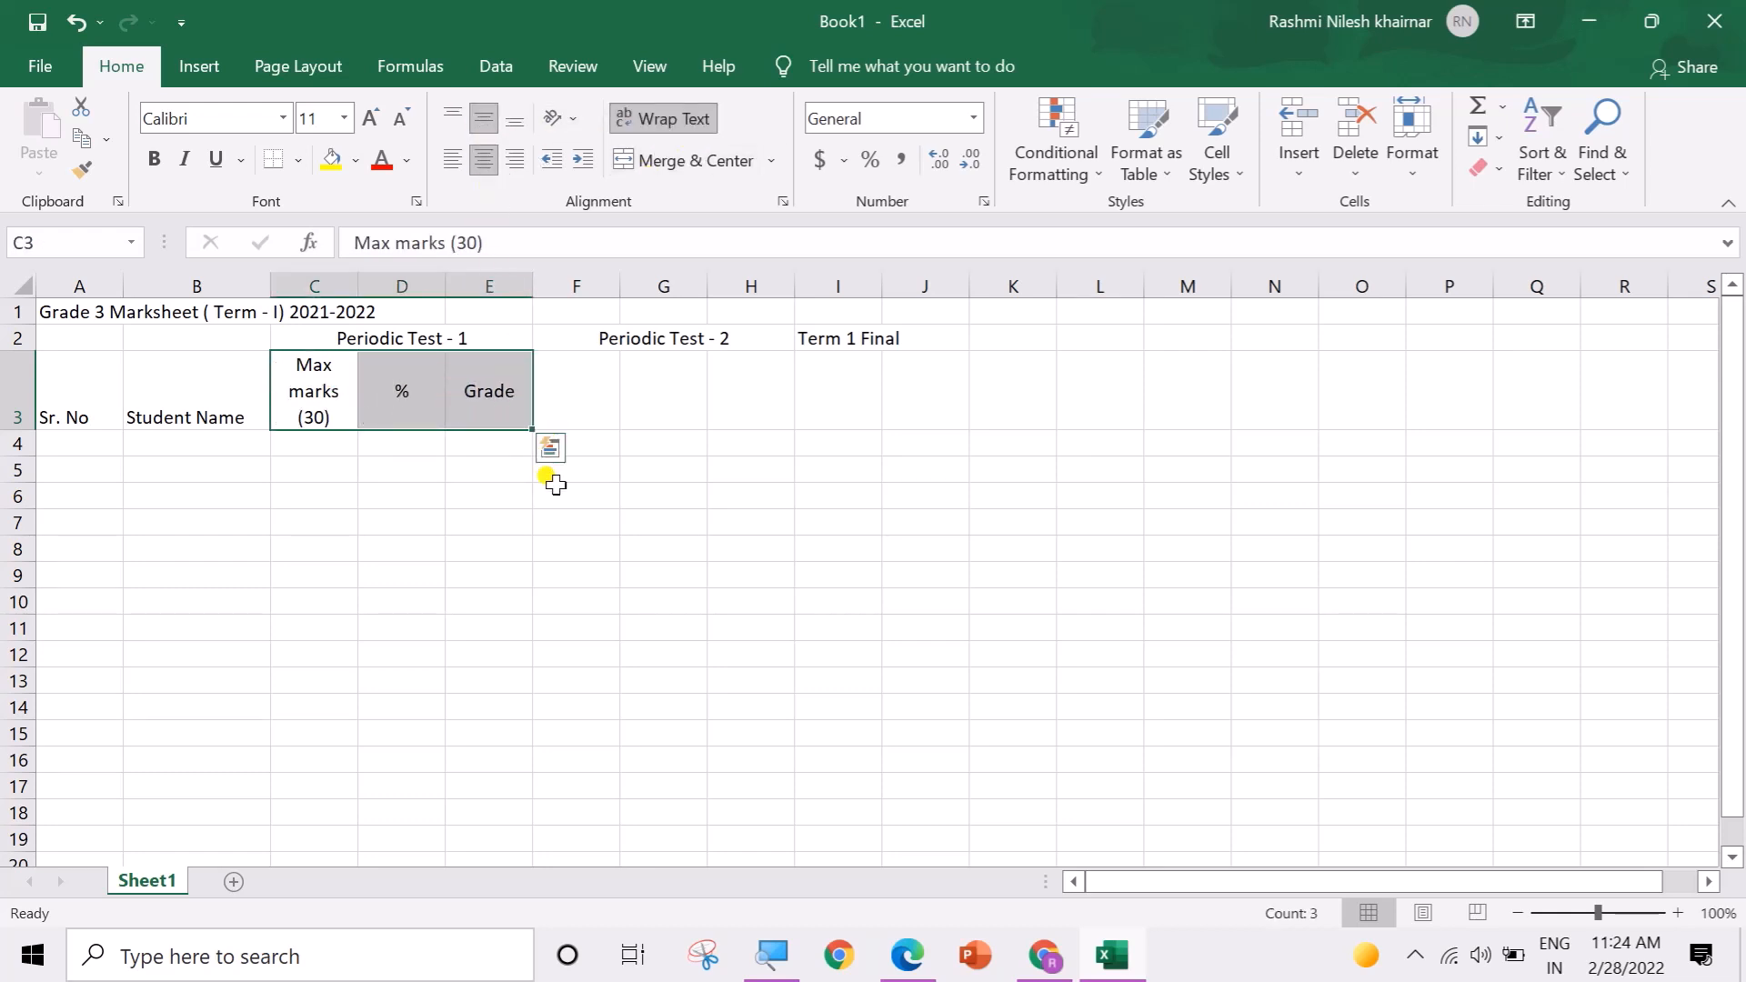
Step: Copy the subheadings in C3:E3 to F3:H3 under Periodic Test - 2
{"action": "key", "text": "ctrl+c"}
{"action": "left_click", "coordinate": [565, 401]}
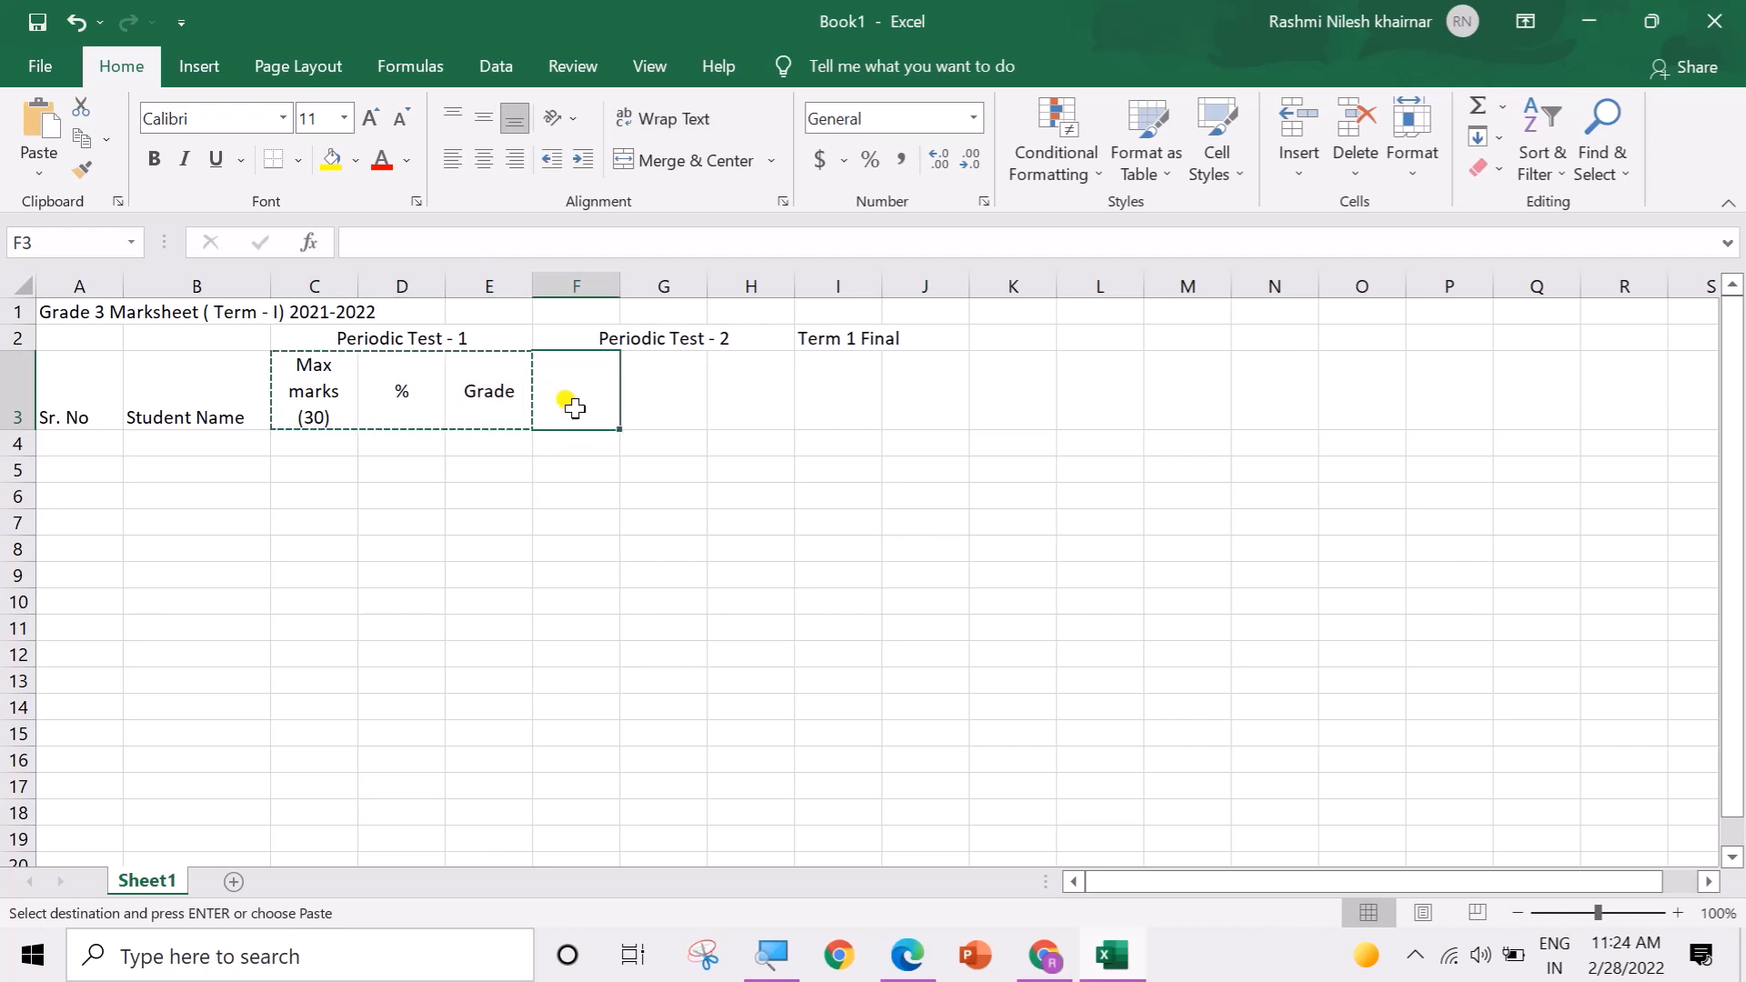
{"action": "key", "text": "ctrl+v"}
Step: Enter the subheadings "Max marks ( 50)" and "Practical (20)" in cells I3 and J3 under Term 1 Final
{"action": "left_click", "coordinate": [823, 397]}
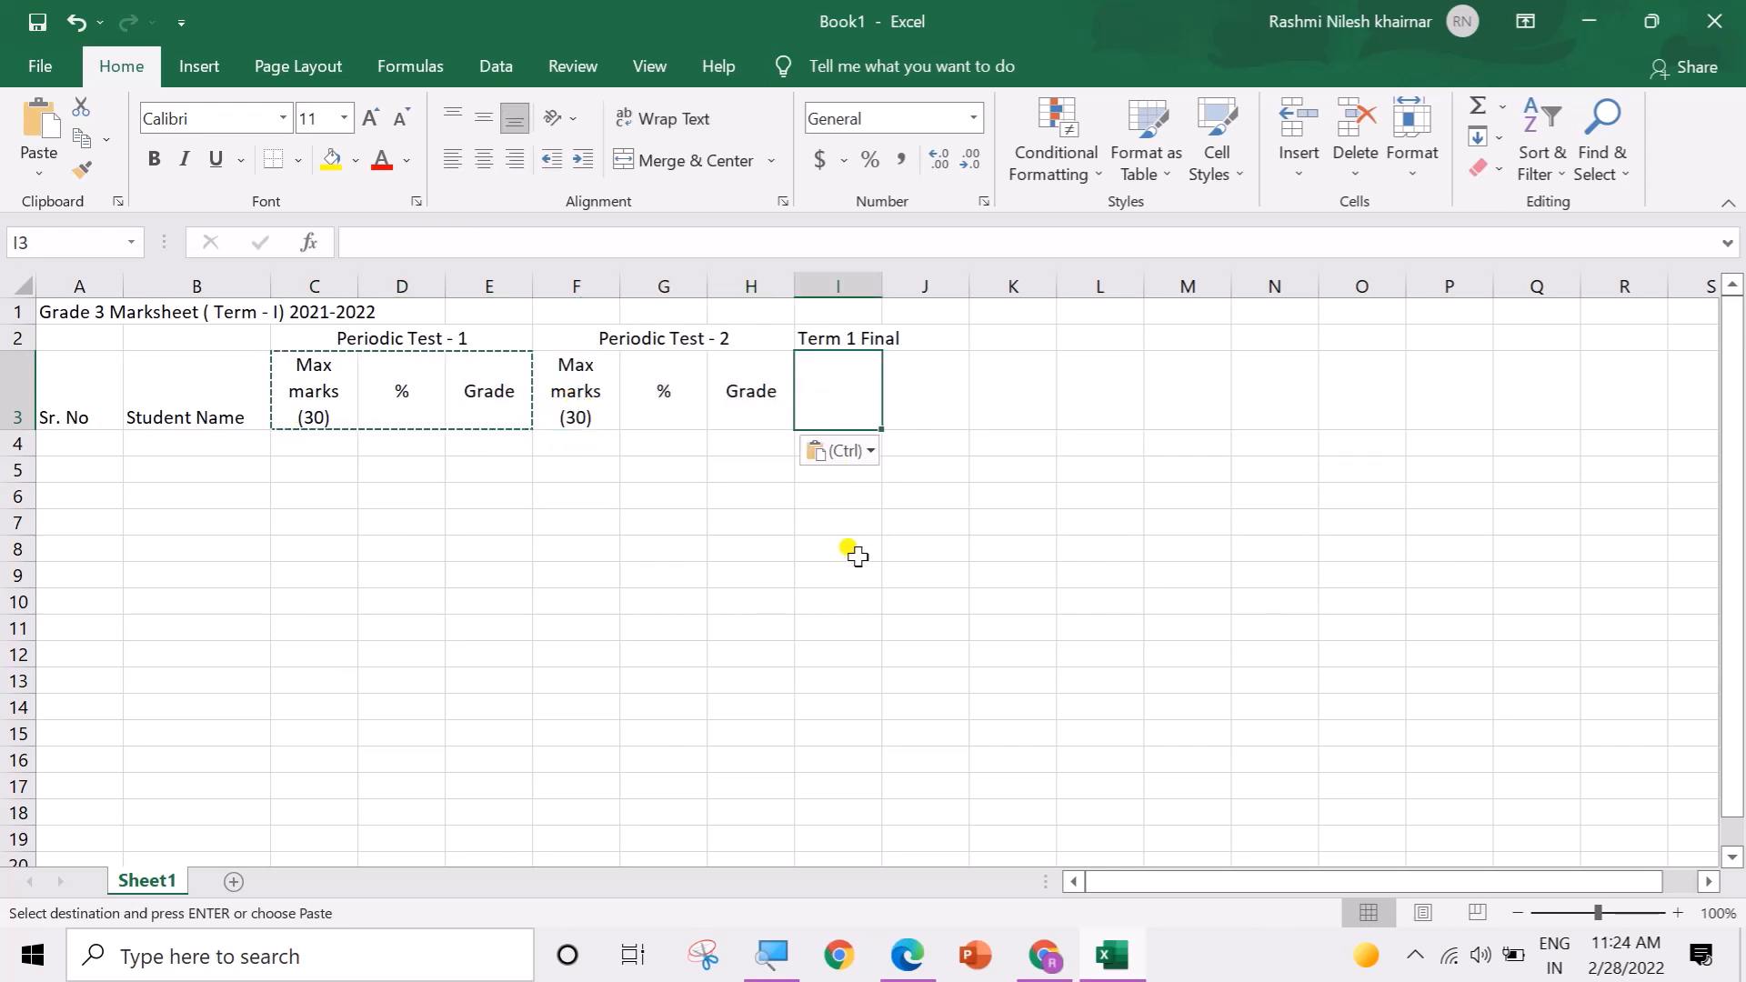
{"action": "type", "text": "Max "}
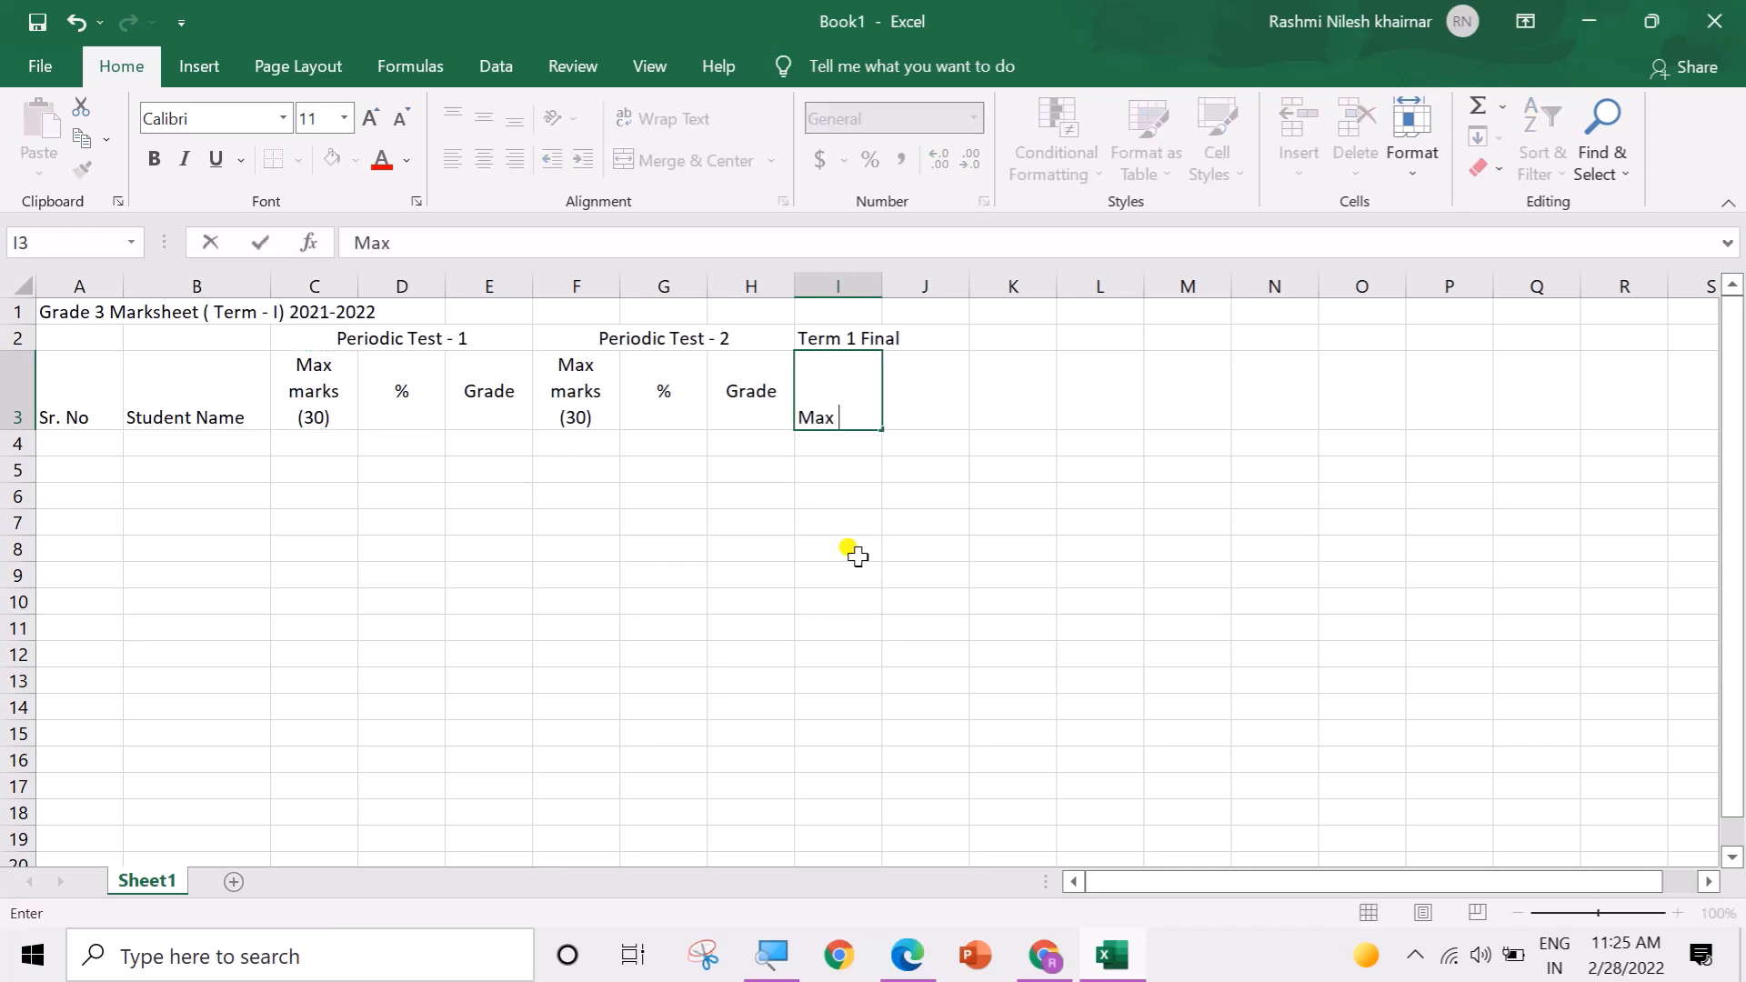
{"action": "type", "text": "MA"}
{"action": "key", "text": "BackSpace"}
{"action": "type", "text": "arks ( 50"}
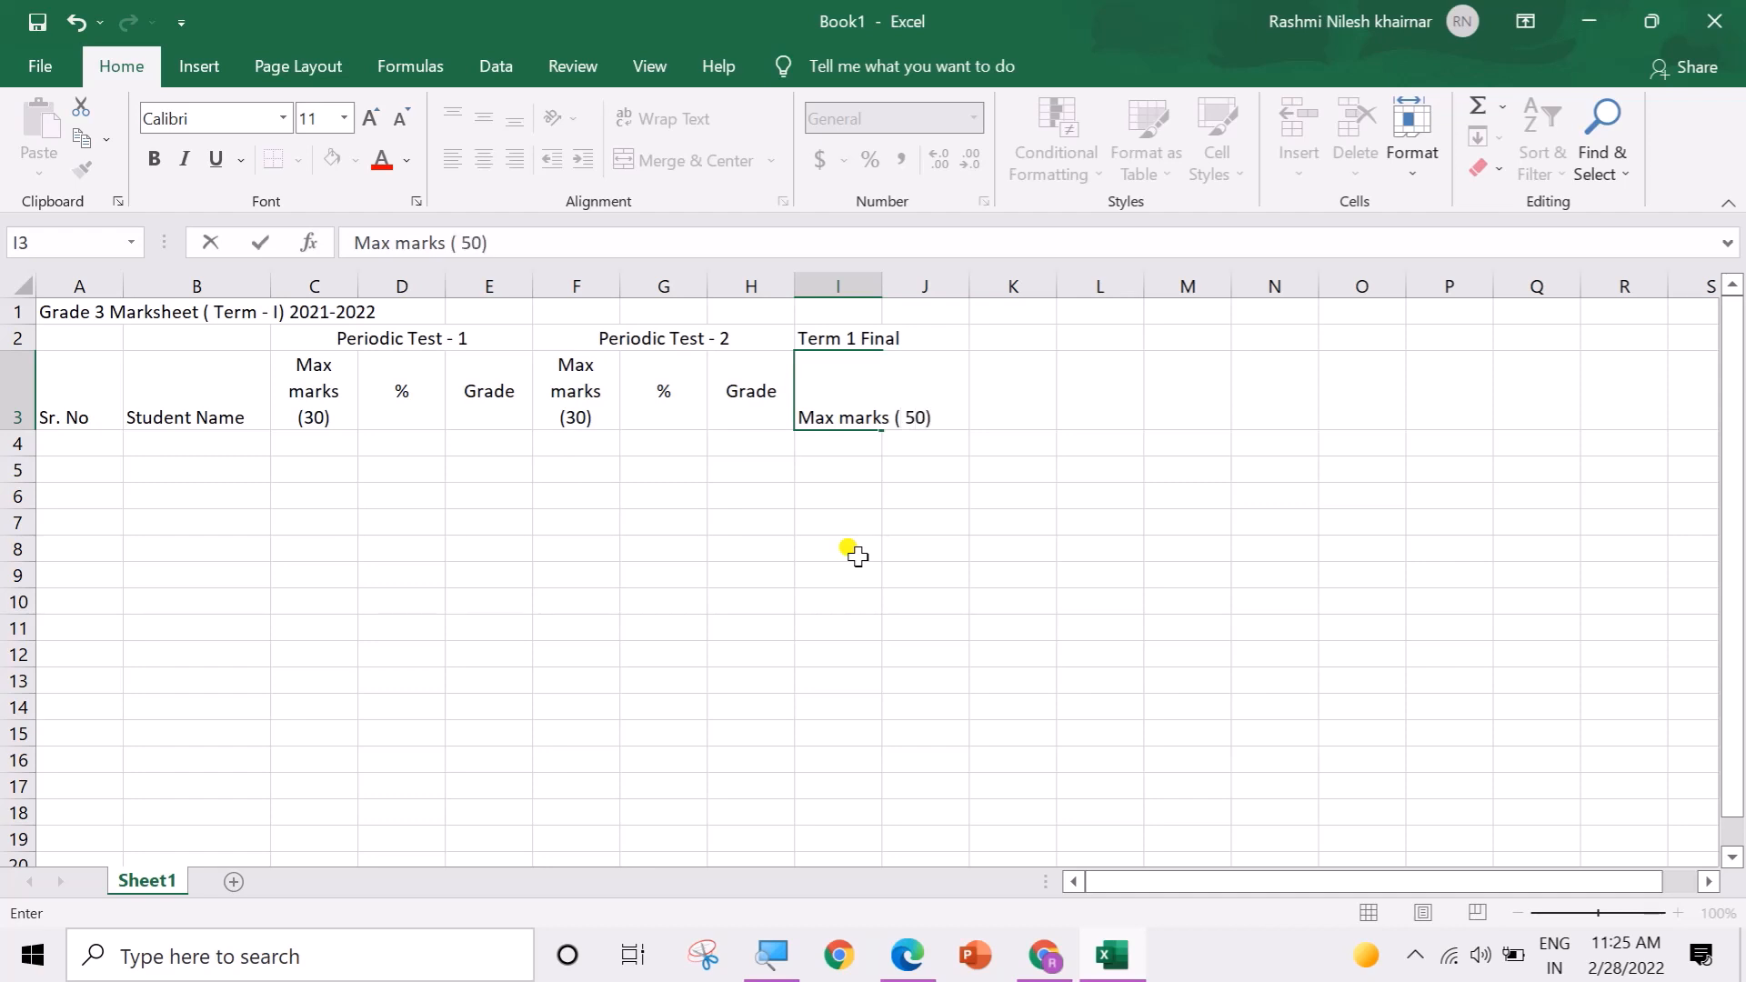
{"action": "key", "text": "Tab"}
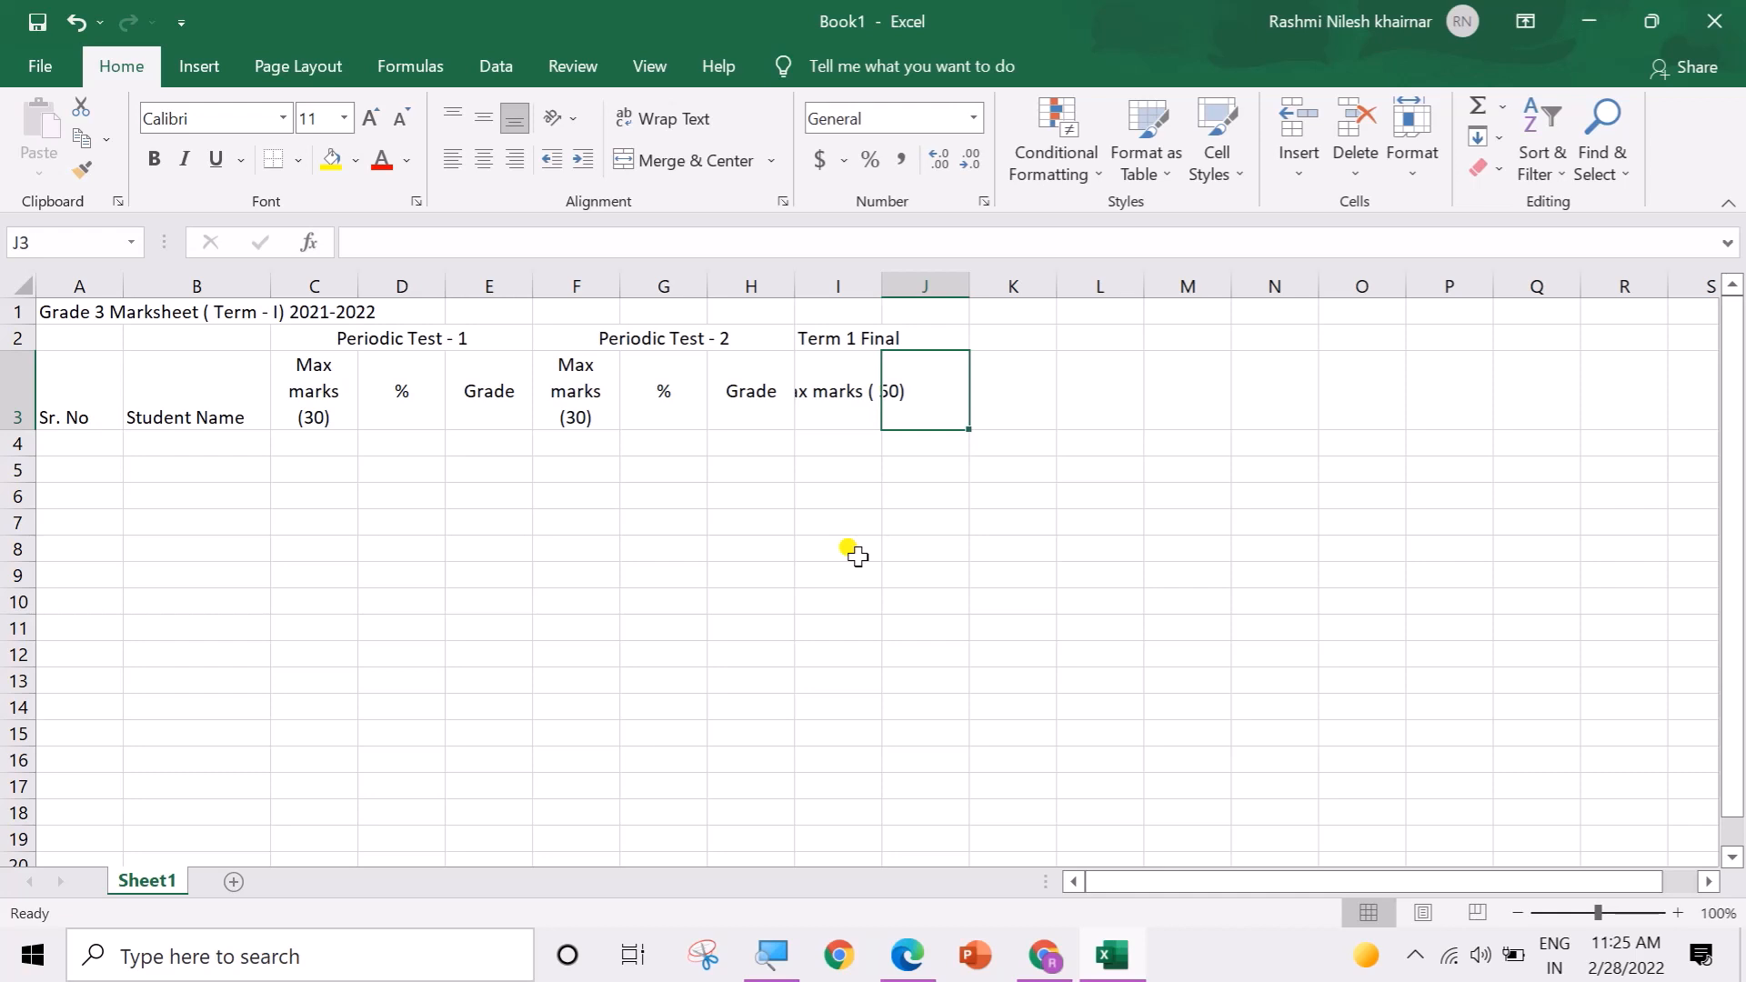
{"action": "type", "text": "Practi"}
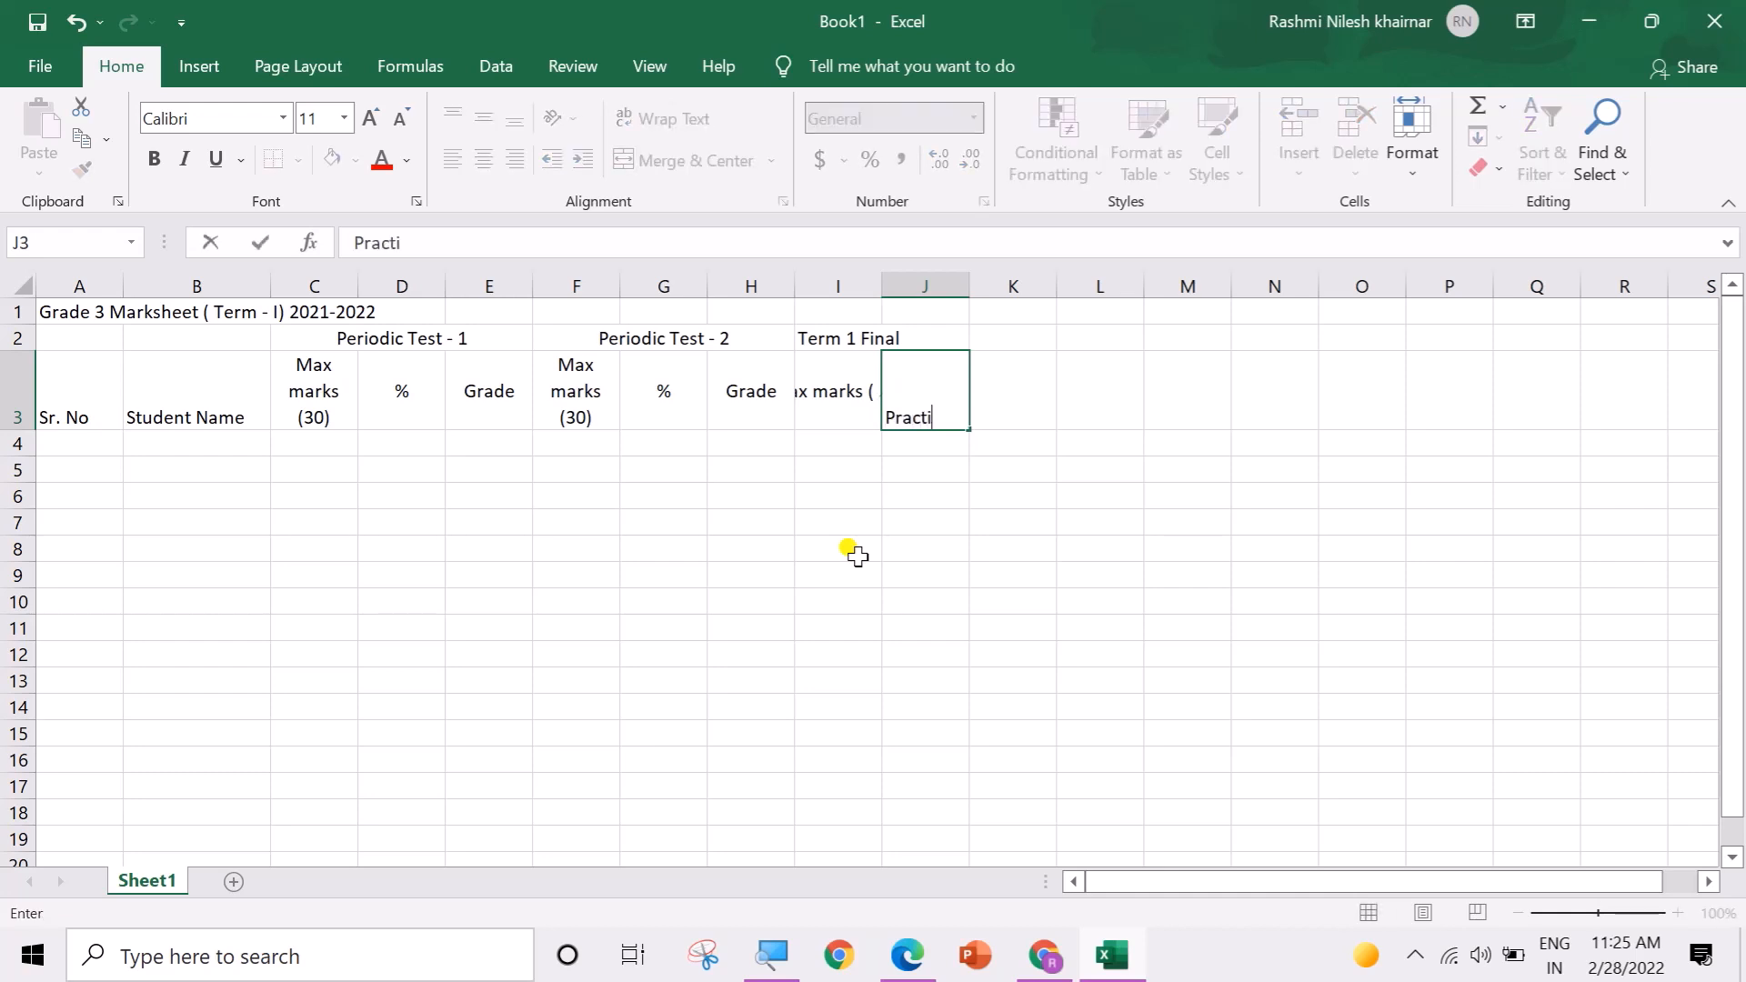
{"action": "type", "text": "cal (20)"}
{"action": "key", "text": "Tab"}
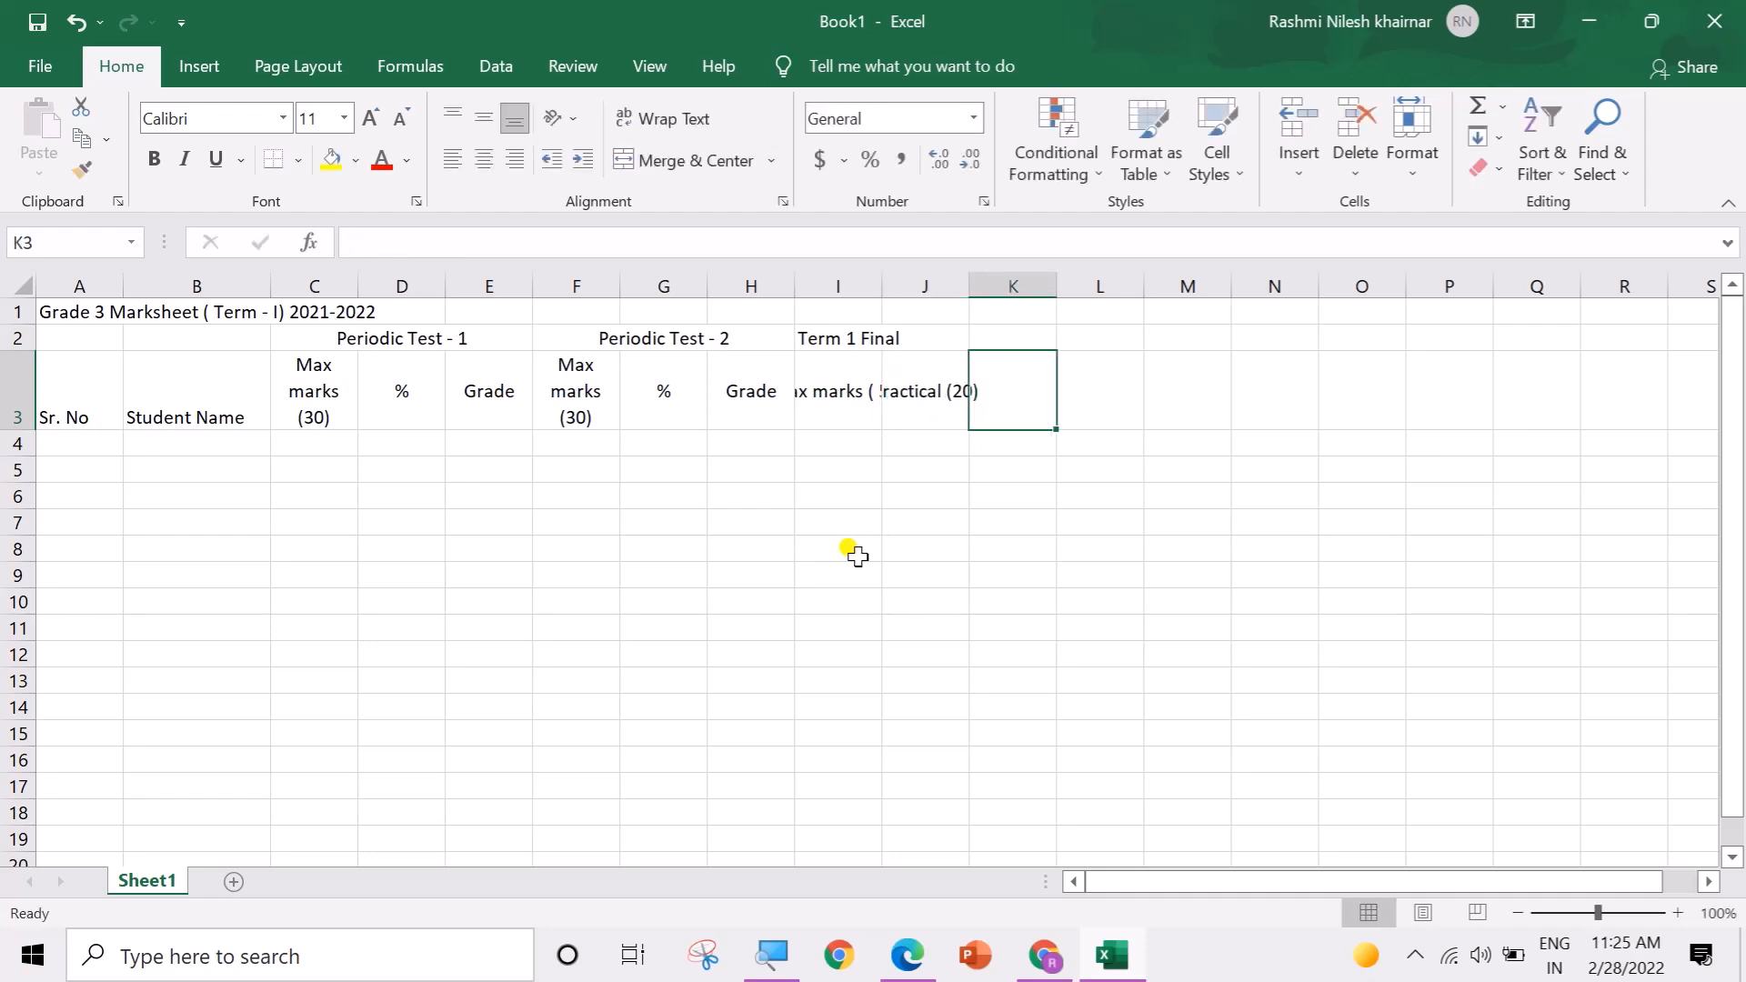
Step: Enter the subheadings "Total", "%" and "Grade" in cells K3 to M3
{"action": "type", "text": "Total"}
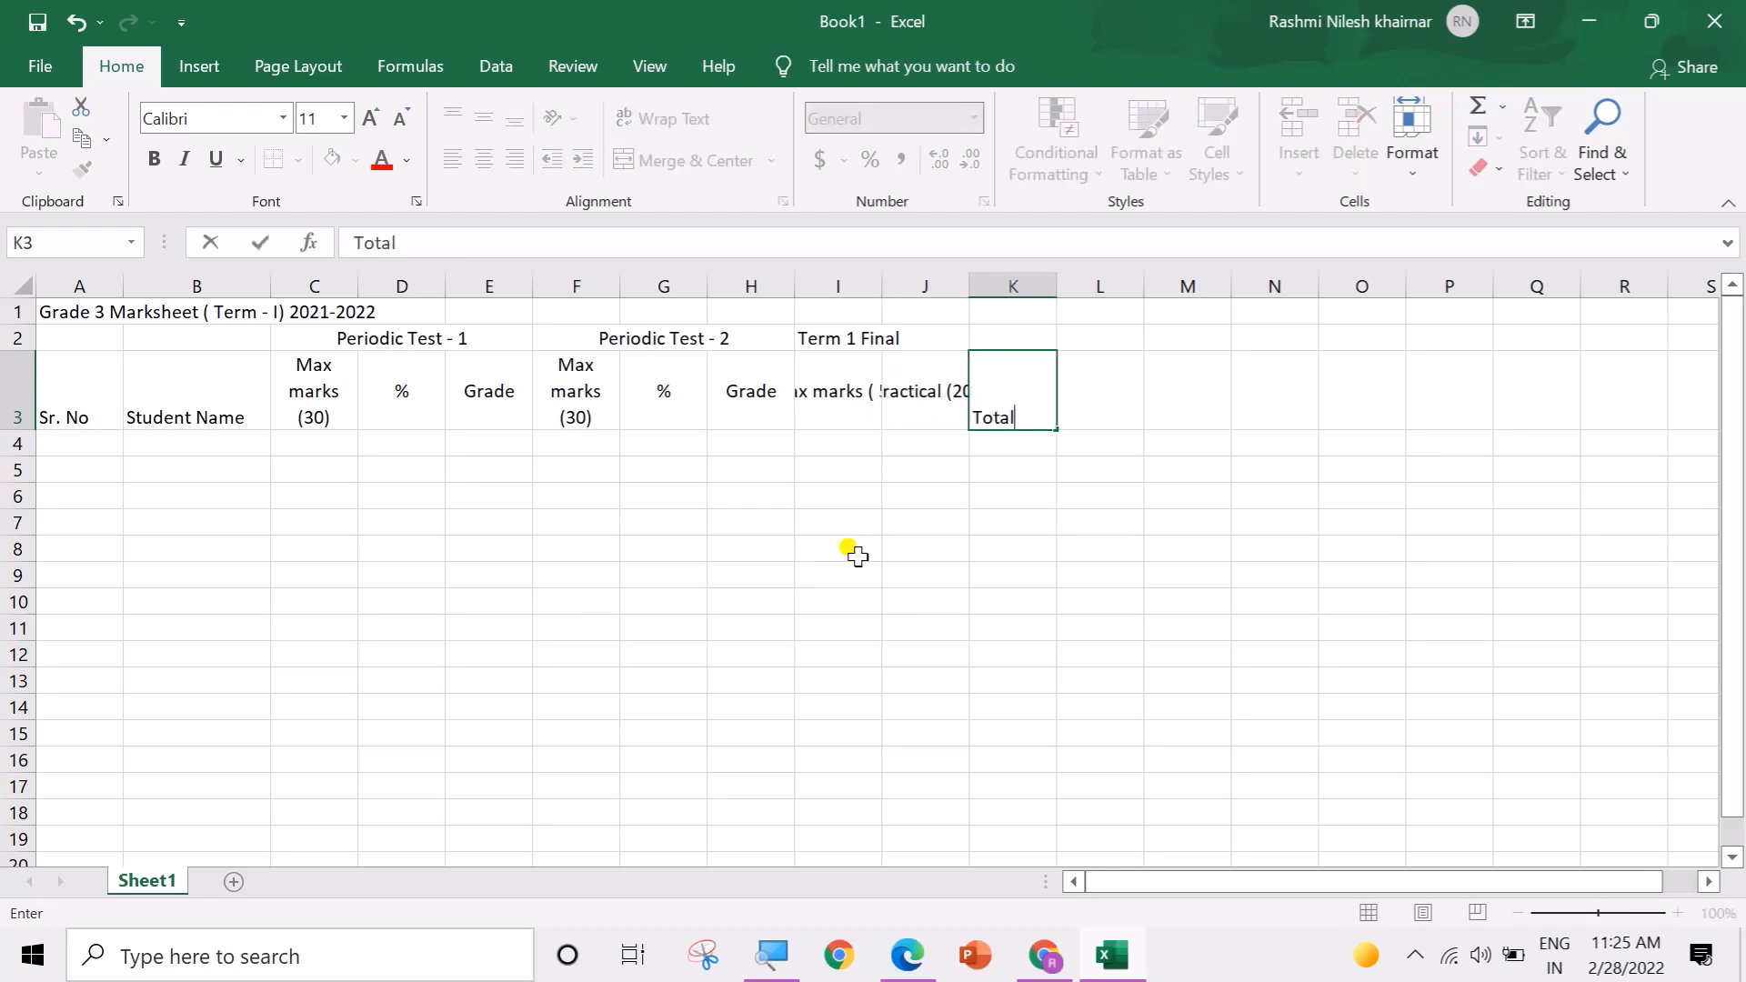
{"action": "key", "text": "Tab"}
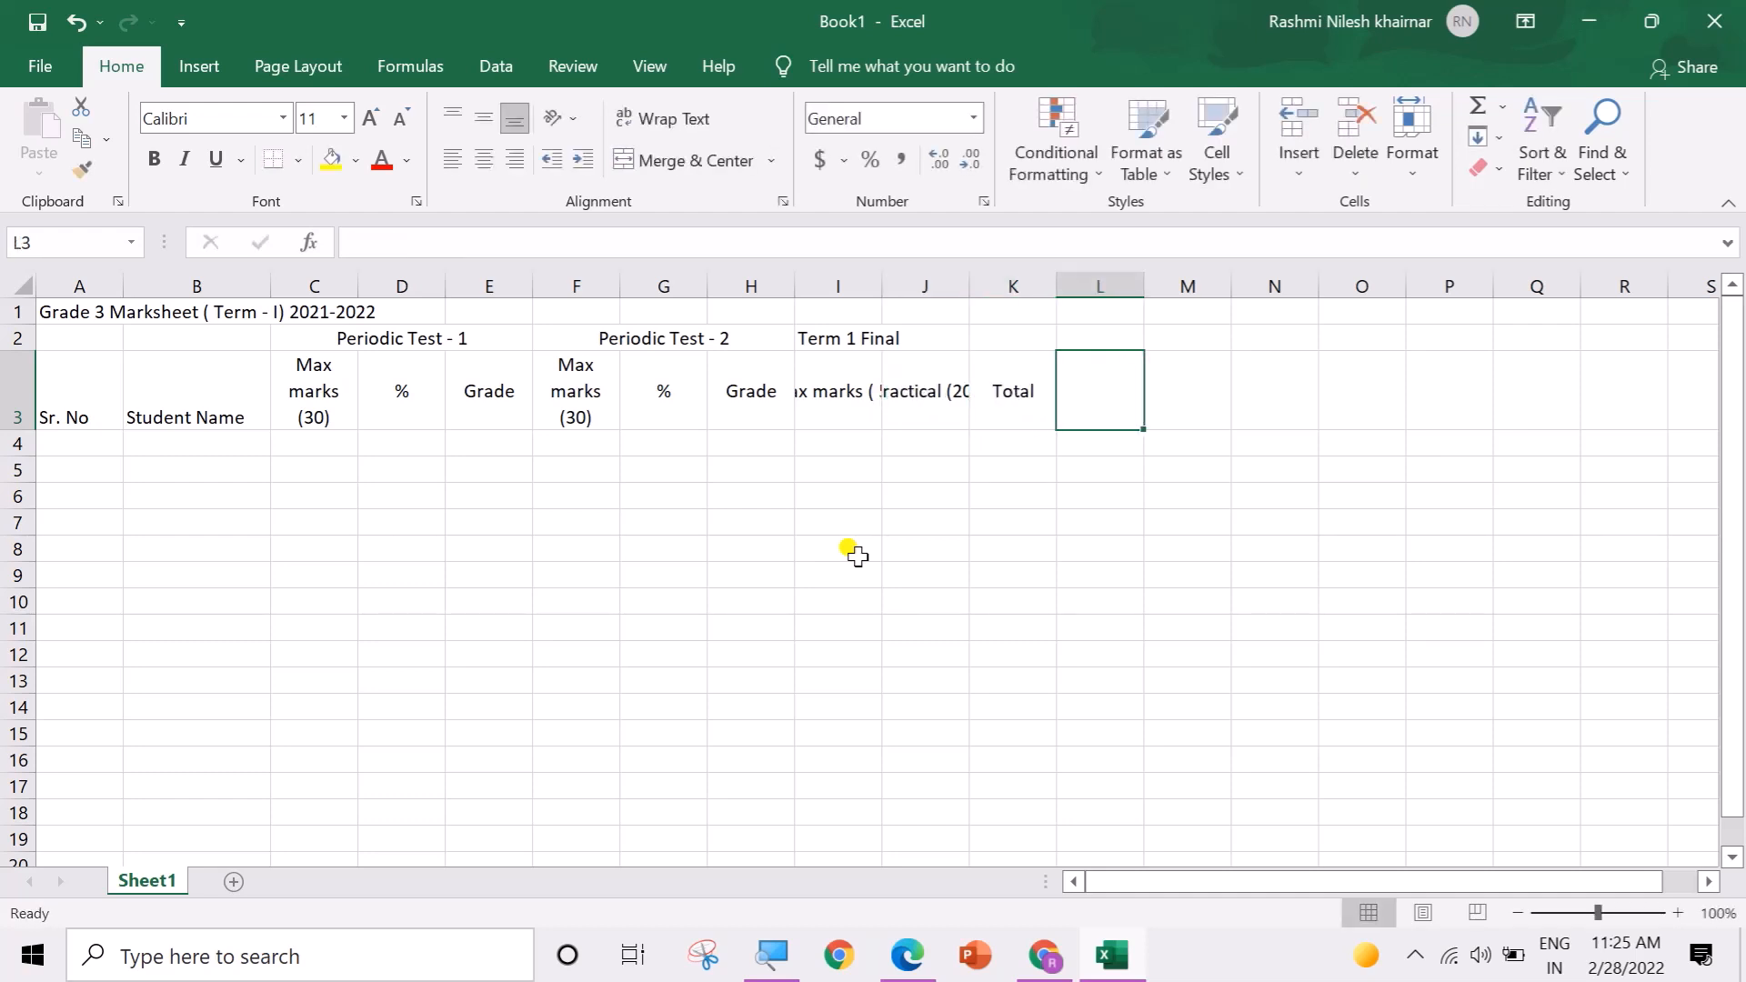
{"action": "type", "text": "%"}
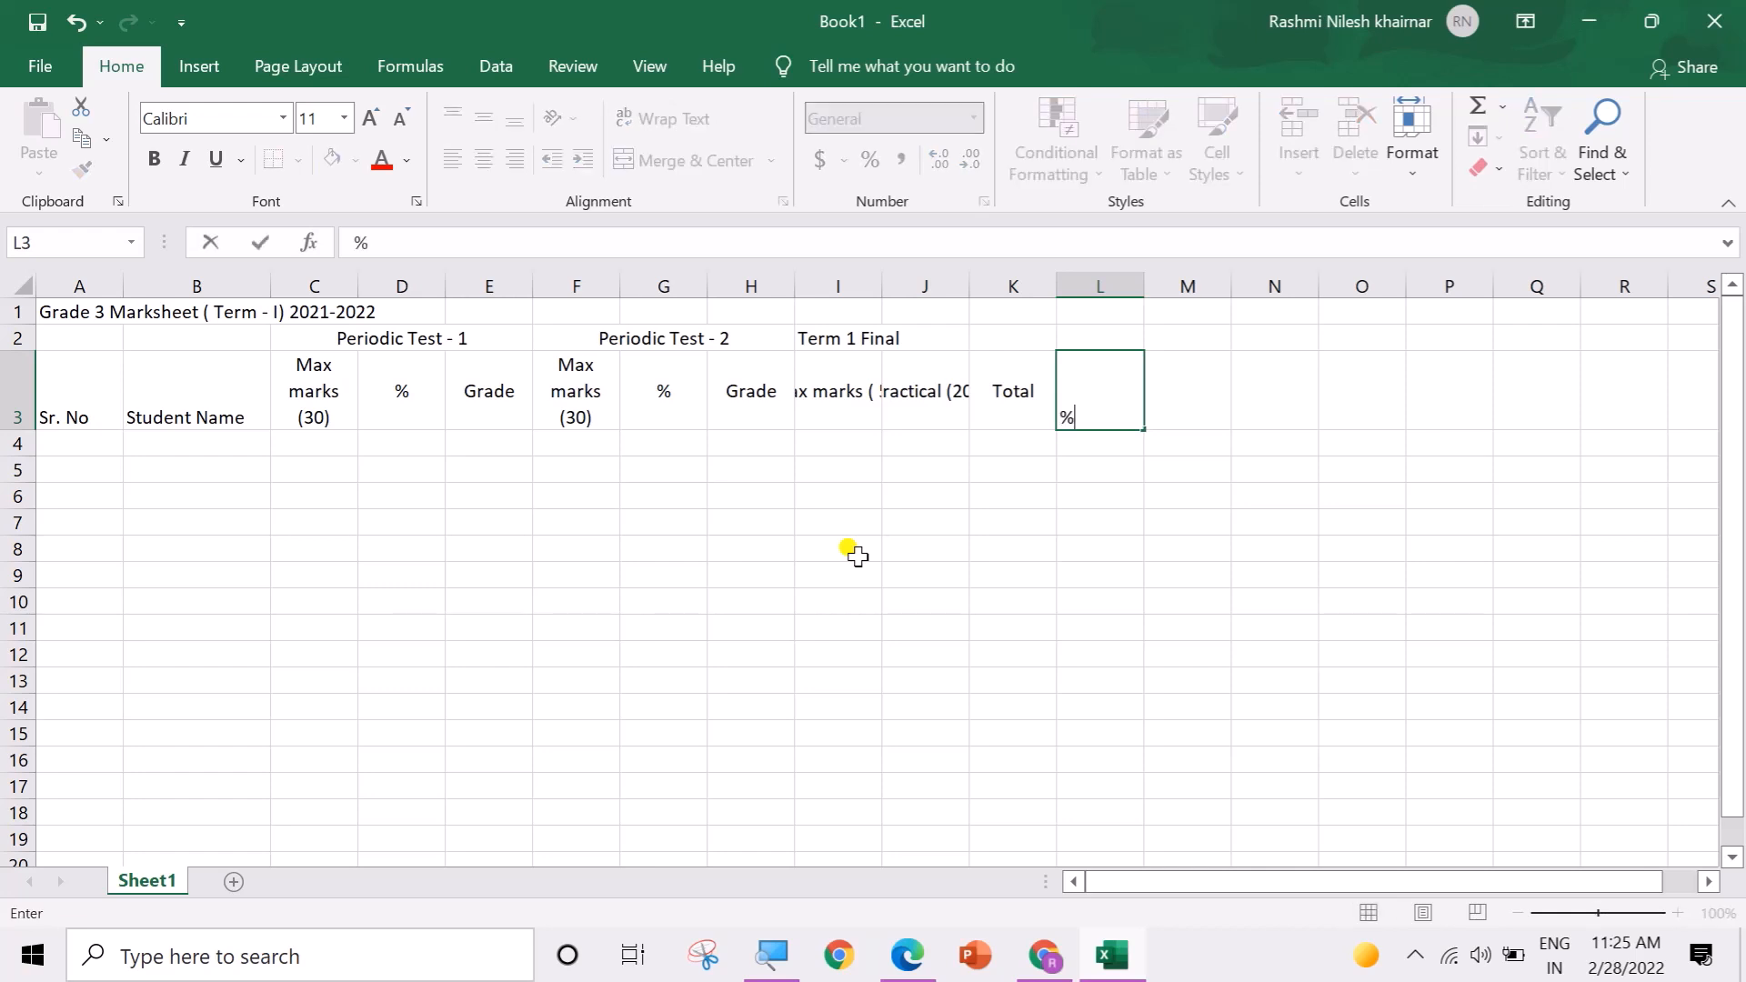
{"action": "key", "text": "Tab"}
{"action": "type", "text": "Grade"}
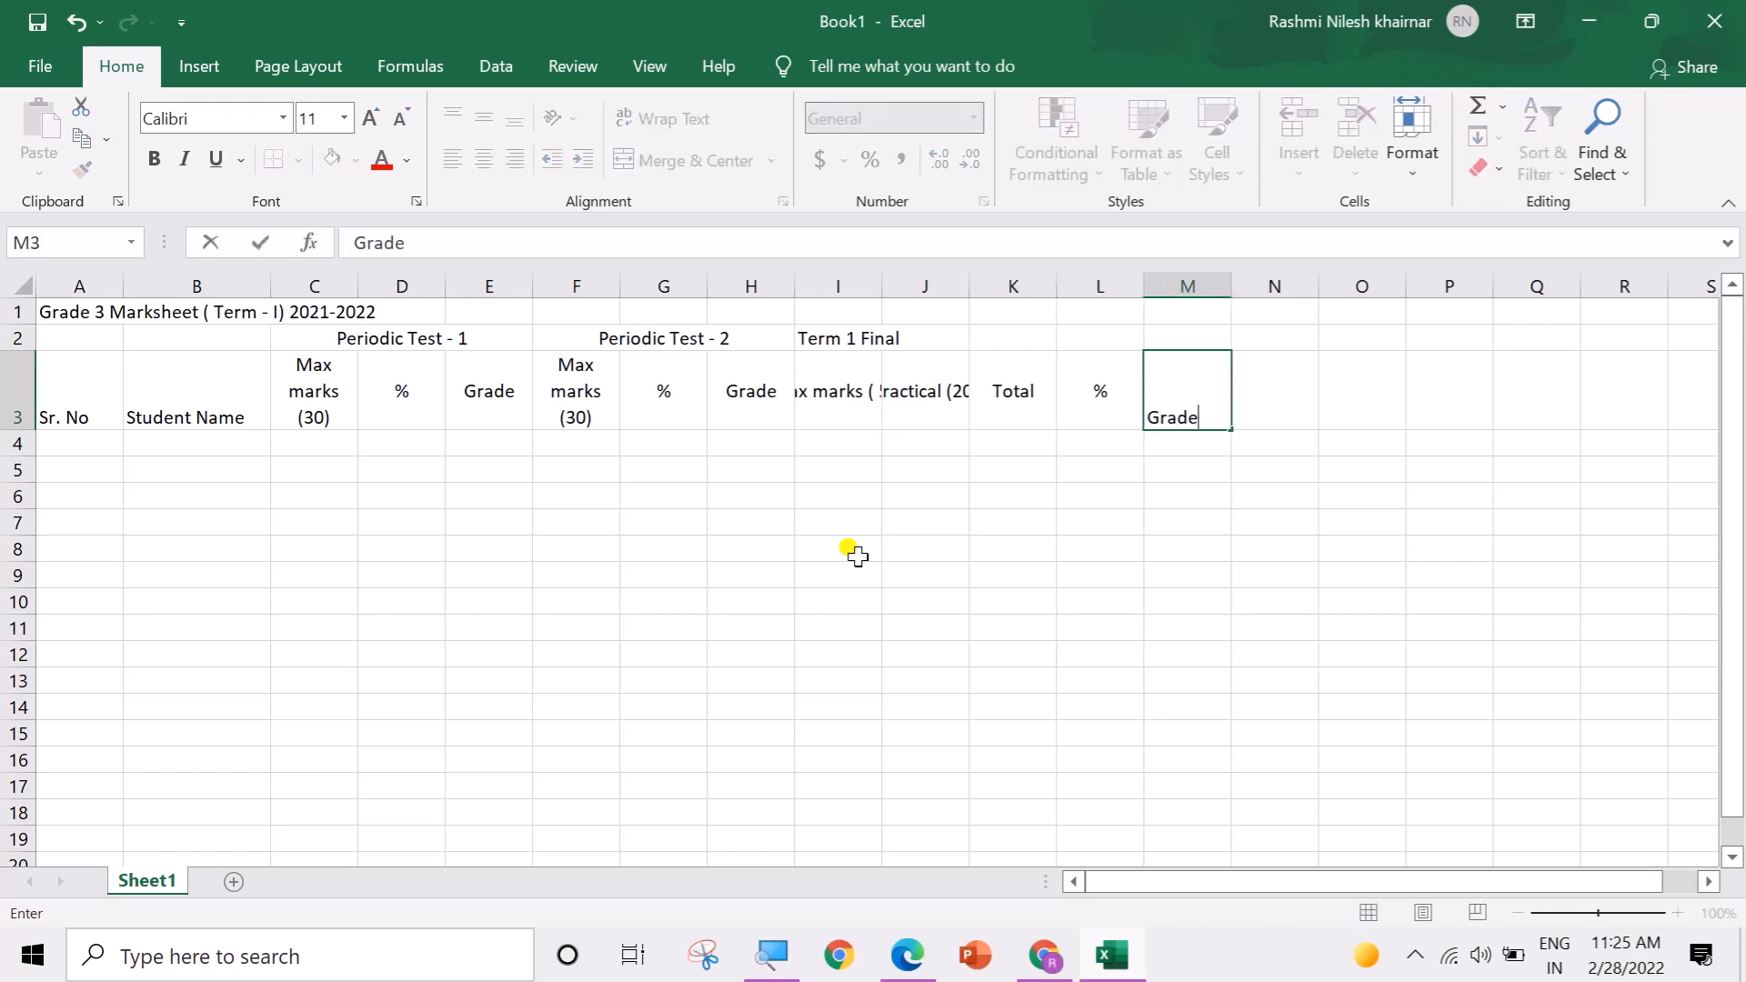
{"action": "left_click", "coordinate": [854, 552]}
Step: Wrap the text of the max marks and practical subheadings in cells I3 and J3
{"action": "left_click", "coordinate": [845, 414]}
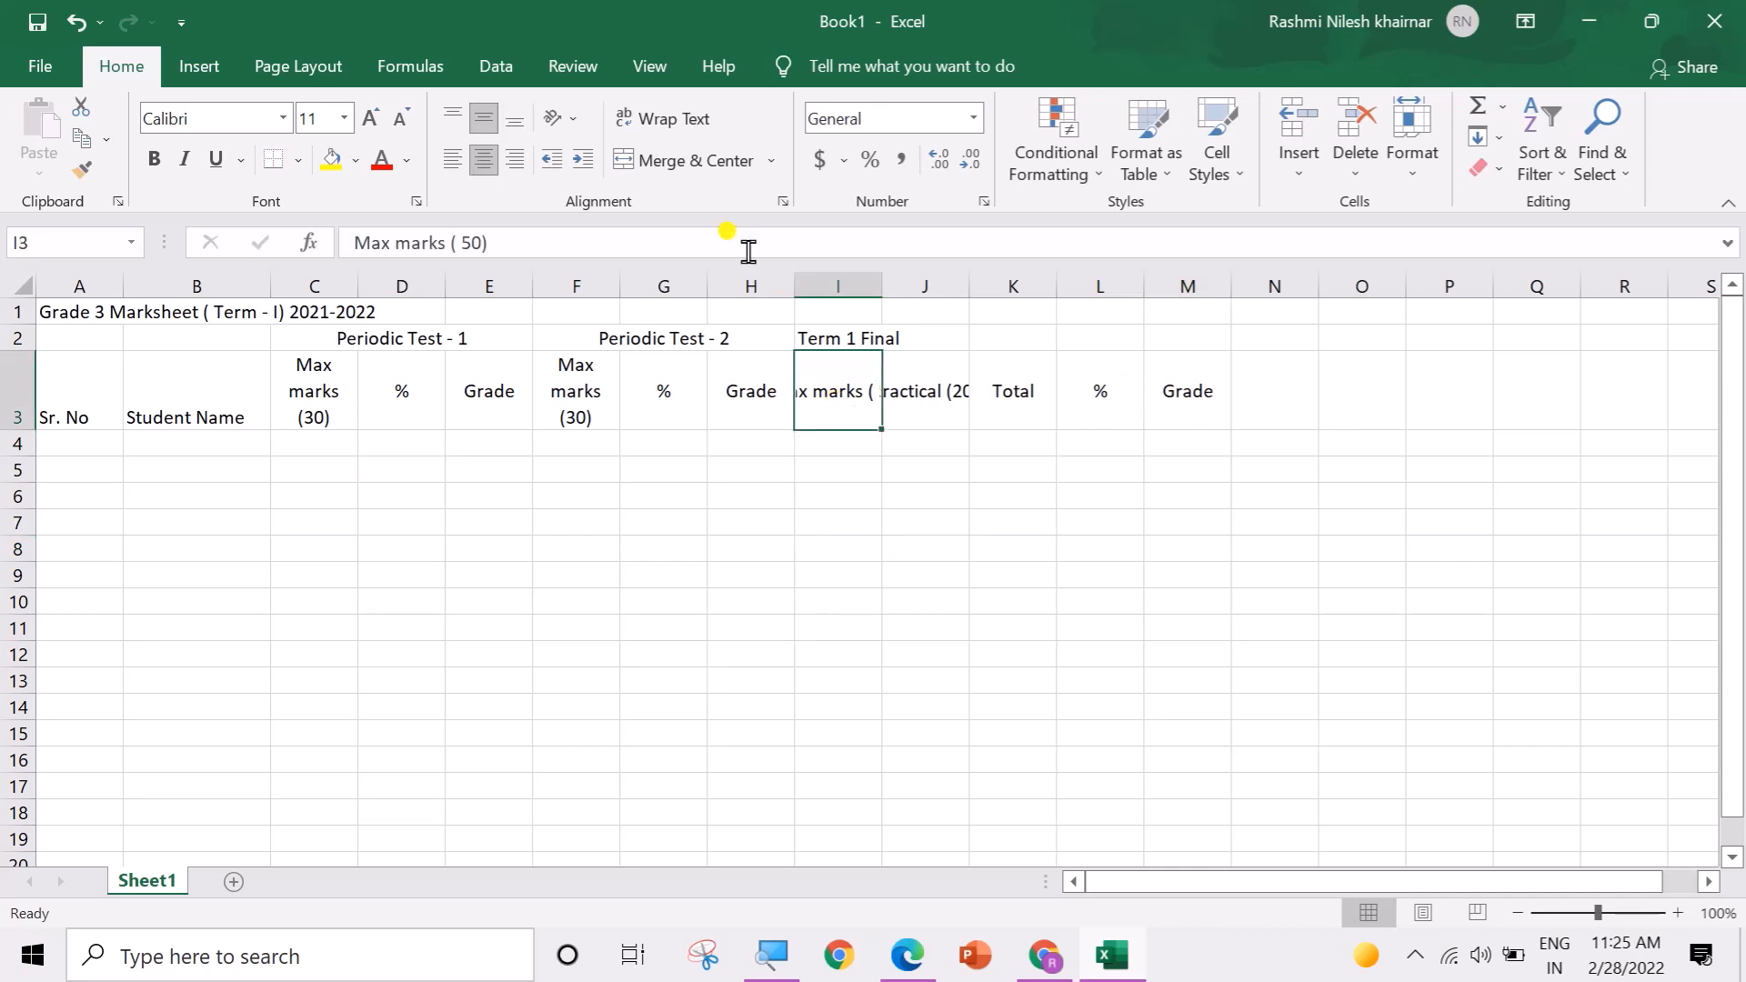
{"action": "left_click", "coordinate": [664, 118]}
{"action": "left_click", "coordinate": [923, 371]}
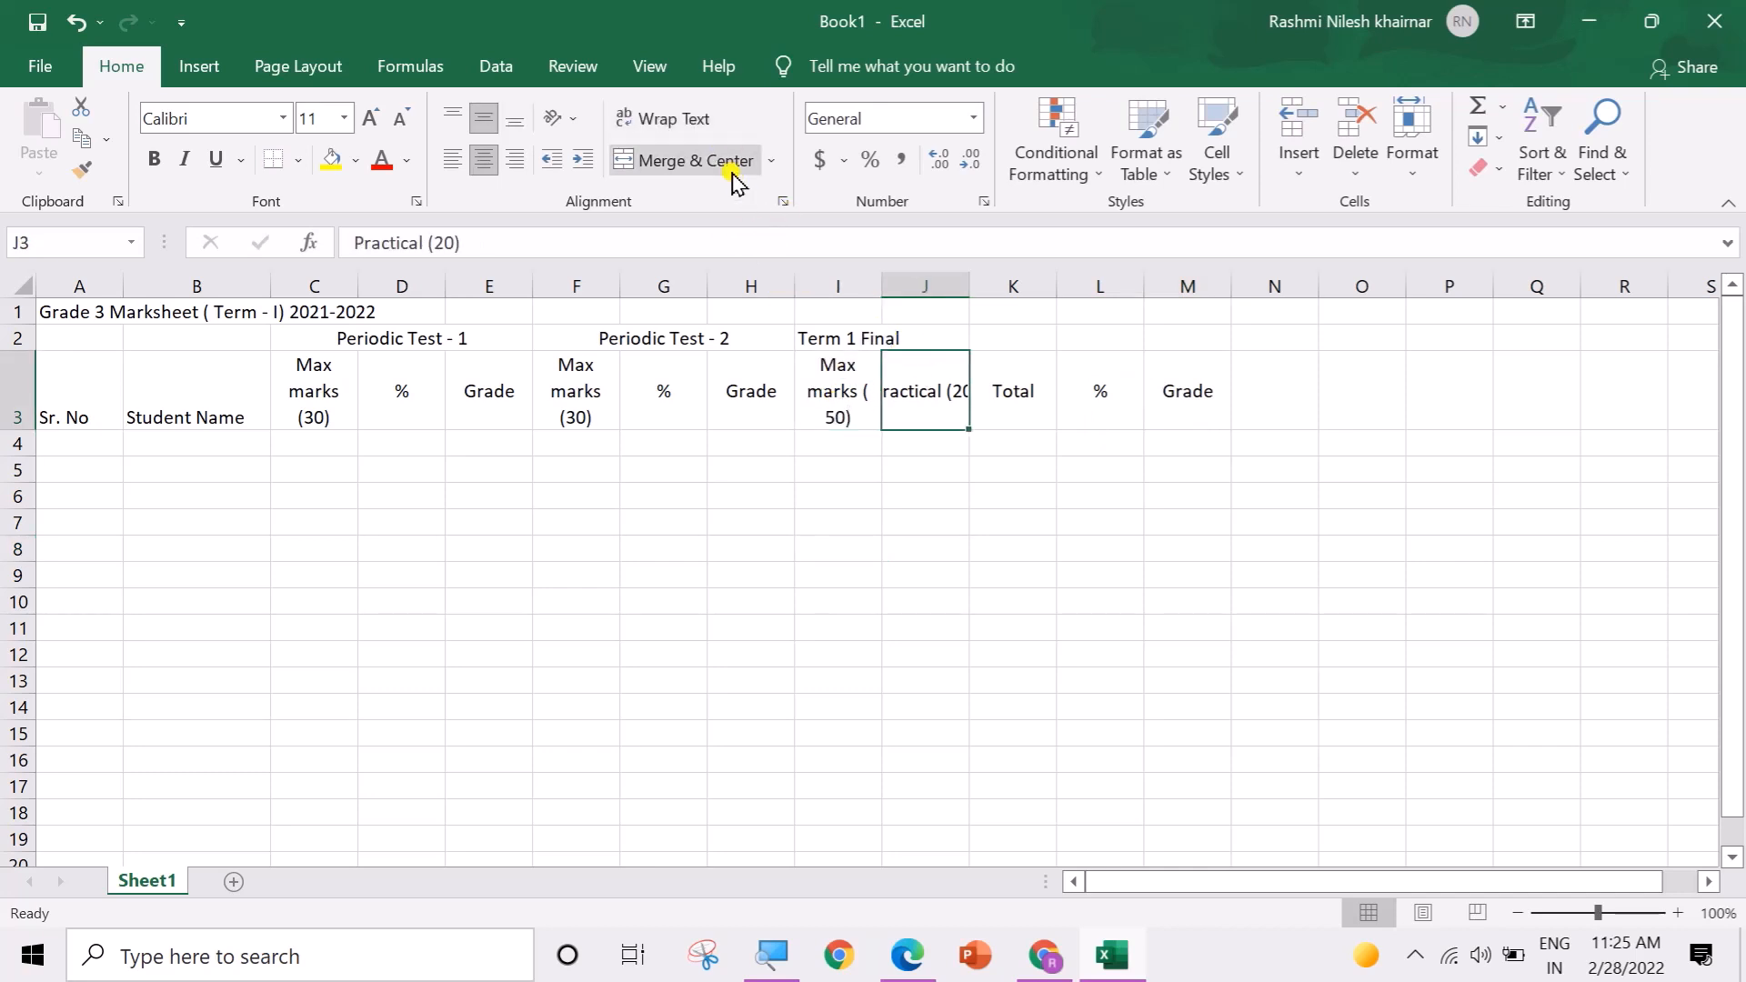
{"action": "left_click", "coordinate": [668, 118]}
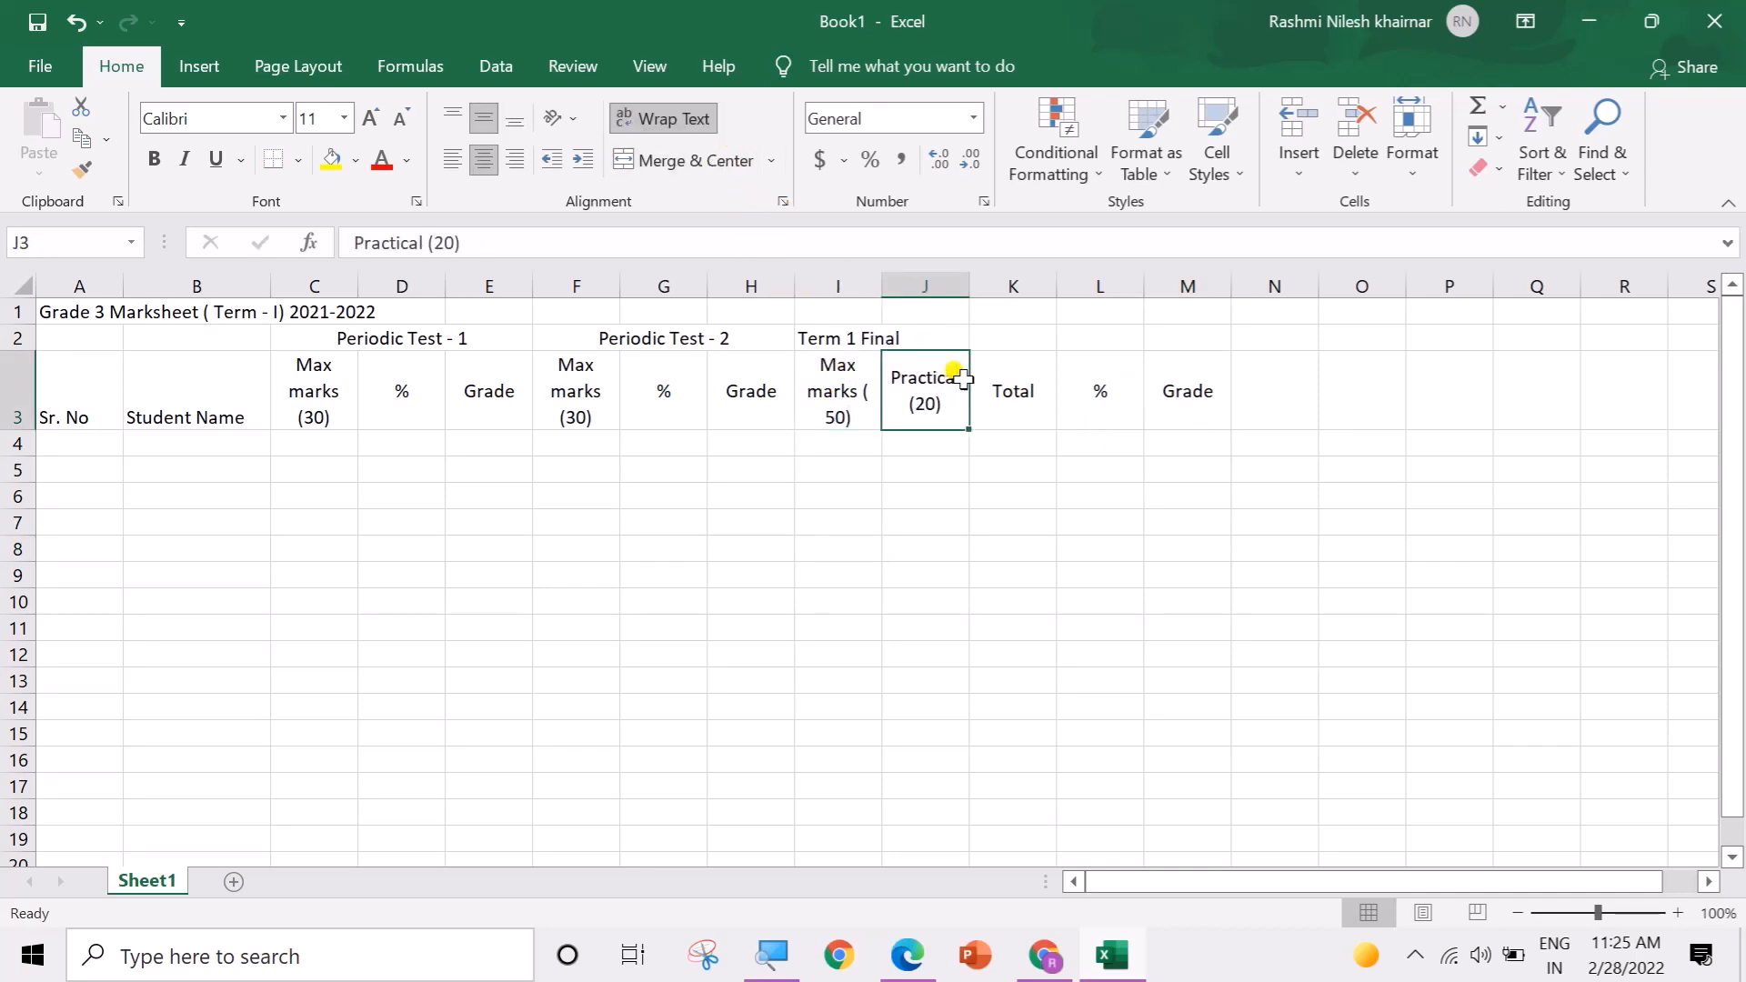
Step: Remove the extra space in cell I3 so the subheading reads "Max marks (50)"
{"action": "double_click", "coordinate": [850, 389]}
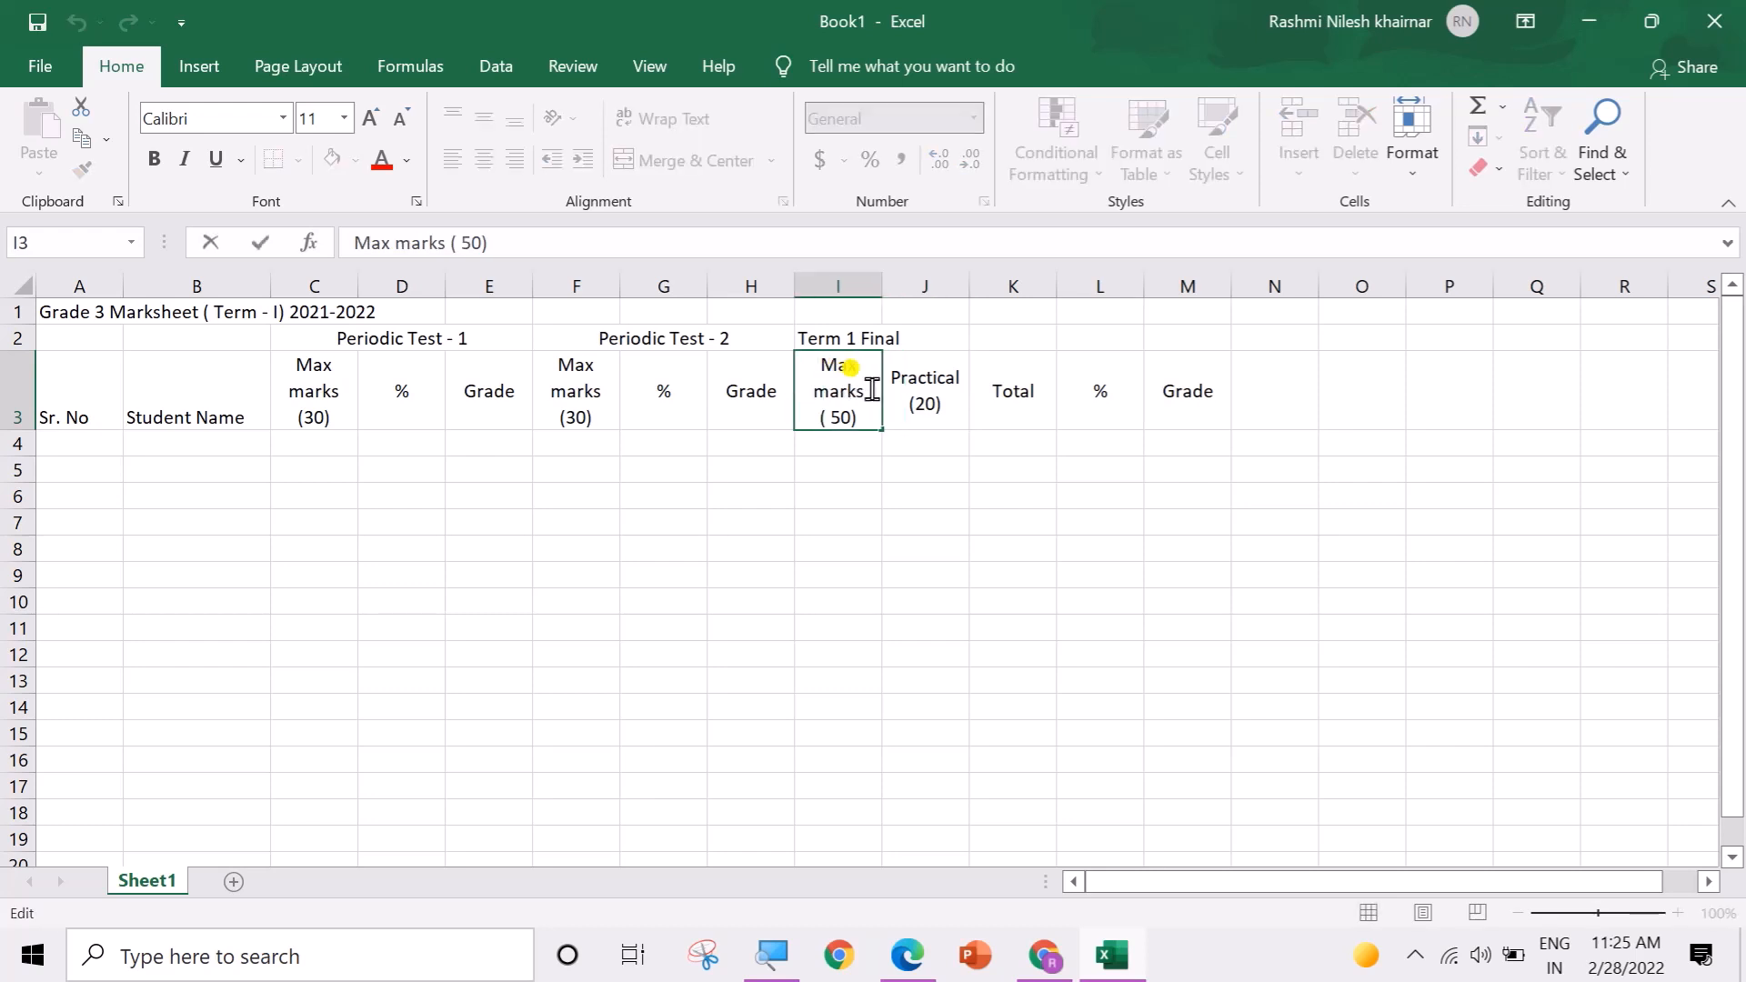
{"action": "key", "text": "BackSpace"}
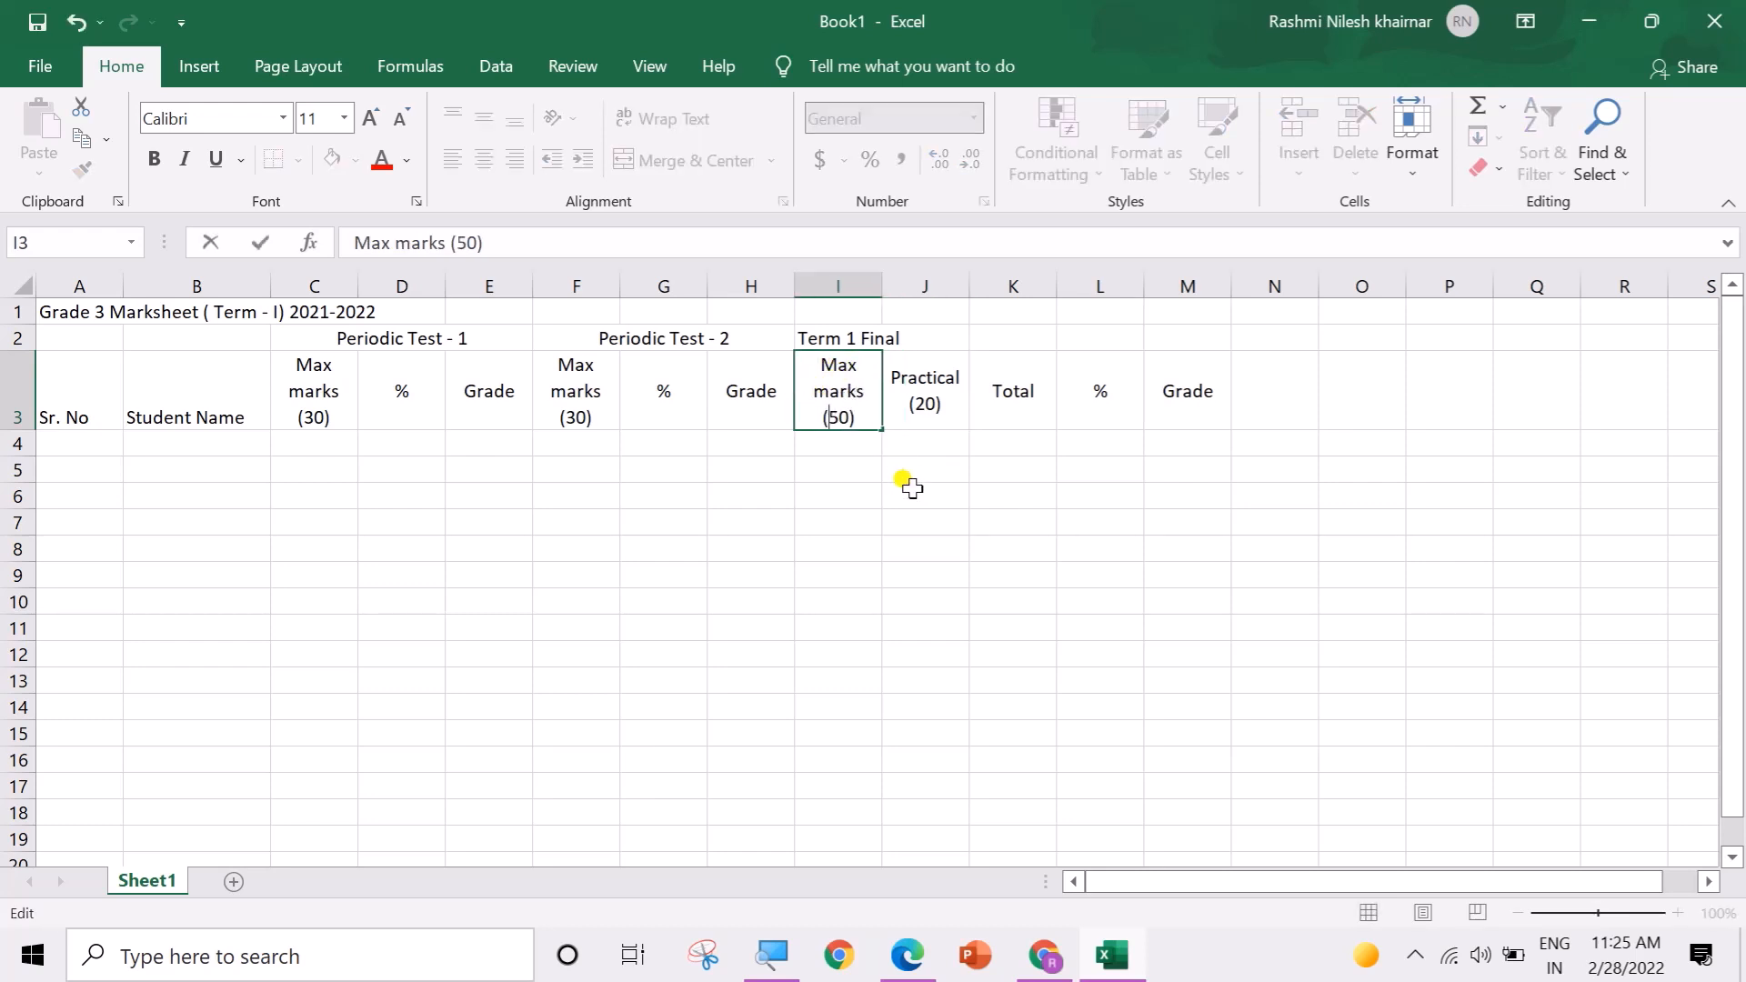
{"action": "left_click", "coordinate": [912, 489]}
{"action": "left_click", "coordinate": [1117, 405]}
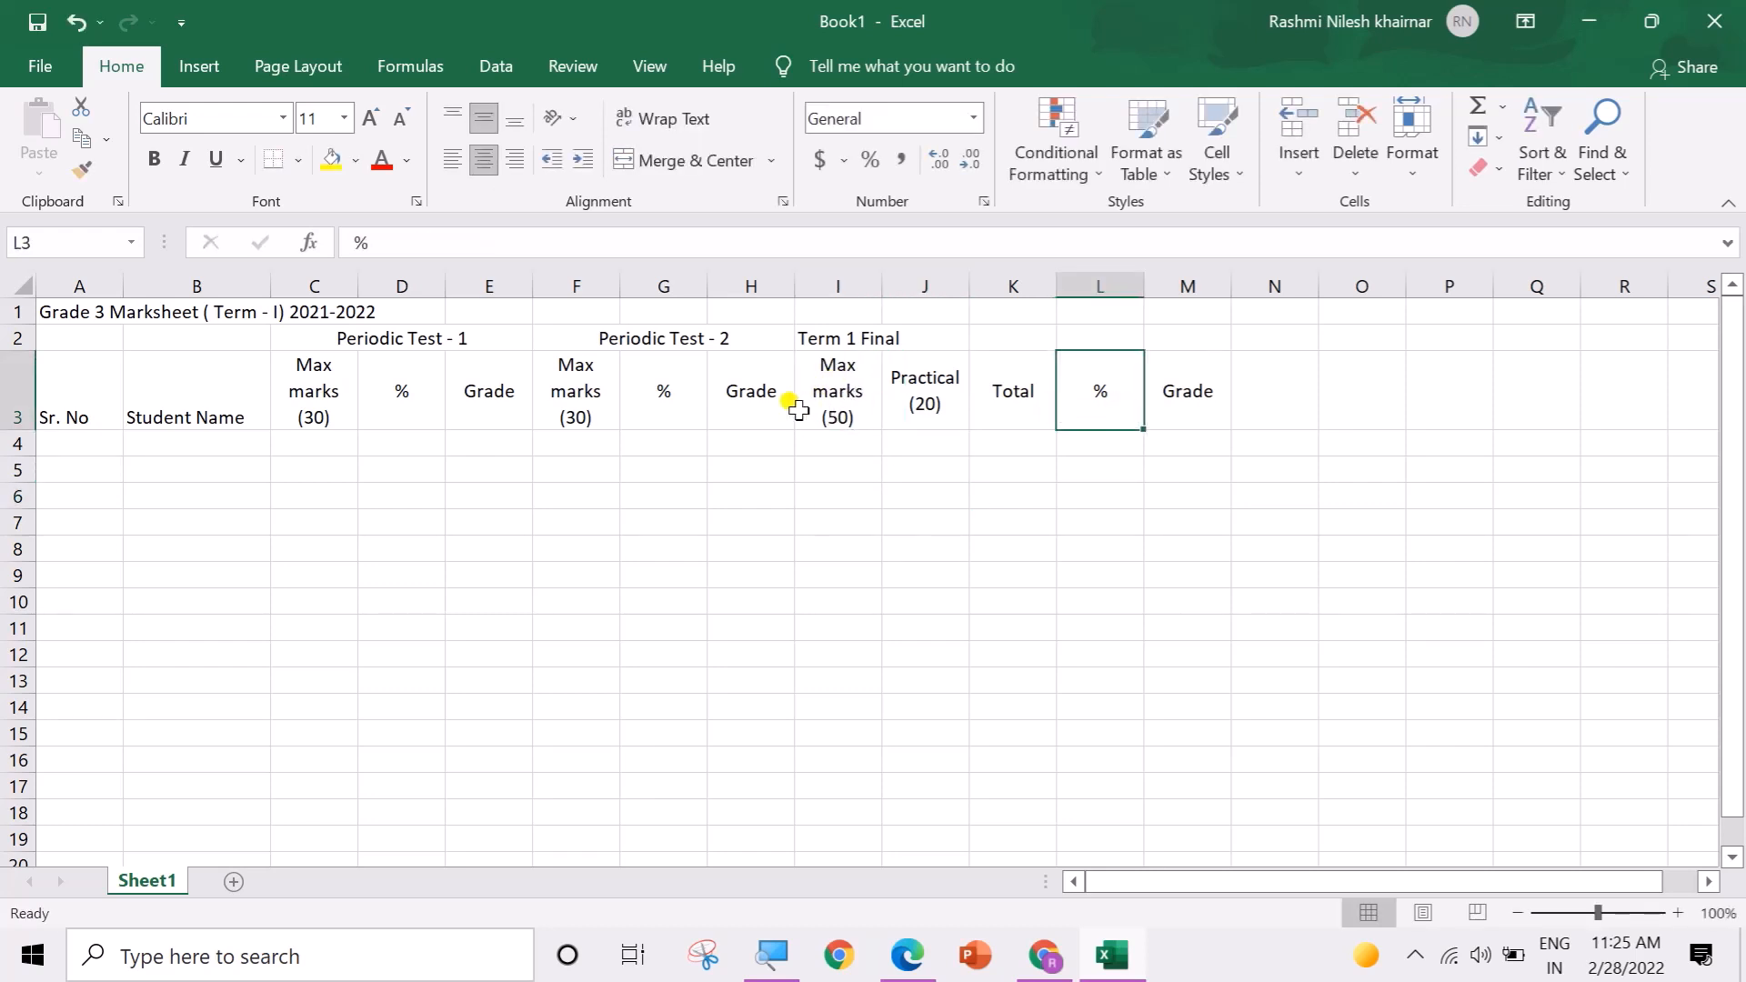
Step: Merge and center the "Term 1 Final" heading across I2:M2
{"action": "left_click_drag", "start_coordinate": [835, 339], "coordinate": [1153, 343]}
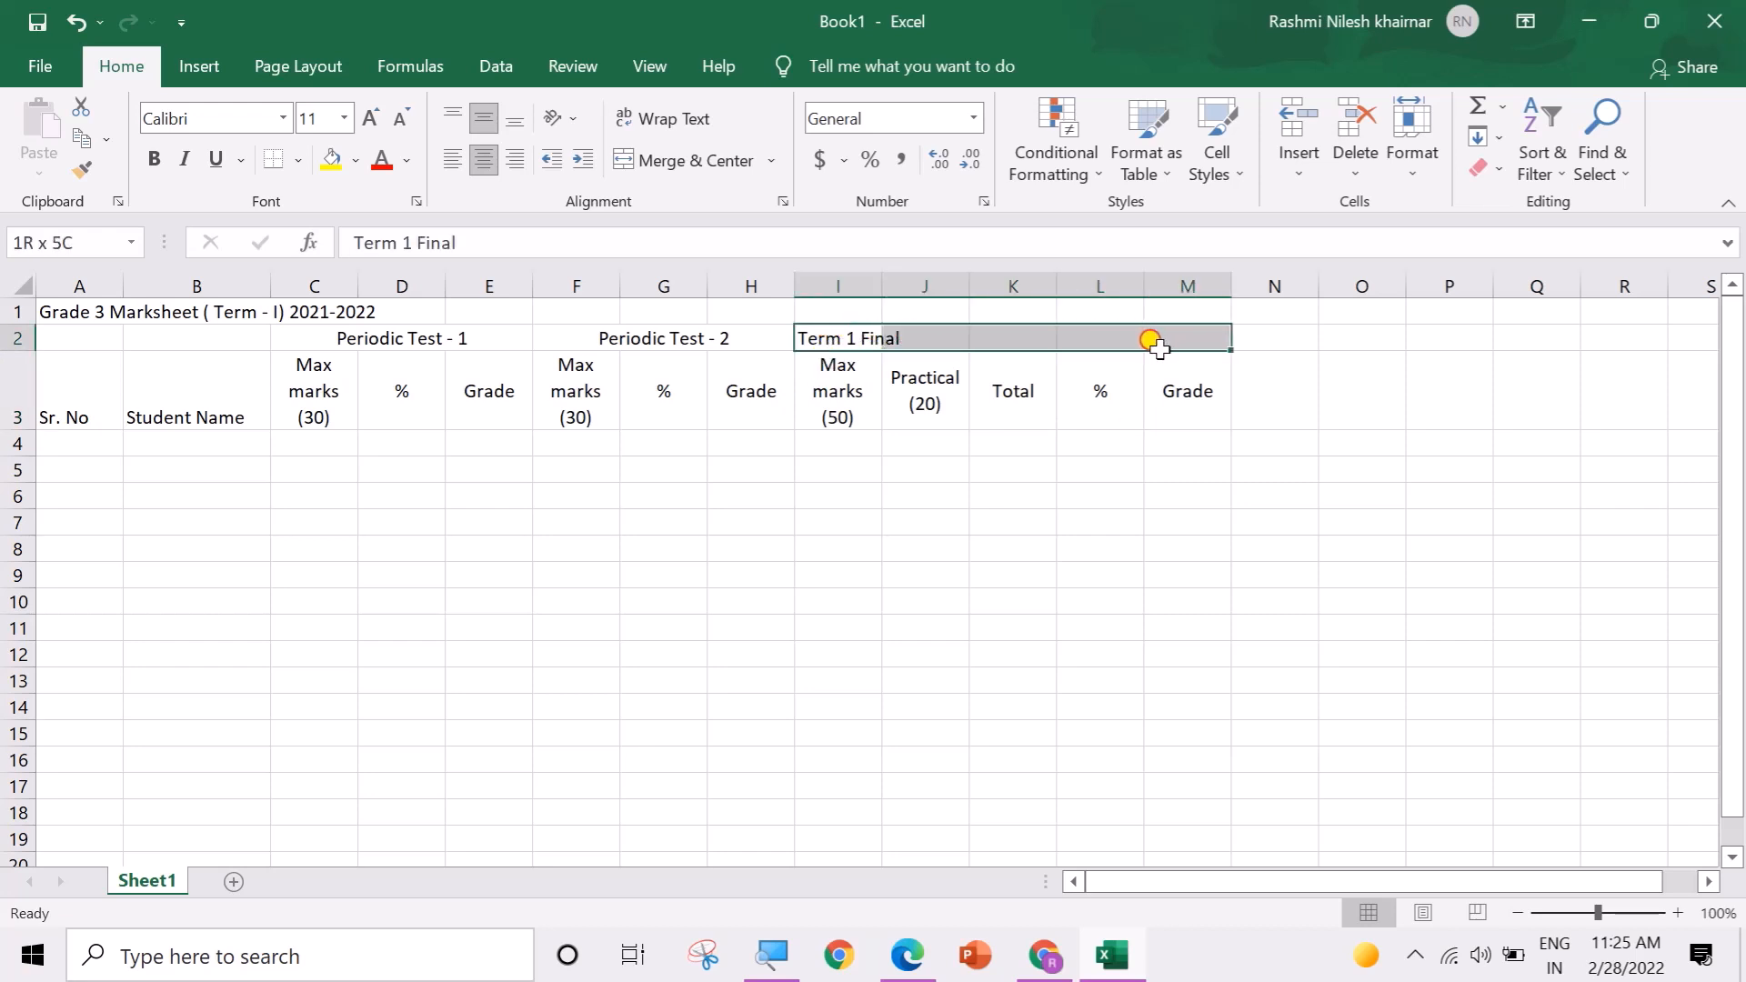
{"action": "left_click", "coordinate": [723, 163]}
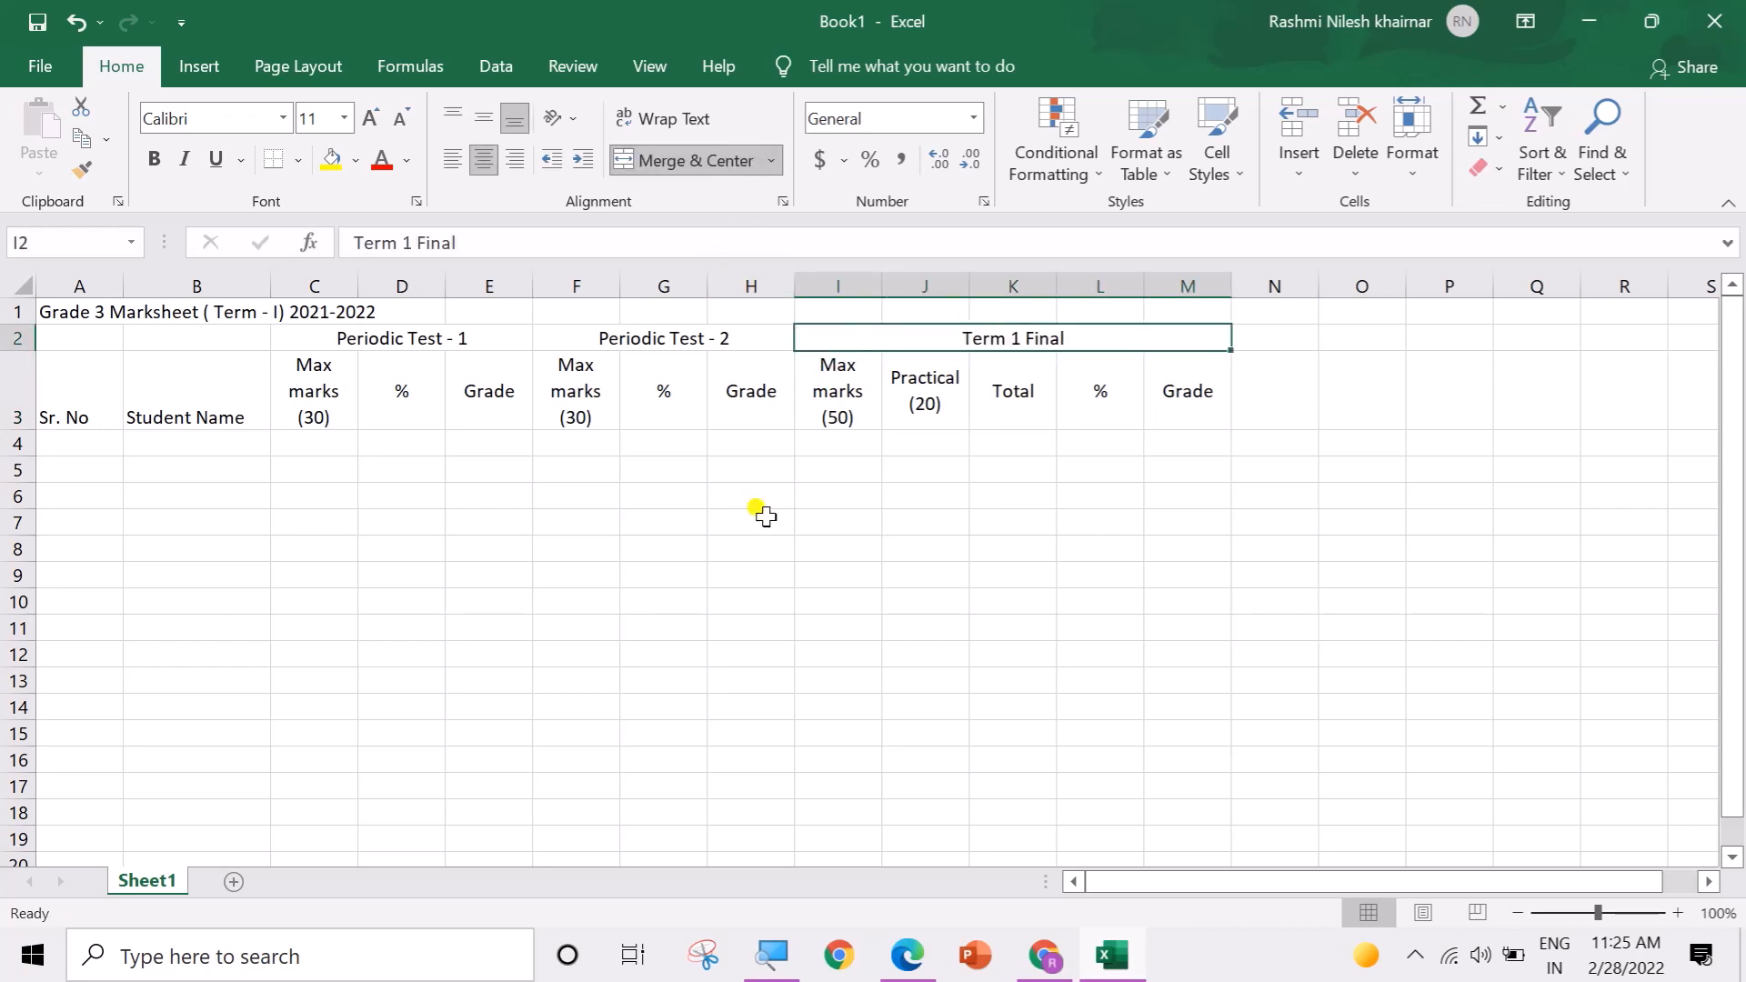
{"action": "left_click", "coordinate": [760, 546]}
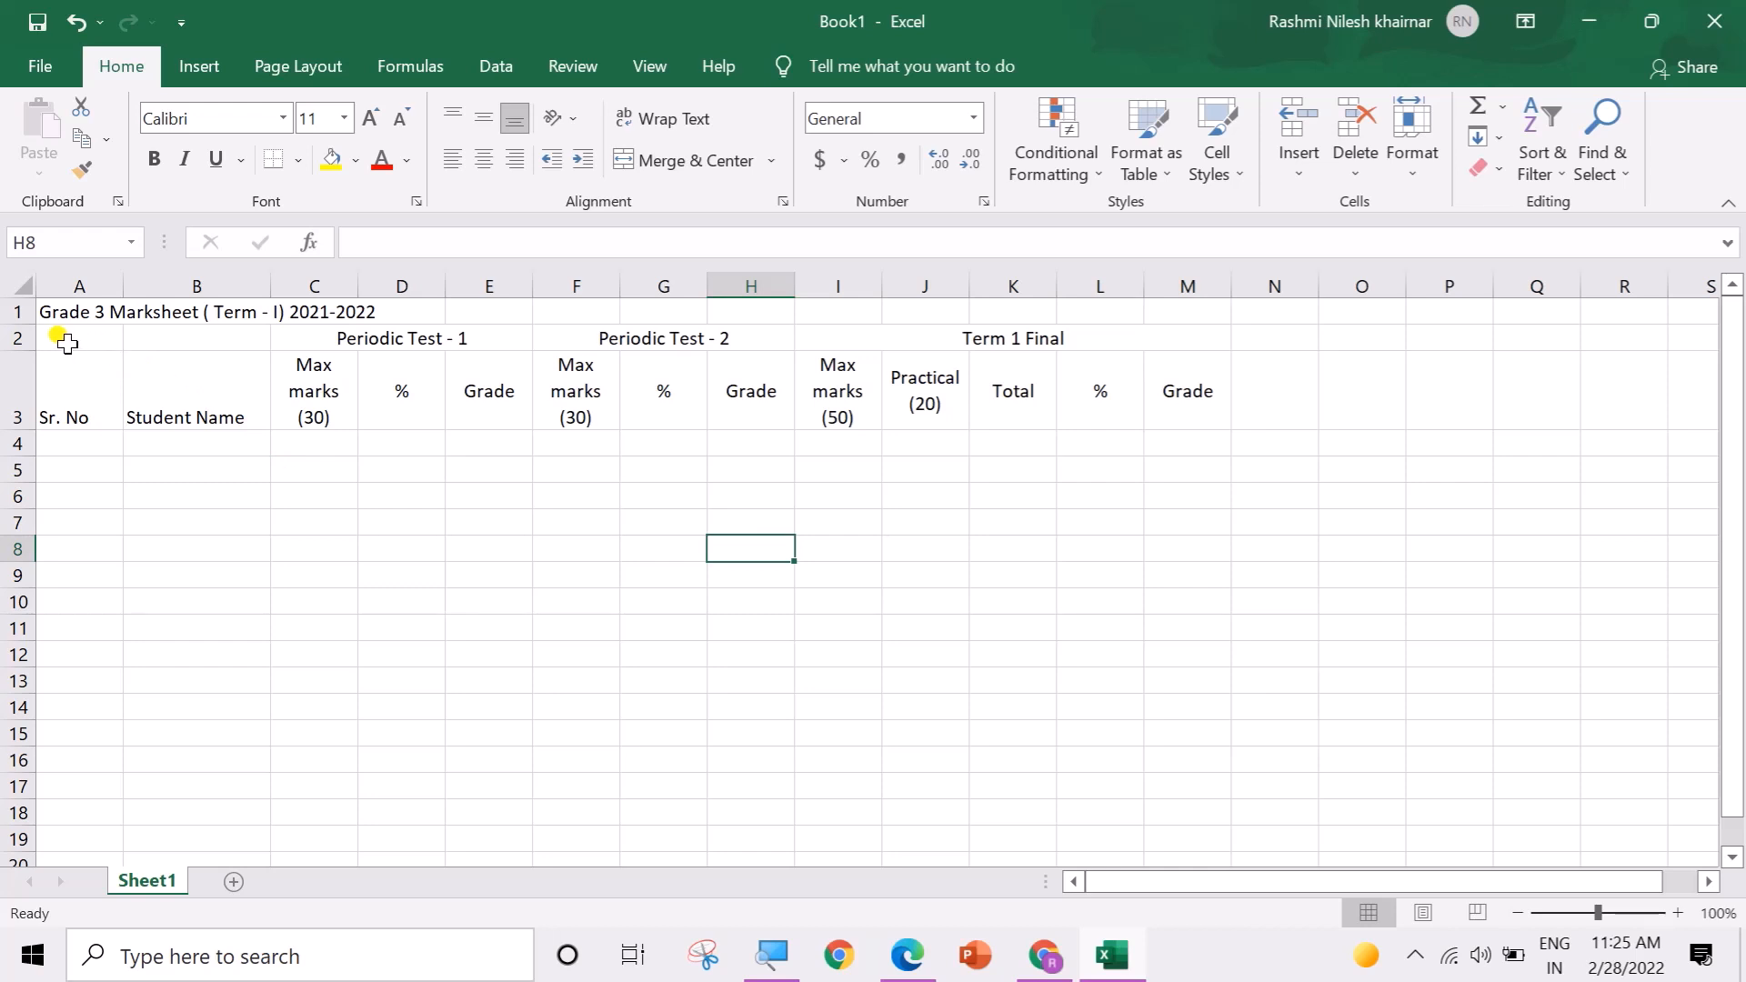
Step: Insert a blank row above the row with the test headings
{"action": "right_click", "coordinate": [20, 339]}
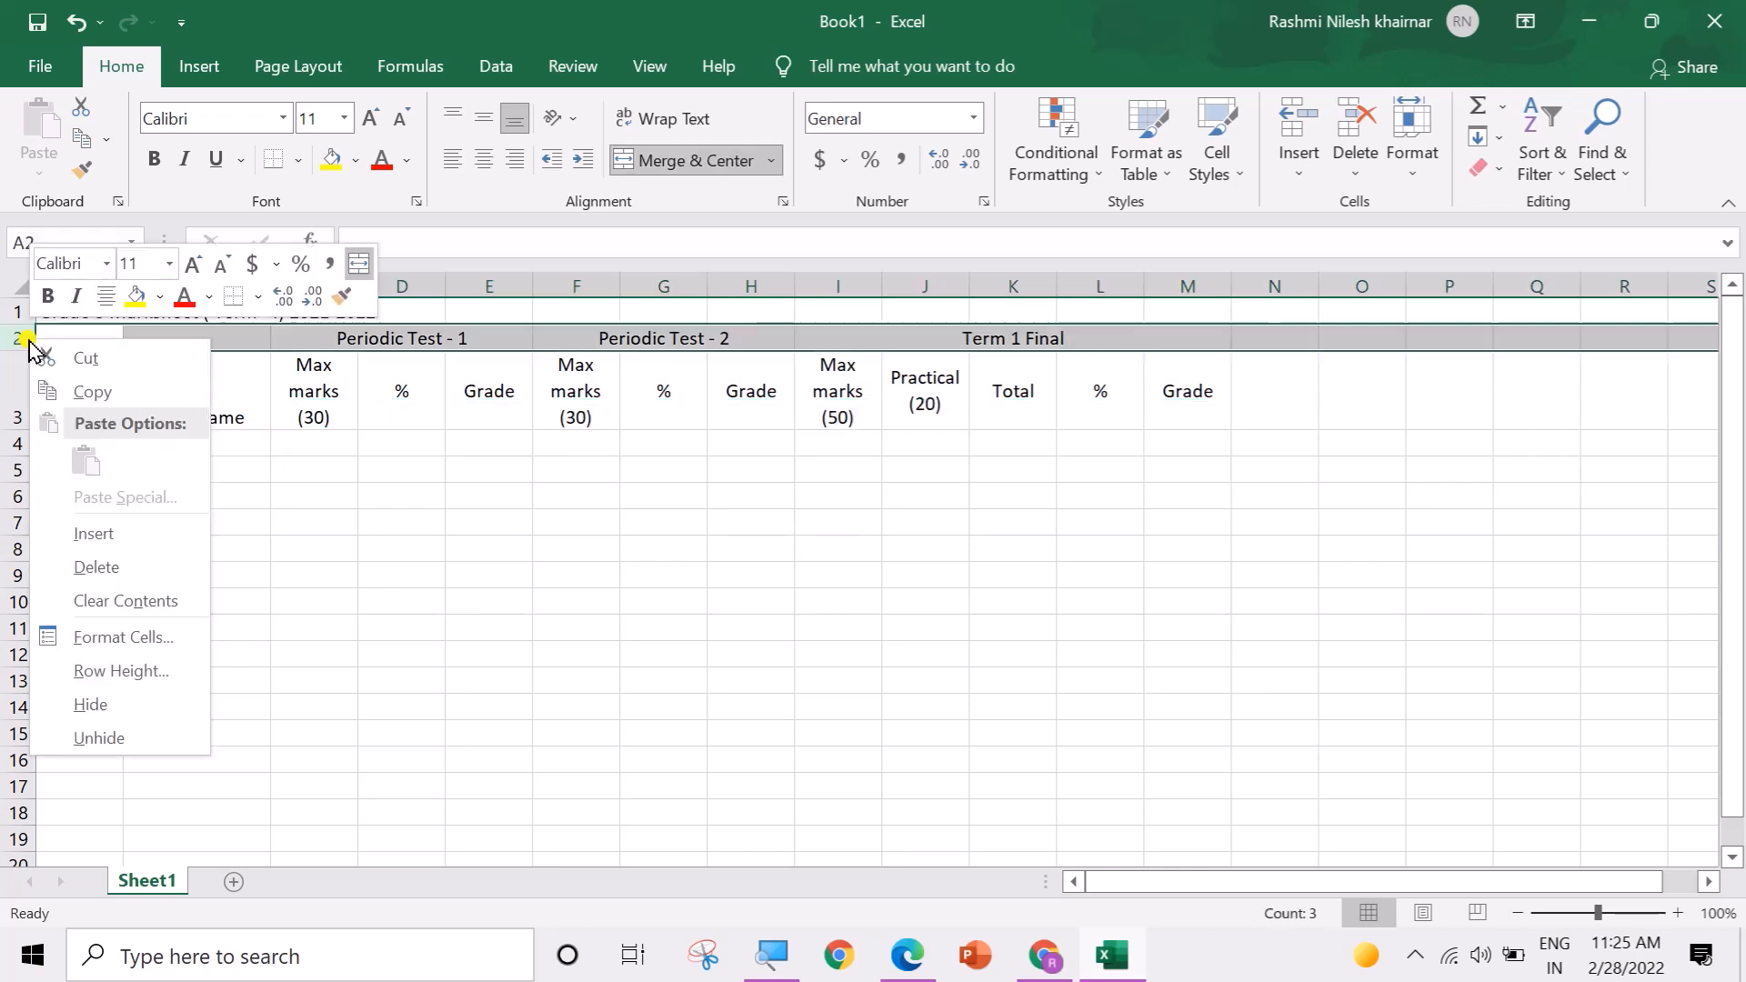
{"action": "left_click", "coordinate": [104, 534]}
{"action": "left_click", "coordinate": [485, 571]}
Step: Enter the subject heading "Science" in cell C2 and merge and center it across C2:M2
{"action": "left_click", "coordinate": [340, 339]}
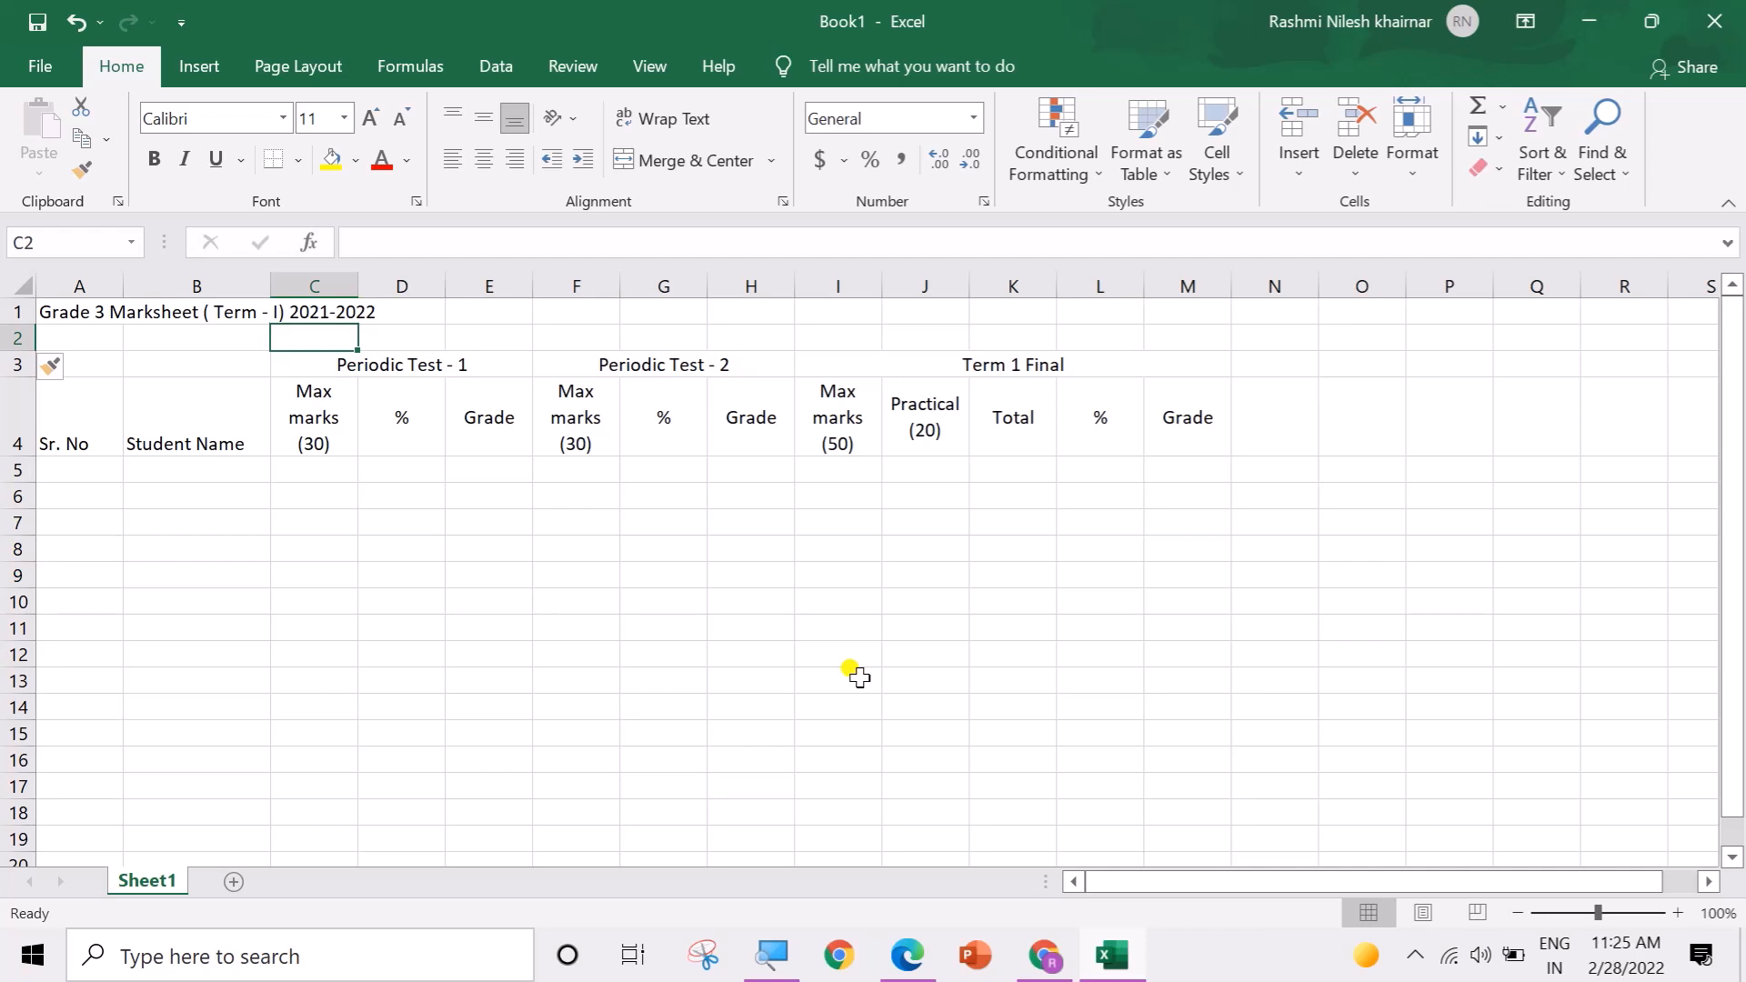
{"action": "type", "text": "Scien"}
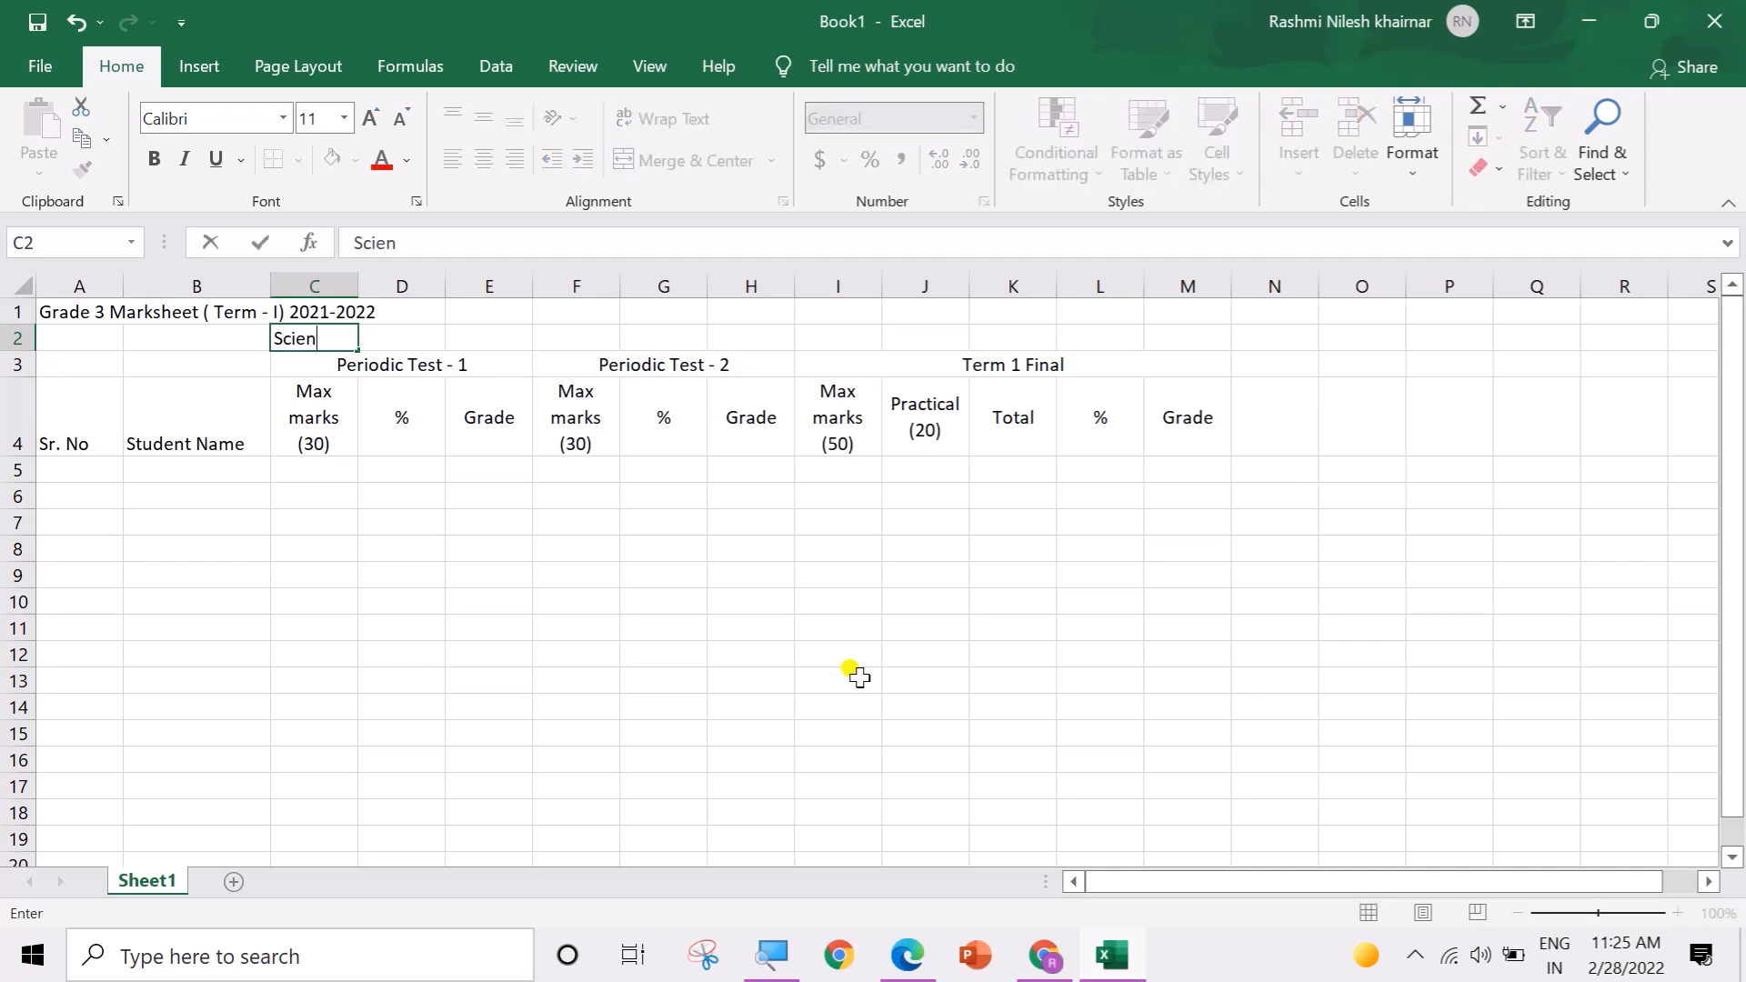
{"action": "type", "text": "ce"}
{"action": "left_click", "coordinate": [859, 678]}
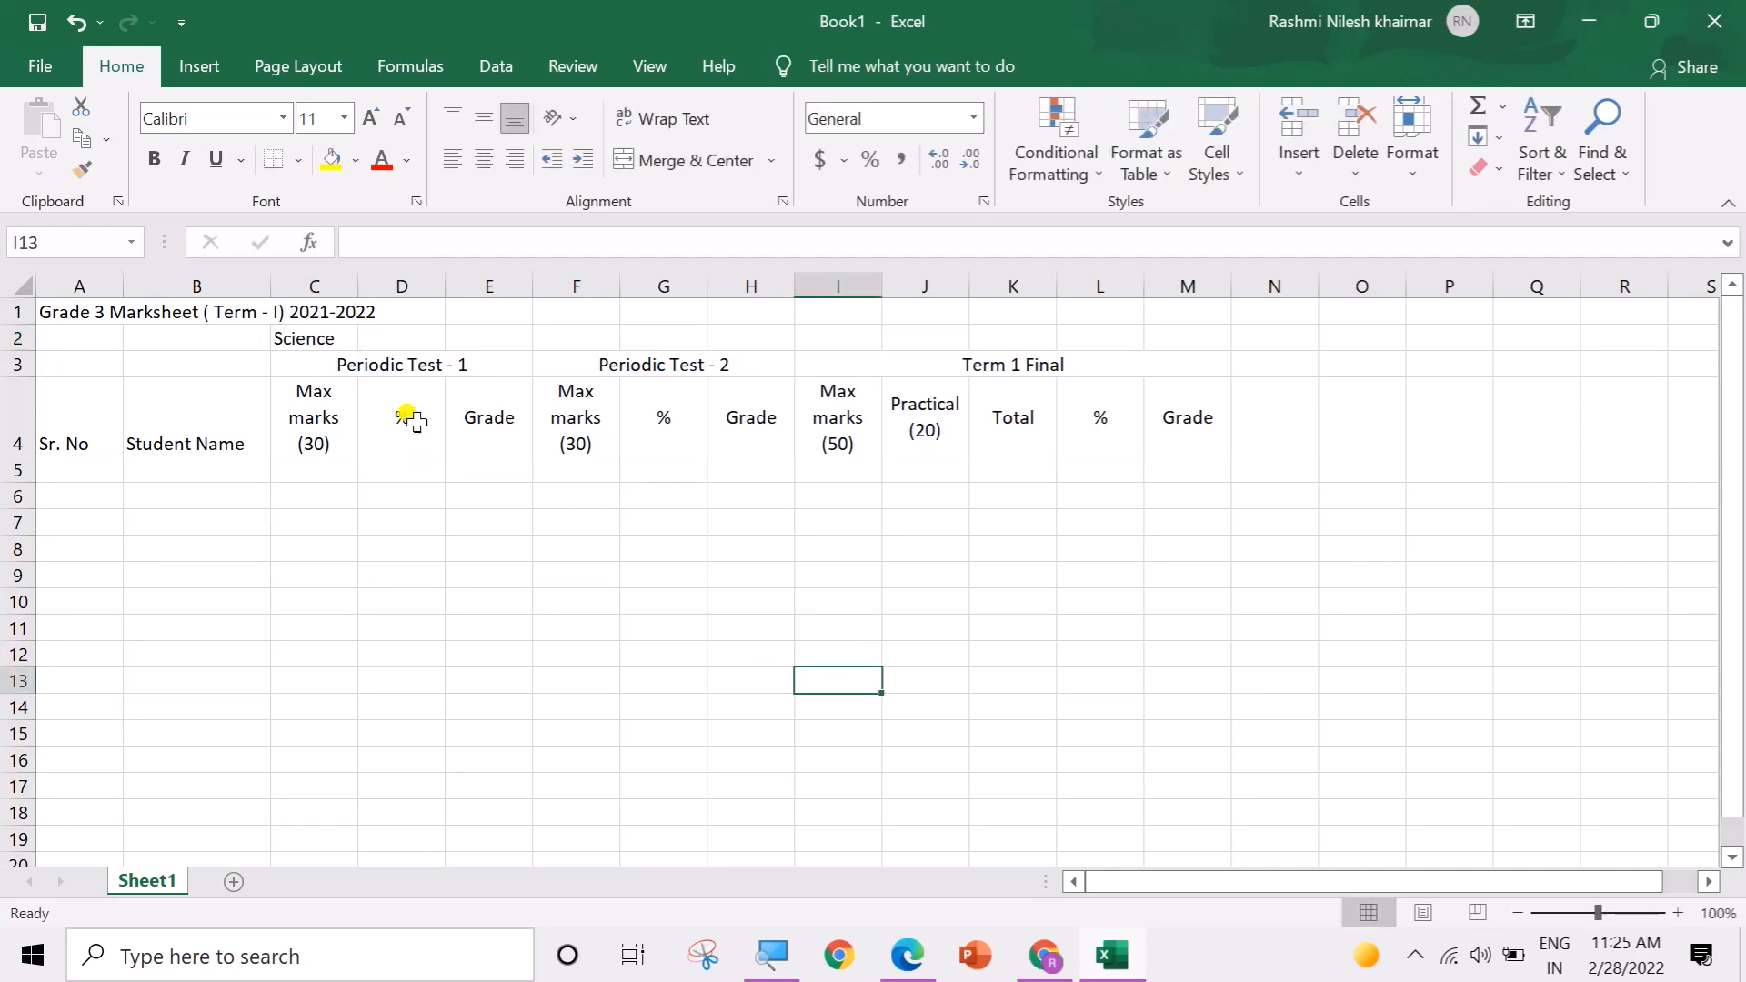
{"action": "left_click_drag", "start_coordinate": [331, 339], "coordinate": [1182, 340]}
{"action": "left_click", "coordinate": [696, 162]}
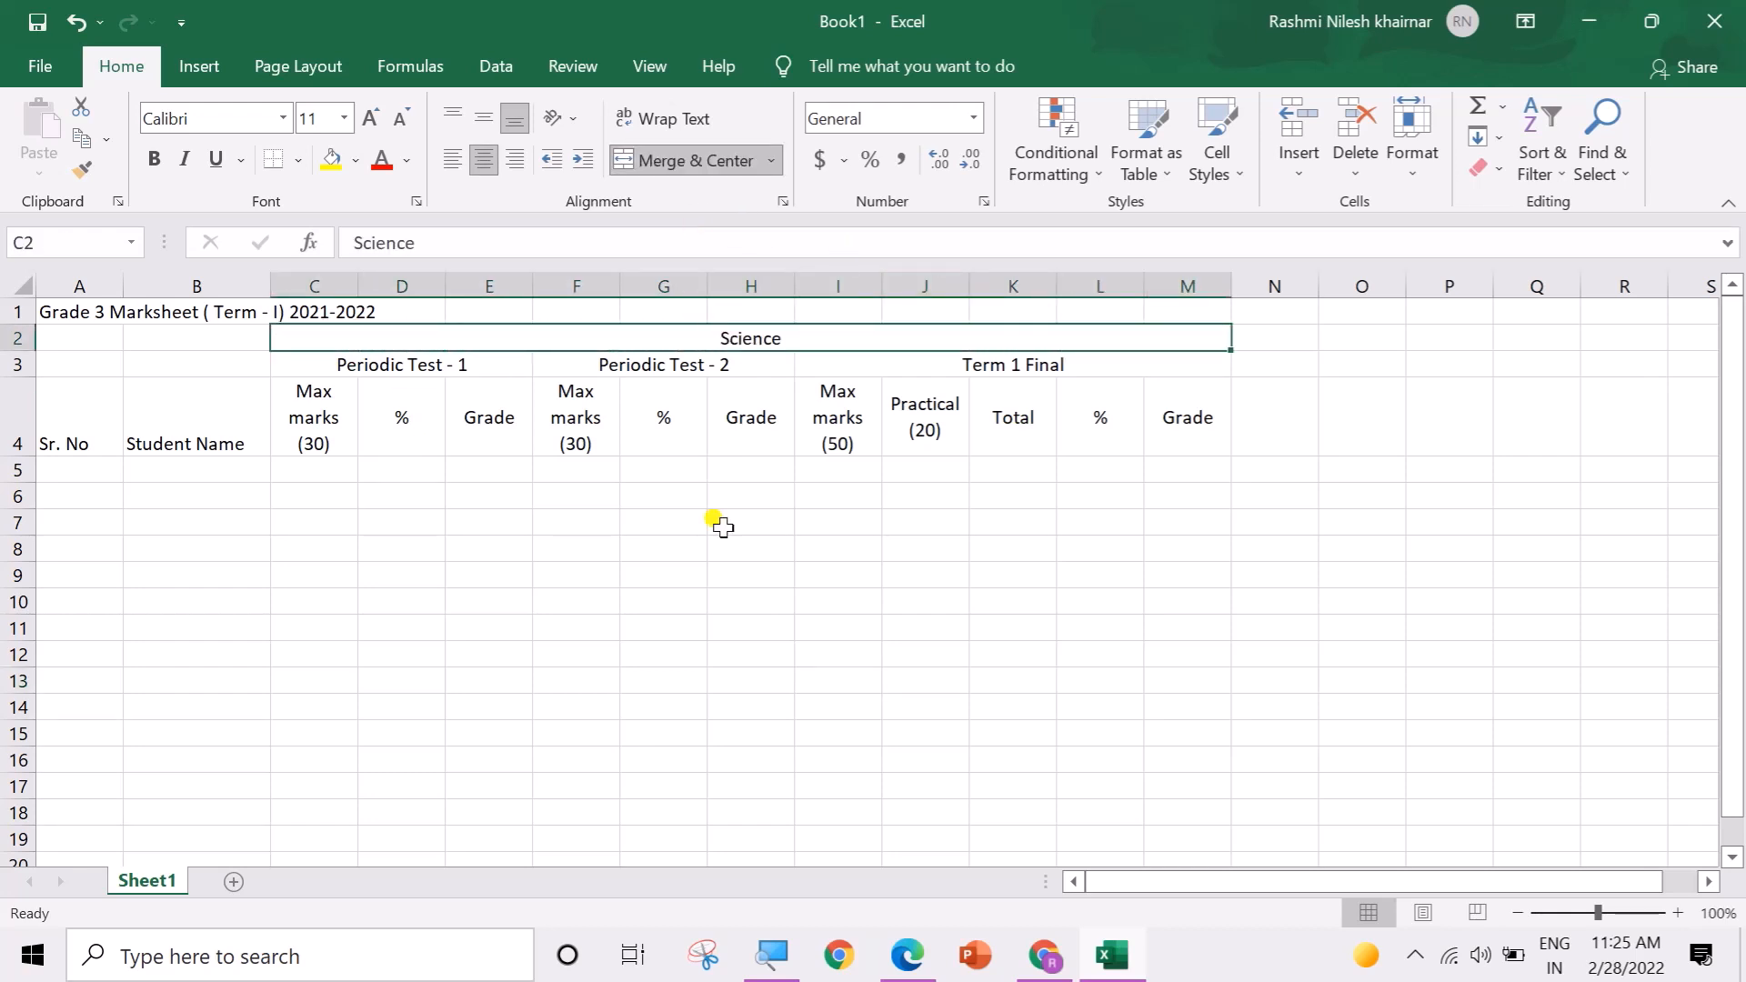
{"action": "left_click", "coordinate": [718, 627]}
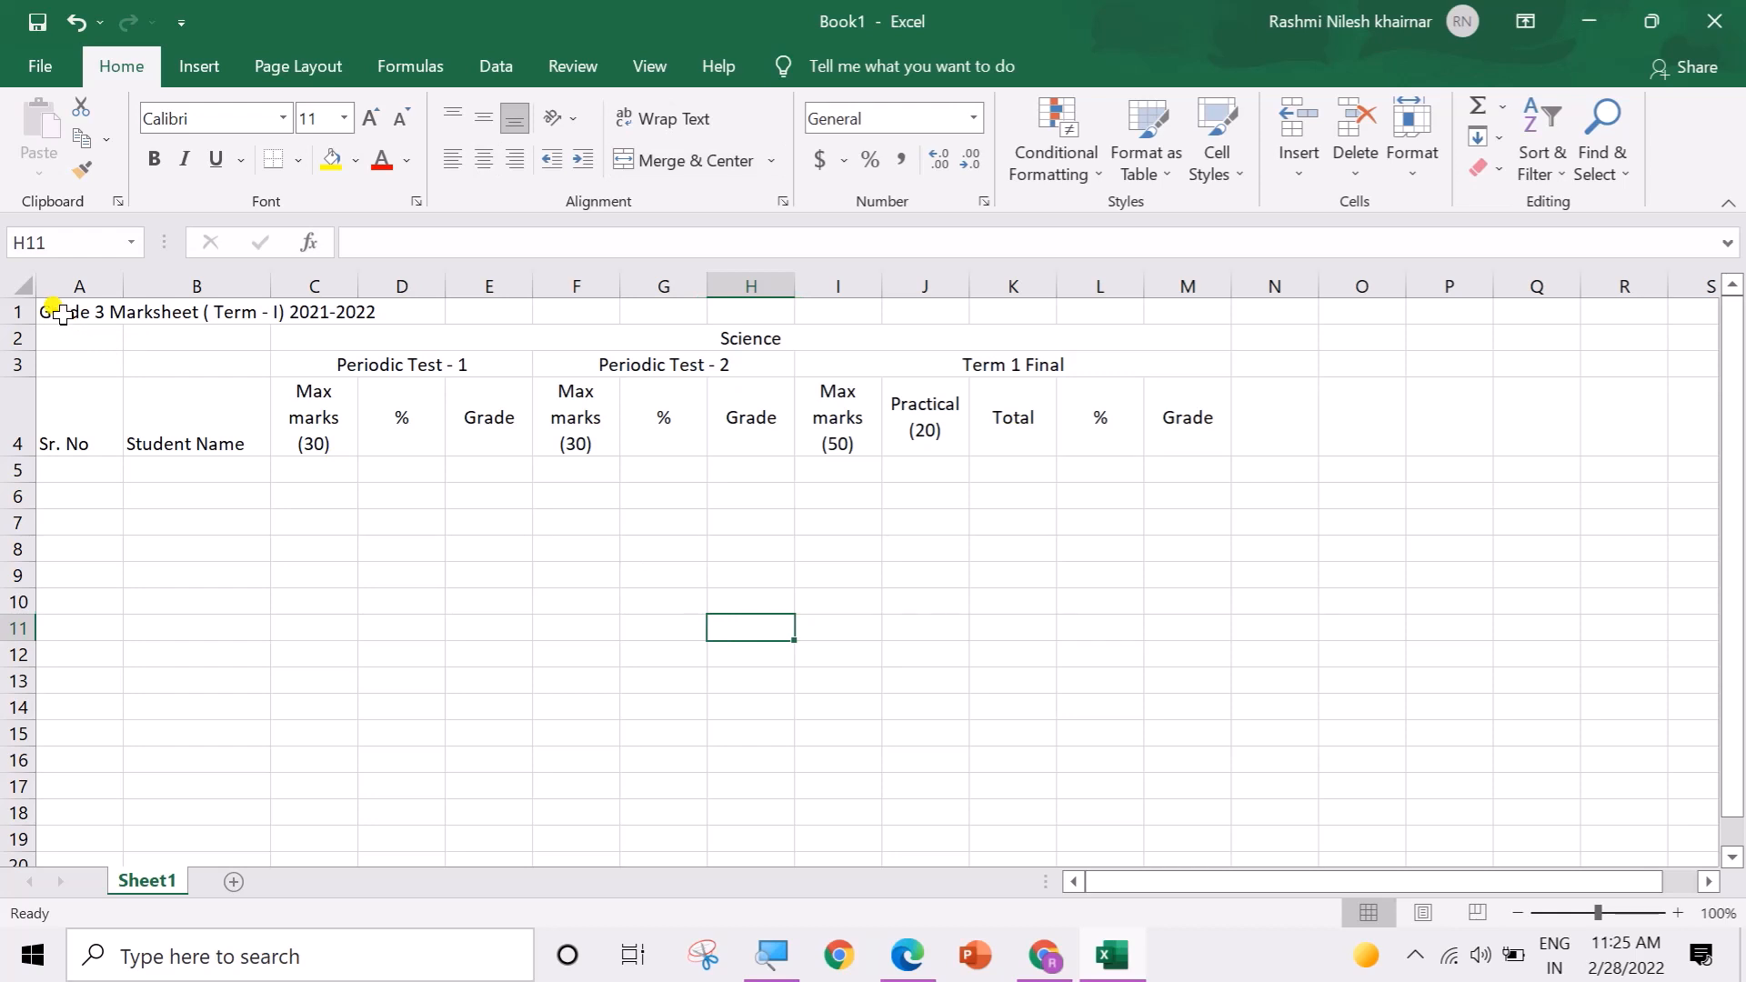
Step: Merge and center the marksheet title across A1:M1 and enlarge its font to size 22
{"action": "left_click_drag", "start_coordinate": [54, 312], "coordinate": [1153, 303]}
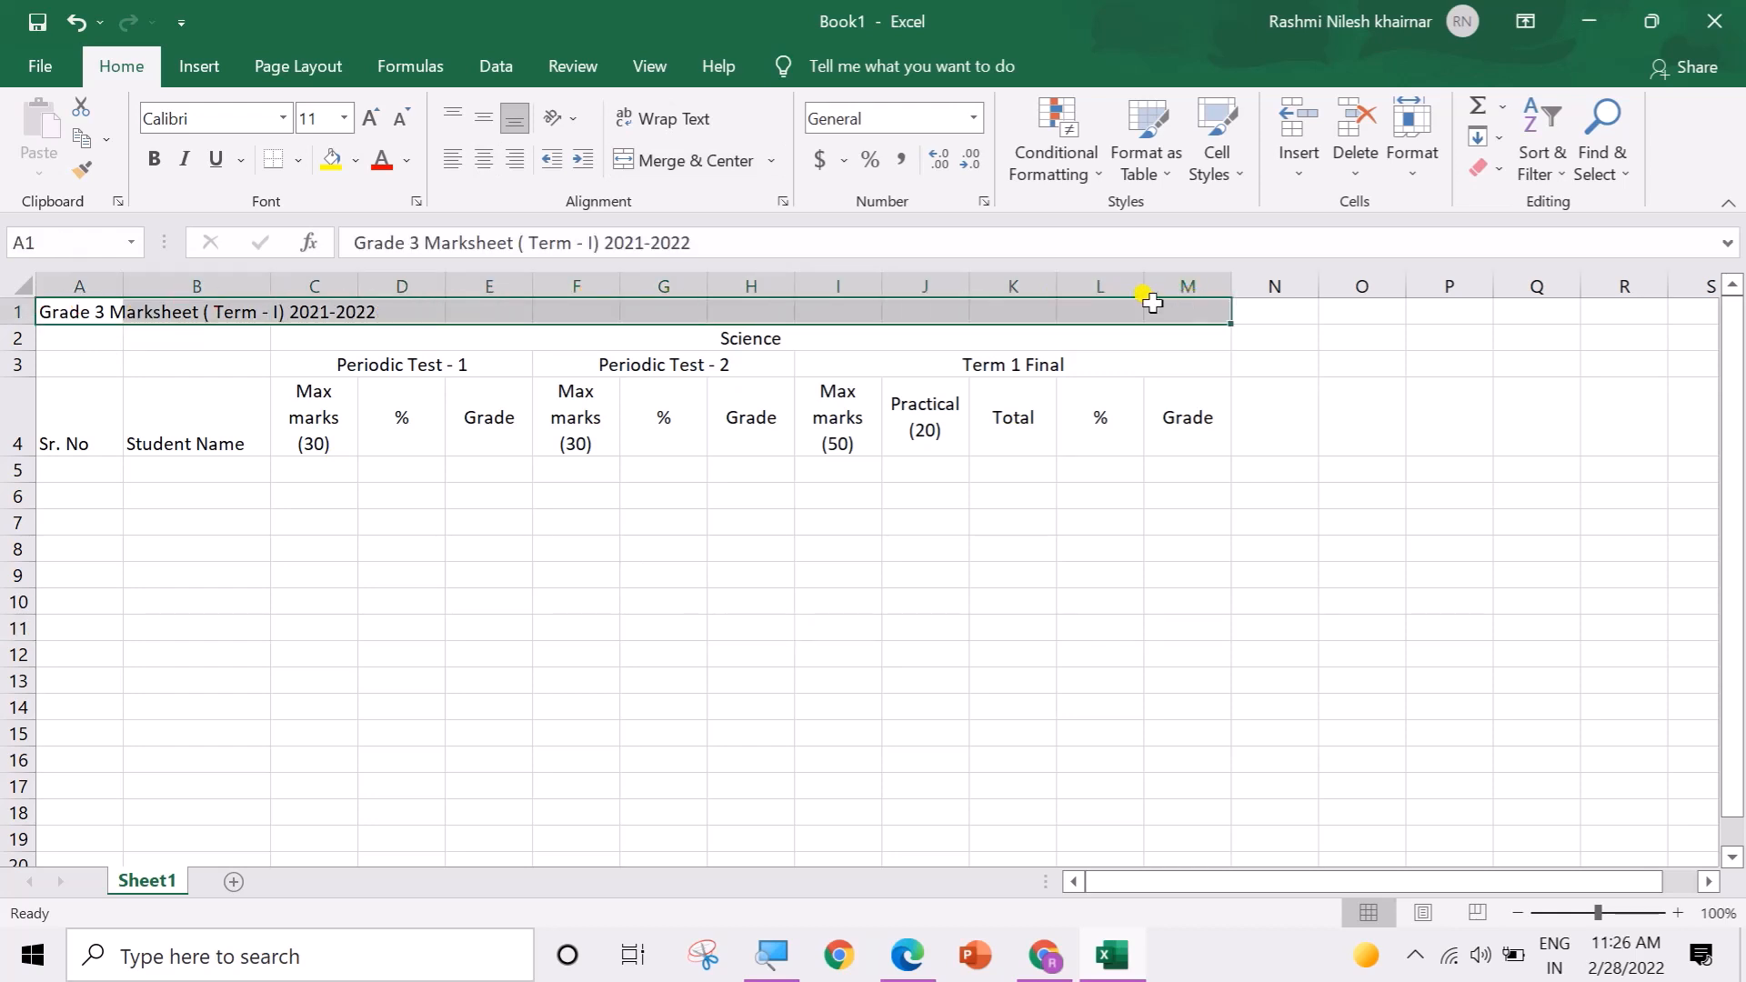
{"action": "left_click", "coordinate": [725, 169]}
{"action": "left_click", "coordinate": [371, 123]}
{"action": "left_click", "coordinate": [371, 123]}
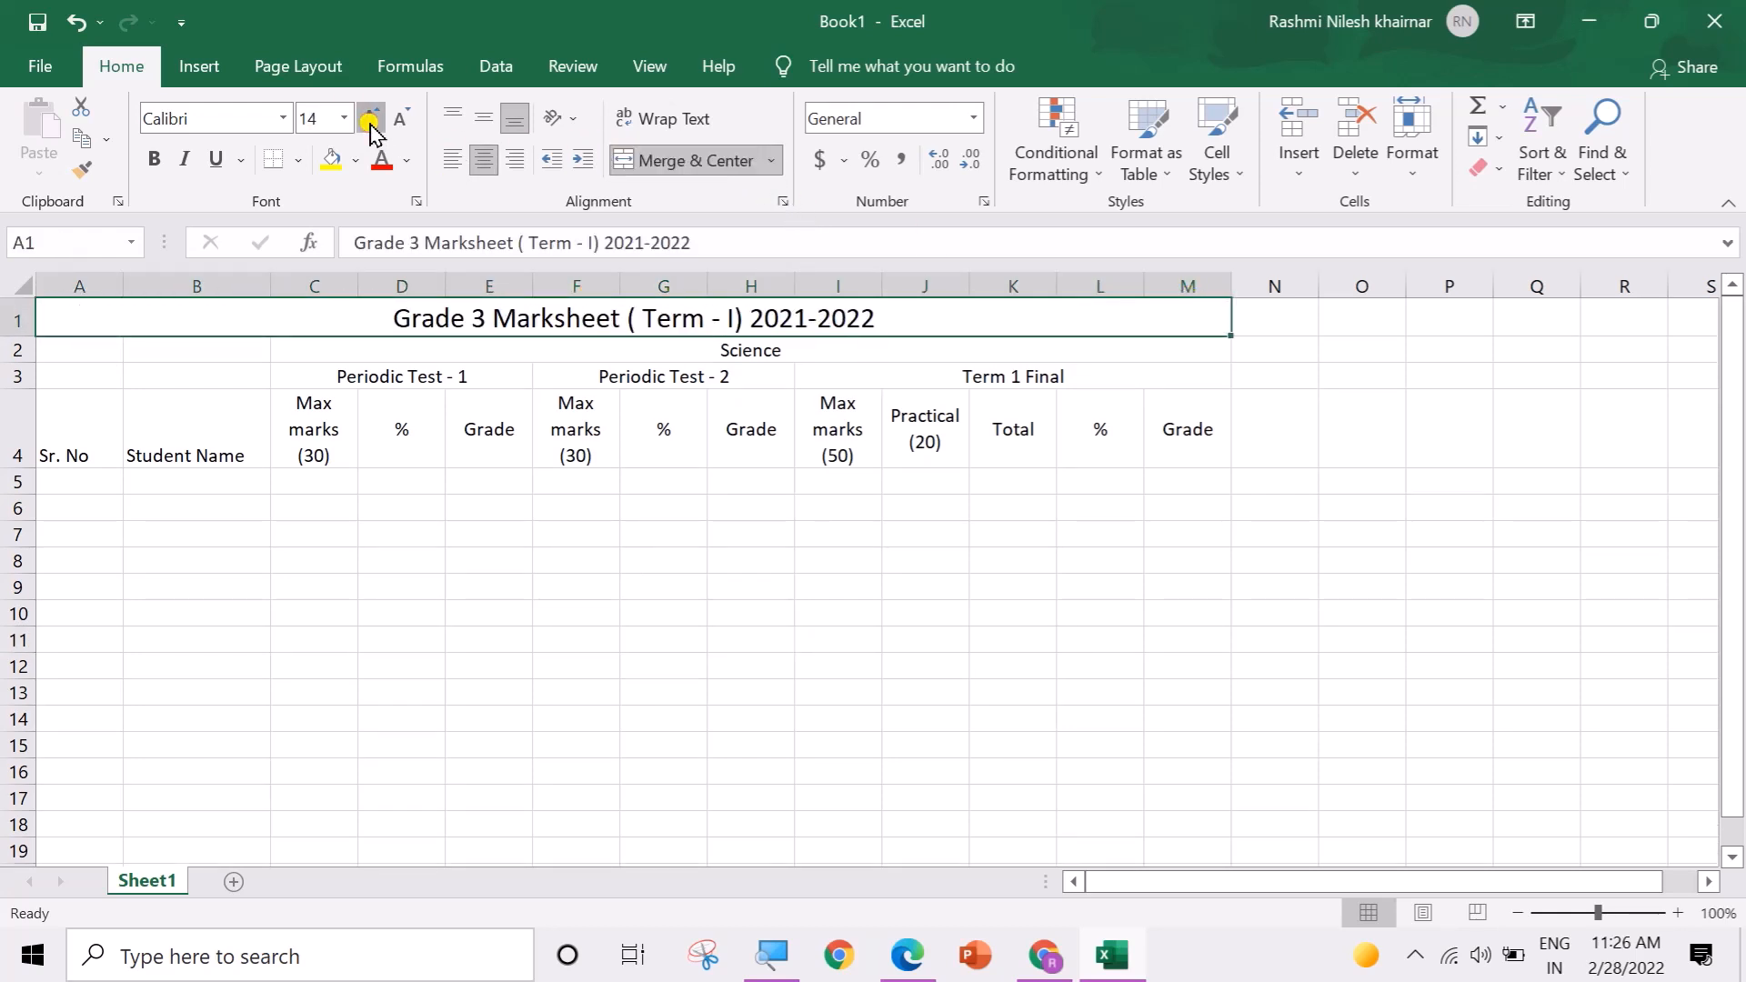
{"action": "left_click", "coordinate": [371, 123]}
{"action": "left_click", "coordinate": [371, 123]}
{"action": "left_click", "coordinate": [371, 122]}
{"action": "left_click", "coordinate": [371, 122]}
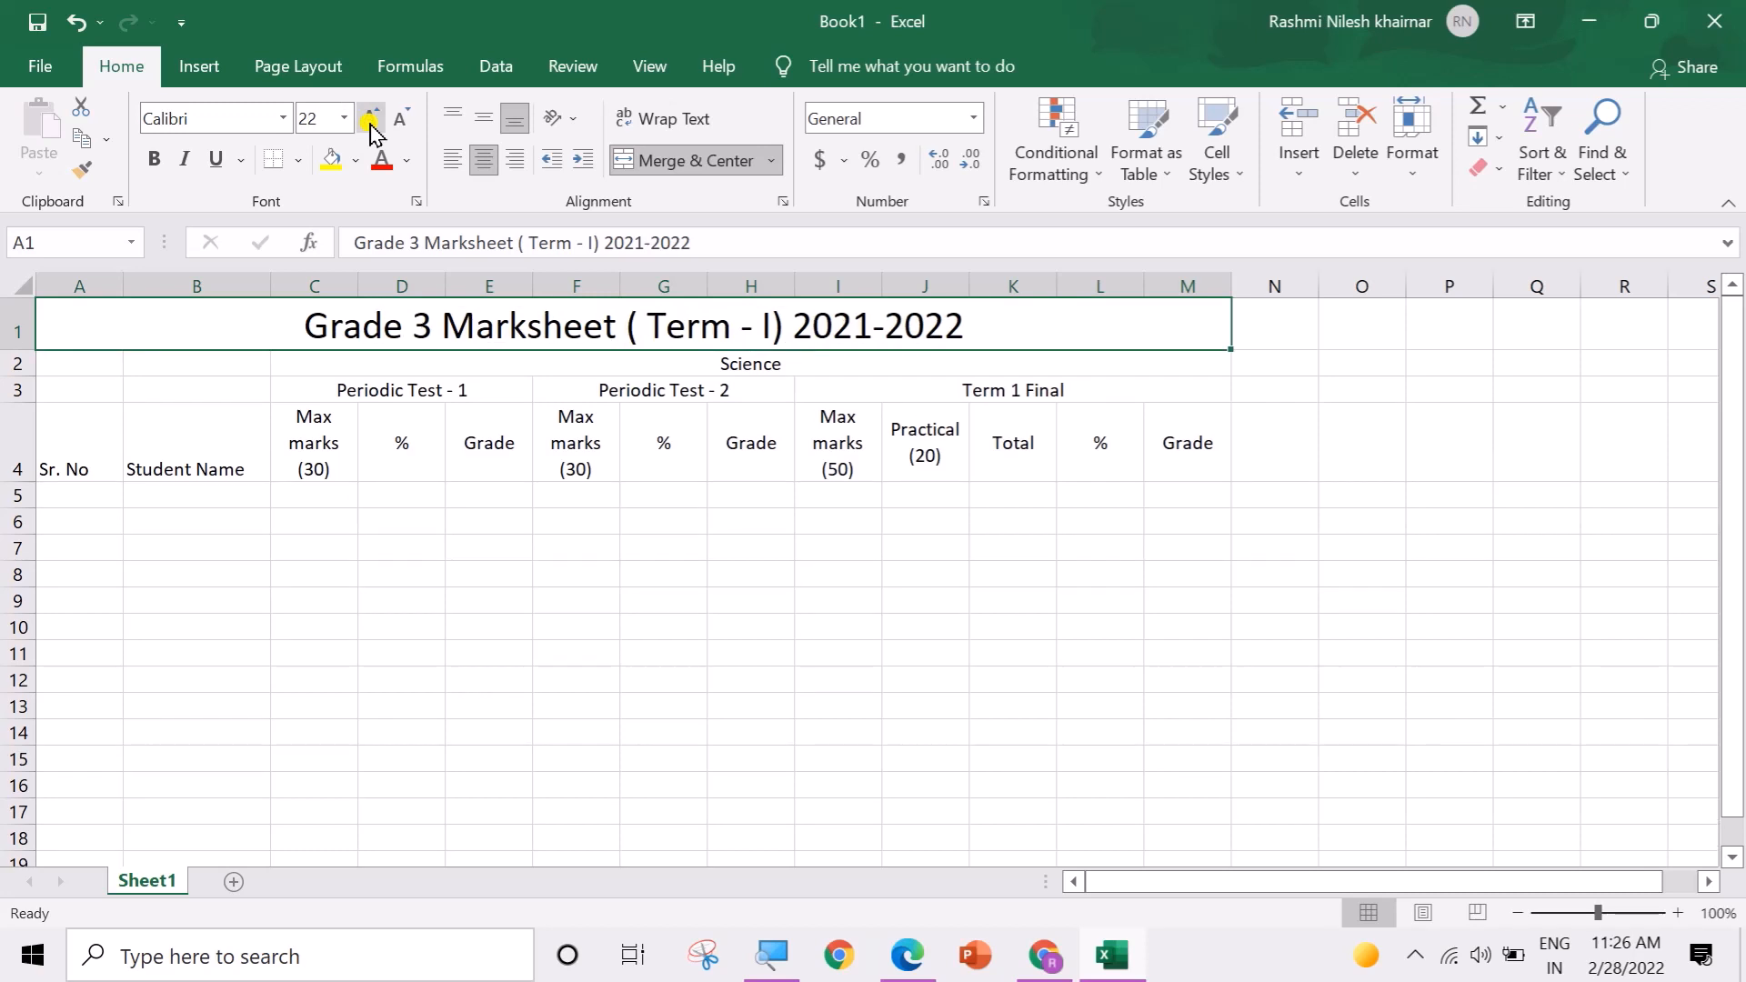
Step: Format the marksheet title in bold Times New Roman with a light orange fill
{"action": "left_click", "coordinate": [255, 116]}
{"action": "type", "text": "Times New Roman"}
{"action": "key", "text": "Return"}
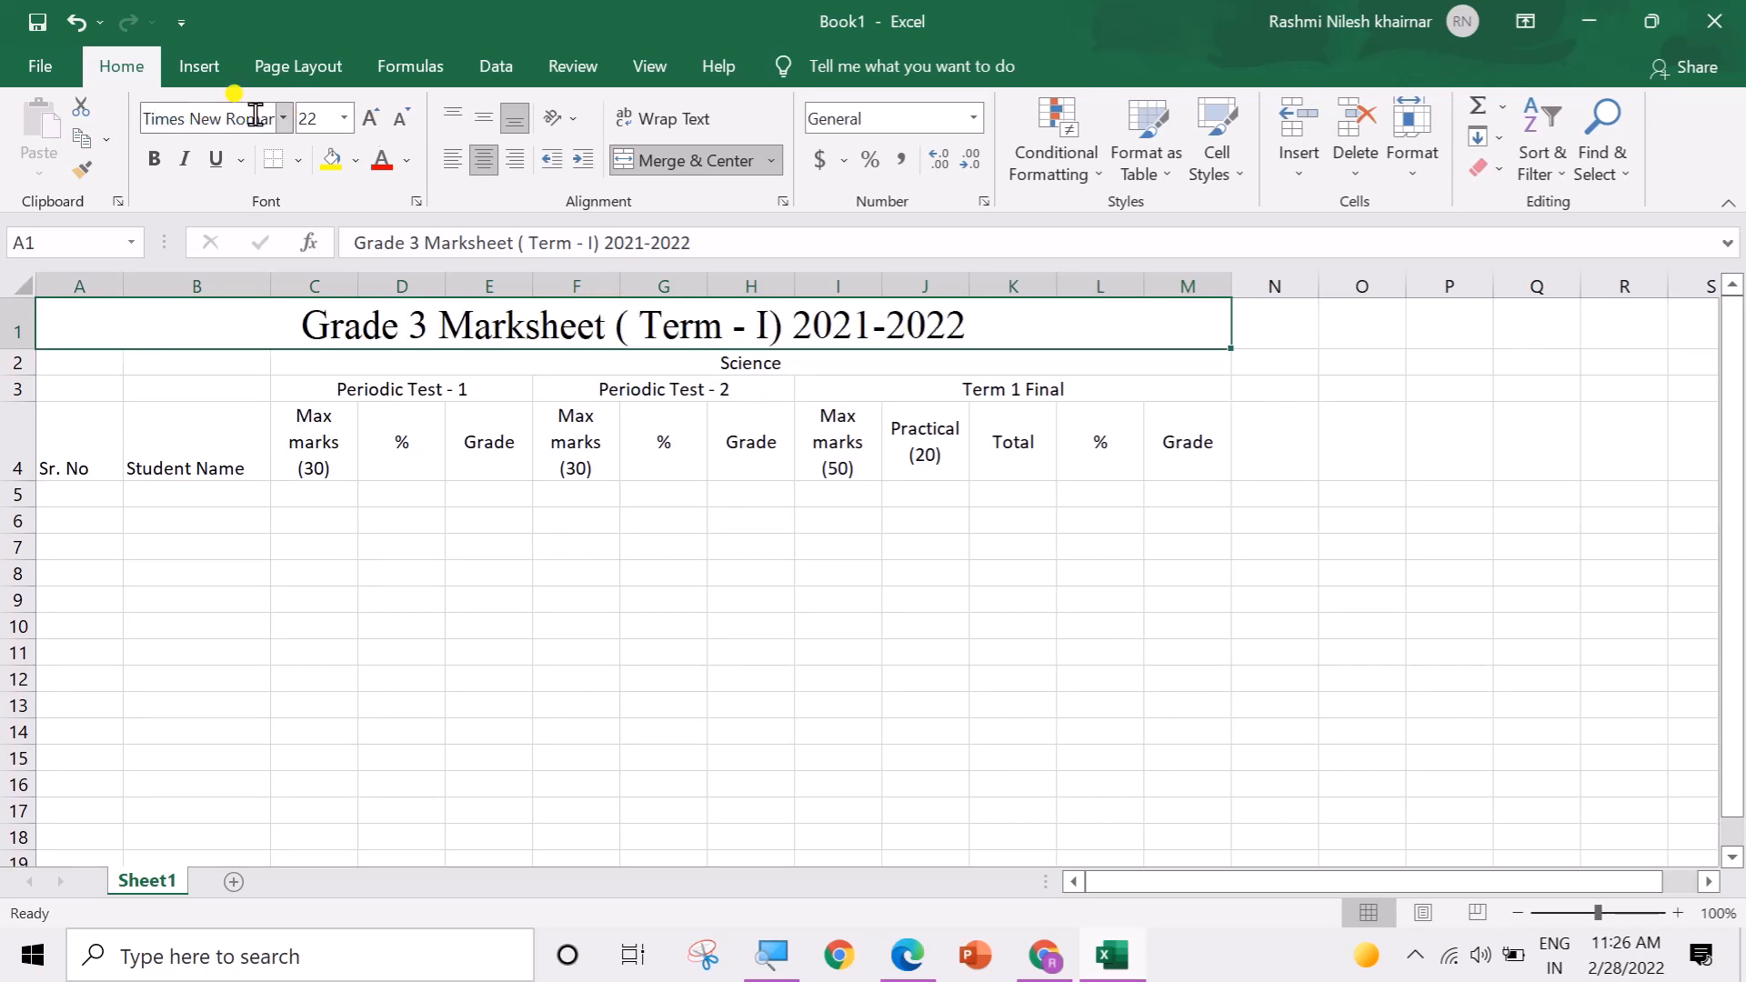
{"action": "left_click", "coordinate": [153, 162]}
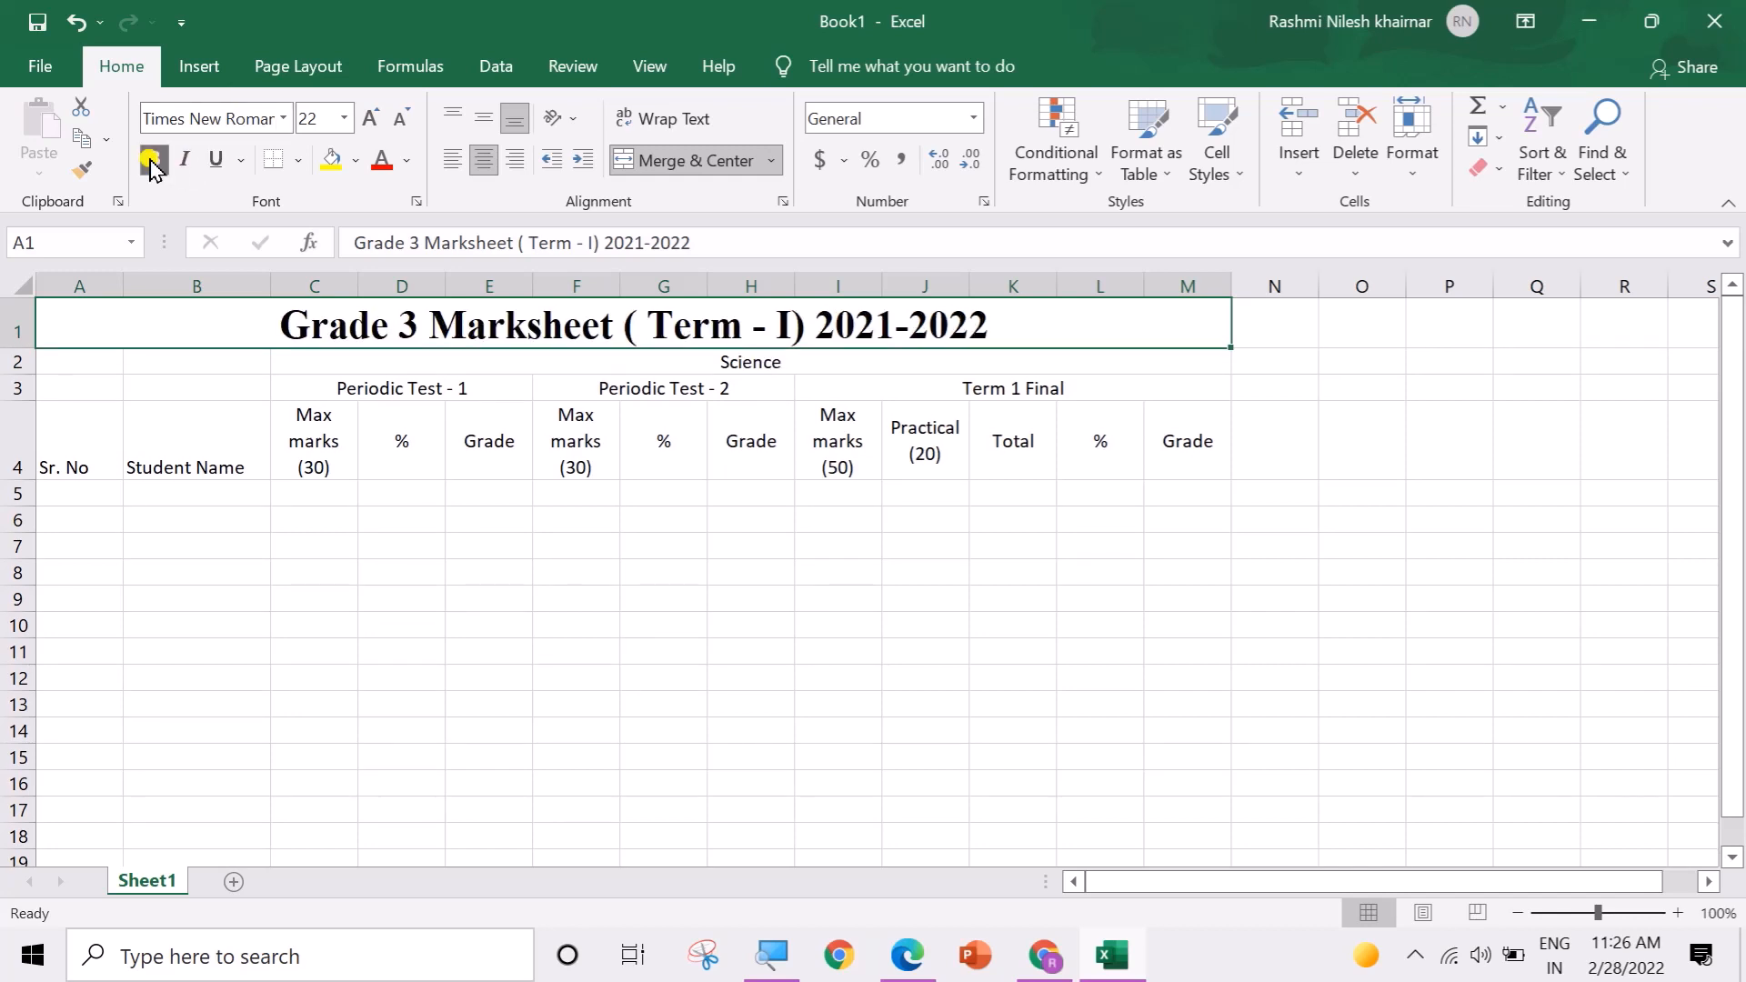
{"action": "left_click", "coordinate": [355, 168]}
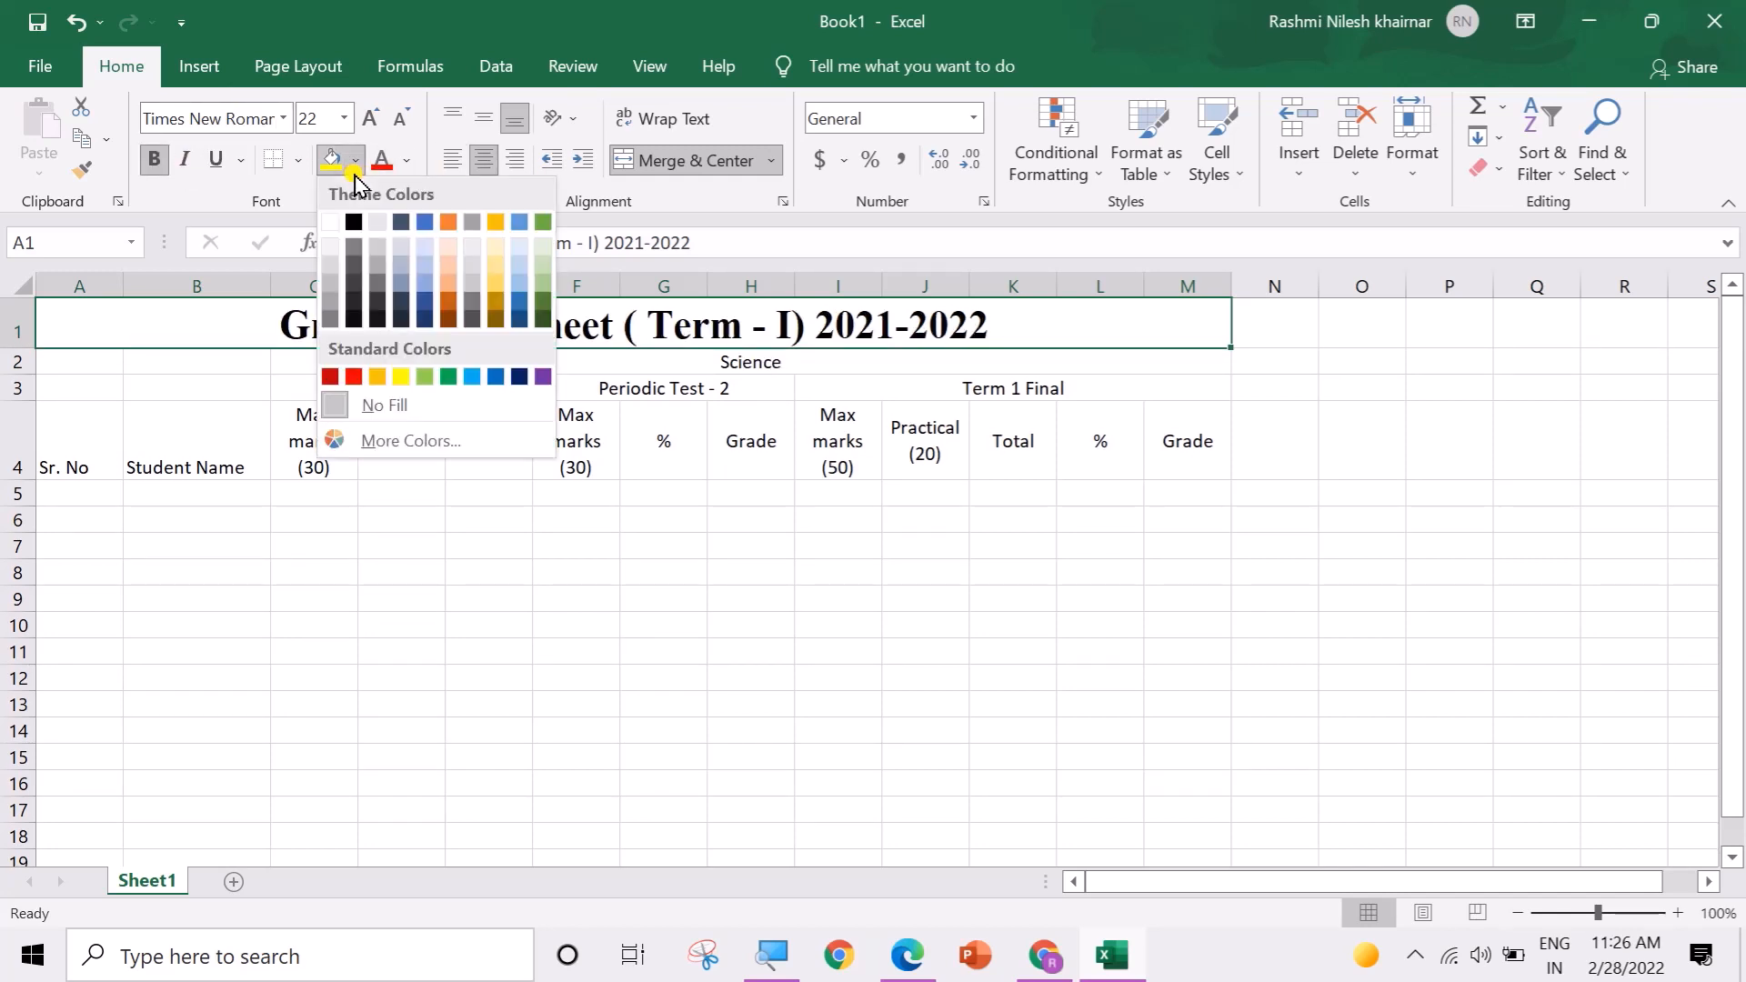
{"action": "left_click", "coordinate": [449, 257]}
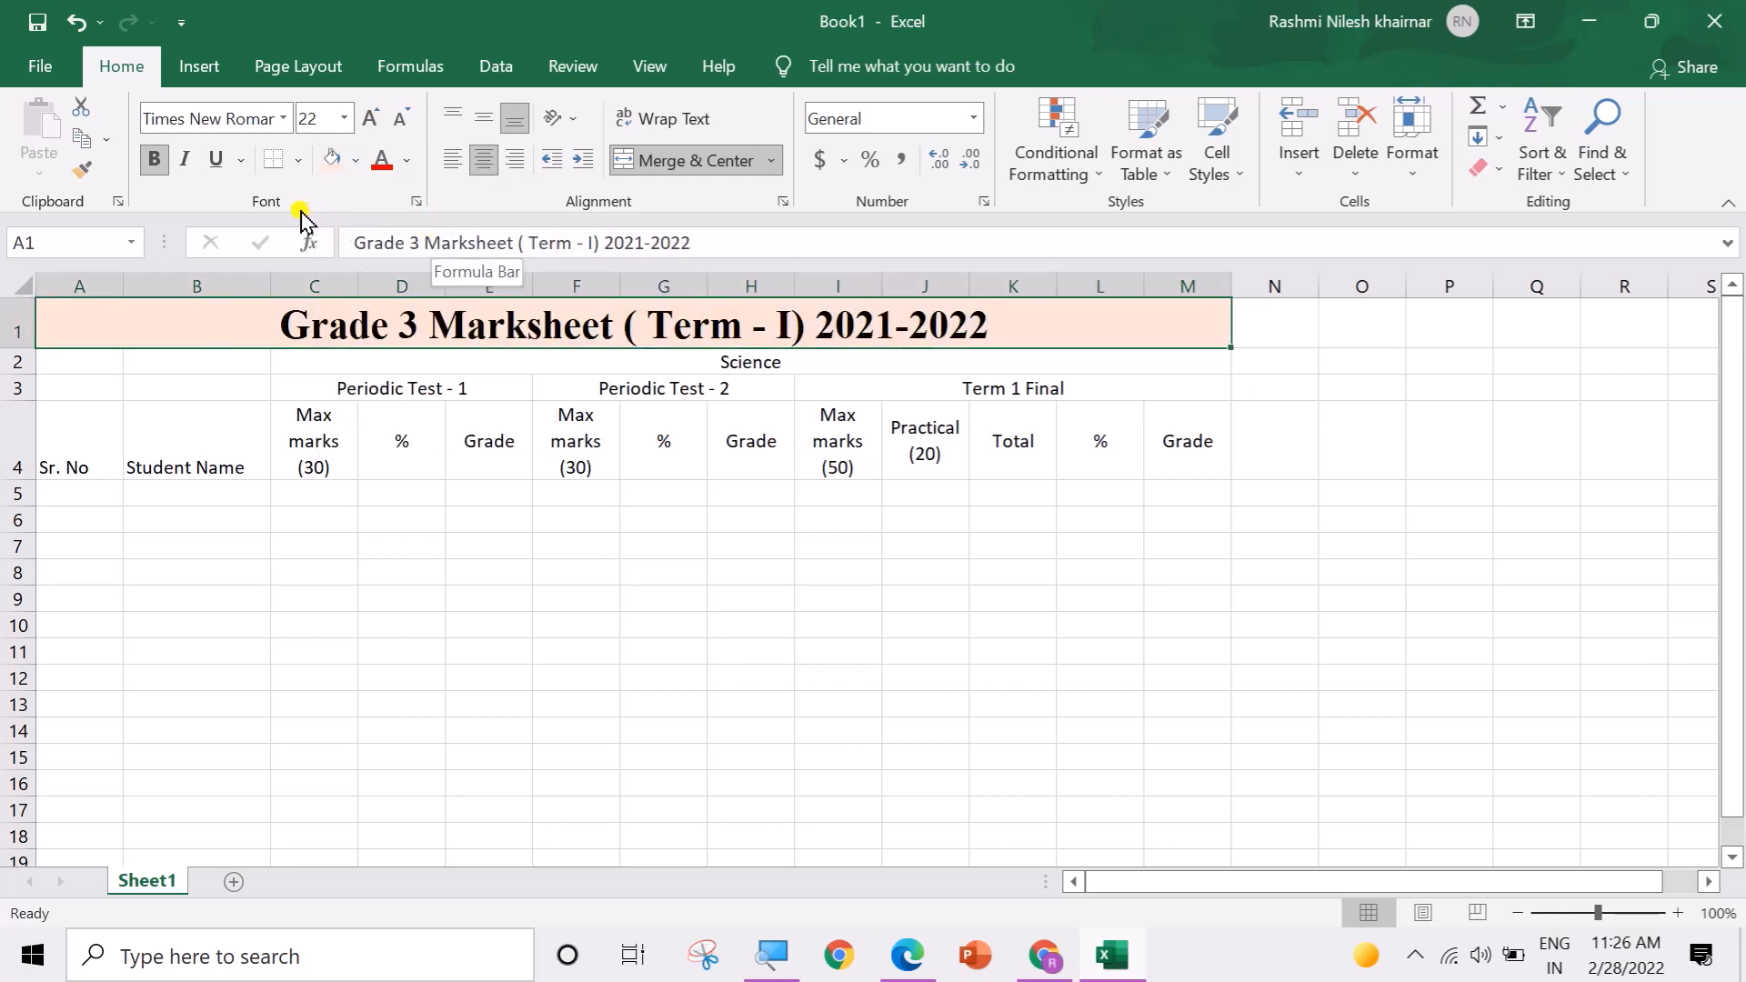
{"action": "left_click", "coordinate": [473, 654]}
Step: Enter the serial numbers 1, 2 and 3 in cells A5 to A7 under Sr. No
{"action": "left_click", "coordinate": [83, 497]}
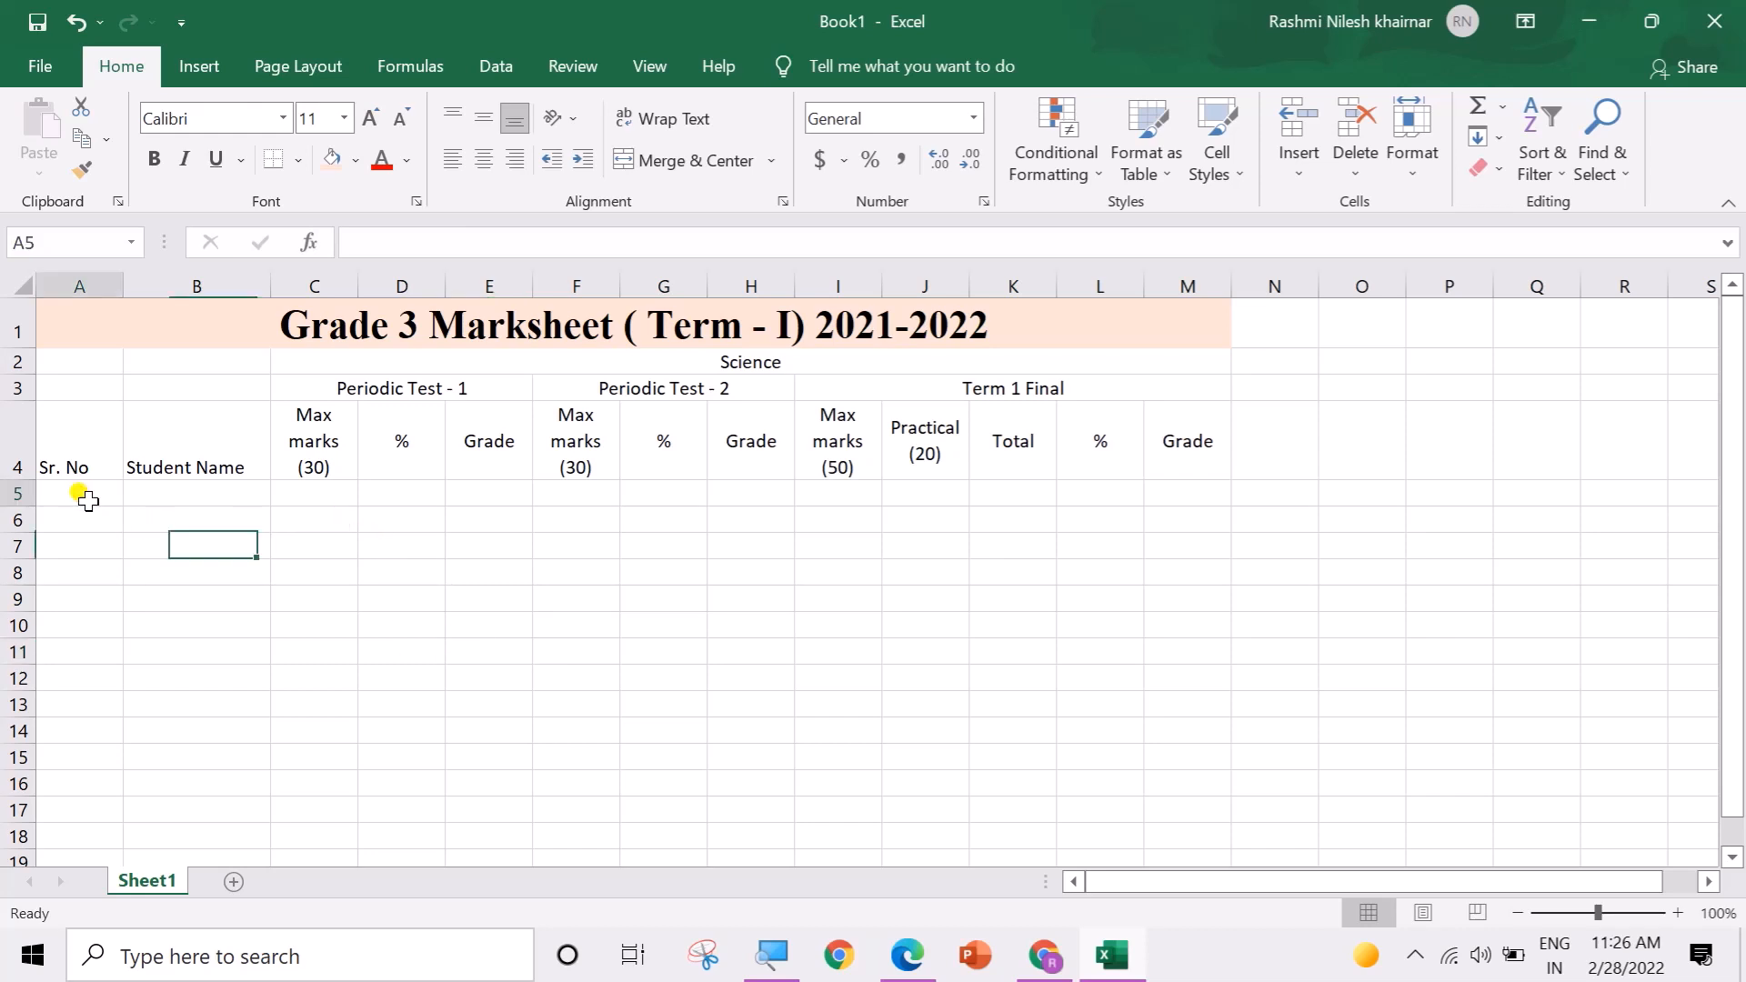
{"action": "type", "text": "1"}
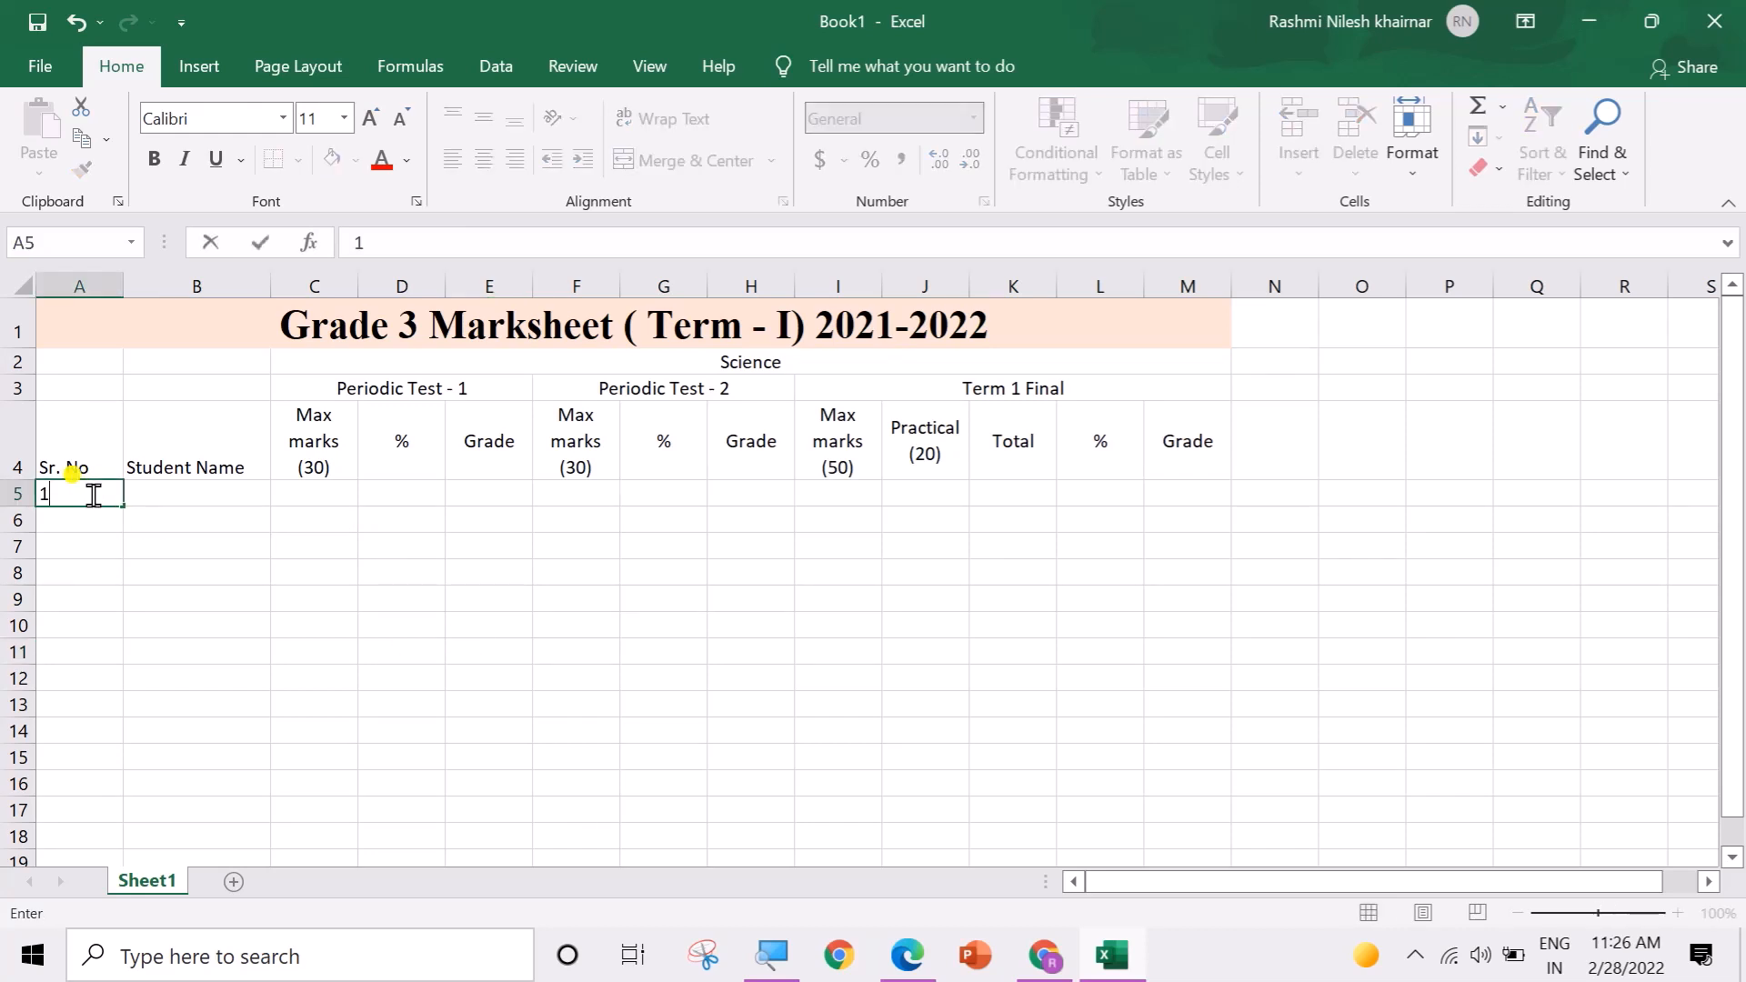
{"action": "key", "text": "Return"}
{"action": "type", "text": "2"}
{"action": "key", "text": "Return"}
{"action": "type", "text": "3"}
{"action": "key", "text": "Return"}
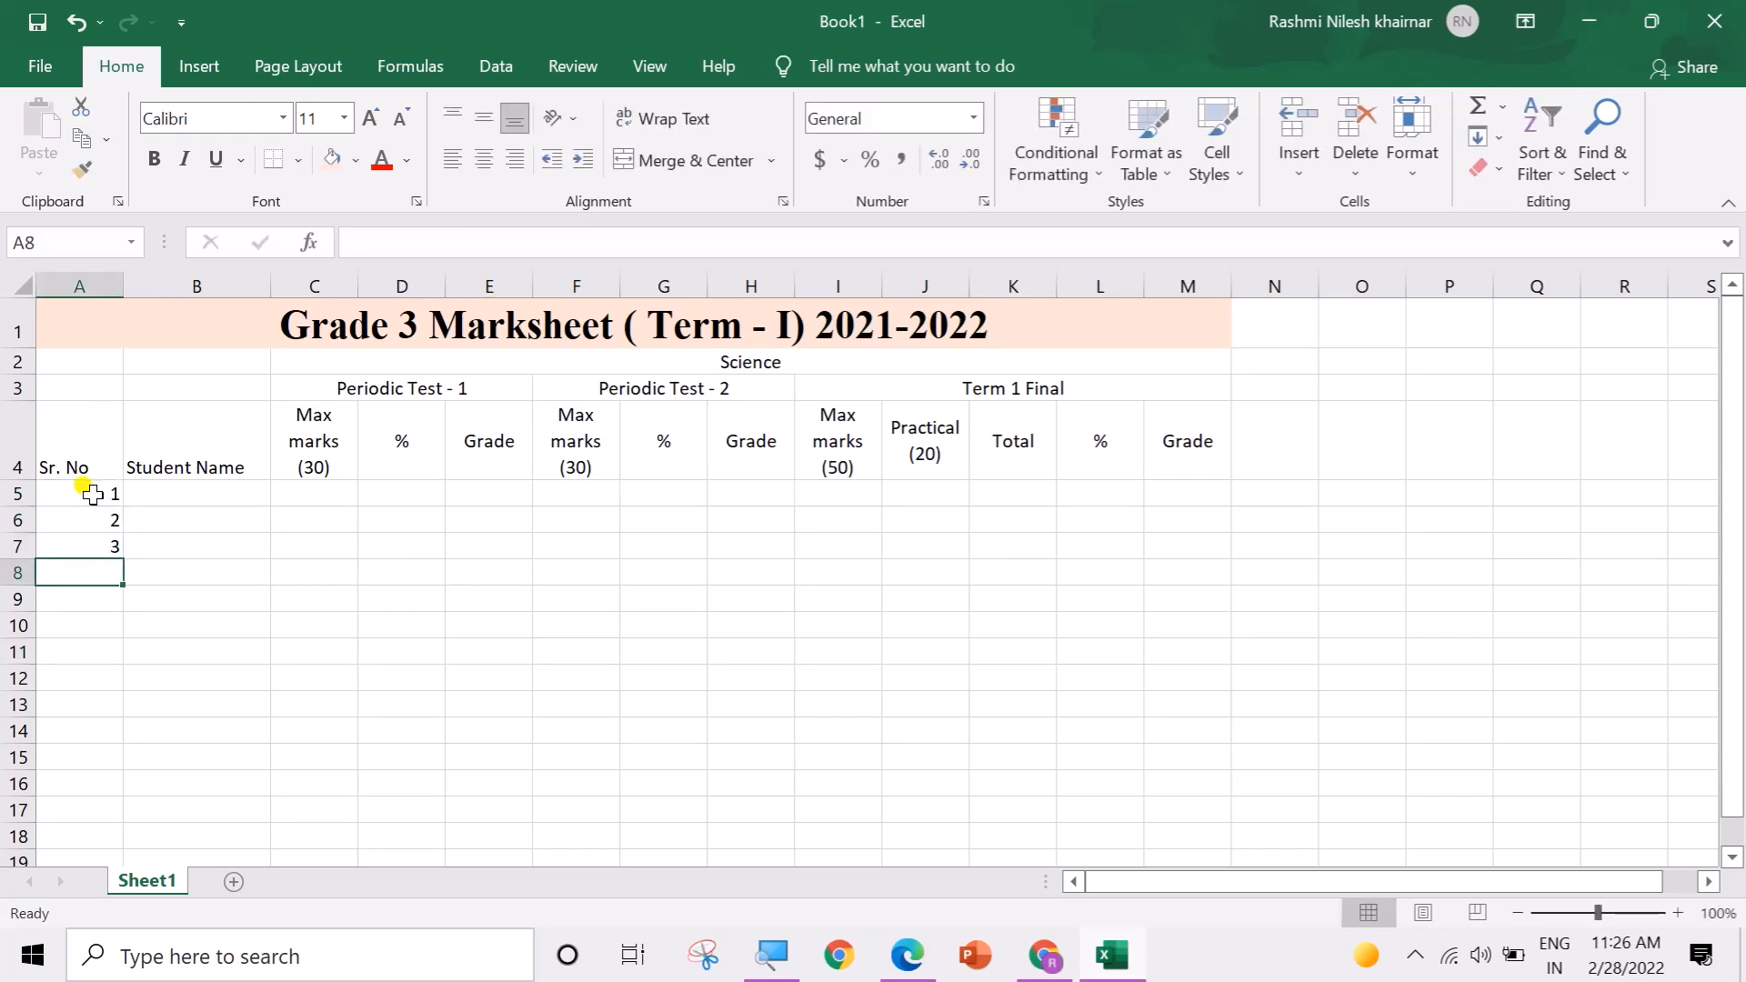
Step: Extend the serial numbers down to 10 in cells A5 to A14 and center them horizontally
{"action": "left_click_drag", "start_coordinate": [92, 494], "coordinate": [120, 734]}
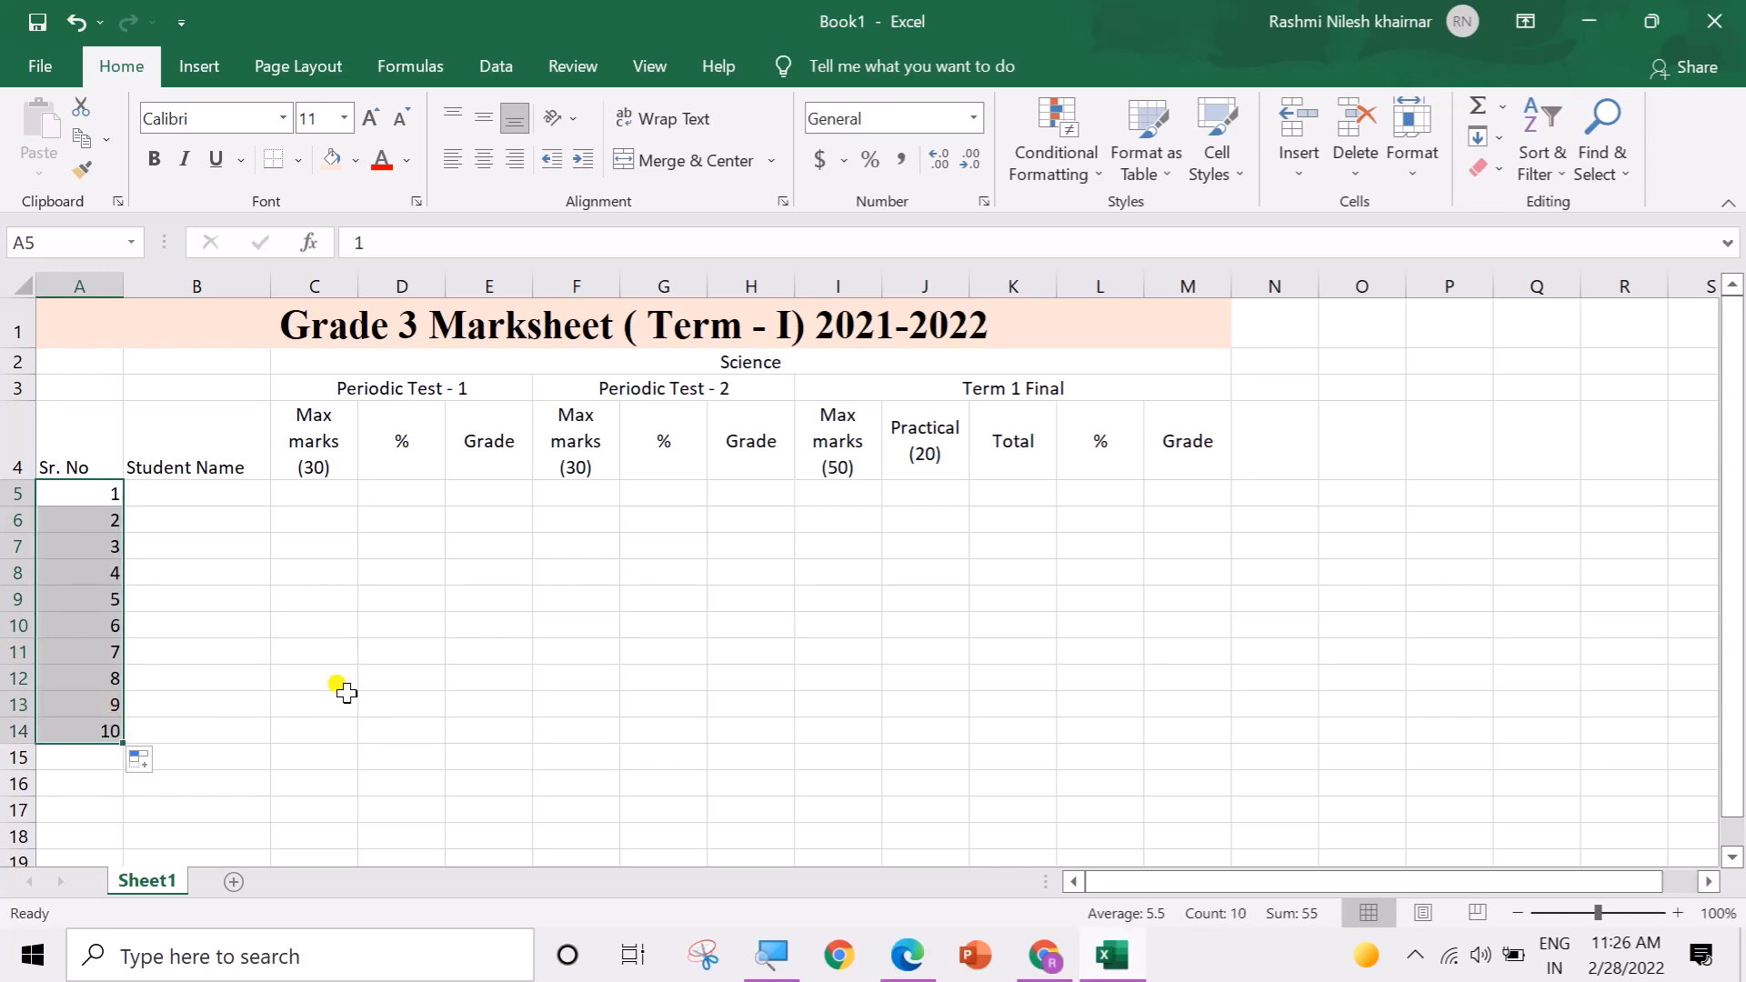
{"action": "left_click", "coordinate": [484, 160]}
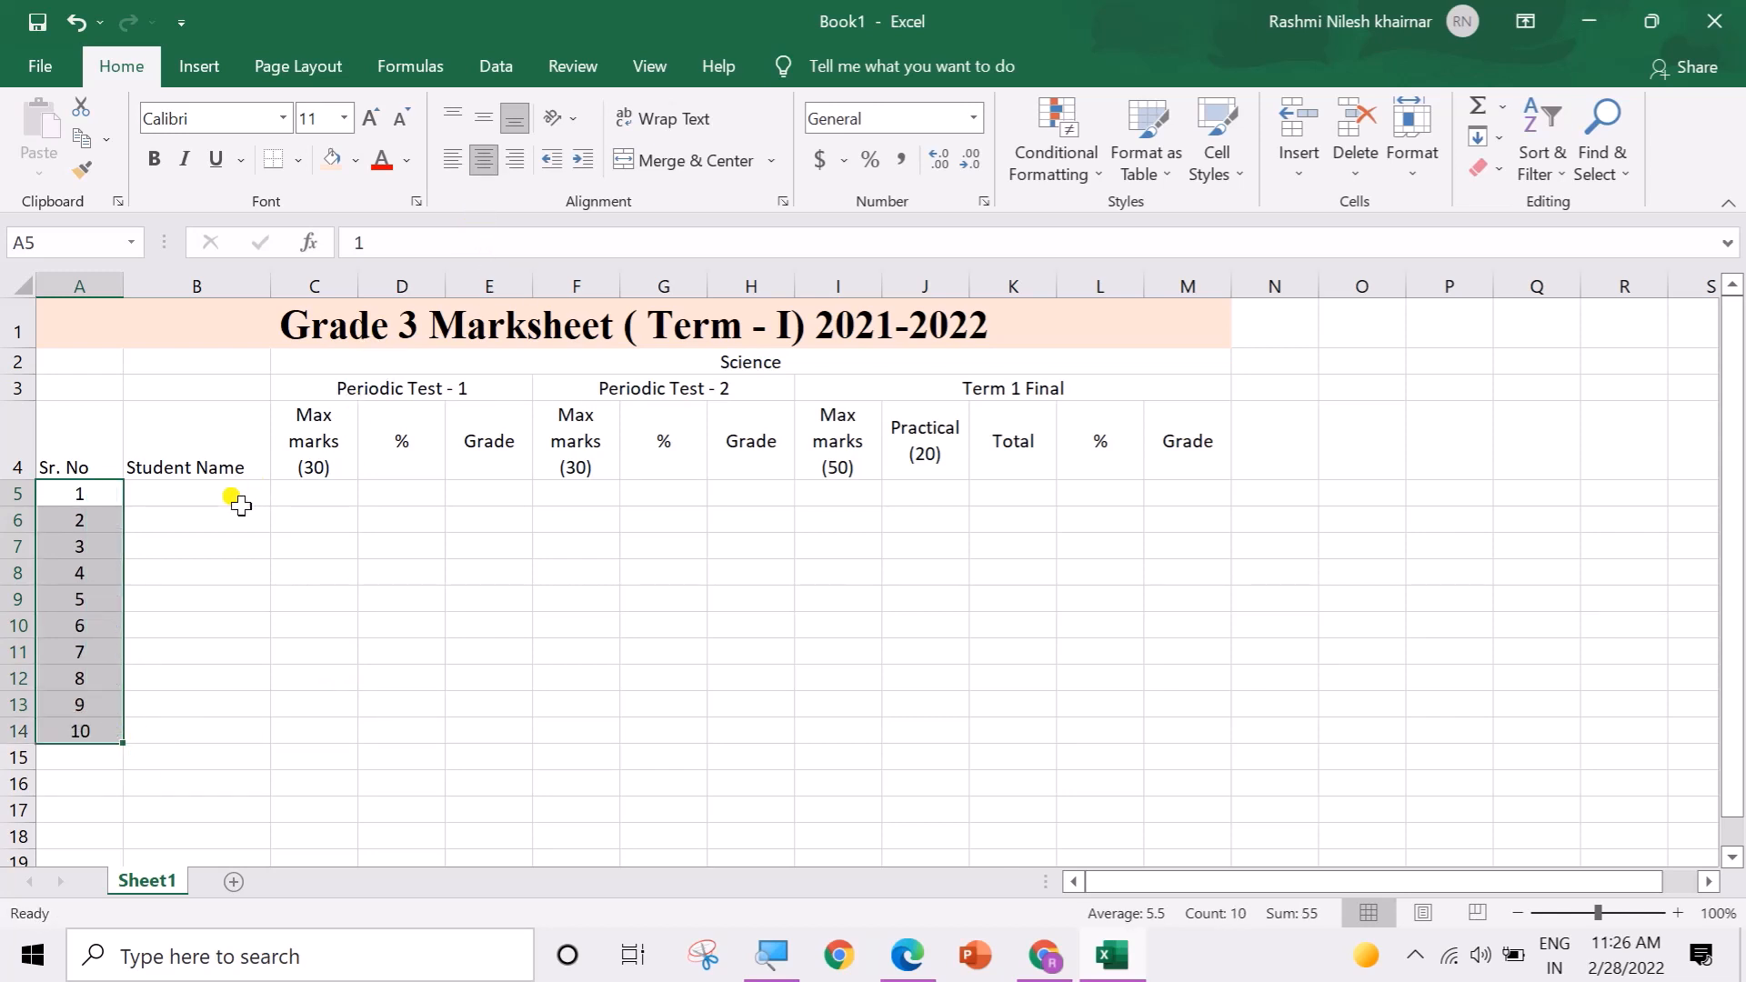
Step: Enter the first five students' names in cells B5 to B9 under Student Name
{"action": "left_click", "coordinate": [232, 498]}
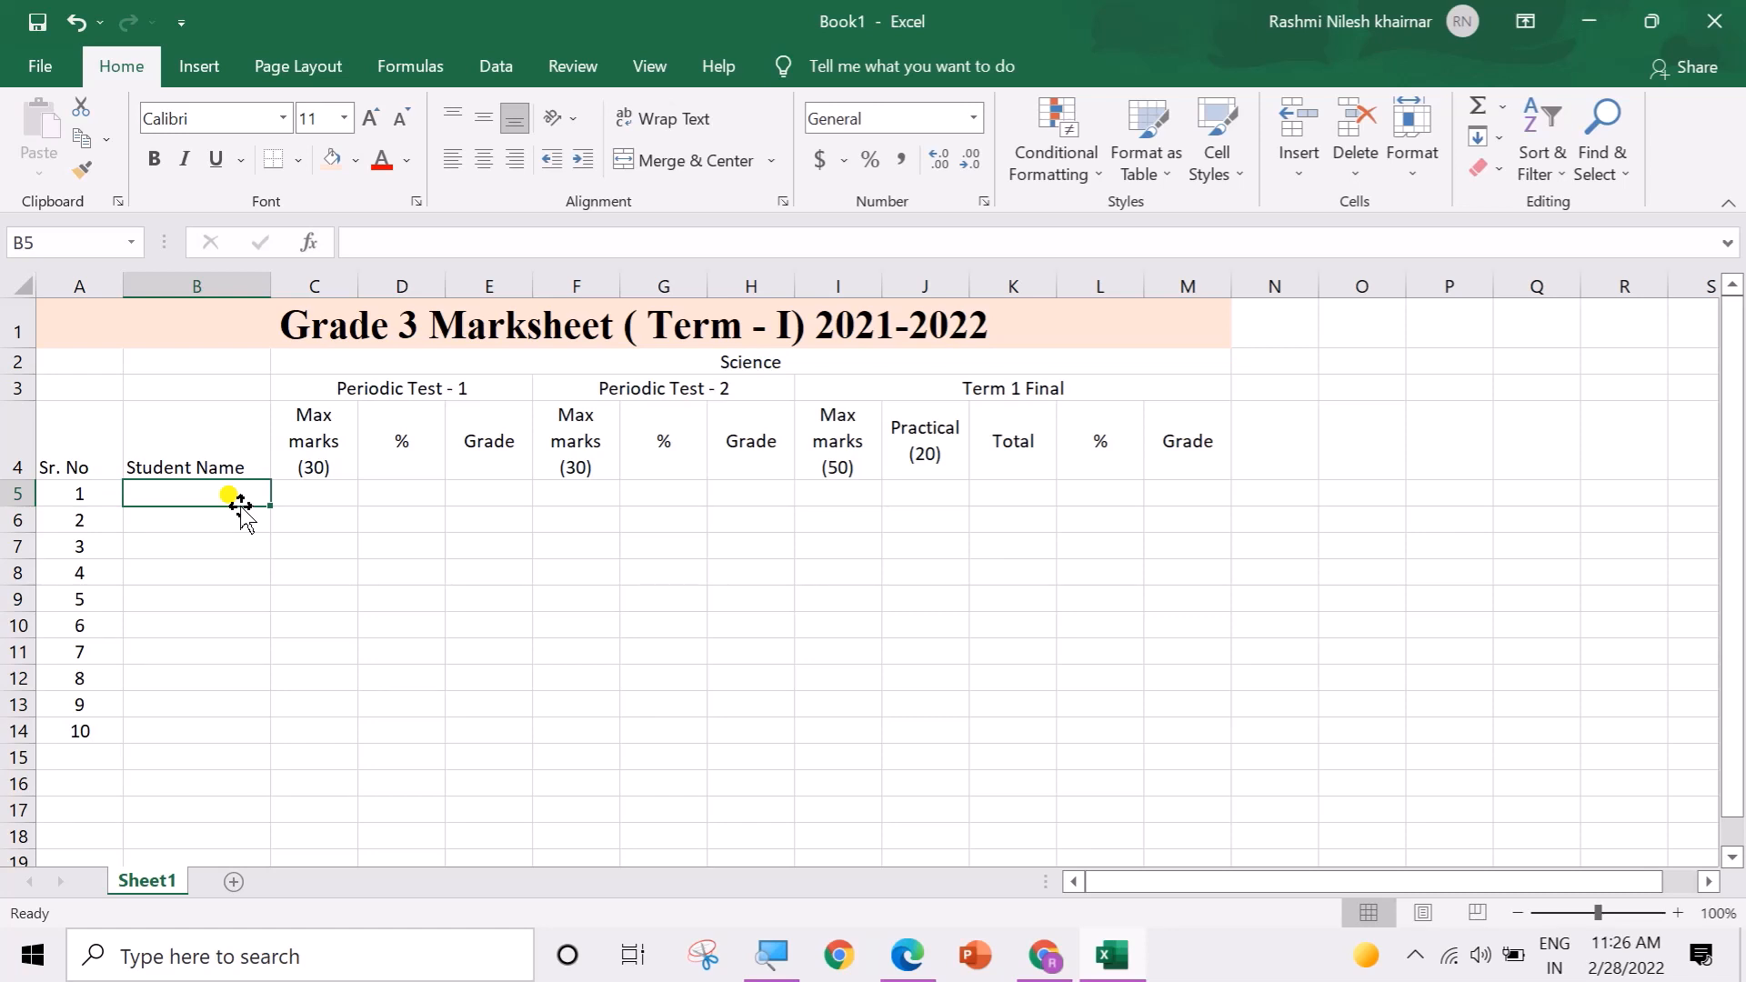
{"action": "type", "text": "Rekha"}
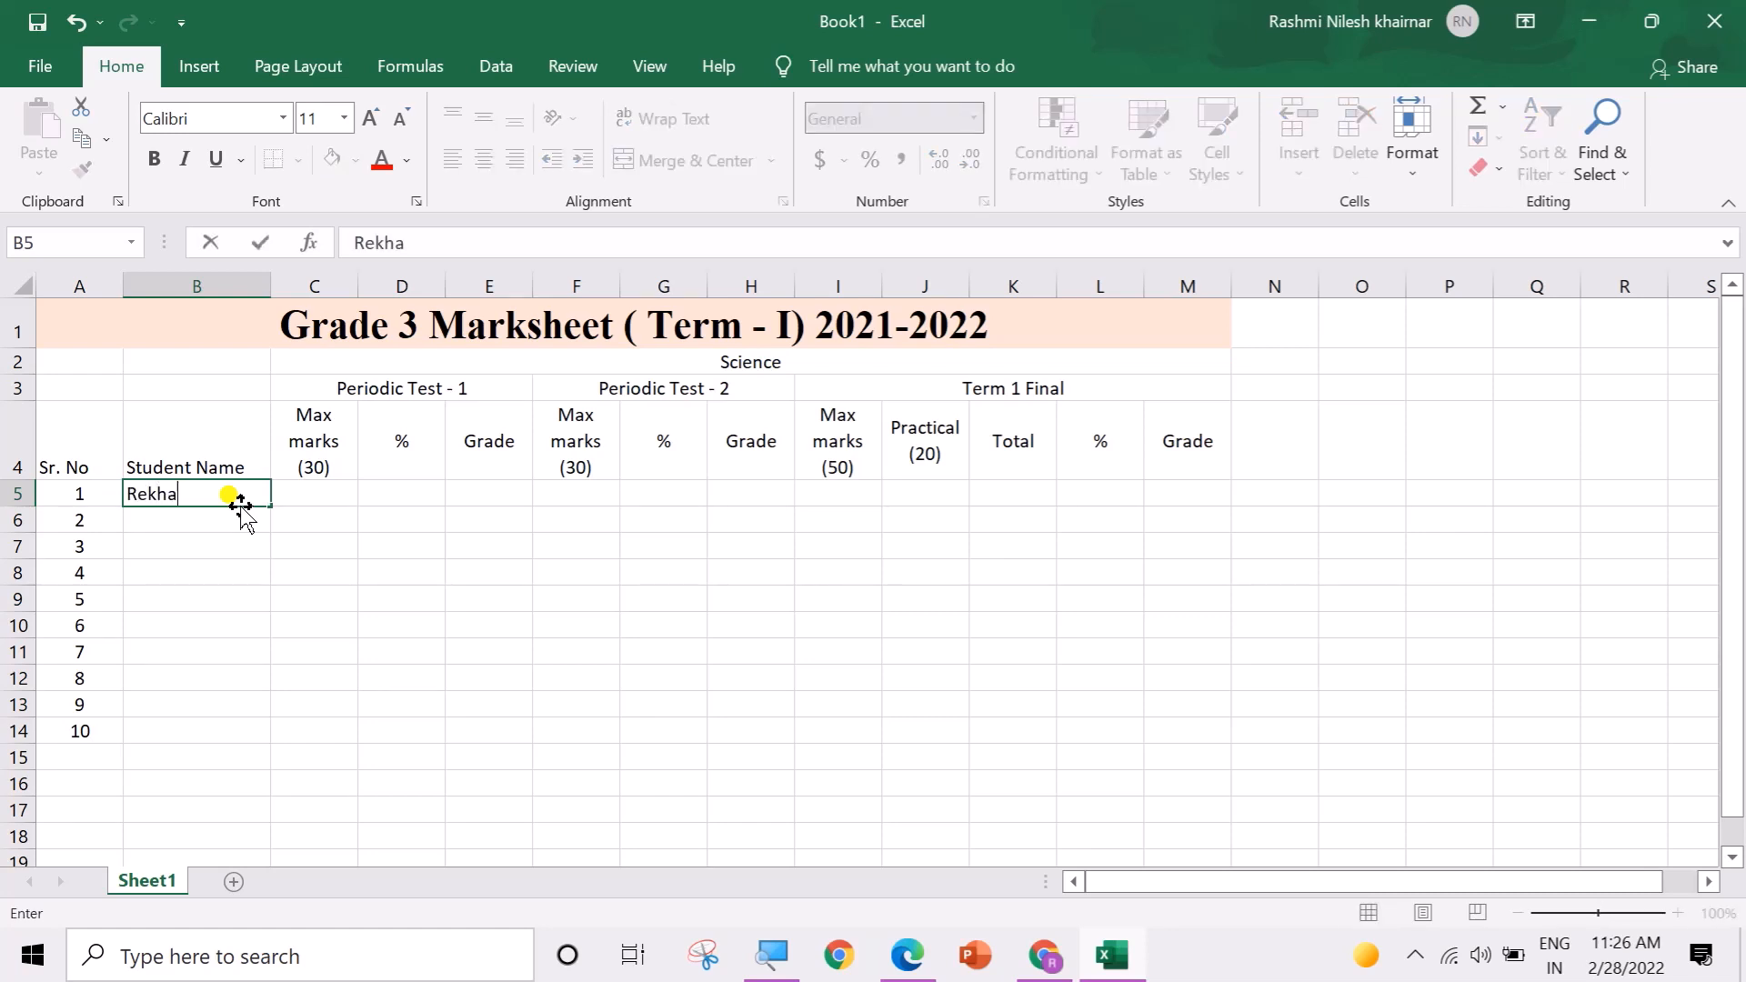
{"action": "key", "text": "Return"}
{"action": "type", "text": "Naina"}
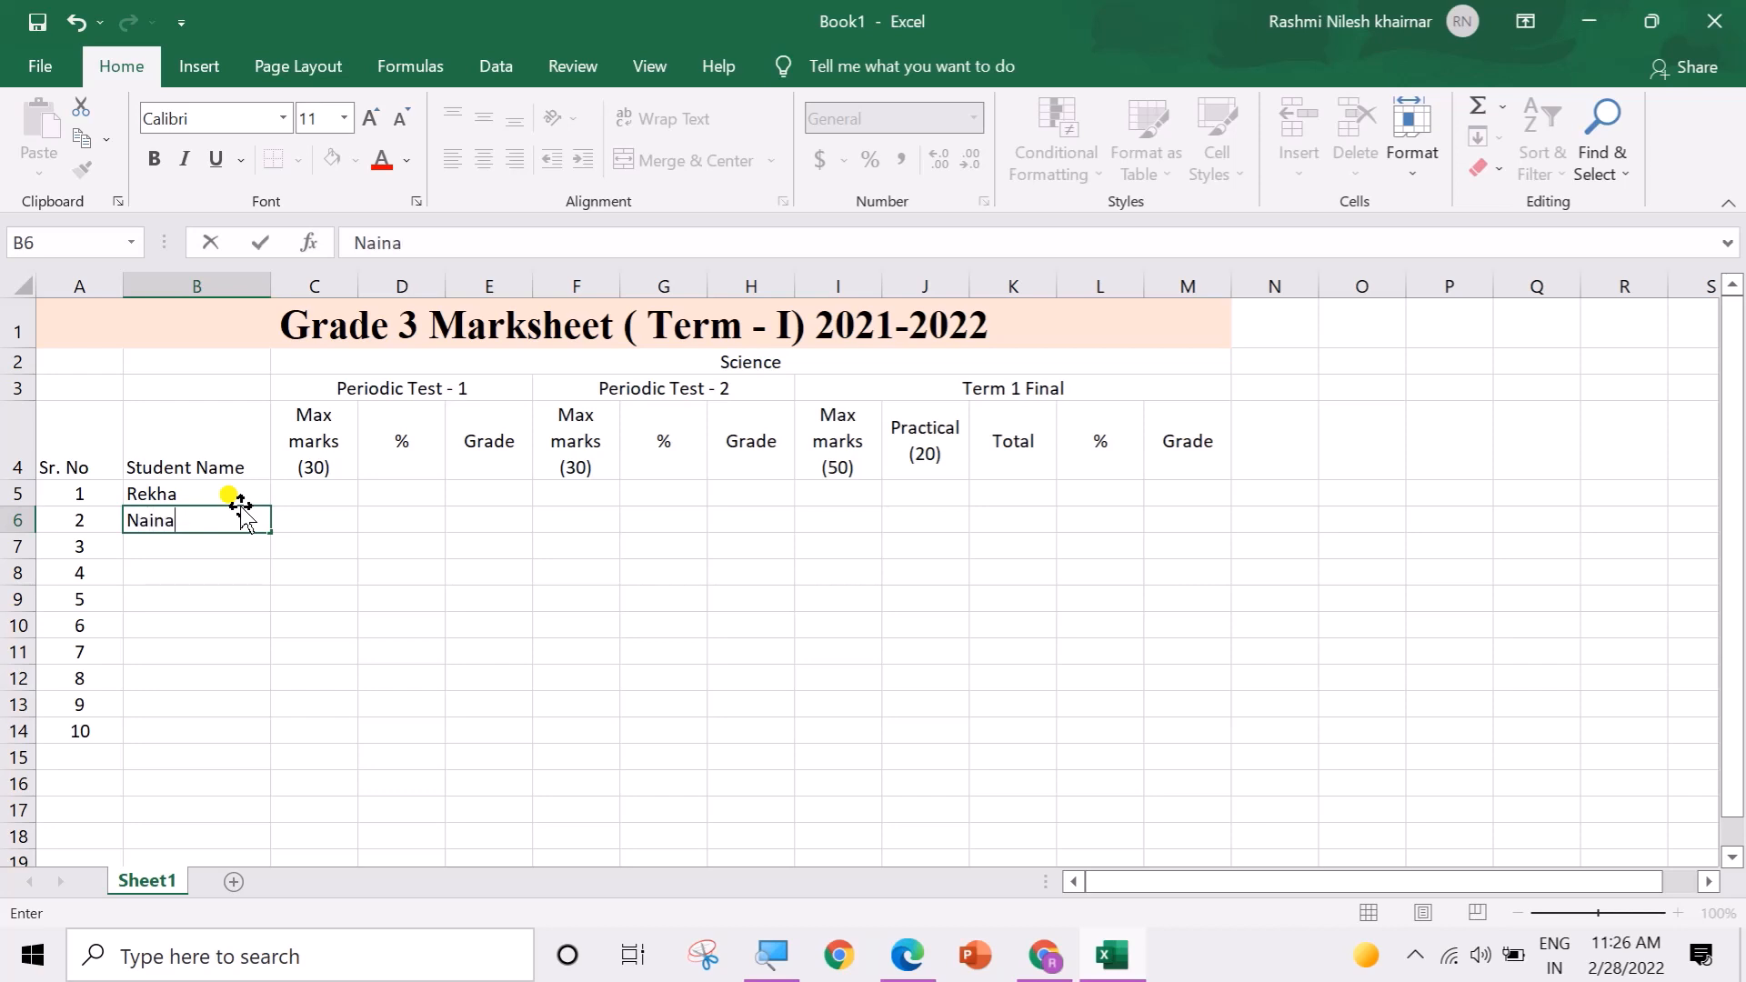
{"action": "key", "text": "Return"}
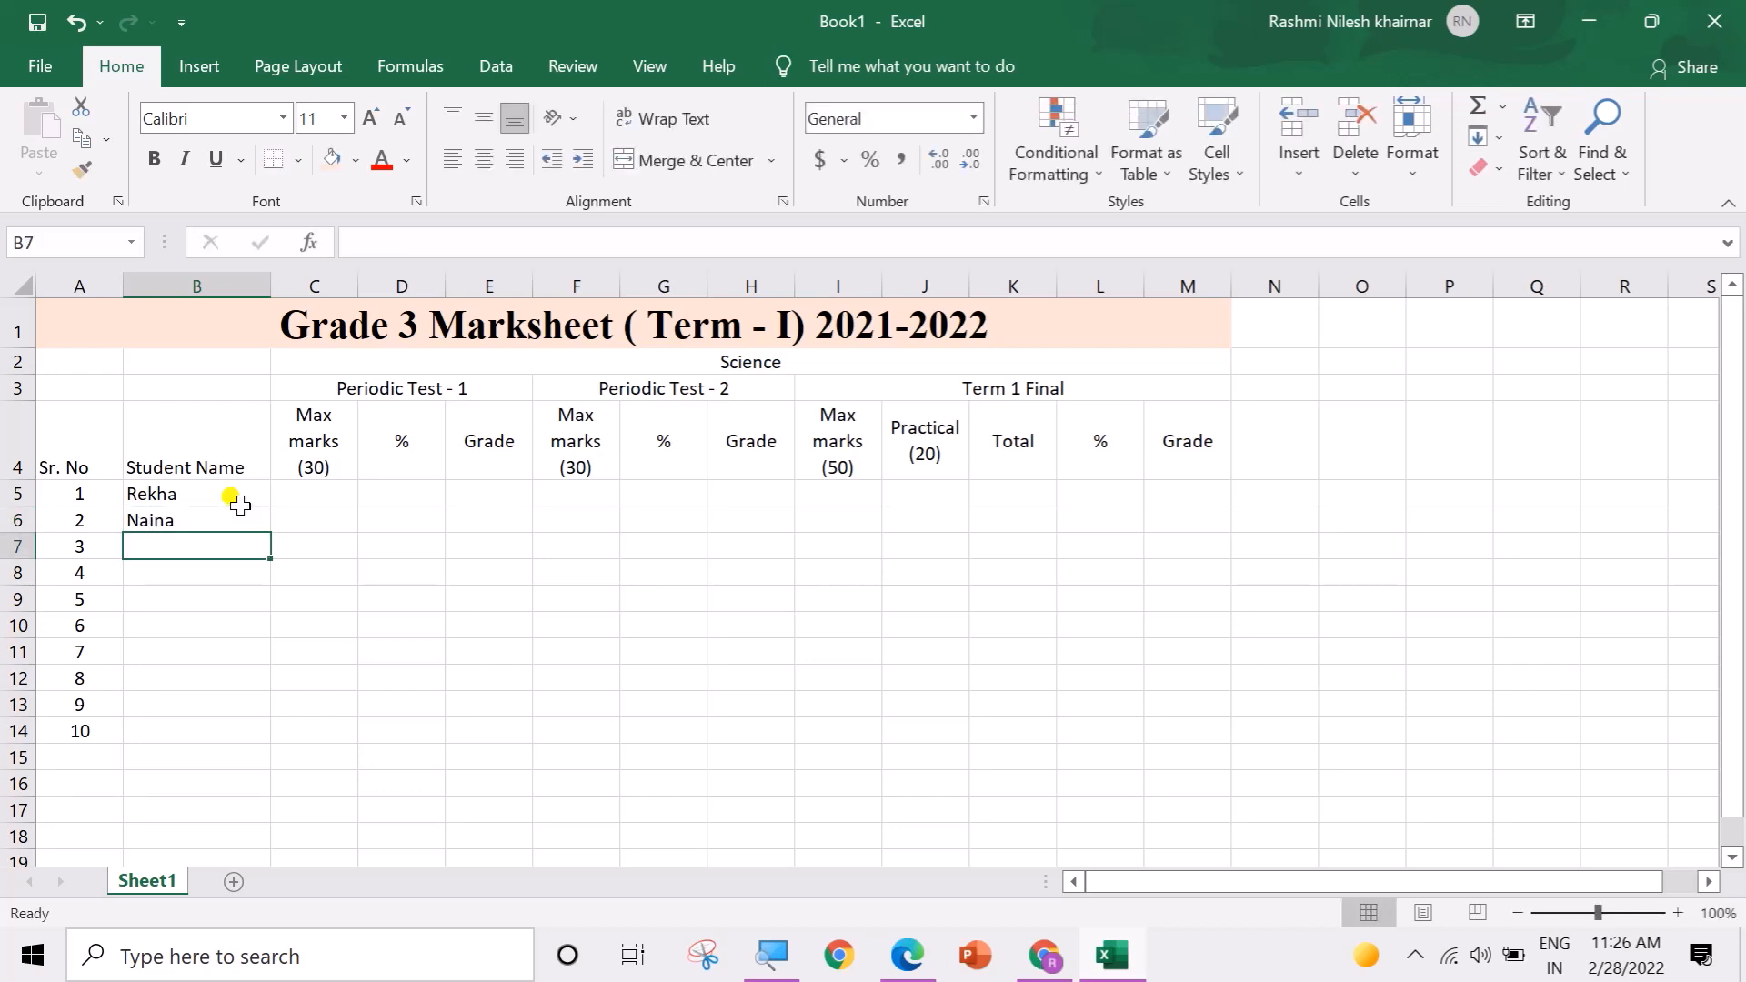
{"action": "type", "text": "Sumeet"}
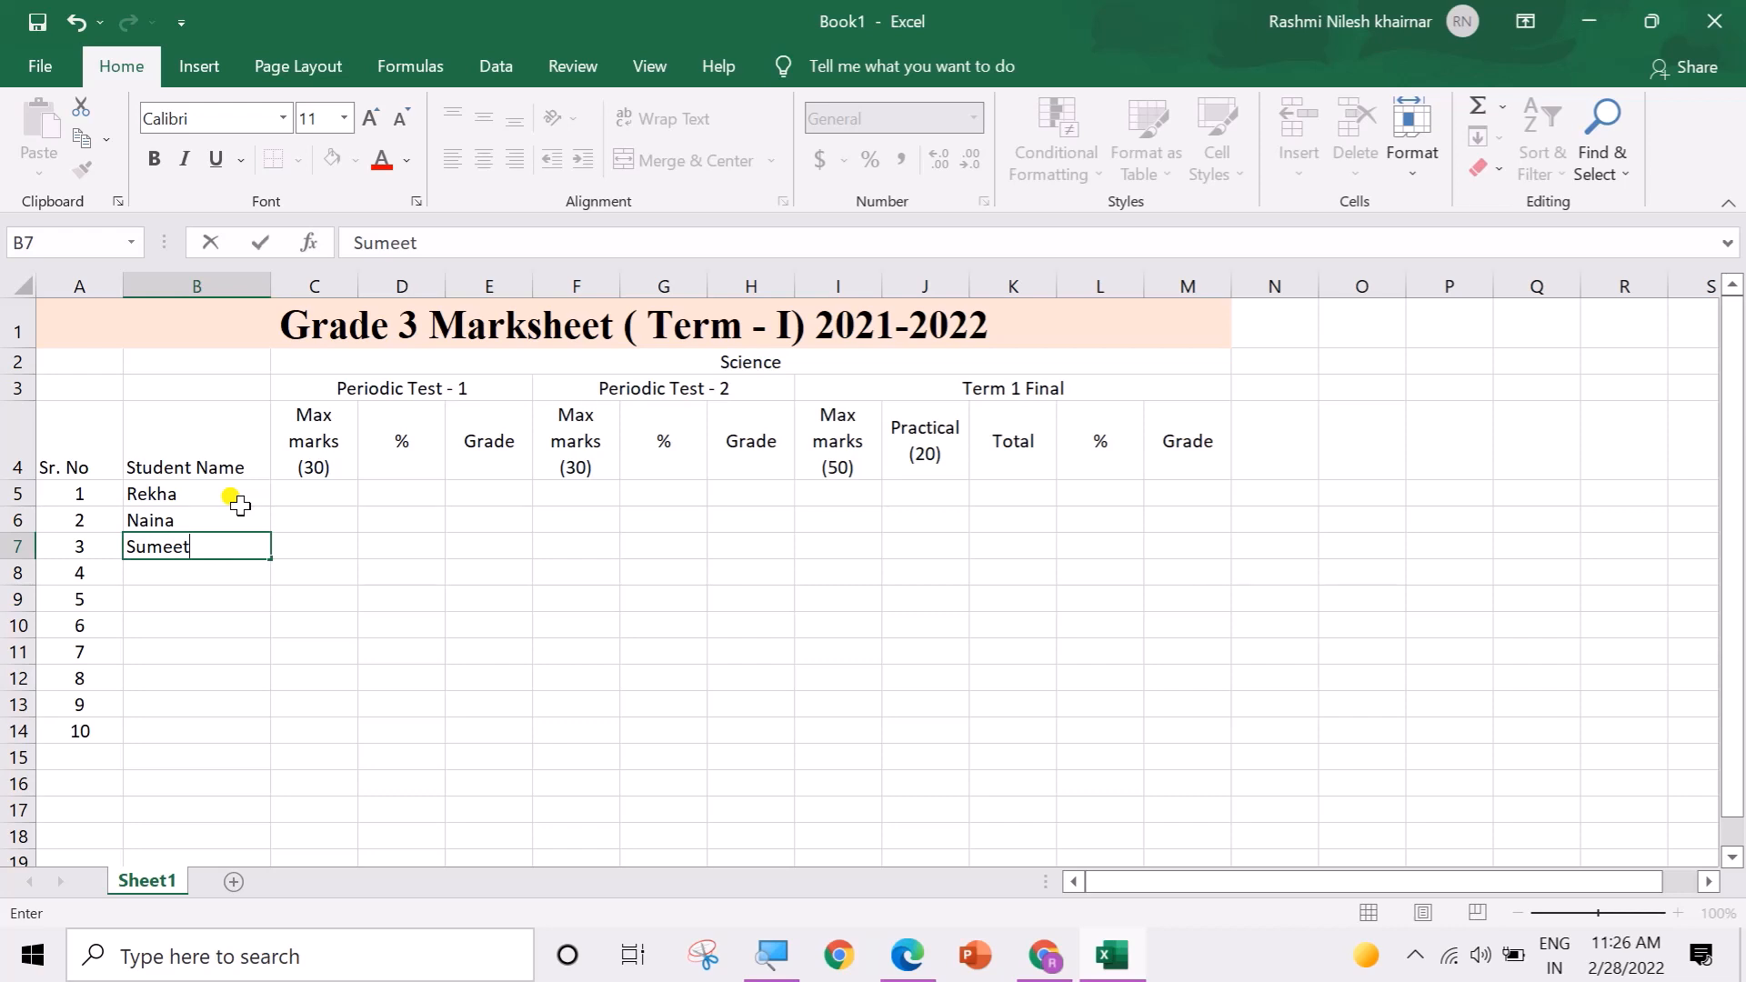
{"action": "key", "text": "Return"}
{"action": "type", "text": "Pranjal"}
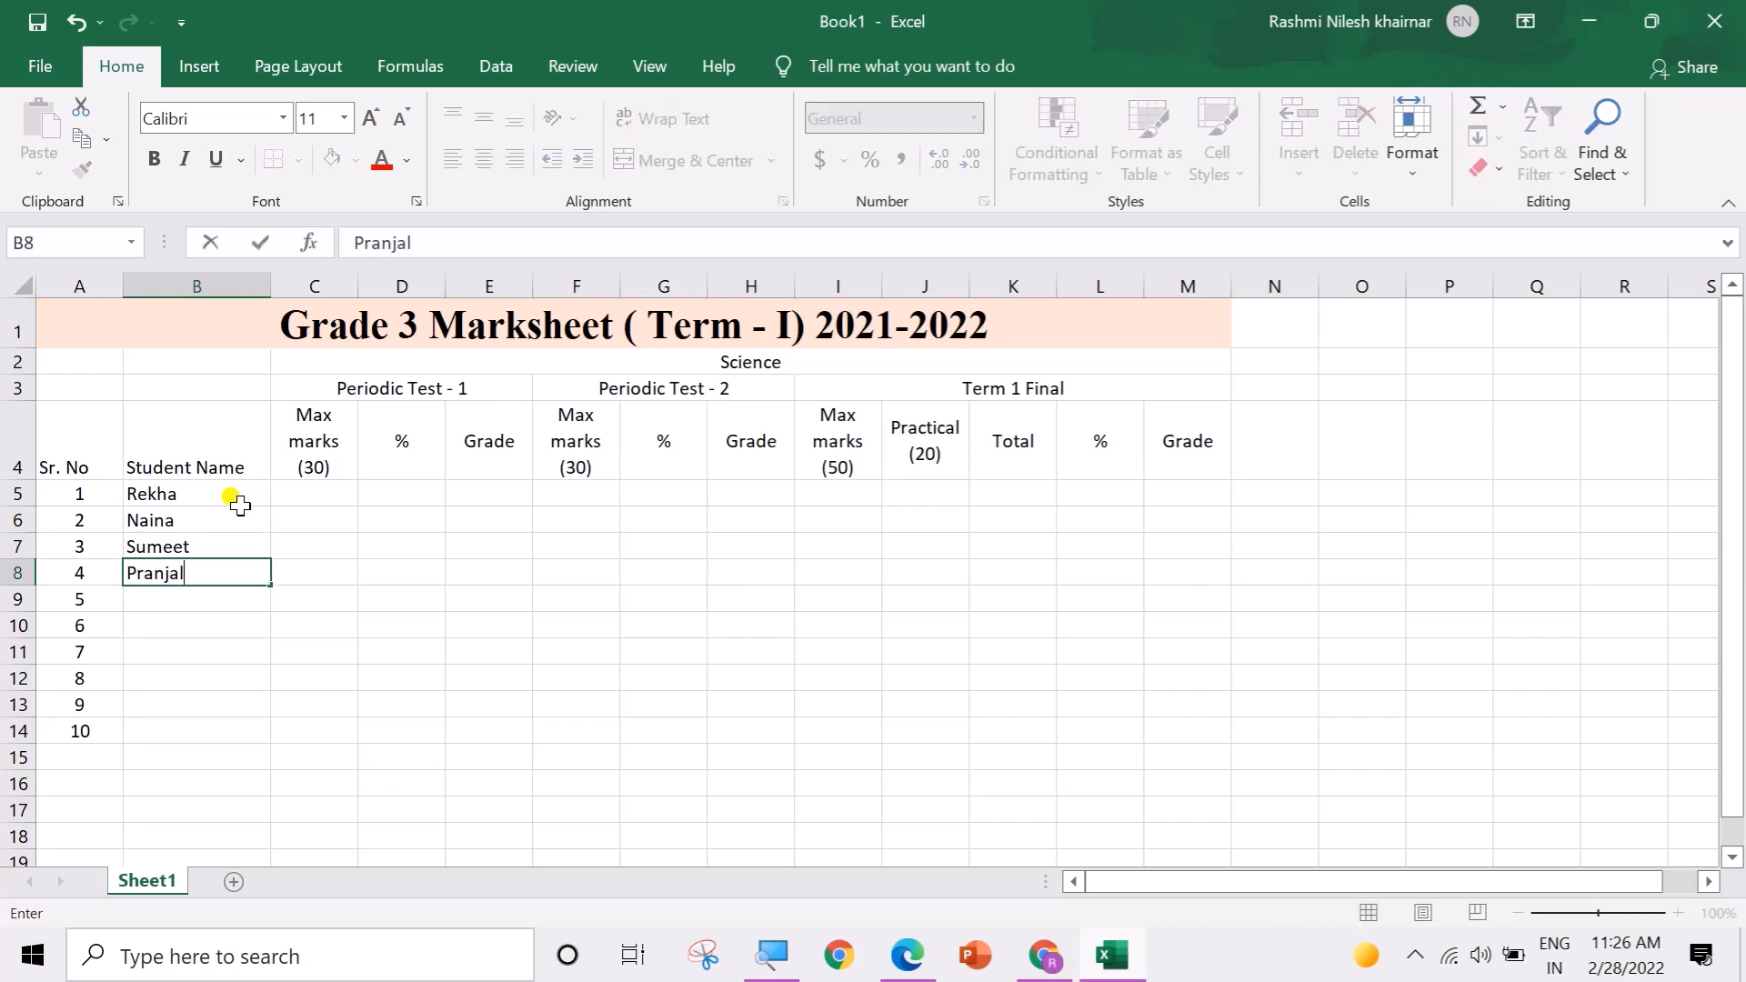
{"action": "key", "text": "Return"}
{"action": "type", "text": "S"}
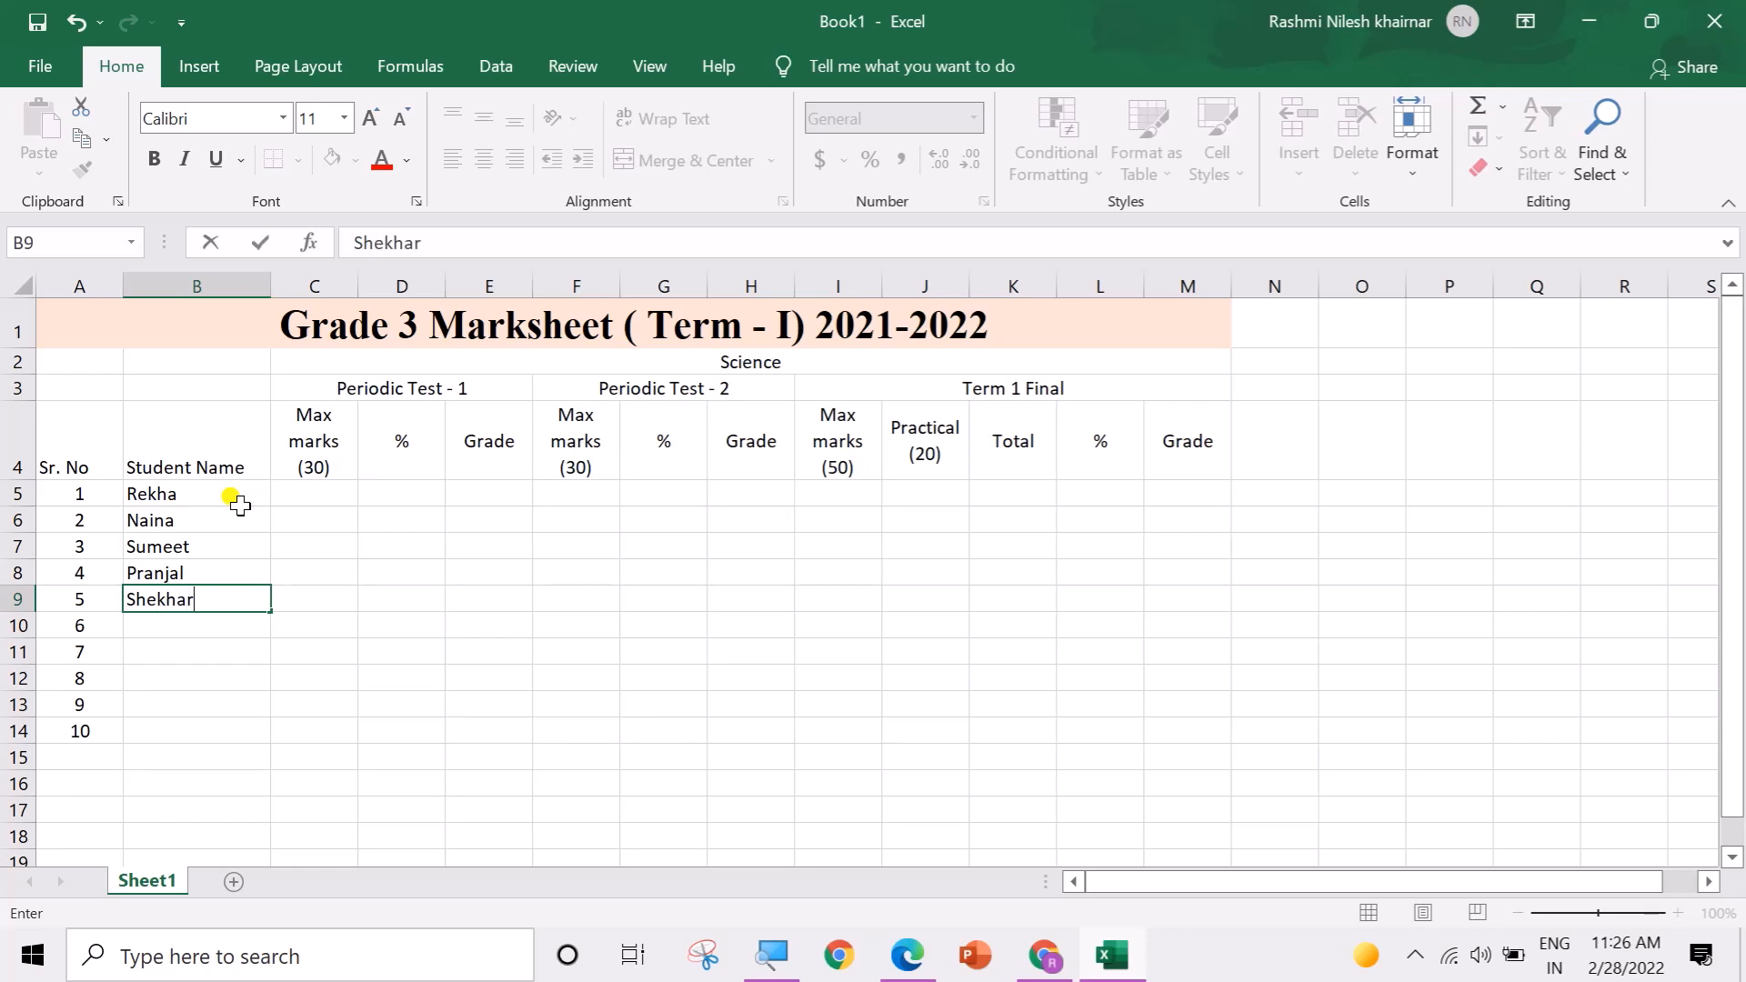
{"action": "type", "text": "hekhar"}
{"action": "key", "text": "Return"}
Step: Enter the remaining five students' names in cells B10 to B14 for serial numbers 6 to 10
{"action": "type", "text": "Rahul"}
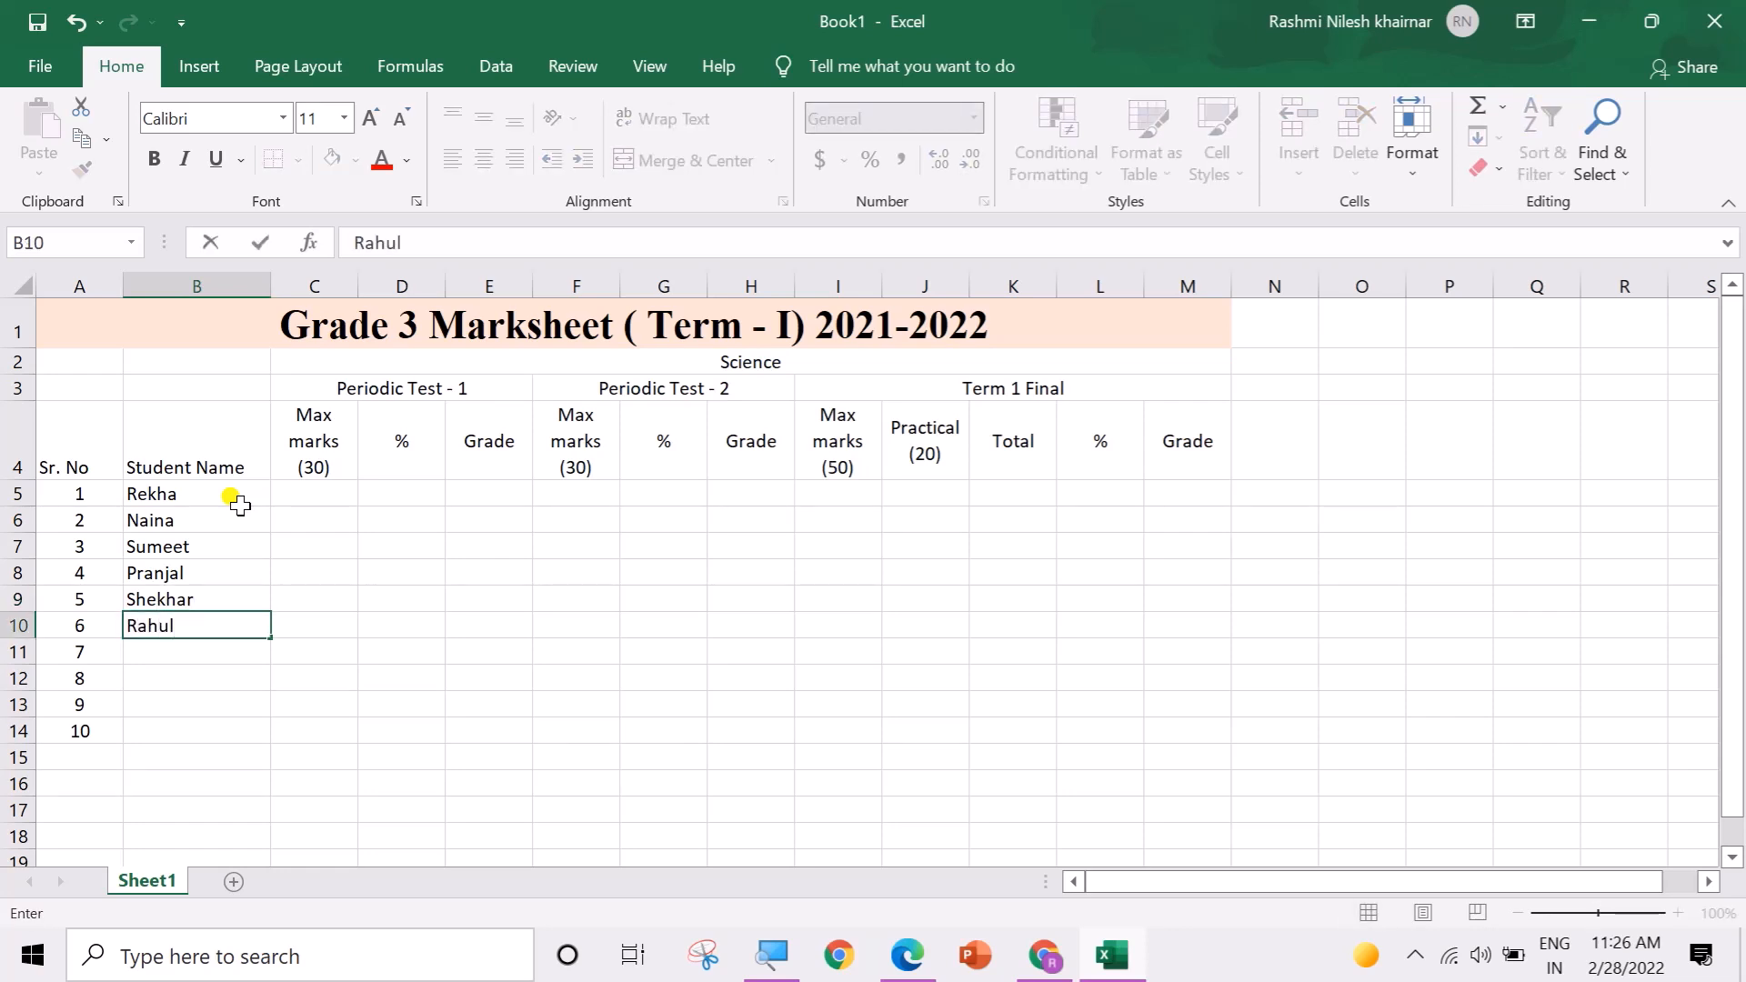
{"action": "key", "text": "Return"}
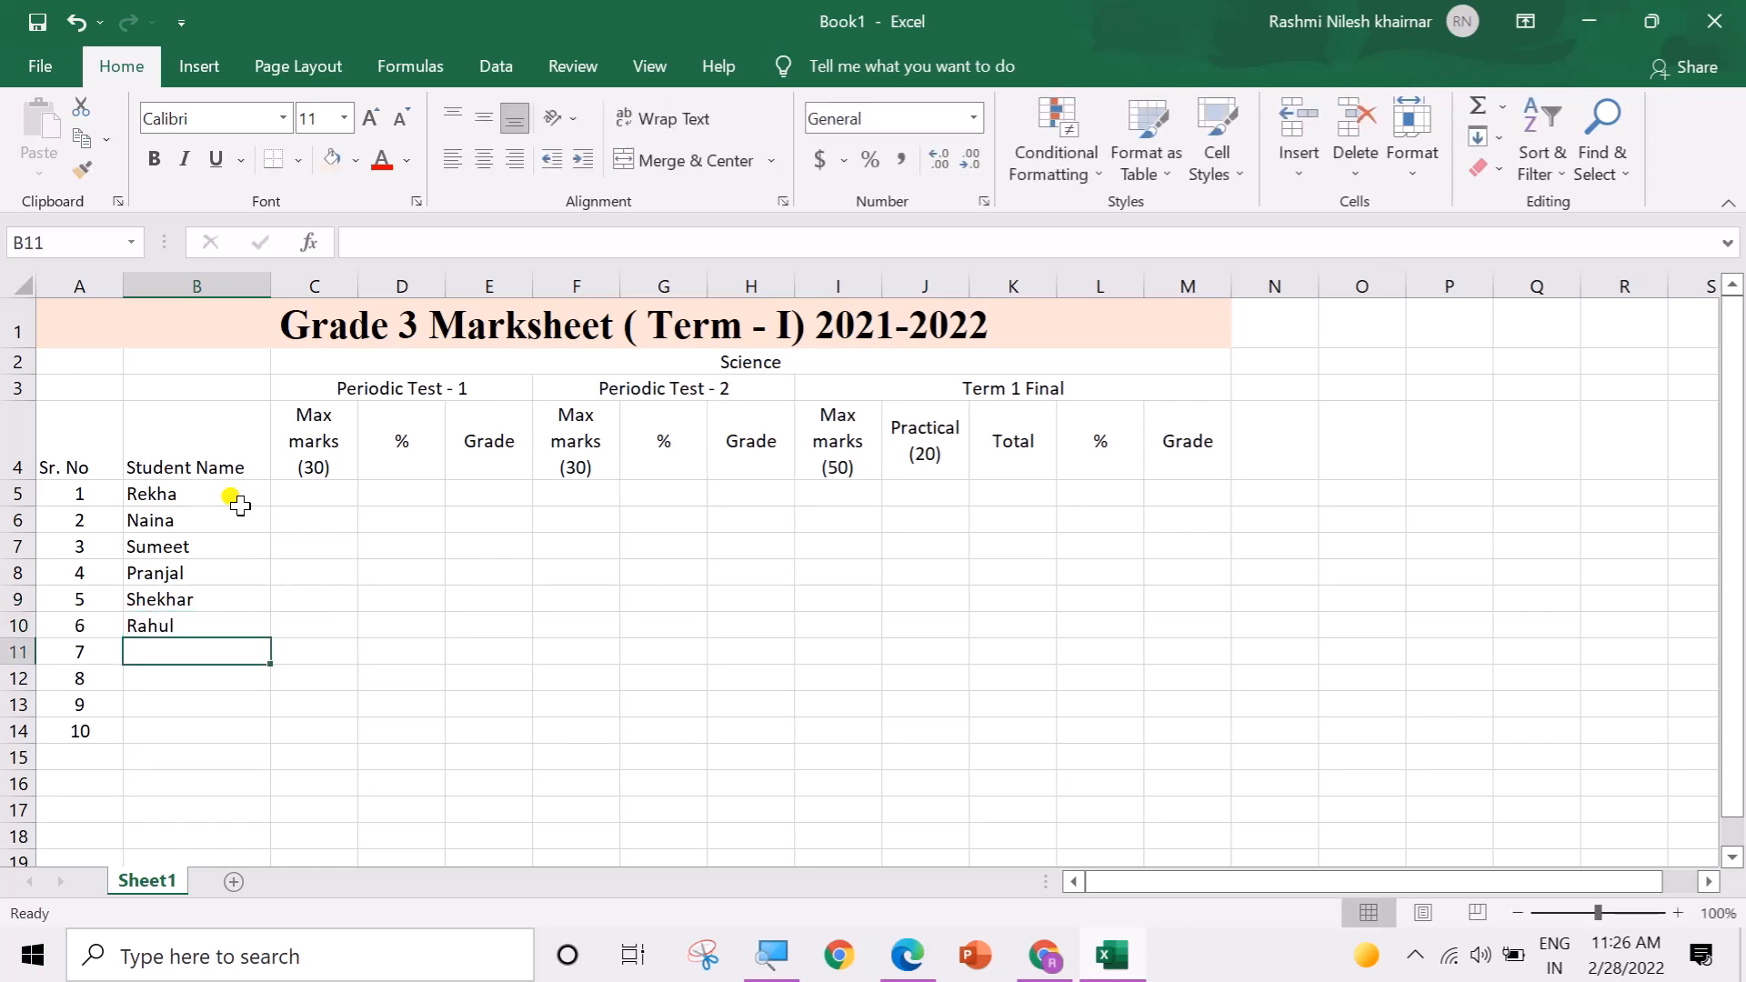
{"action": "type", "text": "Dinka"}
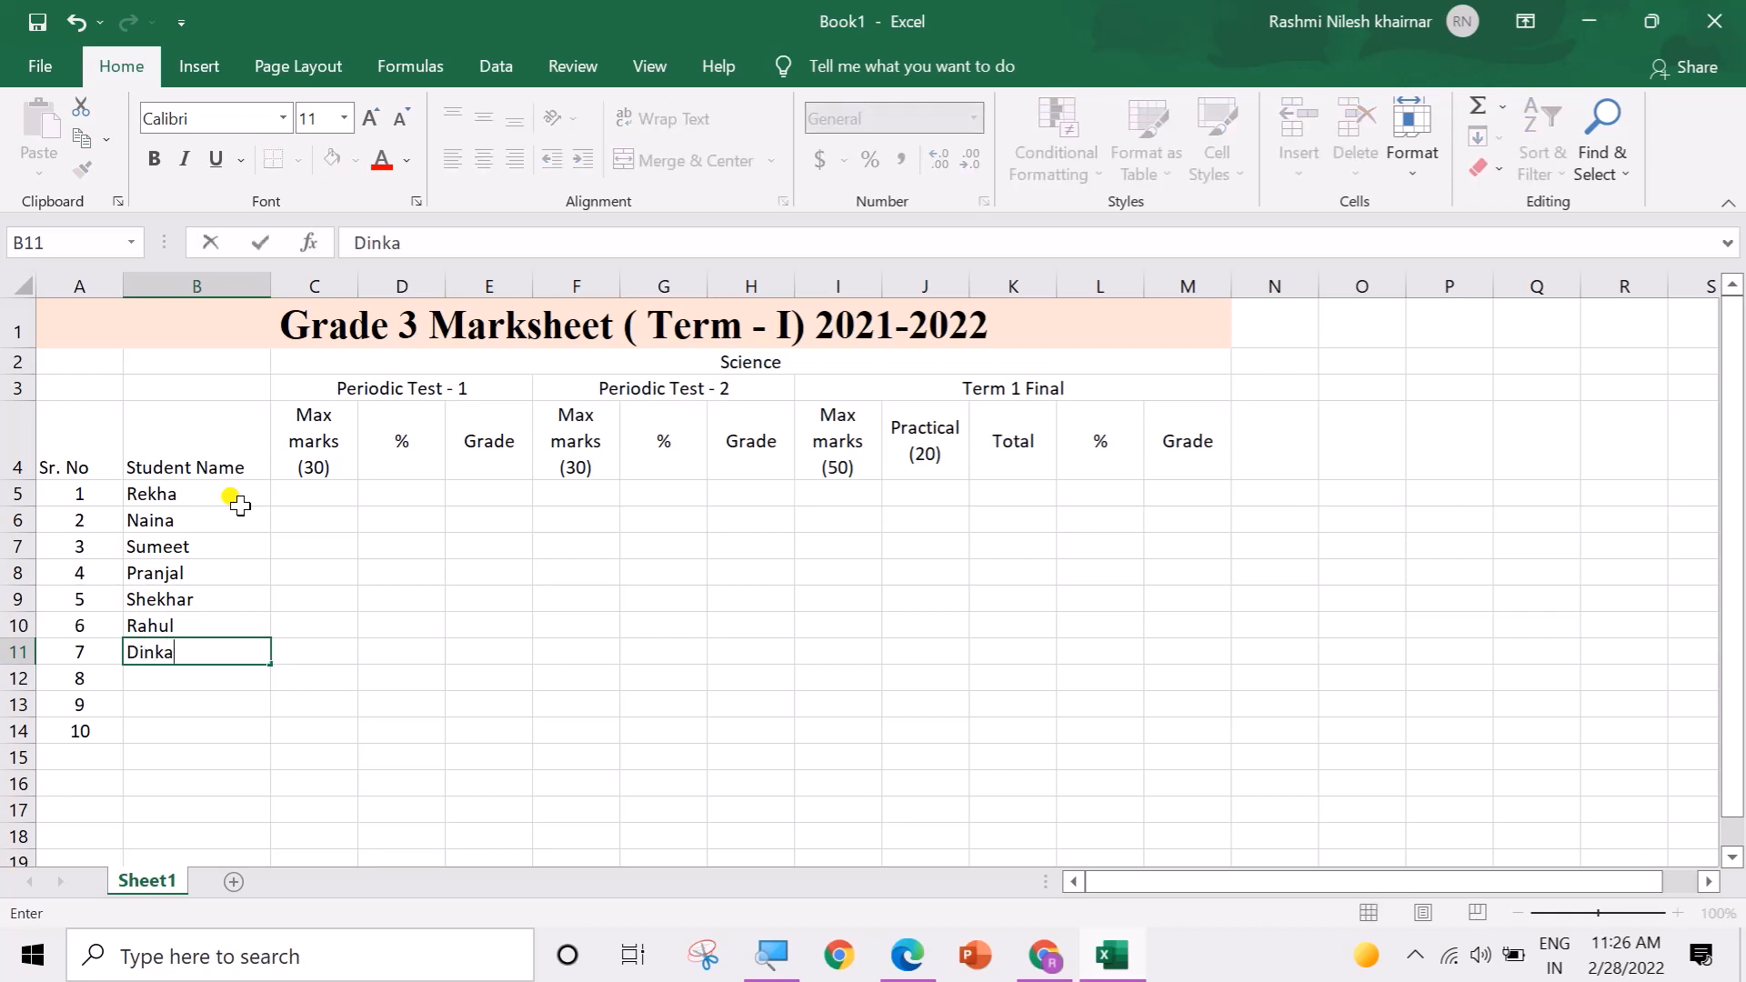
{"action": "key", "text": "Return"}
{"action": "key", "text": "Return"}
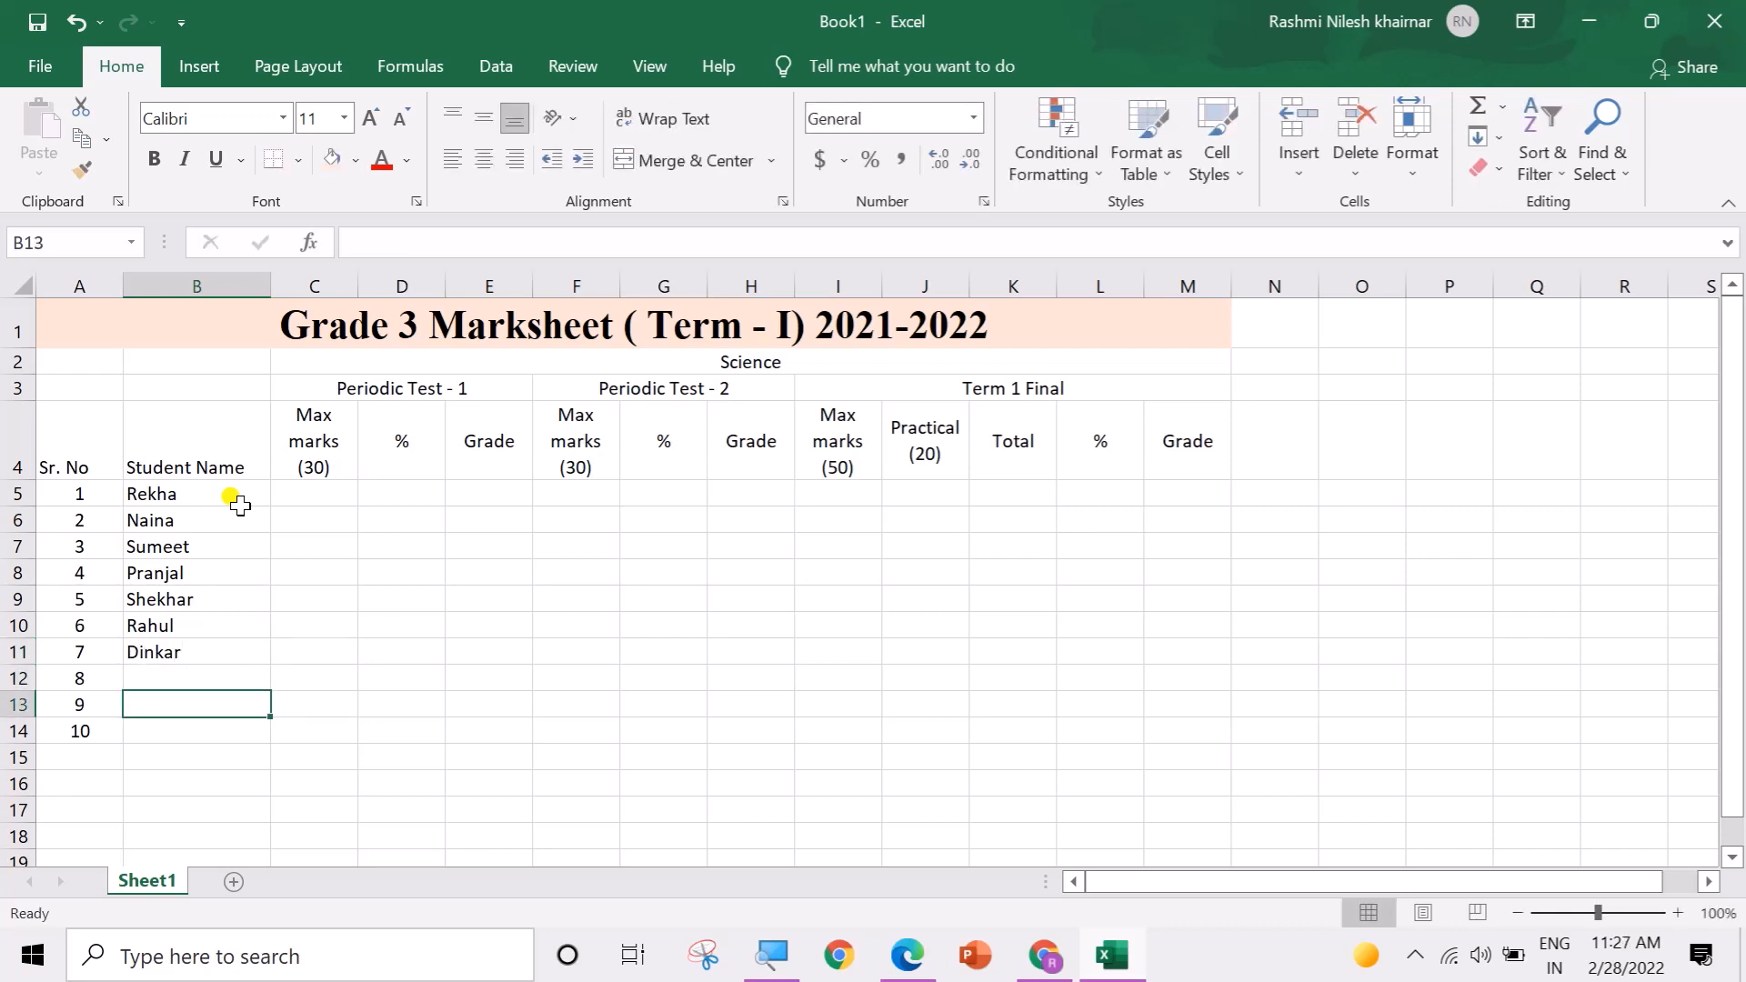
{"action": "key", "text": "Up"}
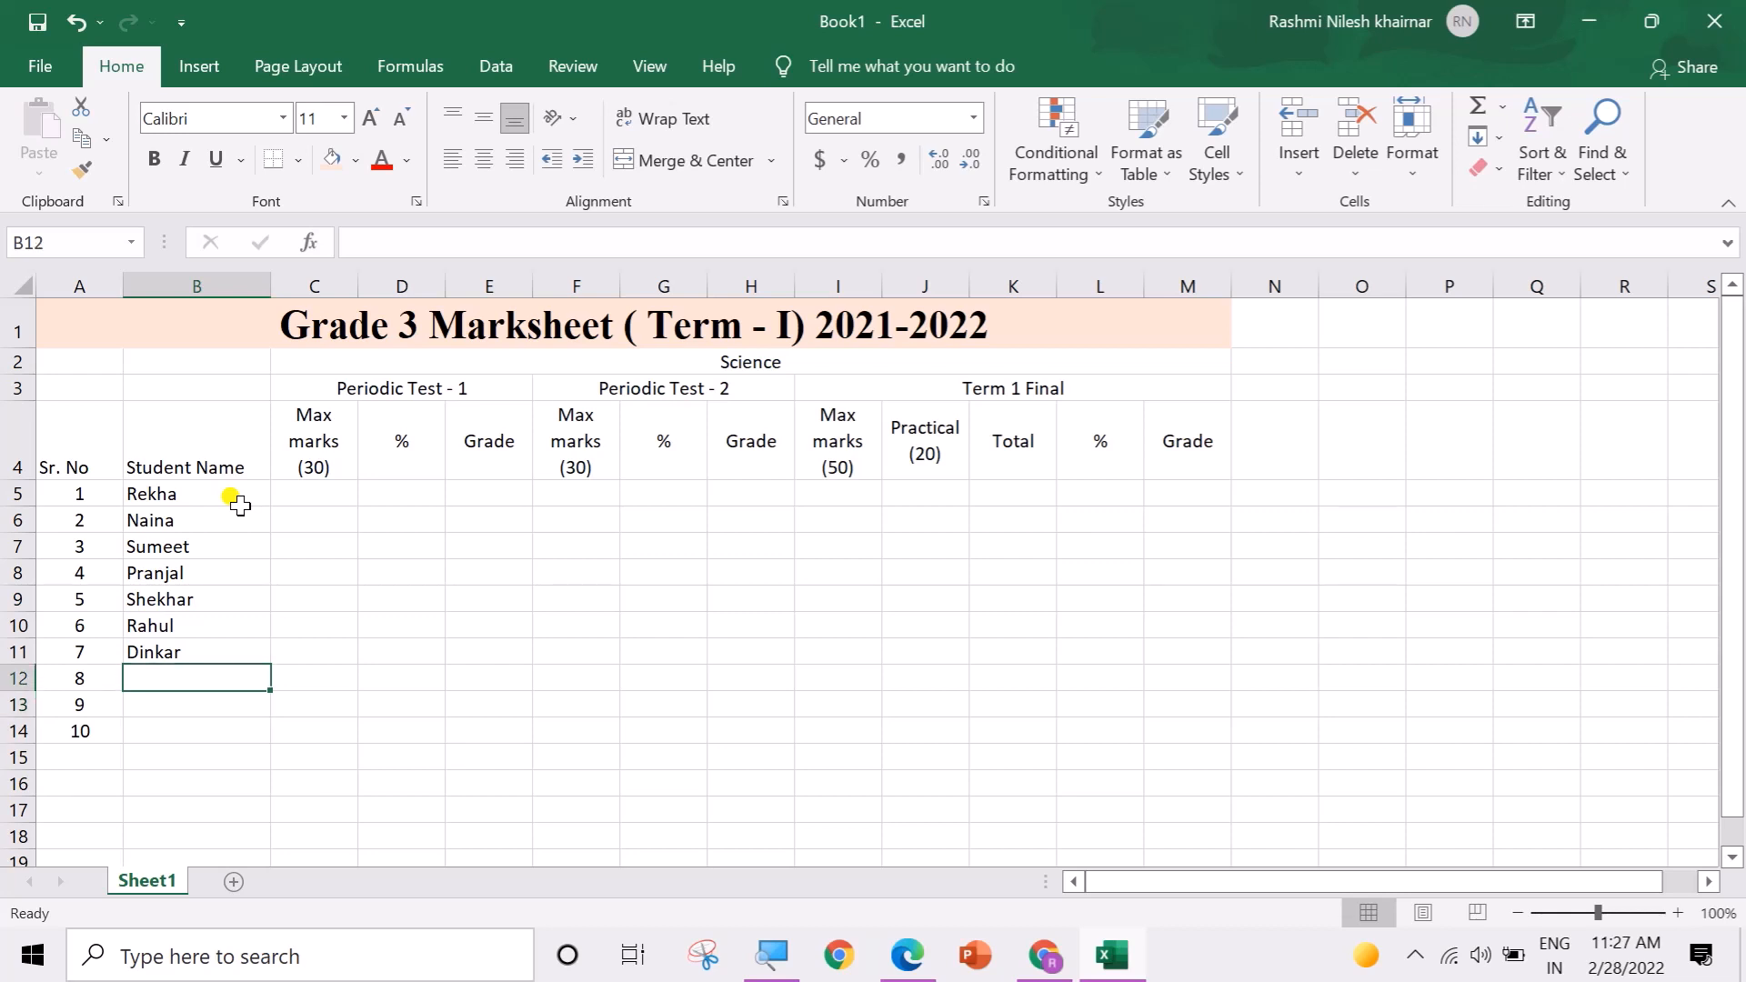
{"action": "type", "text": "Sita"}
{"action": "key", "text": "Return"}
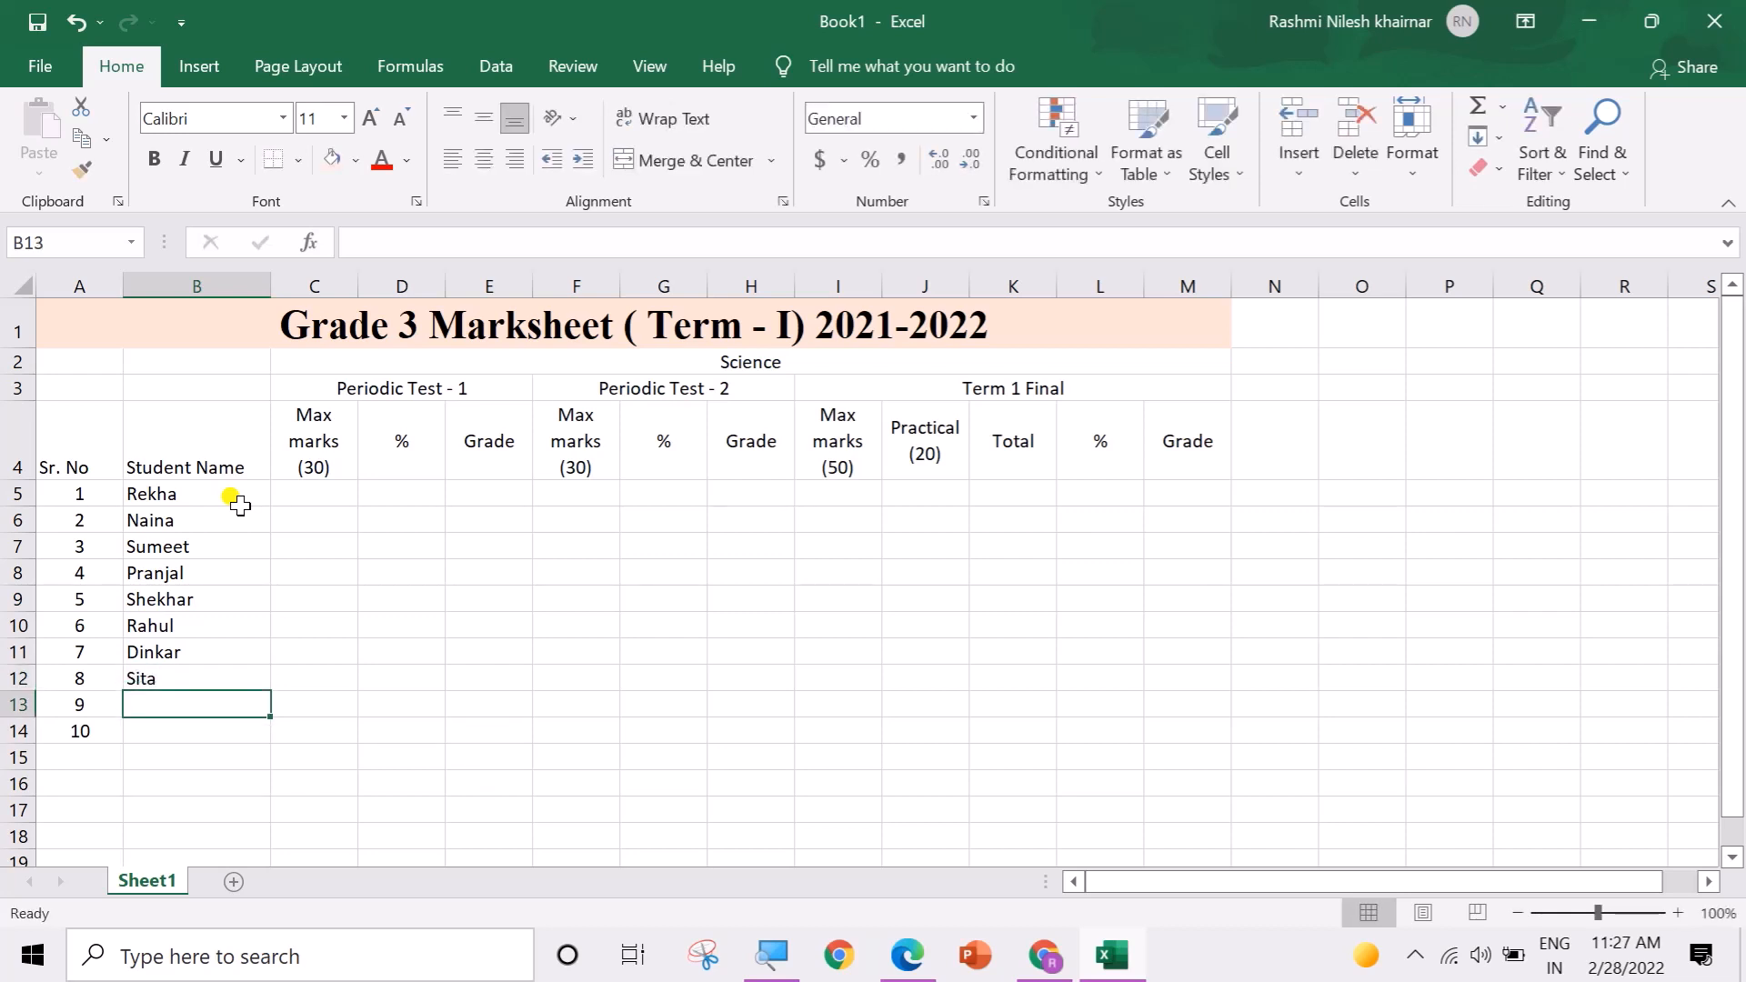
{"action": "type", "text": "Gunjan"}
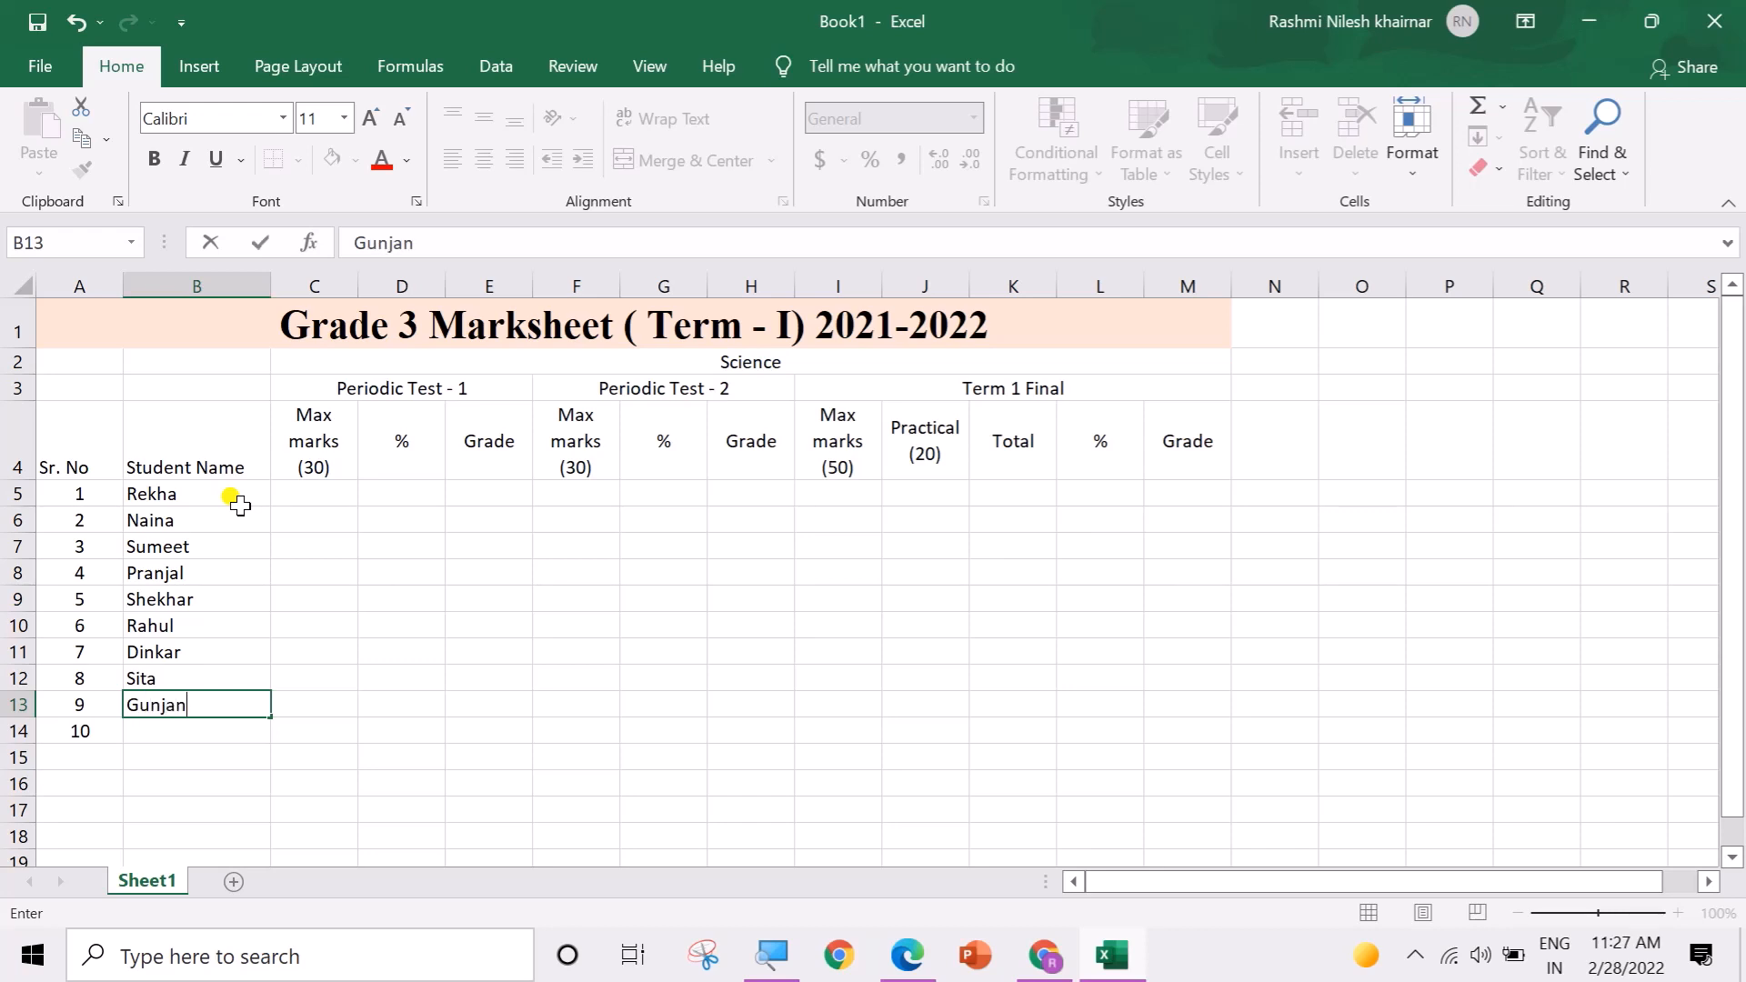
{"action": "key", "text": "Return"}
{"action": "type", "text": "Seema"}
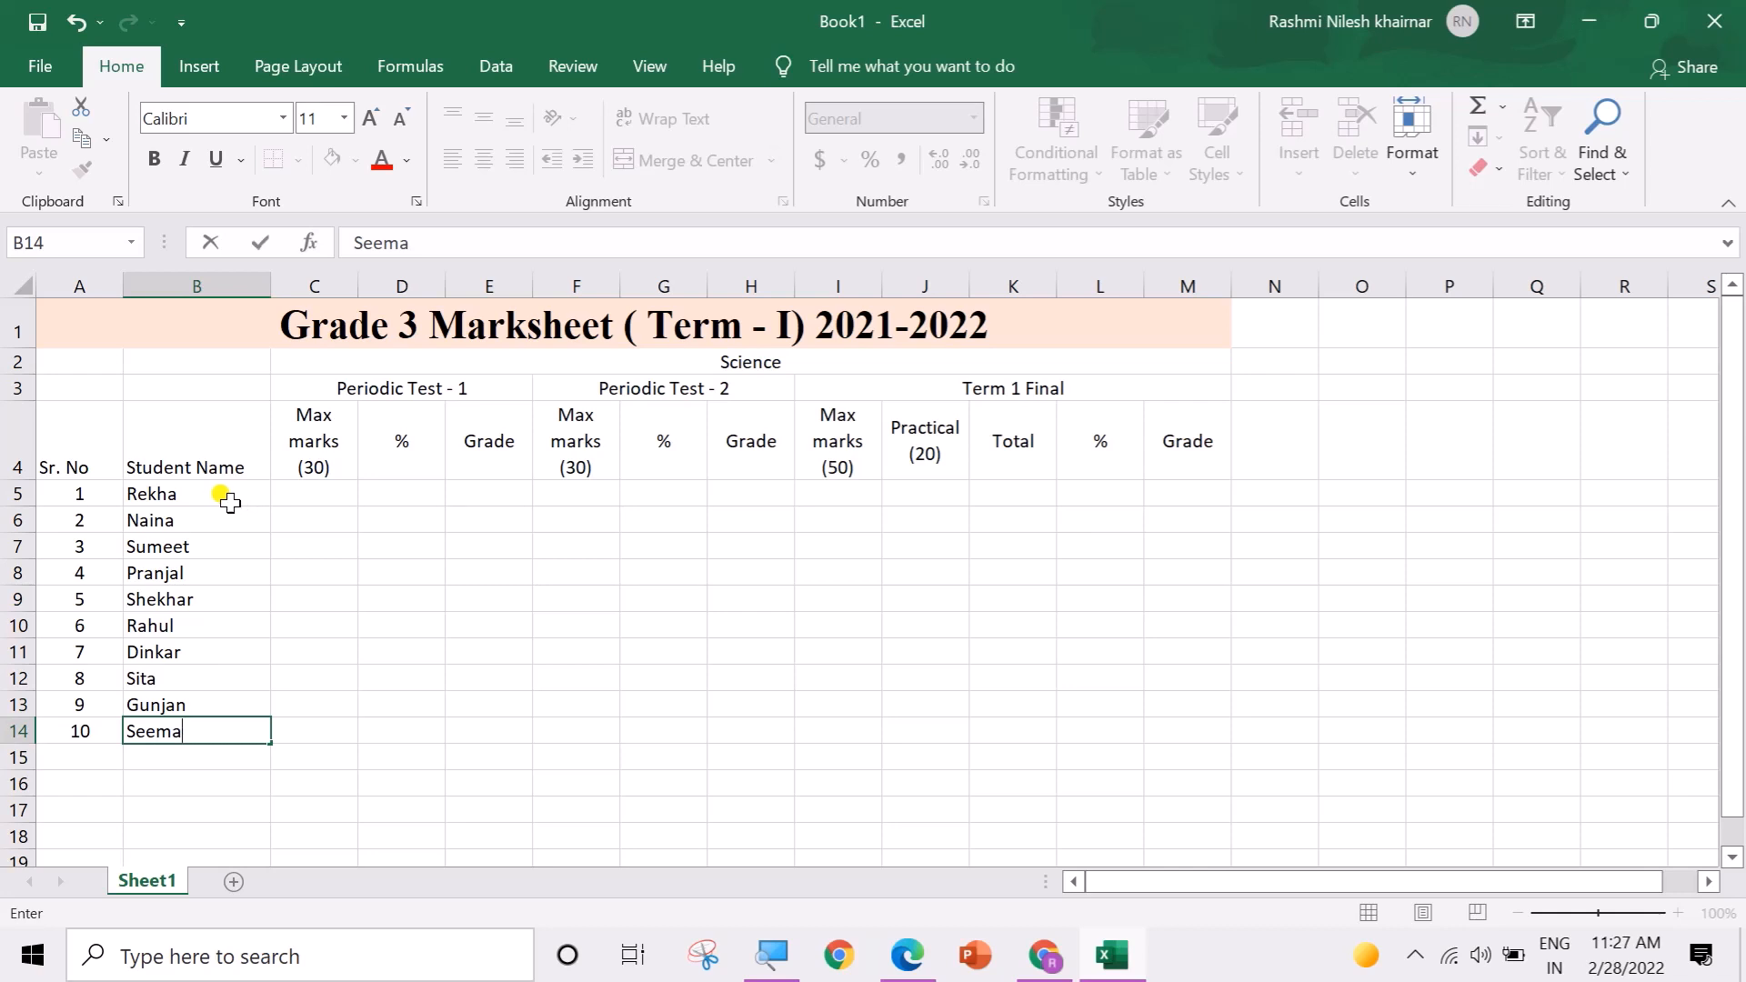
{"action": "left_click_drag", "start_coordinate": [225, 494], "coordinate": [212, 718]}
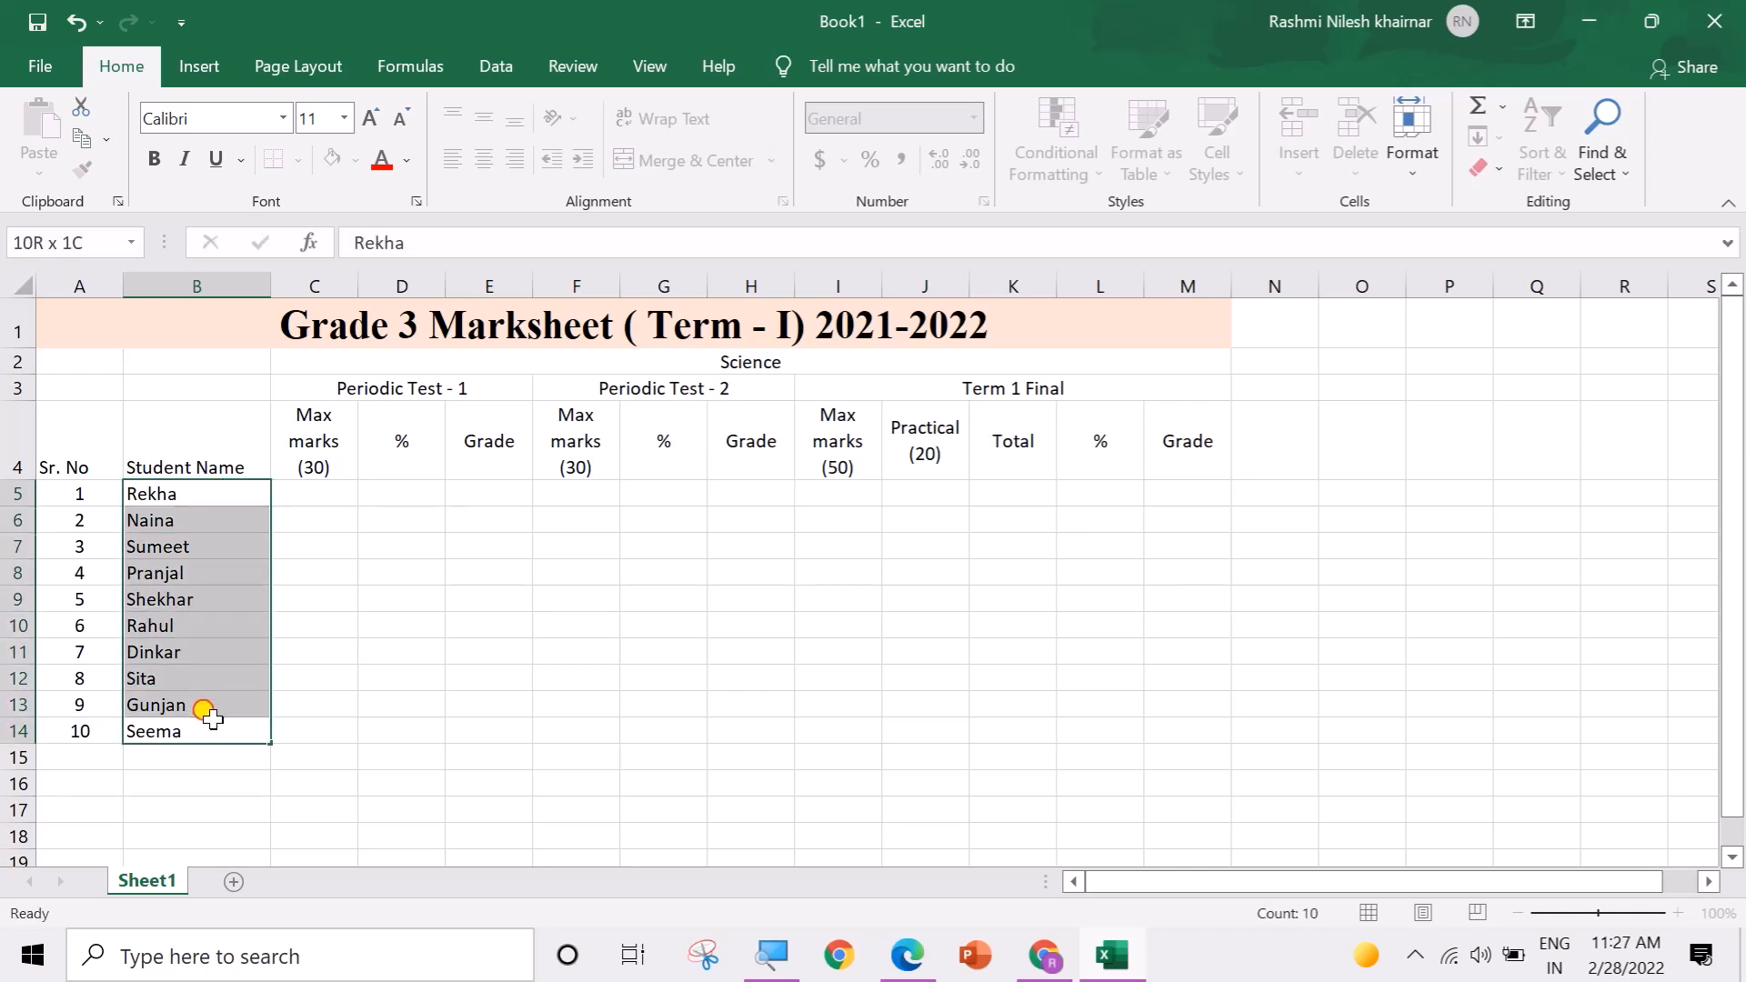
{"action": "left_click", "coordinate": [362, 626]}
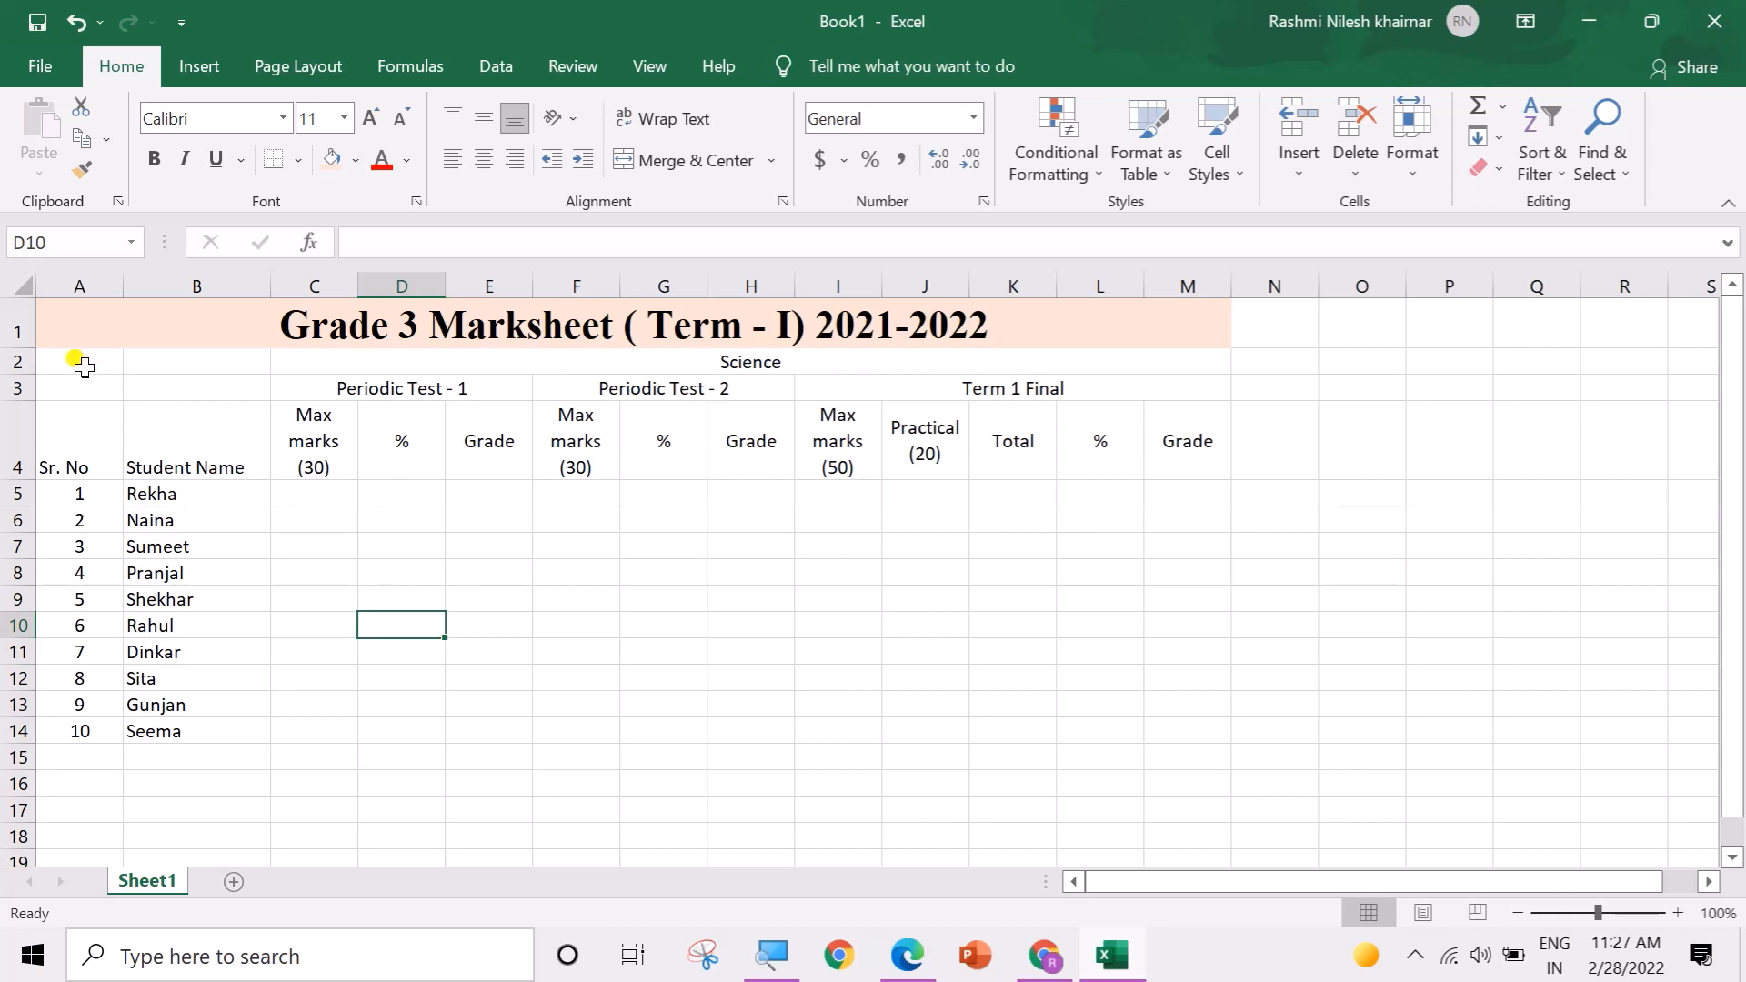
Step: Merge and center the Sr. No heading across A2:A4 and Student Name across B2:B4, and middle-align both vertically
{"action": "left_click_drag", "start_coordinate": [84, 364], "coordinate": [369, 360]}
{"action": "left_click", "coordinate": [368, 519]}
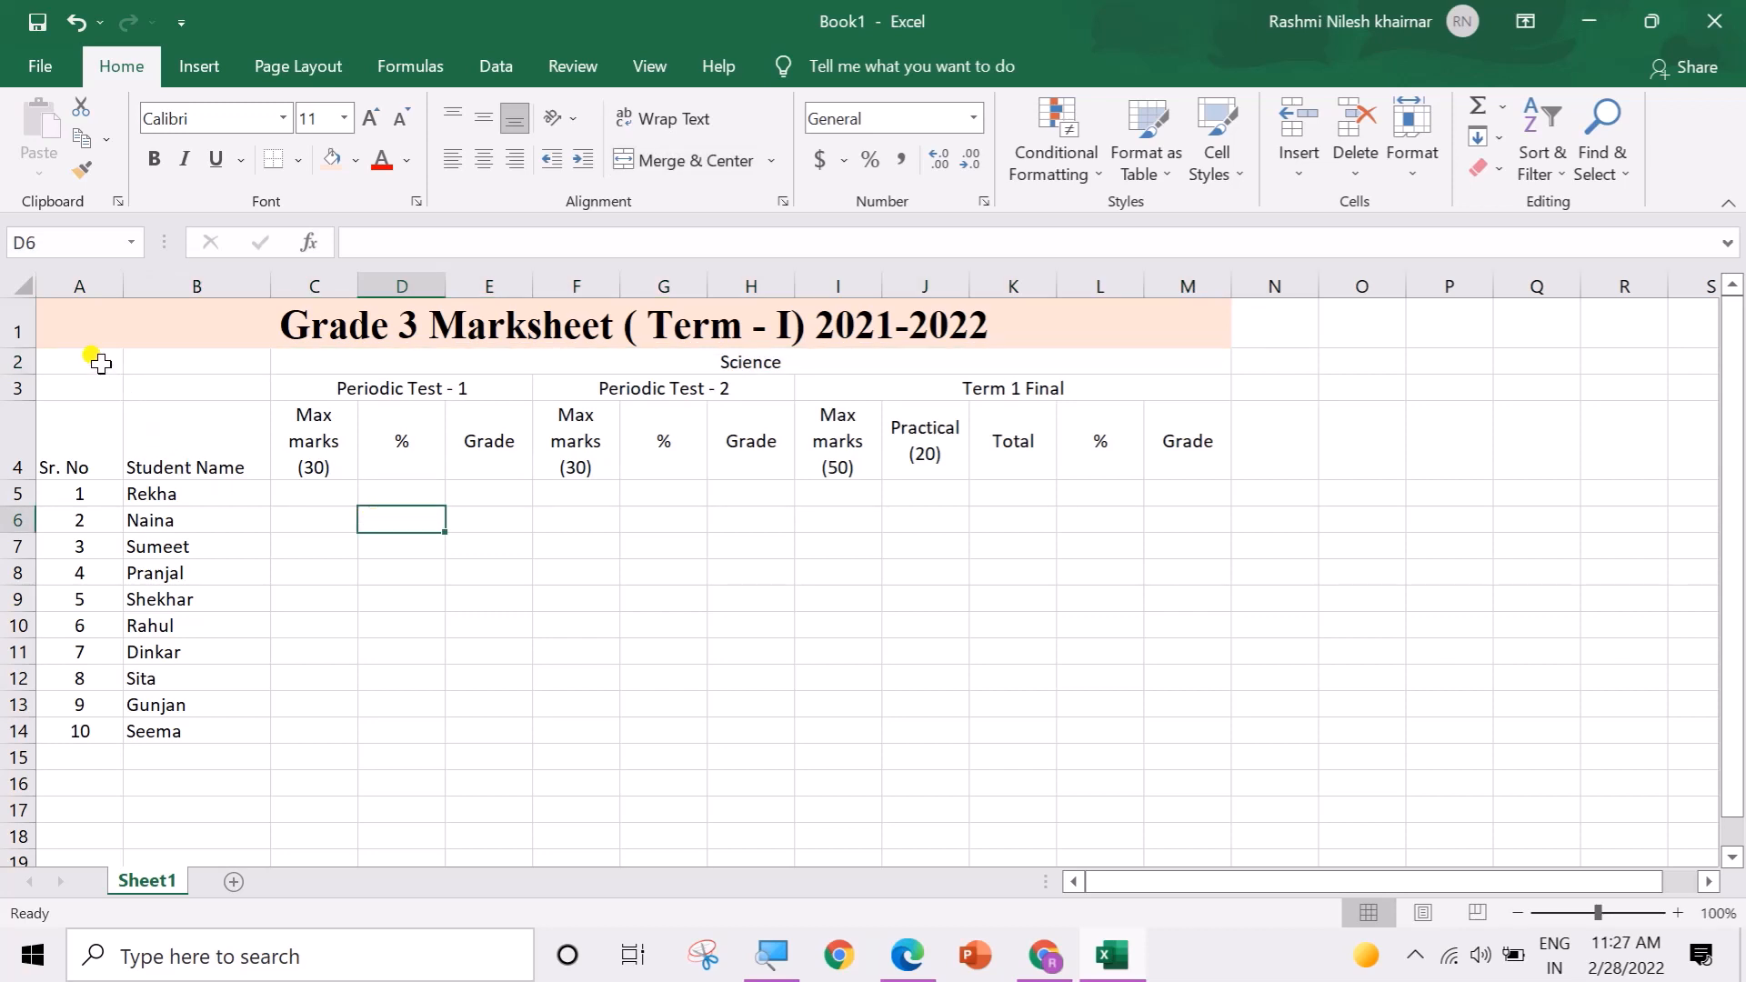
{"action": "left_click_drag", "start_coordinate": [100, 362], "coordinate": [98, 411]}
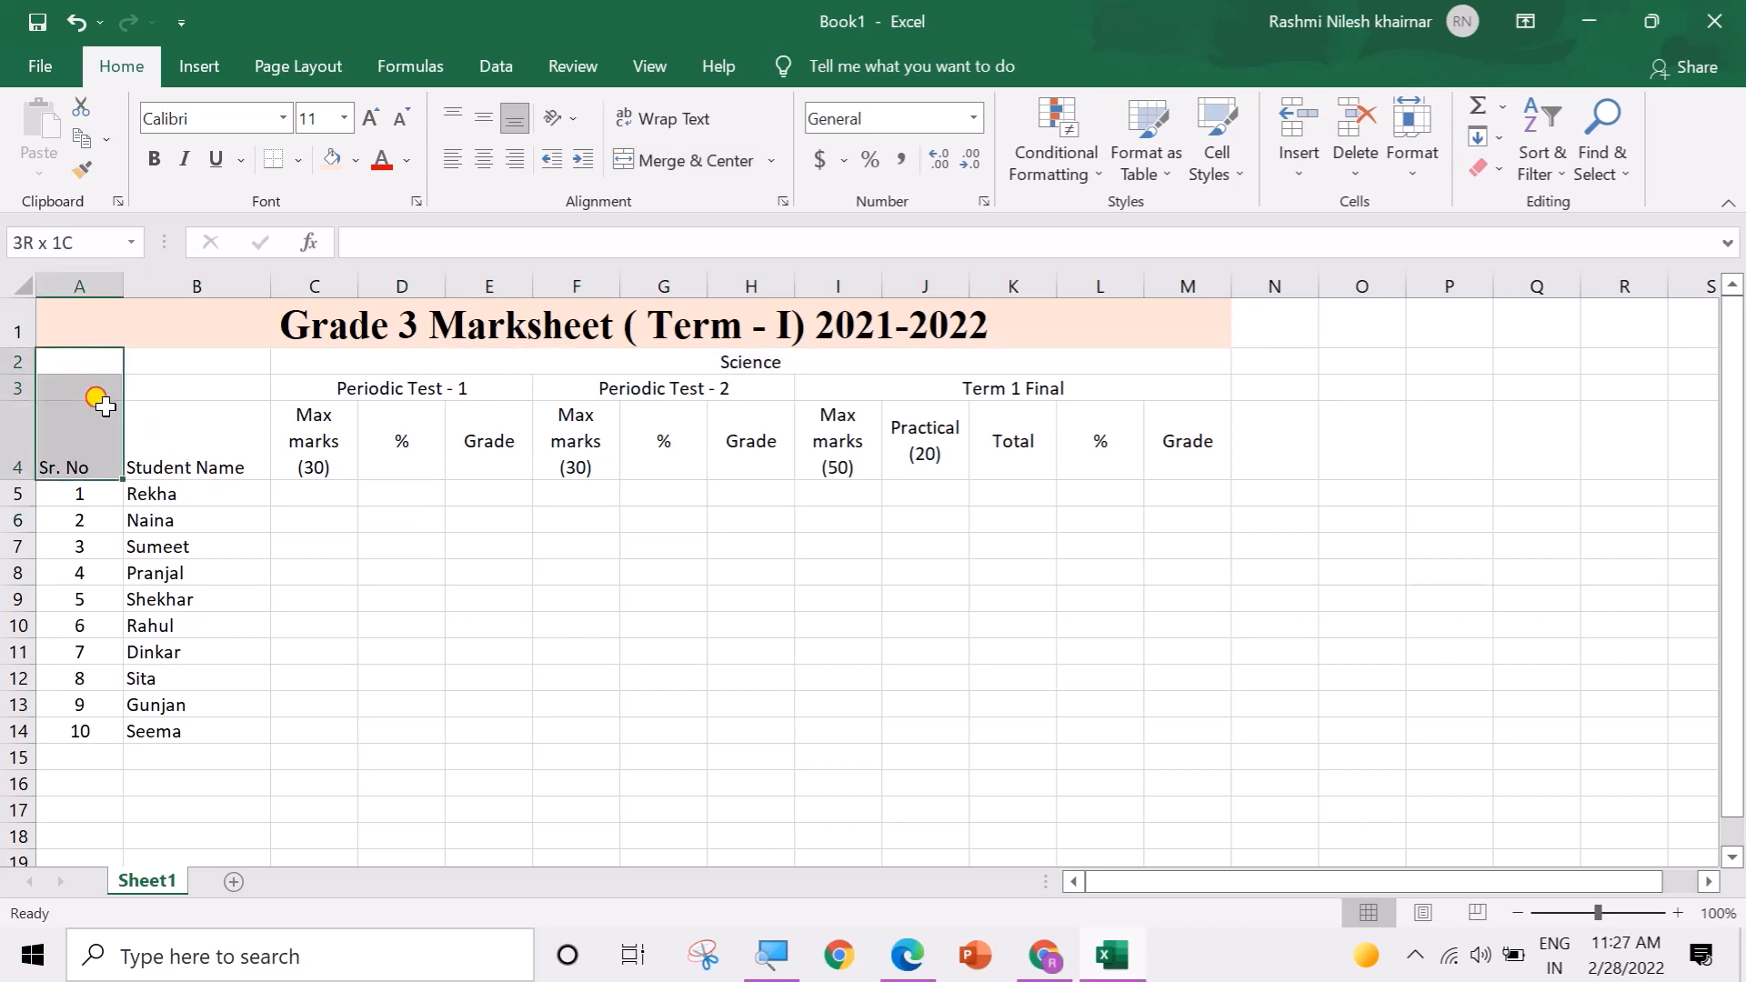
{"action": "left_click", "coordinate": [708, 171]}
{"action": "left_click_drag", "start_coordinate": [232, 362], "coordinate": [229, 425]}
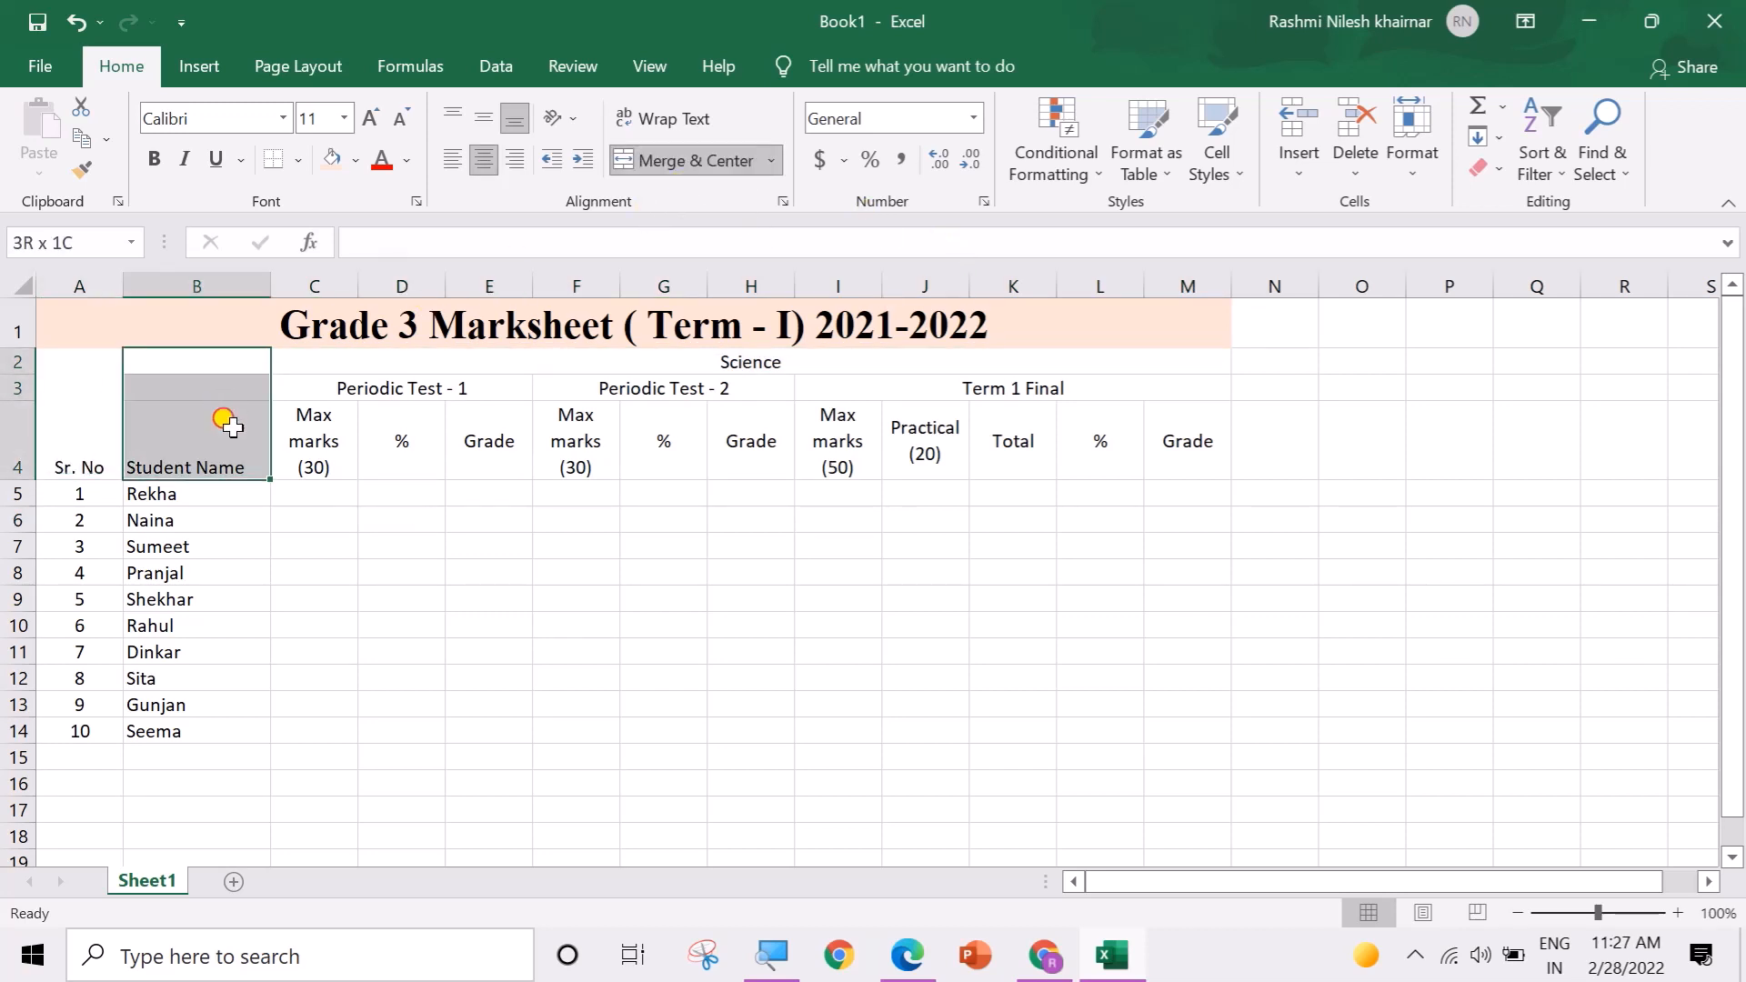
{"action": "left_click", "coordinate": [669, 168]}
{"action": "left_click_drag", "start_coordinate": [85, 401], "coordinate": [138, 403]}
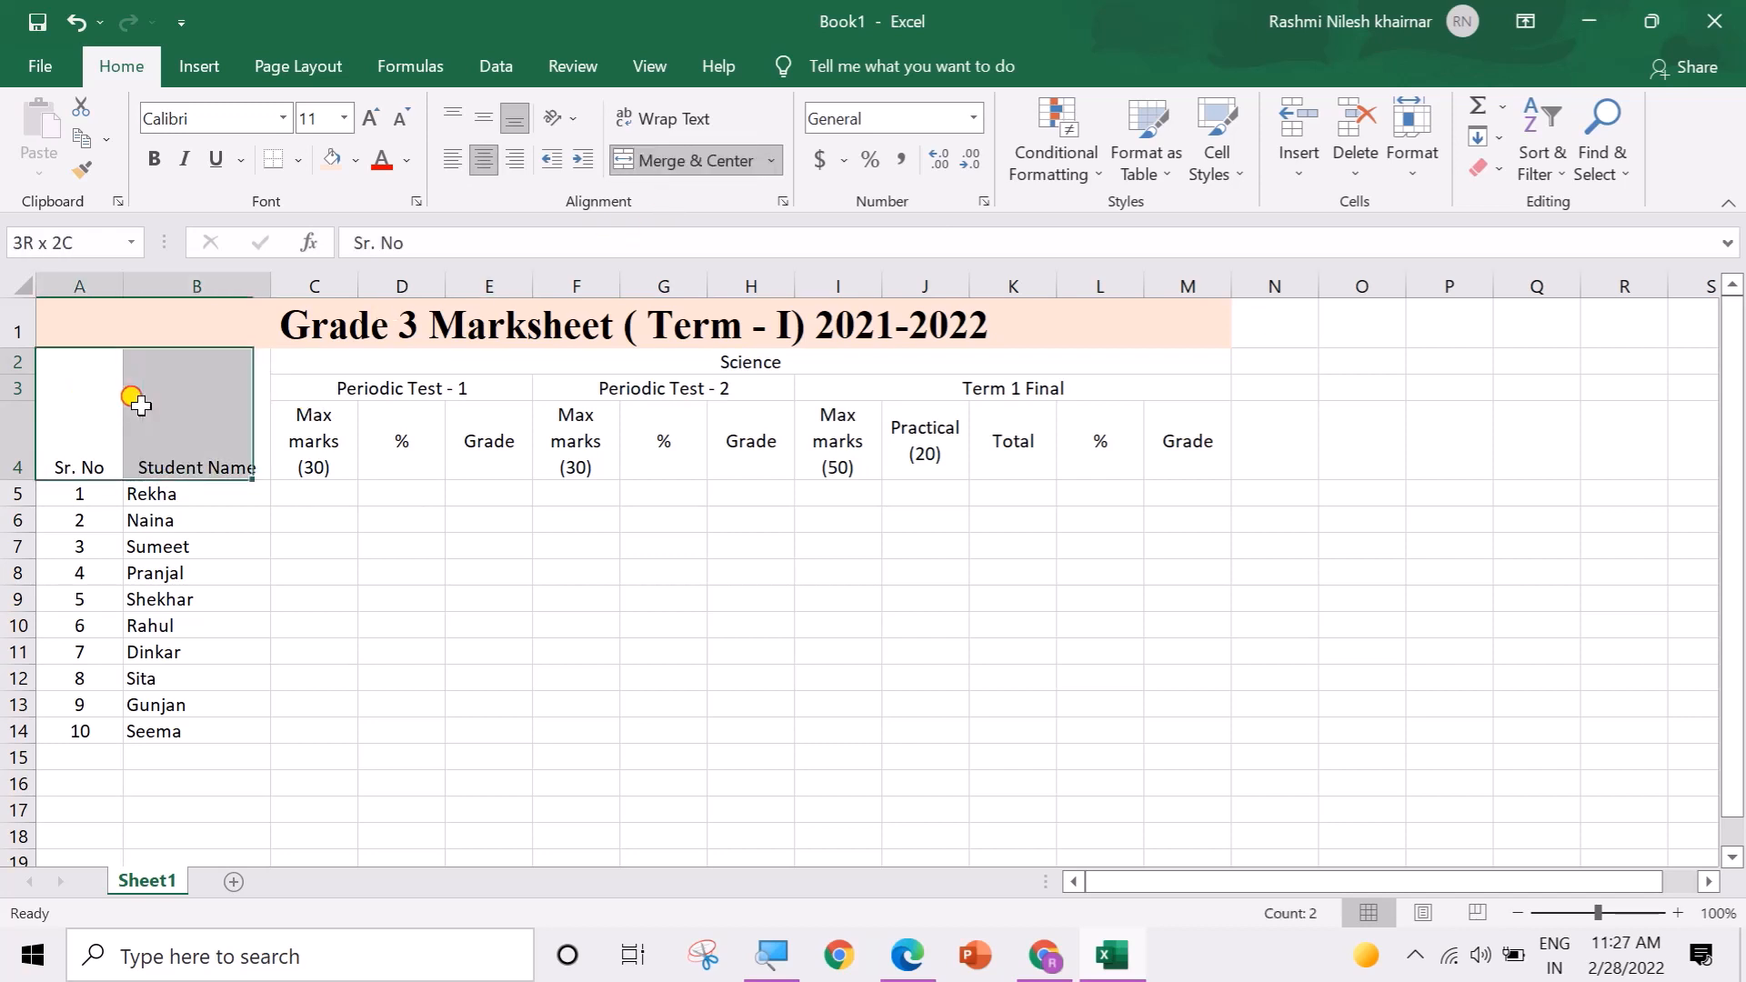
{"action": "left_click", "coordinate": [483, 118]}
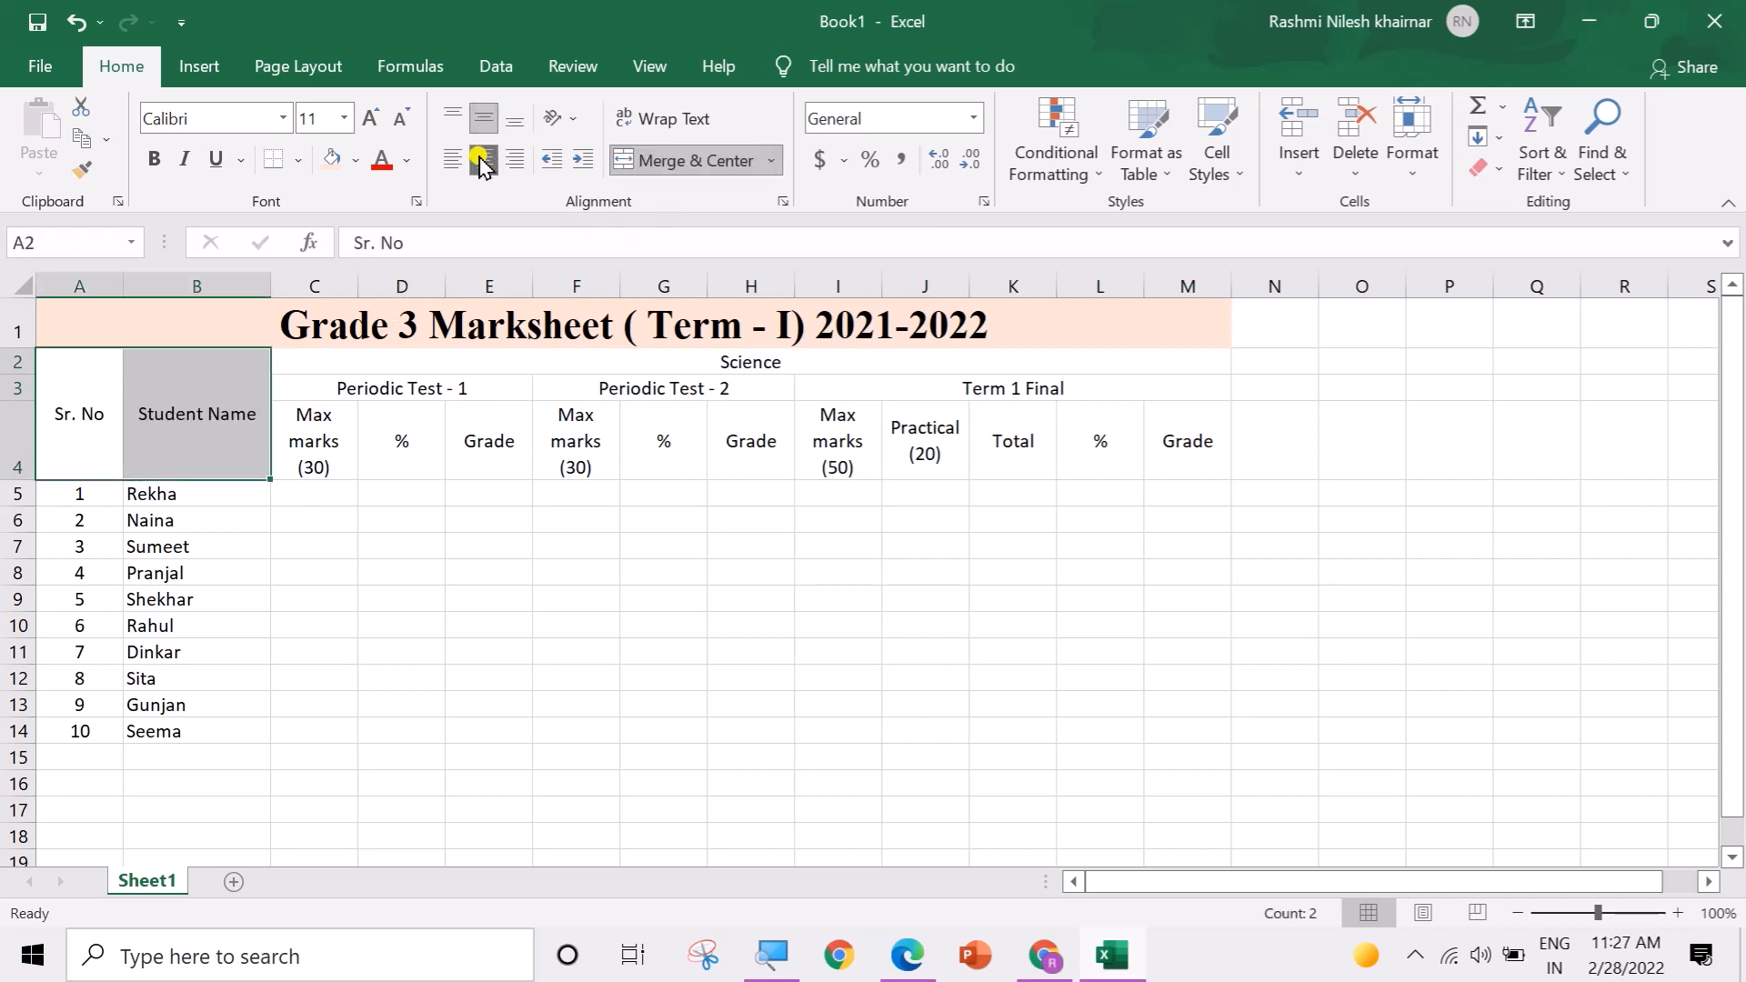
{"action": "left_click", "coordinate": [449, 624]}
Step: Apply all borders to the marksheet table A2:M14
{"action": "left_click_drag", "start_coordinate": [93, 419], "coordinate": [745, 734]}
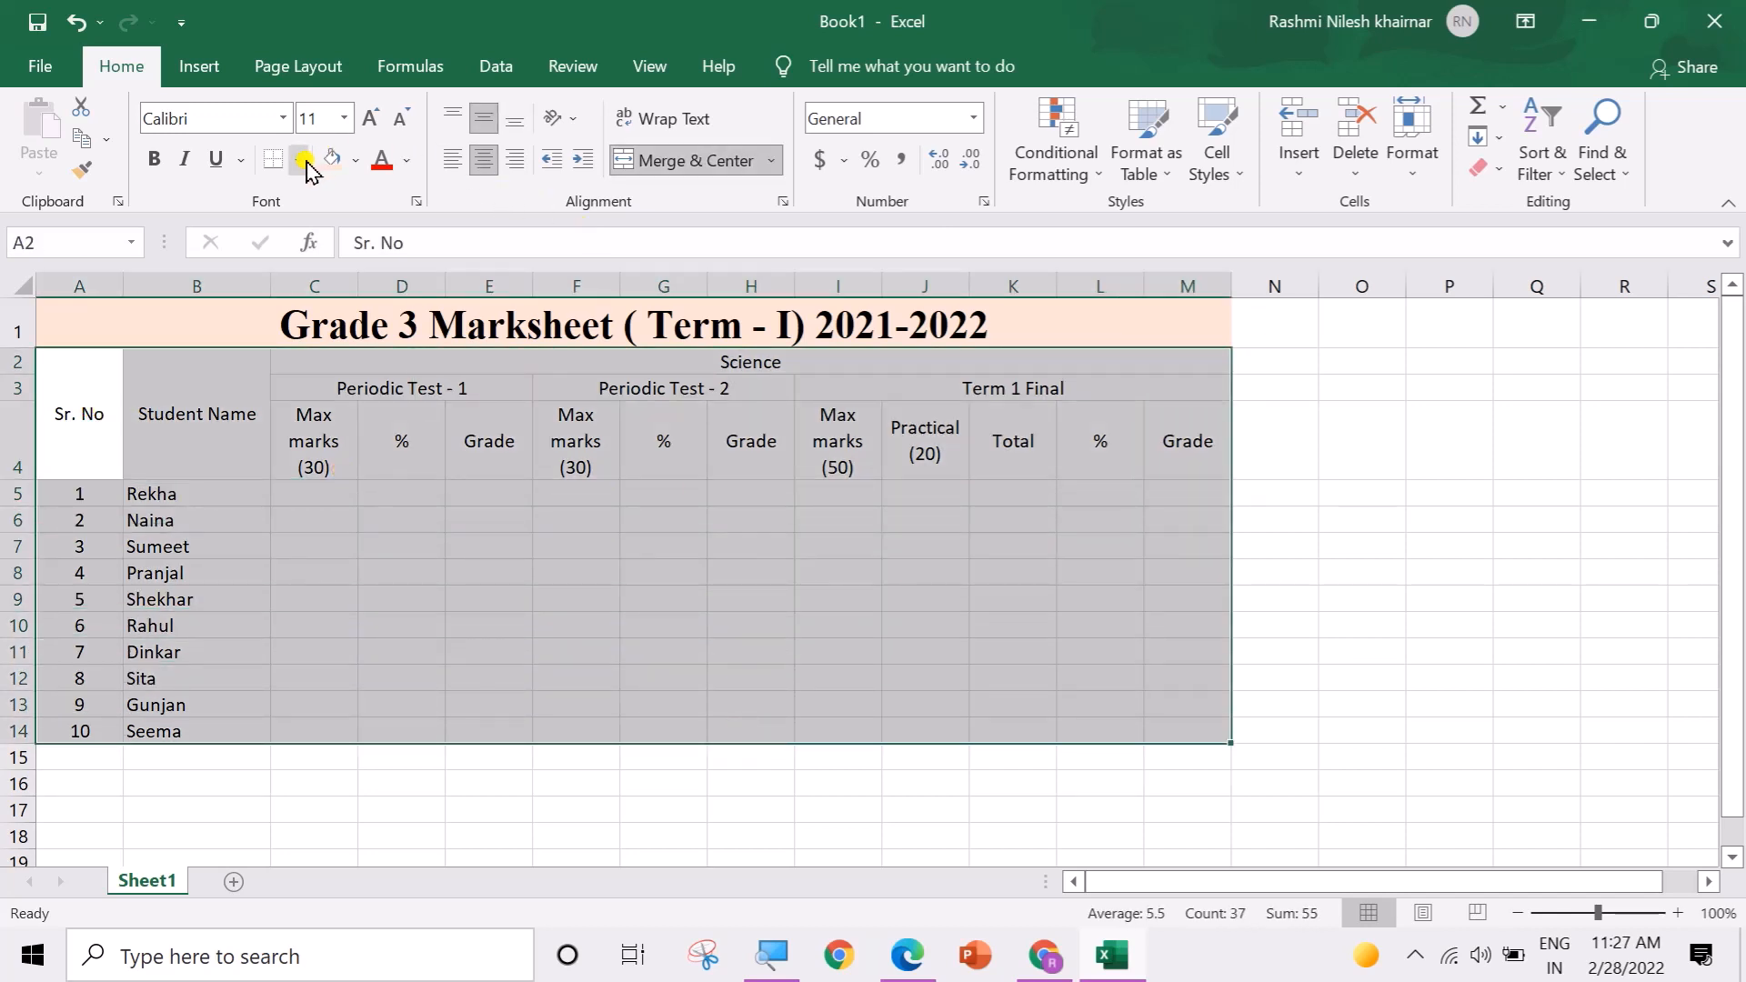
{"action": "left_click", "coordinate": [303, 162]}
{"action": "left_click", "coordinate": [320, 400]}
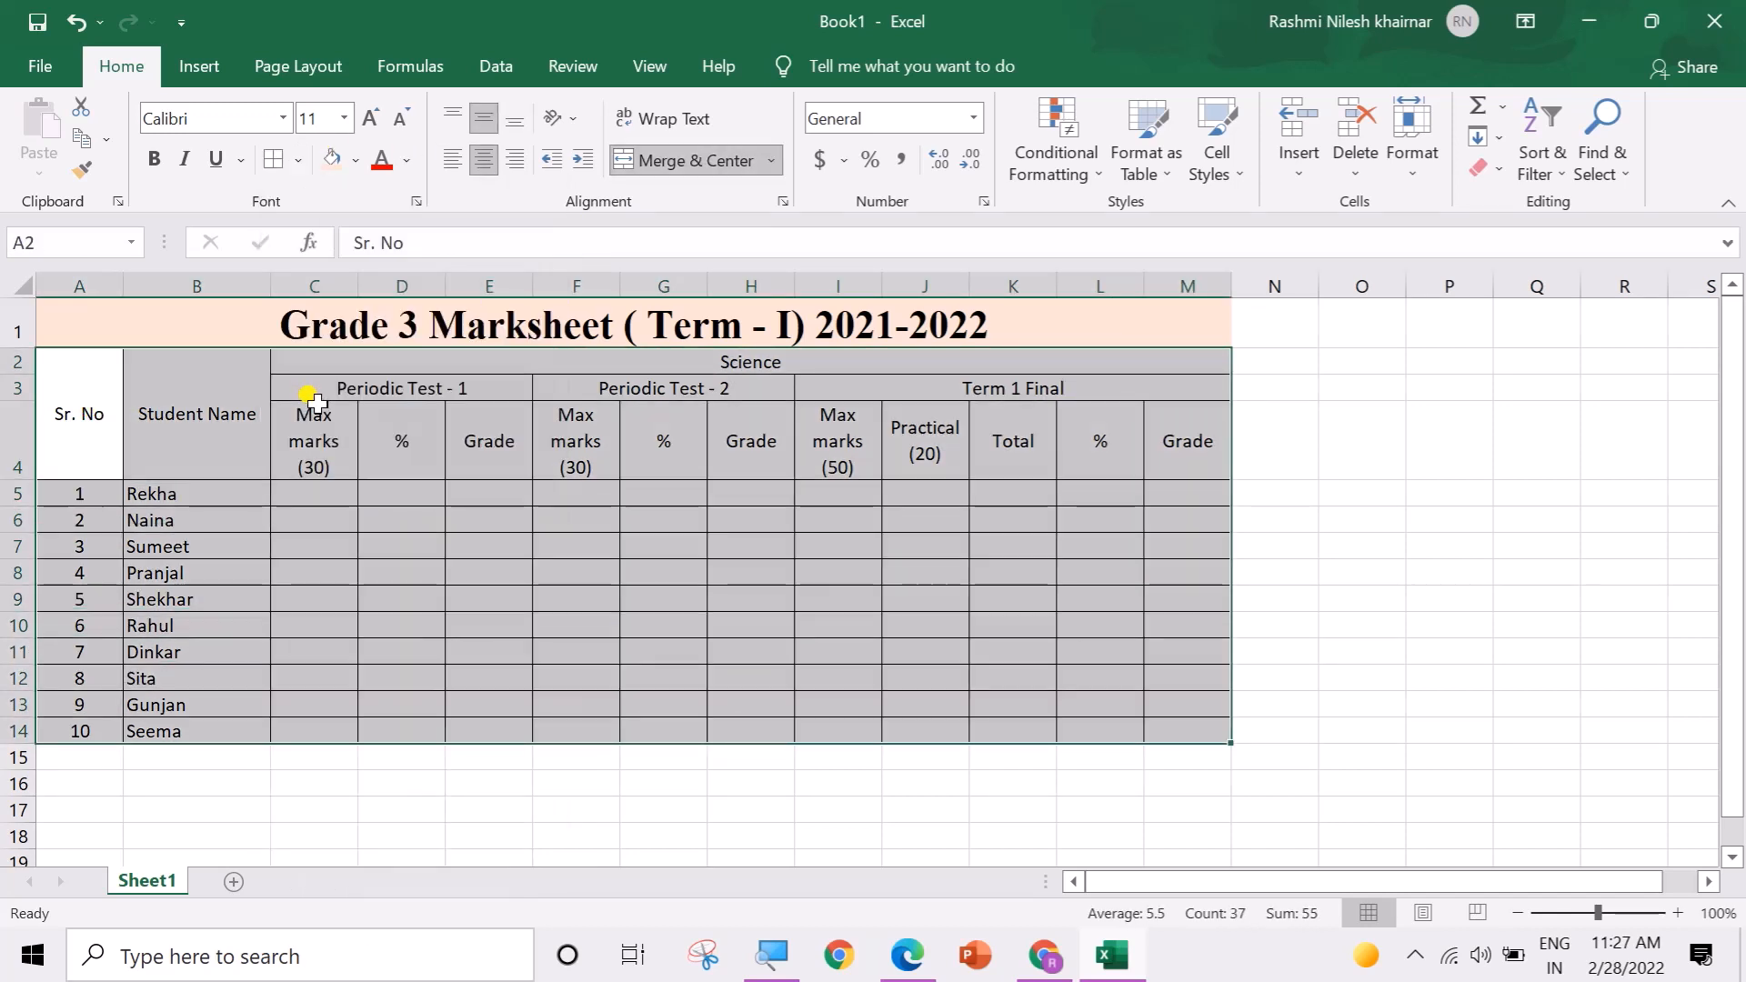
Step: Set the font size of the table A2:M14 to 14 and widen column B to fit the Student Name heading
{"action": "left_click", "coordinate": [368, 121]}
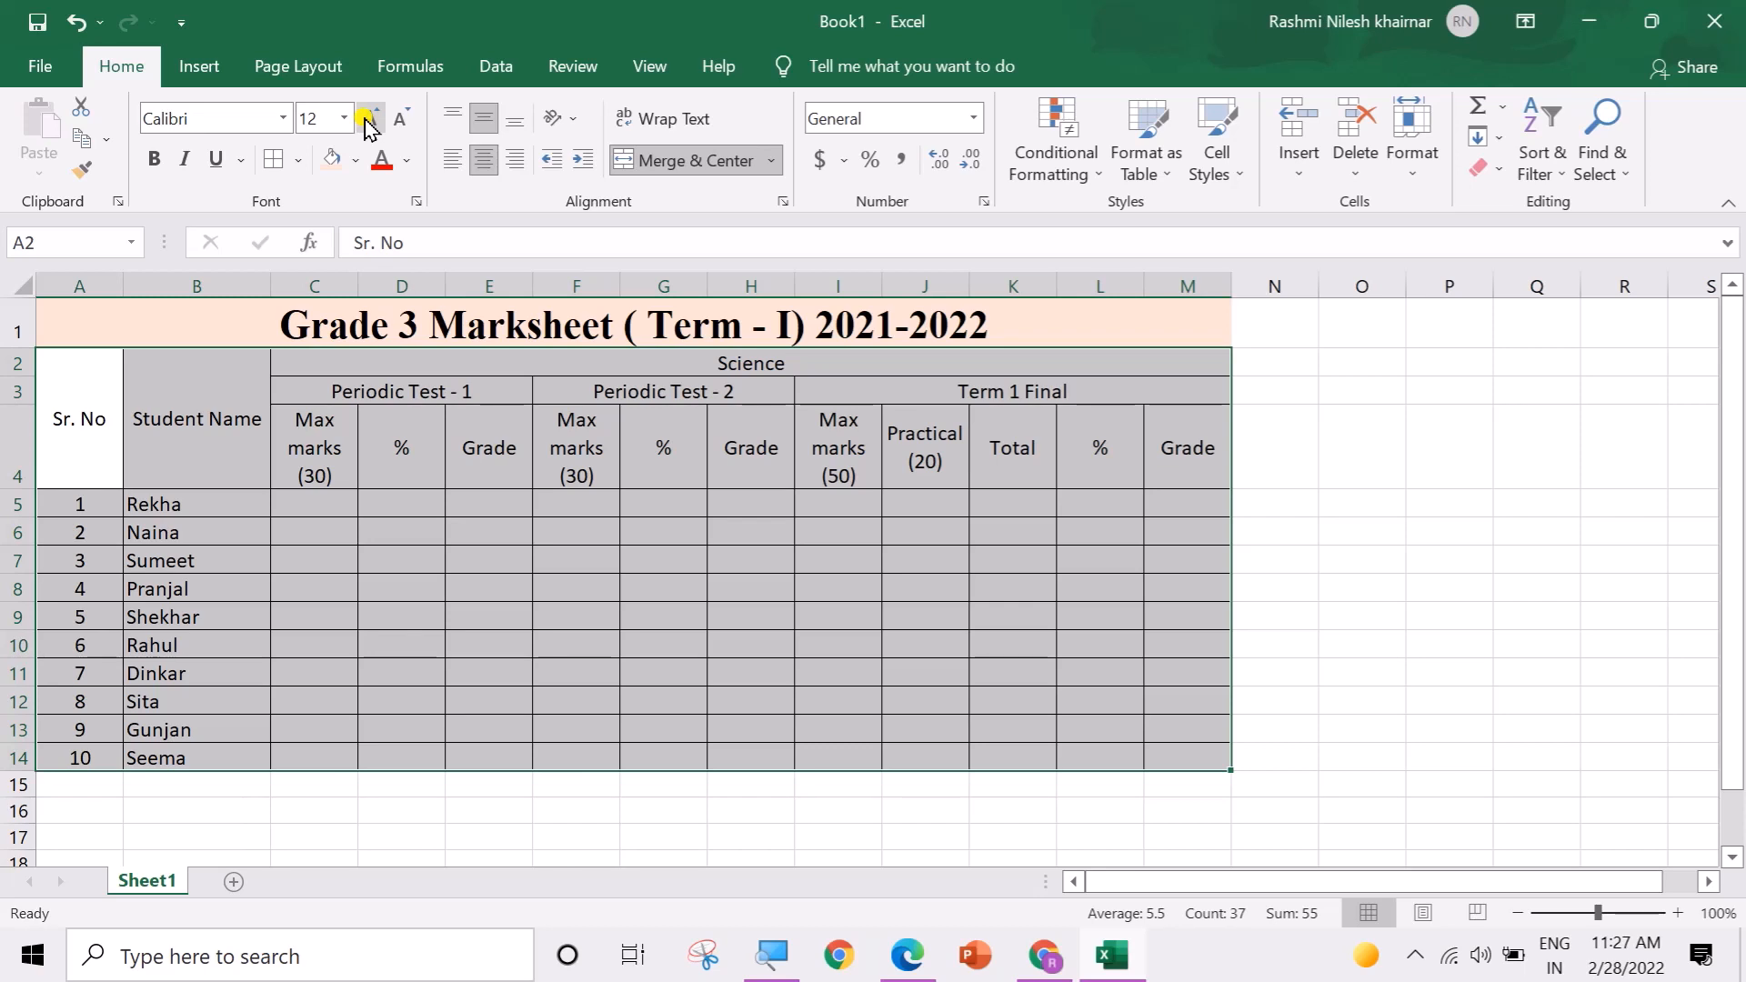
{"action": "left_click", "coordinate": [368, 121]}
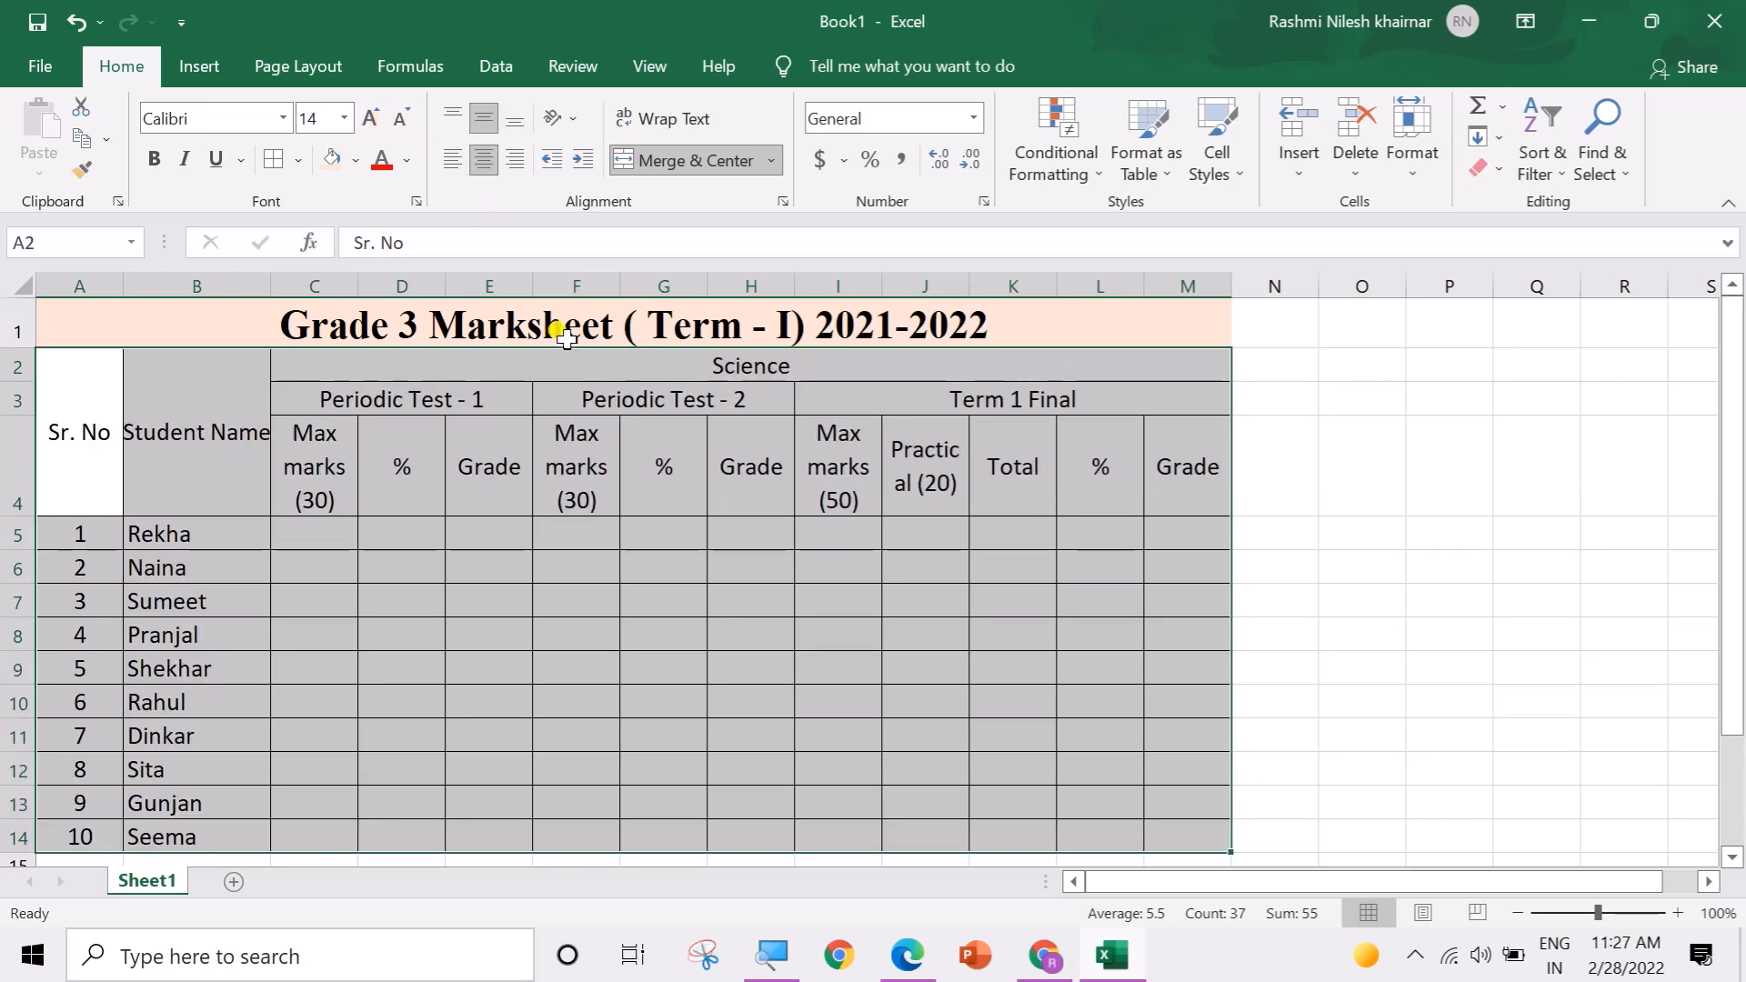
{"action": "left_click", "coordinate": [929, 571]}
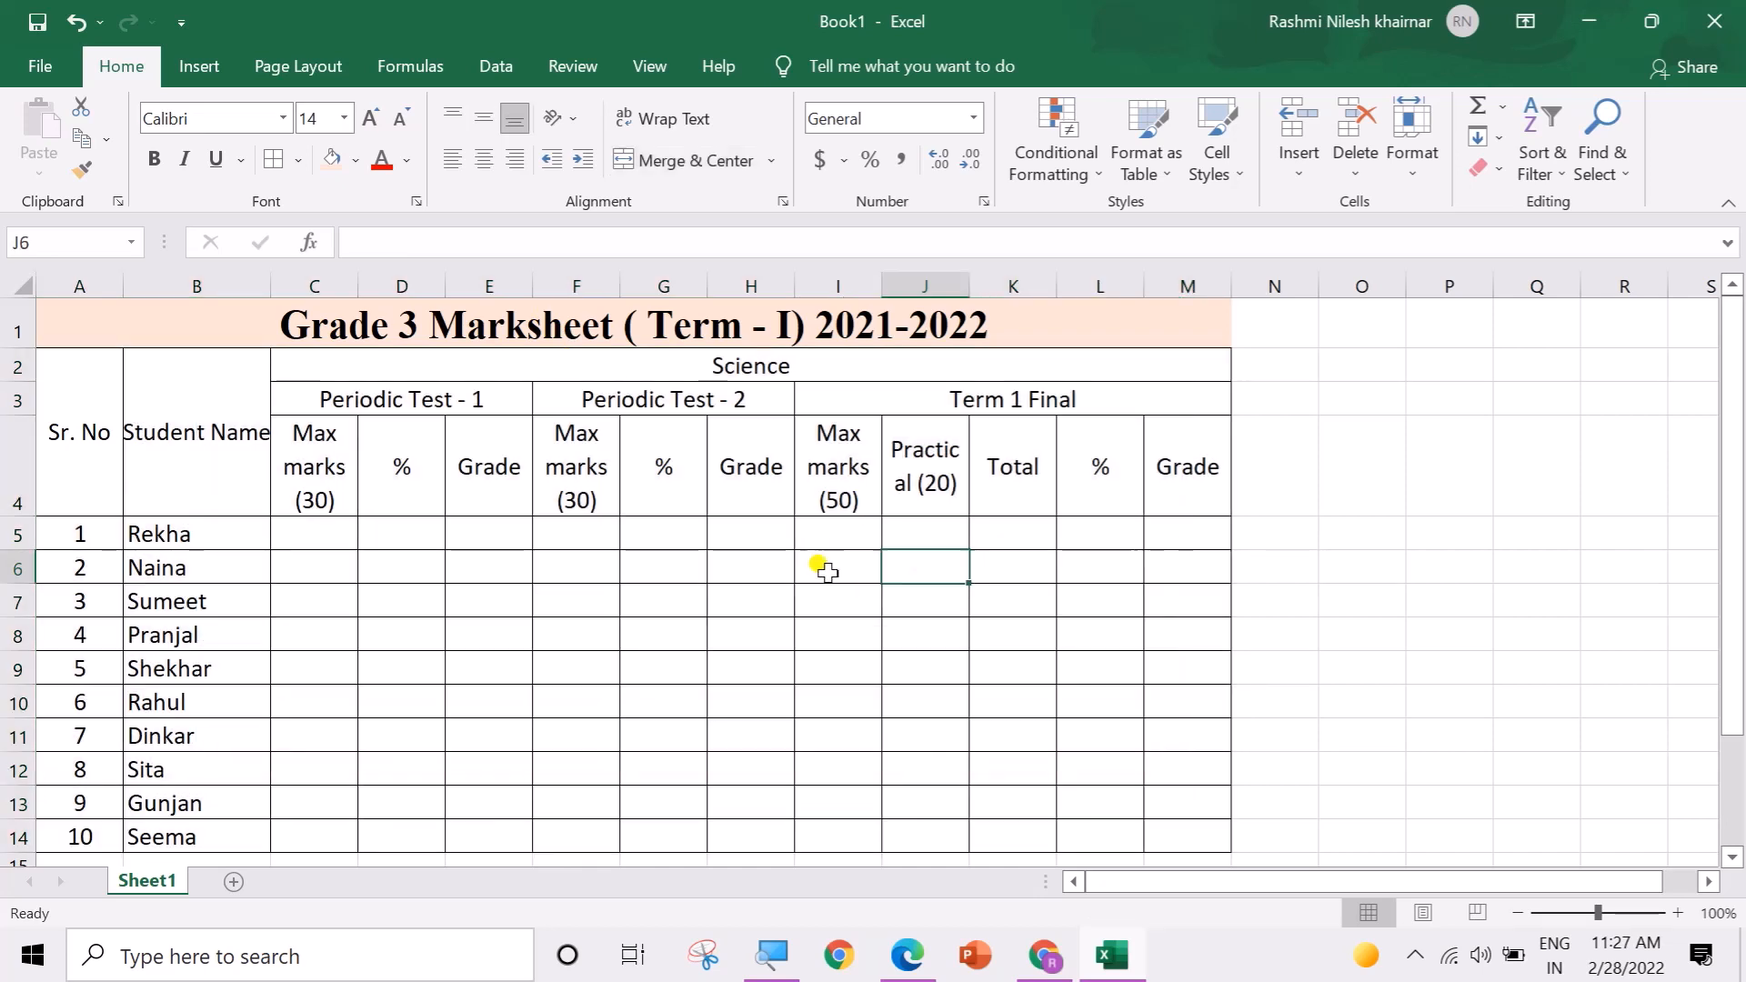
{"action": "left_click_drag", "start_coordinate": [270, 287], "coordinate": [303, 293]}
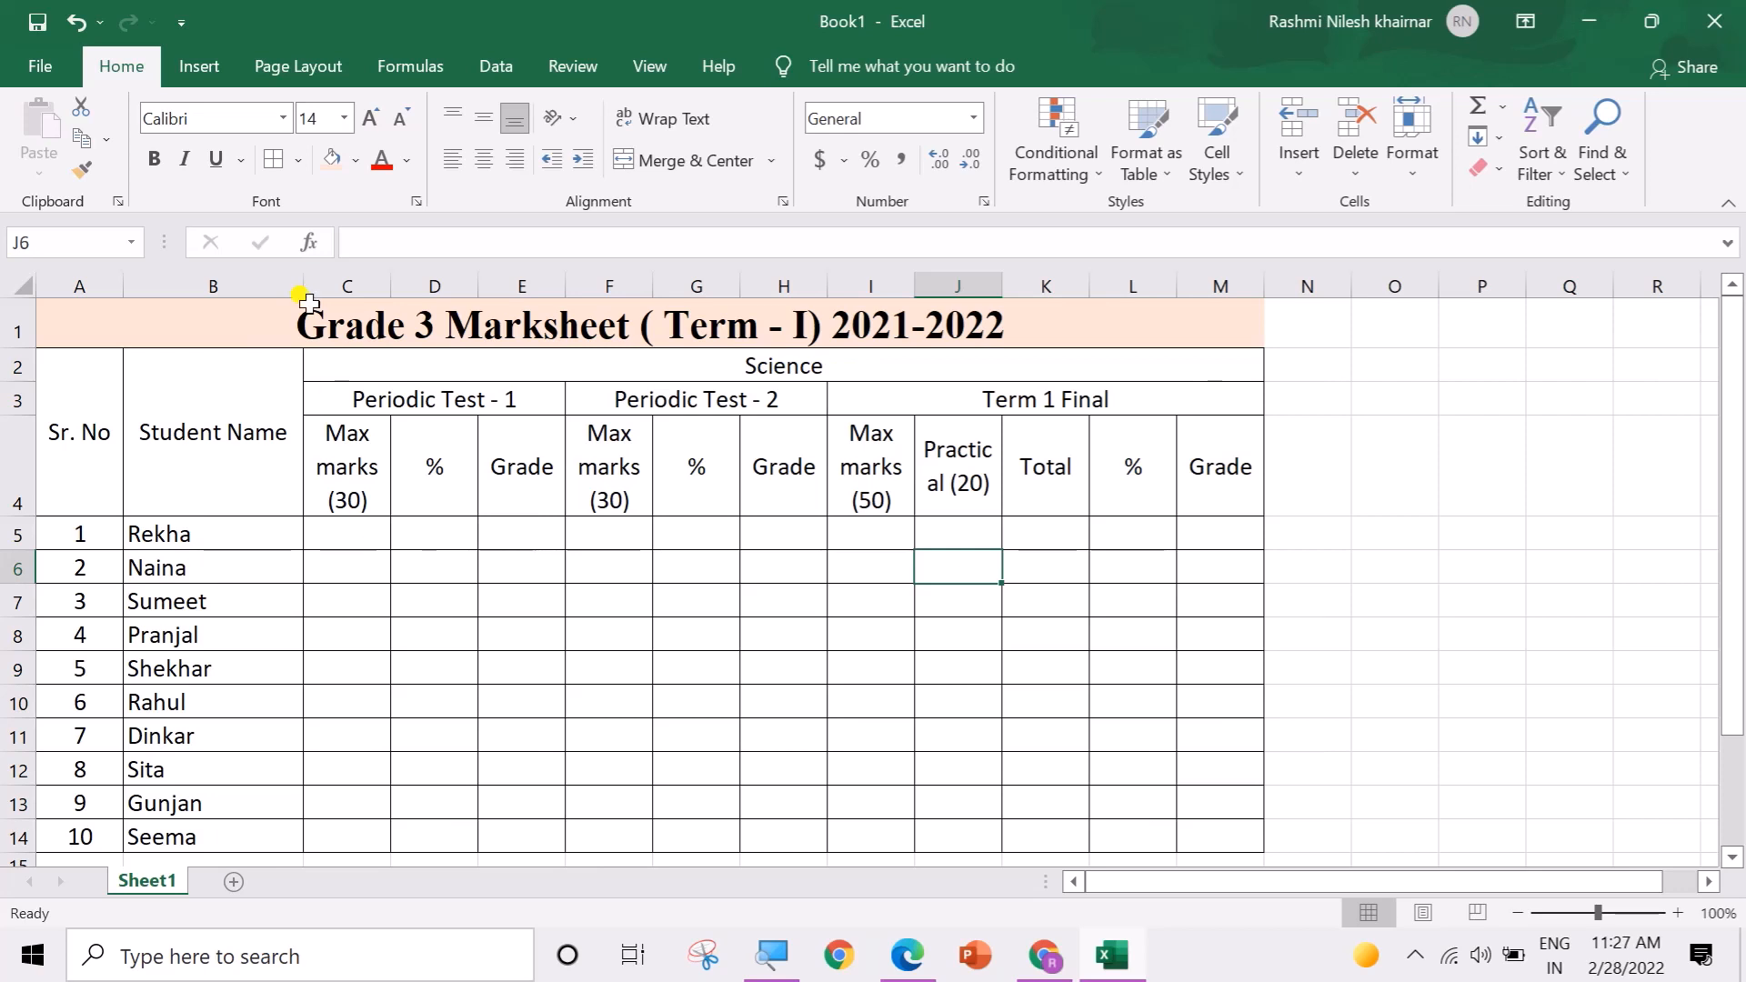
Step: Format the Science heading in row 2 in bold at size 18 with a light green fill
{"action": "left_click", "coordinate": [368, 452]}
{"action": "left_click", "coordinate": [401, 371]}
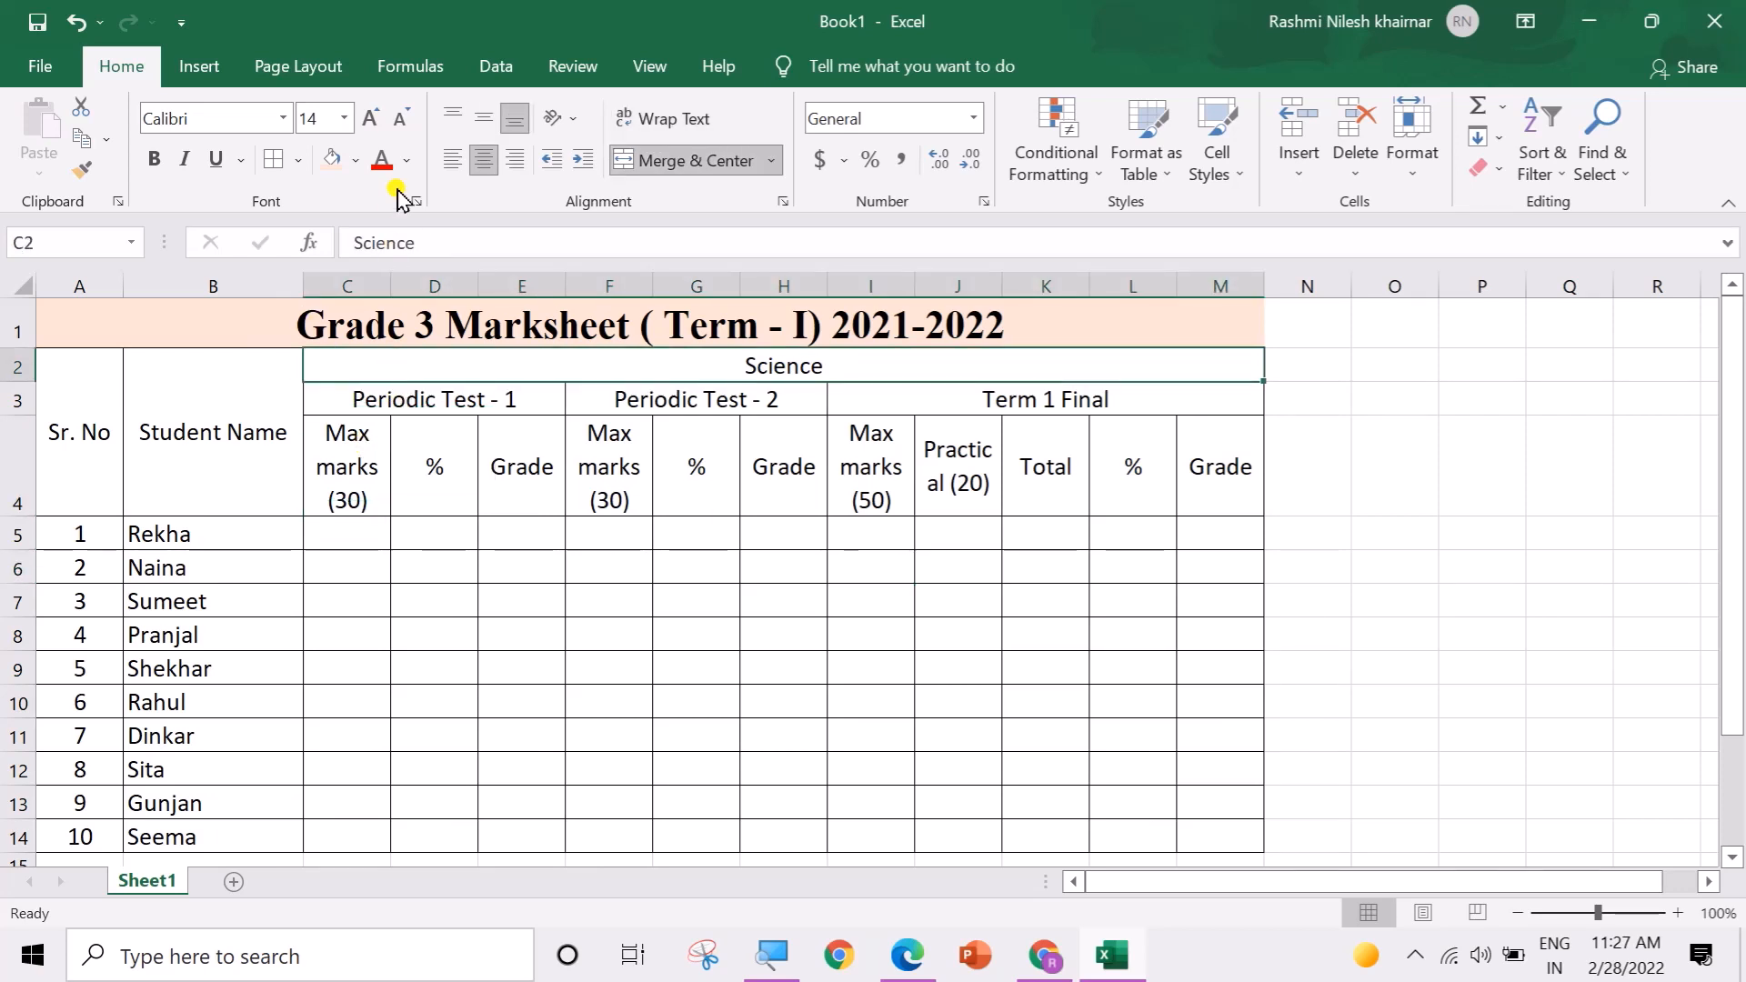
{"action": "left_click", "coordinate": [372, 120]}
{"action": "left_click", "coordinate": [374, 121]}
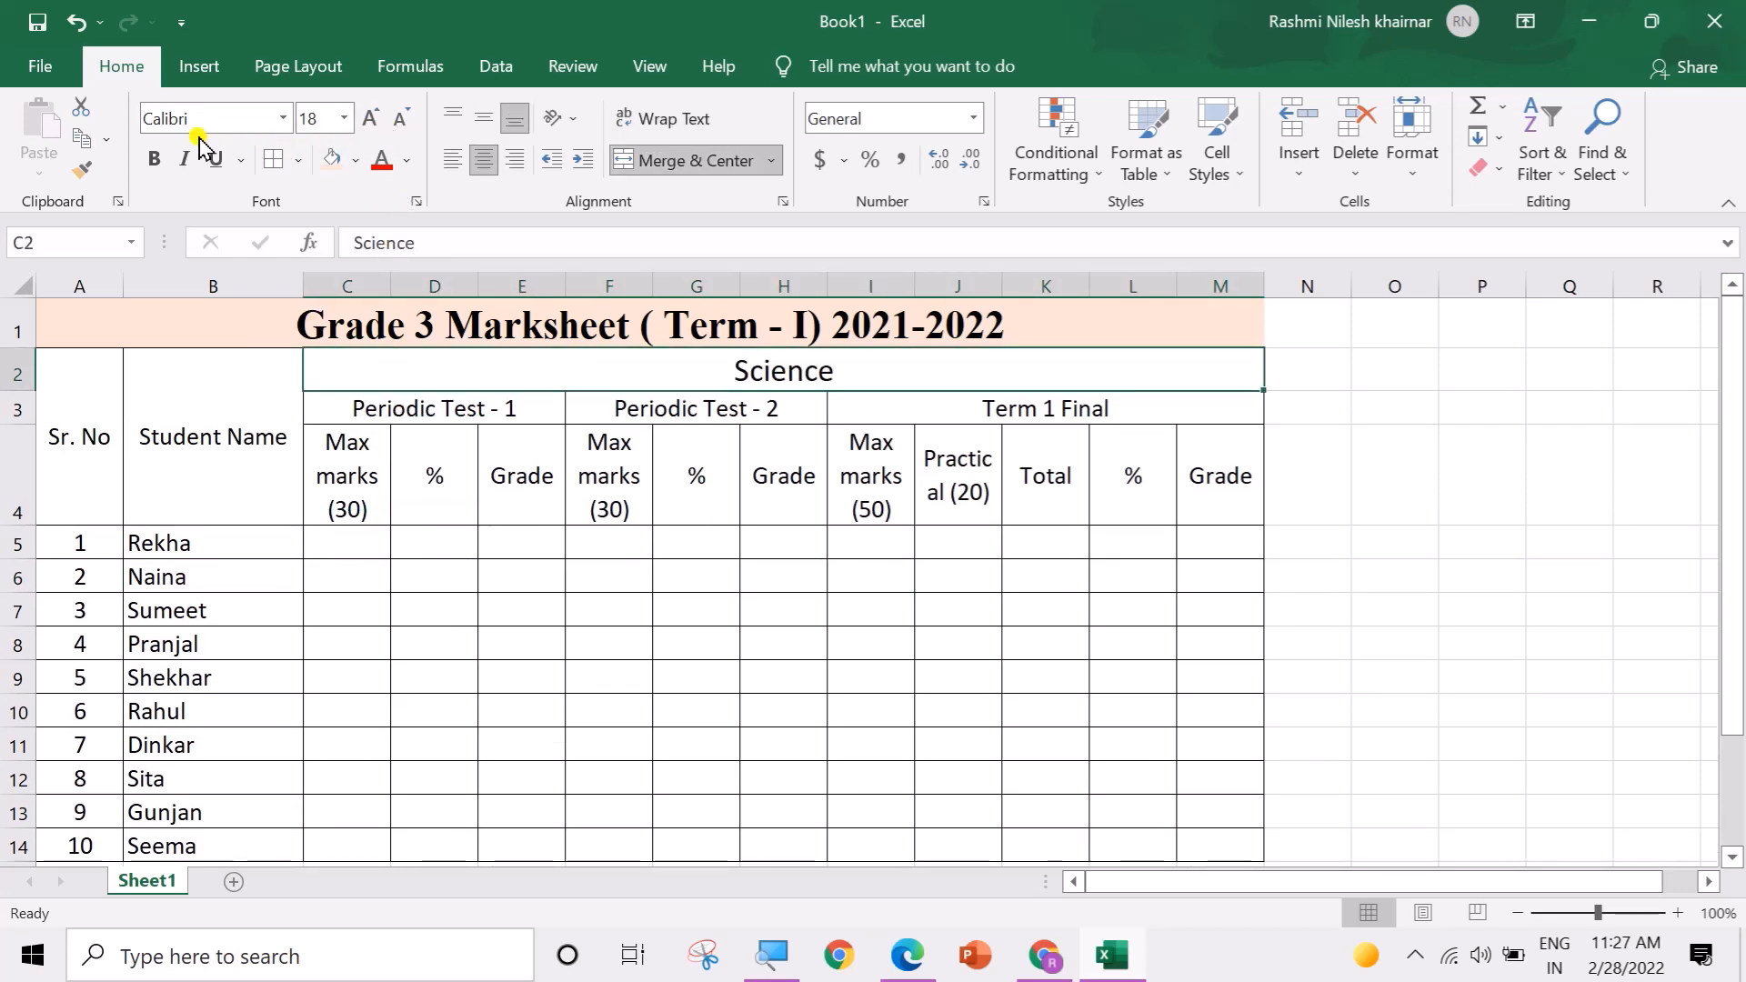
{"action": "left_click", "coordinate": [160, 164]}
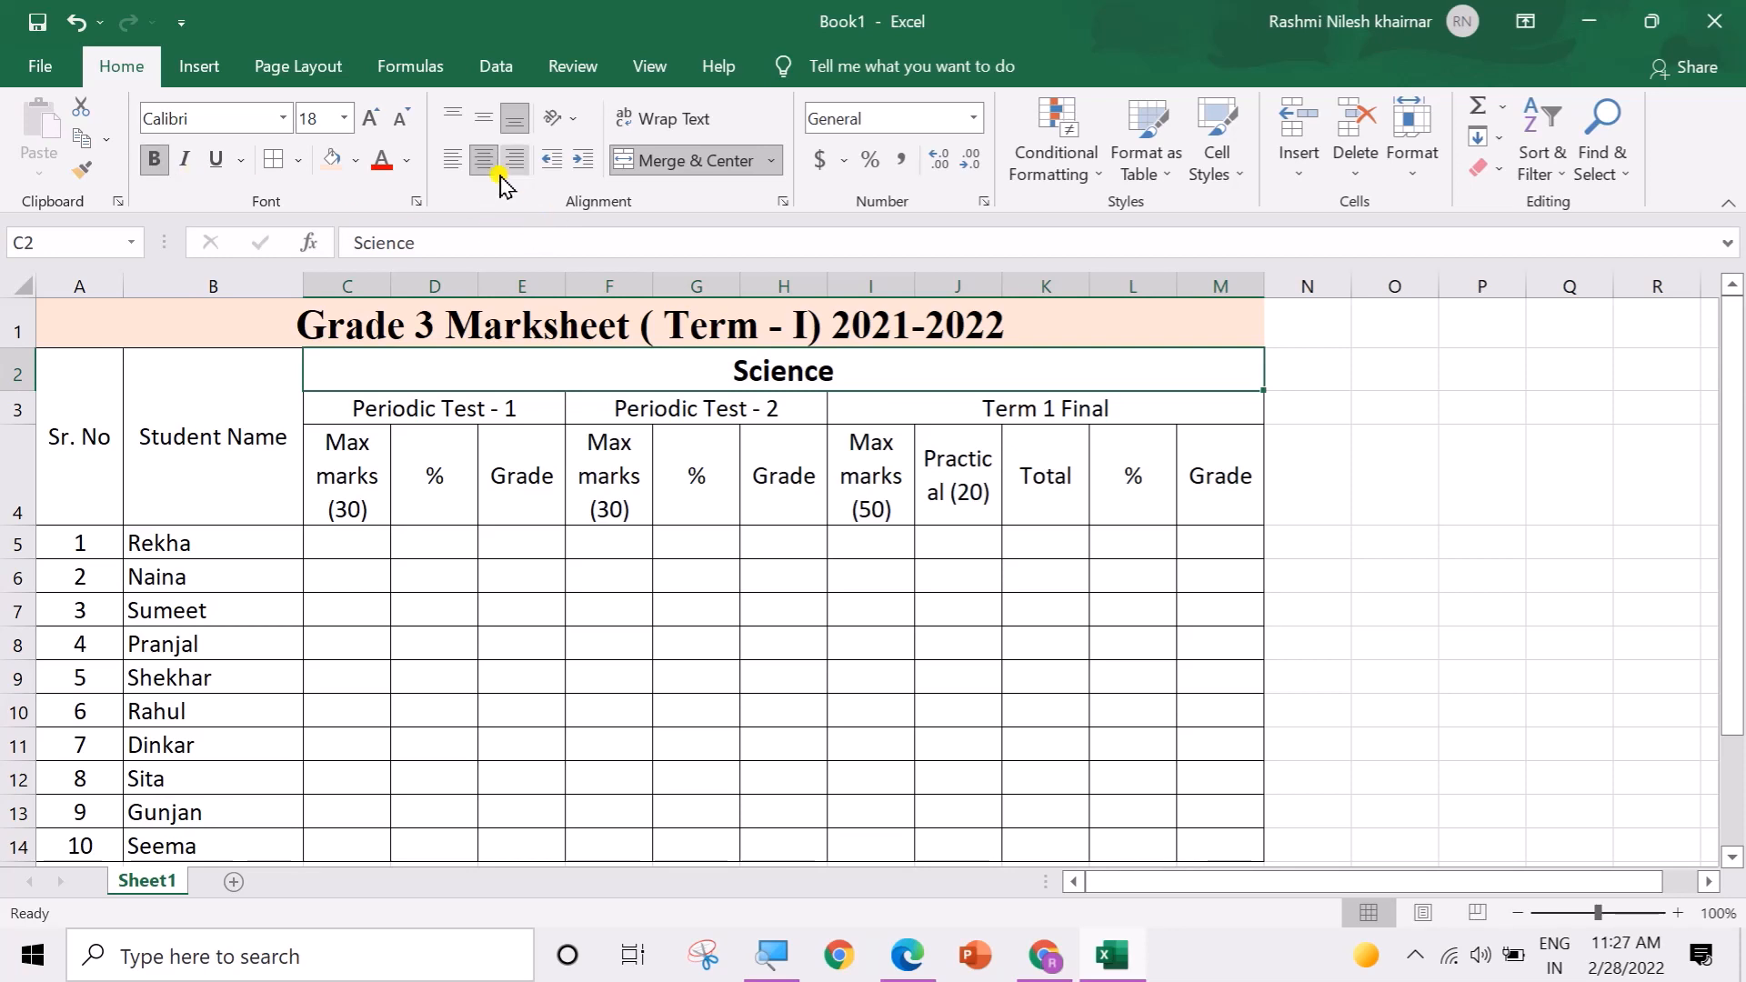
{"action": "left_click", "coordinate": [355, 161]}
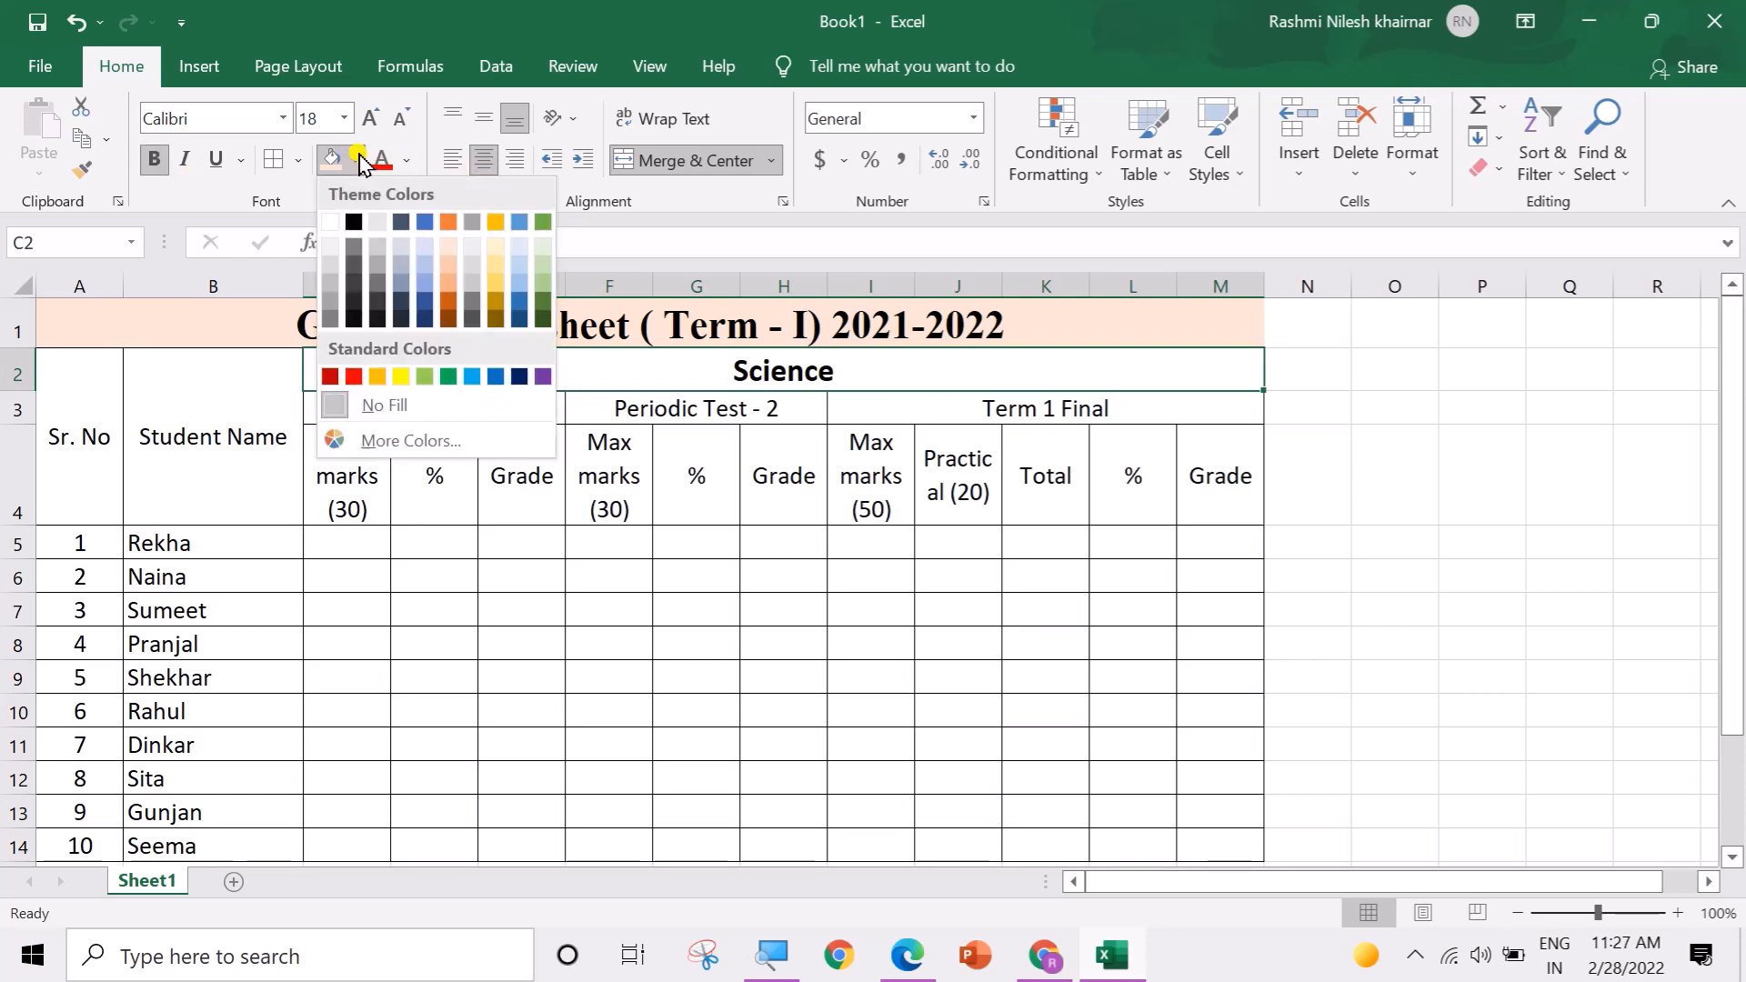
{"action": "left_click", "coordinate": [540, 273]}
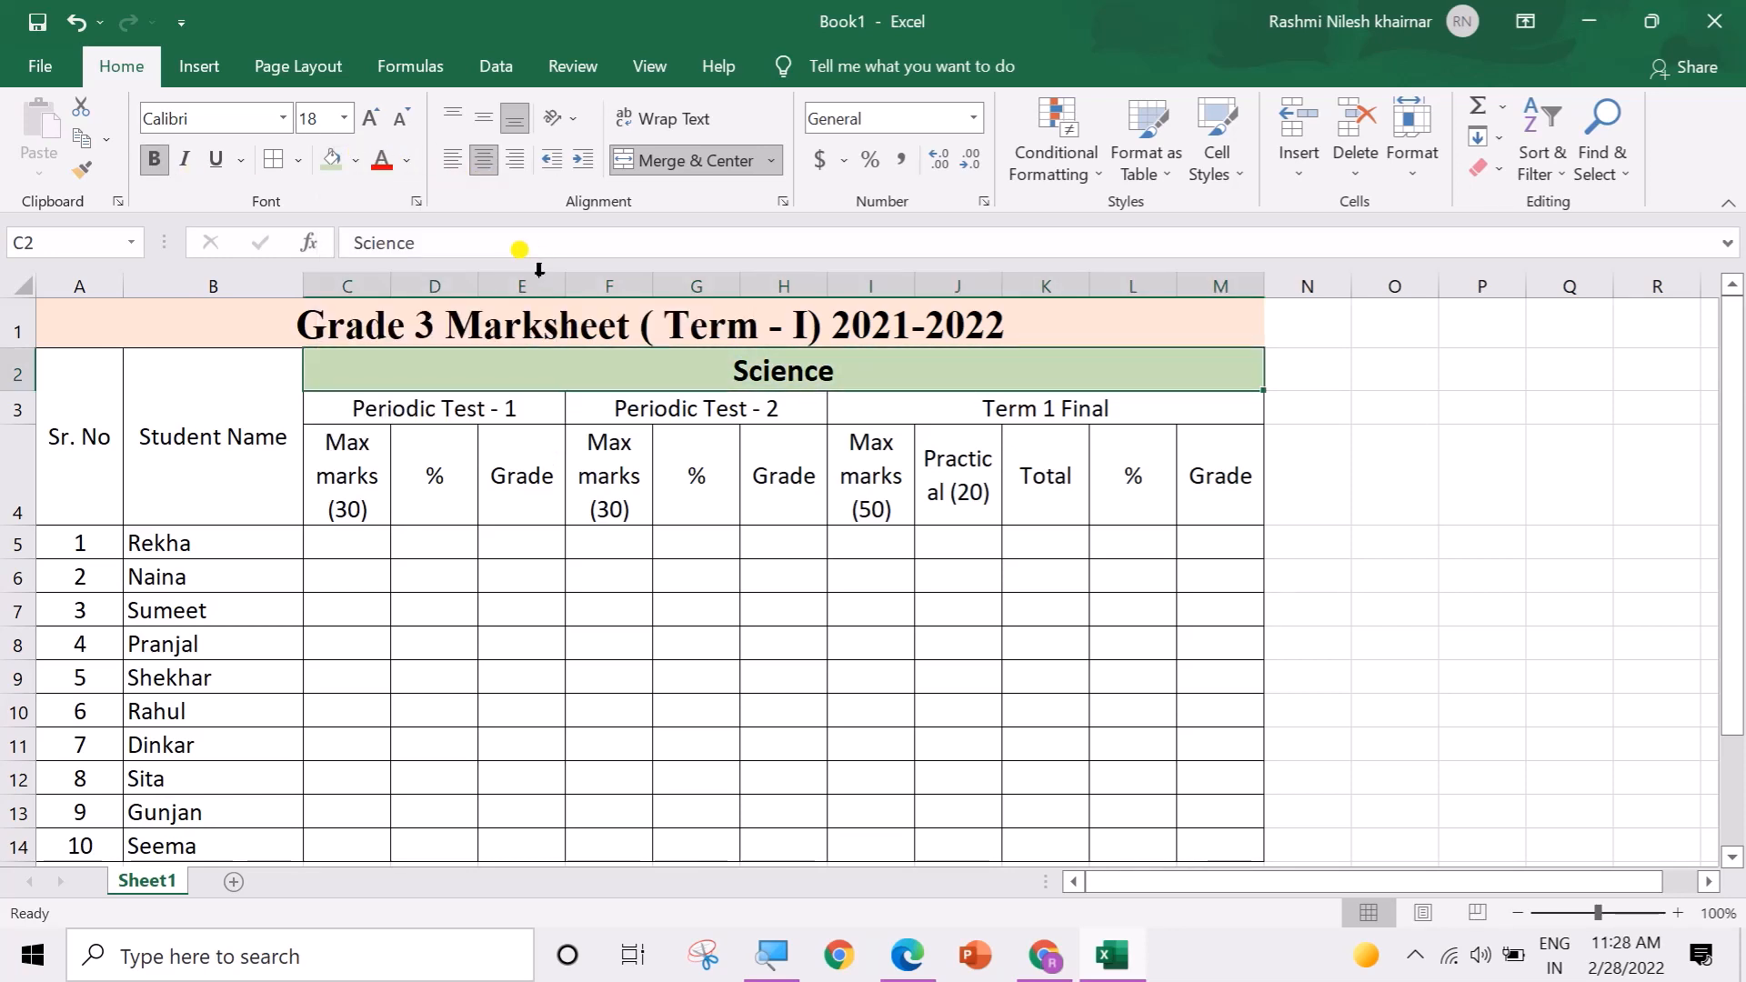
Step: Fill the Periodic Test - 1 block C3:E14 with light gold
{"action": "left_click", "coordinate": [571, 509]}
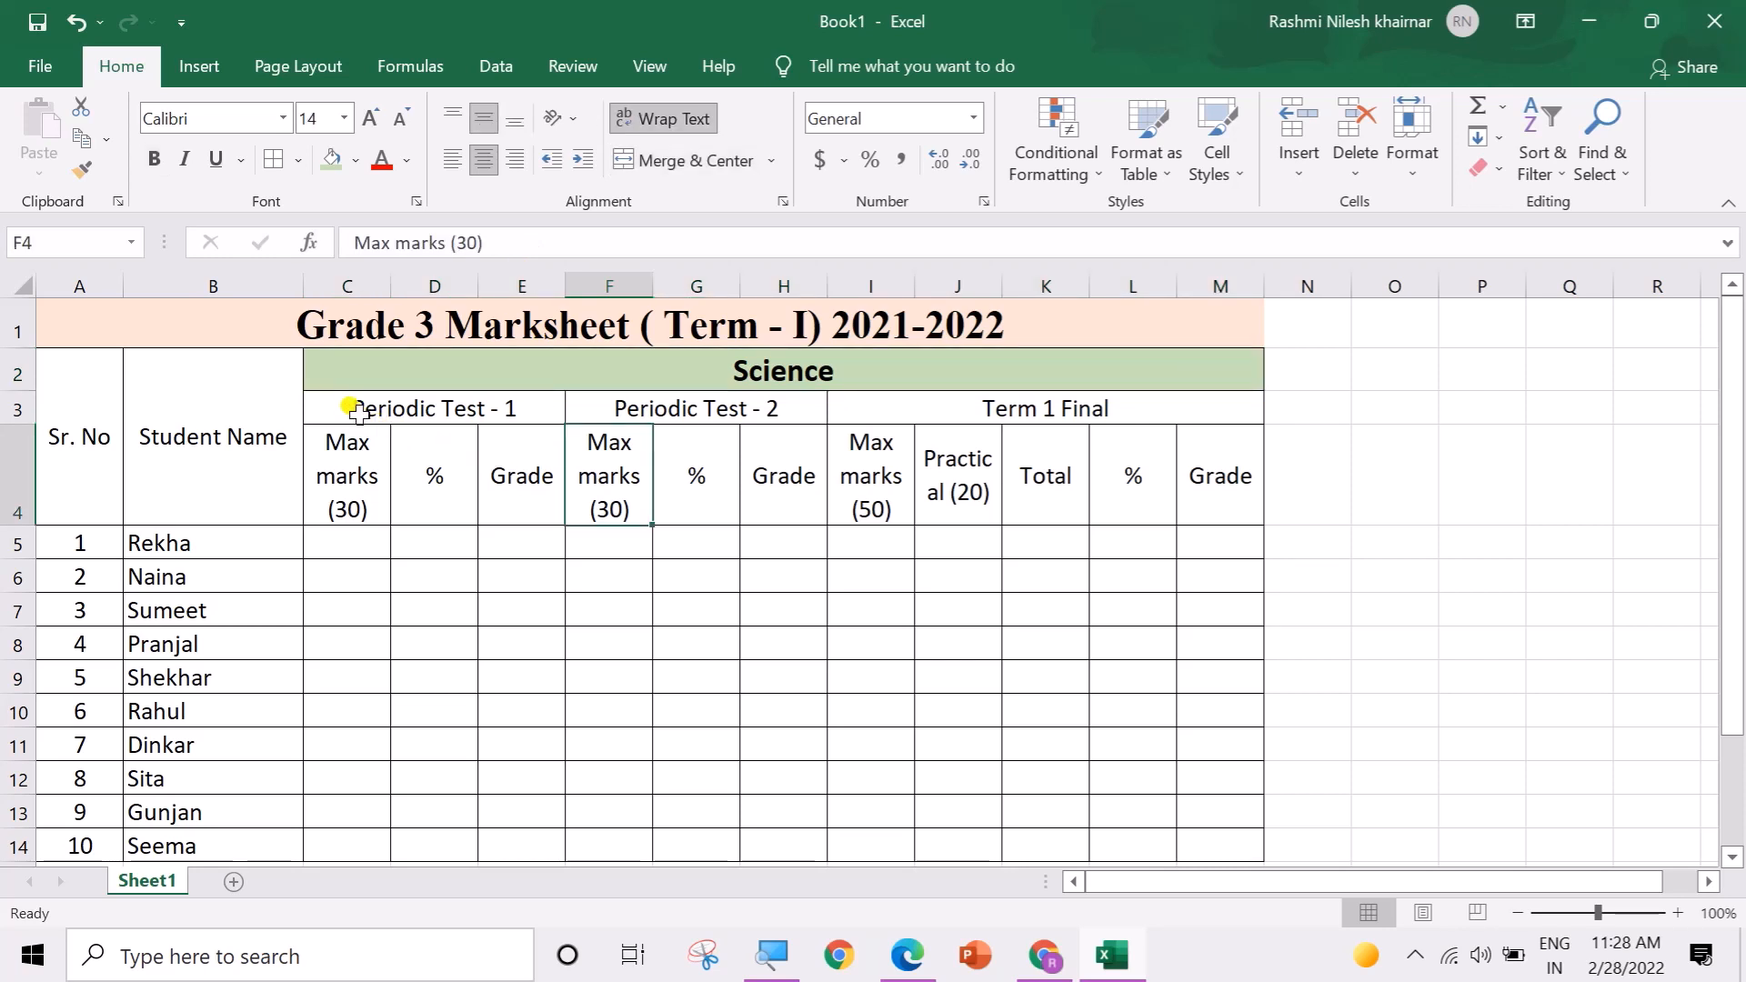
{"action": "left_click_drag", "start_coordinate": [351, 405], "coordinate": [409, 837]}
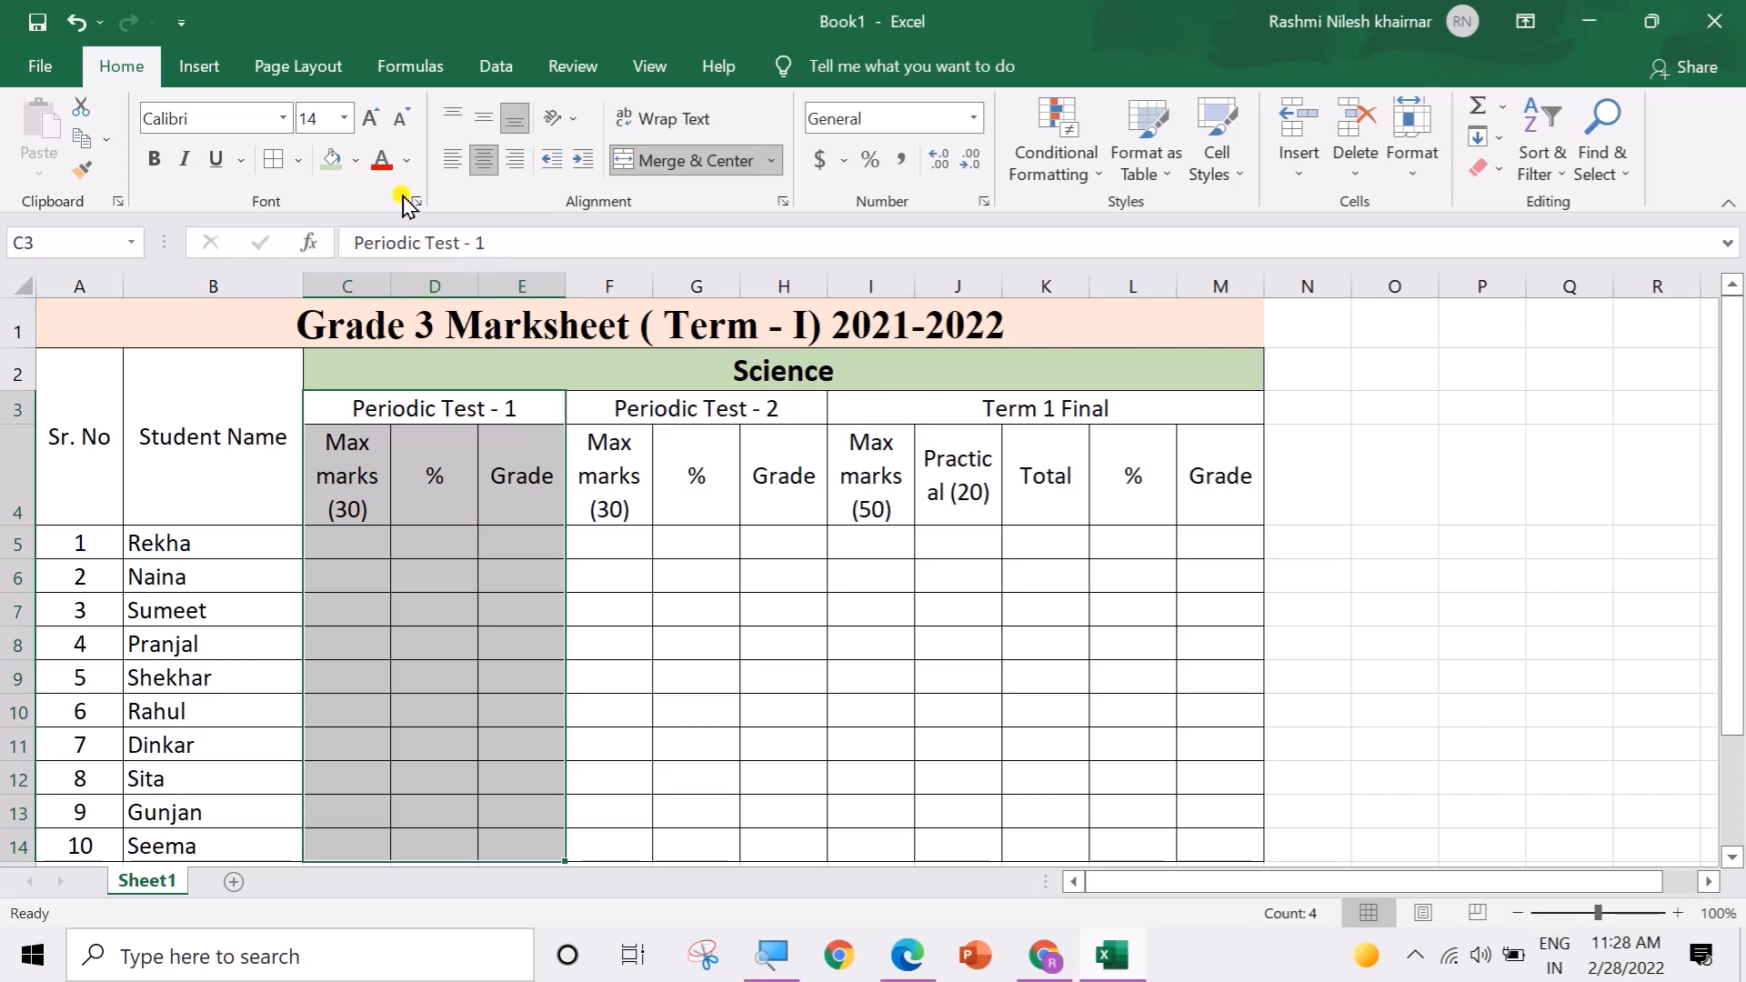
{"action": "left_click", "coordinate": [355, 163]}
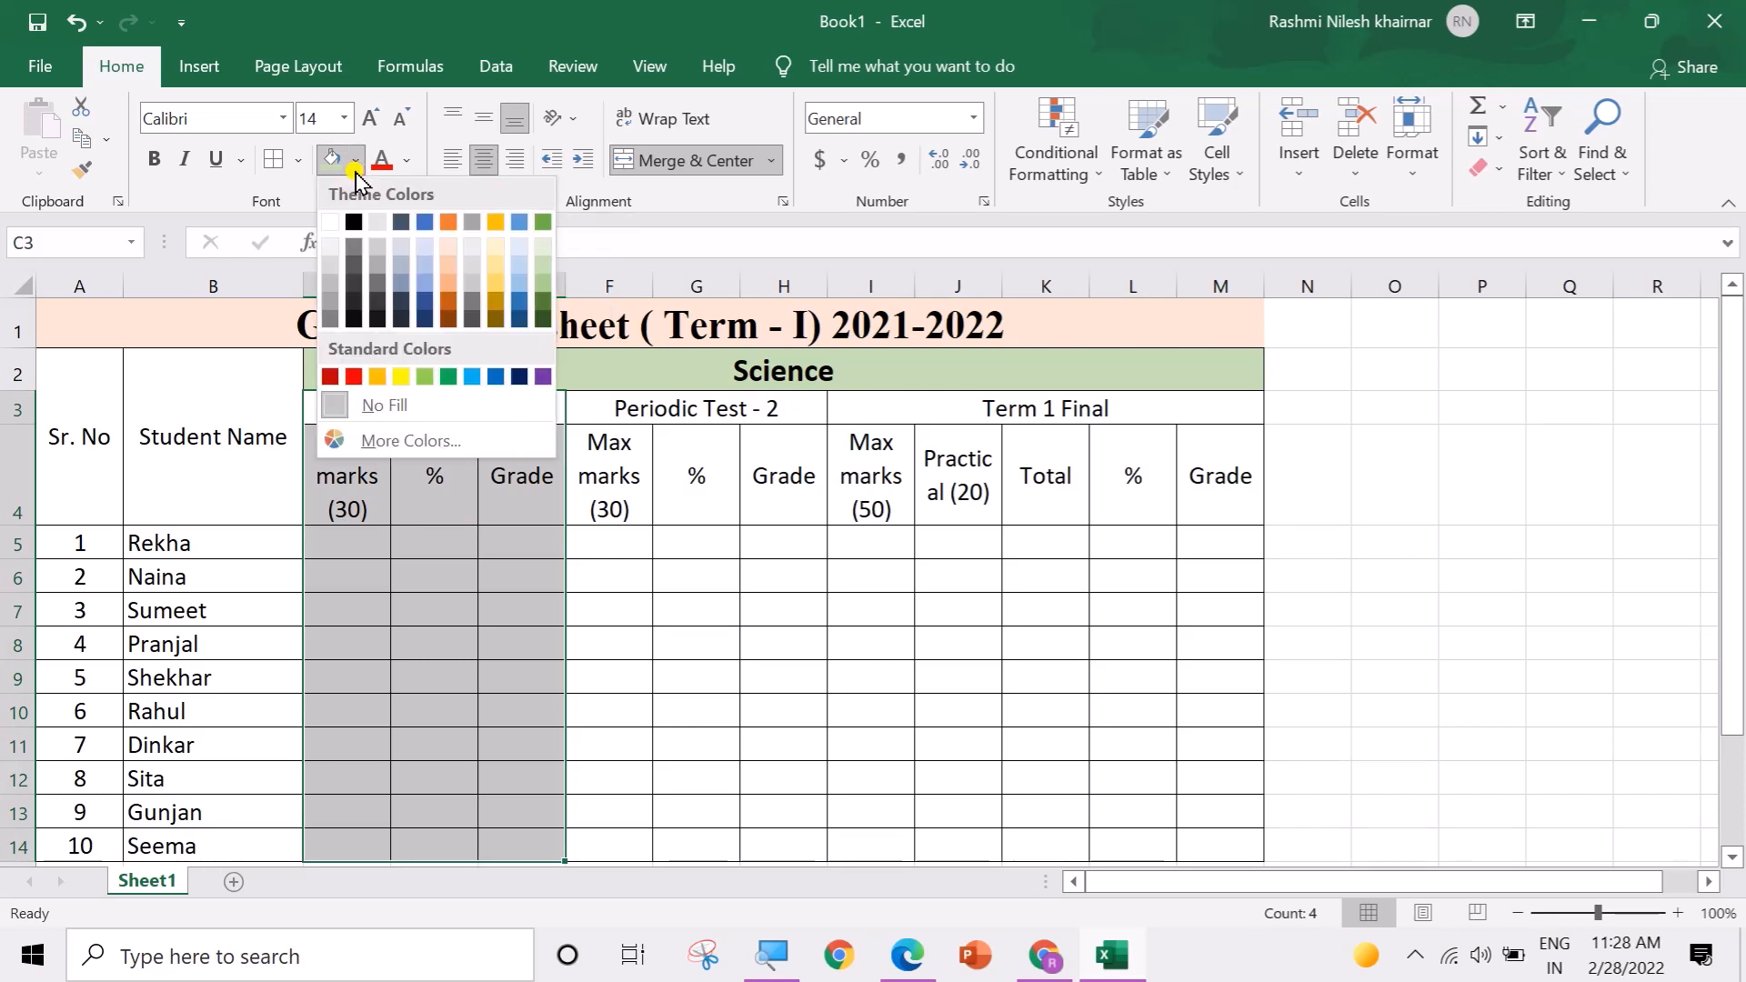
{"action": "left_click", "coordinate": [503, 248]}
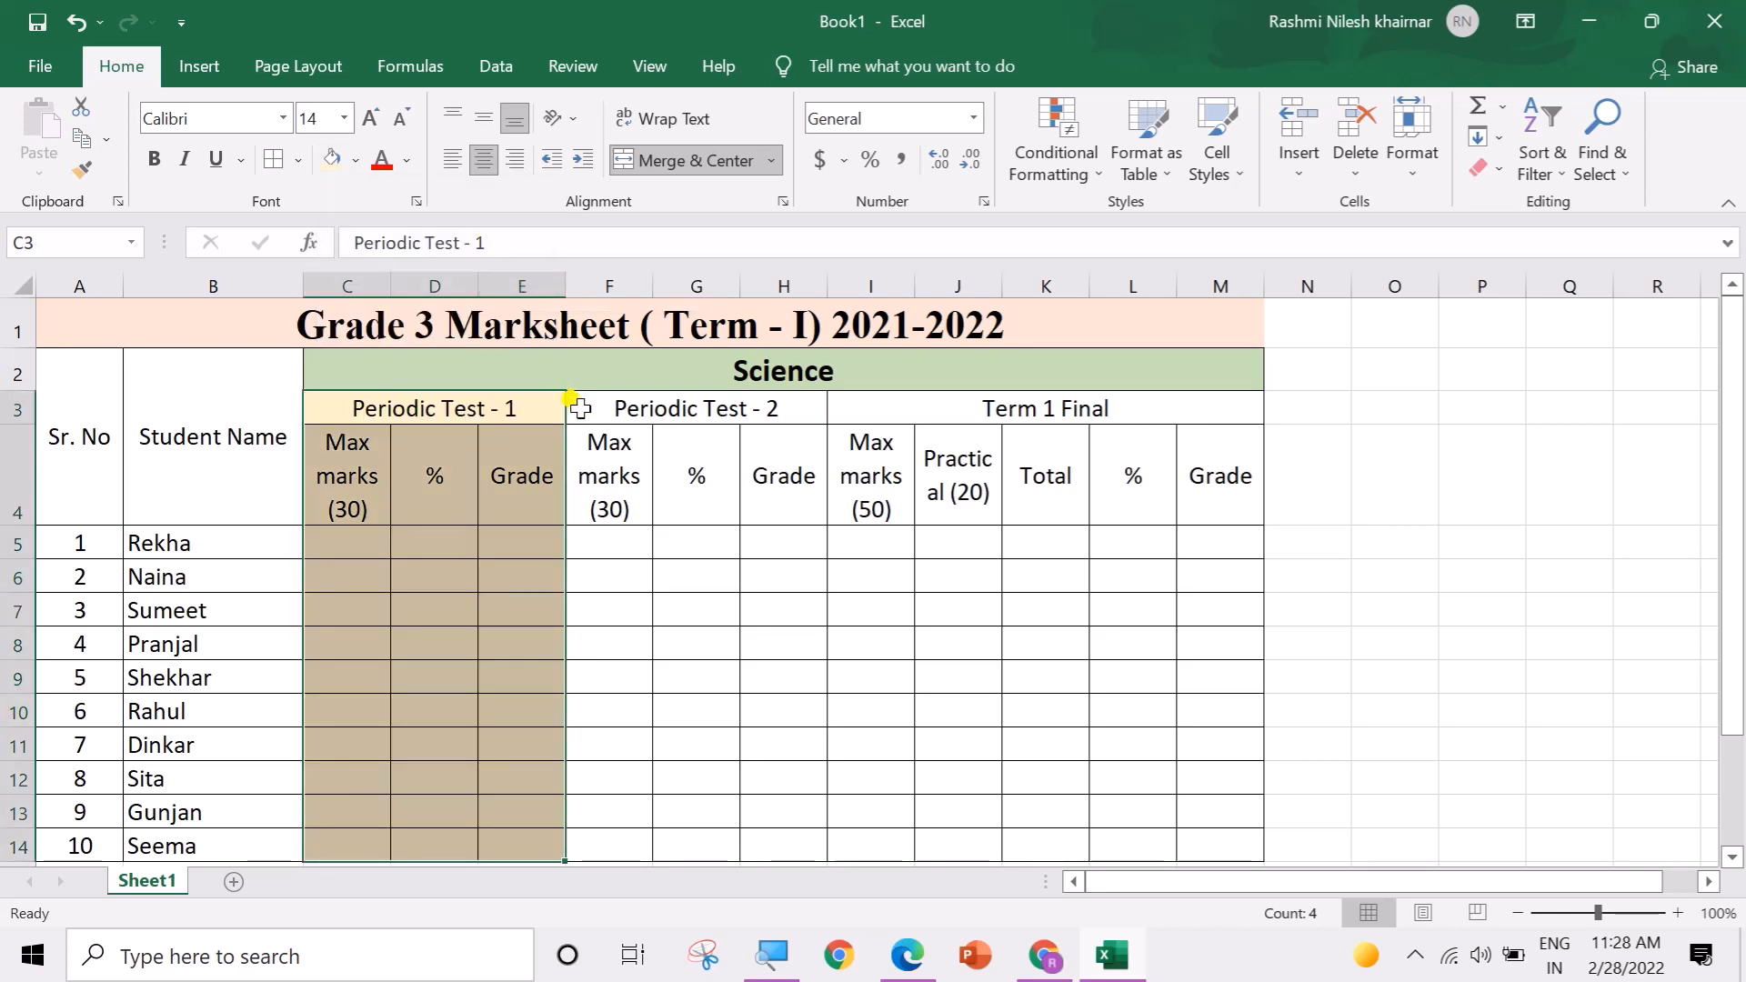
Step: Fill the Periodic Test - 2 block F3:H14 with light blue
{"action": "left_click_drag", "start_coordinate": [573, 407], "coordinate": [795, 842]}
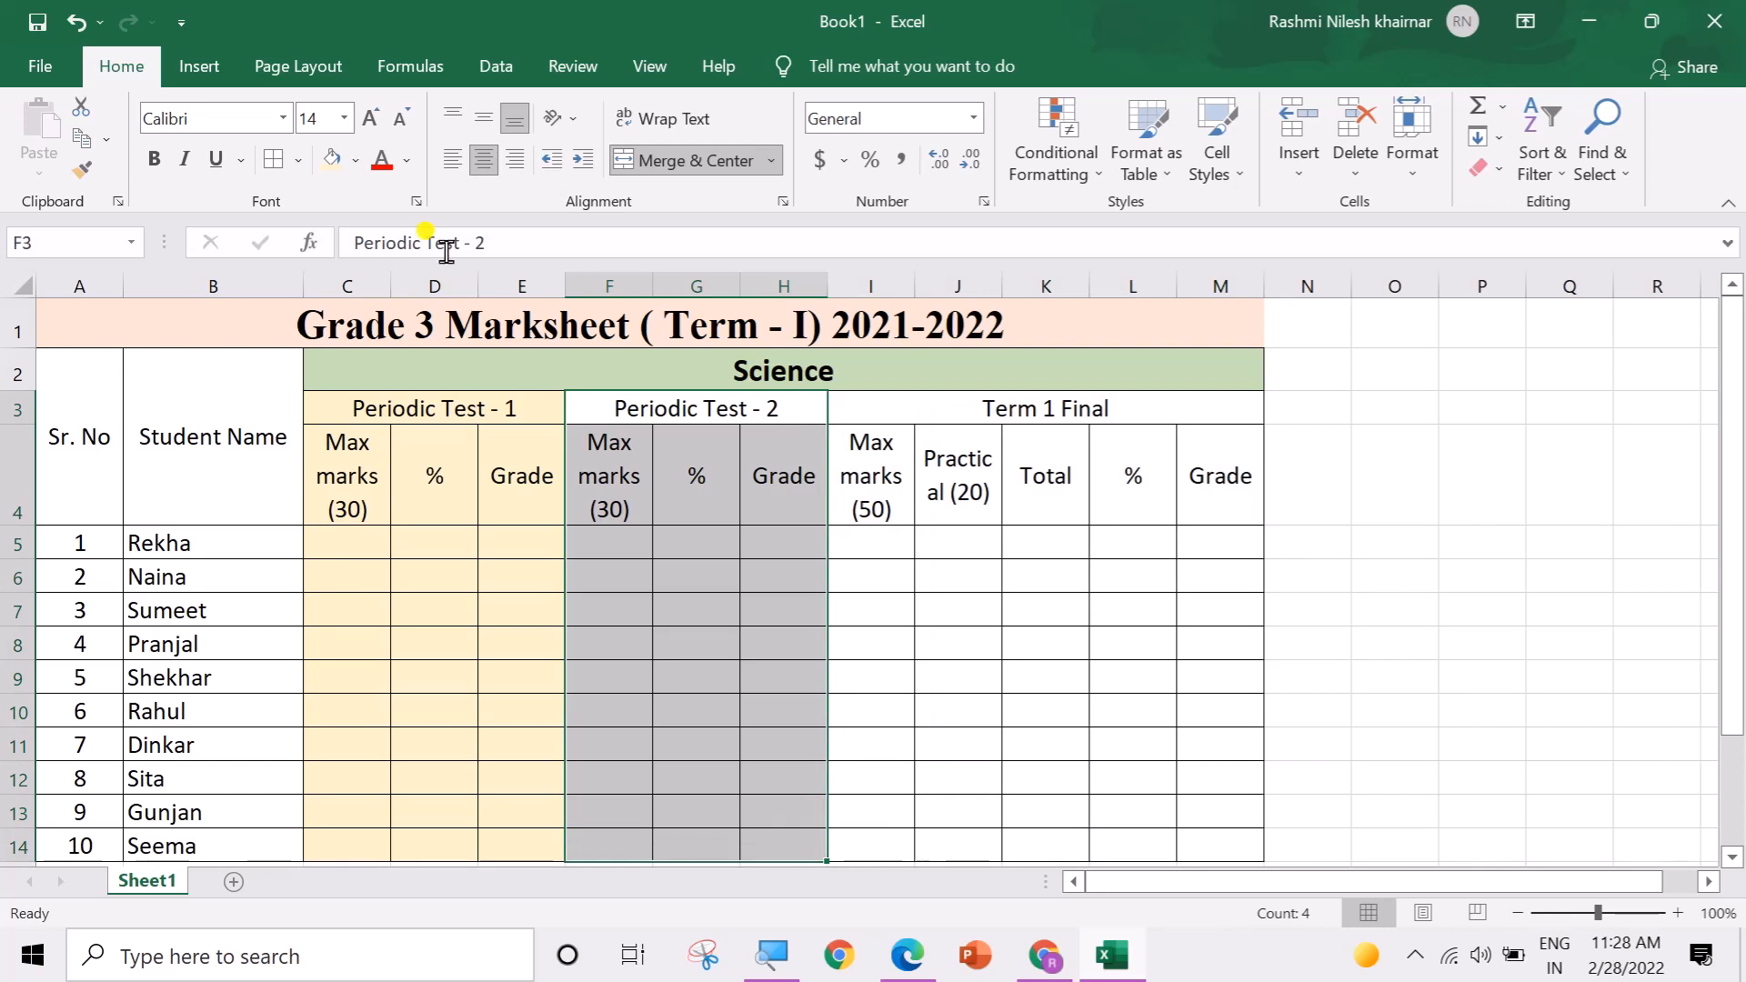
{"action": "left_click", "coordinate": [355, 160]}
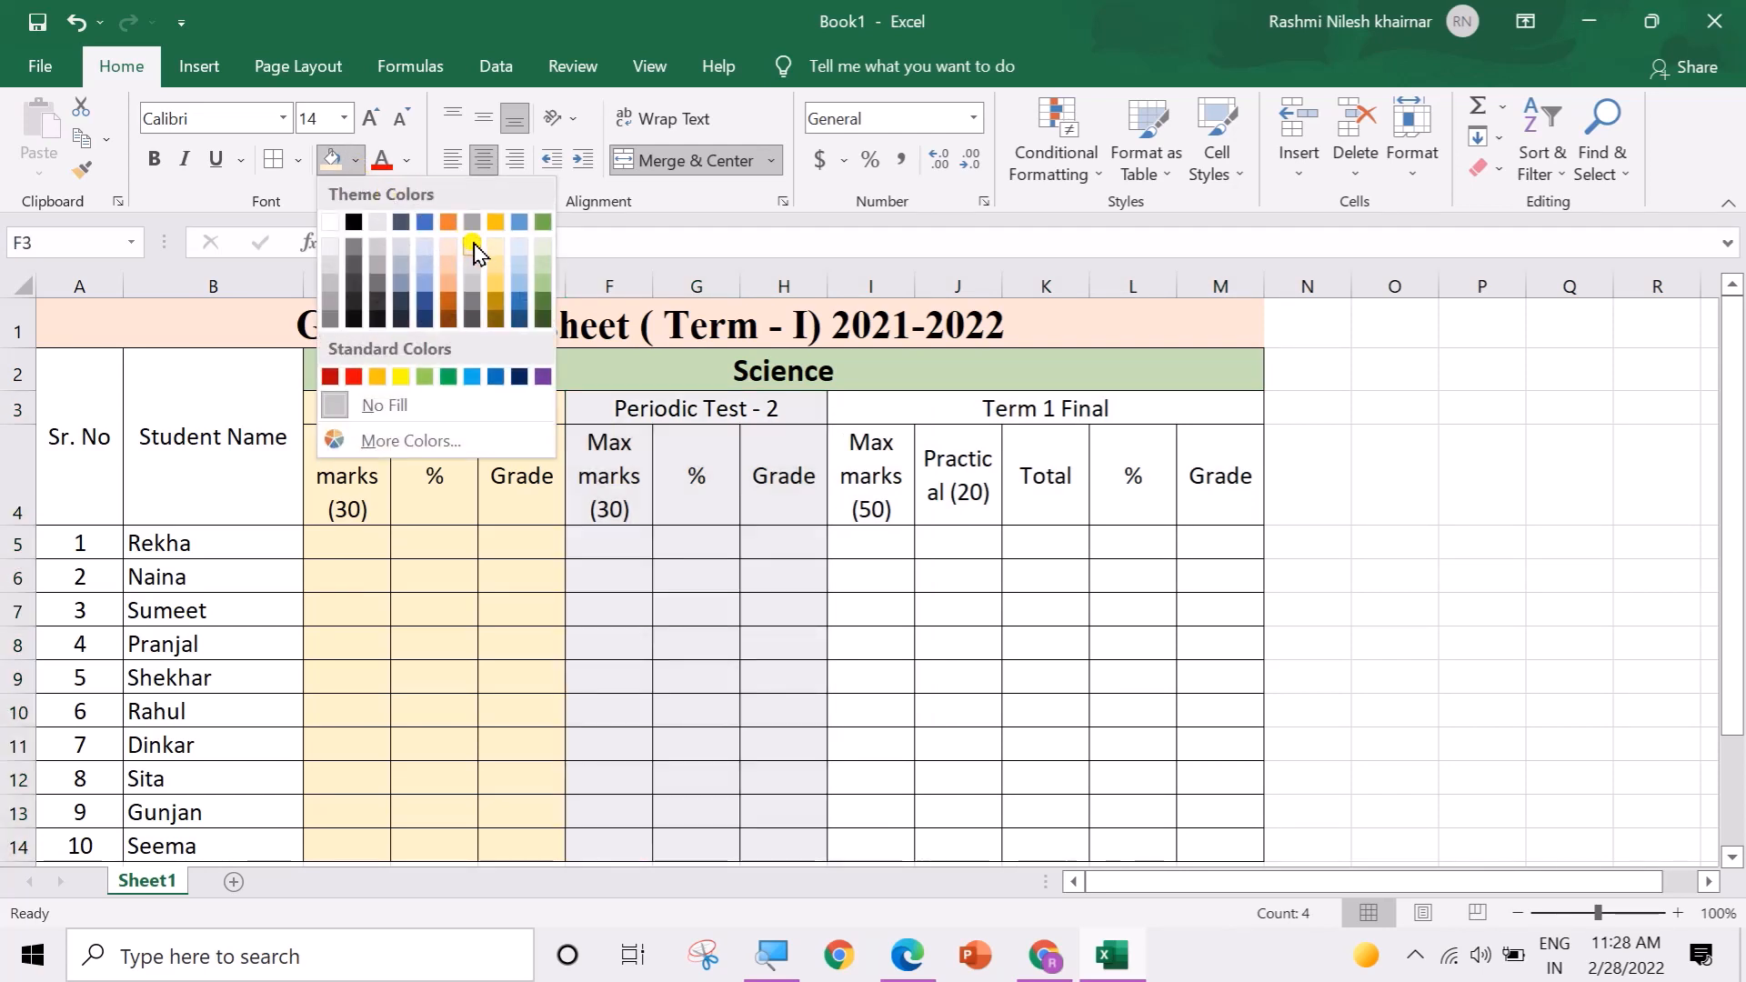
{"action": "left_click", "coordinate": [428, 255]}
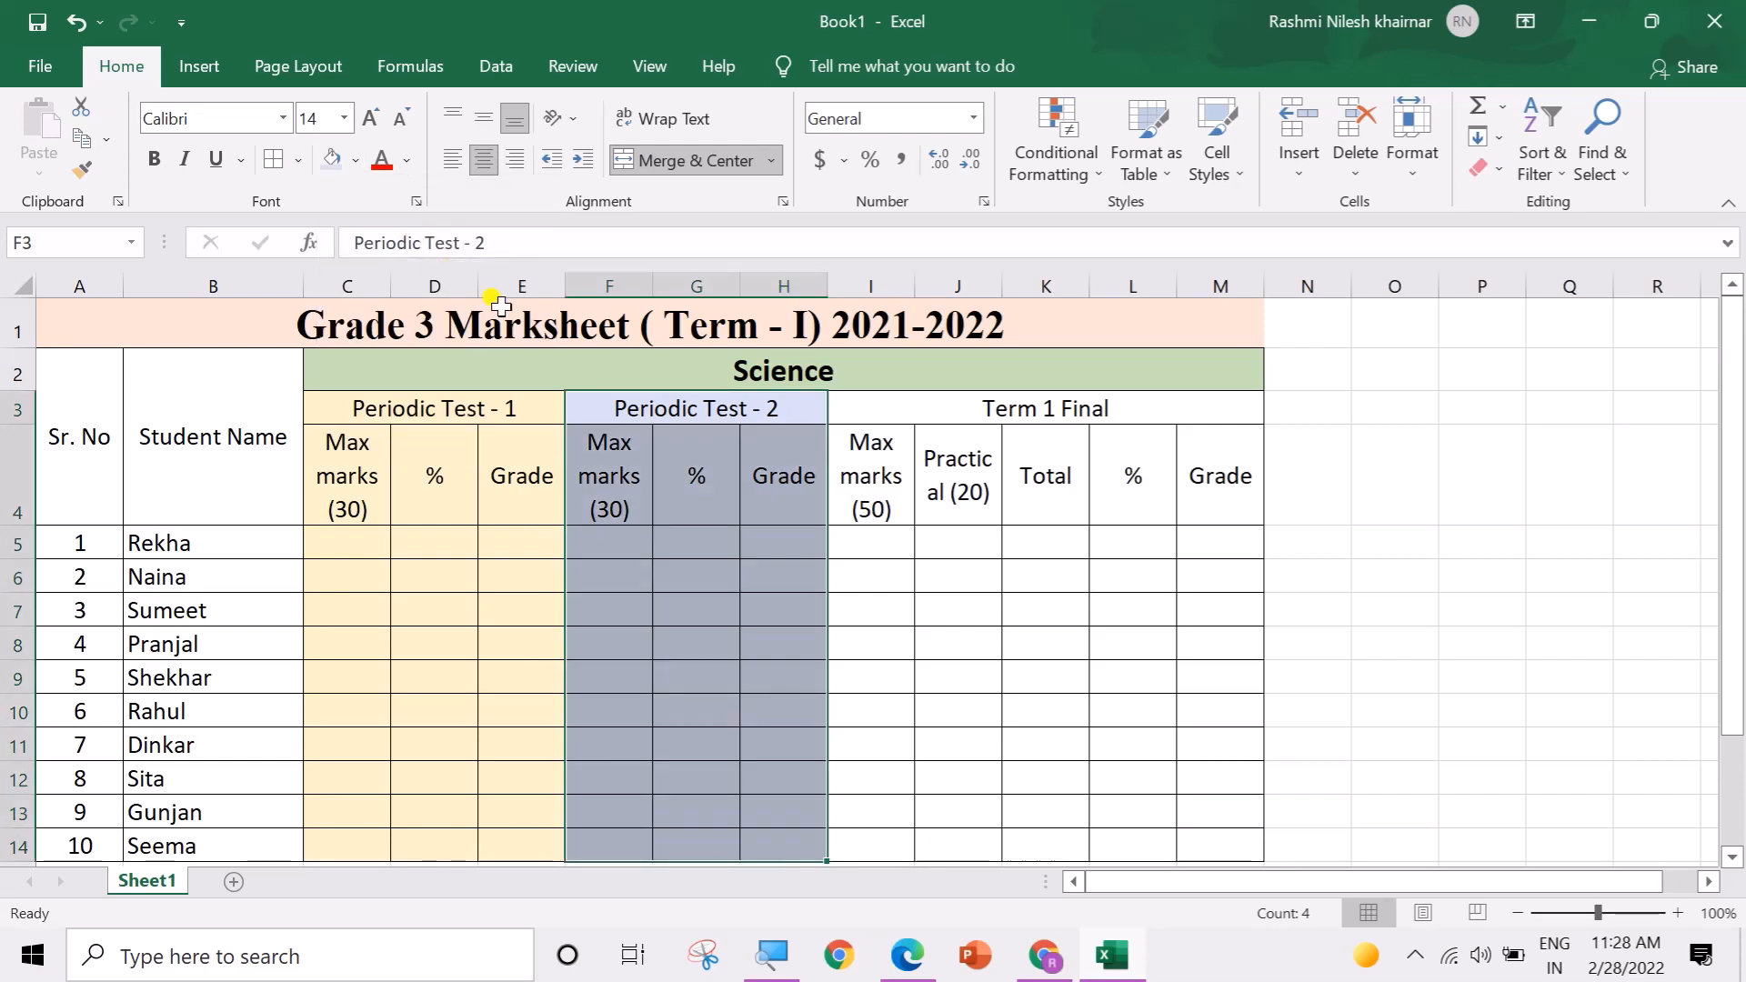
Step: Select the Term 1 Final block I3:M14, from its heading down to the last student row
{"action": "left_click", "coordinate": [920, 510]}
{"action": "left_click_drag", "start_coordinate": [889, 405], "coordinate": [916, 837]}
{"action": "left_click", "coordinate": [410, 167]}
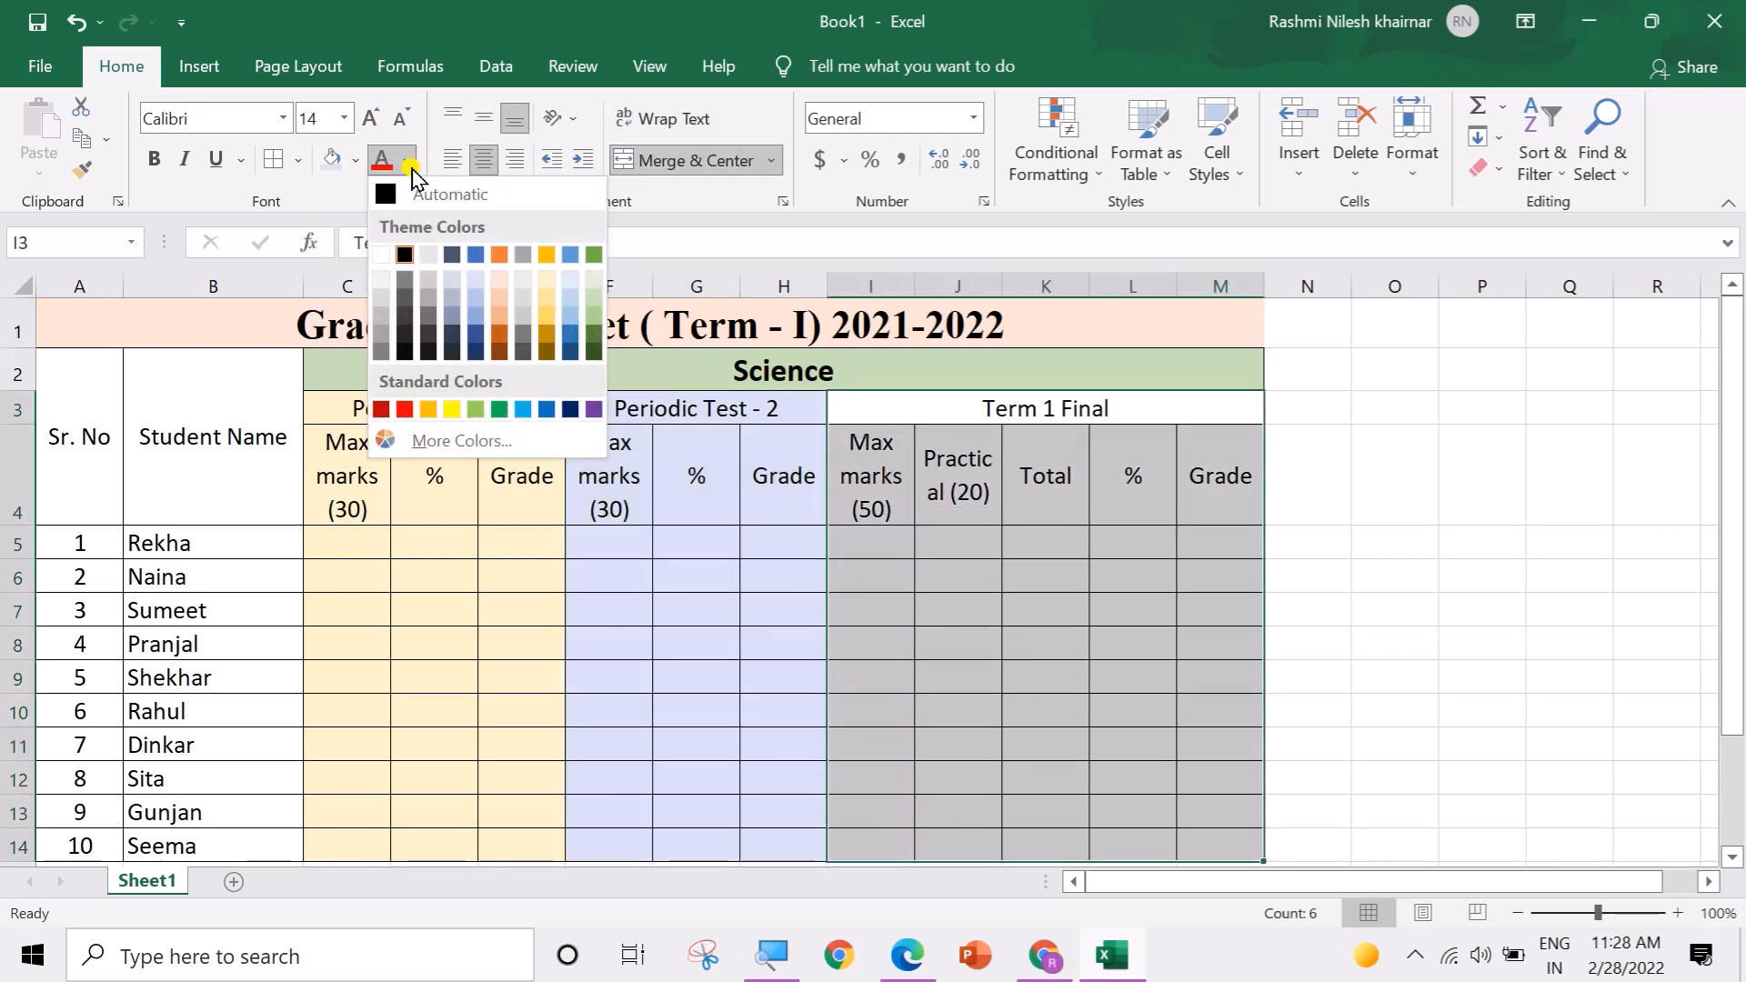
{"action": "left_click", "coordinate": [487, 442]}
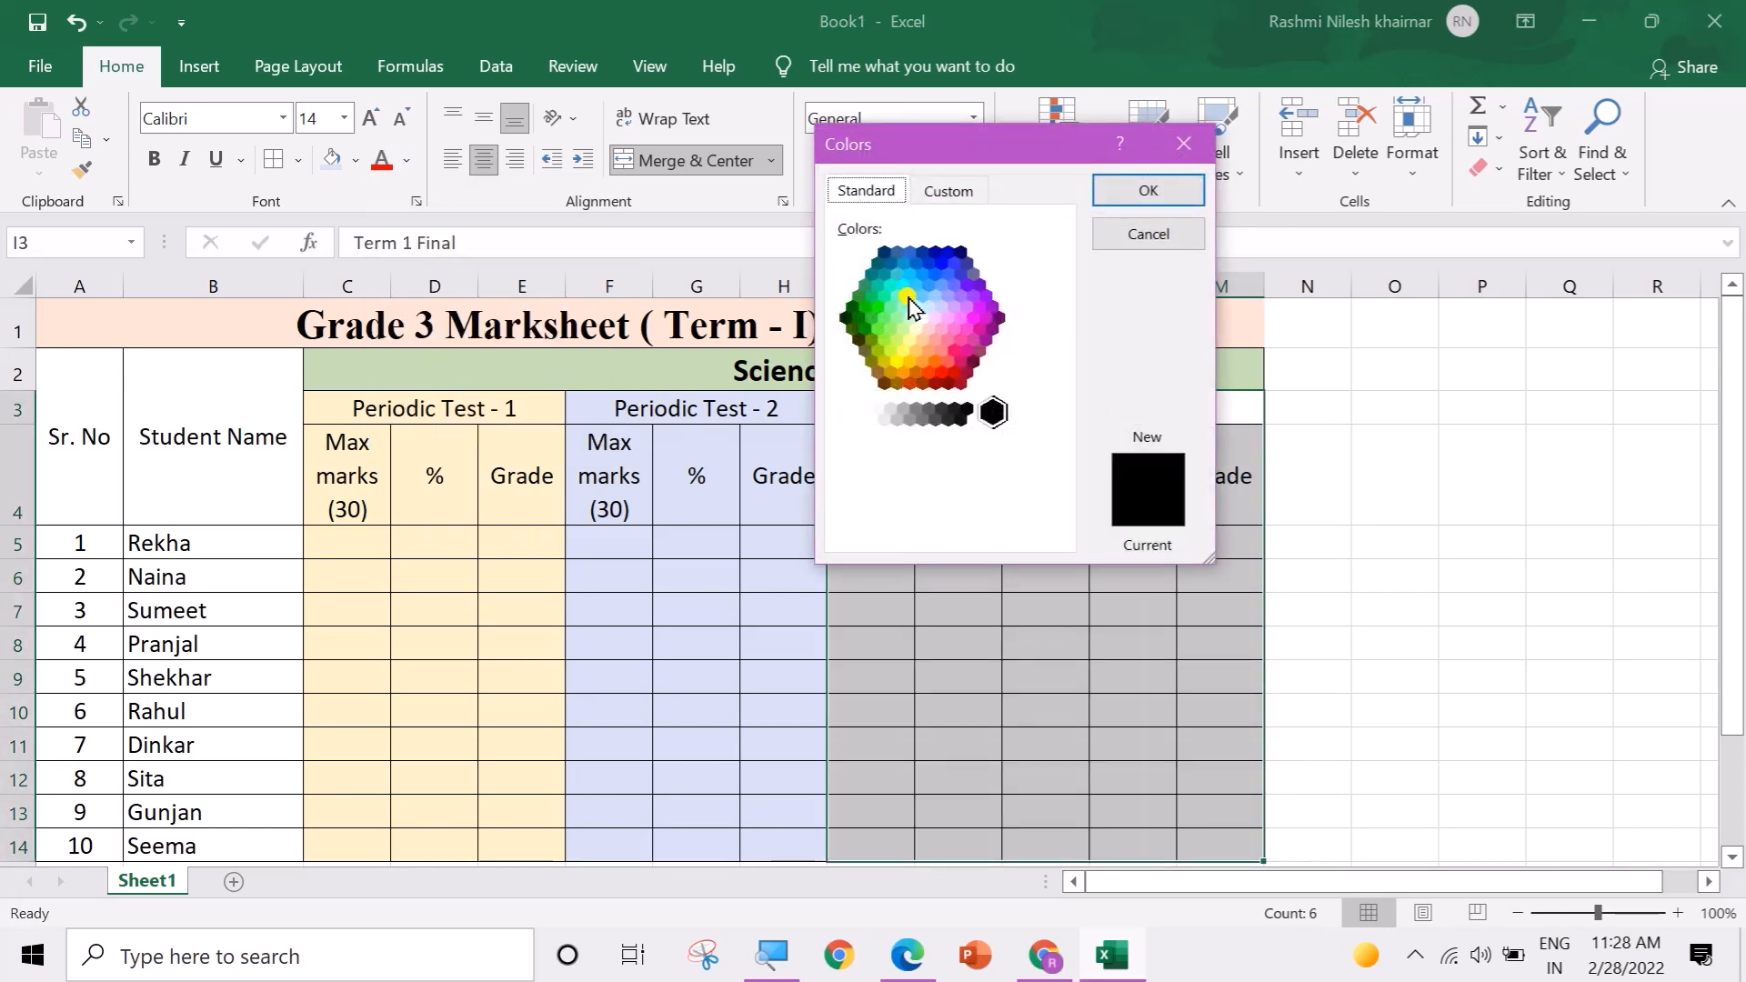
{"action": "left_click", "coordinate": [934, 323]}
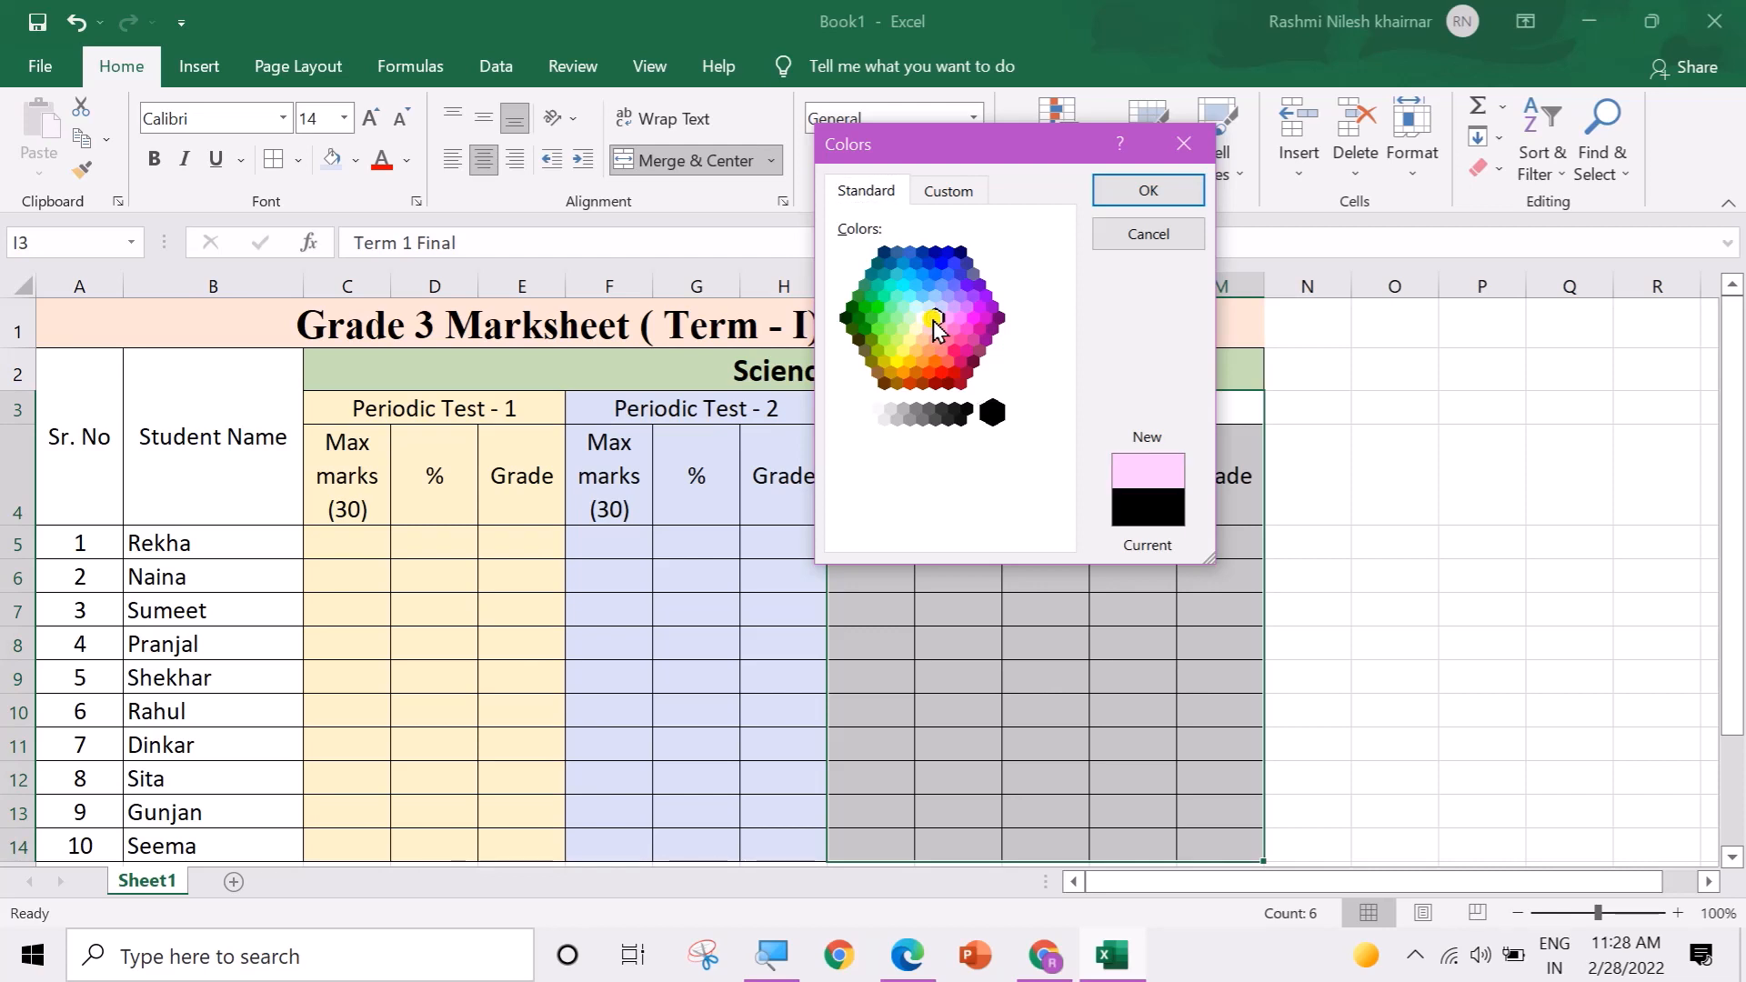
{"action": "left_click", "coordinate": [1137, 191]}
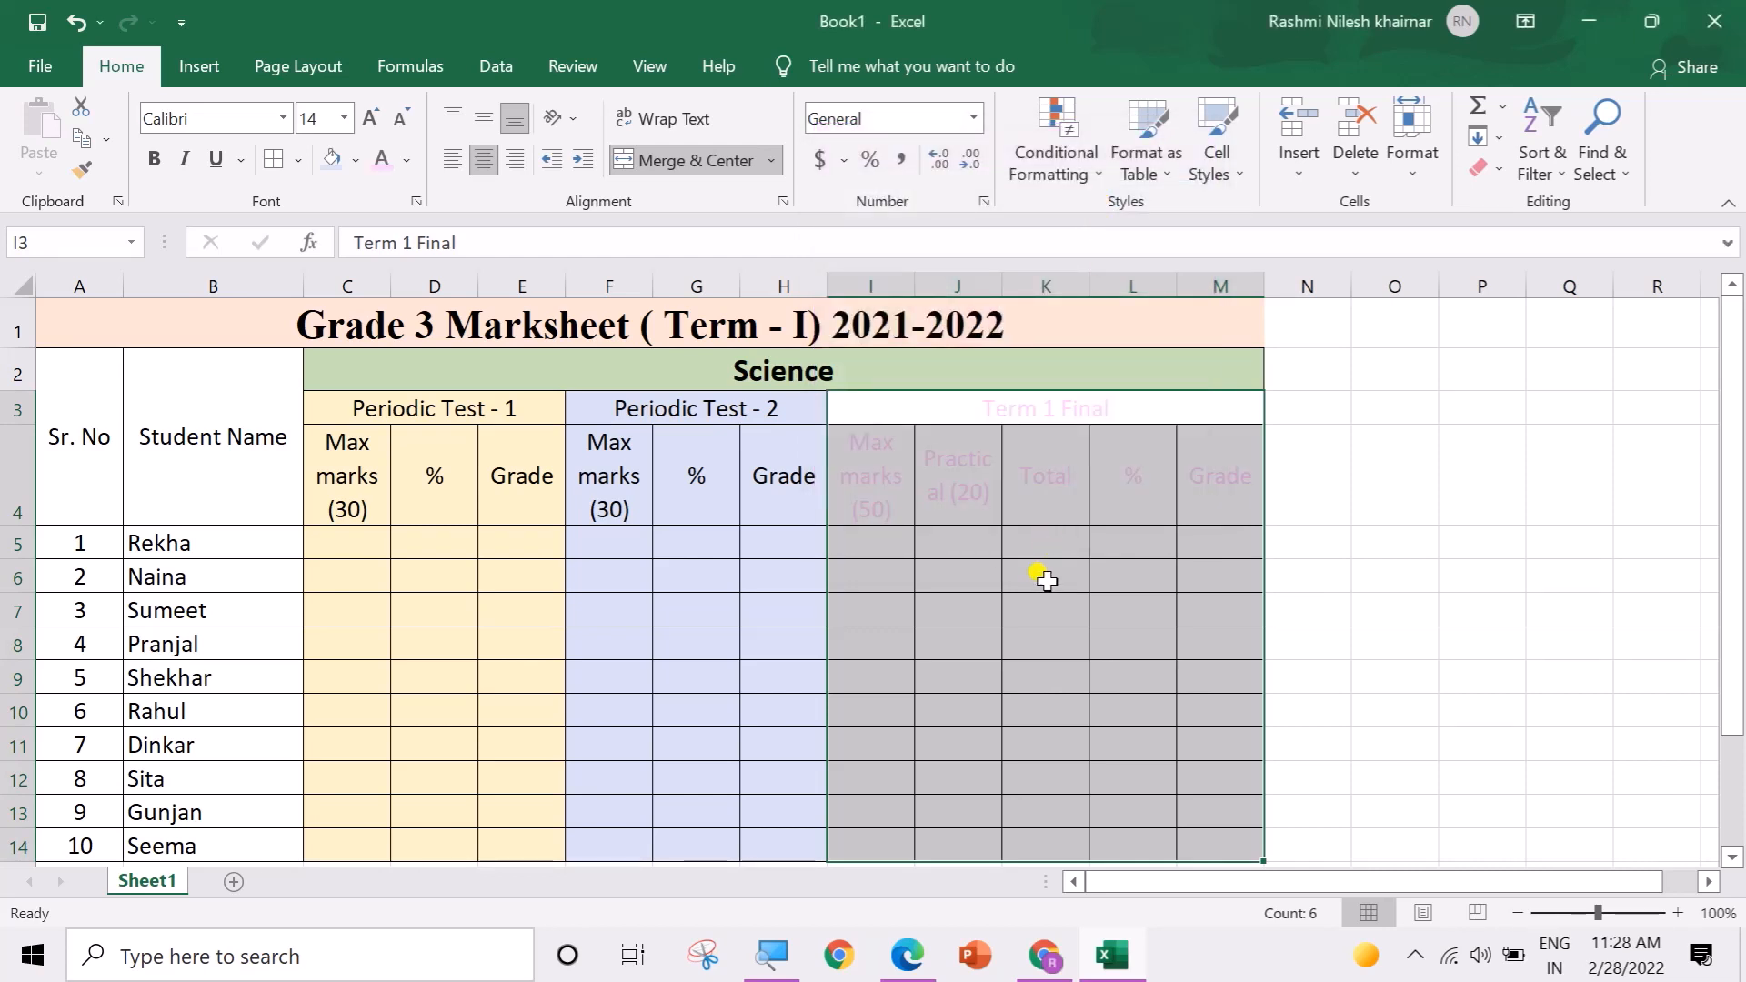
{"action": "key", "text": "ctrl+z"}
Step: Fill the Term 1 Final block I3:M14 with a custom very light pink, lightened from the standard pink #FFCCFF
{"action": "left_click", "coordinate": [355, 162]}
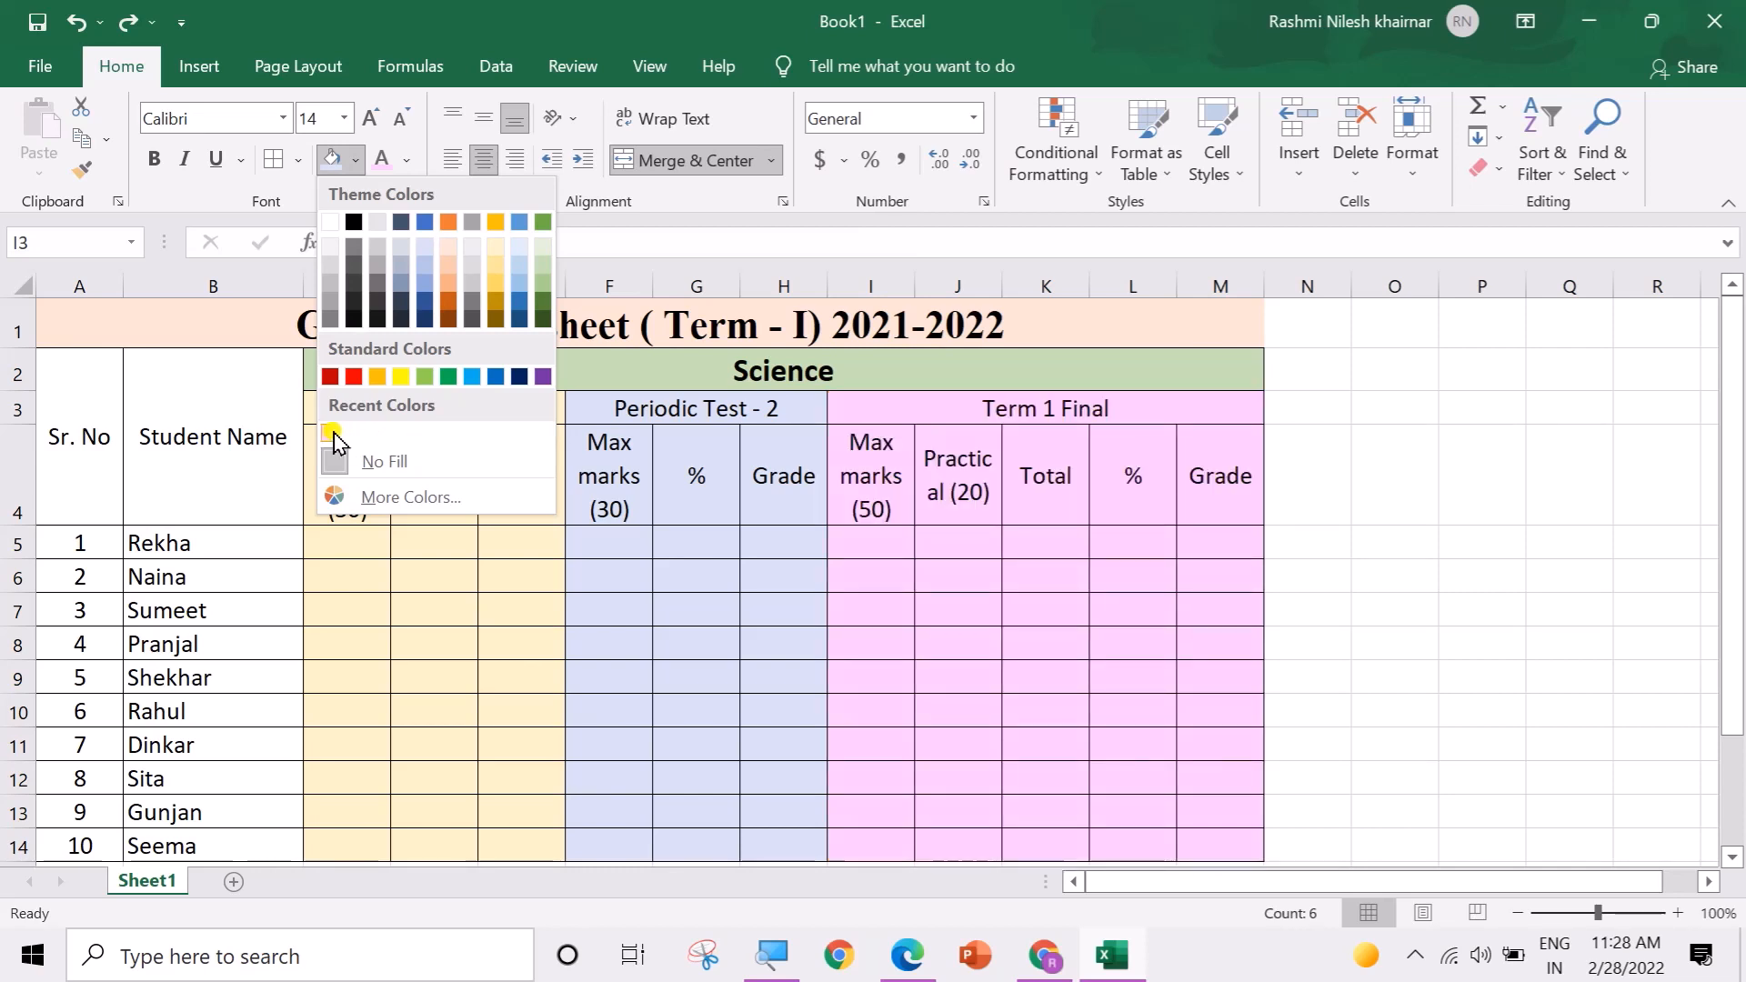
{"action": "left_click", "coordinate": [387, 497]}
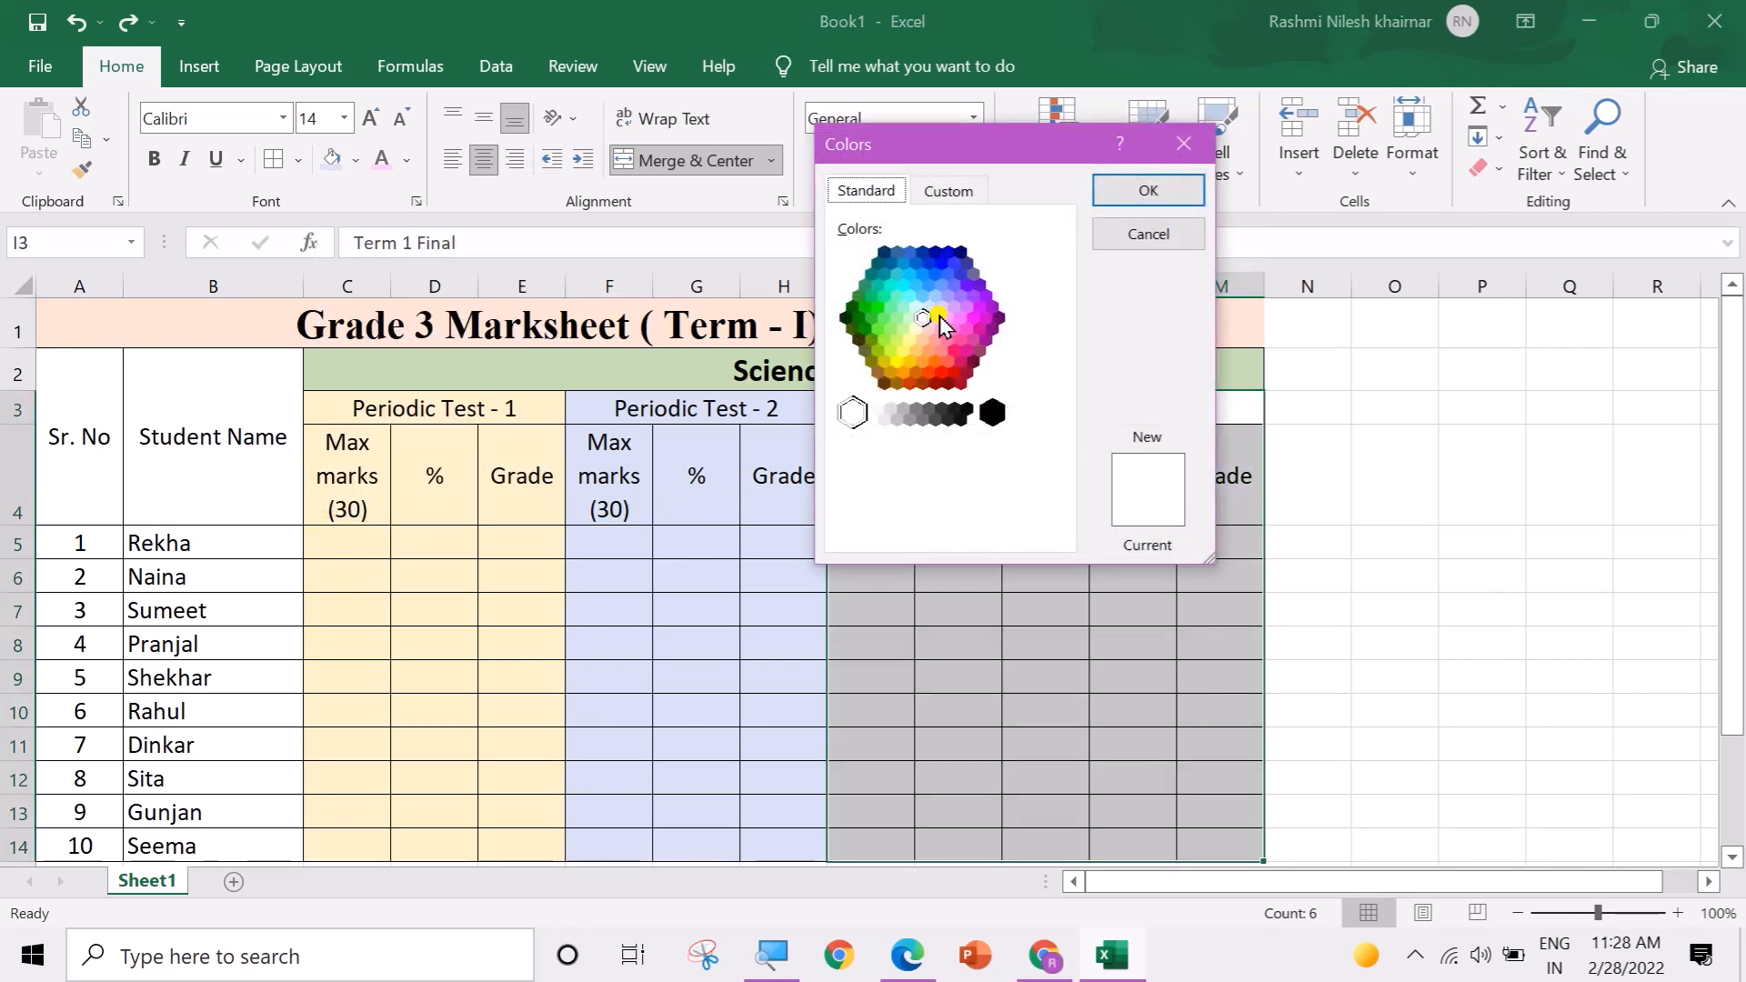
{"action": "left_click", "coordinate": [939, 320]}
{"action": "left_click", "coordinate": [949, 190]}
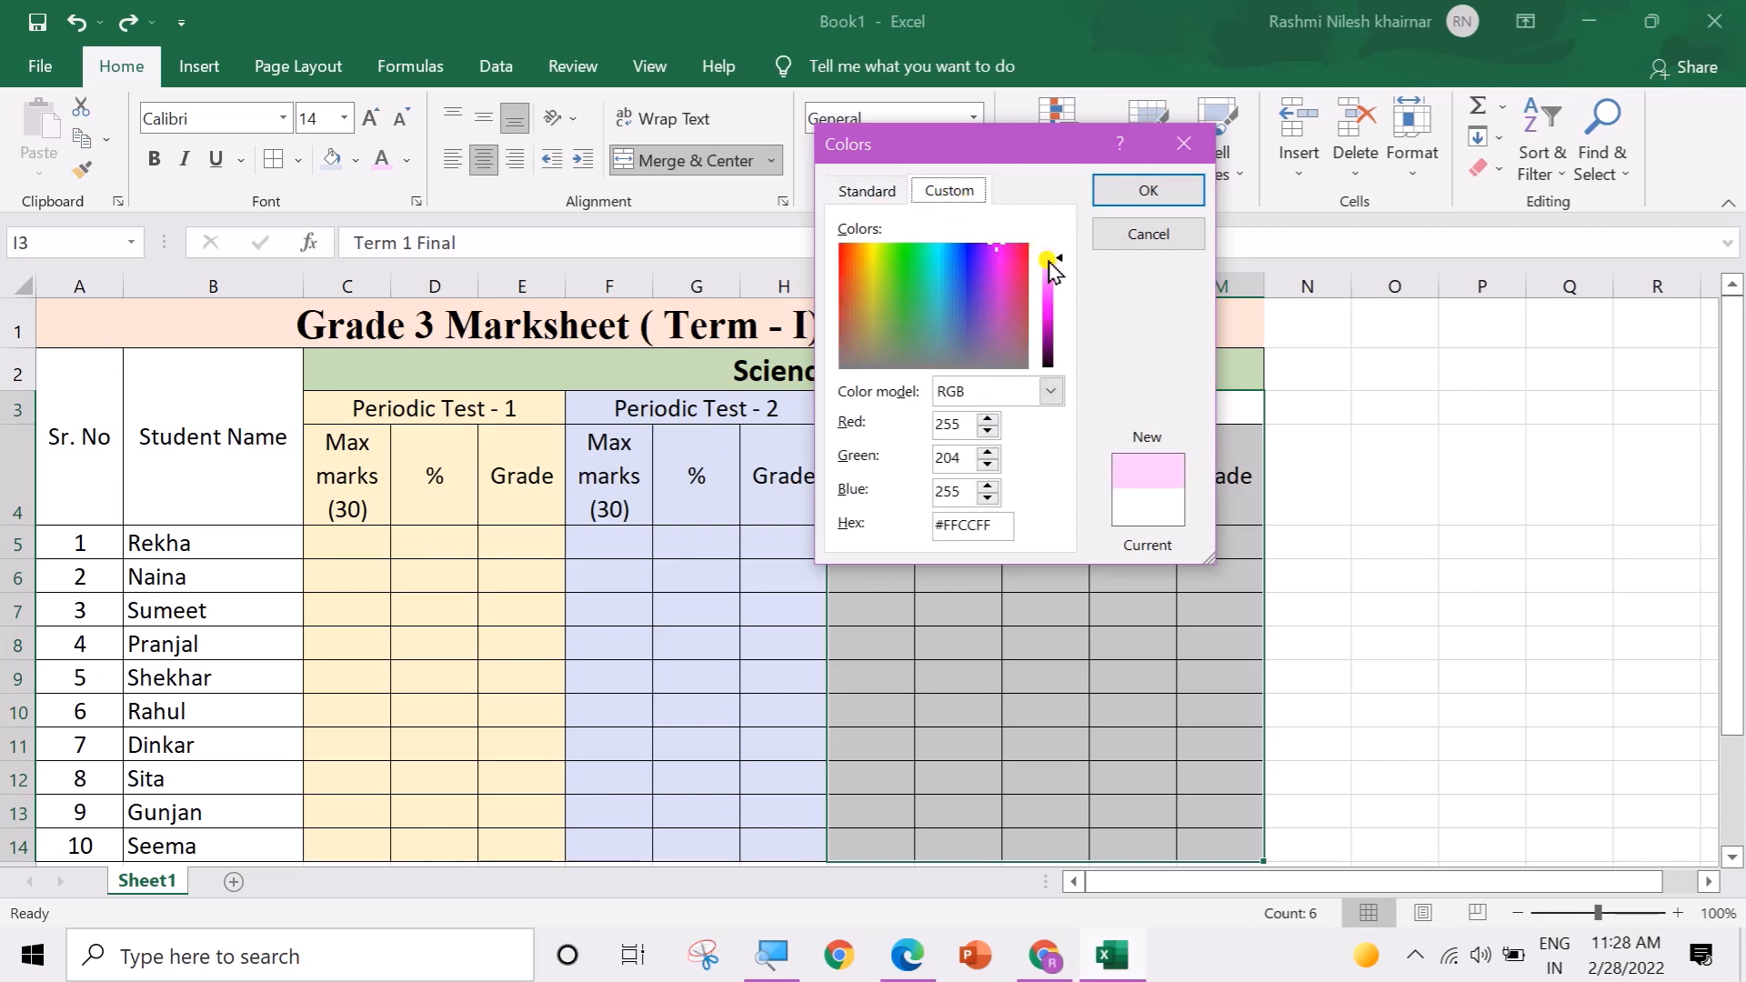
{"action": "left_click_drag", "start_coordinate": [1046, 256], "coordinate": [1046, 250]}
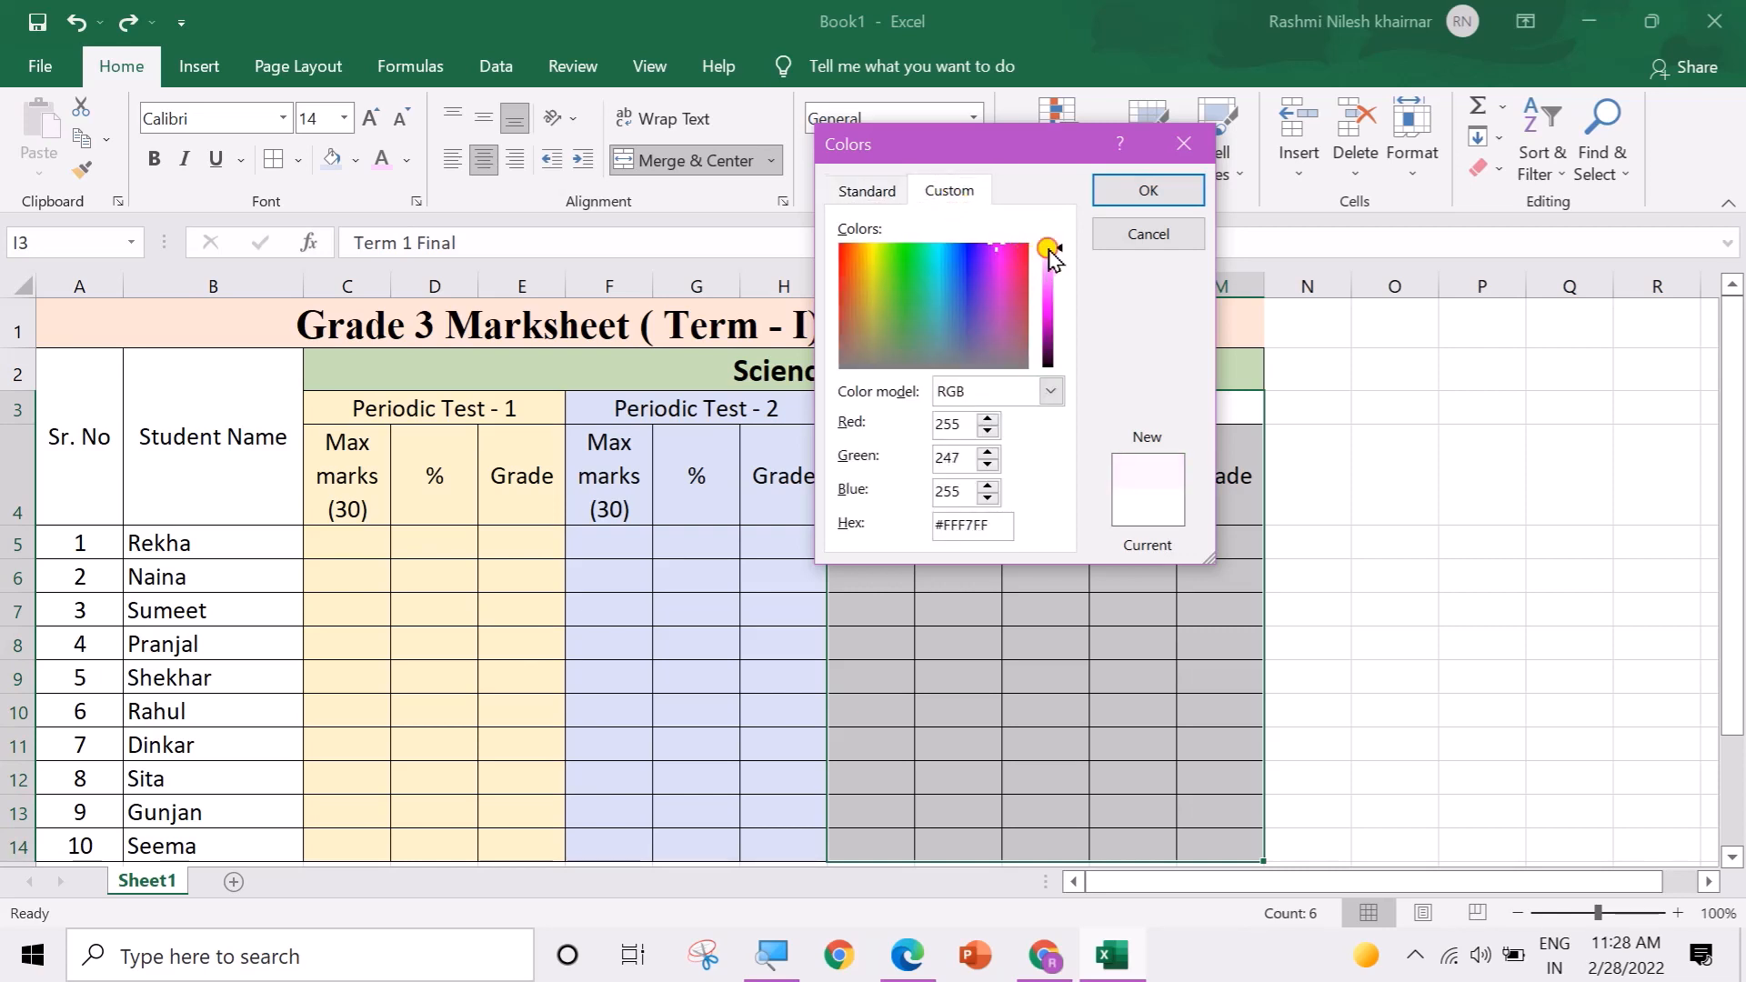
{"action": "left_click", "coordinate": [1160, 193]}
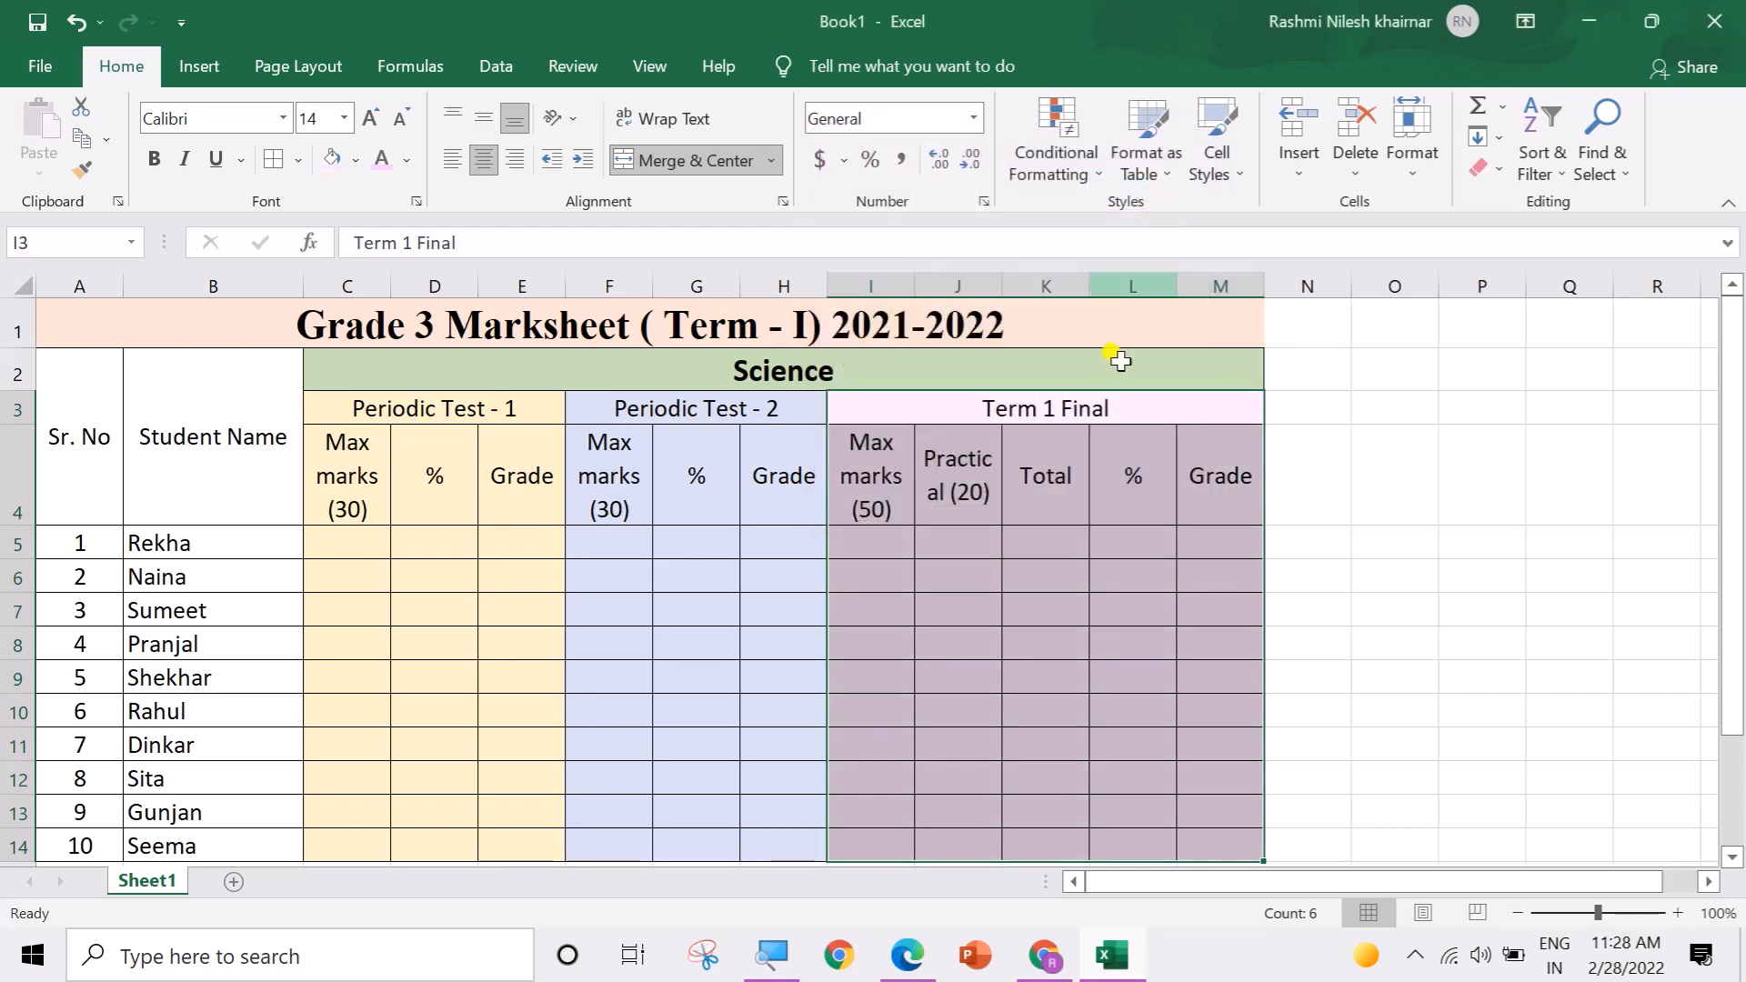
{"action": "left_click", "coordinate": [1073, 603]}
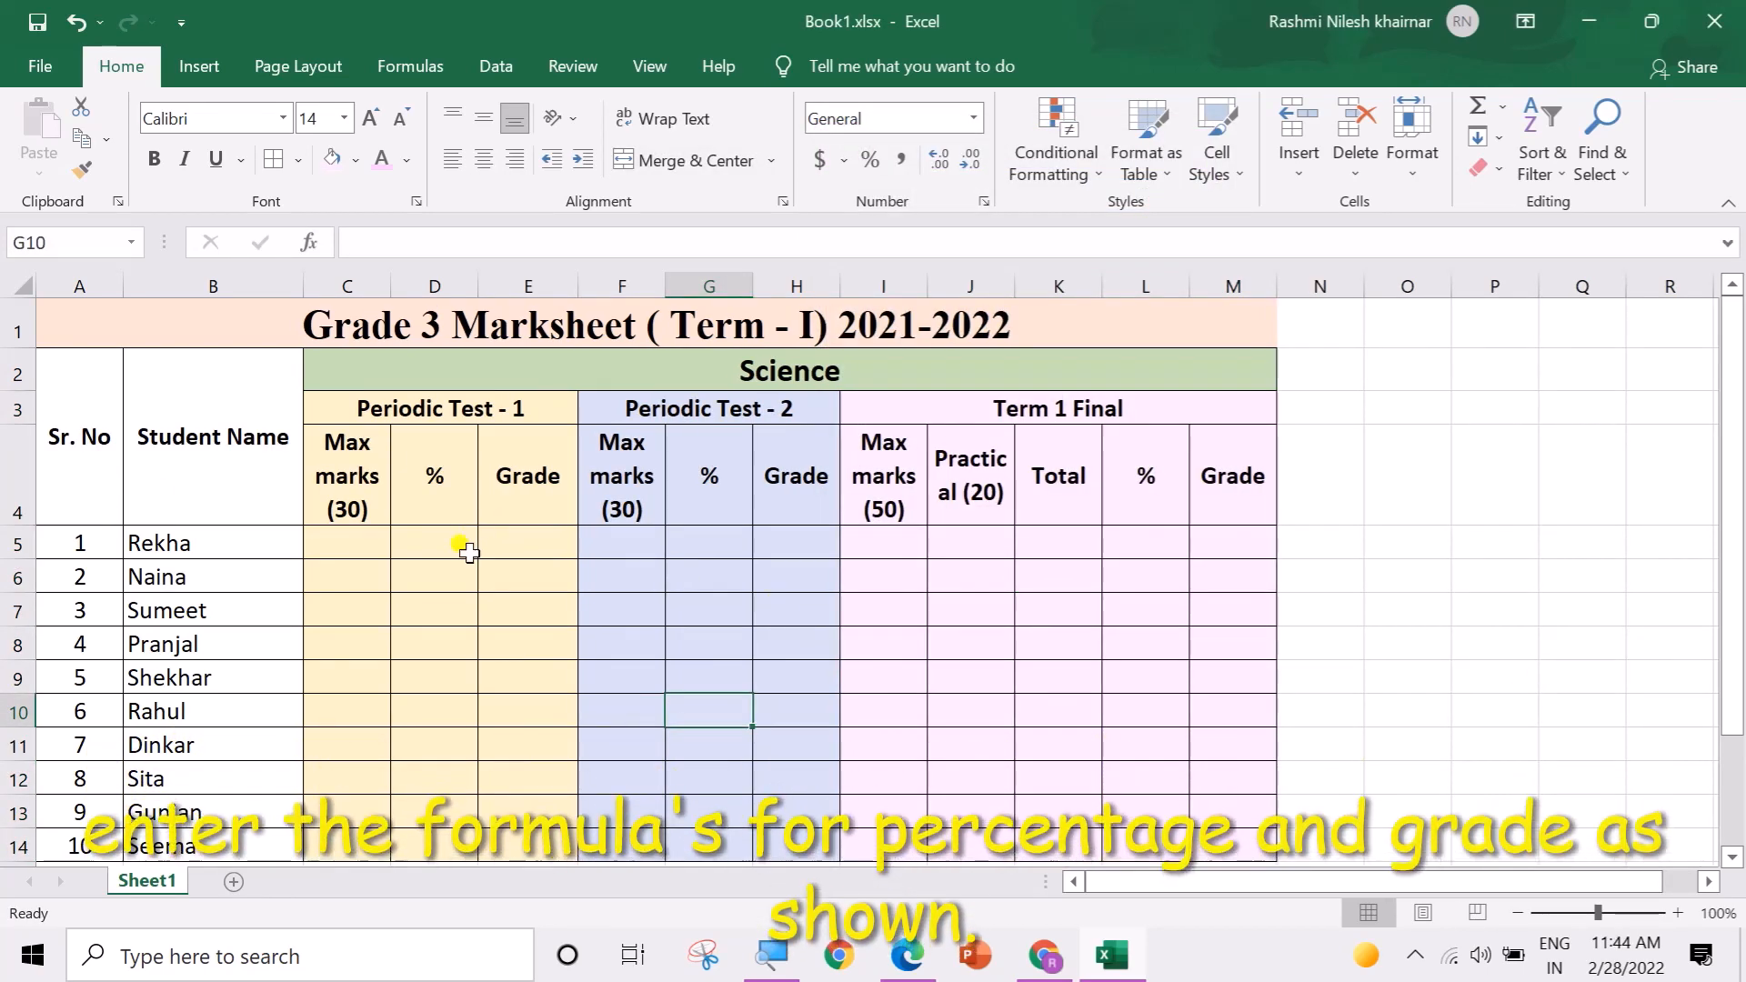
Step: Enter the Periodic Test - 1 percentage formula =100*C5/30 in D5 and fill it down to D14
{"action": "left_click", "coordinate": [459, 545]}
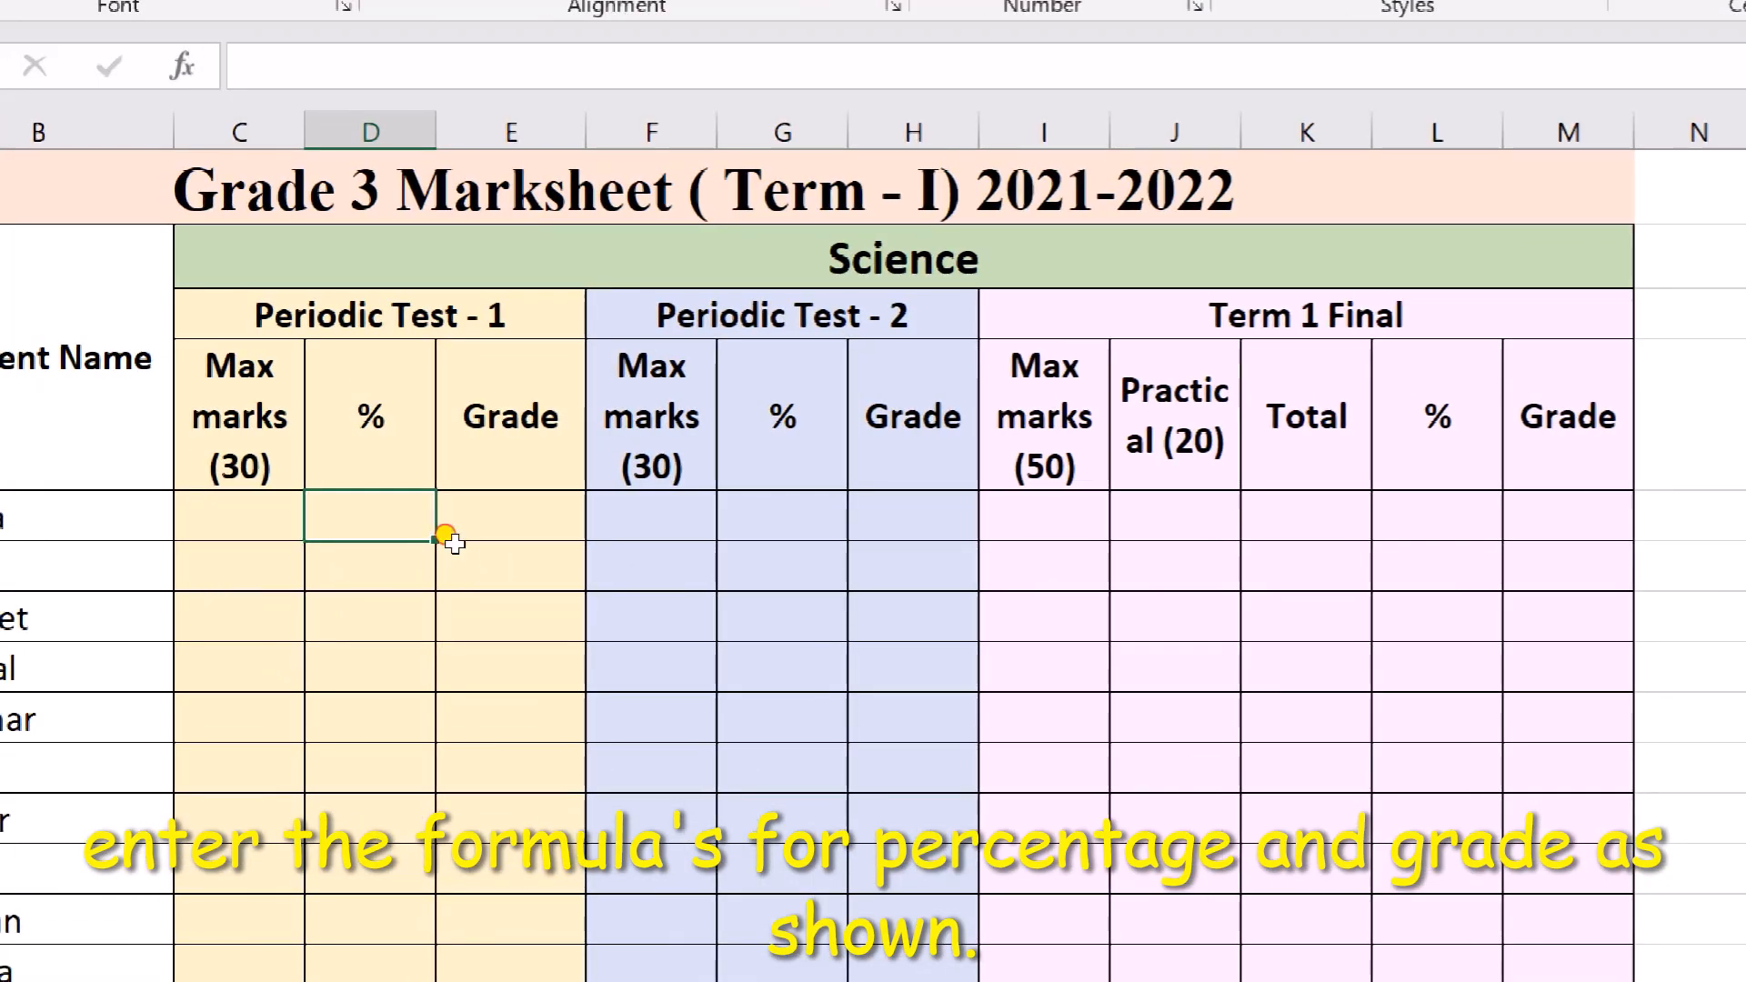
{"action": "type", "text": "="}
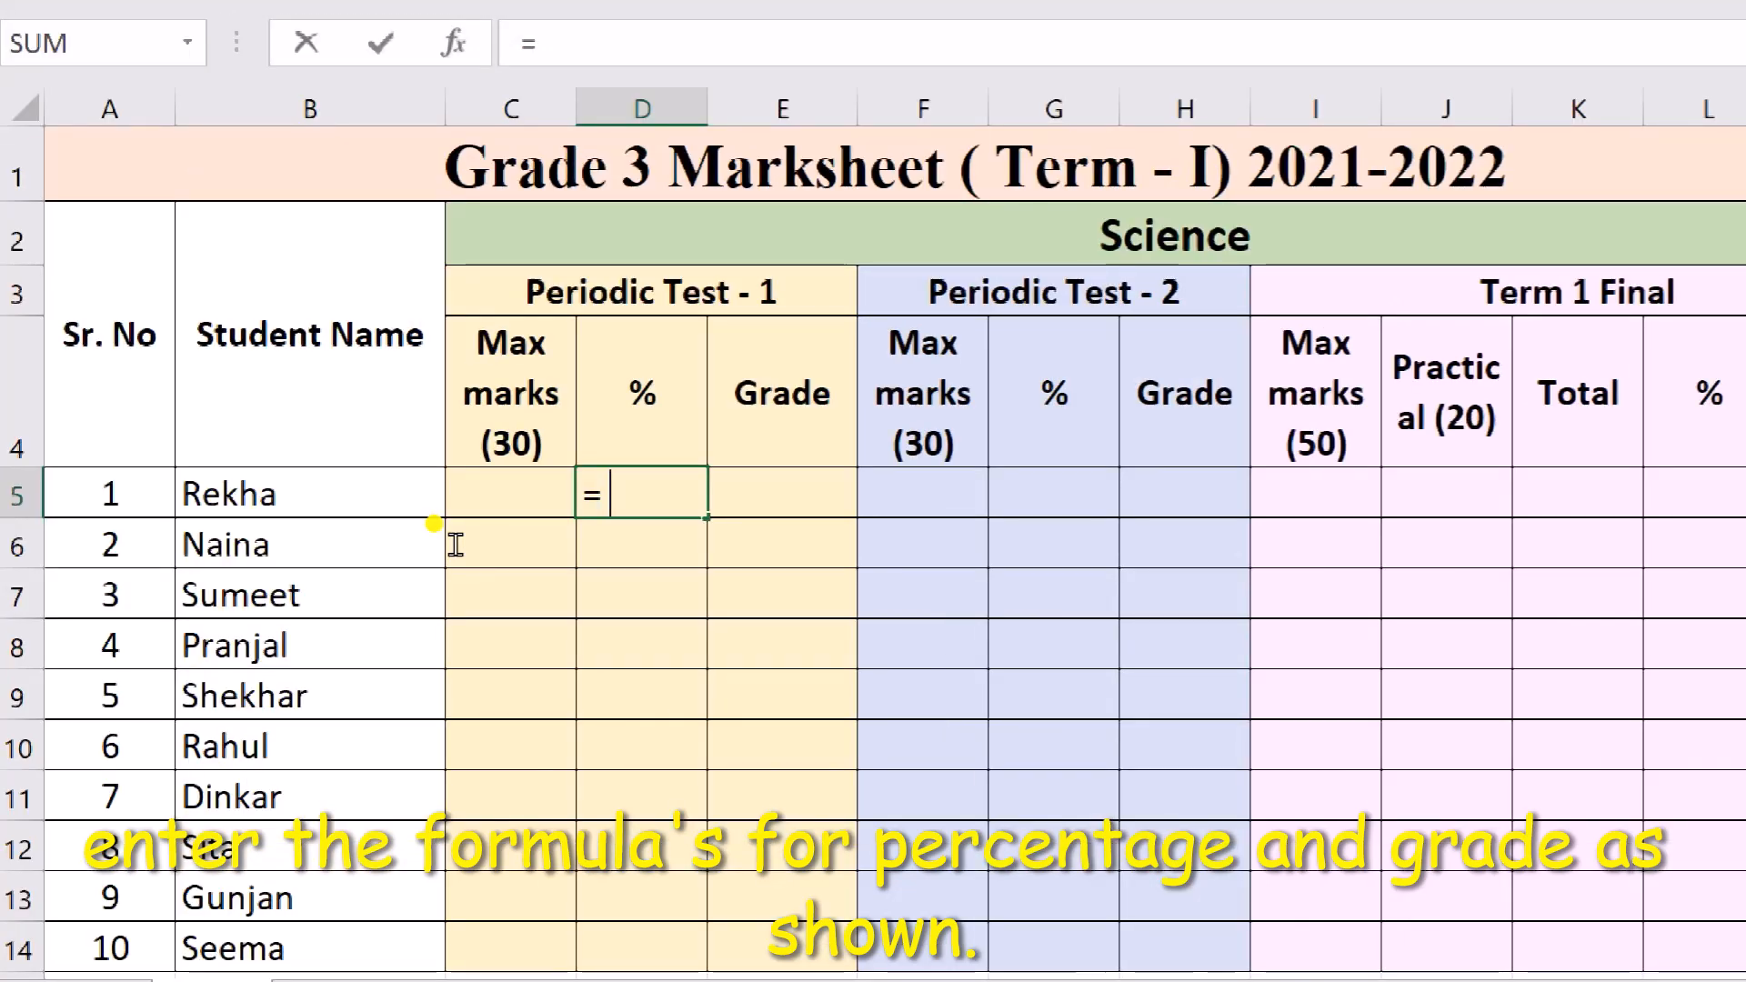
{"action": "key", "text": "BackSpace"}
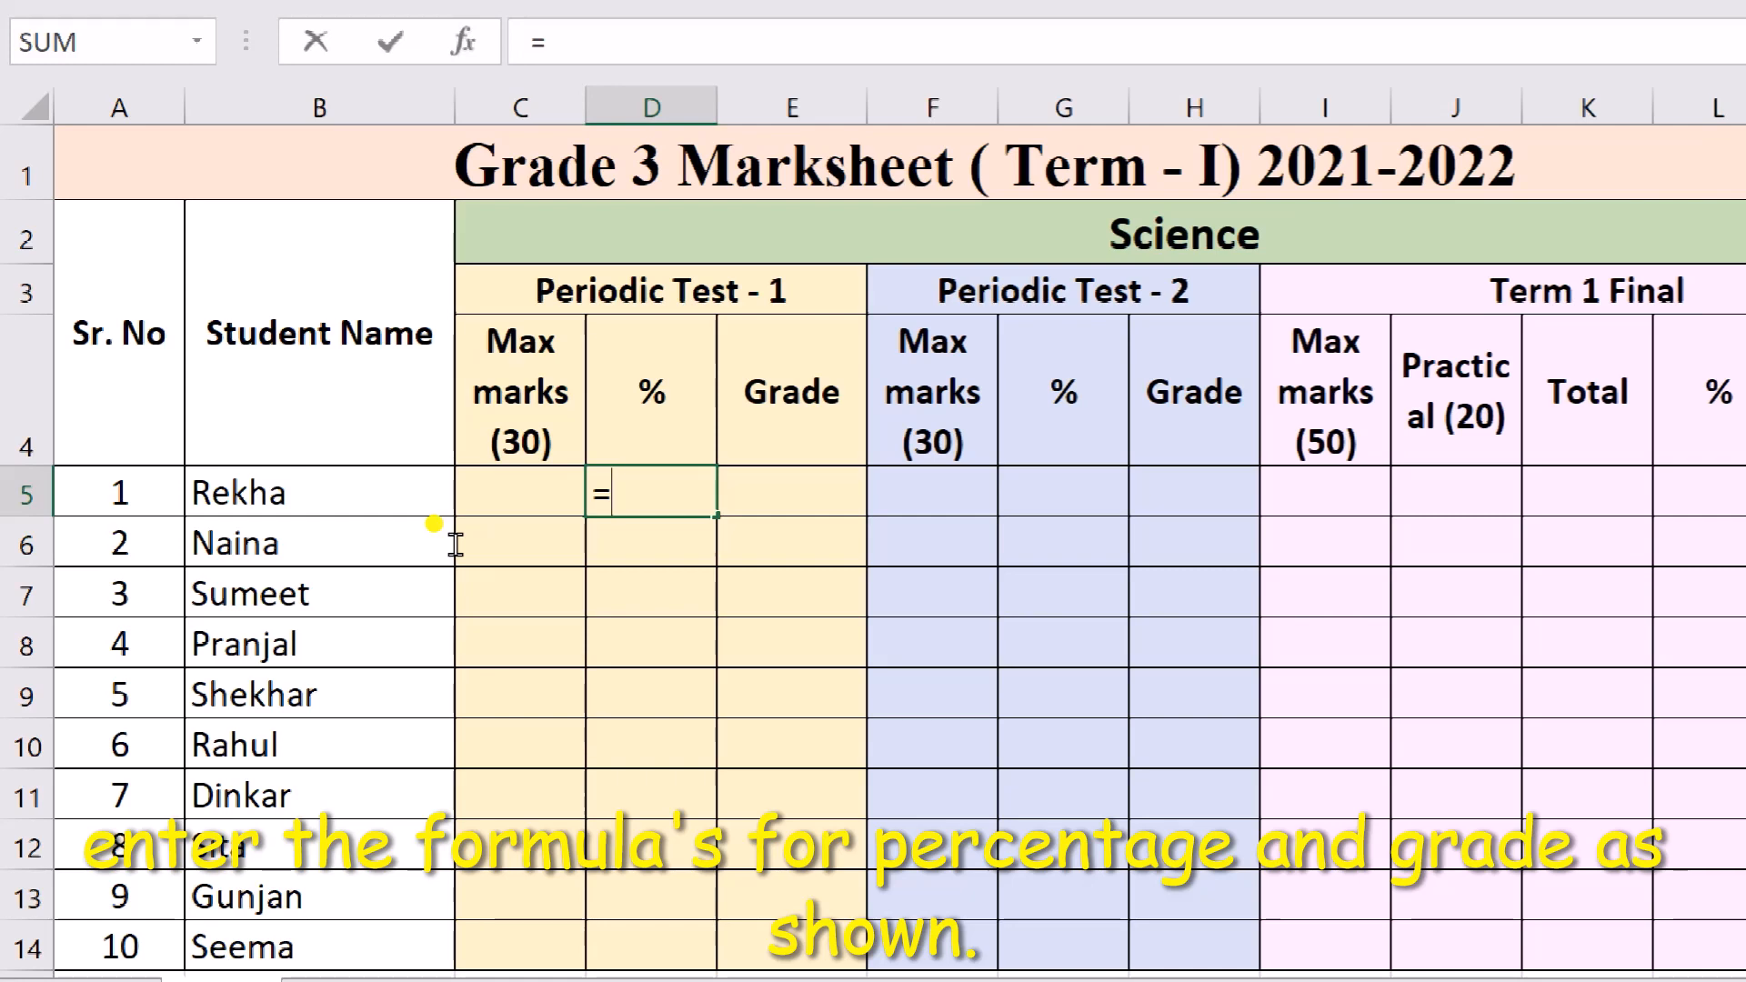
{"action": "type", "text": "100*"}
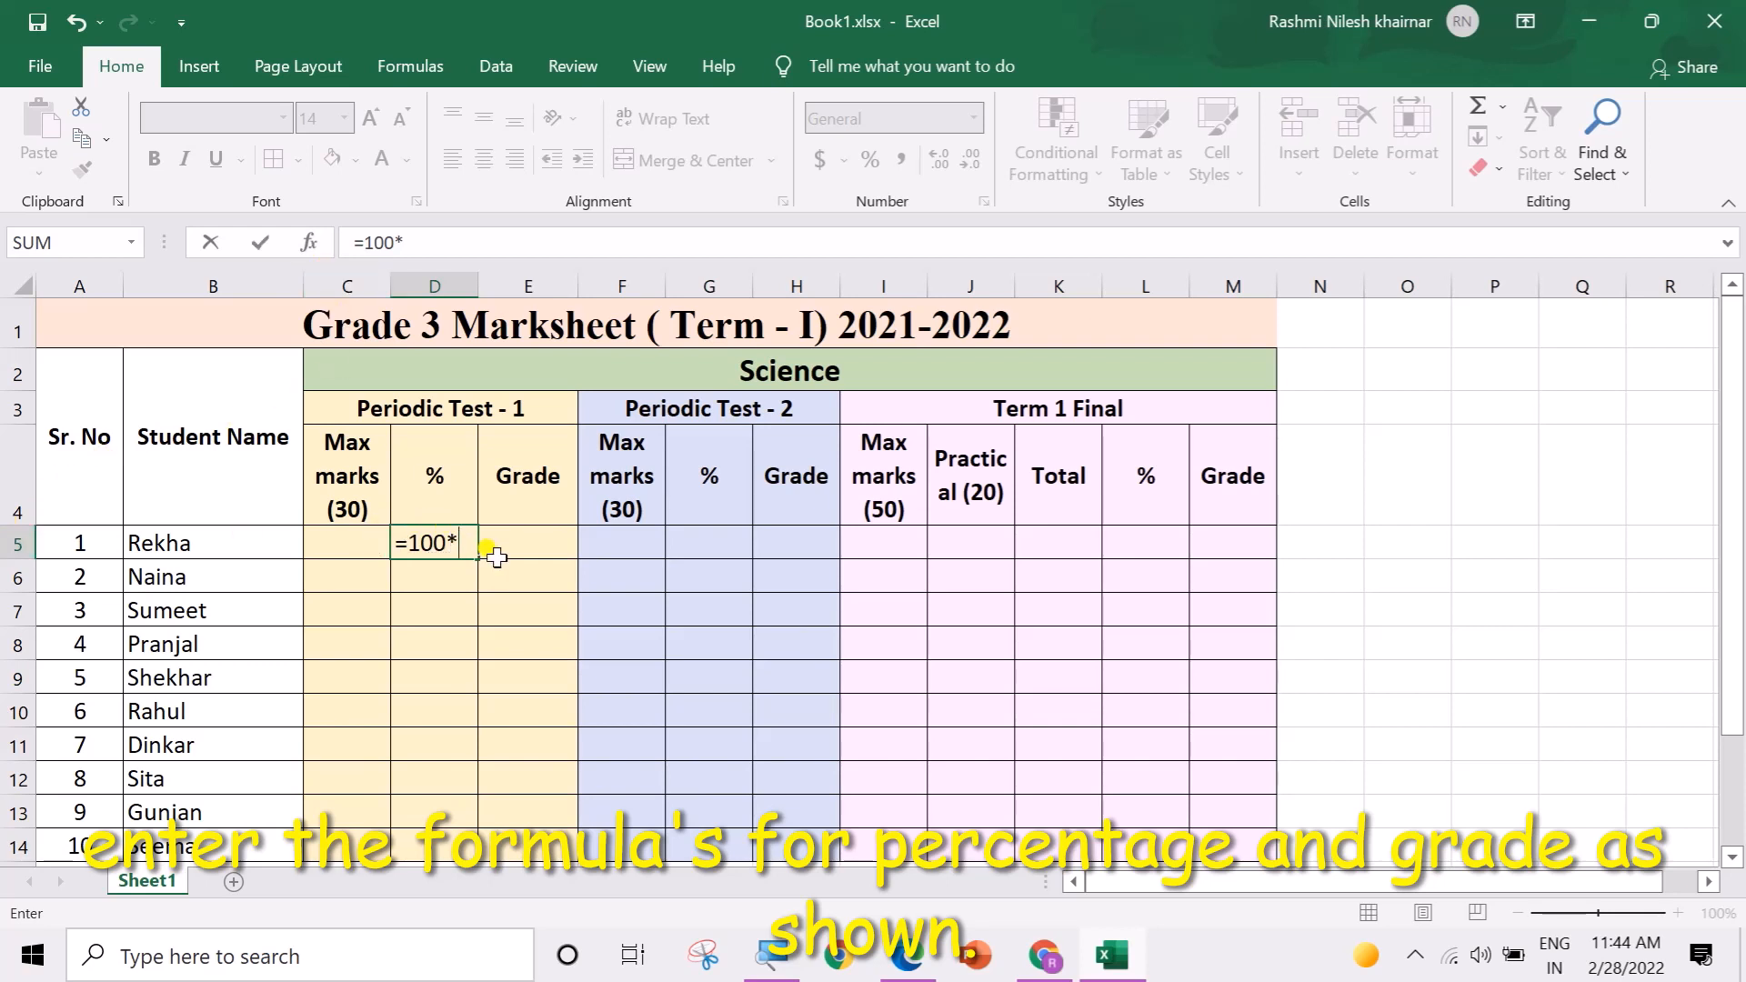
{"action": "type", "text": "C"}
{"action": "key", "text": "BackSpace"}
{"action": "type", "text": "C5/30"}
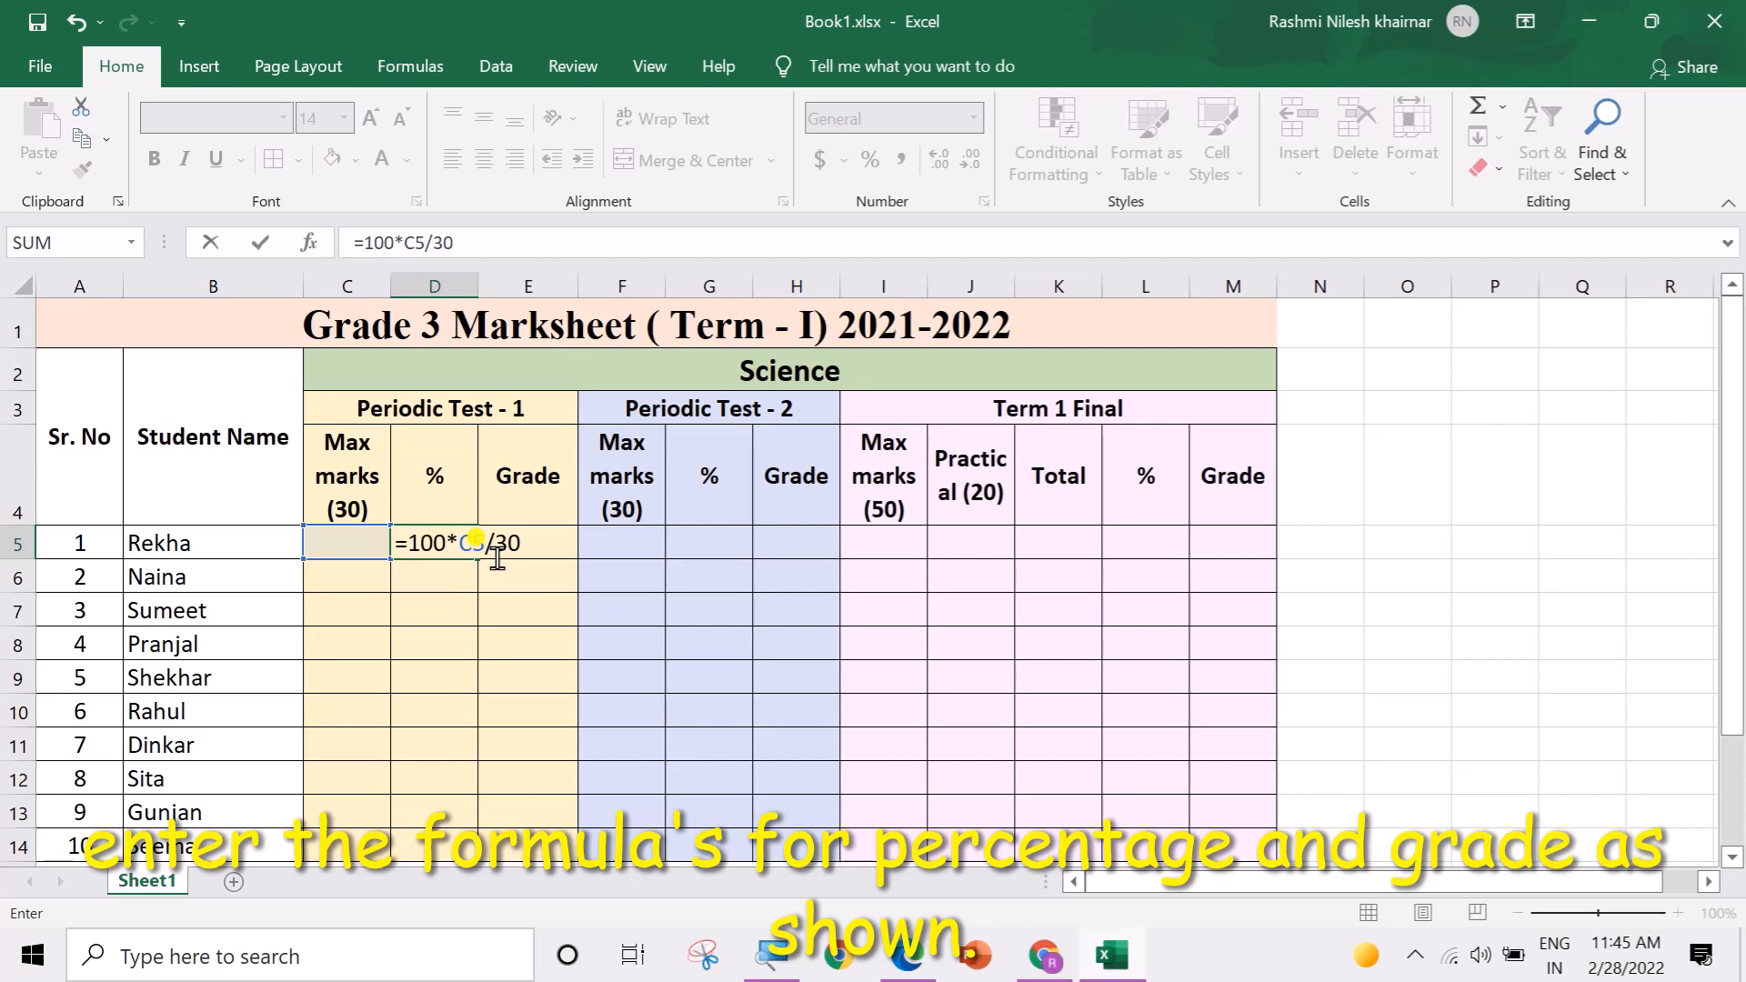
{"action": "key", "text": "Return"}
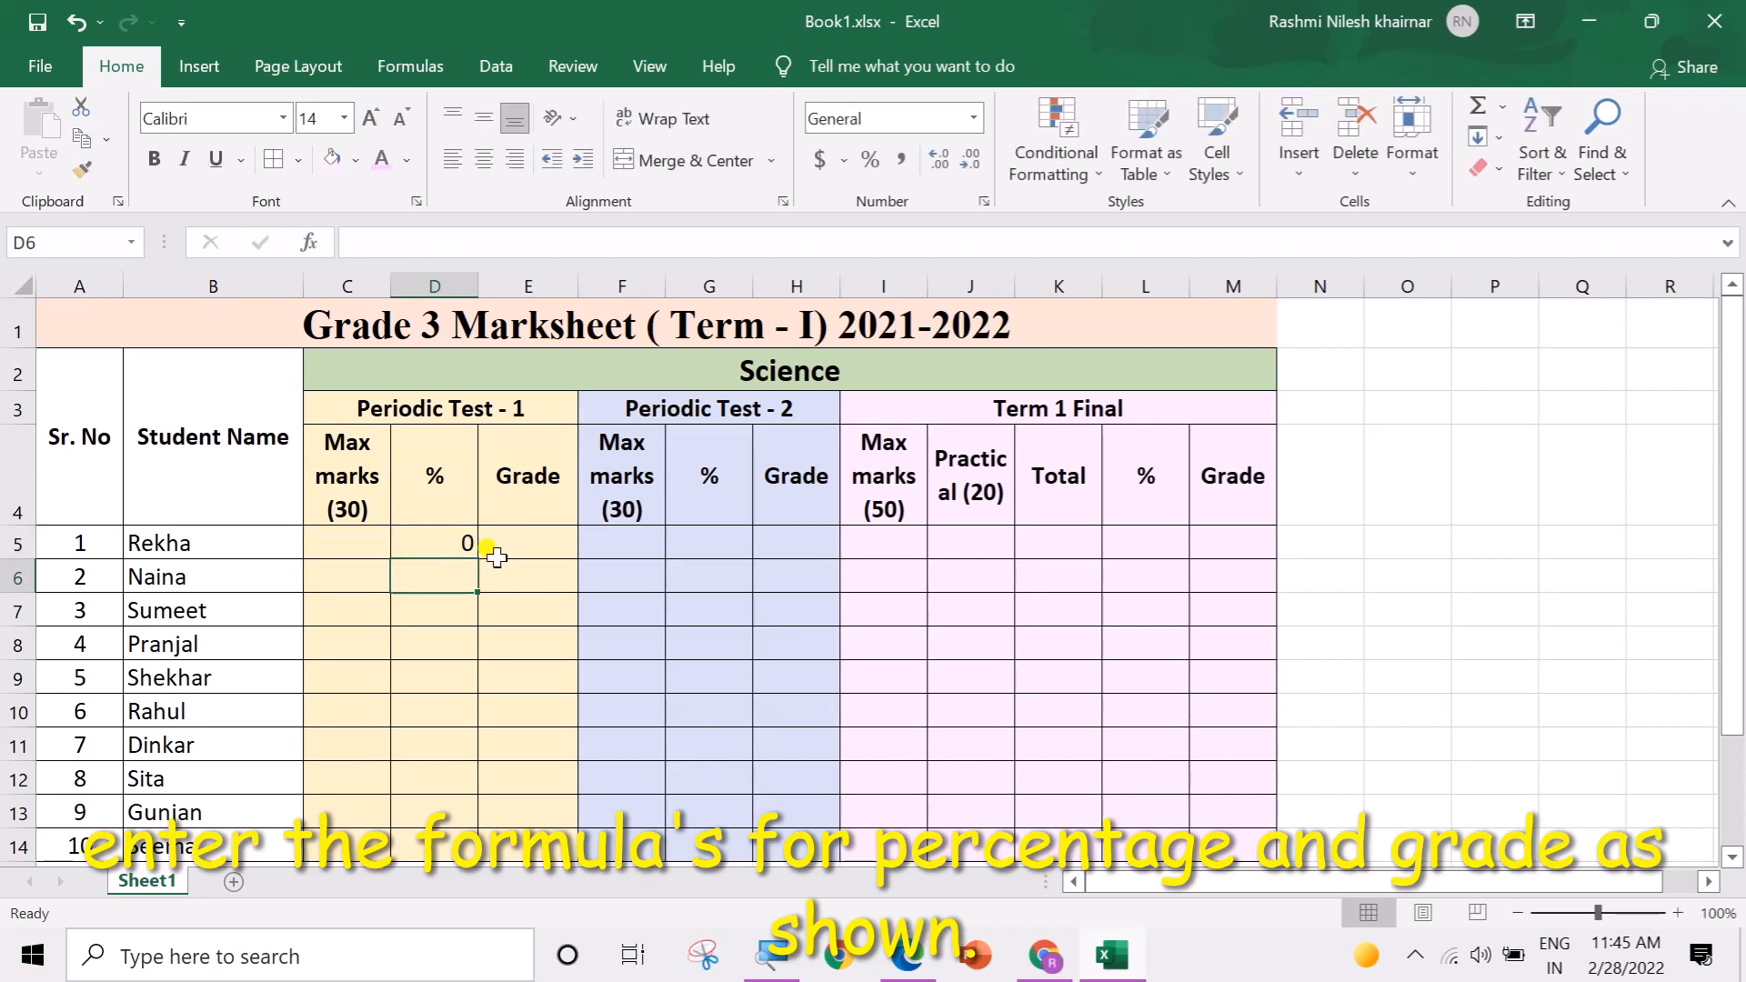
{"action": "left_click", "coordinate": [443, 543]}
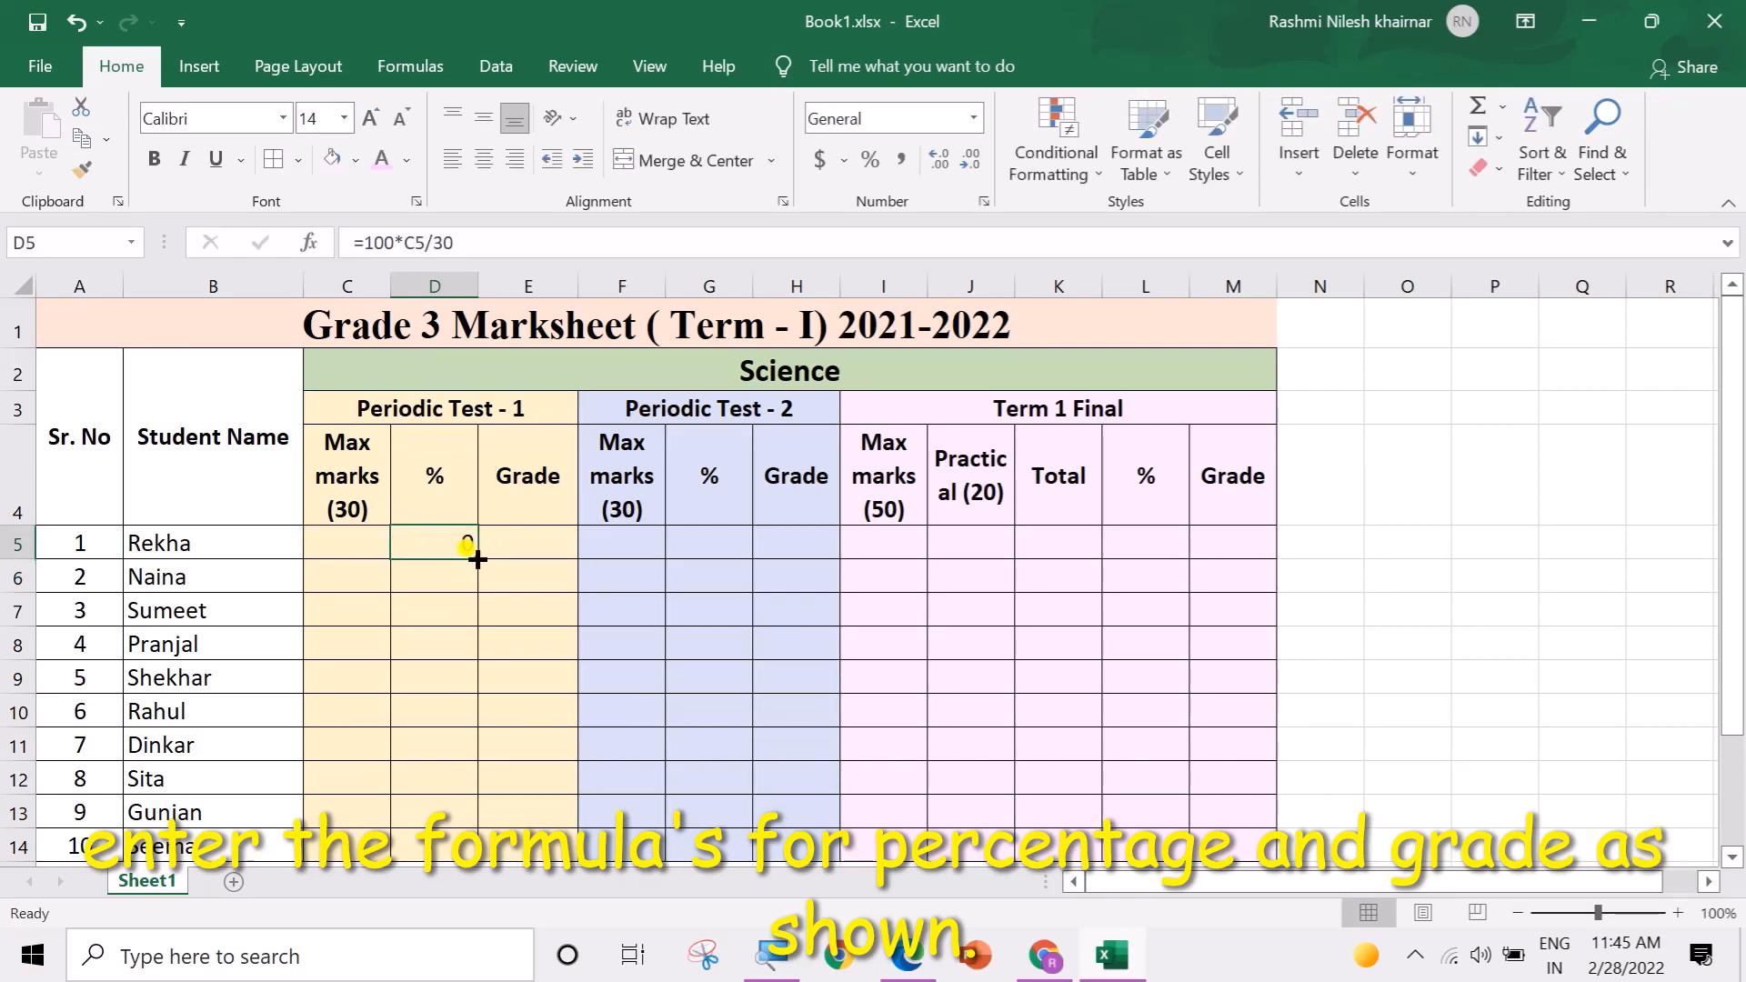
{"action": "left_click_drag", "start_coordinate": [478, 559], "coordinate": [442, 850]}
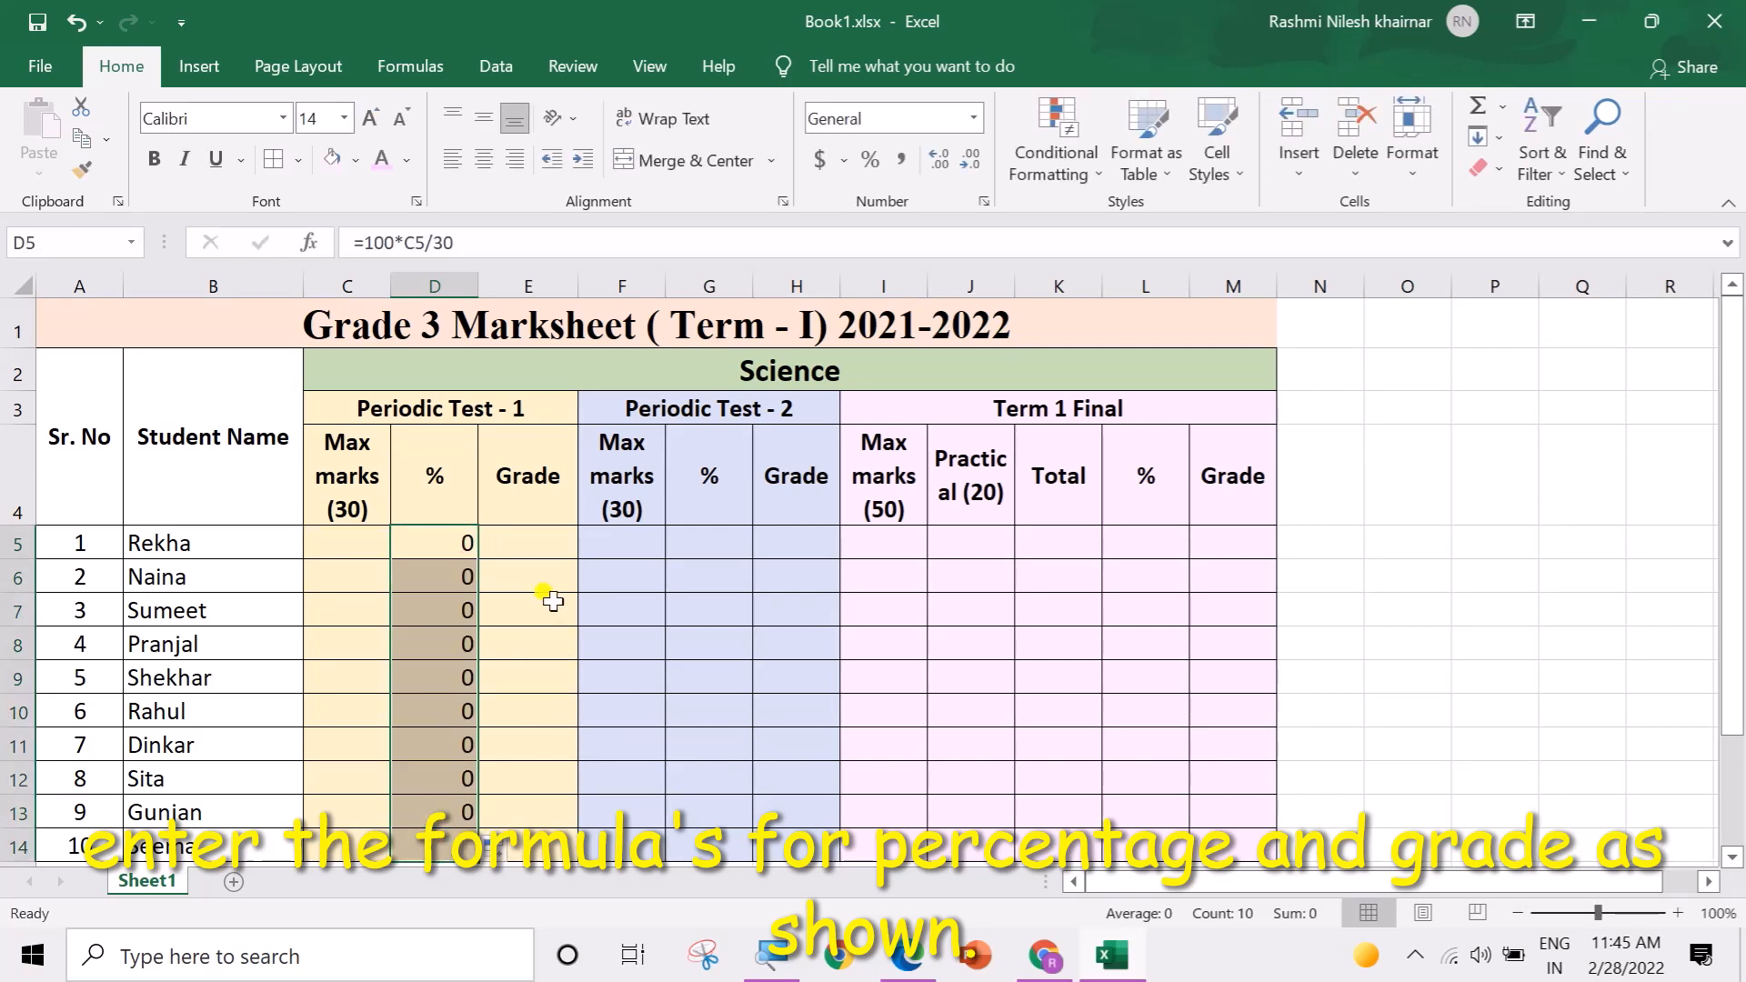
Step: Start the Periodic Test - 1 grade formula in E5 with =IF(D5>89,"A*", for the top grade
{"action": "left_click", "coordinate": [535, 541]}
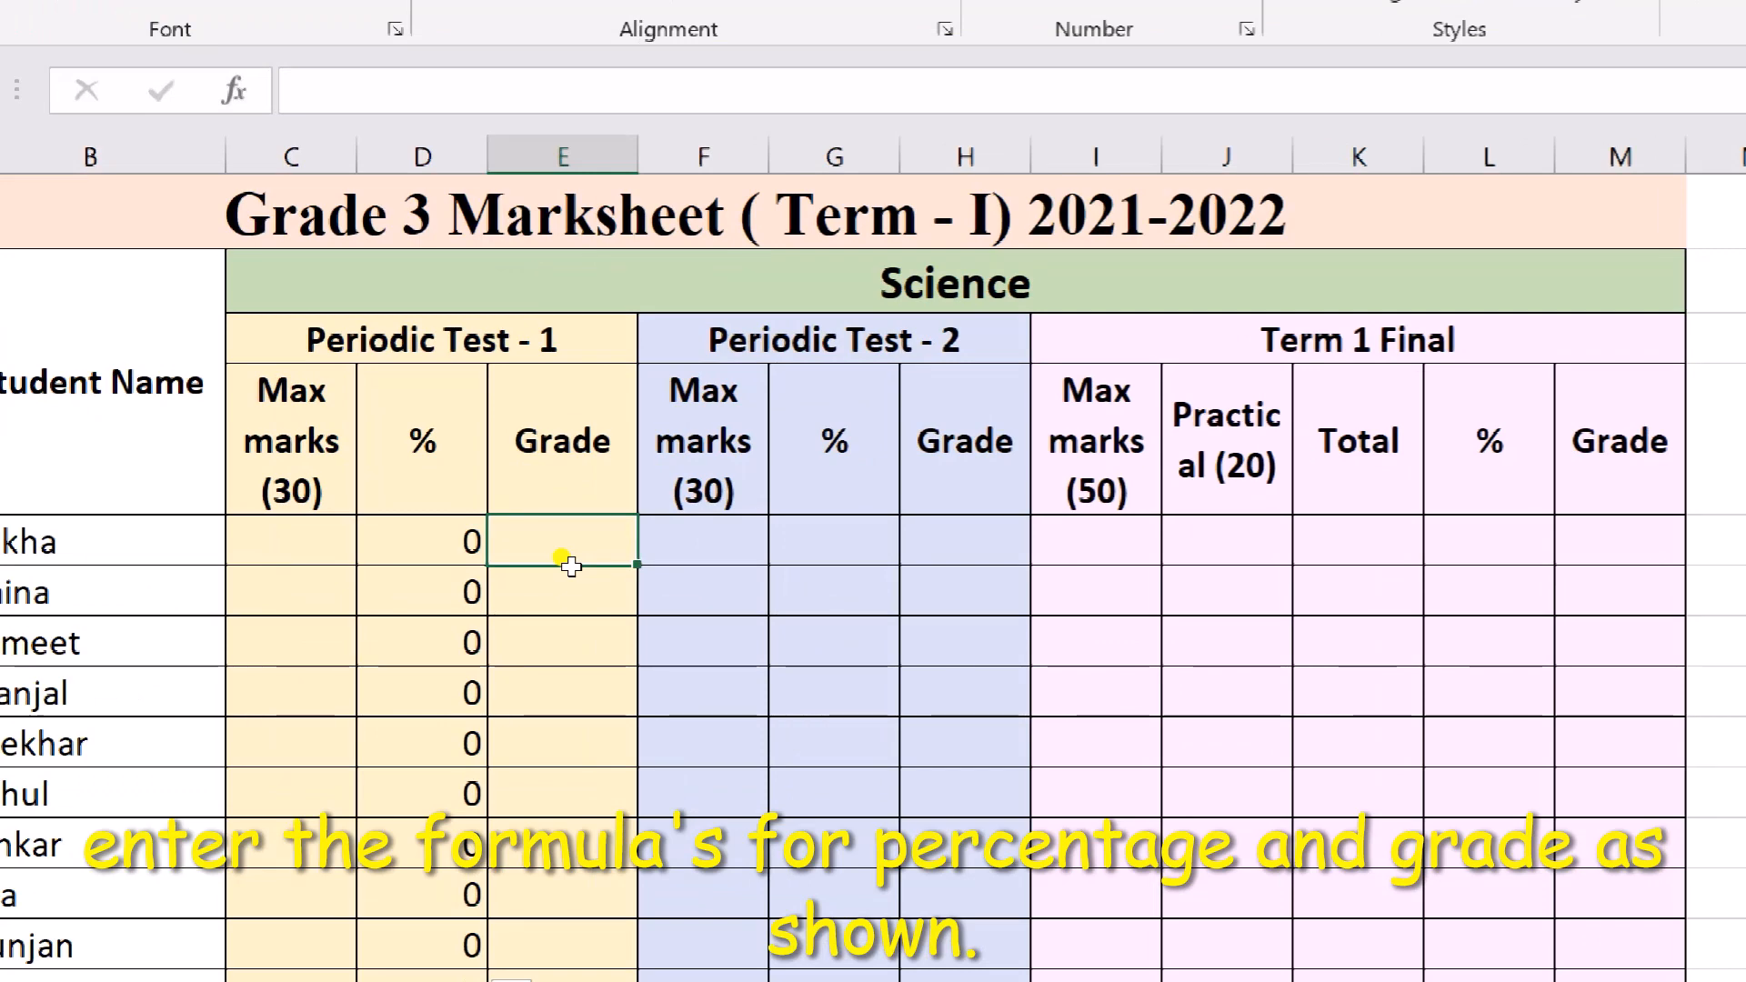
{"action": "type", "text": "=IF"}
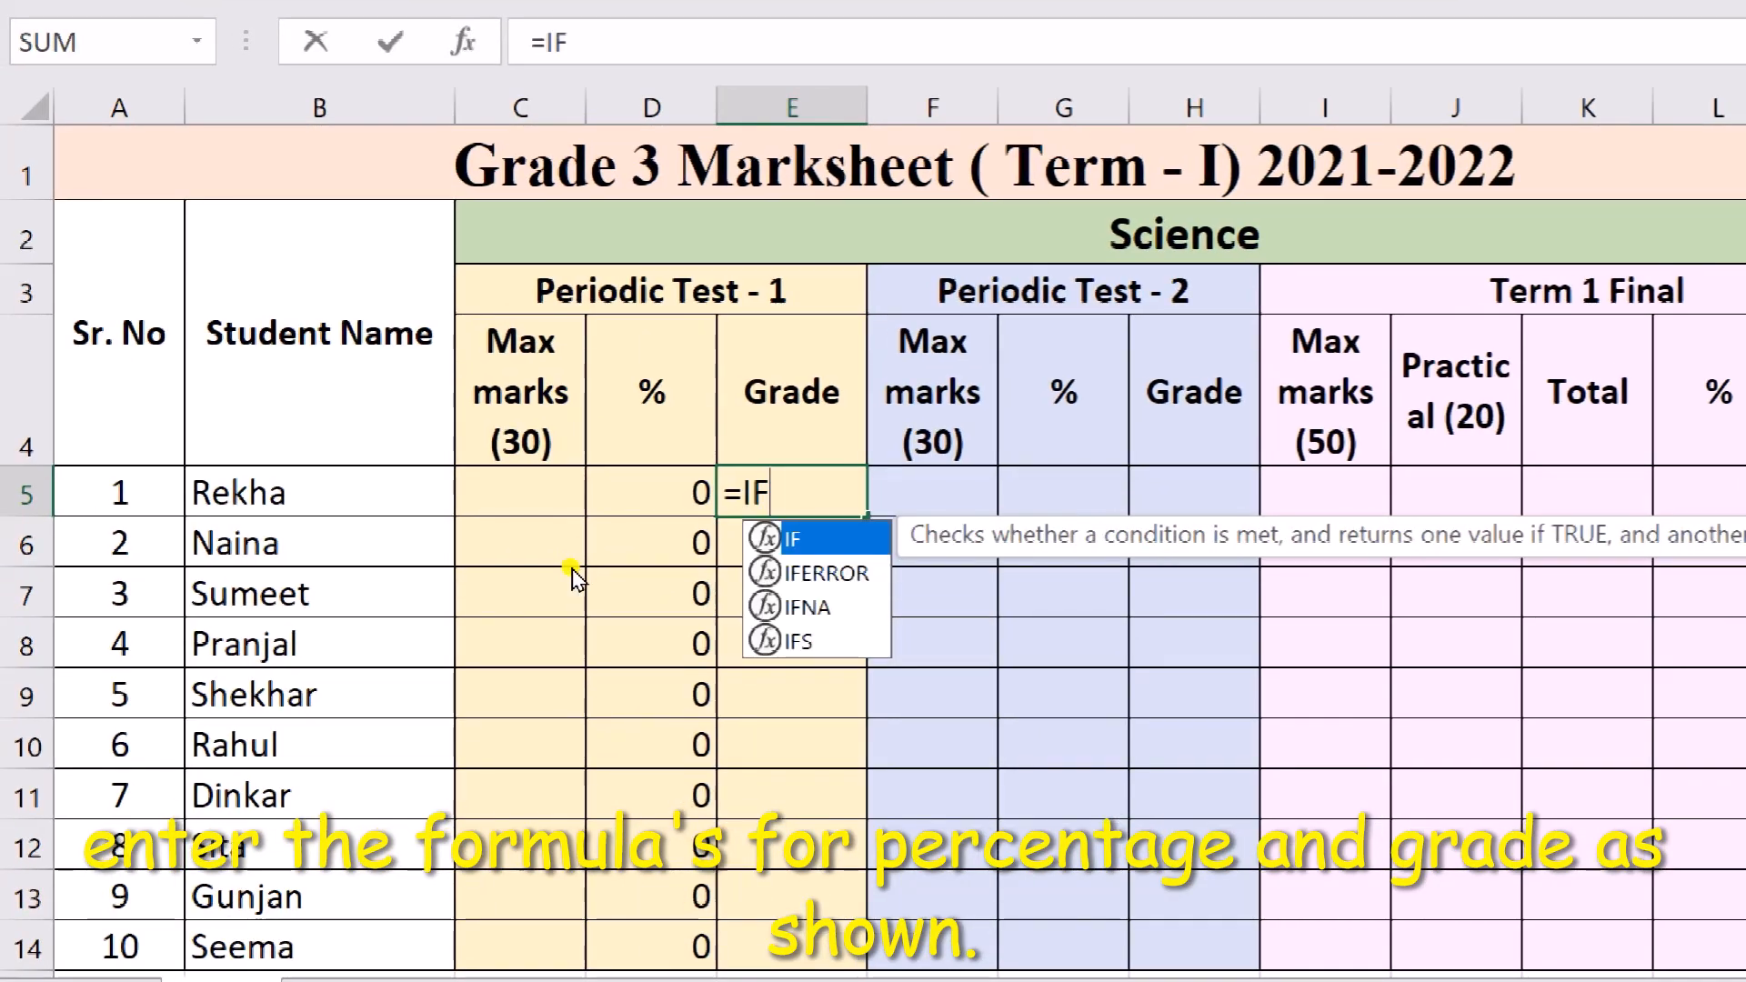
{"action": "type", "text": "(D5"}
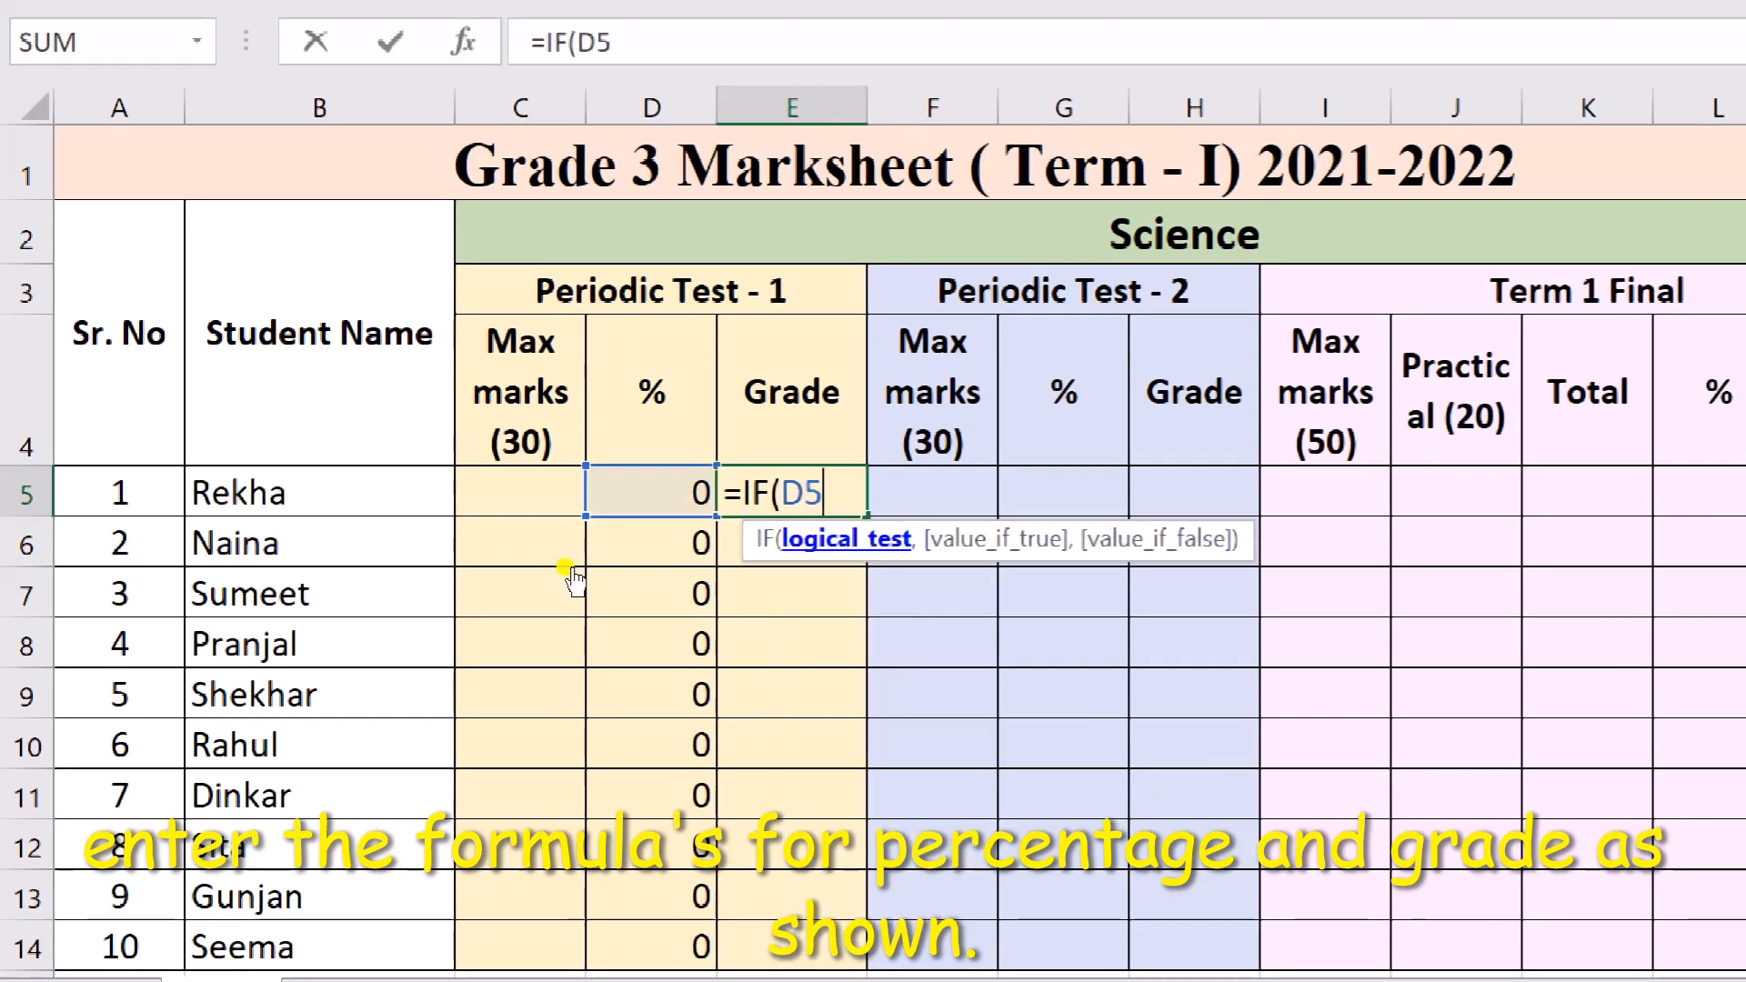
{"action": "type", "text": "?"}
{"action": "key", "text": "BackSpace"}
{"action": "type", "text": ">89"}
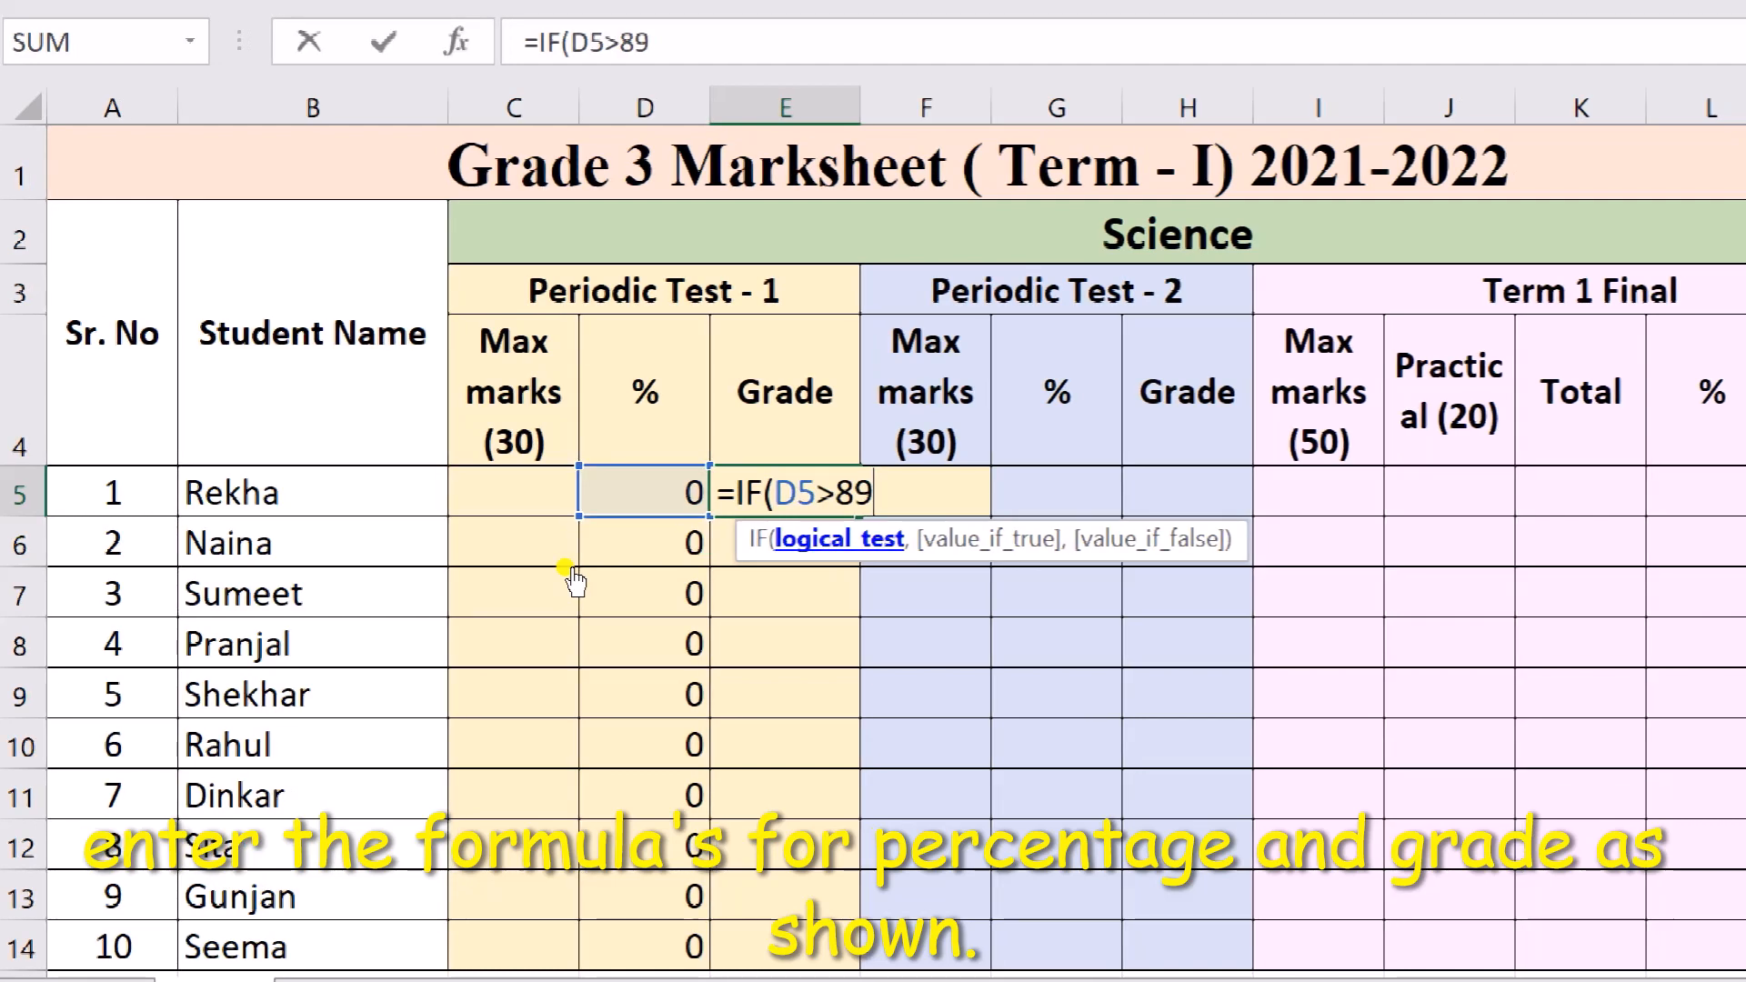
{"action": "type", "text": ",\""}
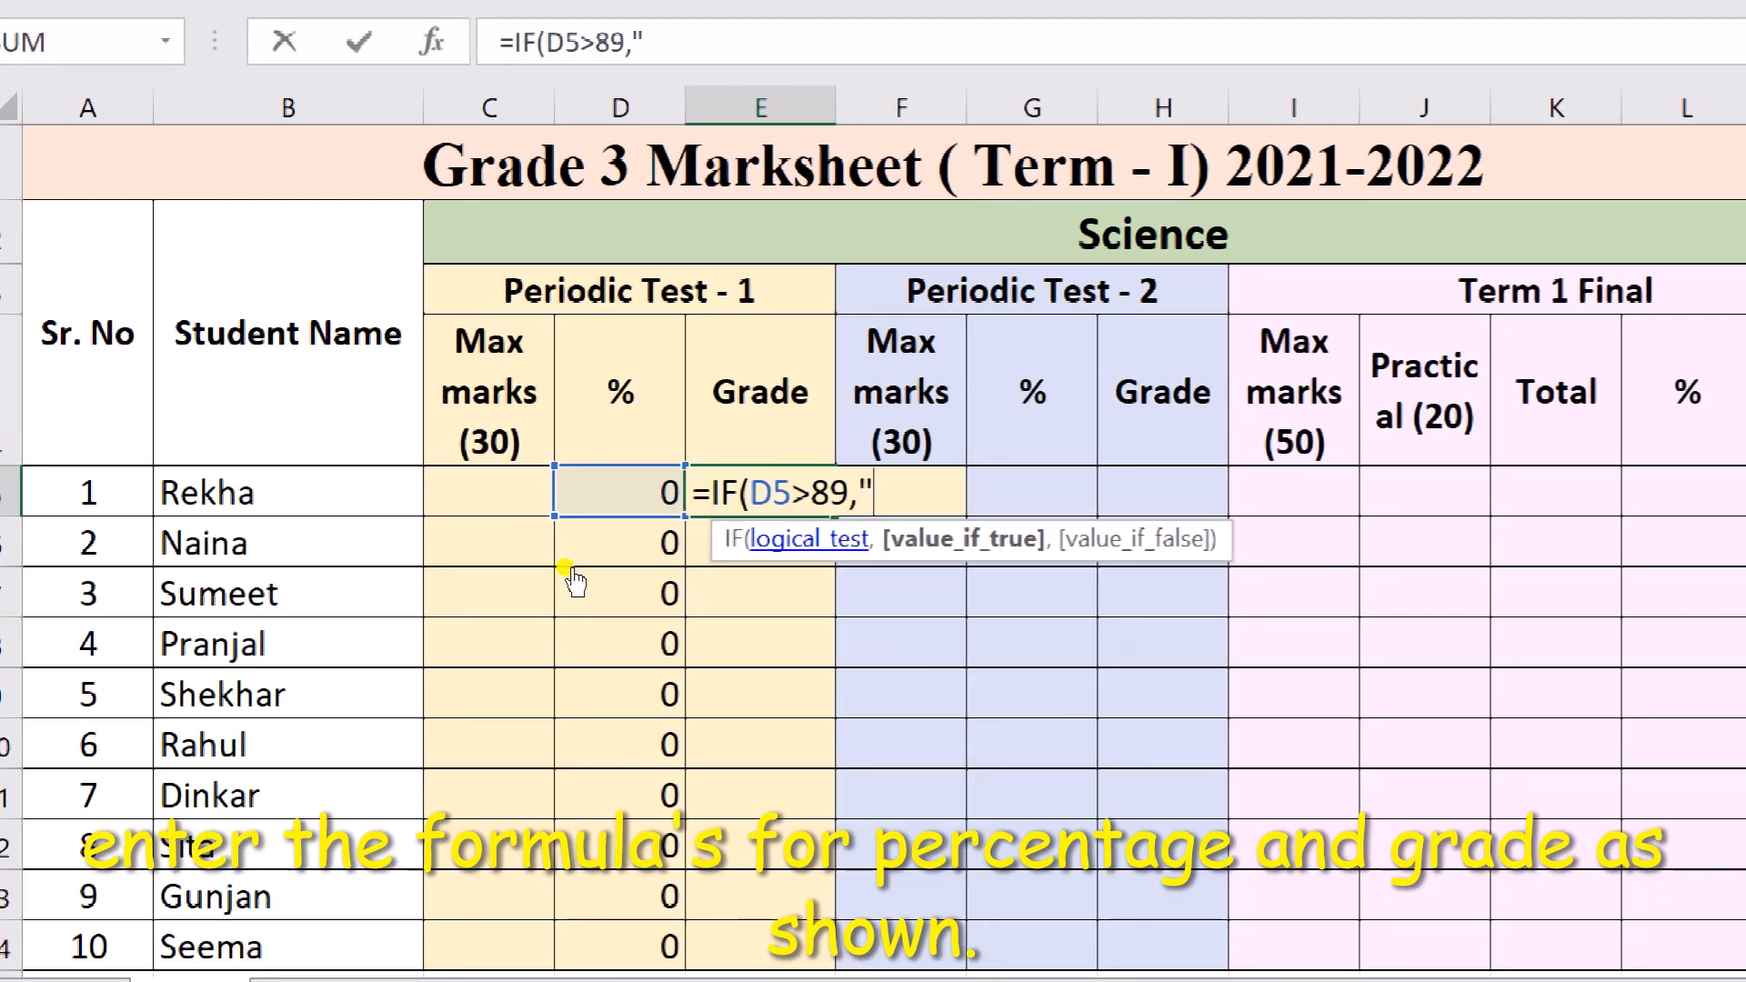
{"action": "type", "text": "A8"}
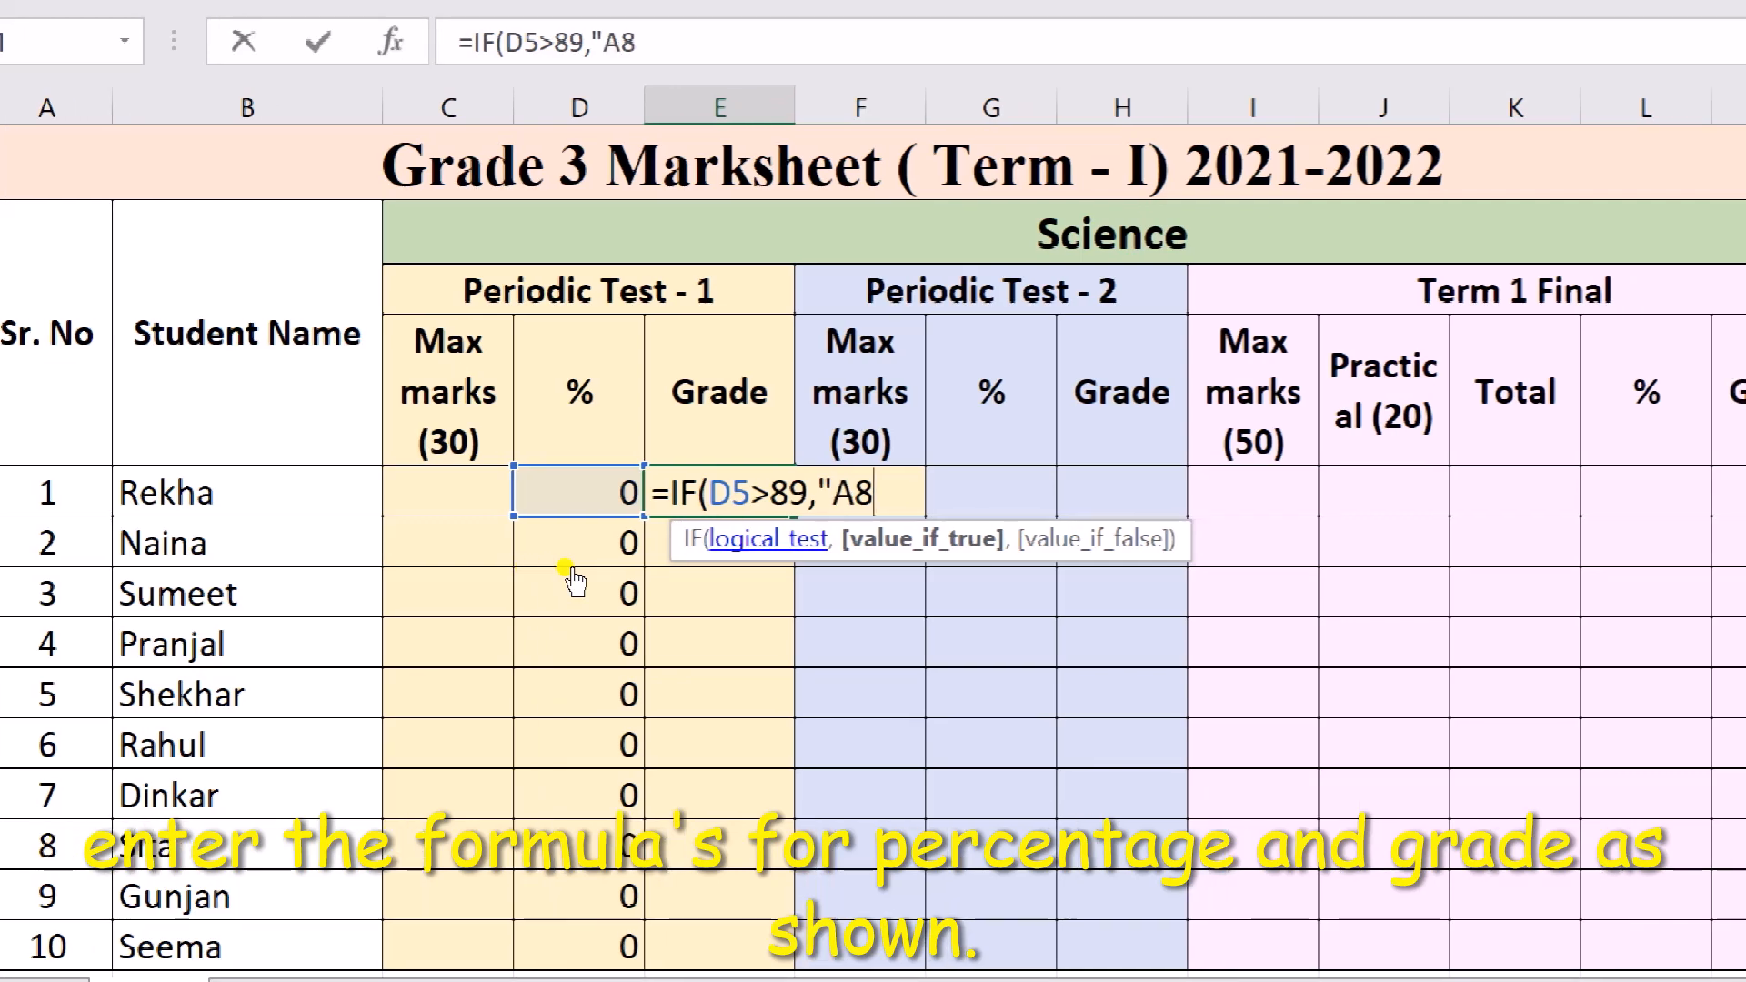
{"action": "key", "text": "BackSpace"}
{"action": "type", "text": "*\","}
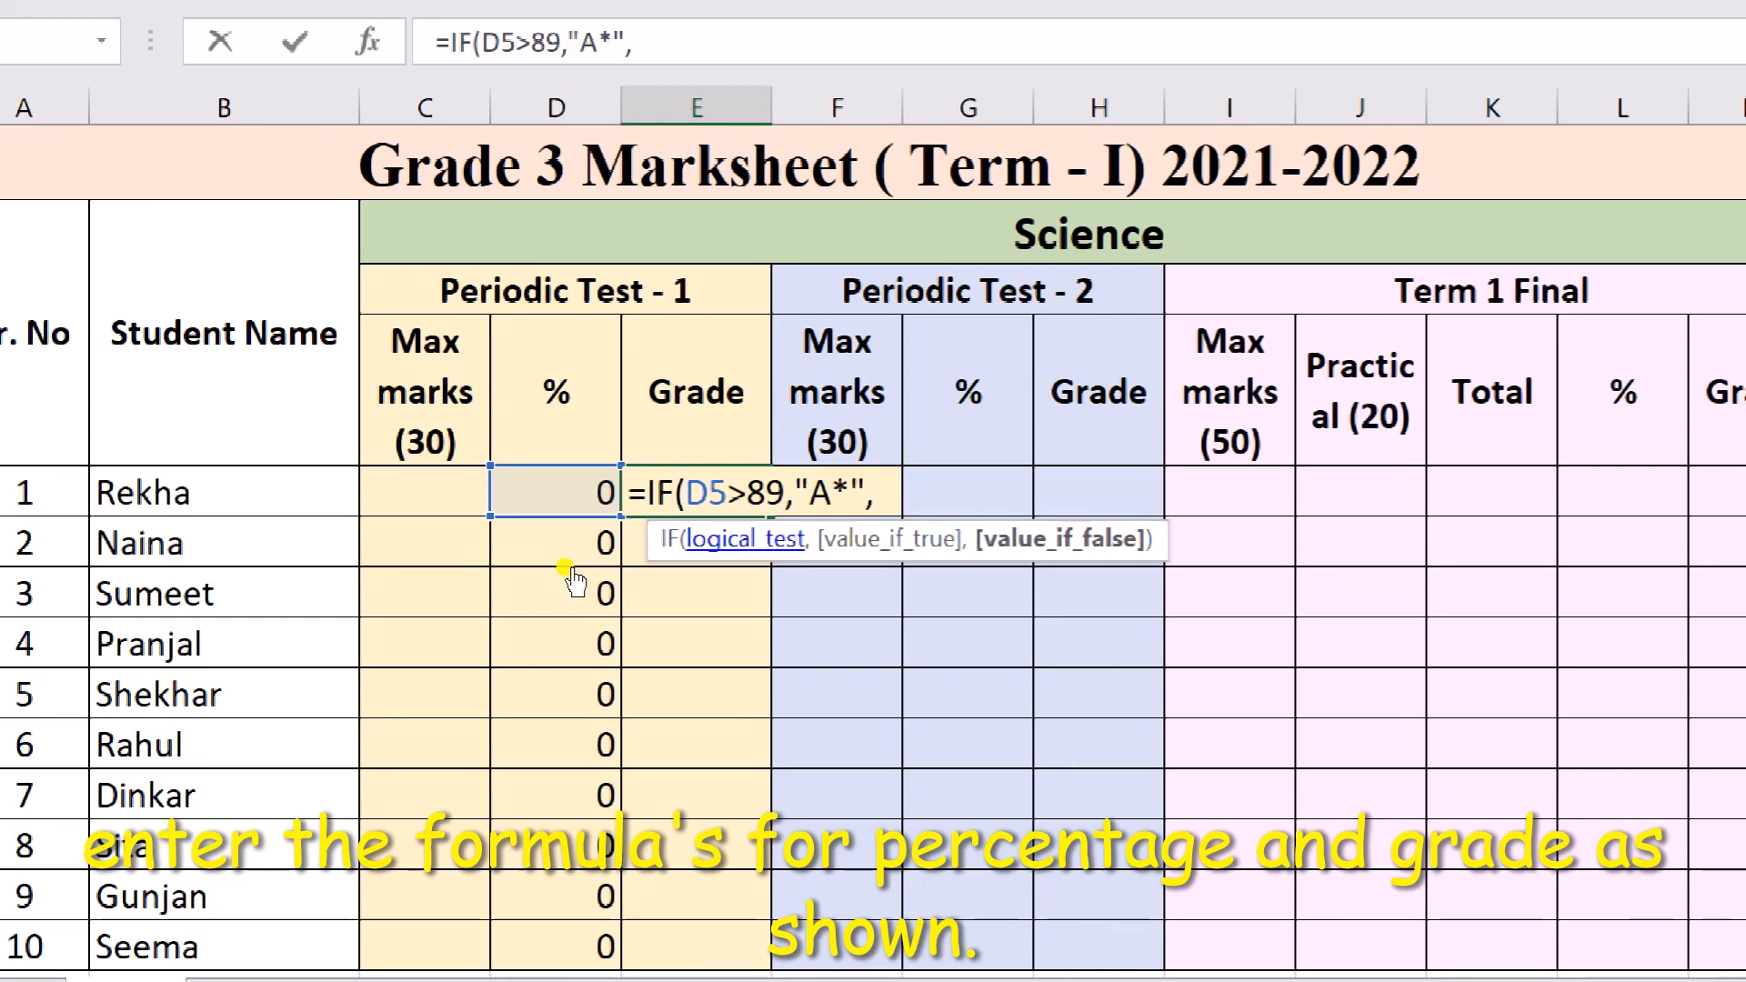
Step: Extend the E5 grade formula with the nested condition IF(D5>79,"A", for grade A
{"action": "type", "text": "IF("}
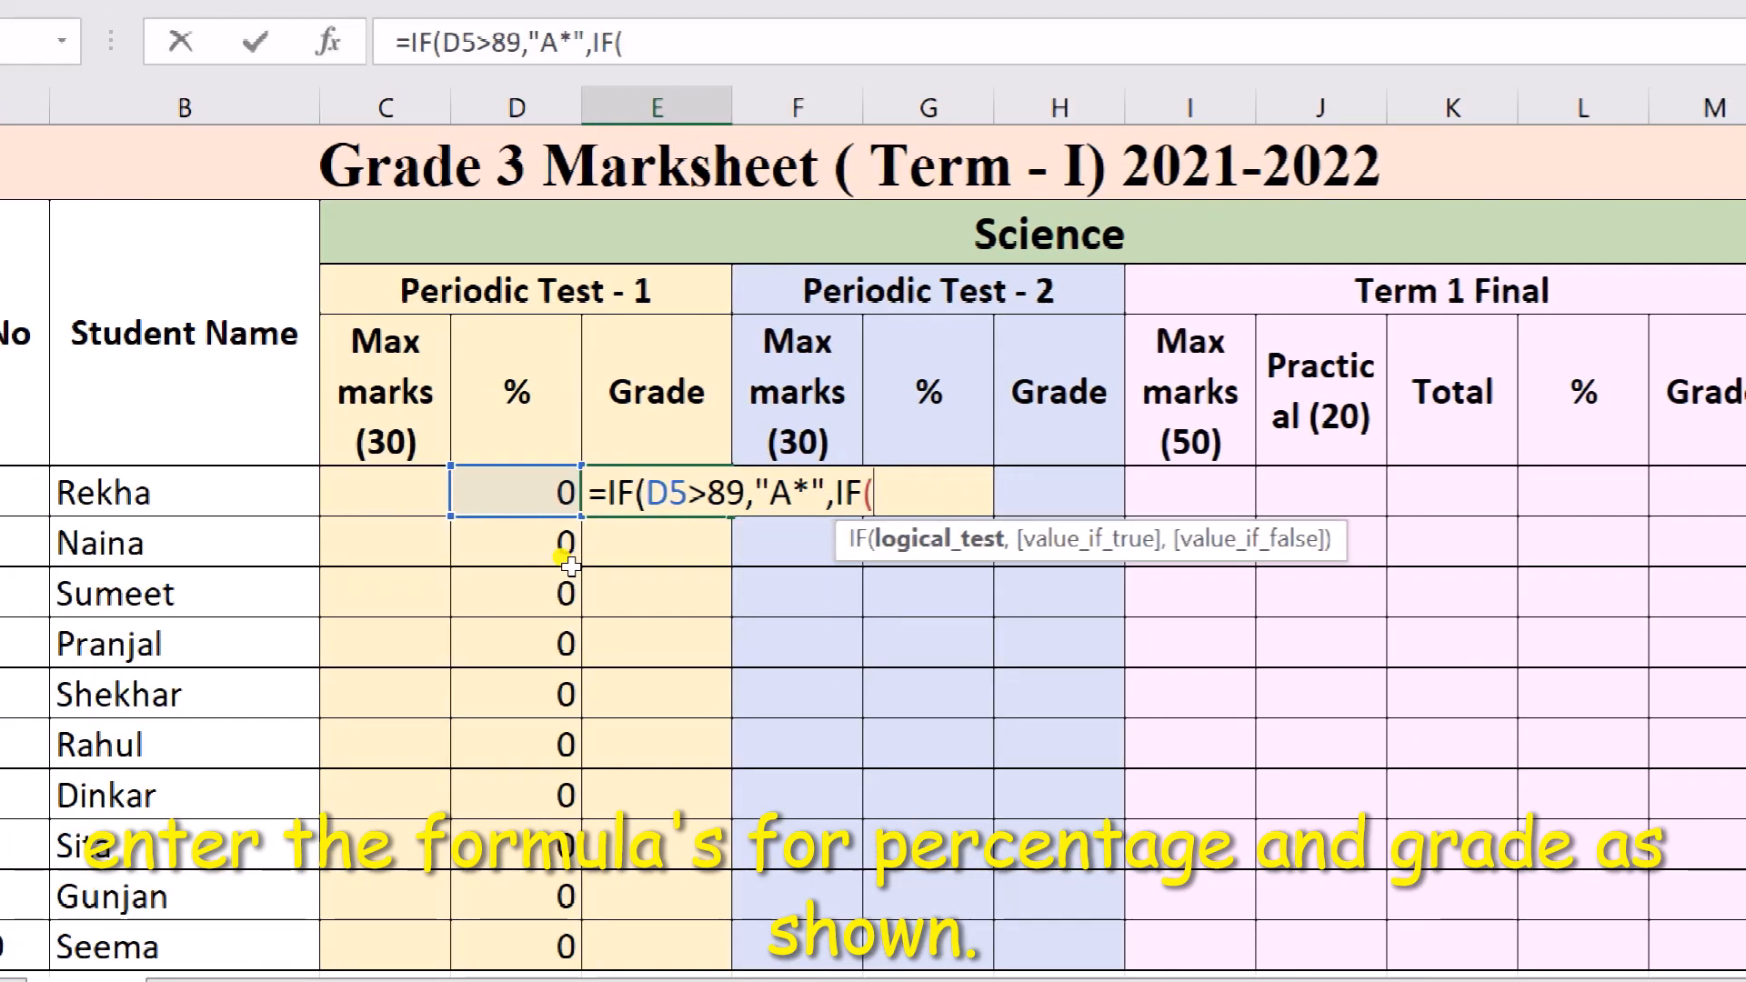
{"action": "type", "text": "D5"}
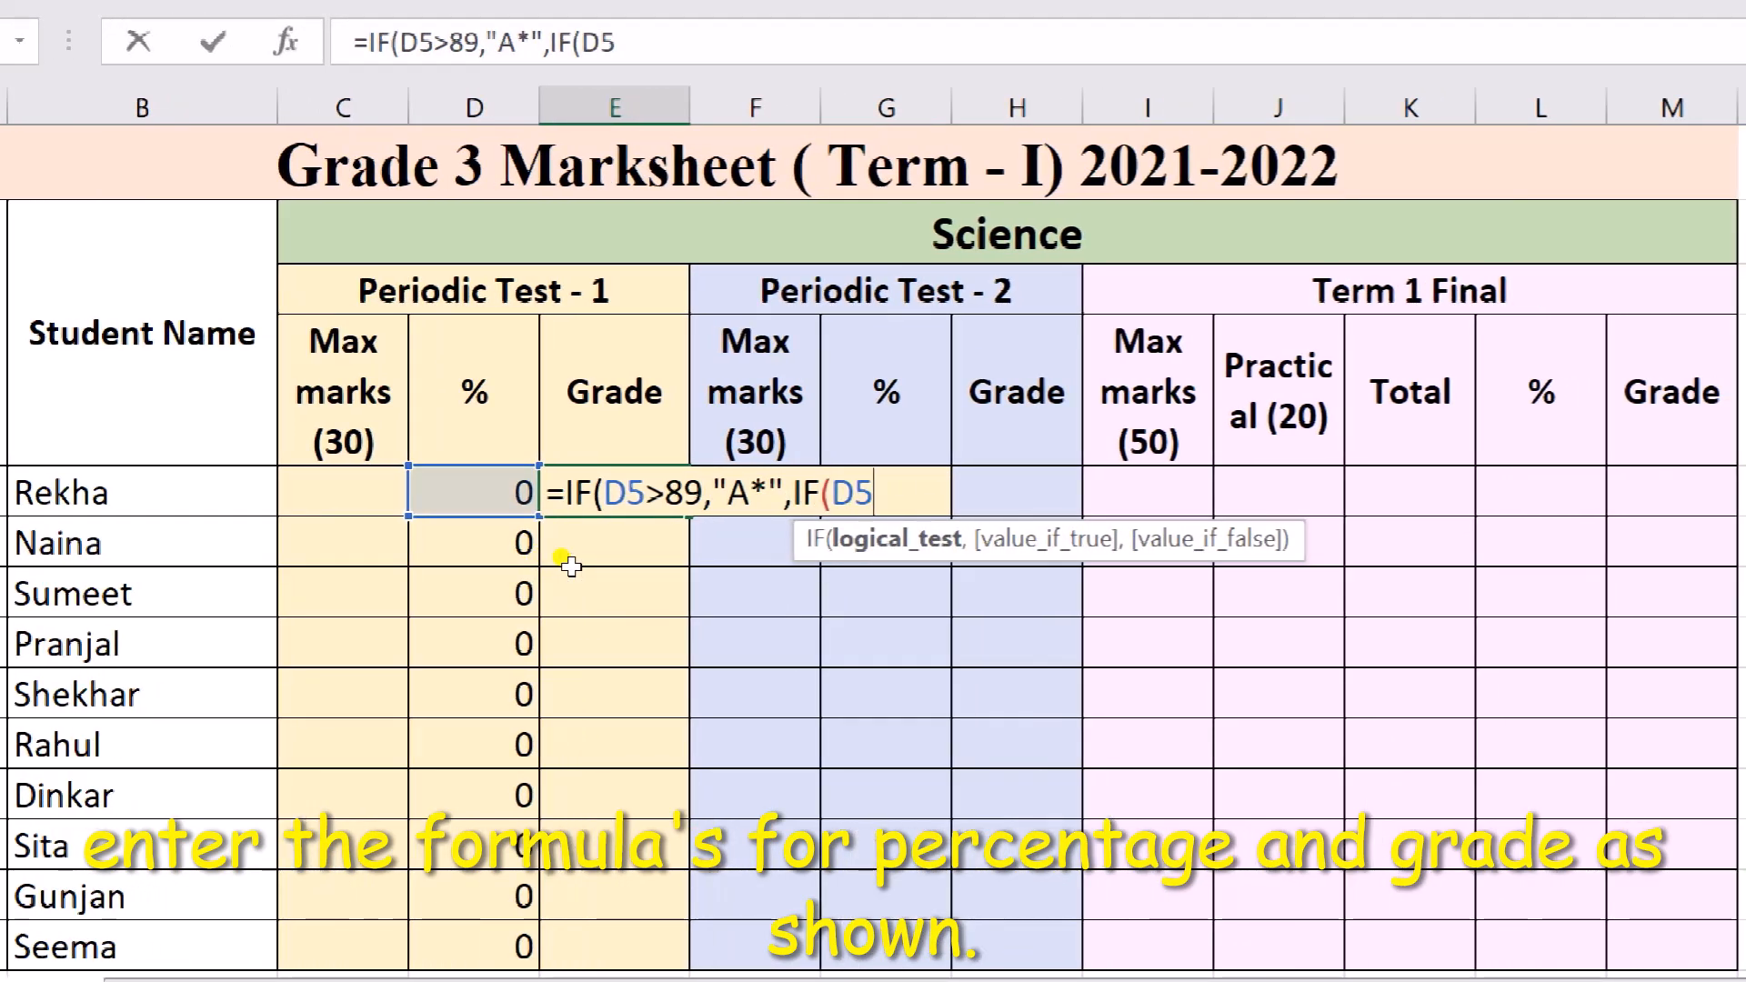
{"action": "type", "text": ">79"}
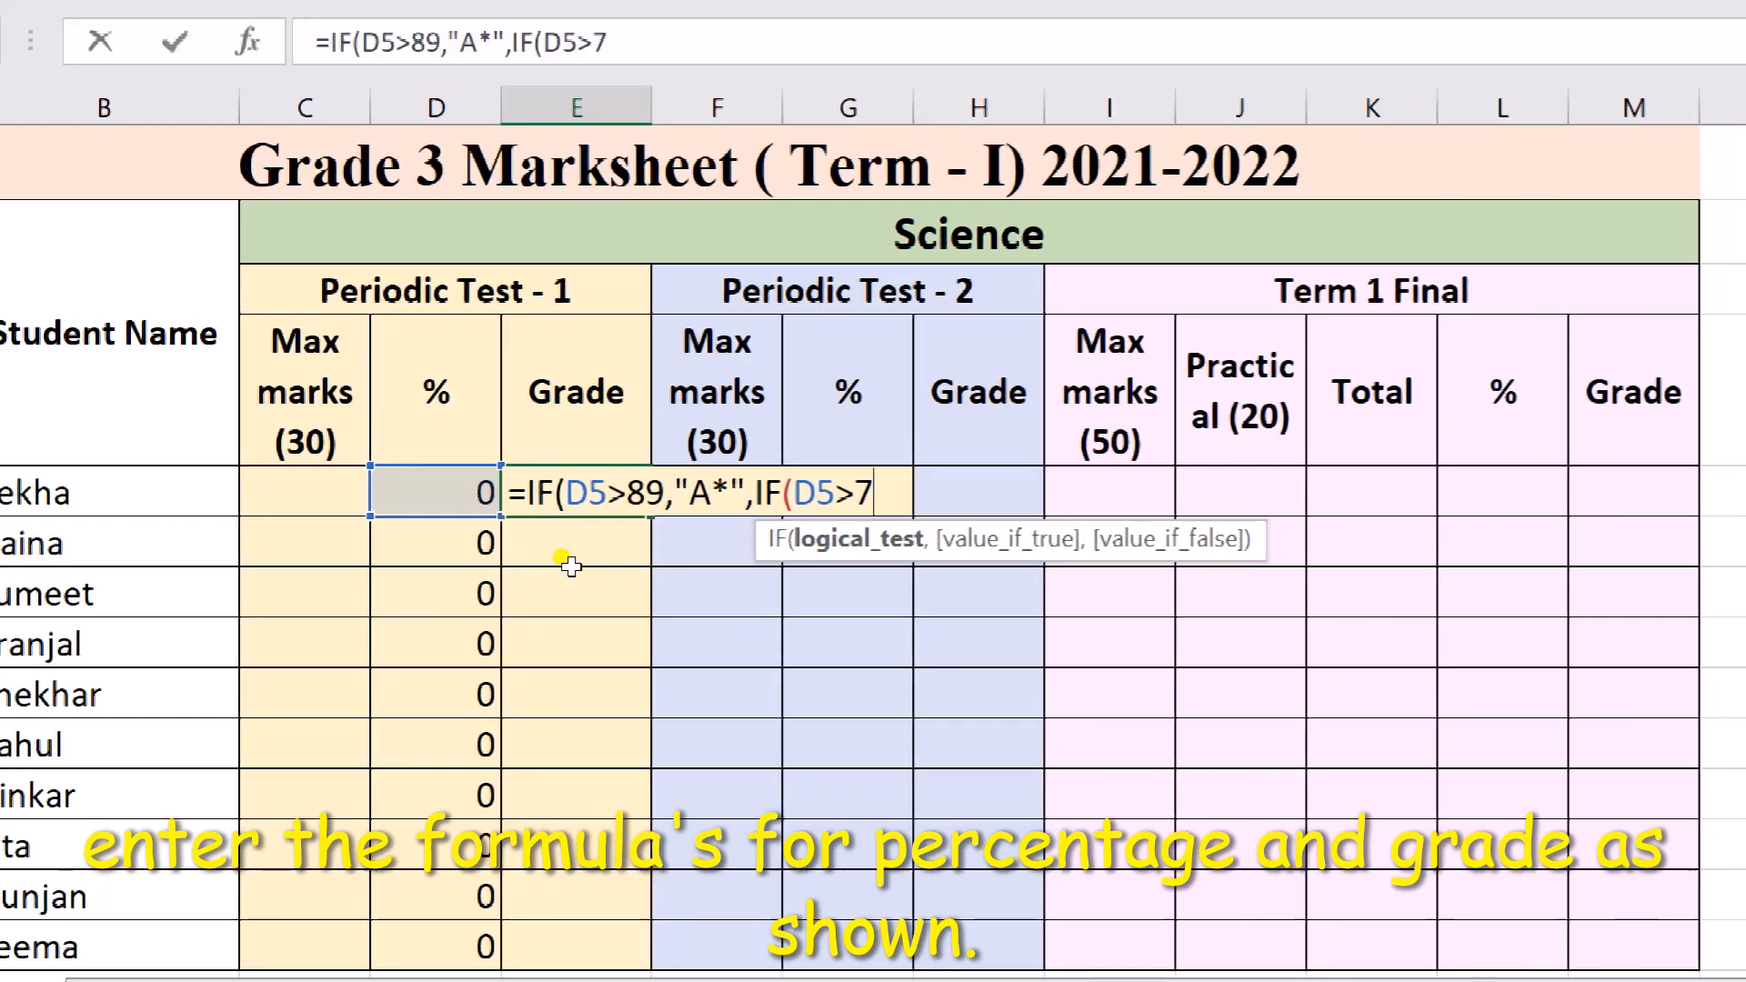
{"action": "type", "text": ",\""}
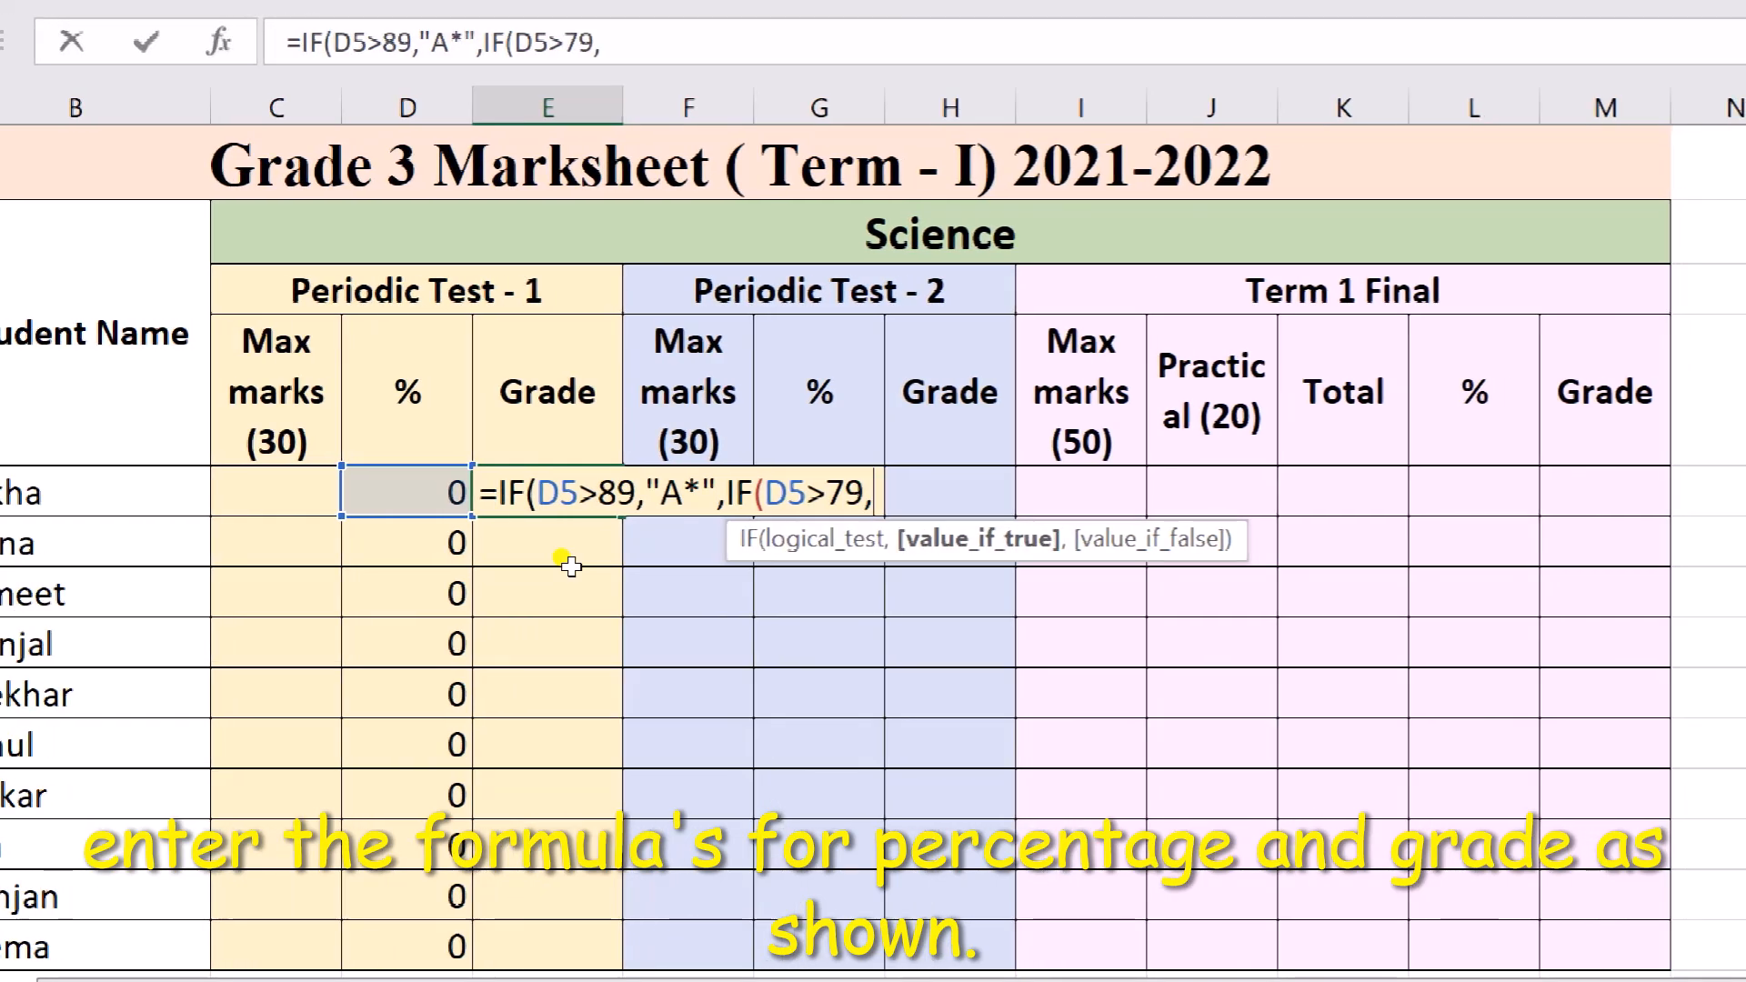
{"action": "type", "text": "A"}
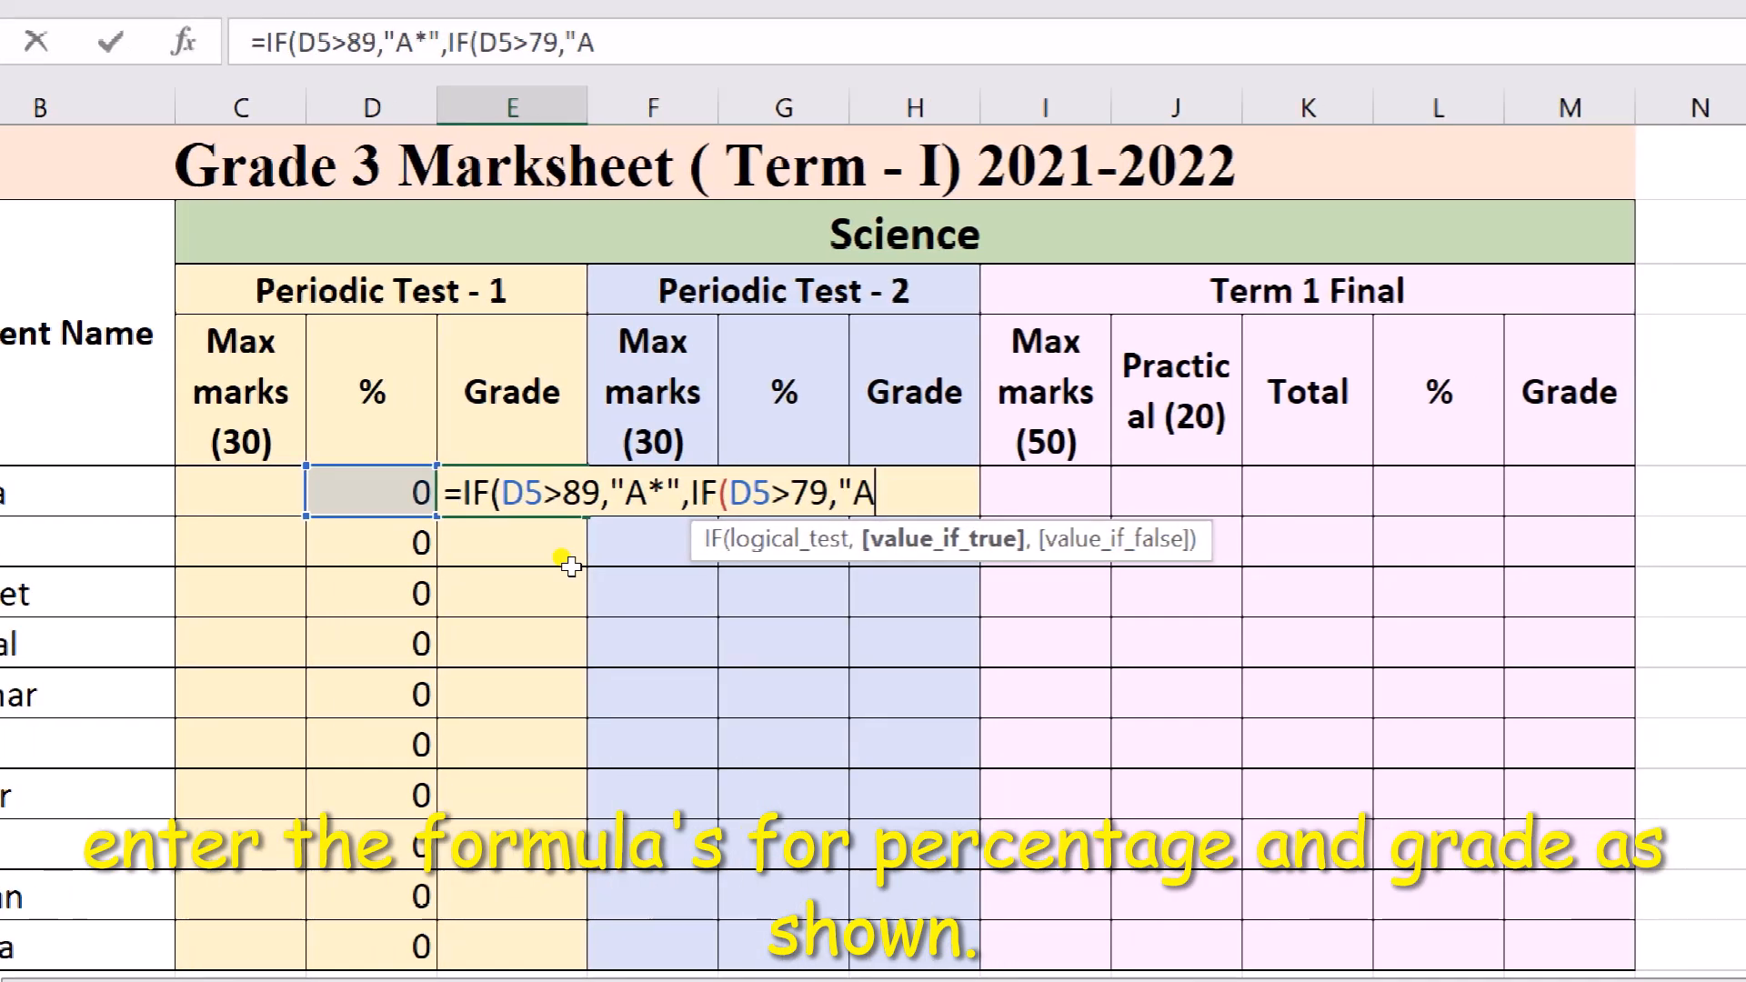
{"action": "type", "text": "\","}
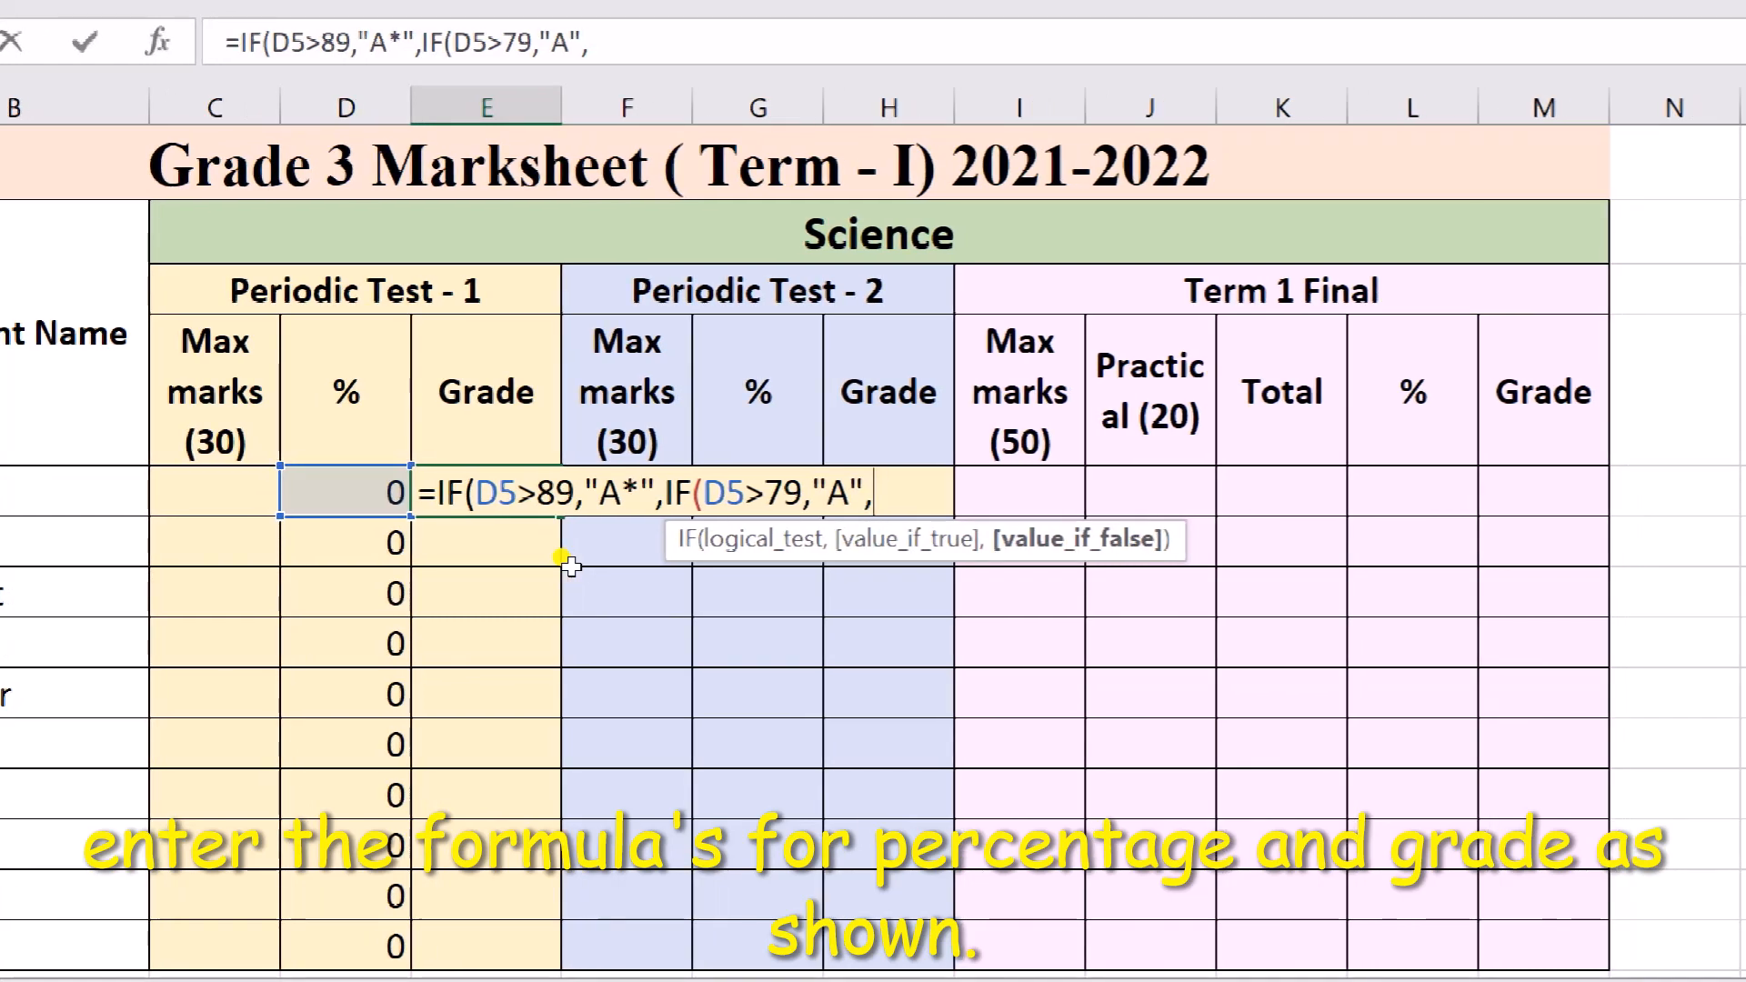
Step: Extend the E5 grade formula with the nested condition IF(D5>69,"B", for grade B
{"action": "type", "text": "IF("}
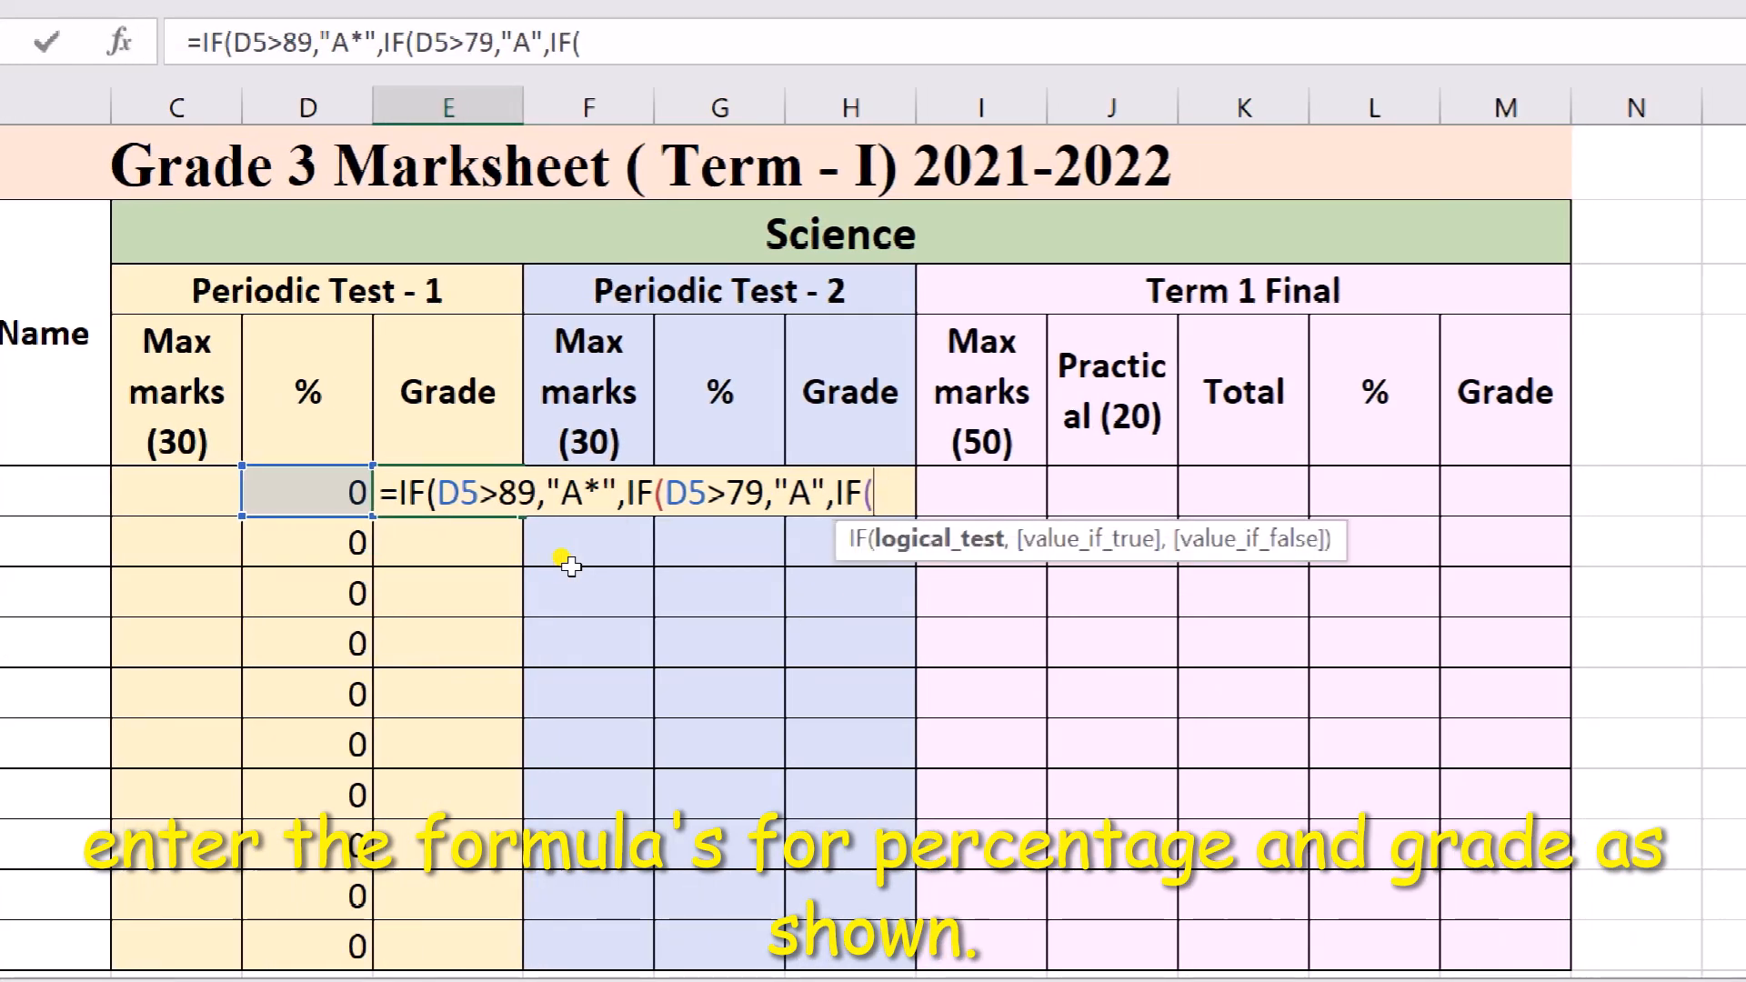
{"action": "type", "text": "D5>"}
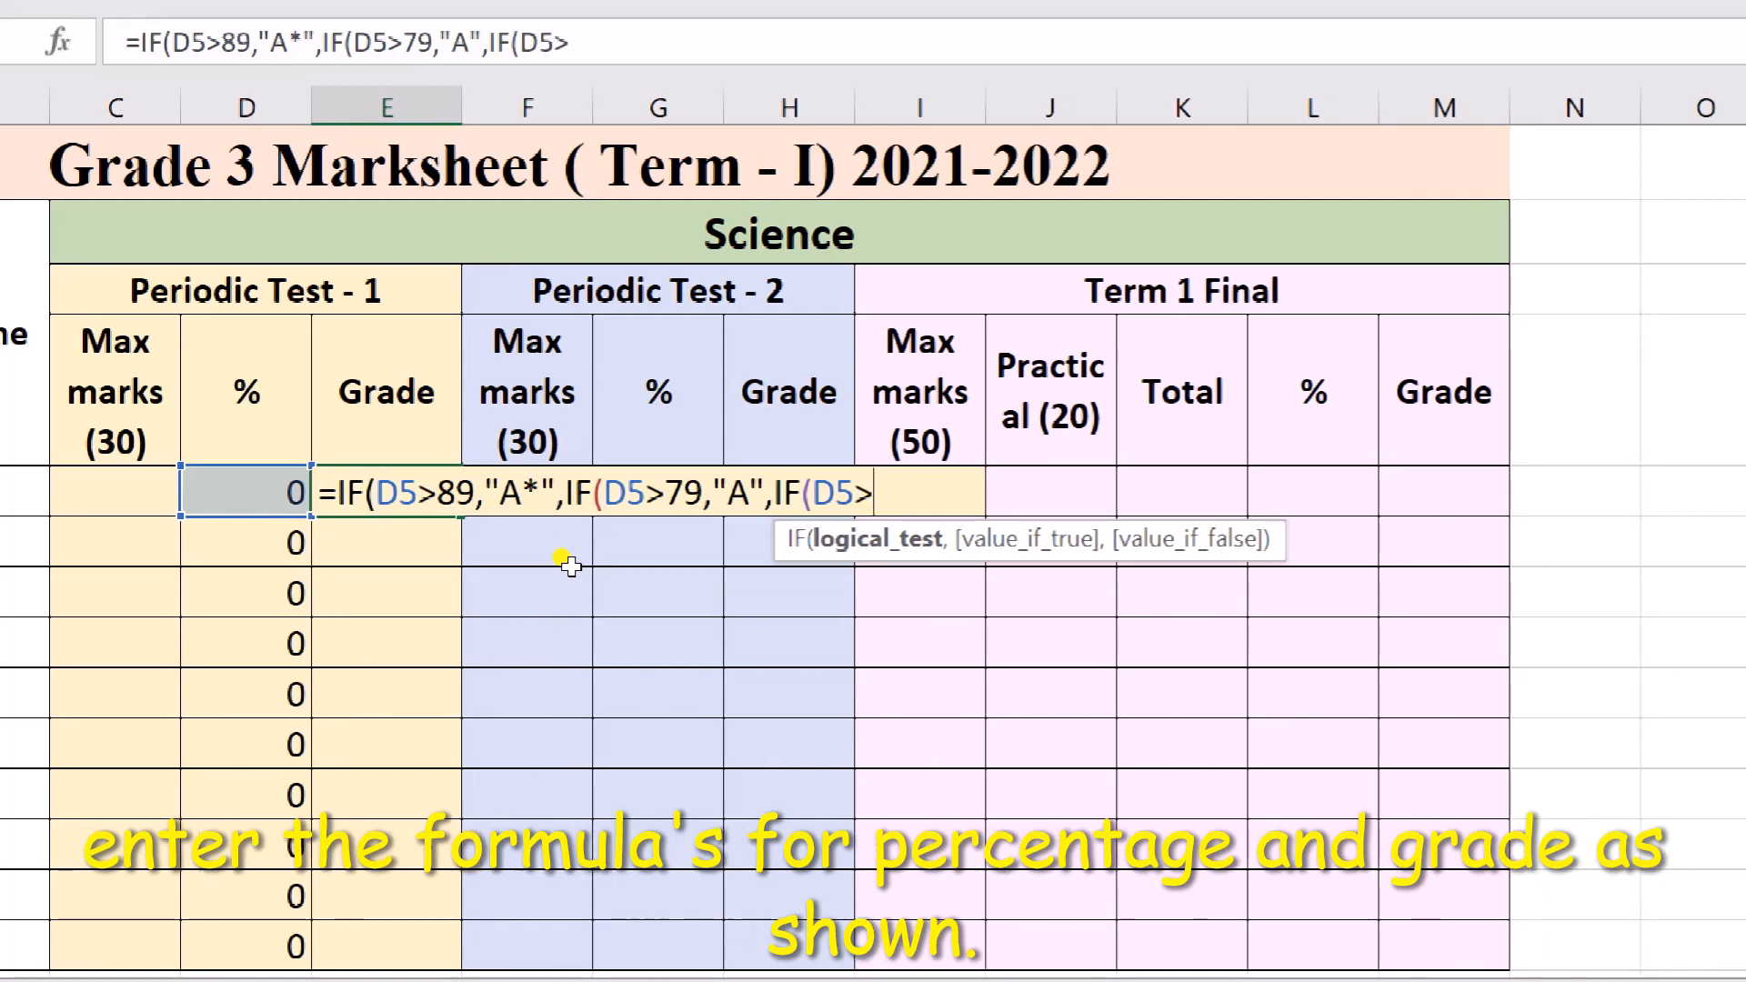
{"action": "type", "text": "69"}
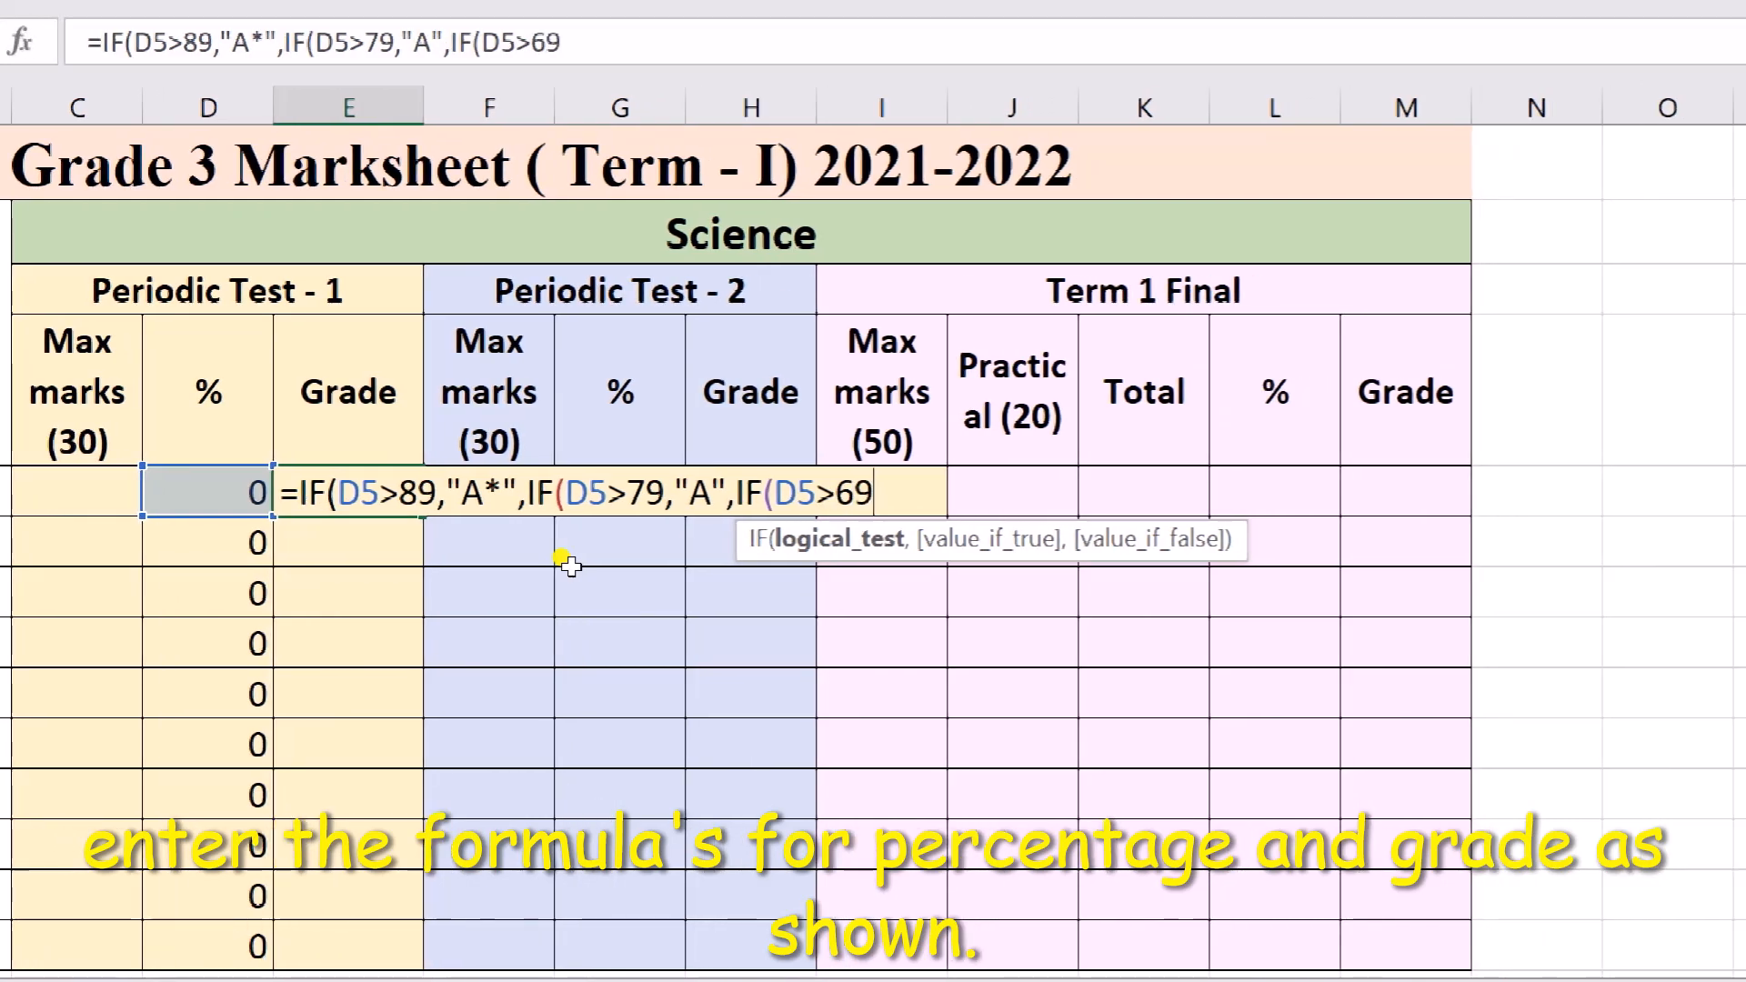
{"action": "type", "text": "\""}
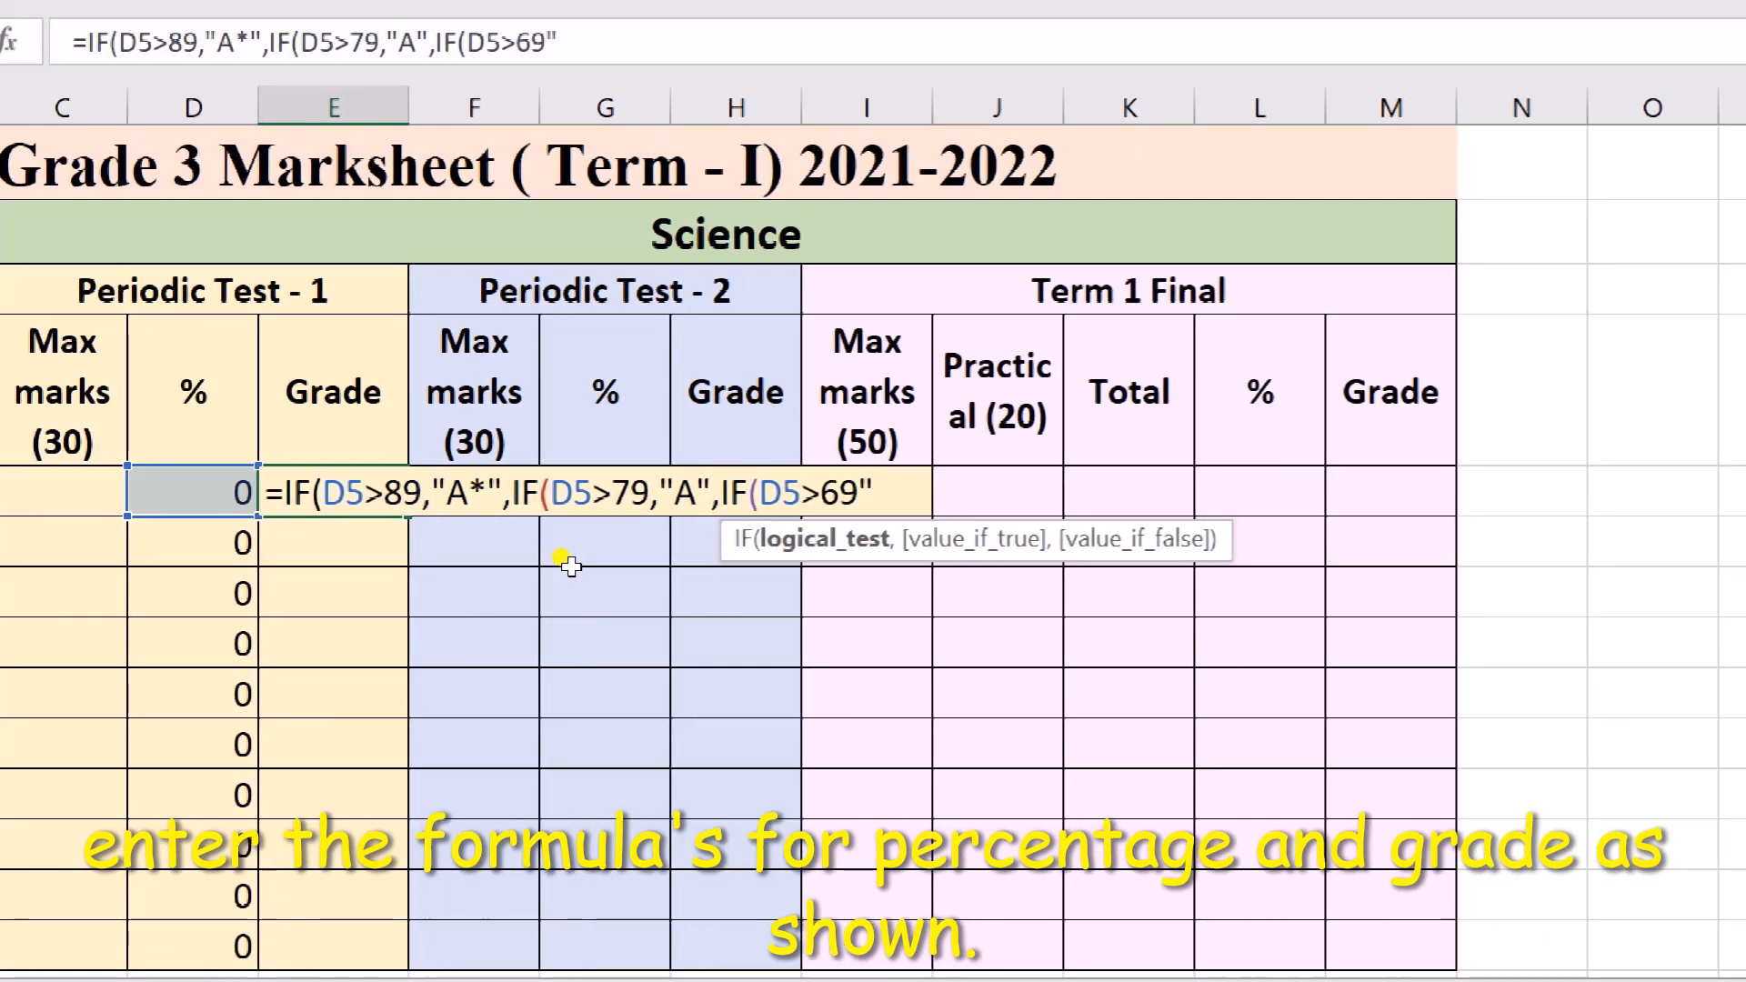
{"action": "key", "text": "BackSpace"}
{"action": "type", "text": ",\""}
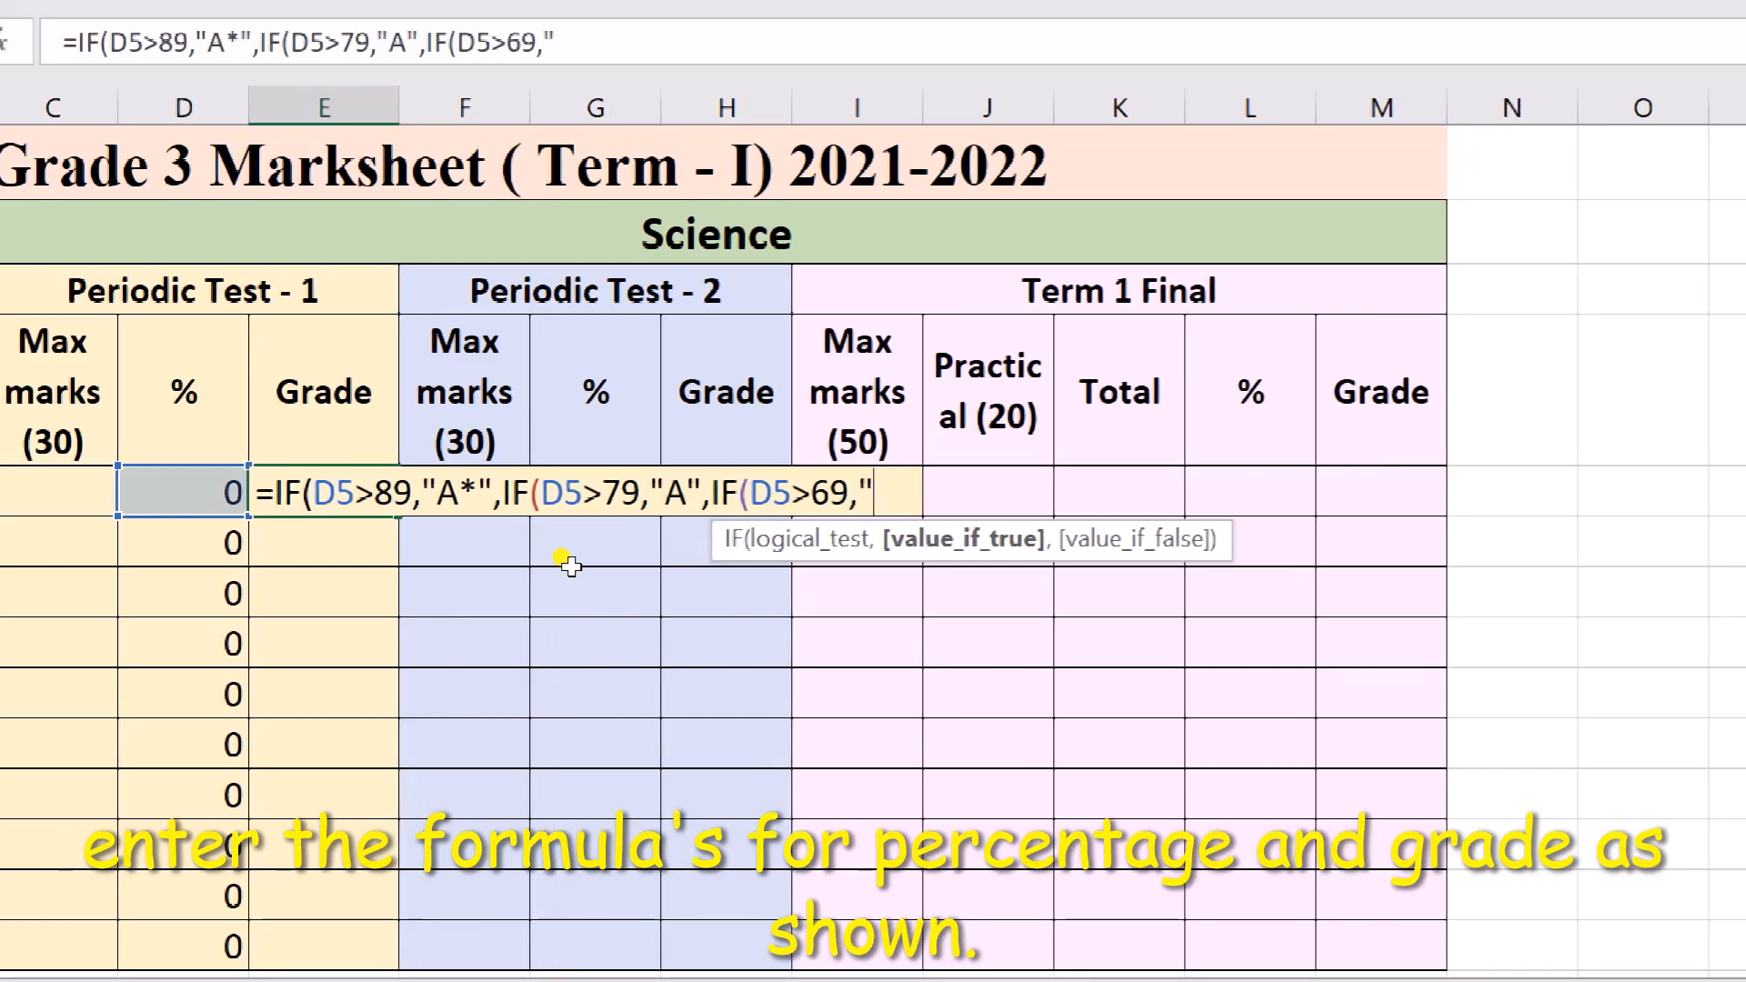
{"action": "type", "text": "B\","}
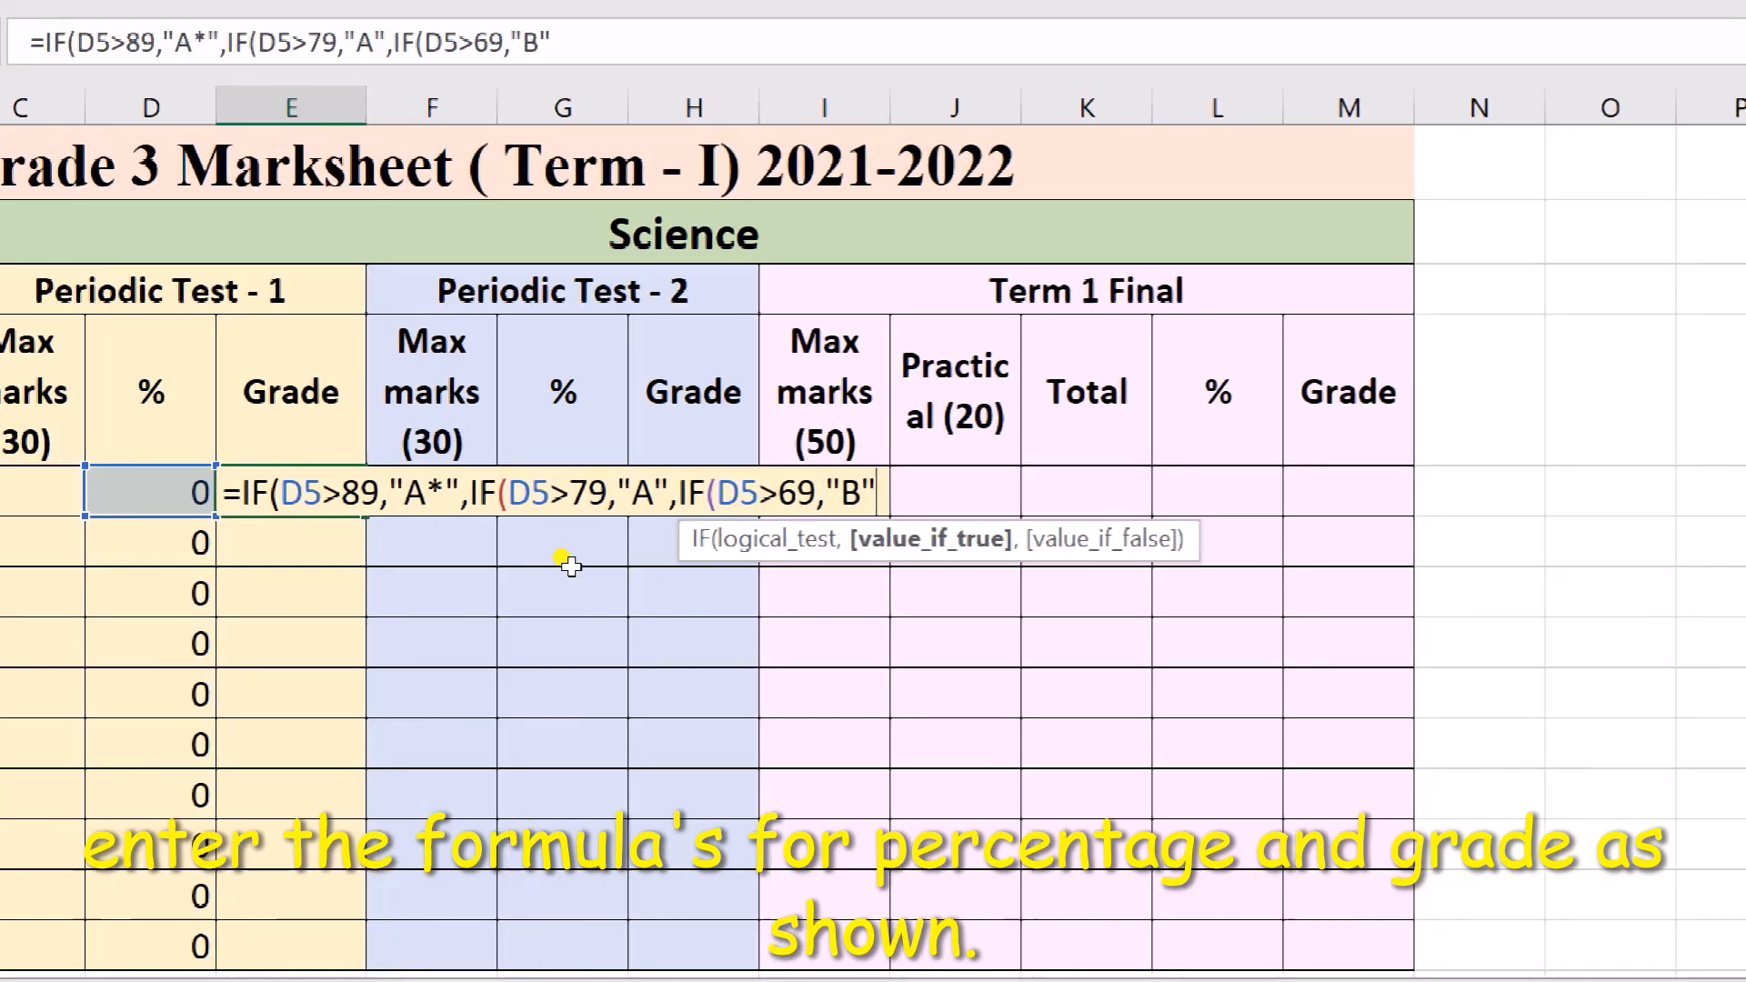
Step: Extend the E5 grade formula with the nested condition IF(D5>59,"C", for grade C
{"action": "type", "text": "IS"}
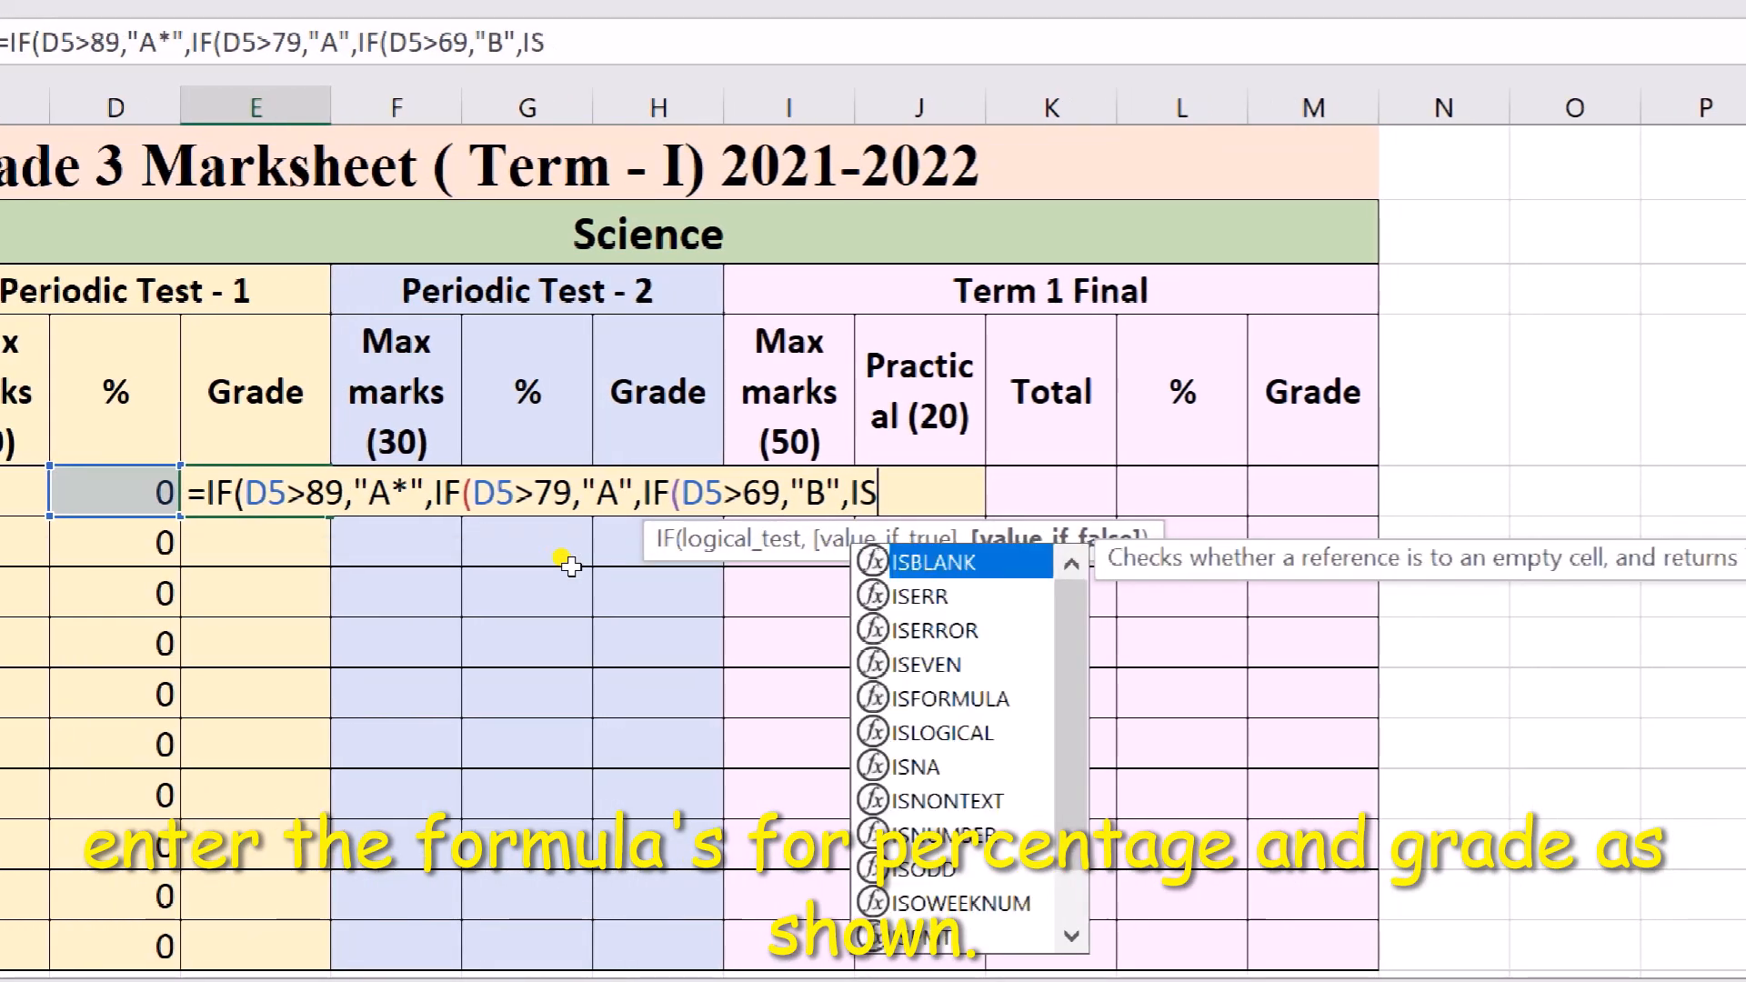
{"action": "key", "text": "BackSpace"}
{"action": "type", "text": "D"}
{"action": "key", "text": "BackSpace"}
{"action": "type", "text": "F"}
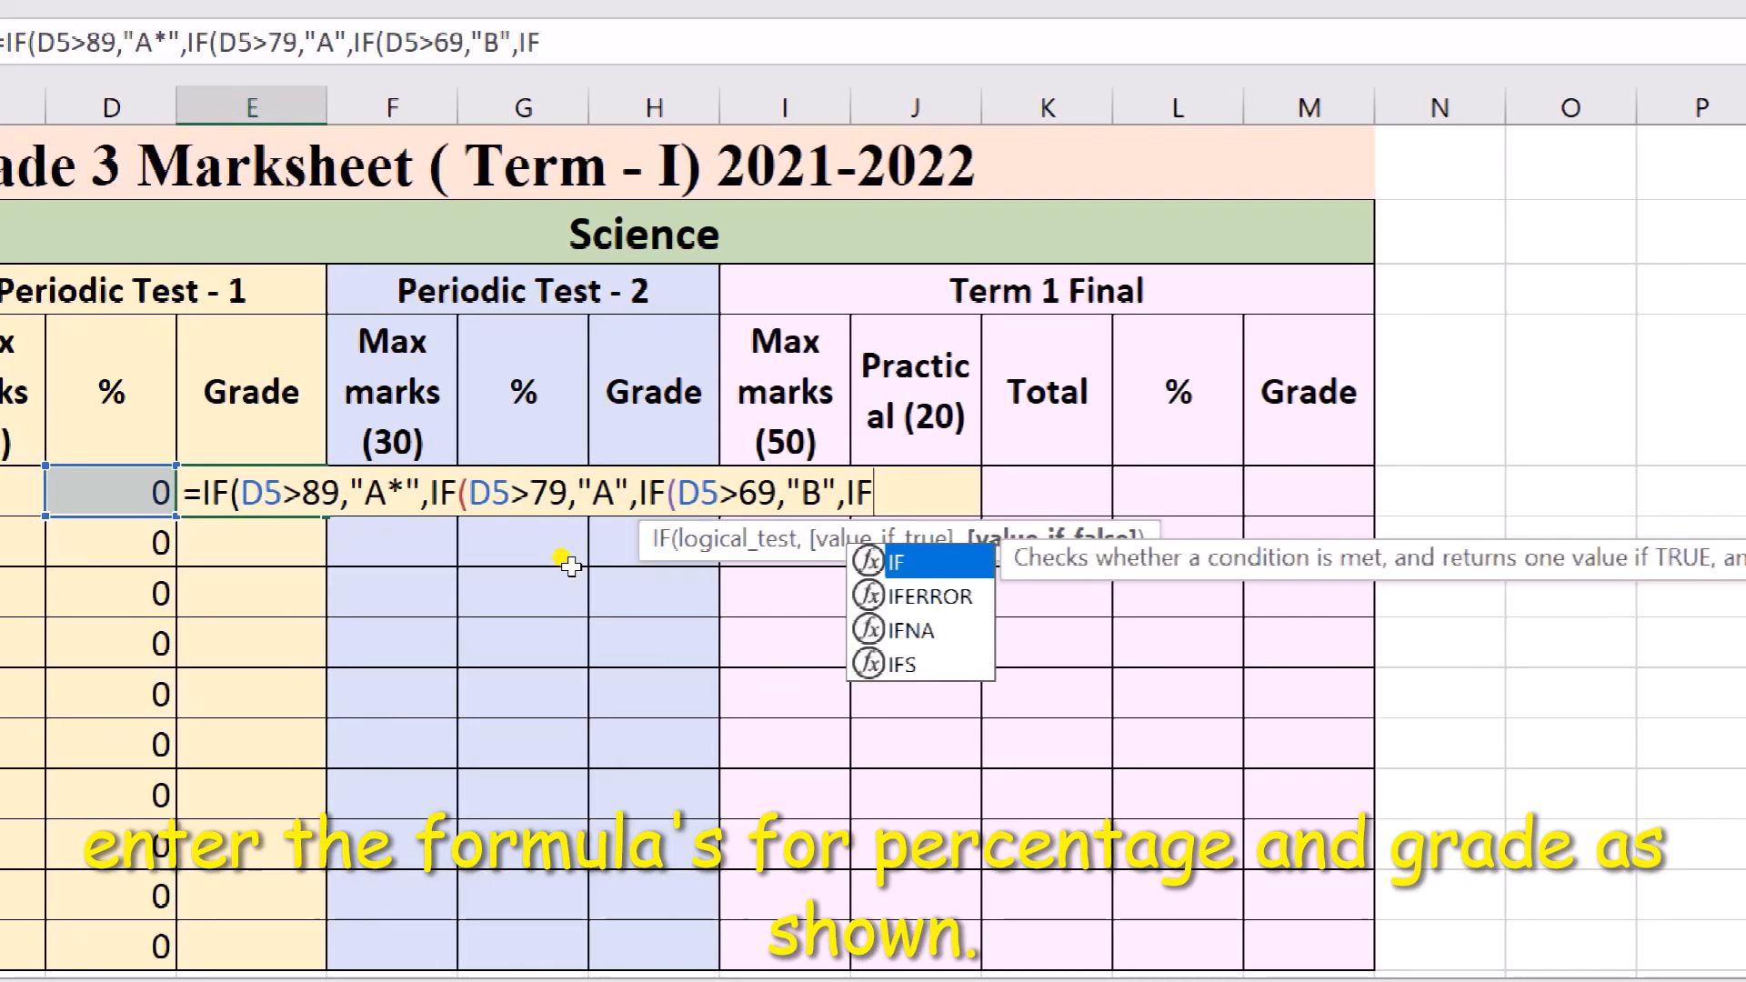
{"action": "type", "text": "("}
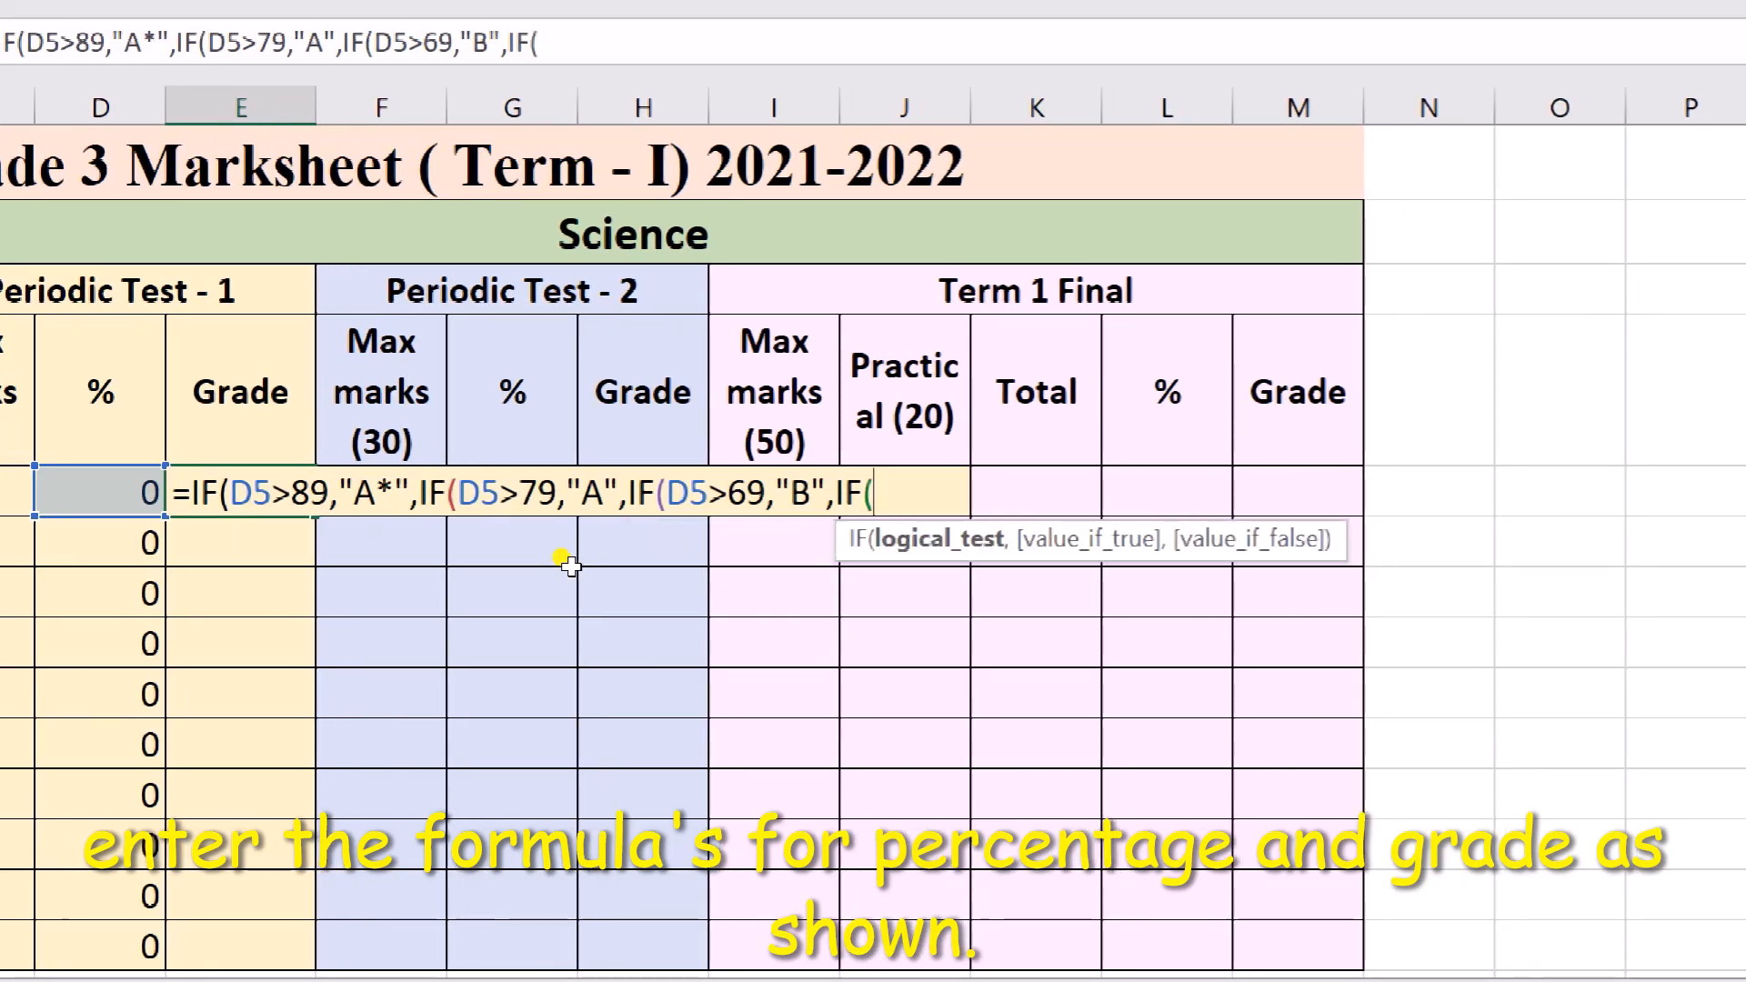
{"action": "type", "text": "D5>"}
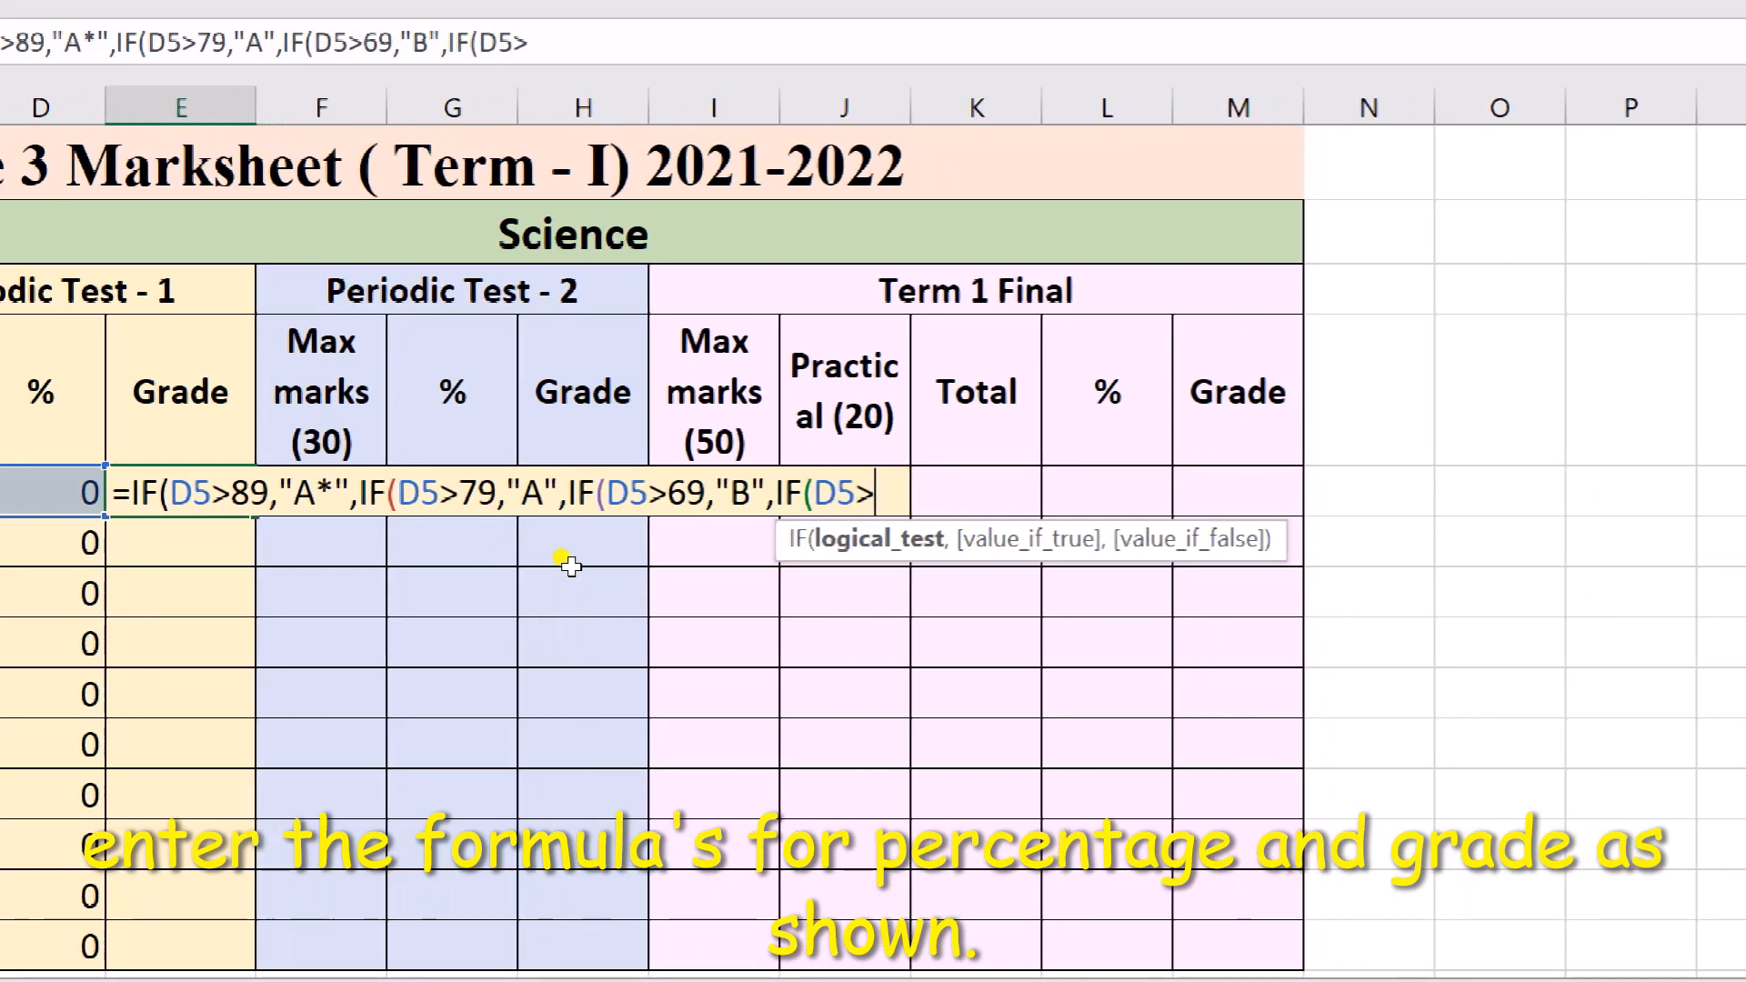
{"action": "type", "text": "59"}
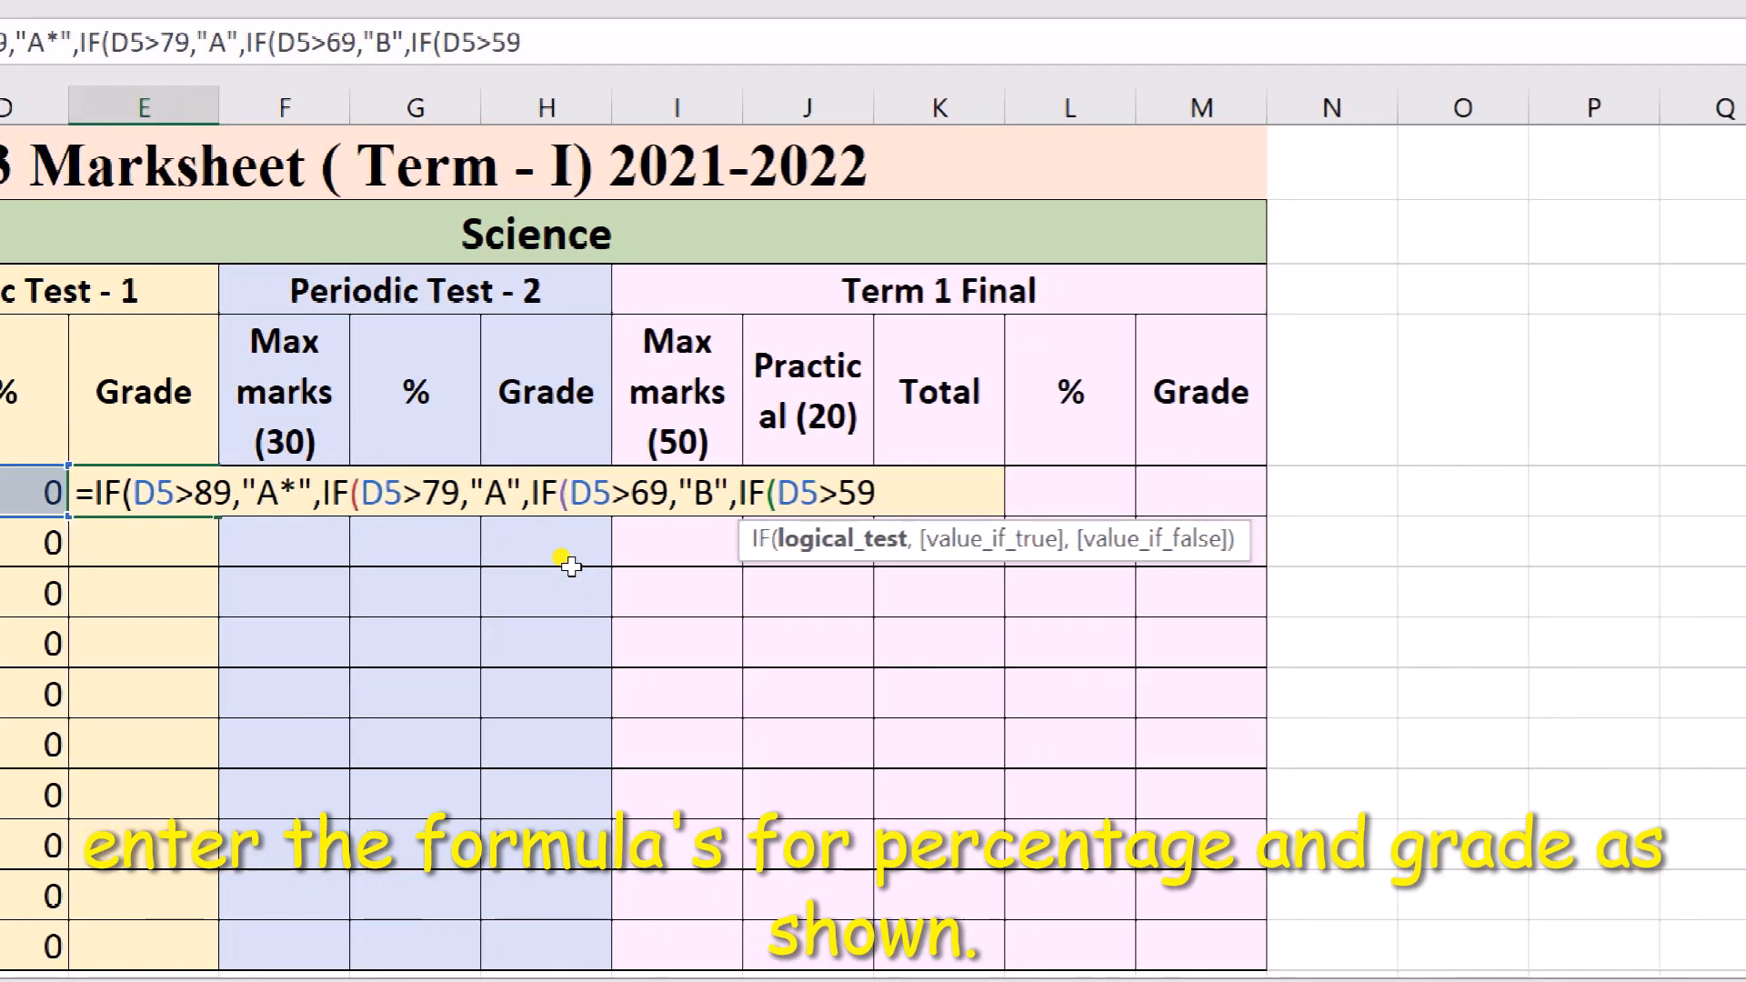
{"action": "type", "text": ",\"C\""}
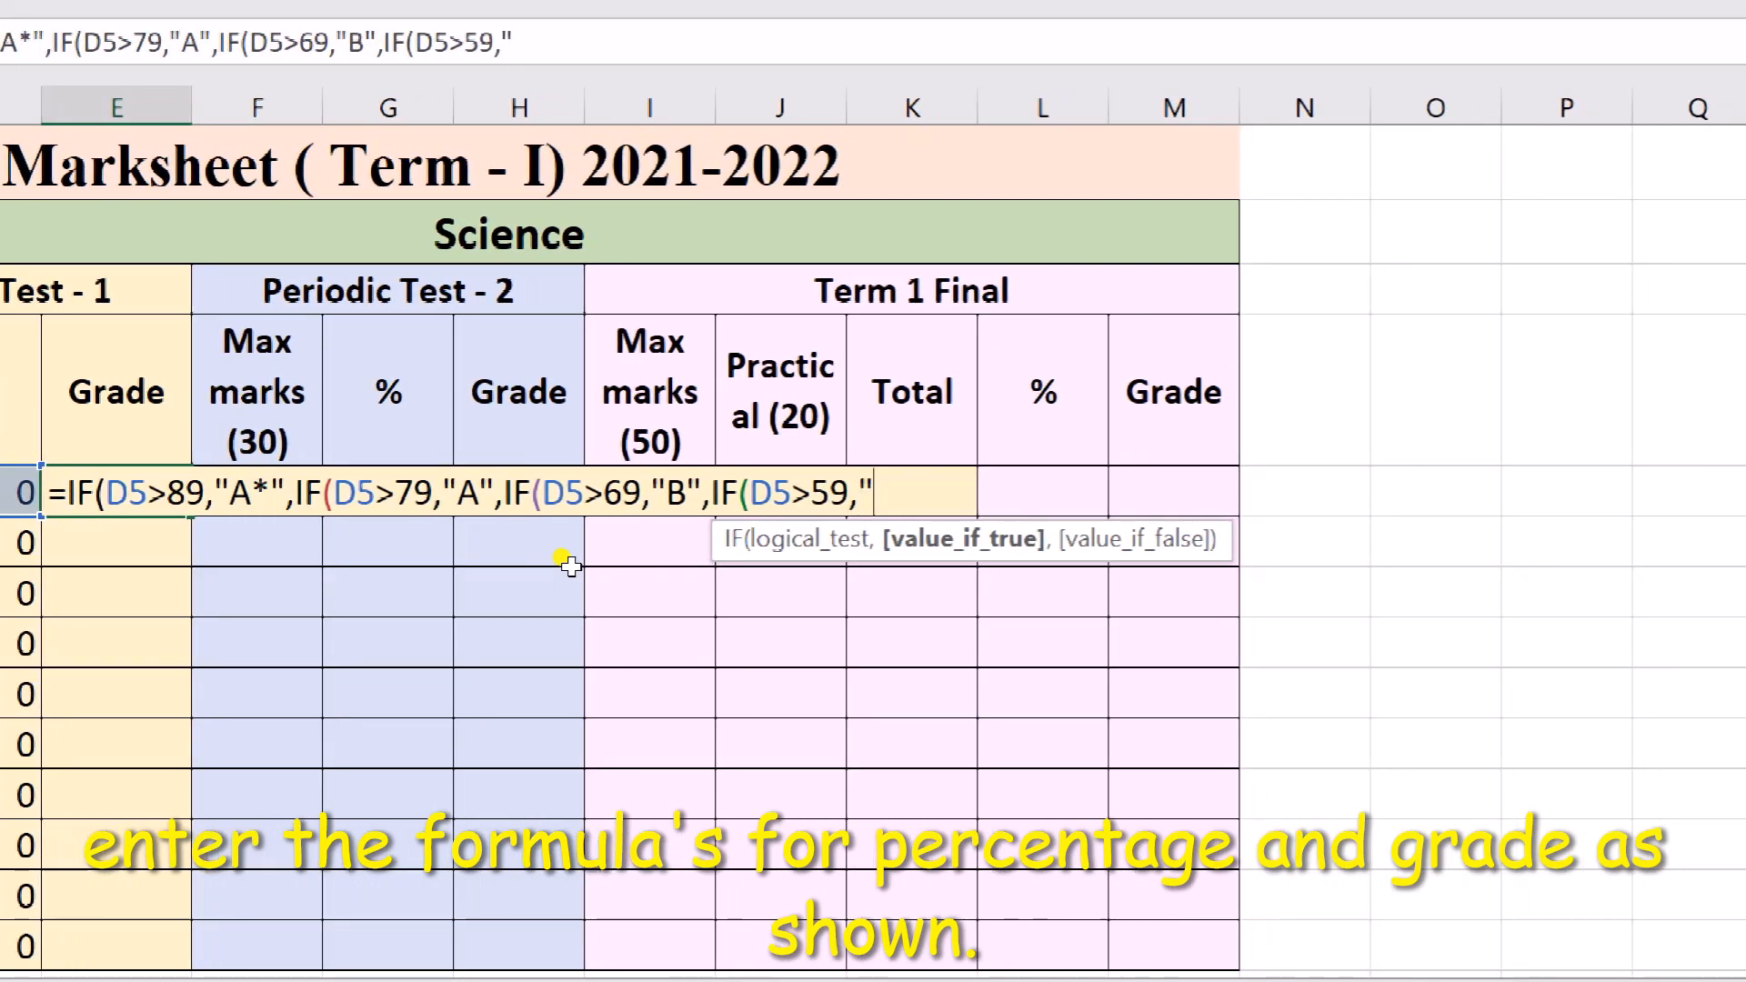
{"action": "type", "text": ","}
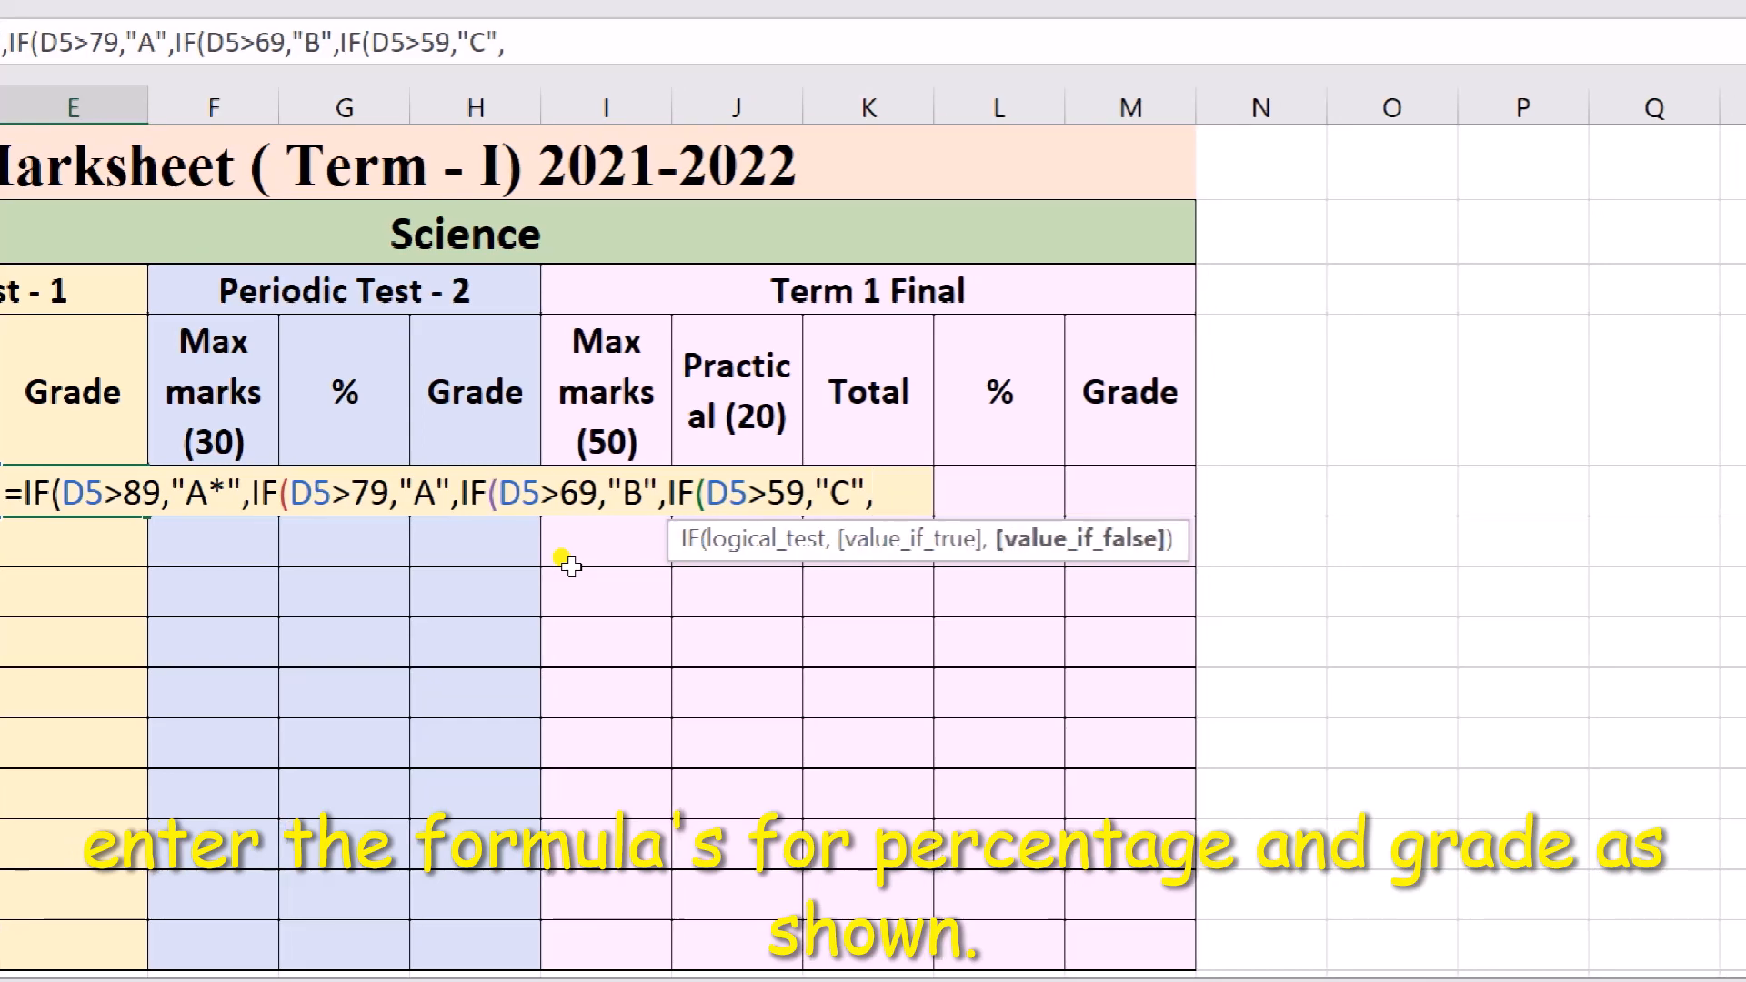
Step: Extend the E5 grade formula with the nested condition IF(D5>49,"D", for grade D and open another IF
{"action": "type", "text": "IF"}
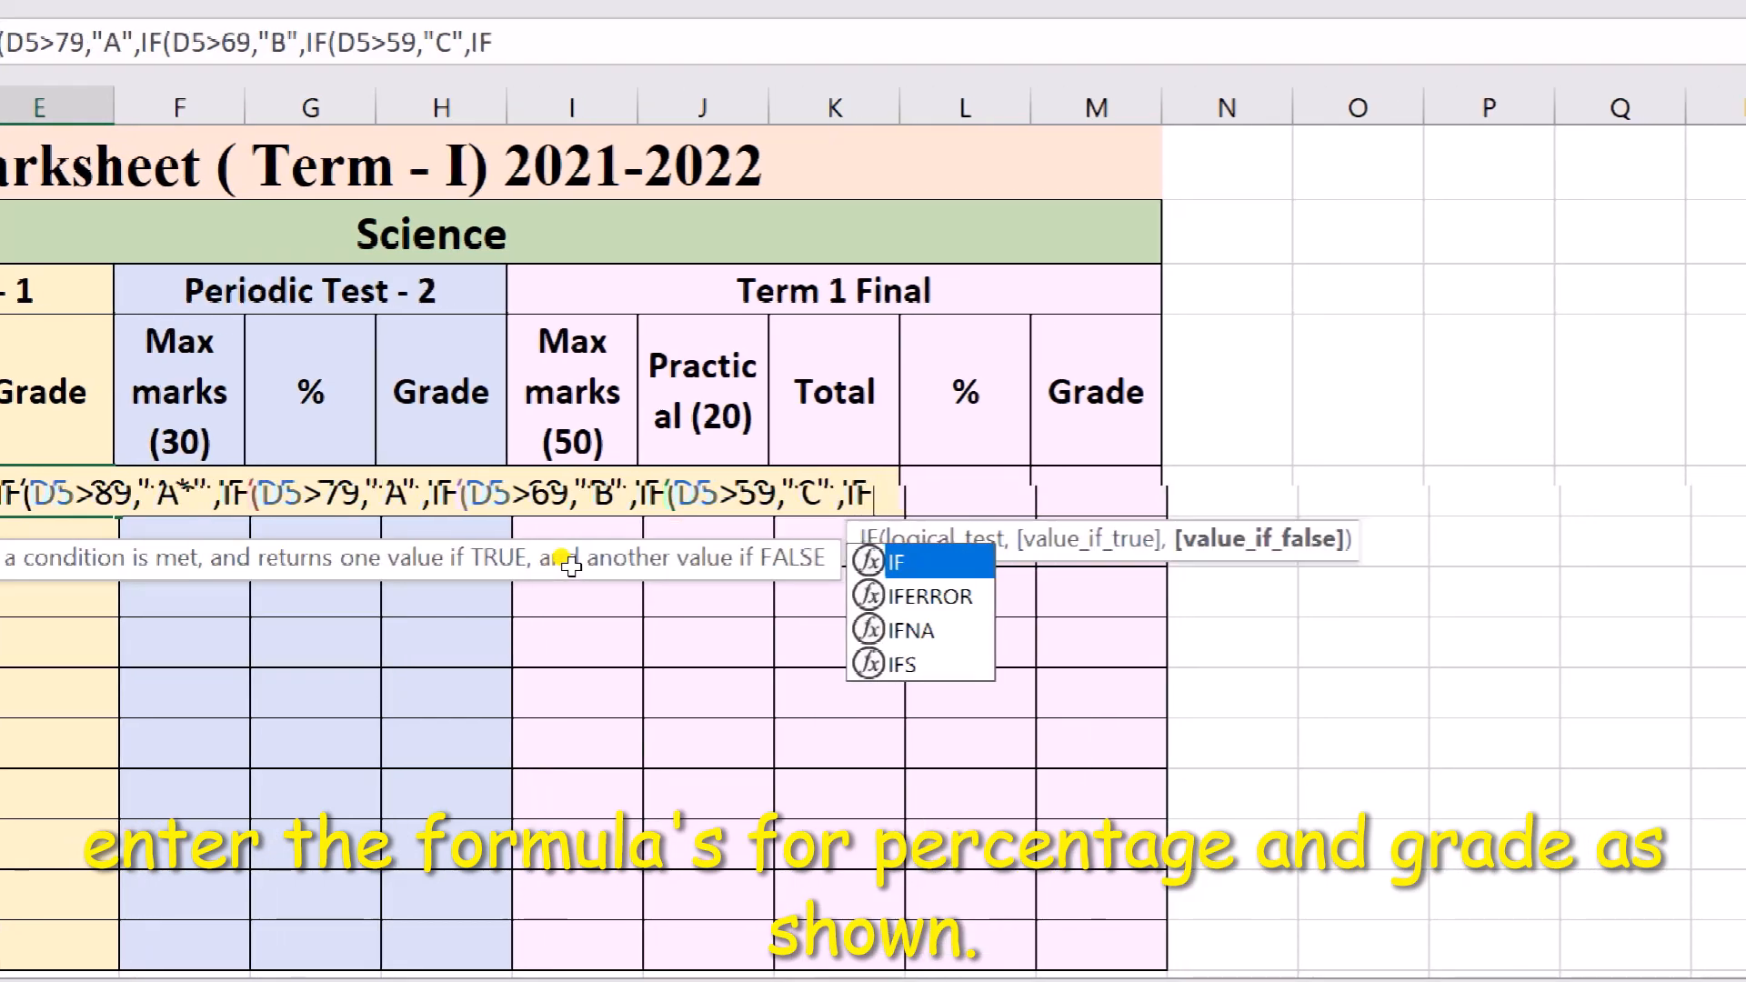
{"action": "type", "text": "(D5"}
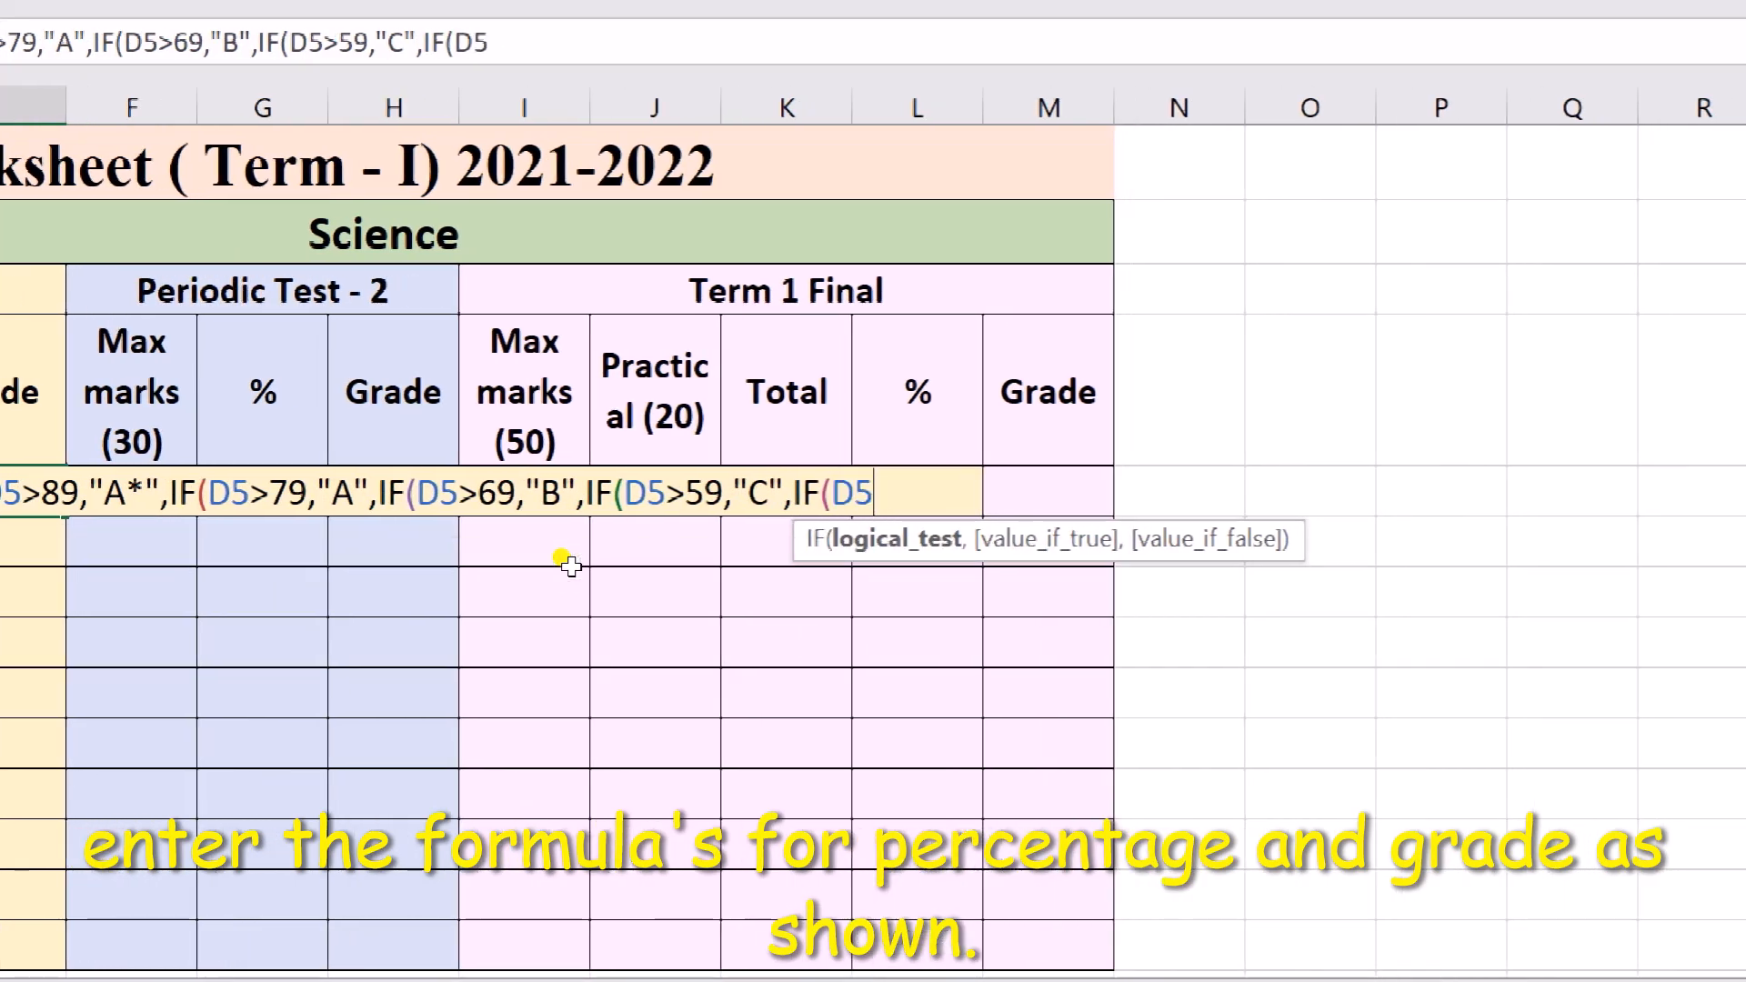
{"action": "type", "text": ">"}
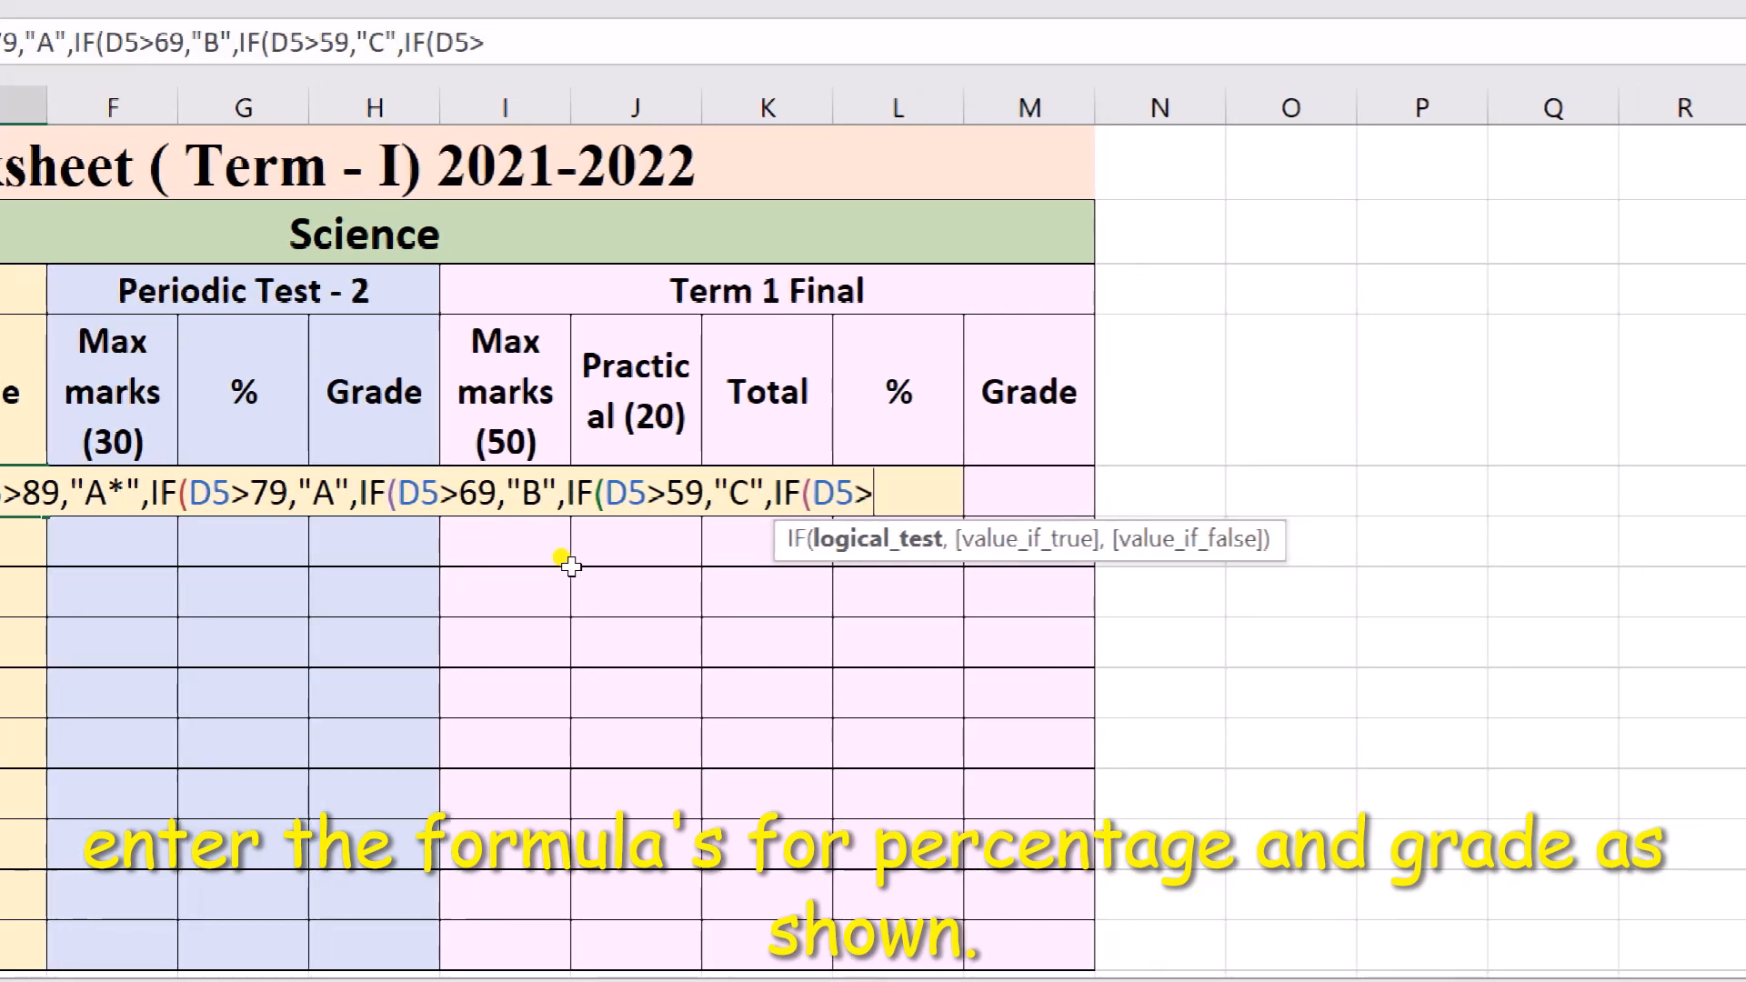
{"action": "type", "text": "49"}
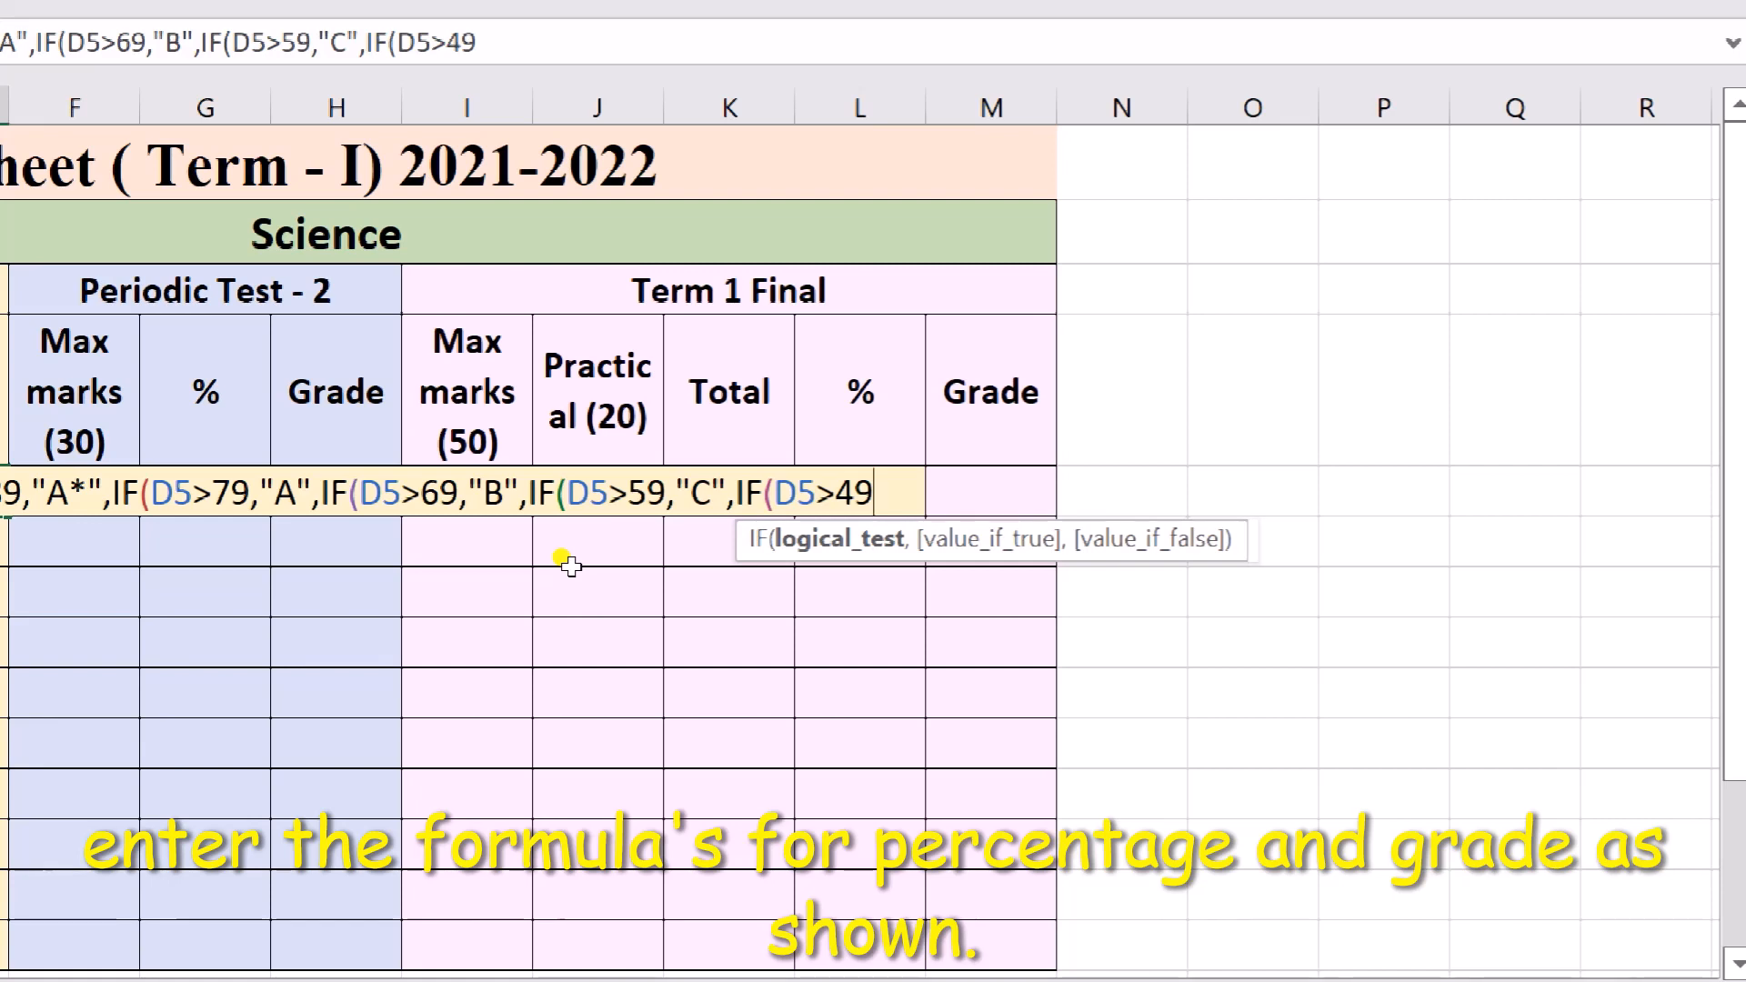
{"action": "type", "text": ",\""}
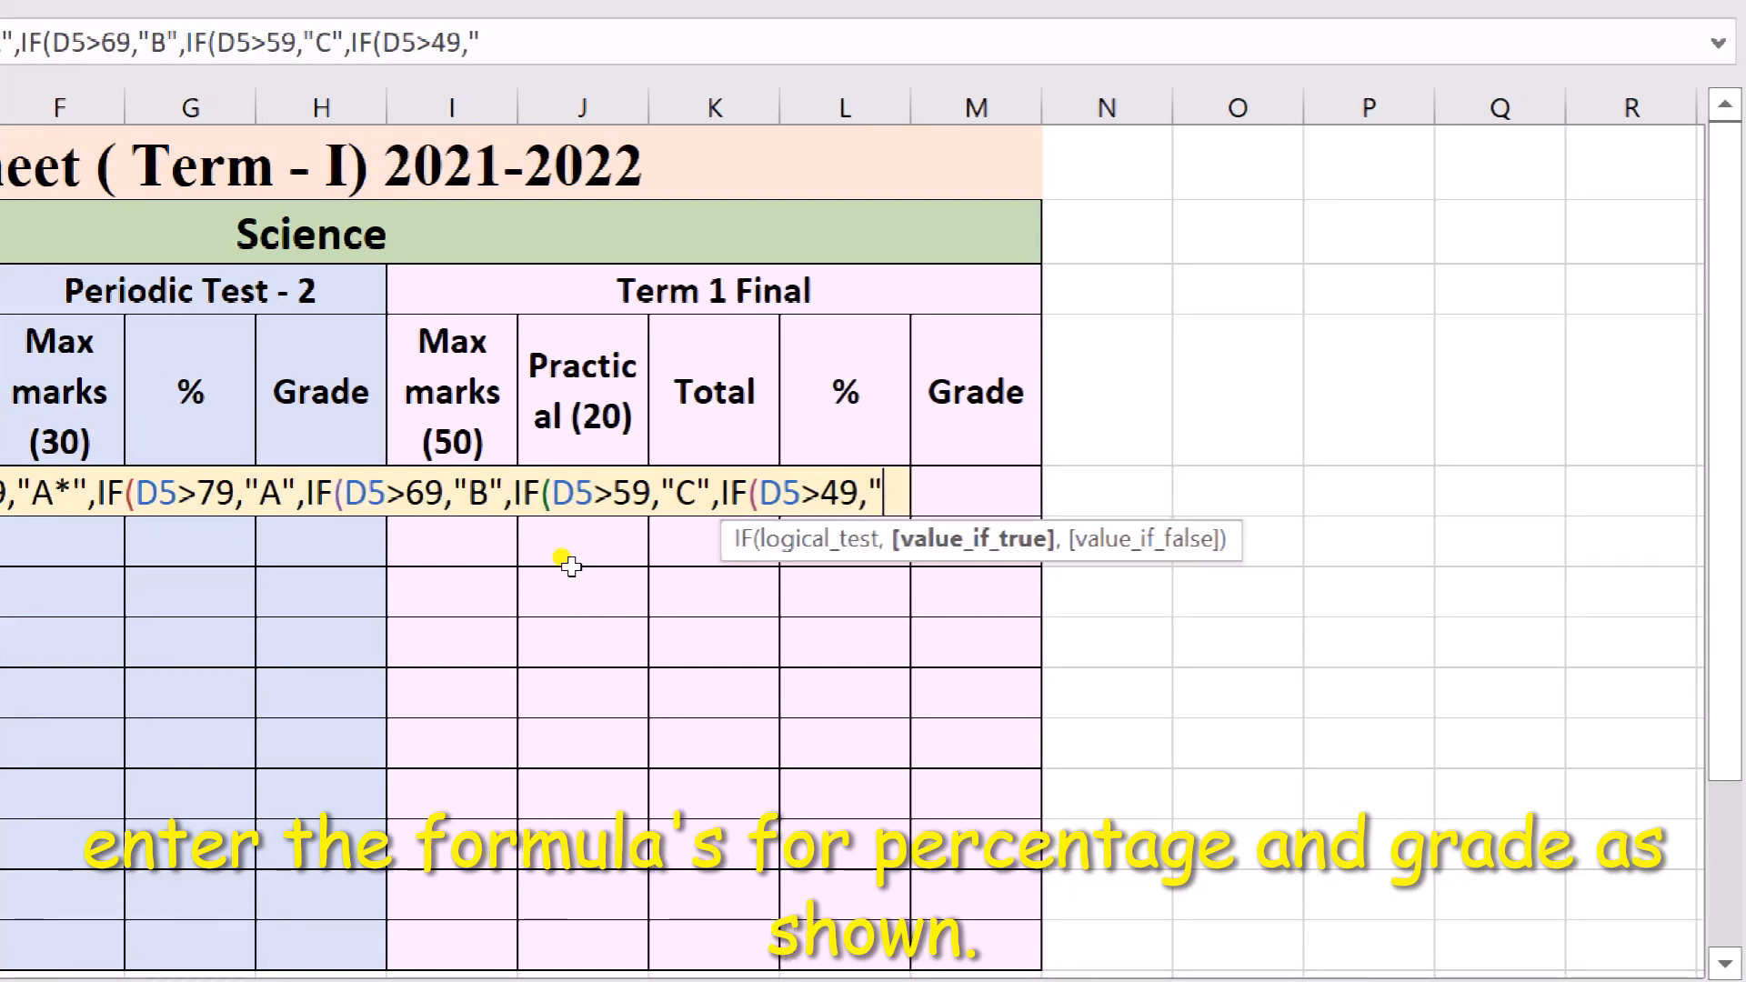
{"action": "type", "text": "D\",IF"}
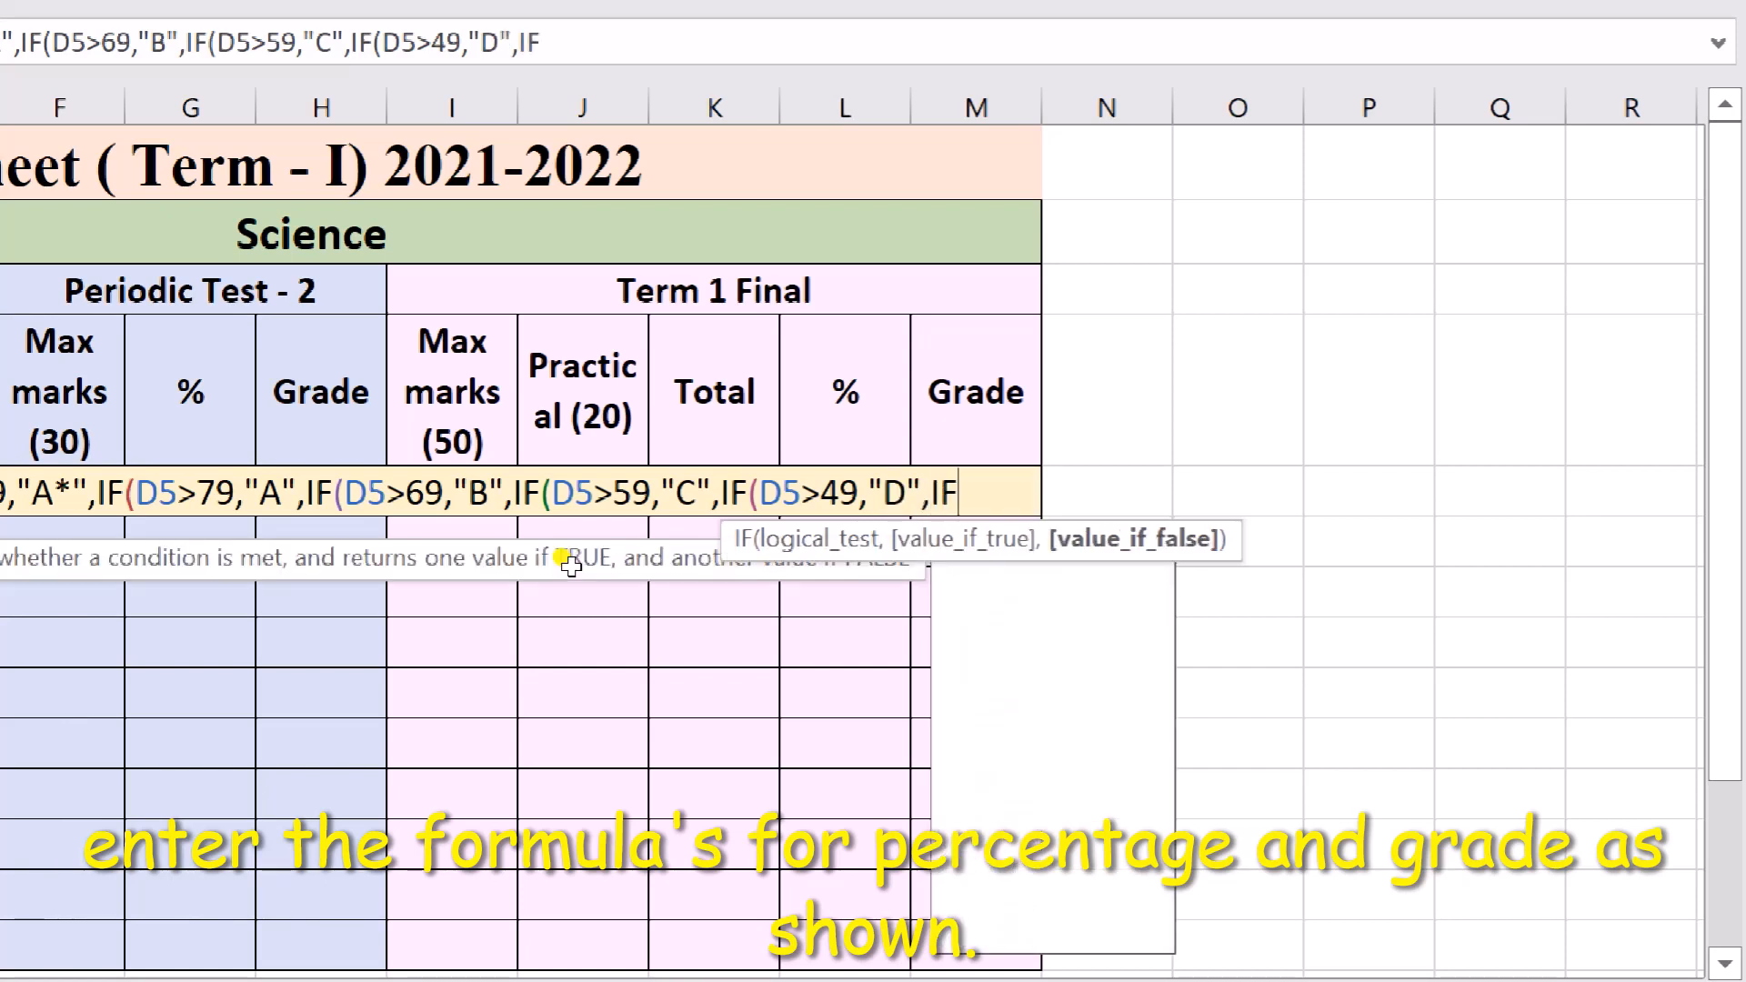
Step: Extend the E5 grade formula with the nested condition D5>39,"E" for grade E
{"action": "type", "text": "("}
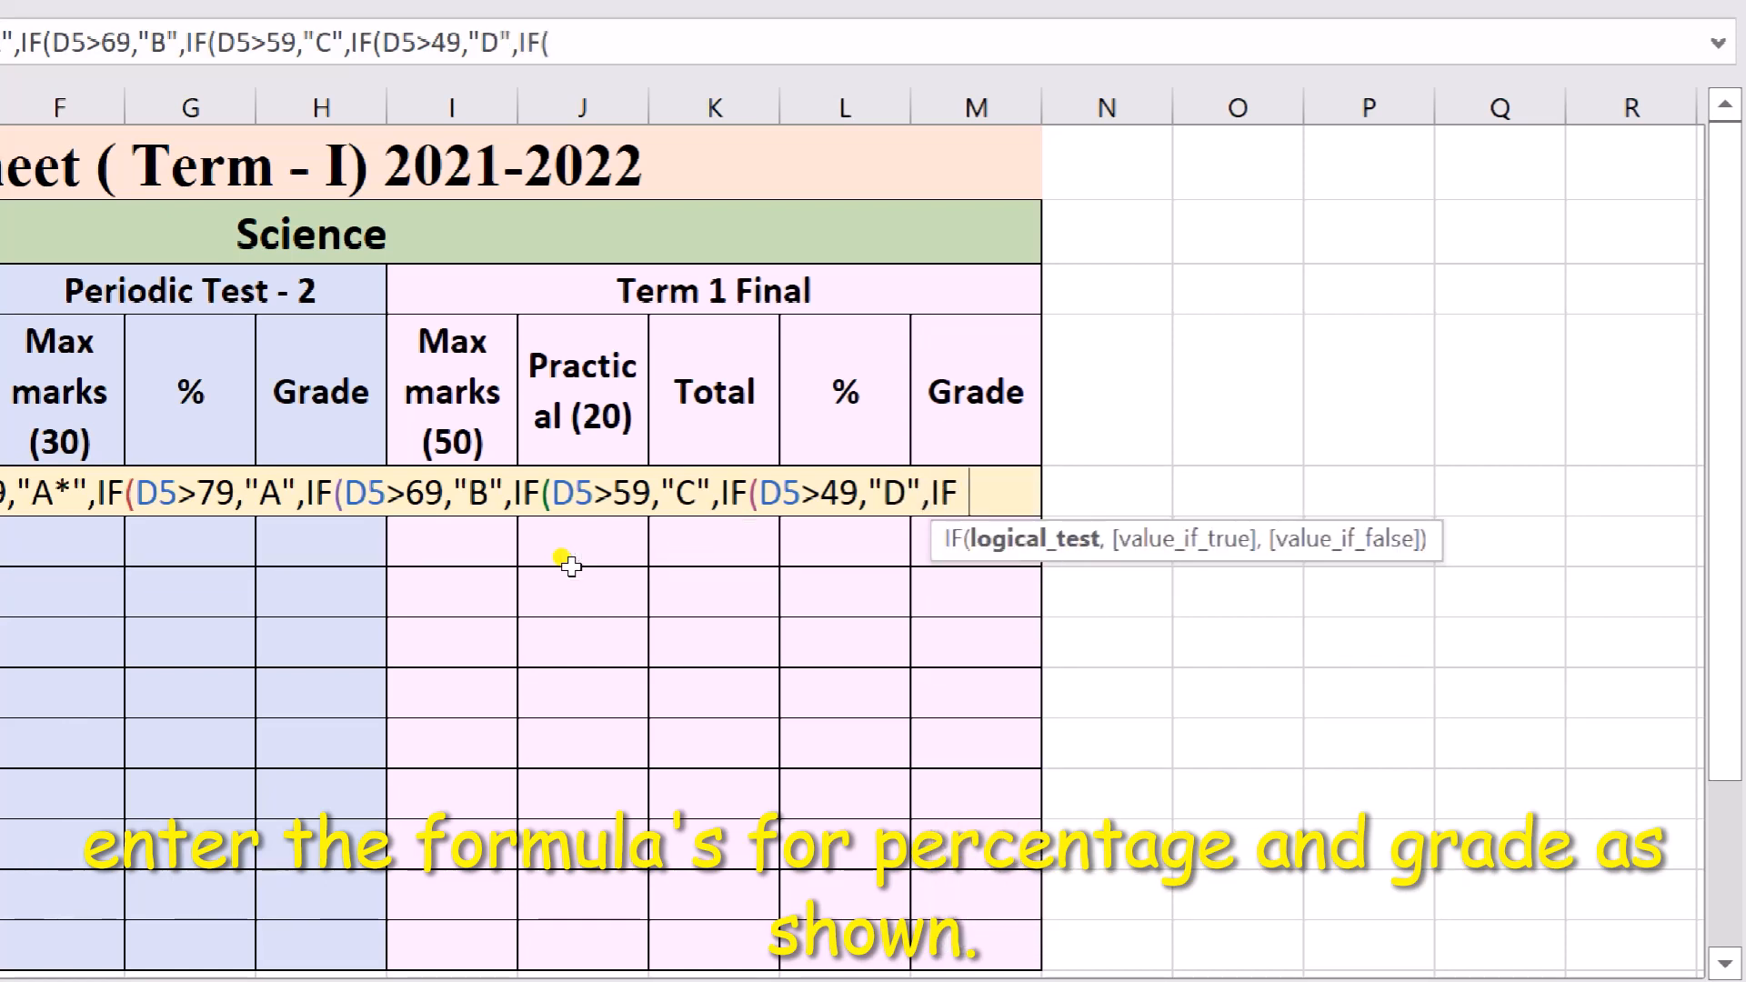
{"action": "type", "text": "D"}
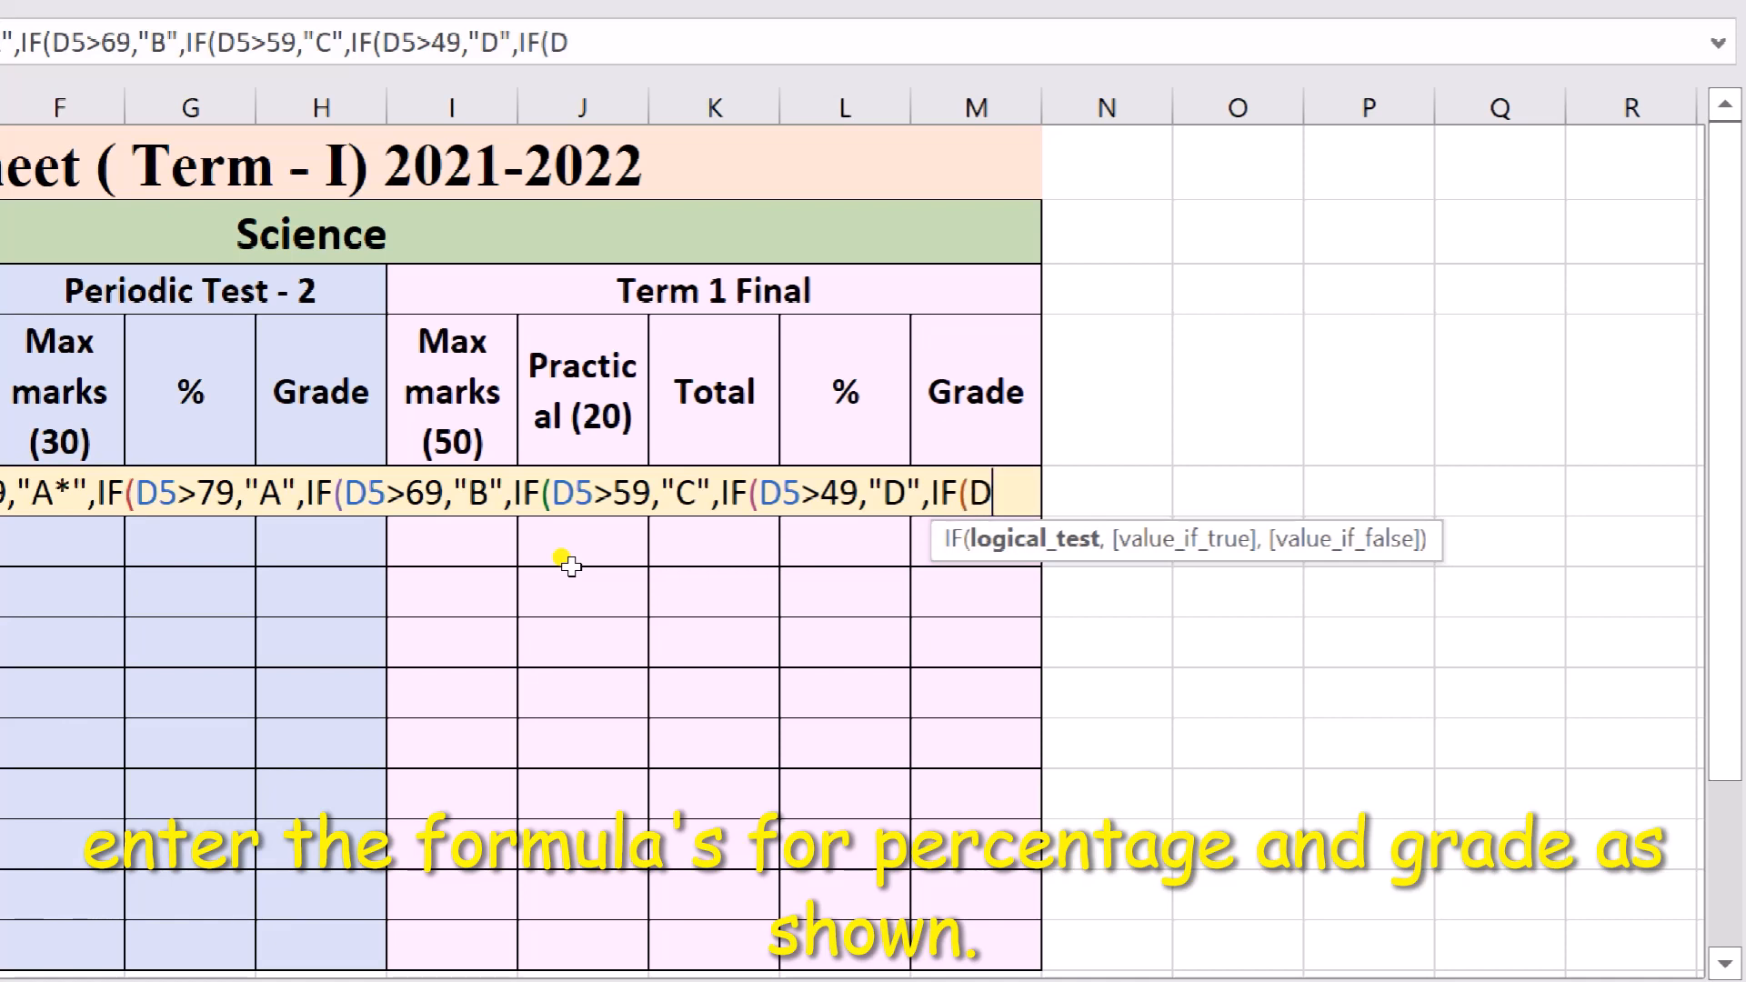
{"action": "type", "text": "5>3"}
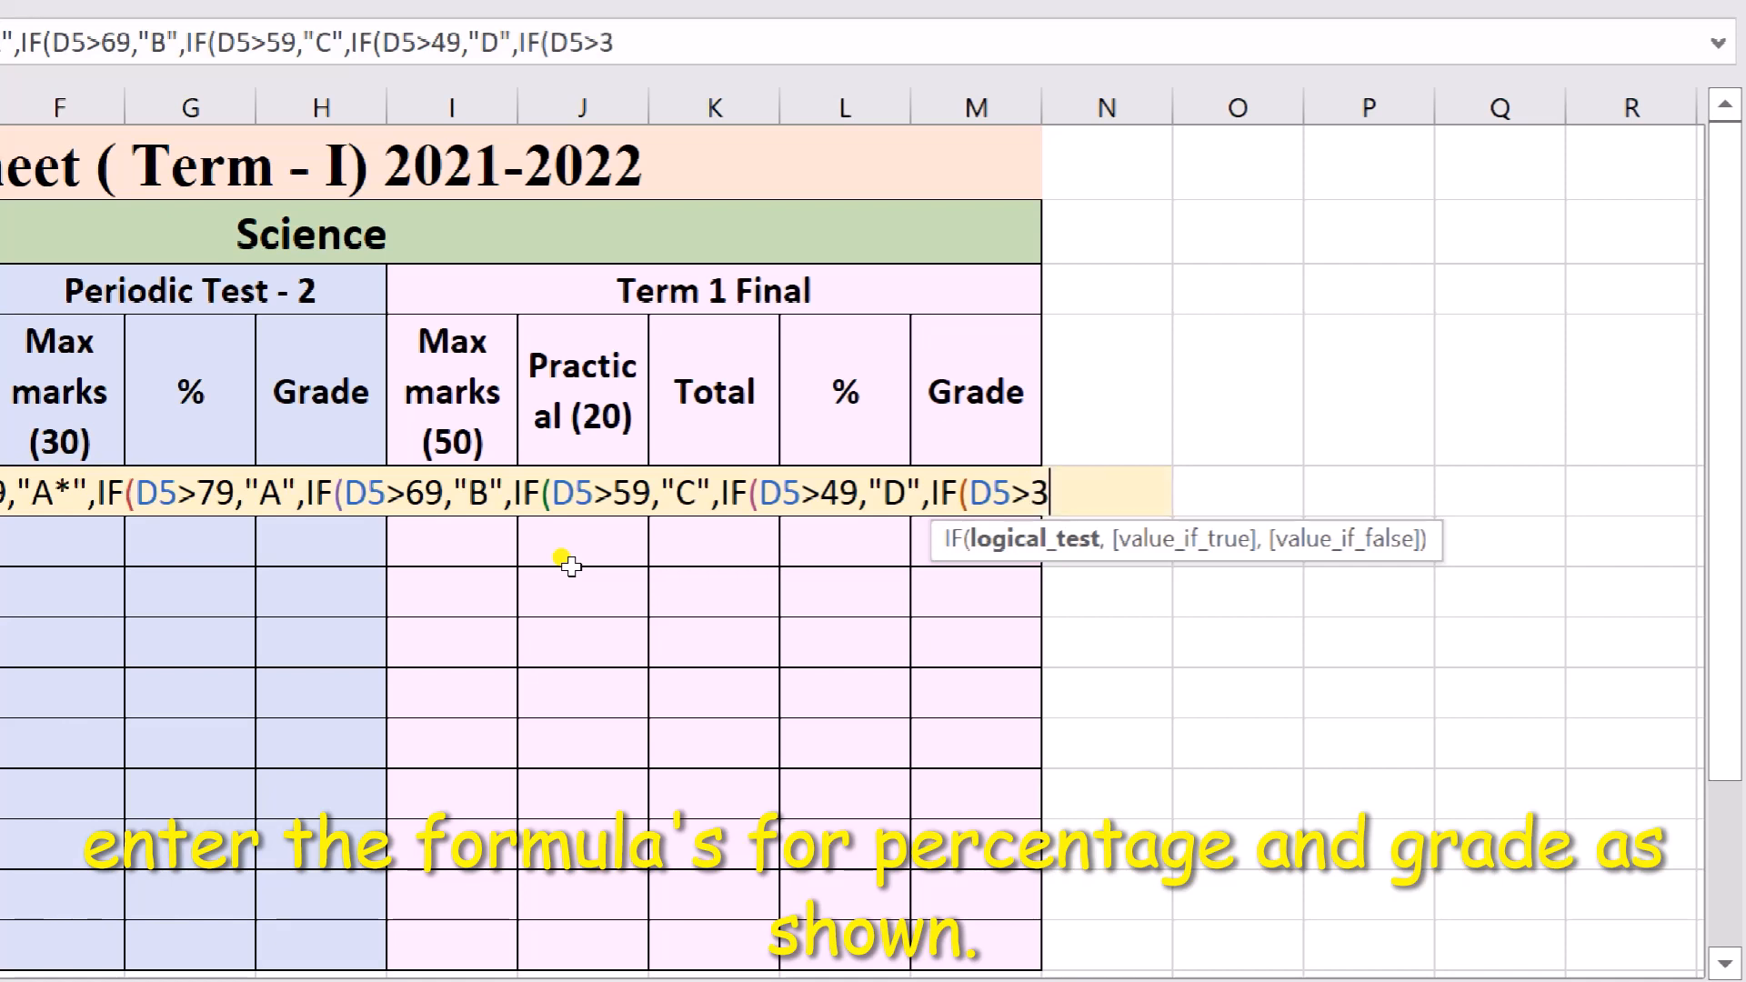
{"action": "type", "text": "9,"}
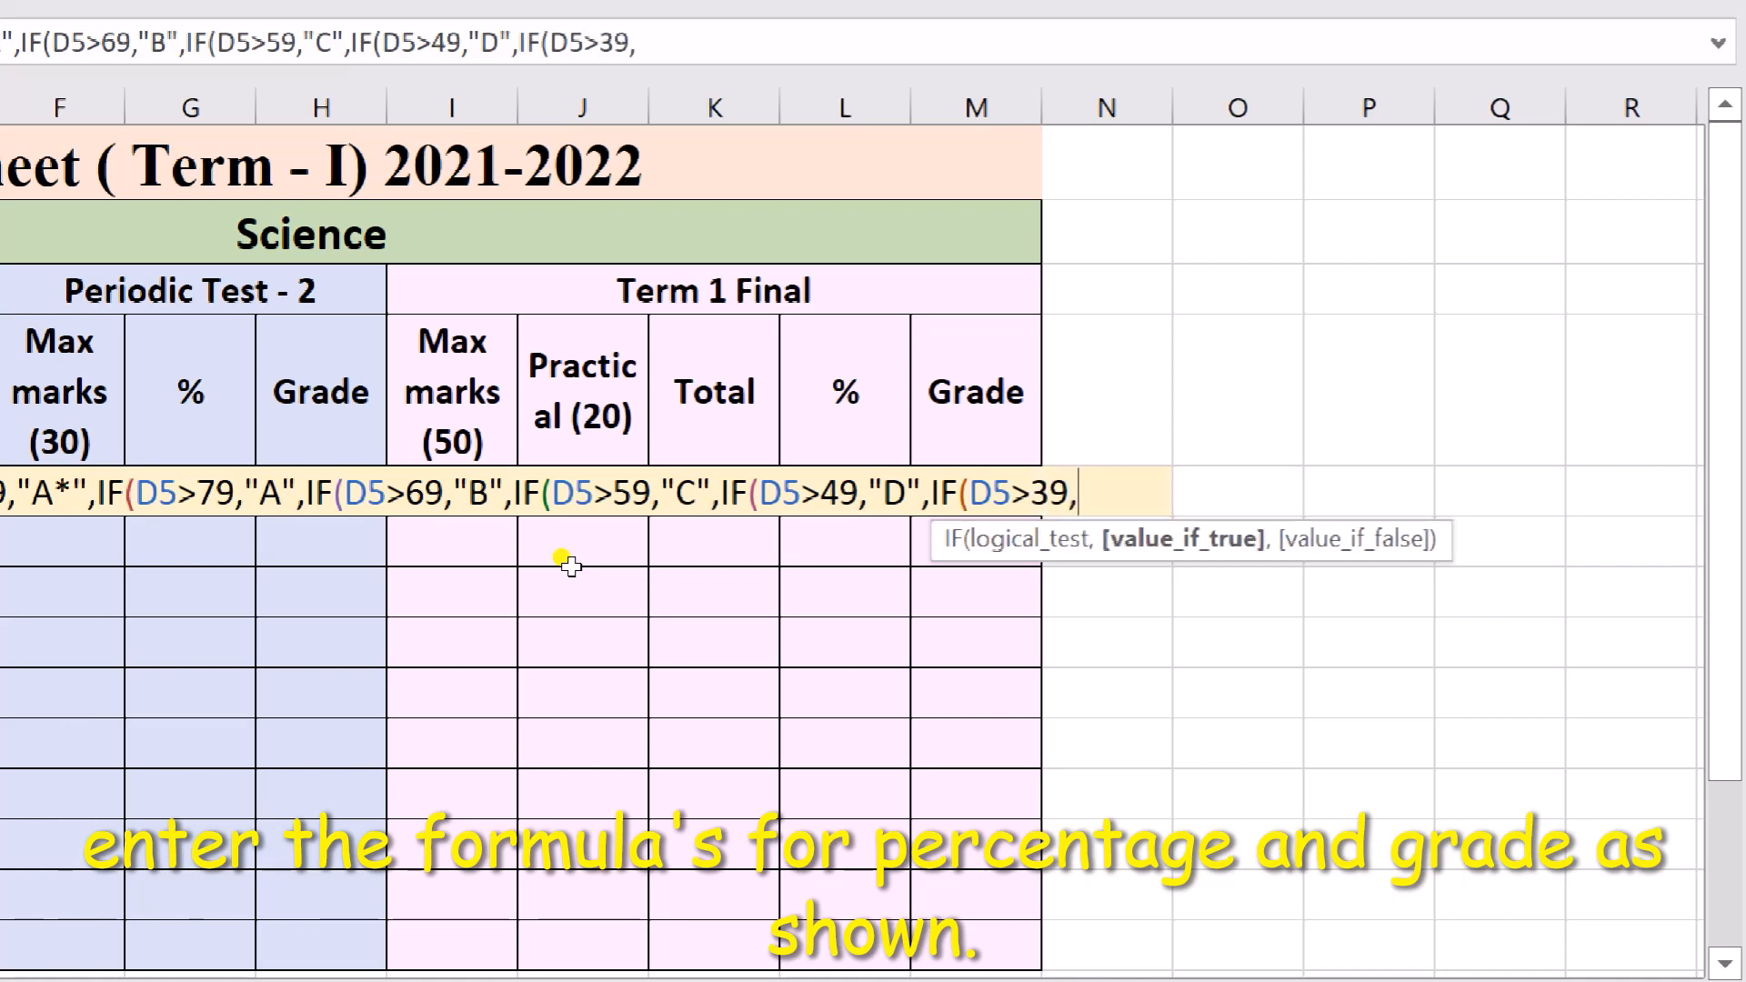
{"action": "type", "text": "\"E\""}
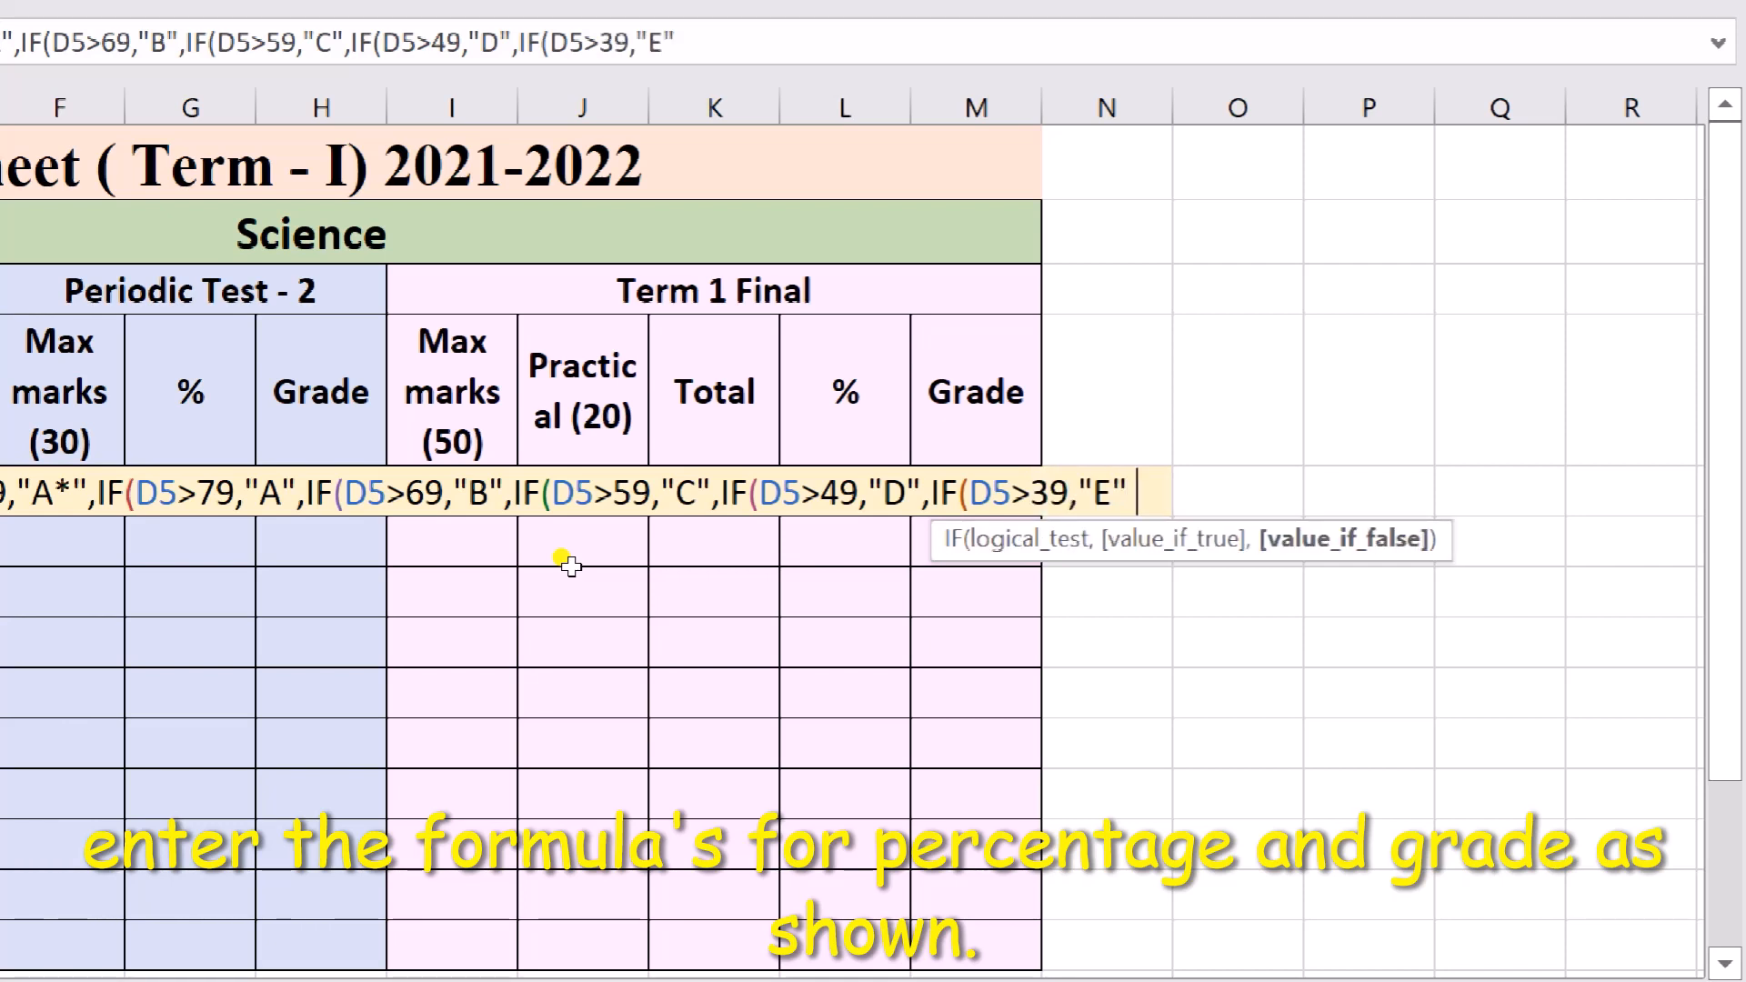
Step: Extend the E5 grade formula with the nested condition IF(D5>29,"F", for grade F
{"action": "type", "text": ",IF"}
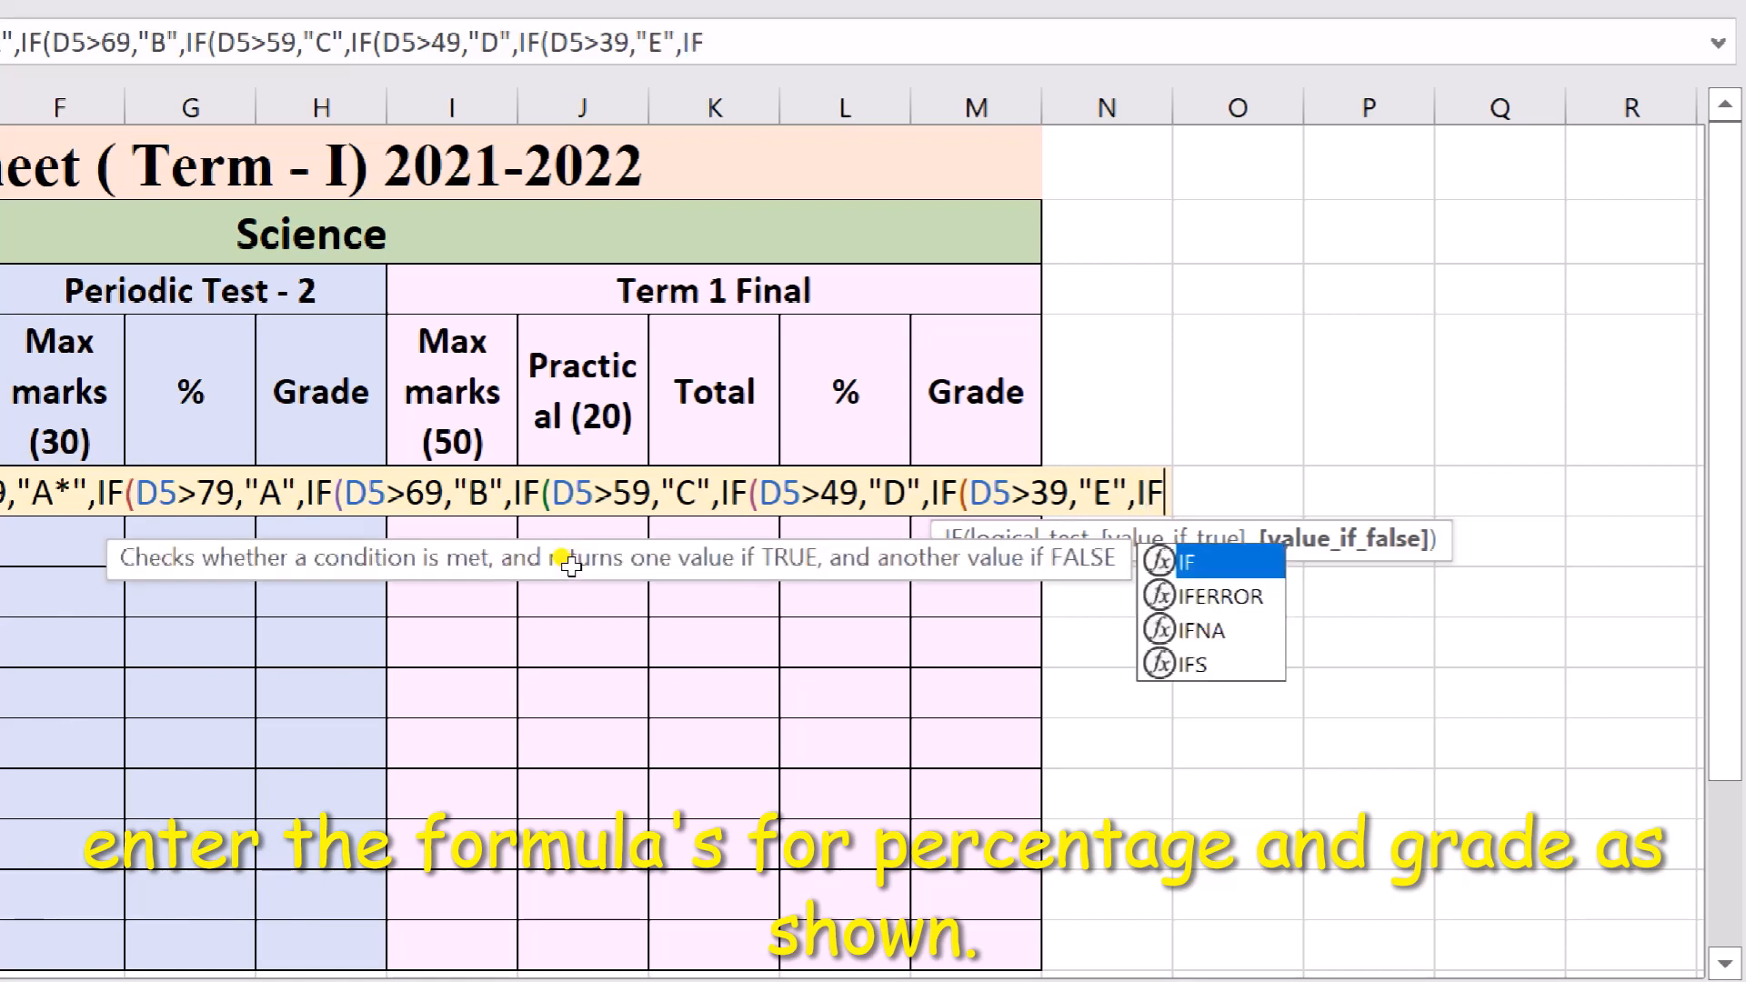
{"action": "type", "text": "("}
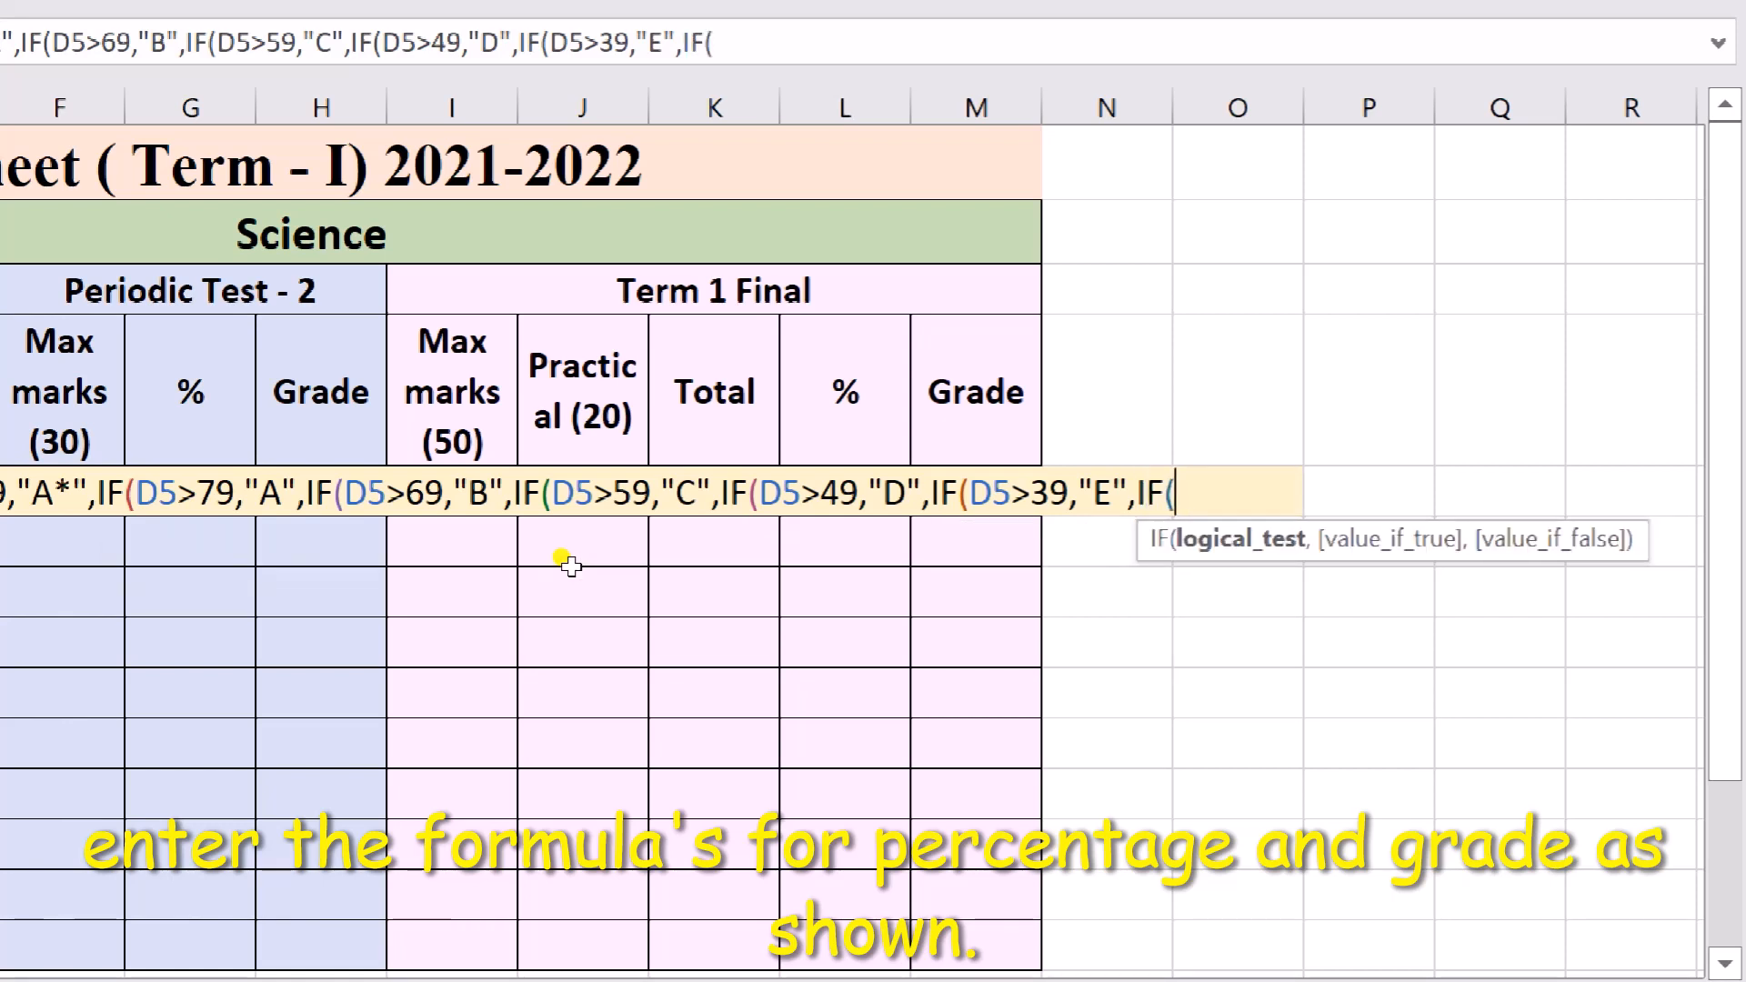
{"action": "type", "text": "D5>"}
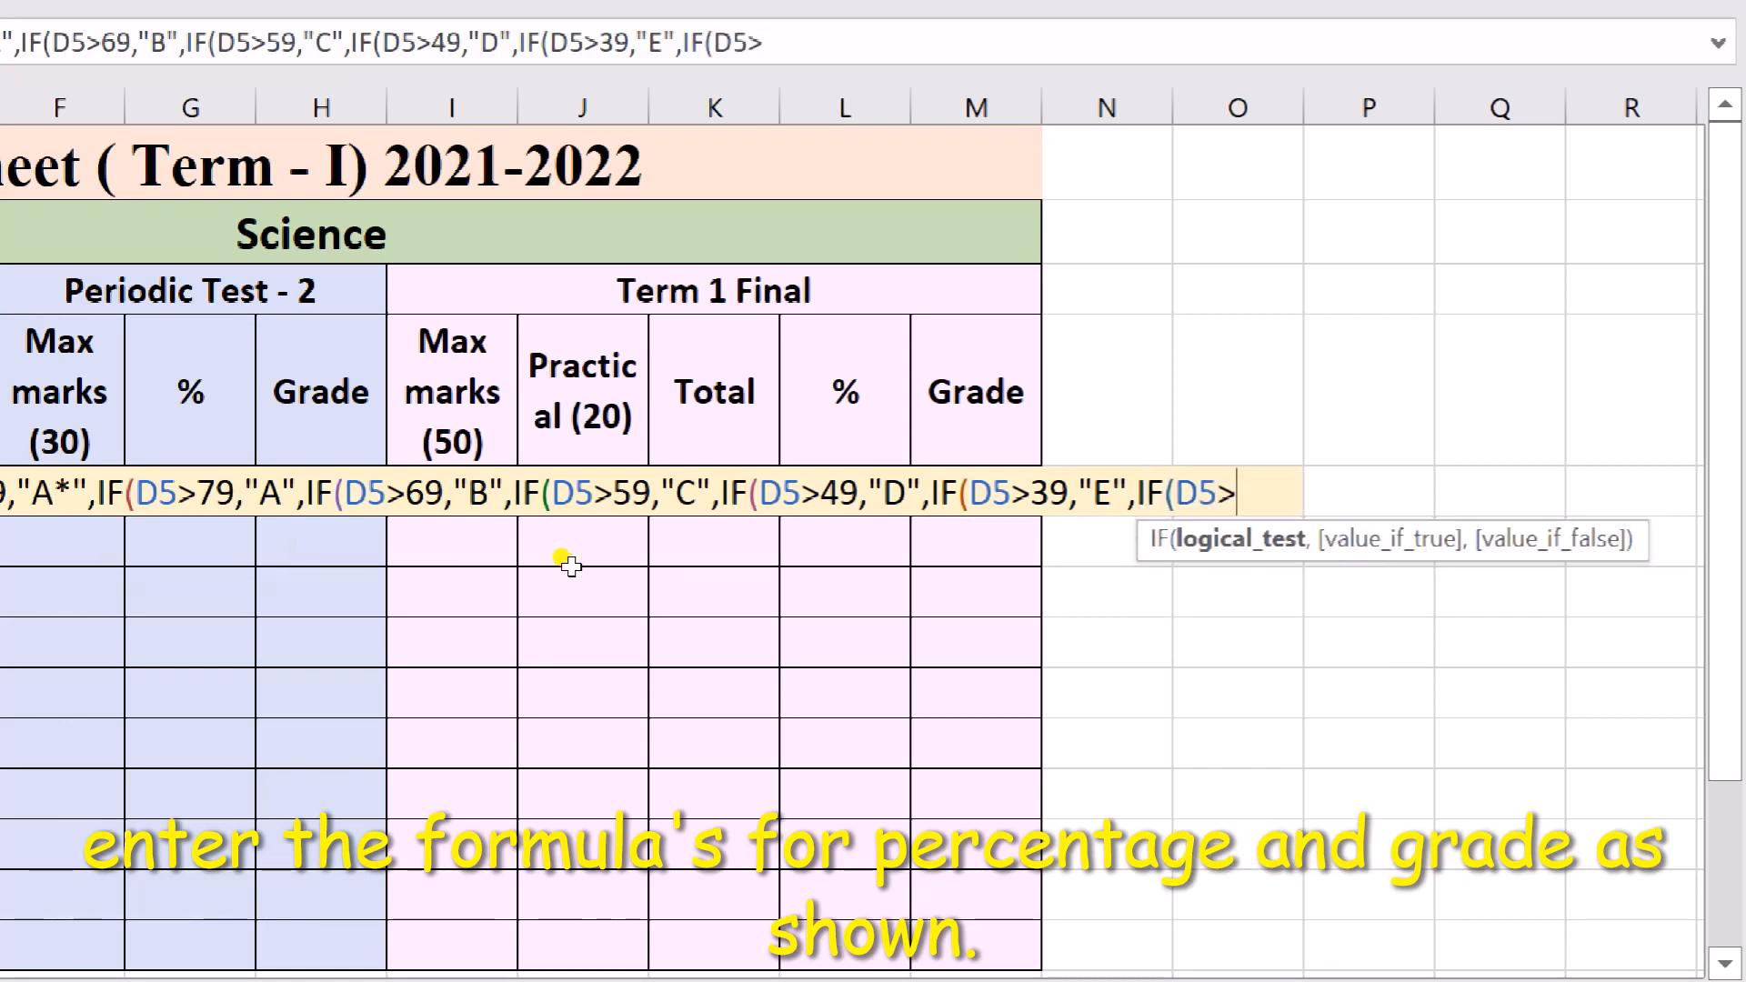
{"action": "type", "text": "29"}
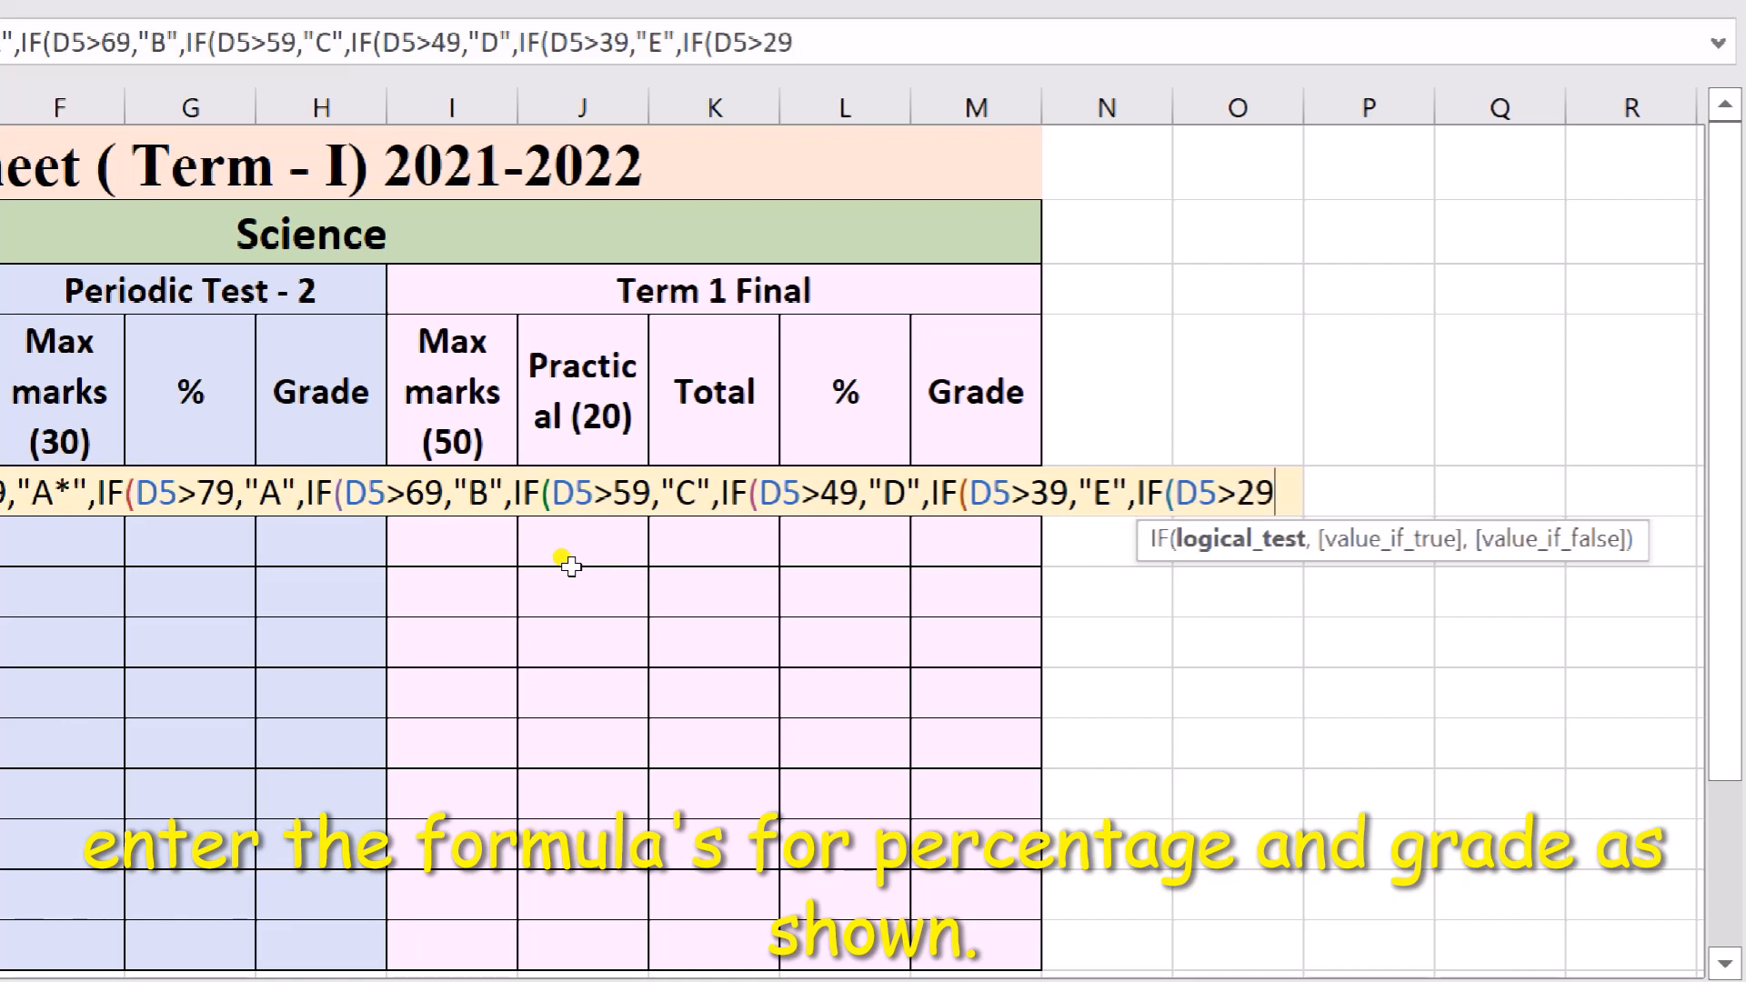
{"action": "type", "text": ",\""}
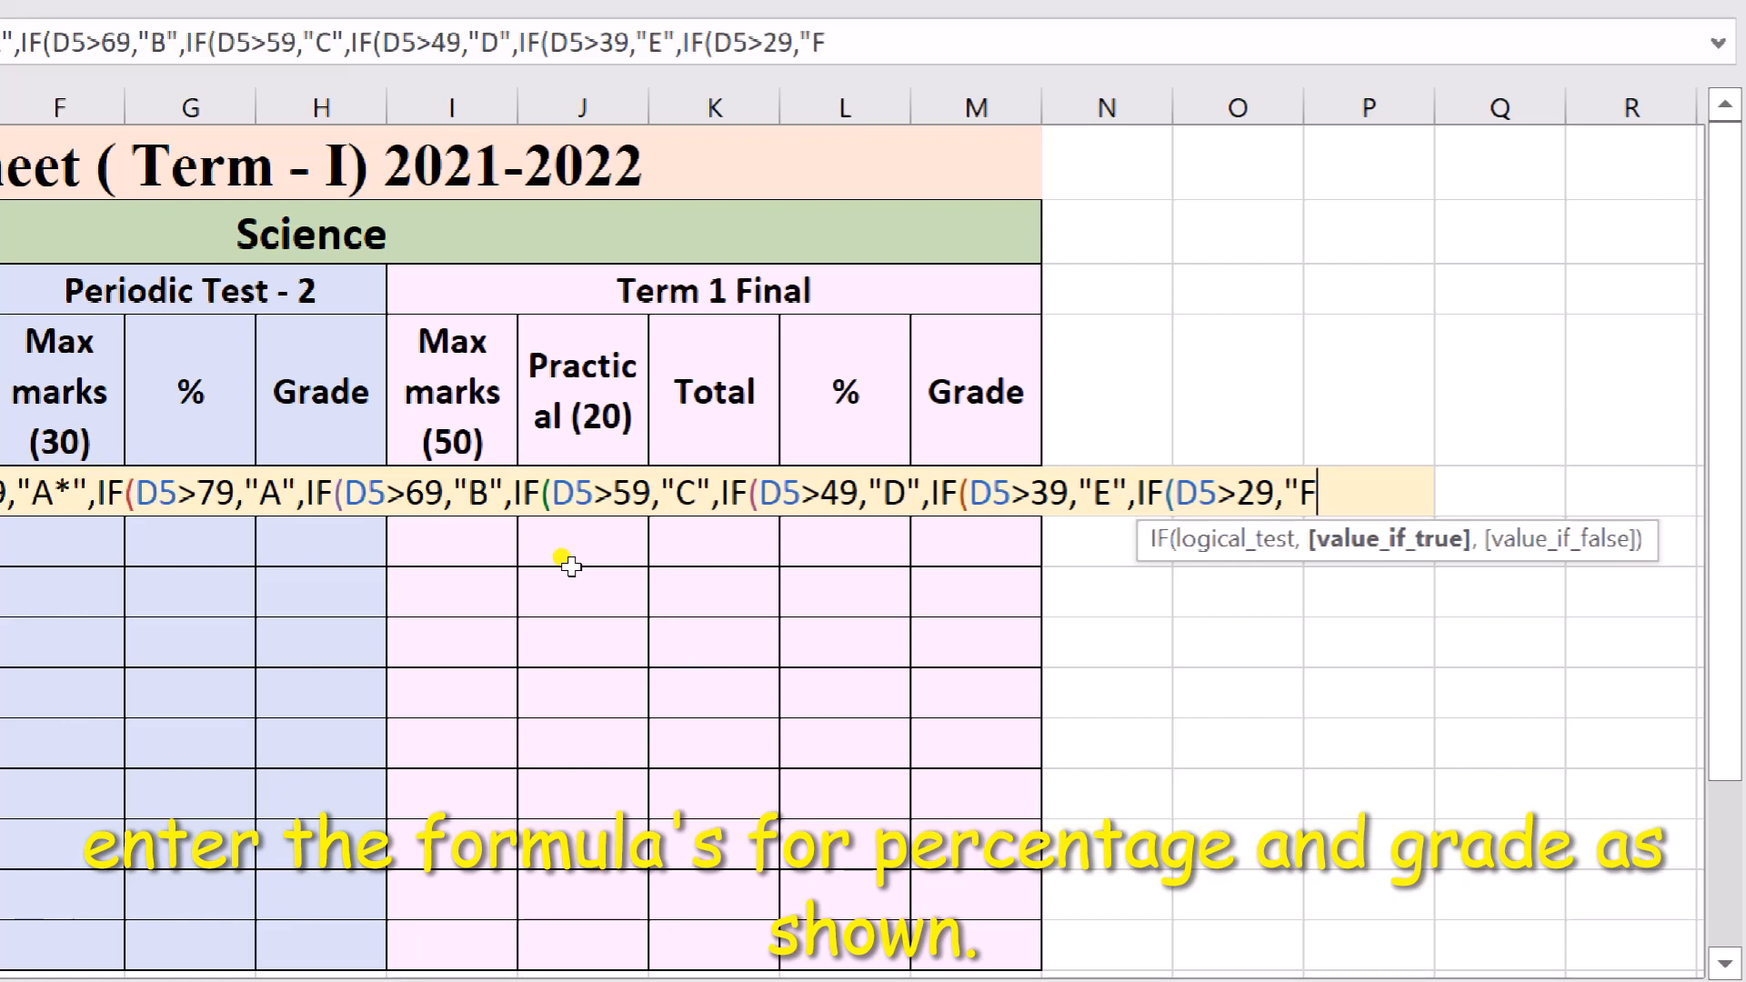
{"action": "type", "text": "F\","}
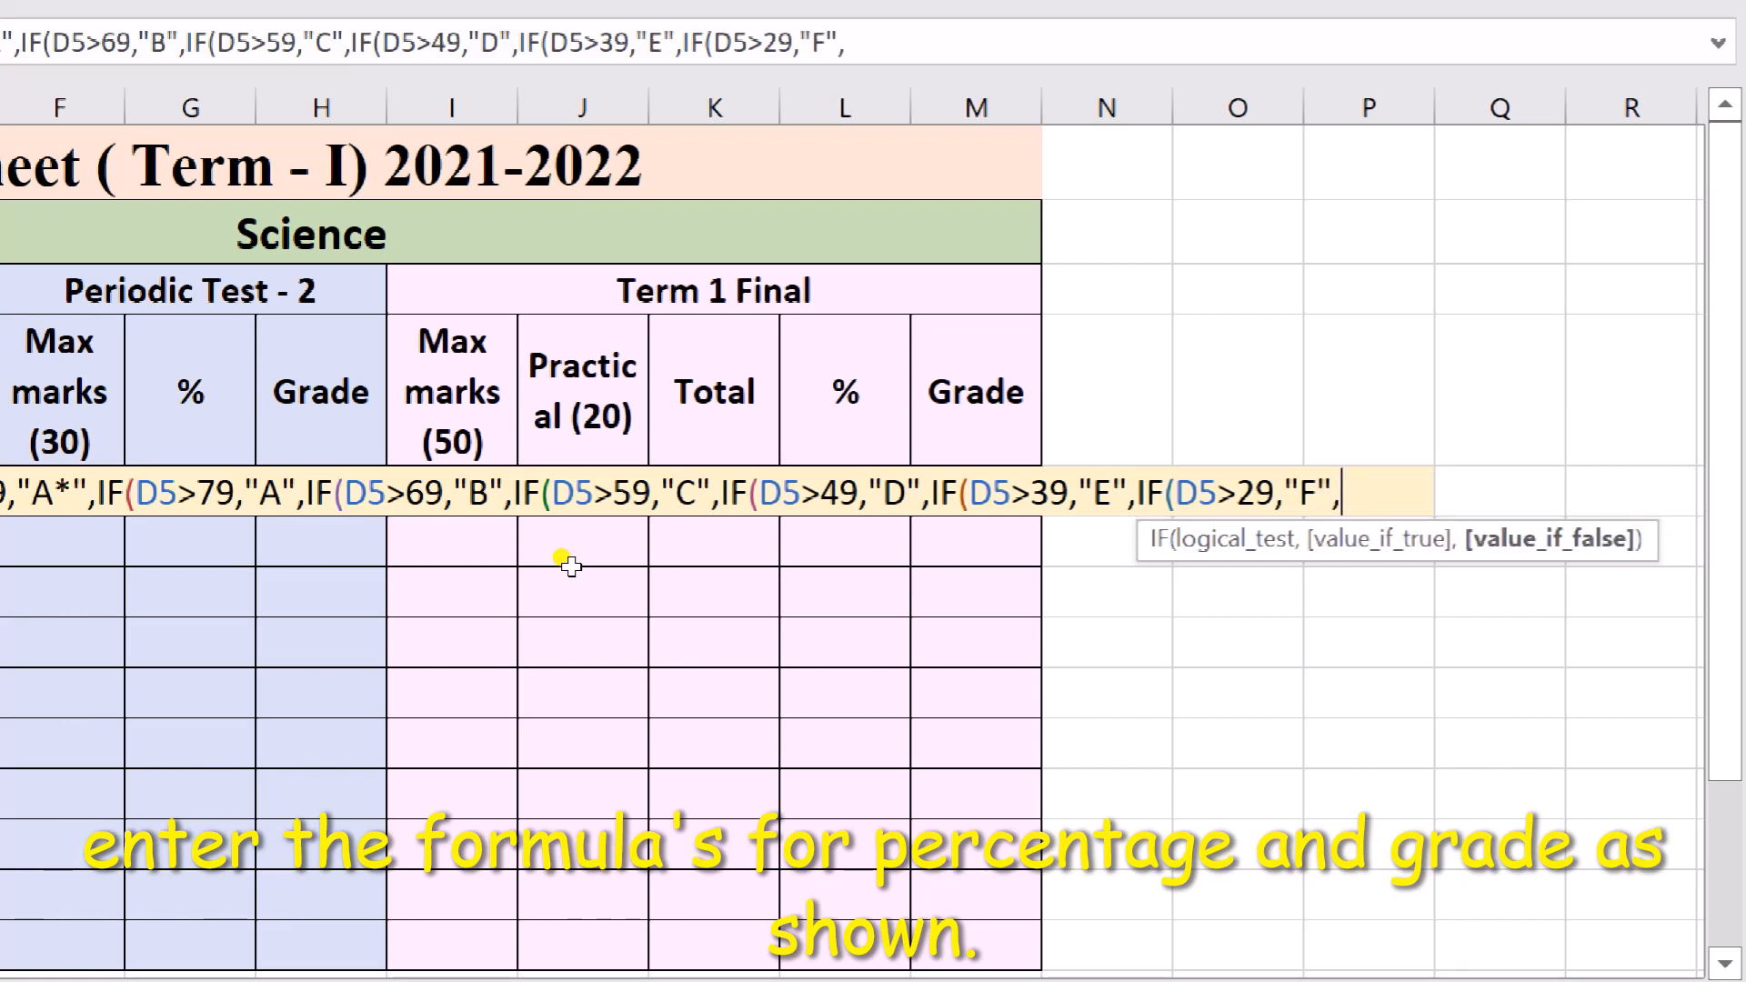
Step: Finish the E5 grade formula with the fallback grade "G" and all closing parentheses, and fill it down to E14
{"action": "type", "text": "\"G\")"}
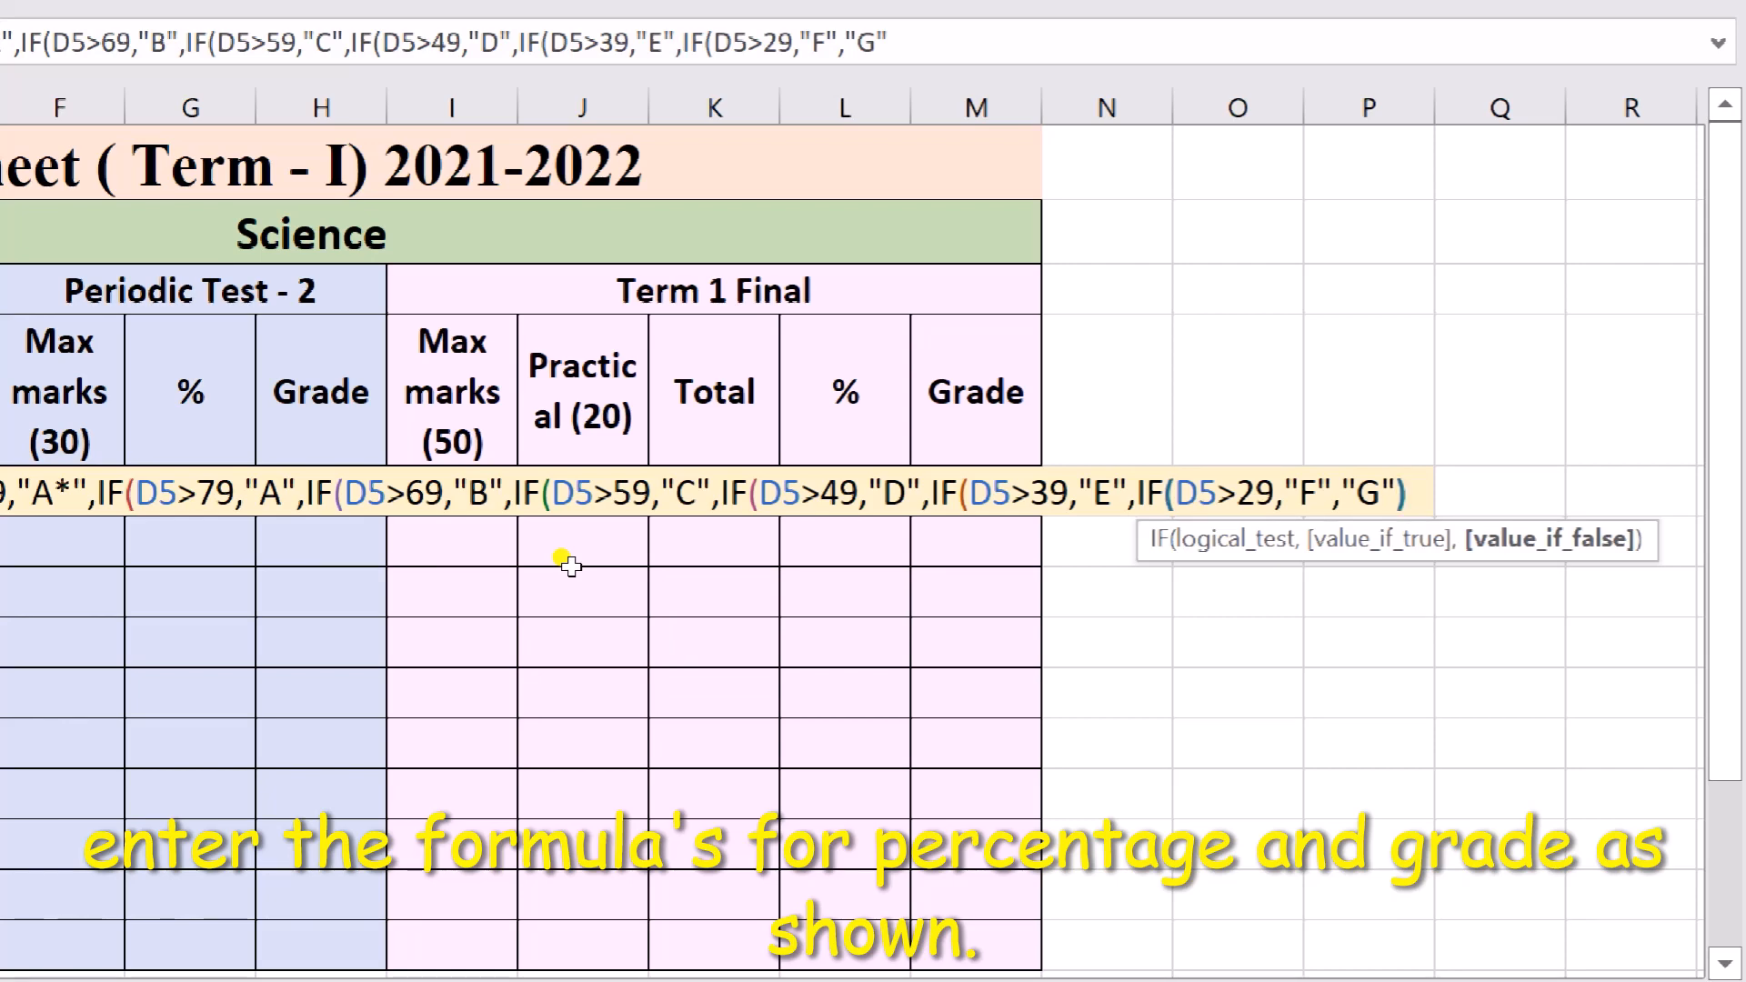
{"action": "type", "text": "))))"}
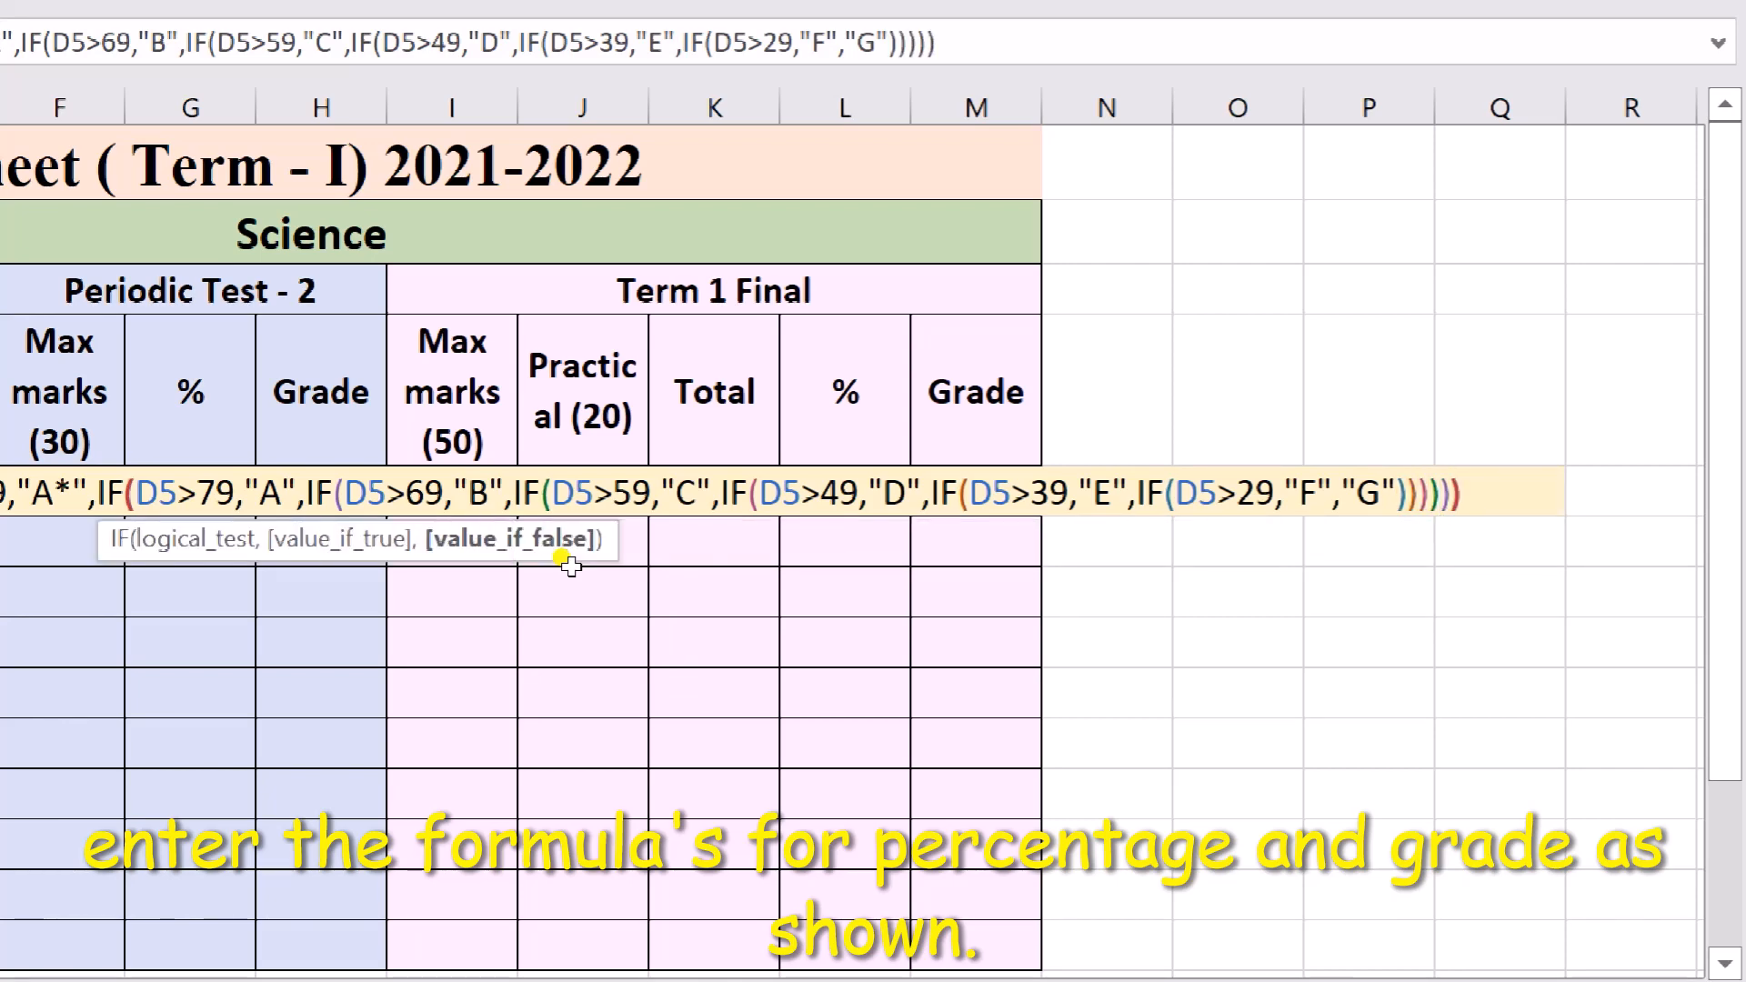
{"action": "type", "text": "))"}
{"action": "key", "text": "Return"}
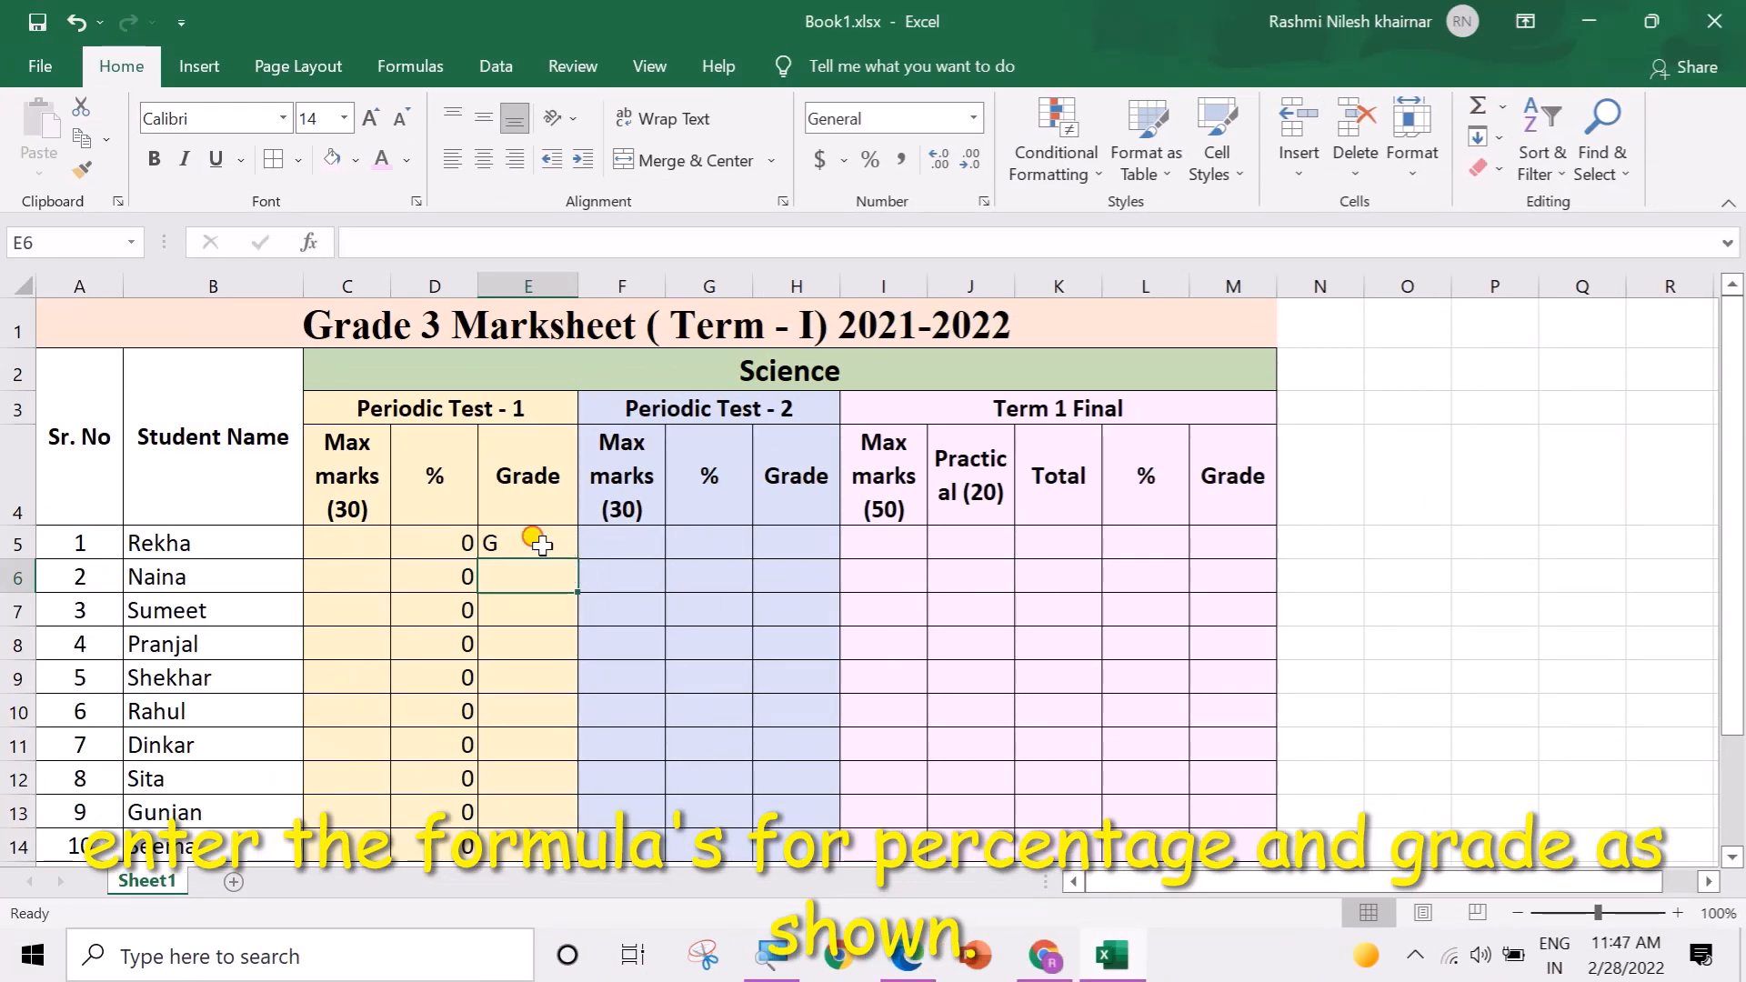
{"action": "left_click", "coordinate": [535, 538]}
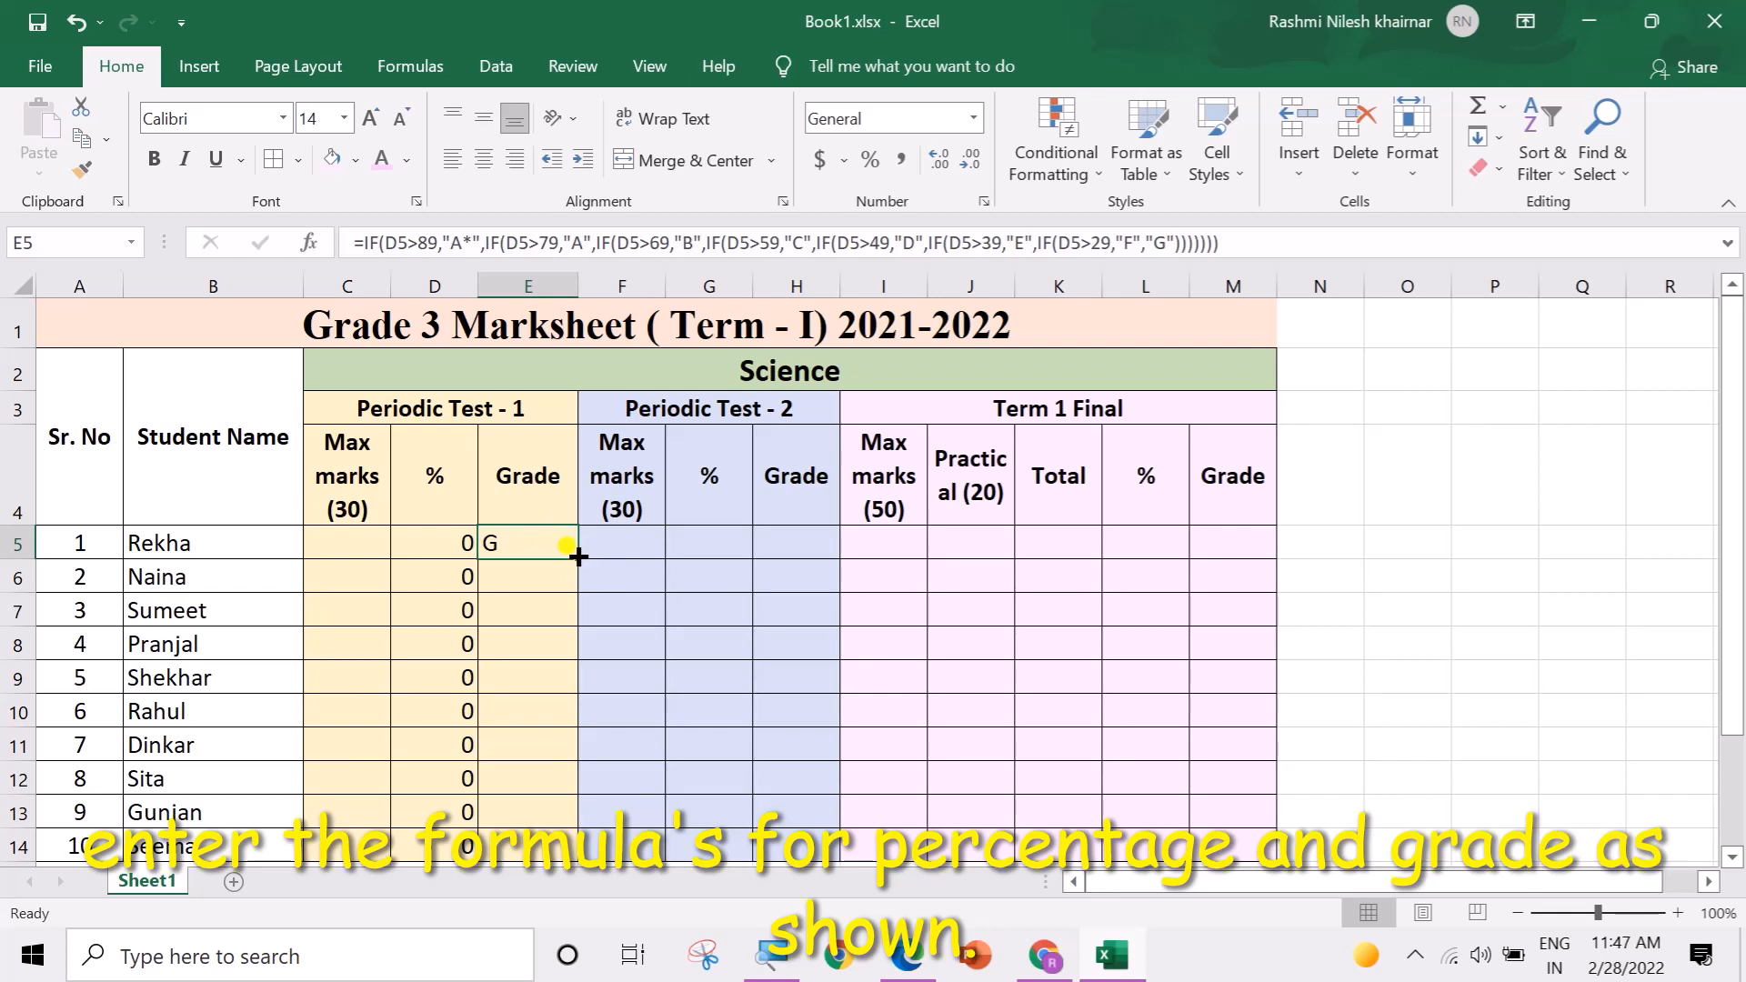
{"action": "left_click_drag", "start_coordinate": [569, 553], "coordinate": [557, 853]}
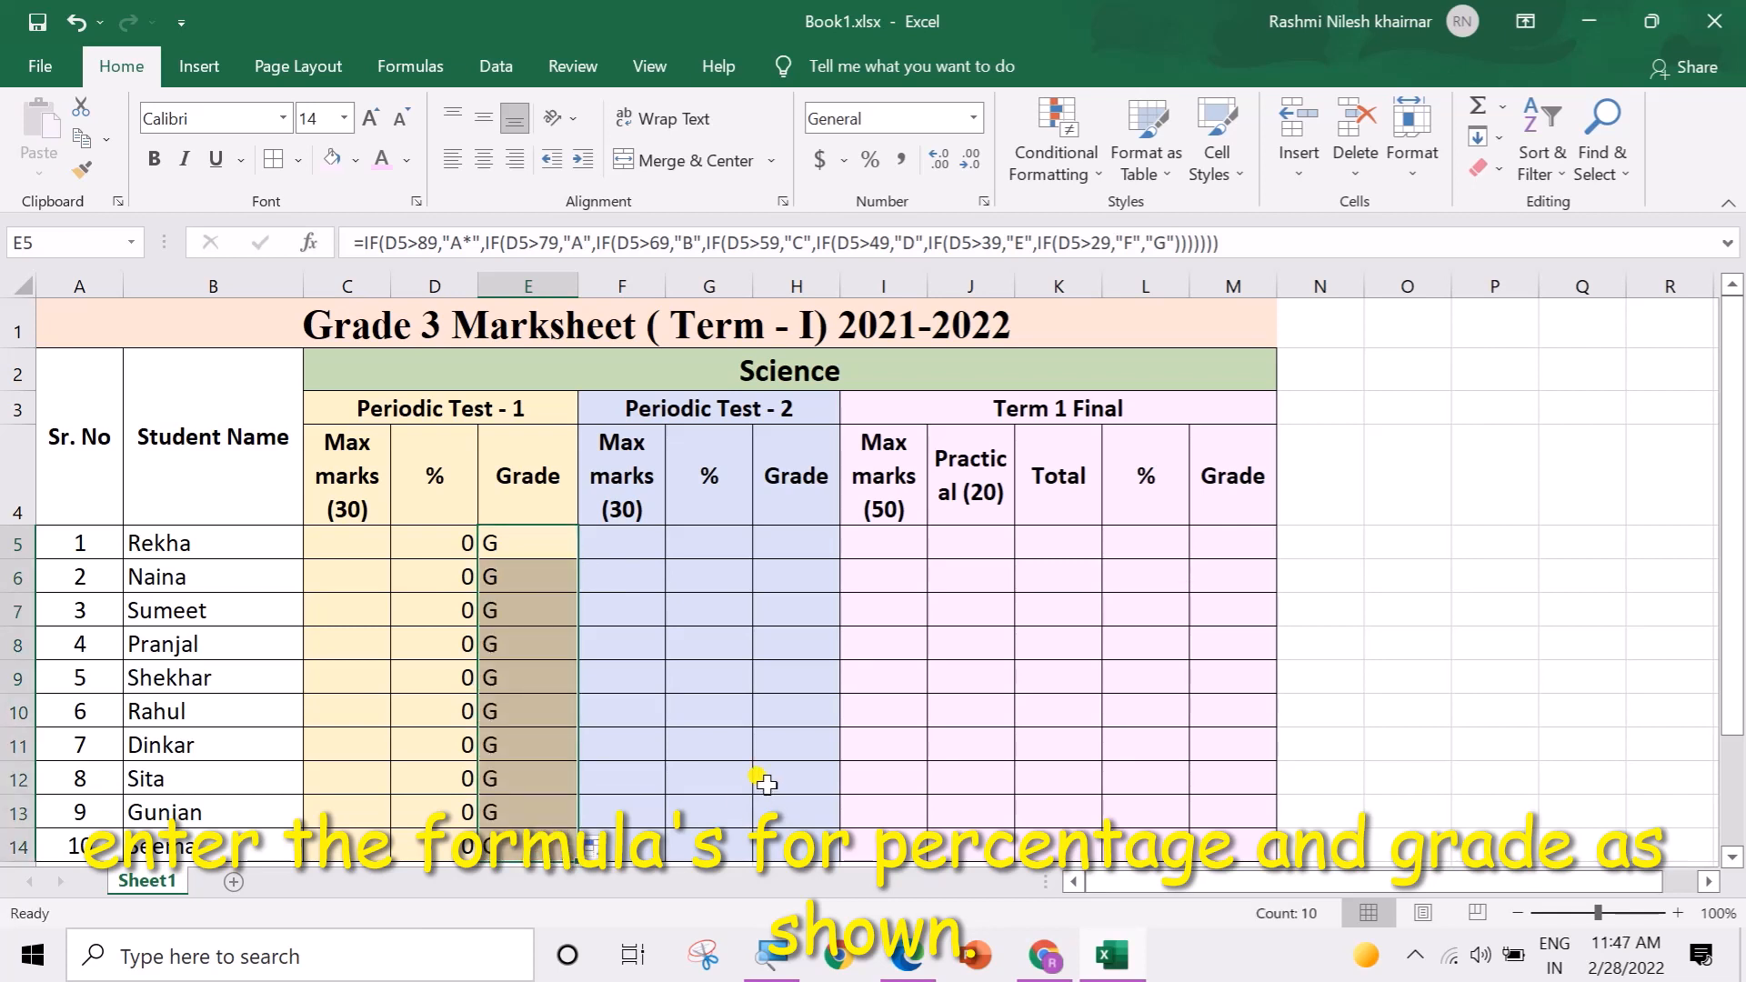
Step: Enter the Periodic Test - 1 marks 28, 25 and 24 in C5 to C7
{"action": "left_click", "coordinate": [353, 543]}
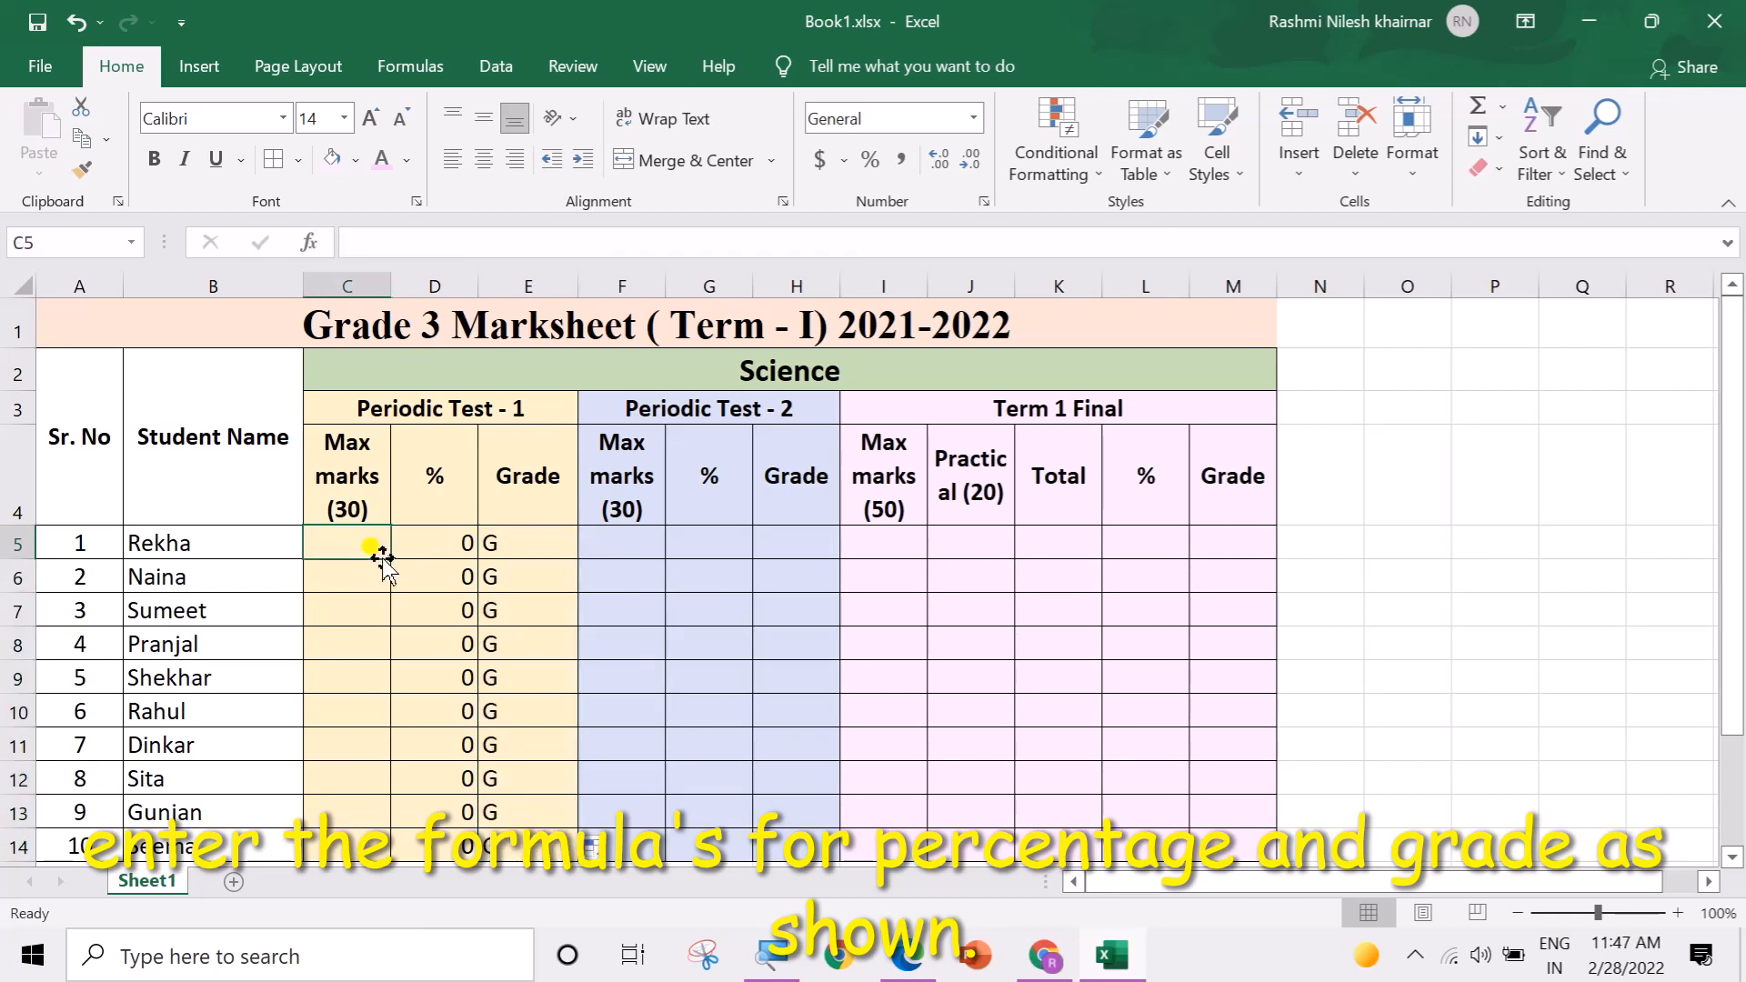
{"action": "type", "text": "28"}
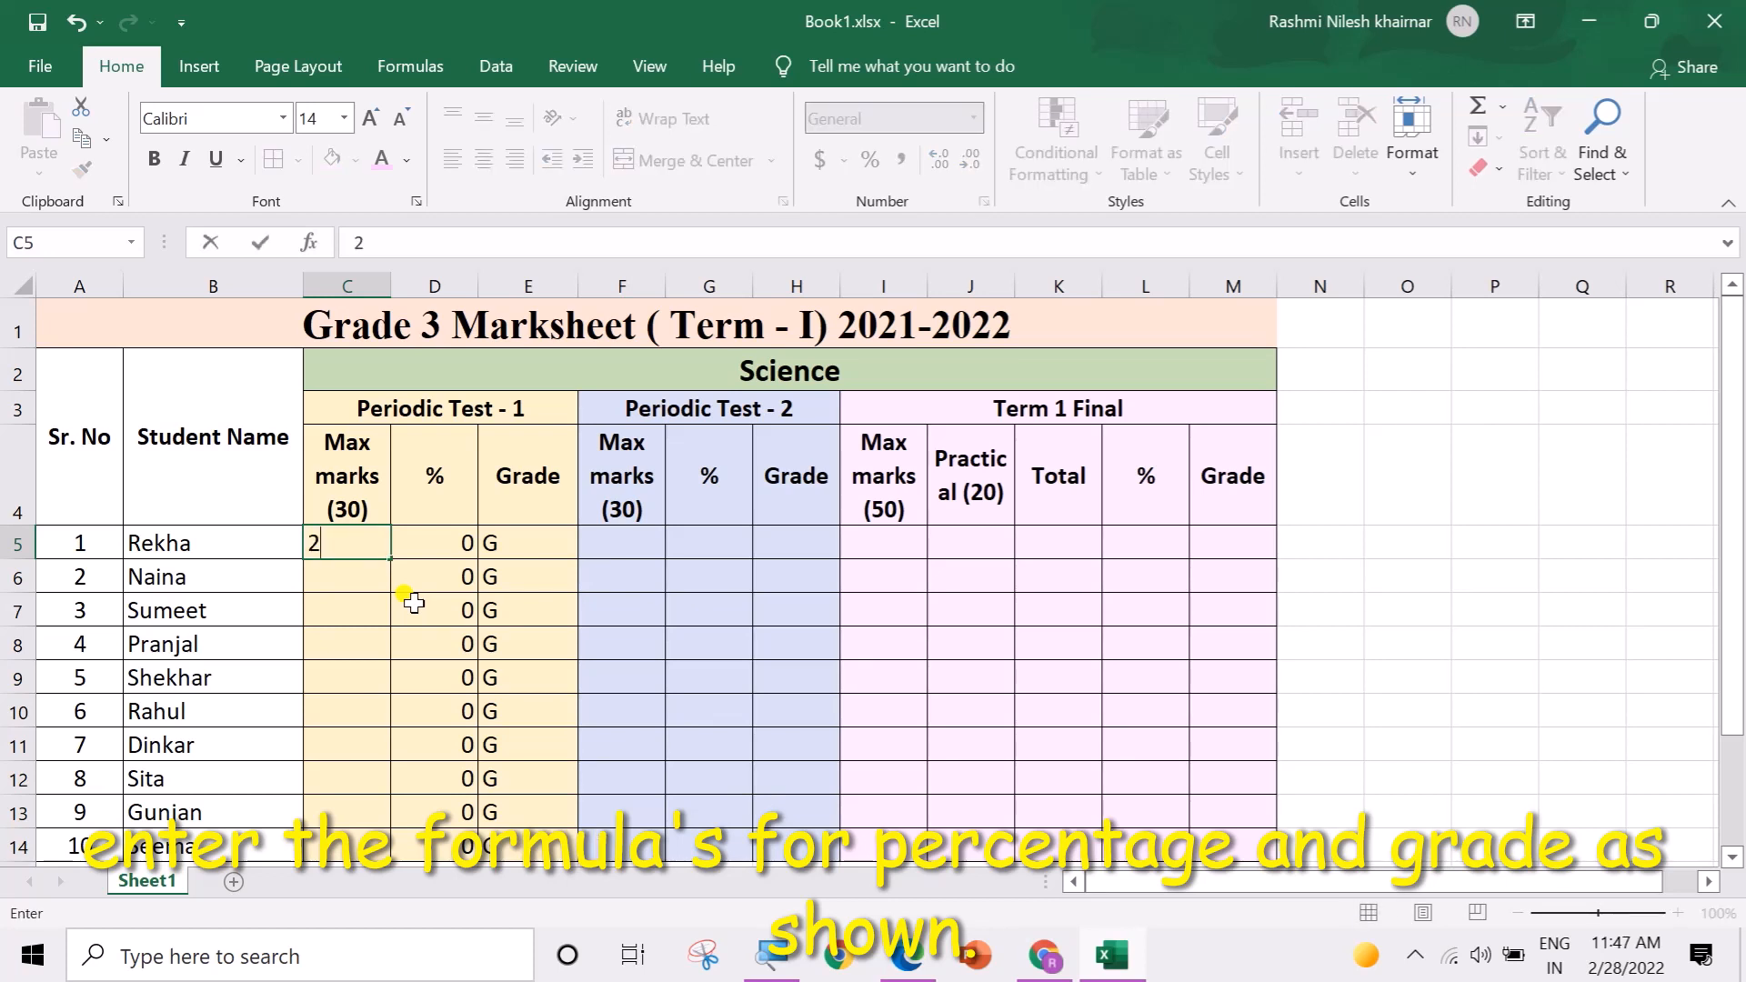
{"action": "left_click", "coordinate": [350, 568]}
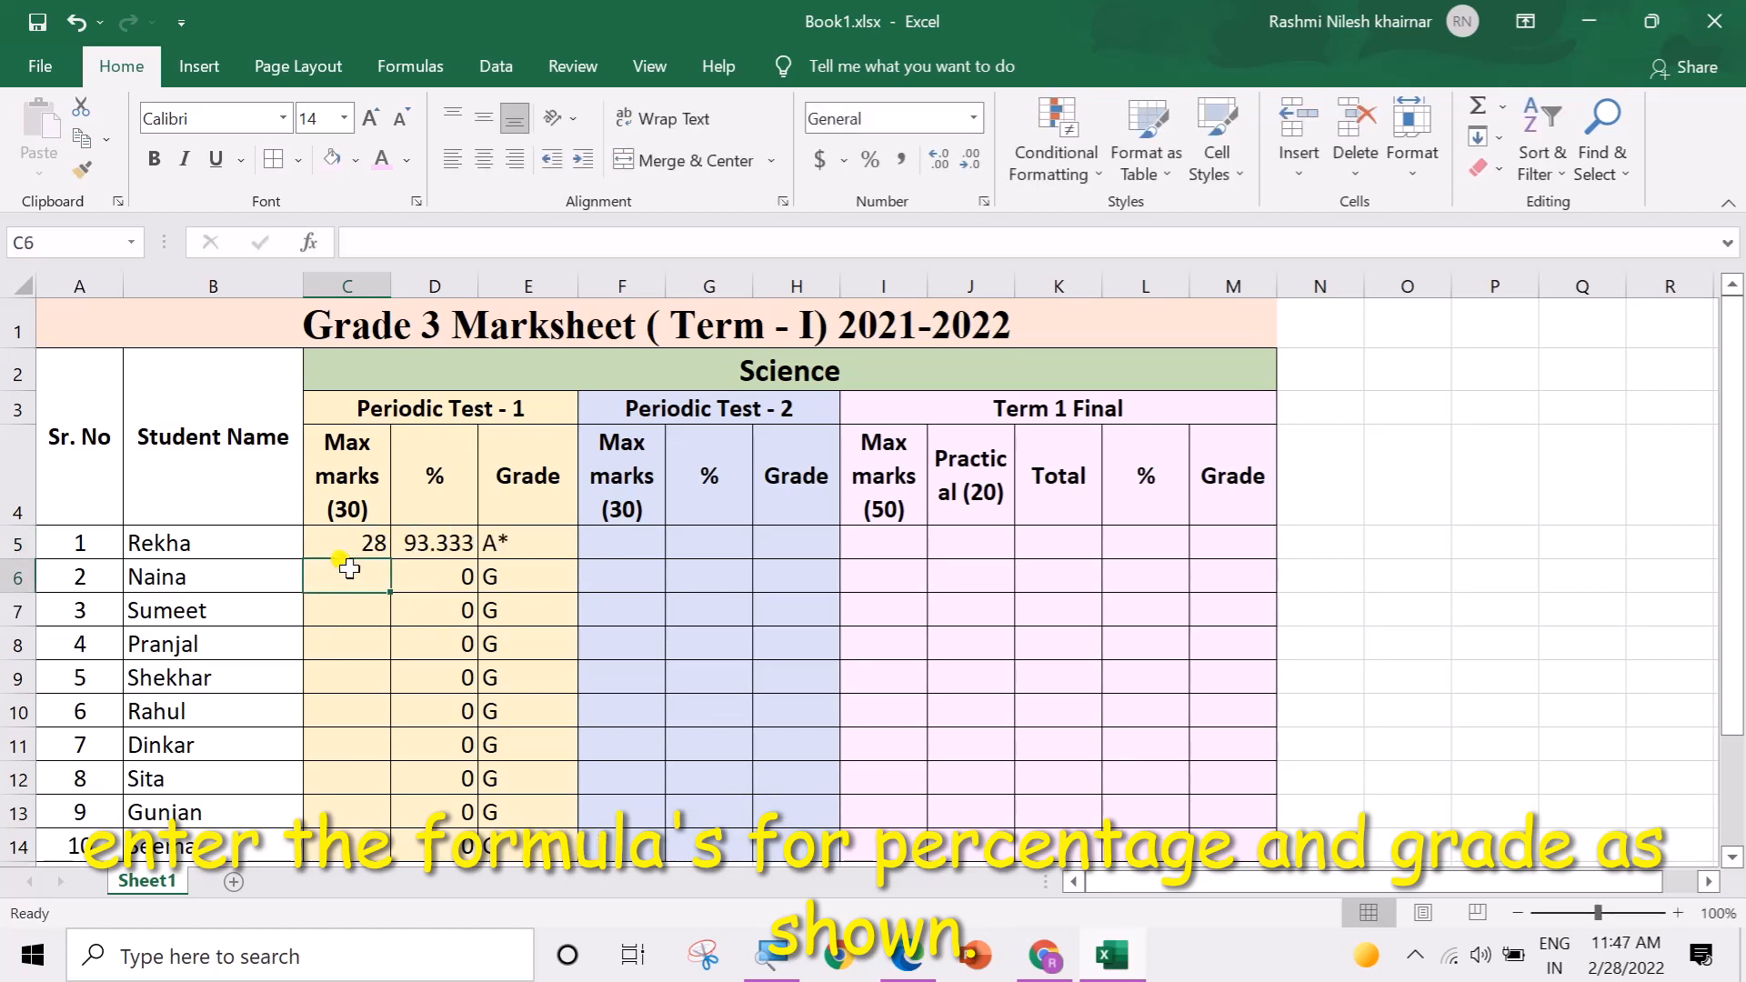
{"action": "type", "text": "25"}
{"action": "left_click", "coordinate": [343, 616]}
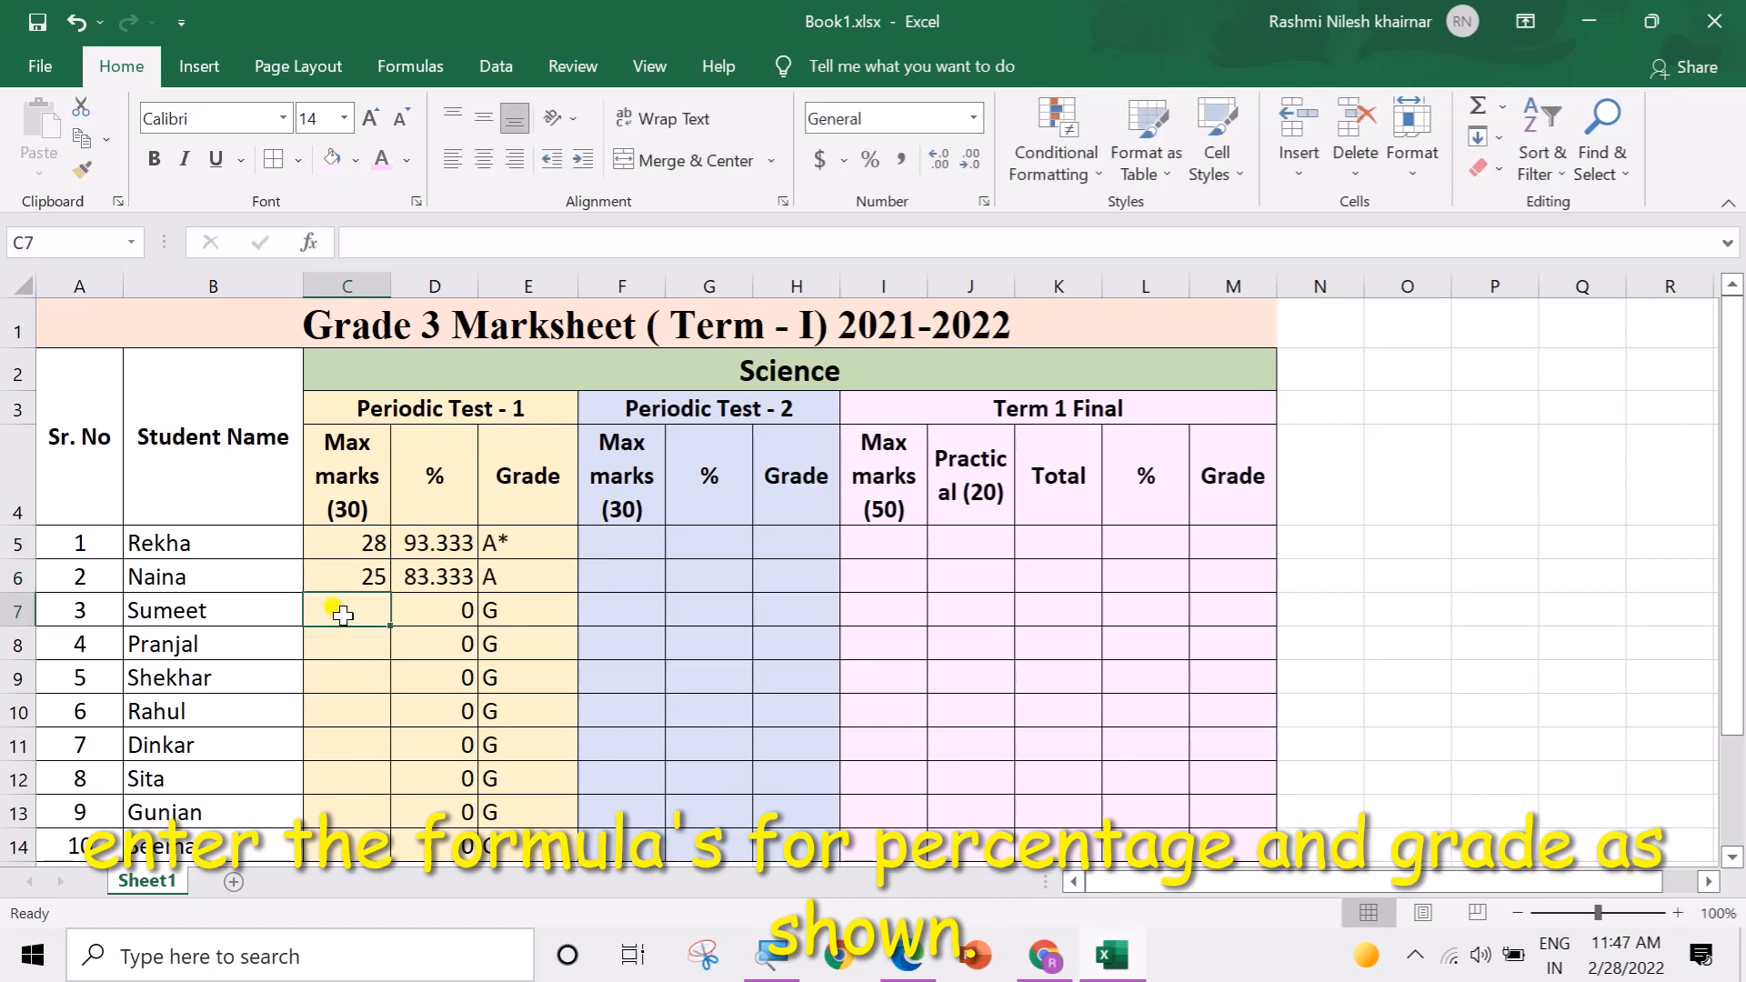
{"action": "type", "text": "20"}
{"action": "left_click", "coordinate": [345, 618]}
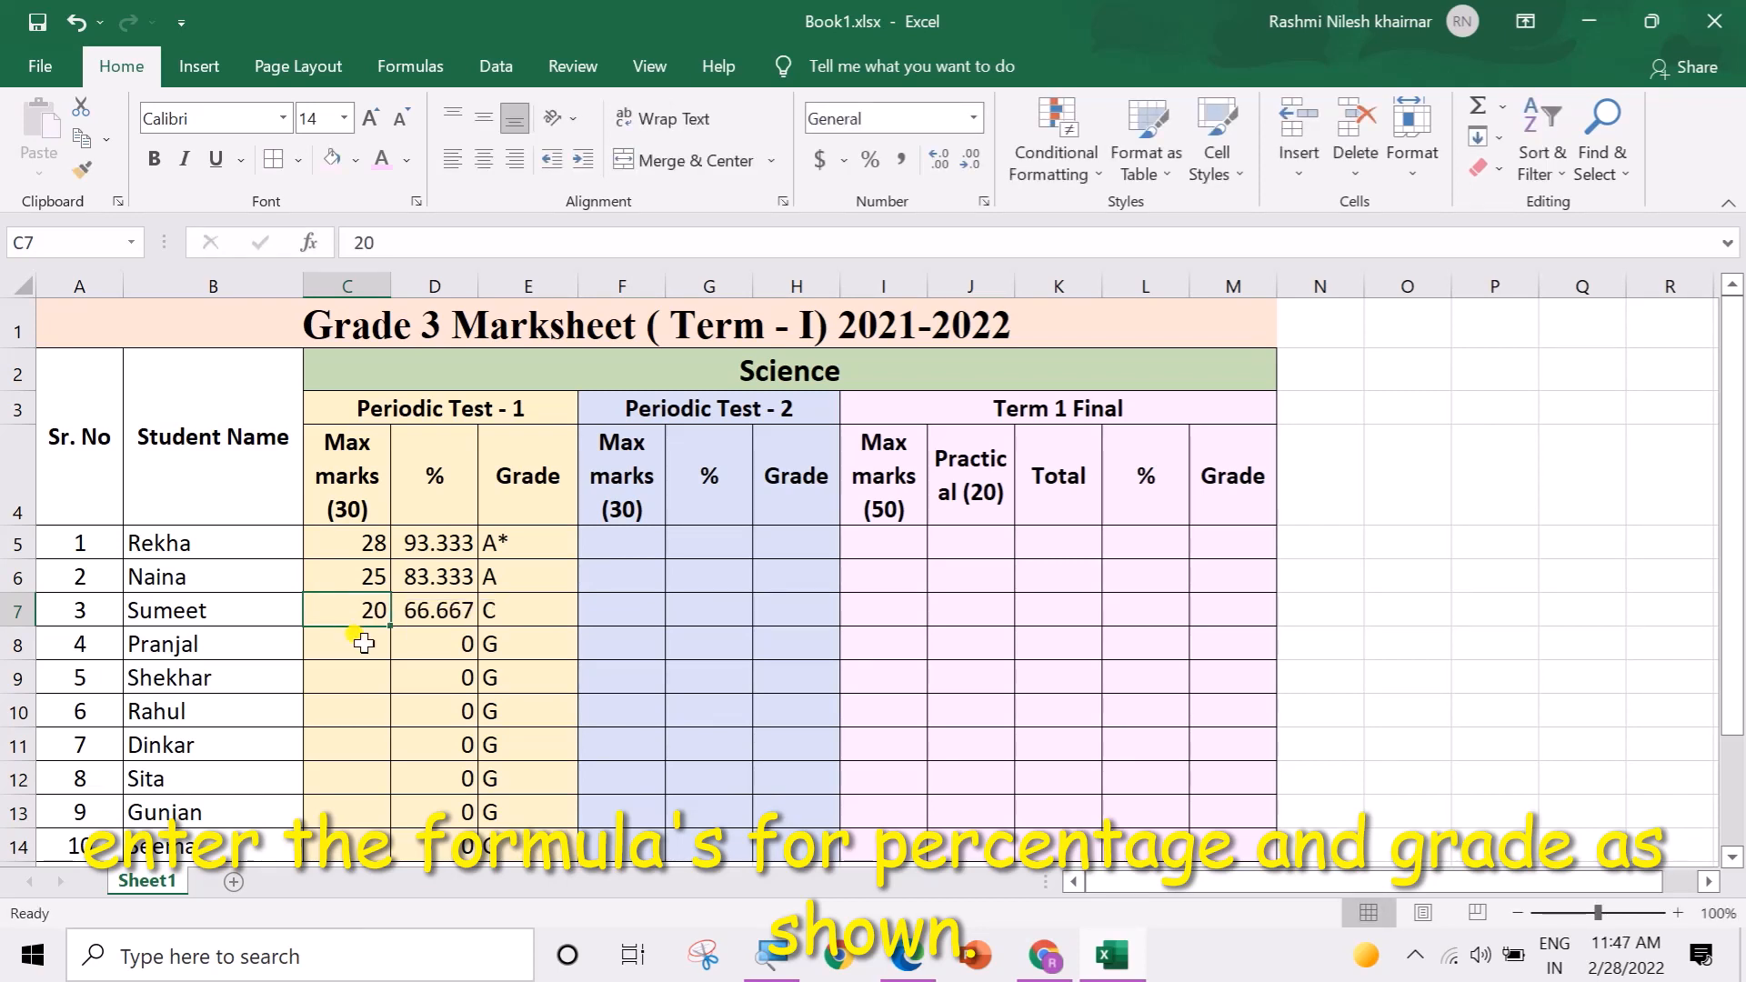
{"action": "type", "text": "24"}
{"action": "left_click", "coordinate": [362, 671]}
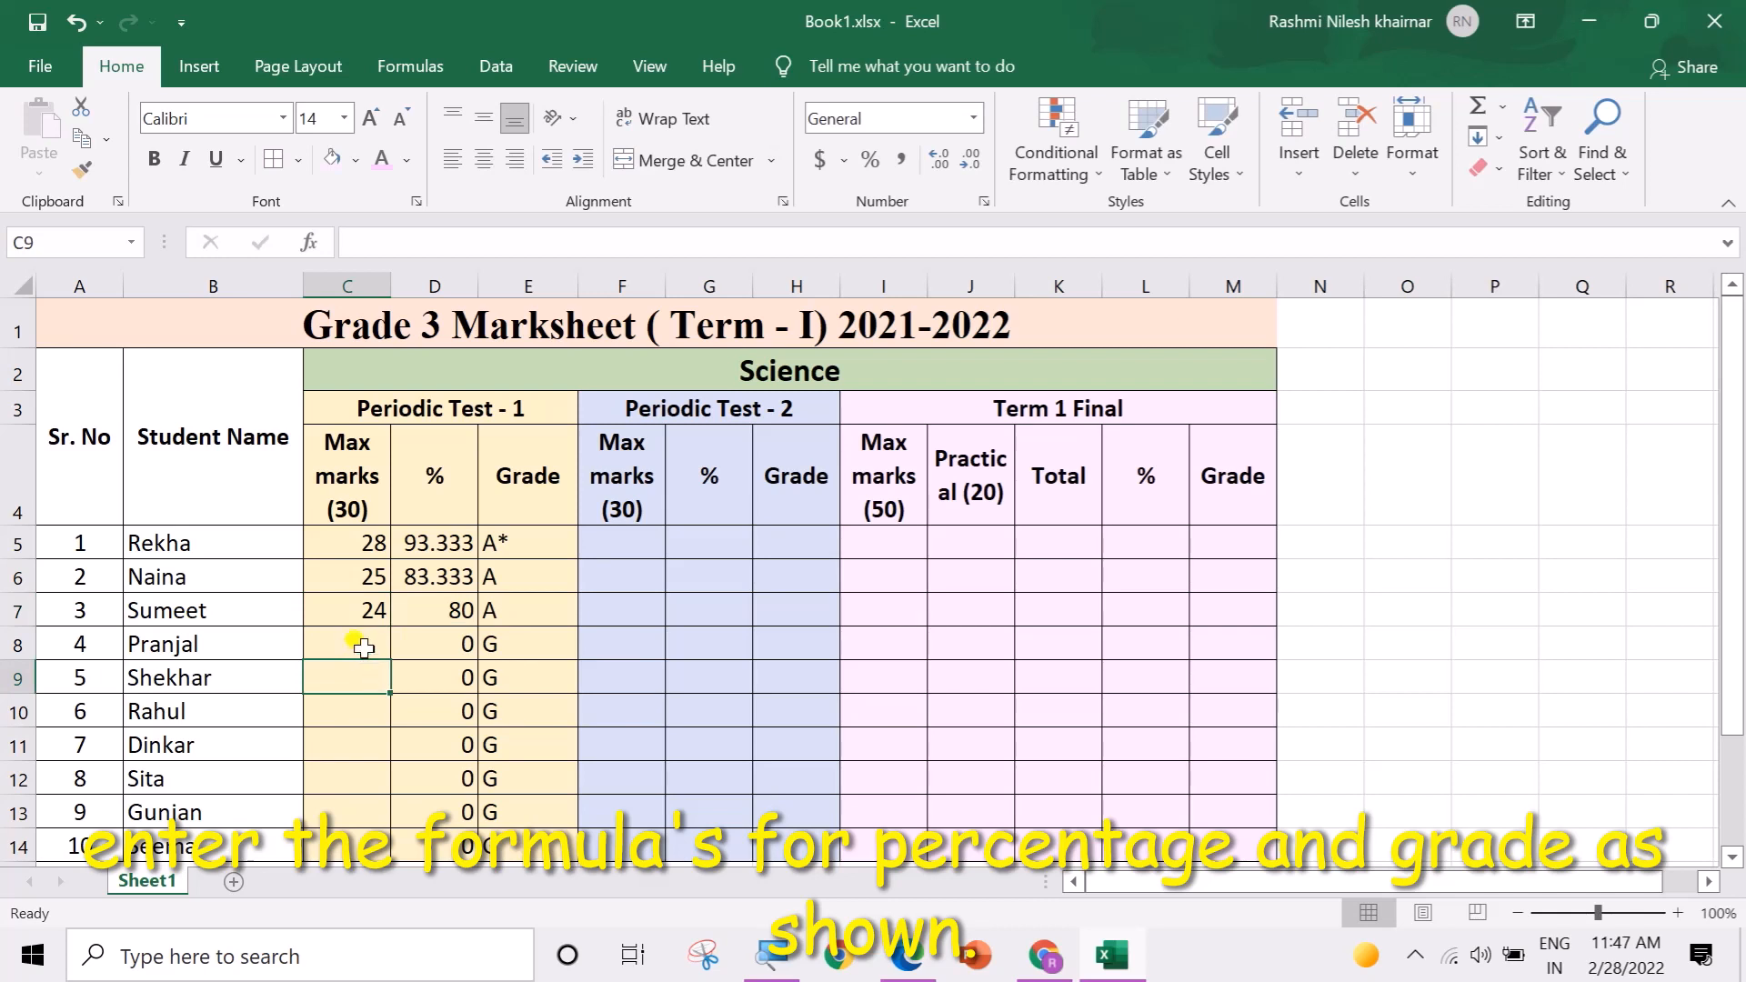
Step: Enter the Periodic Test - 1 marks 23, 25, 18 and 10 in C8 to C11
{"action": "left_click", "coordinate": [362, 647]}
{"action": "type", "text": "23"}
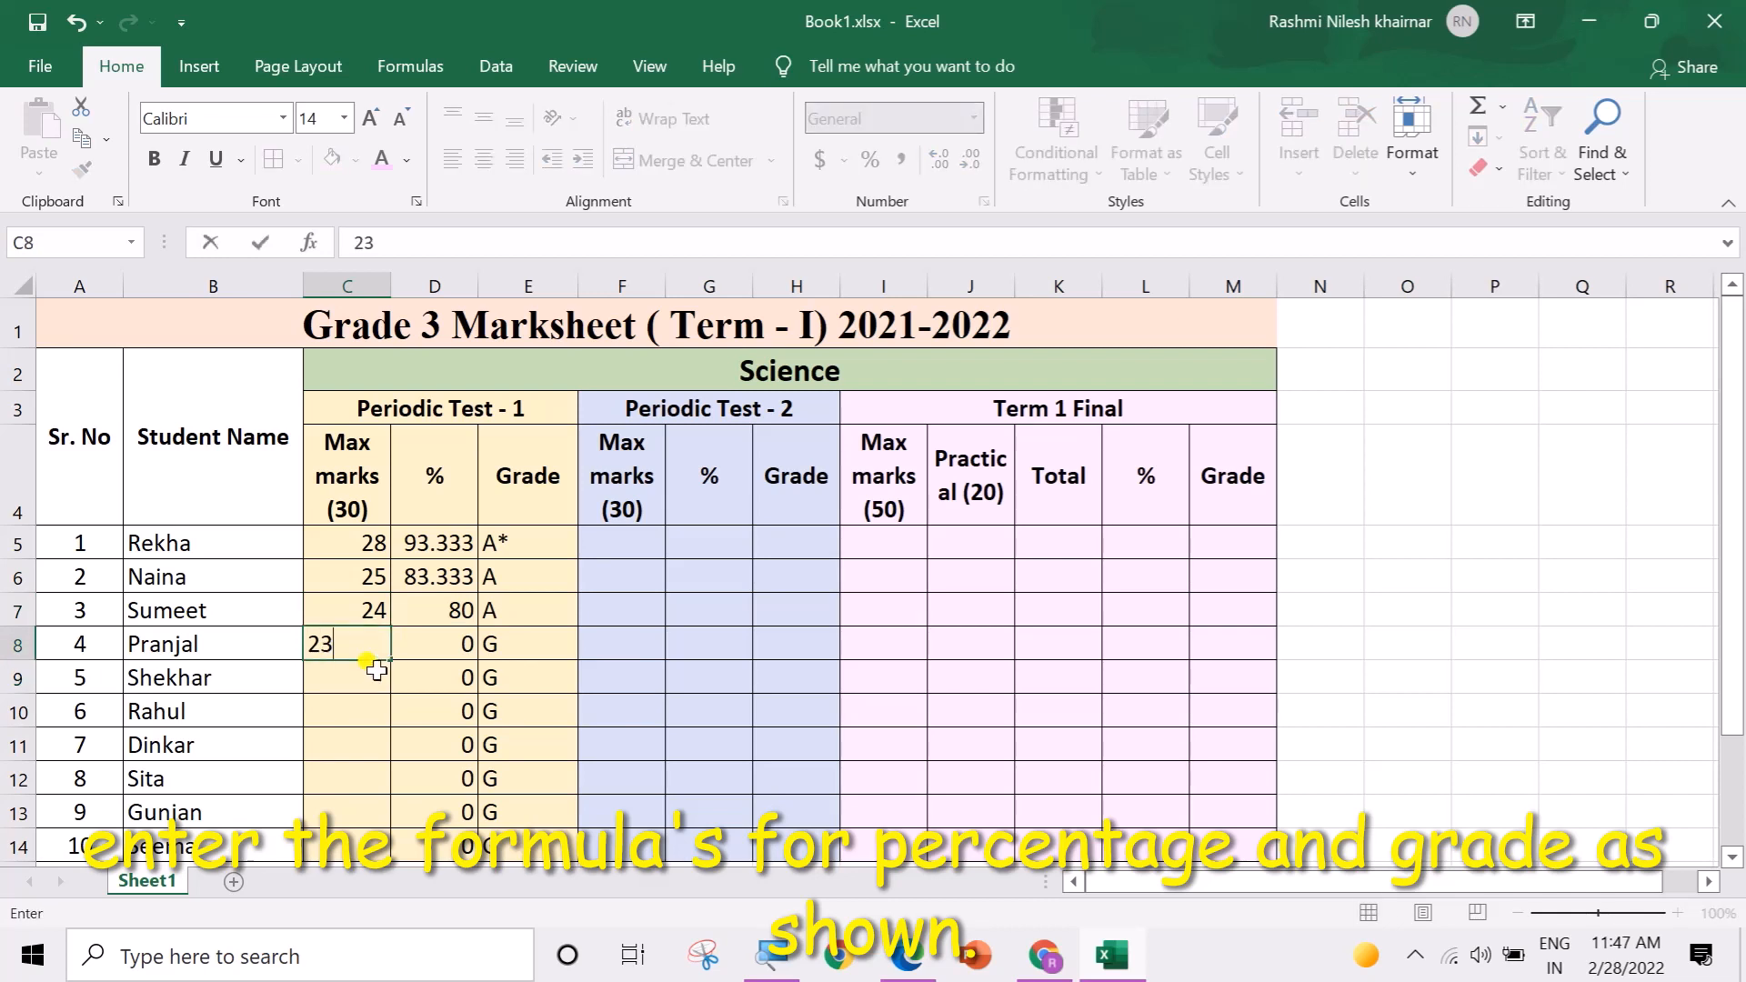
{"action": "left_click", "coordinate": [376, 670]}
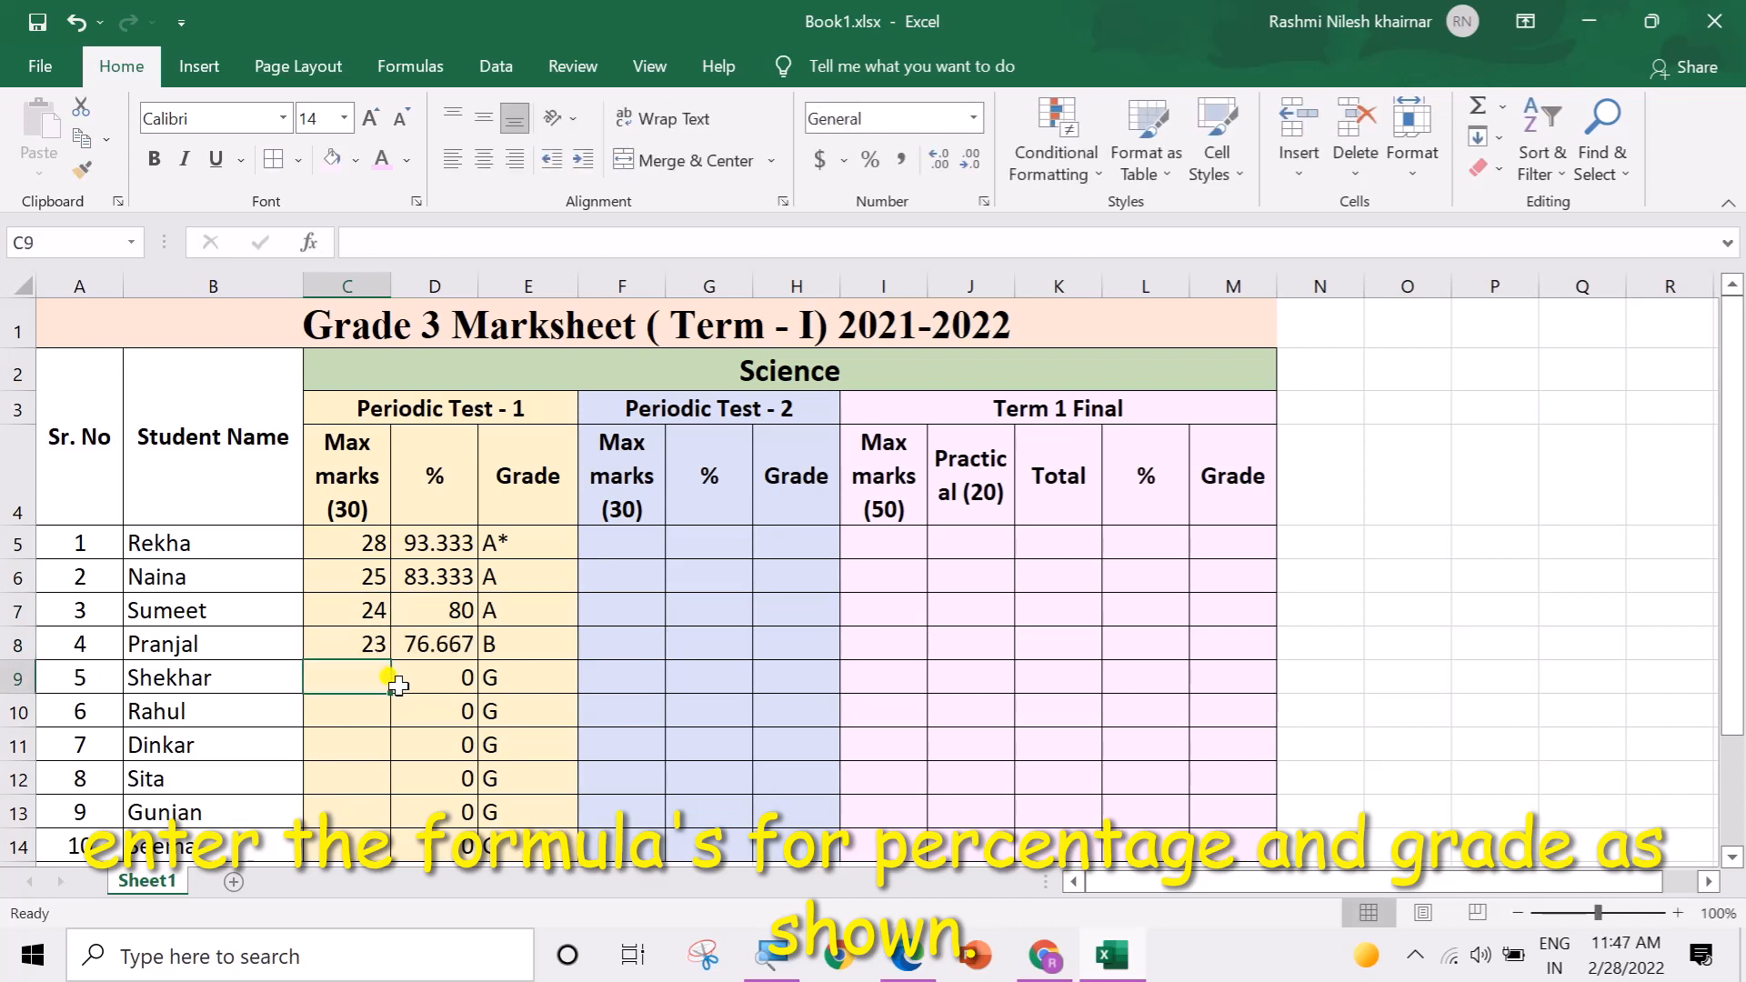
{"action": "type", "text": "25"}
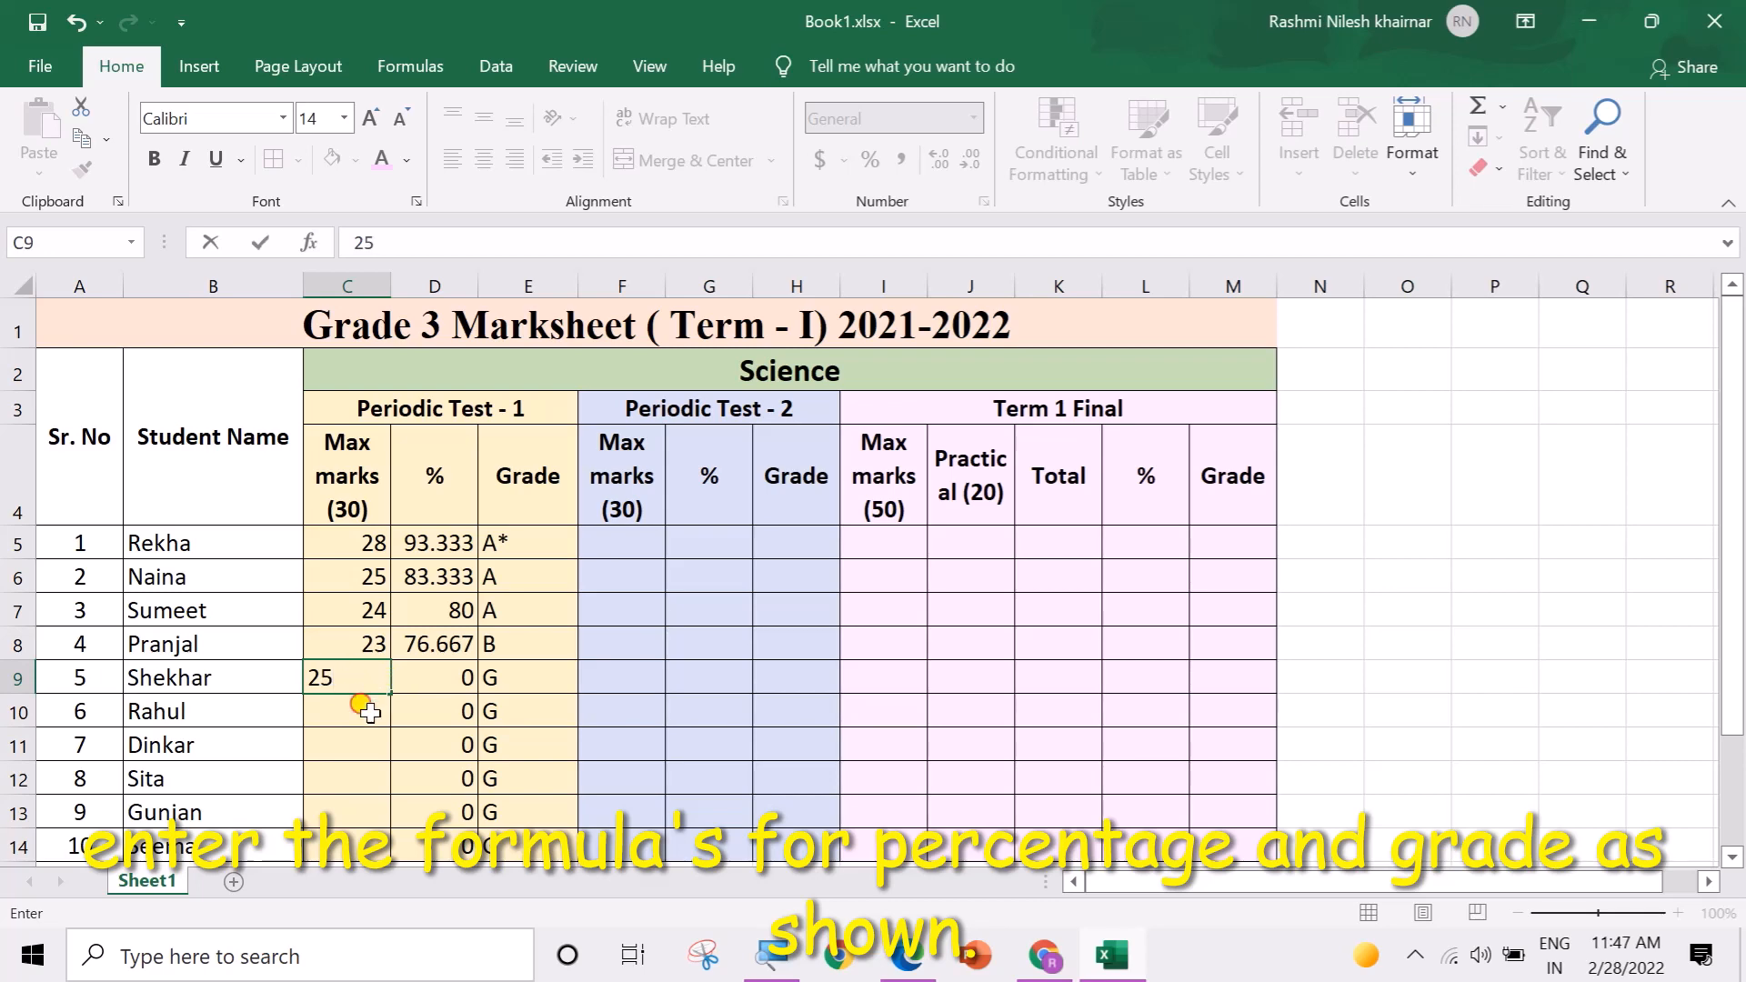
{"action": "left_click", "coordinate": [382, 718]}
{"action": "type", "text": "18"}
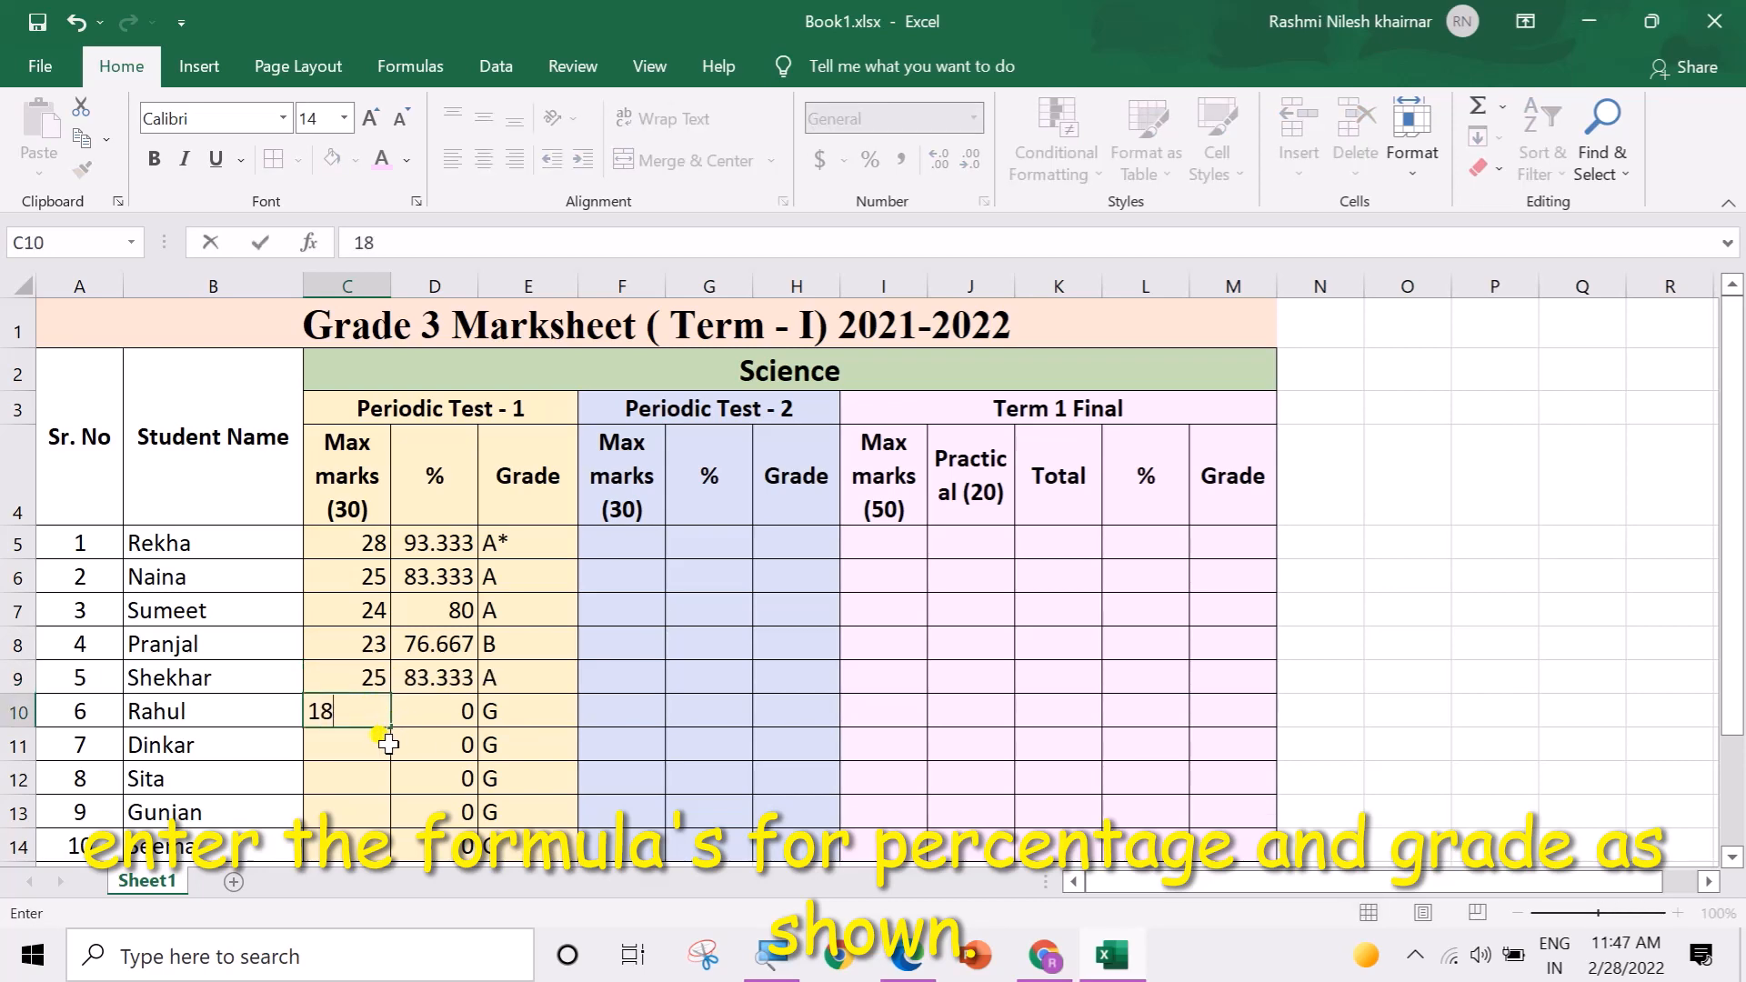
{"action": "left_click", "coordinate": [387, 742]}
{"action": "type", "text": "10"}
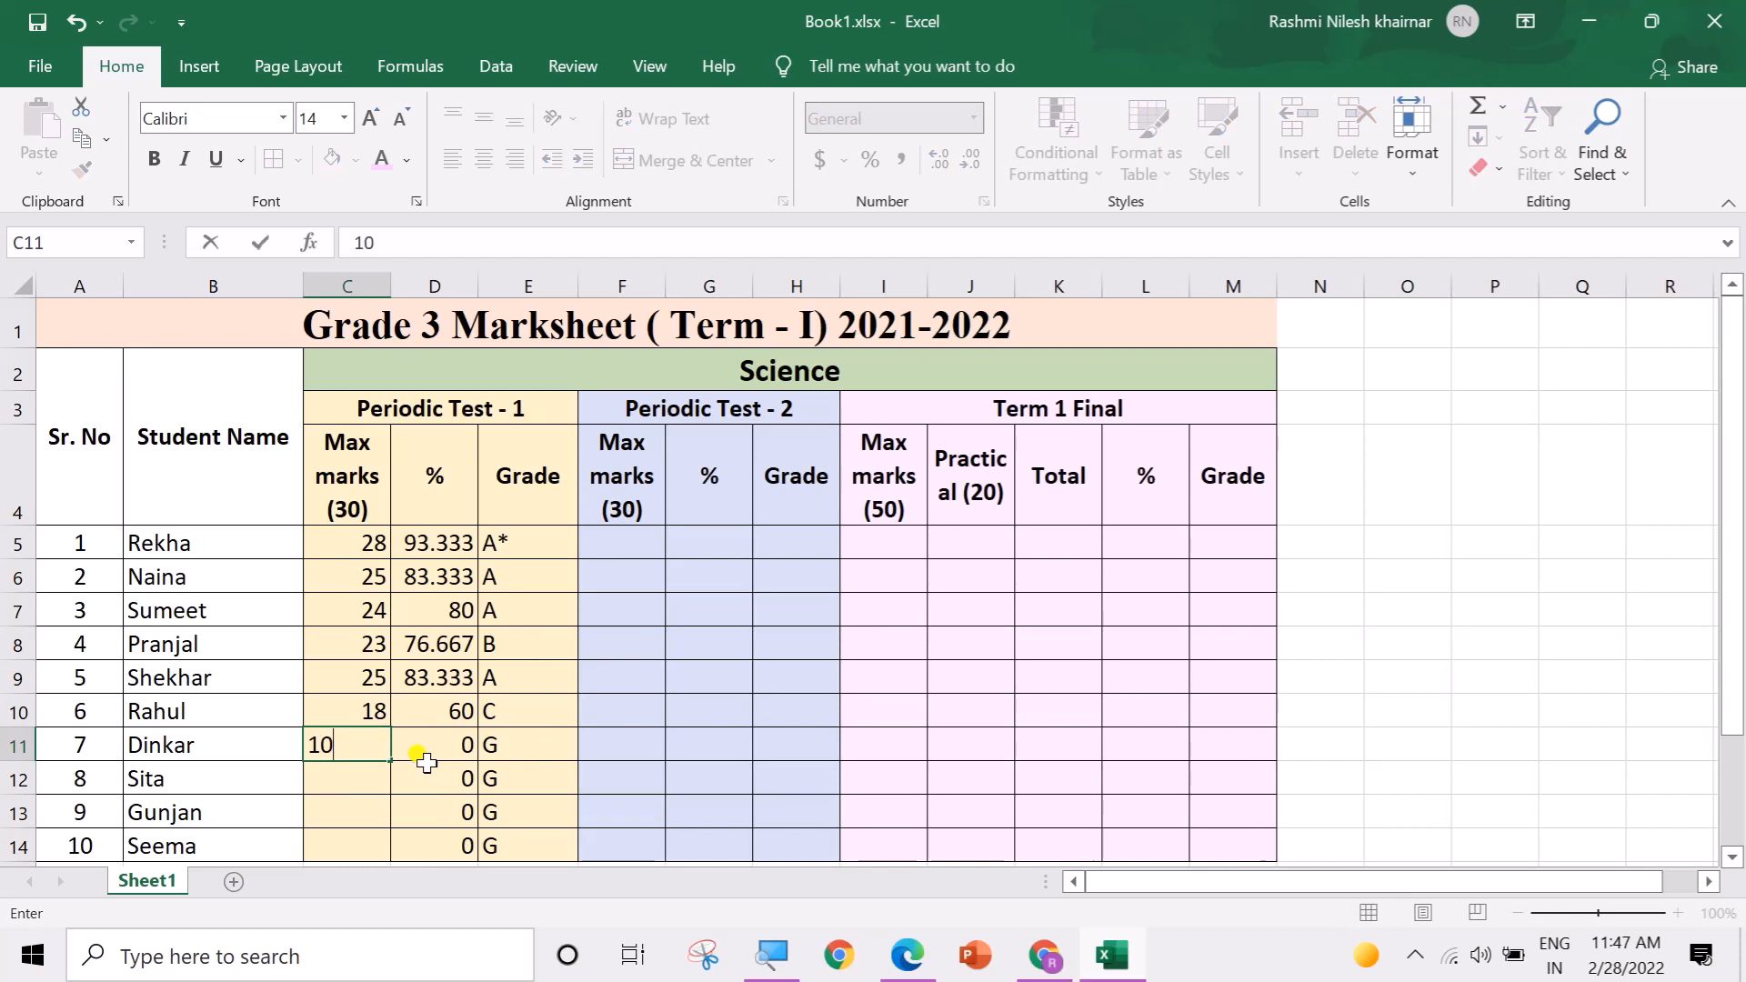
Step: Enter the Periodic Test - 1 marks 29, 30 and 30 in C12 to C14
{"action": "left_click", "coordinate": [380, 776]}
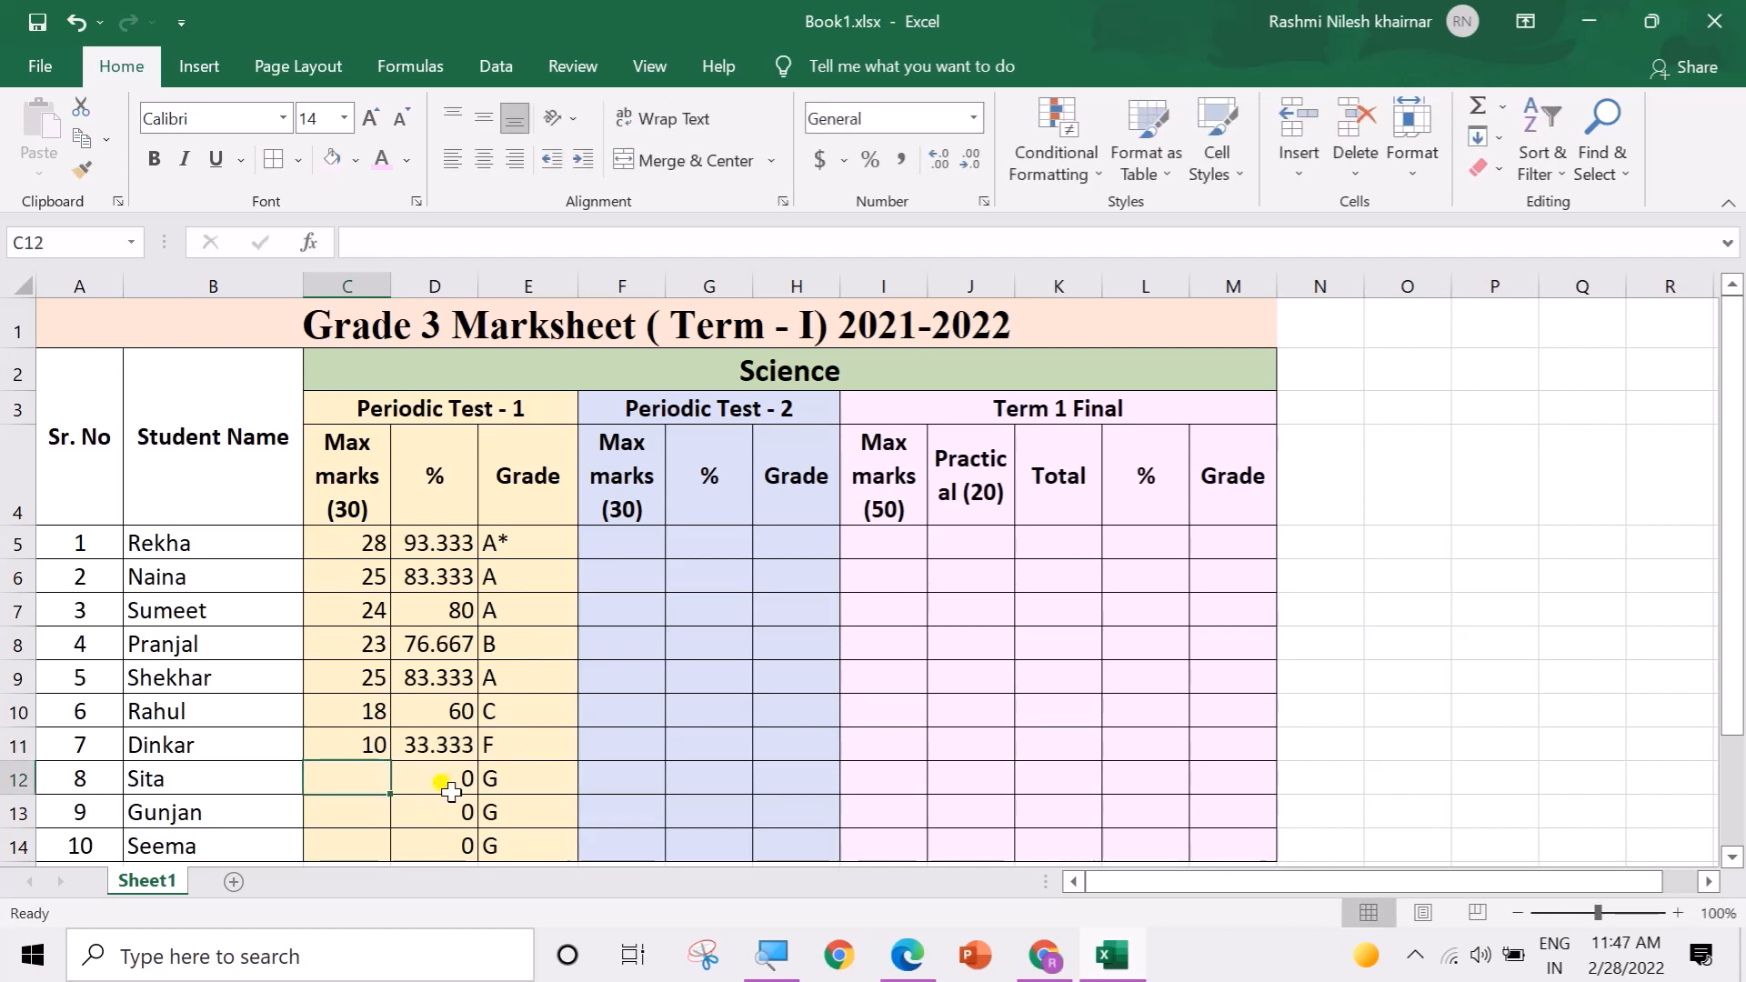
{"action": "type", "text": "29"}
{"action": "left_click", "coordinate": [371, 812]}
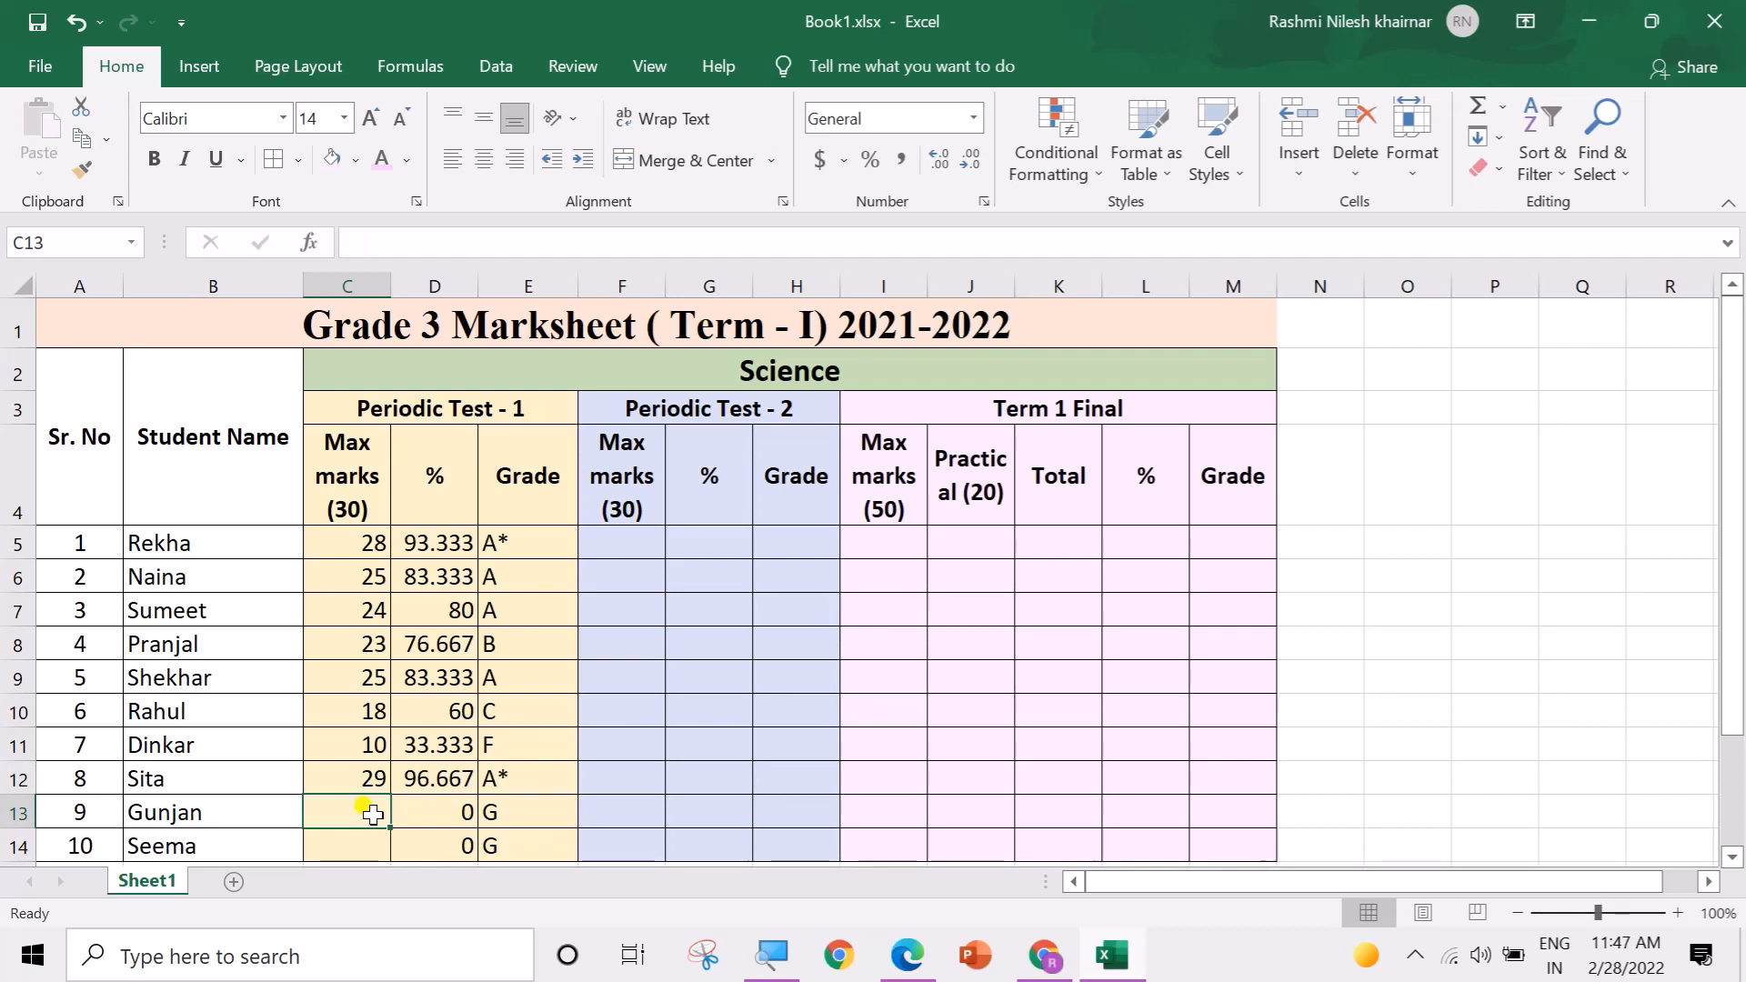
{"action": "type", "text": "30"}
{"action": "left_click", "coordinate": [353, 835]}
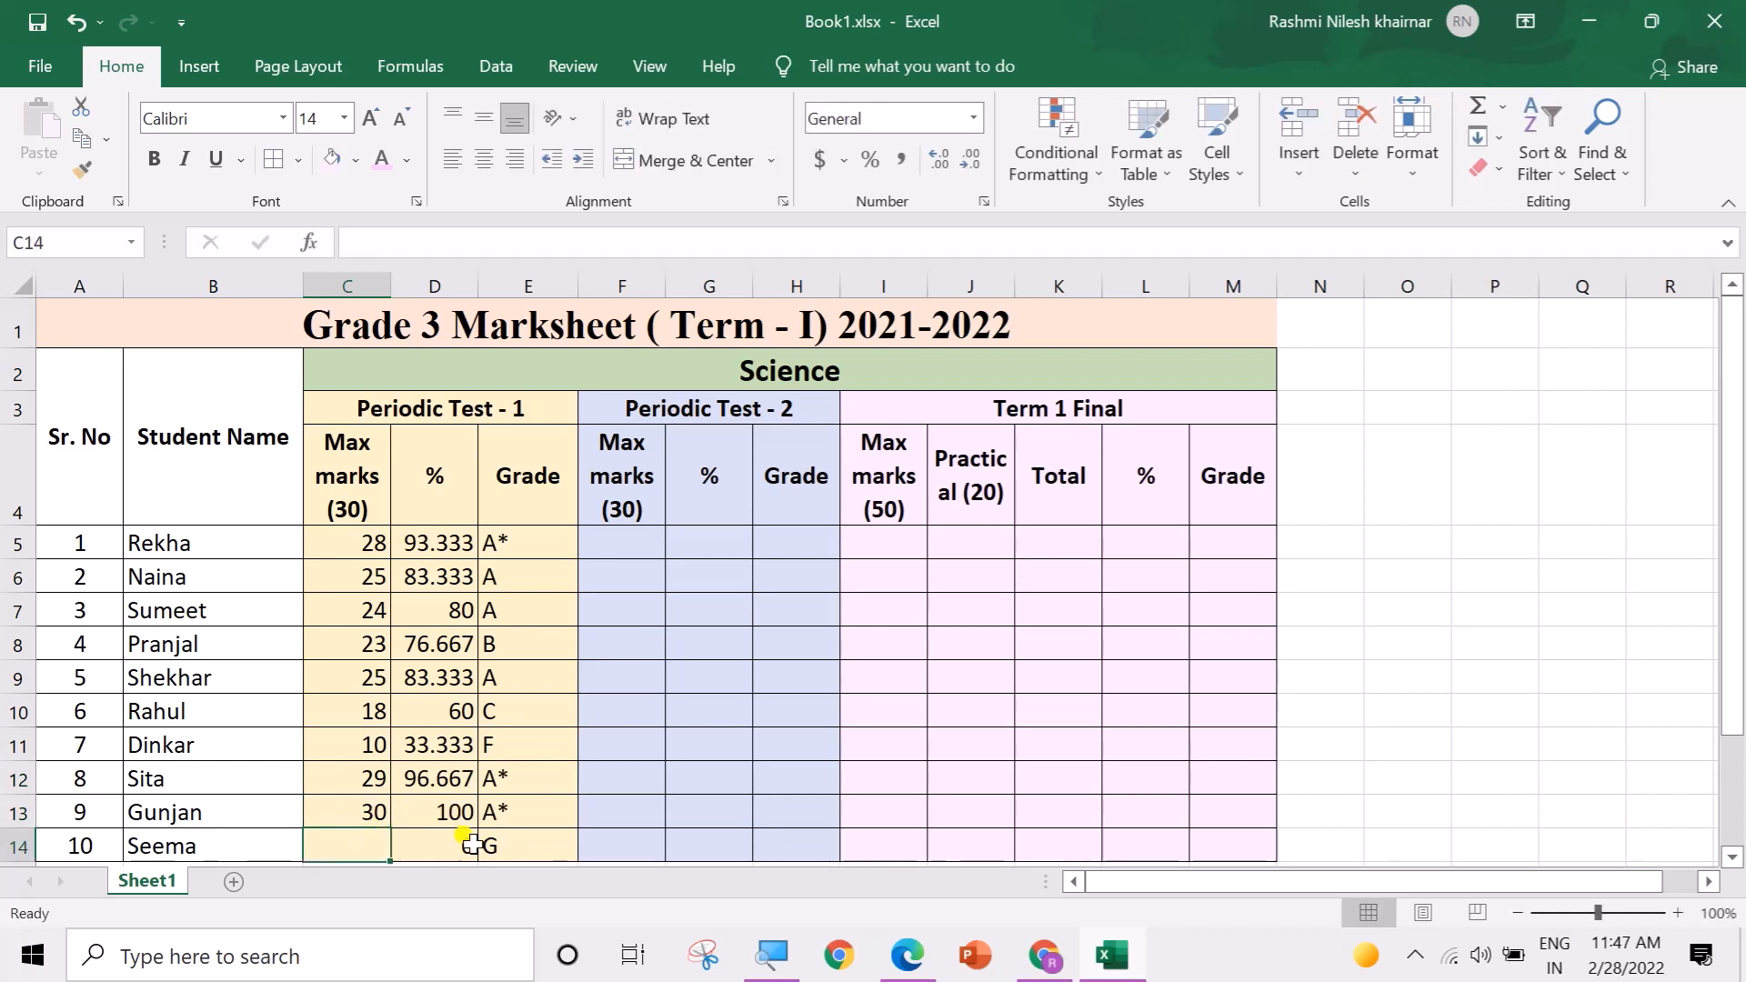
{"action": "type", "text": "30"}
{"action": "left_click", "coordinate": [455, 815]}
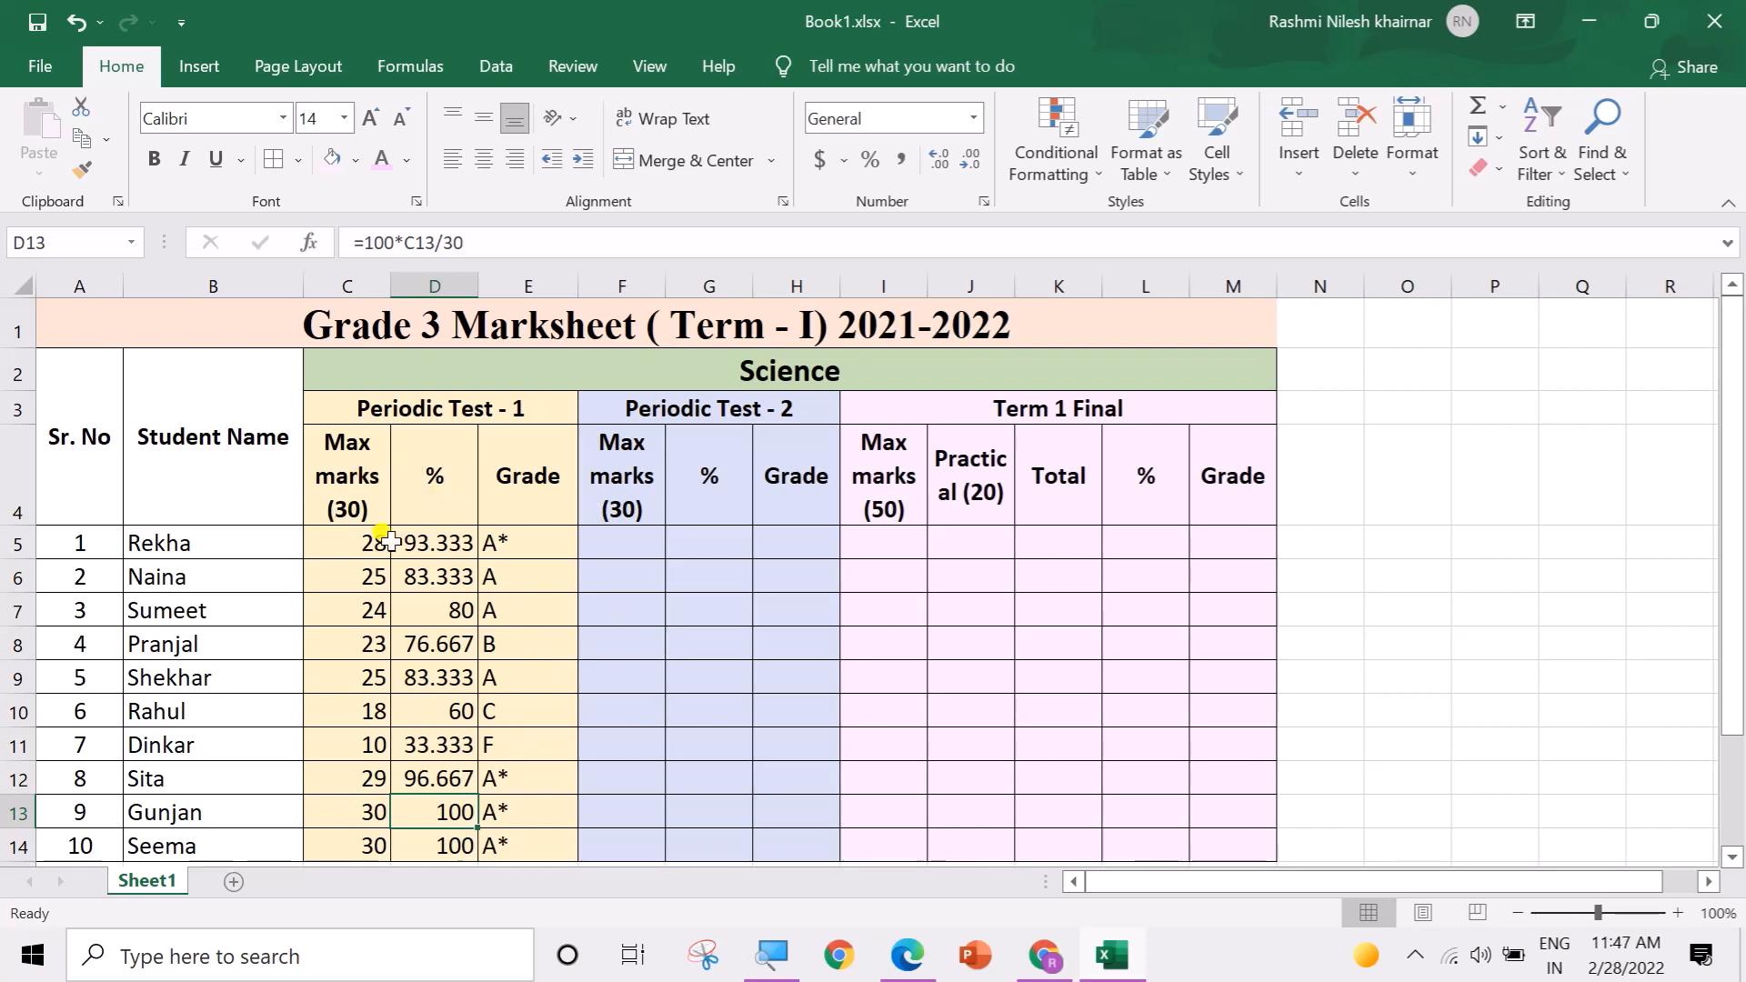
{"action": "left_click", "coordinate": [460, 546]}
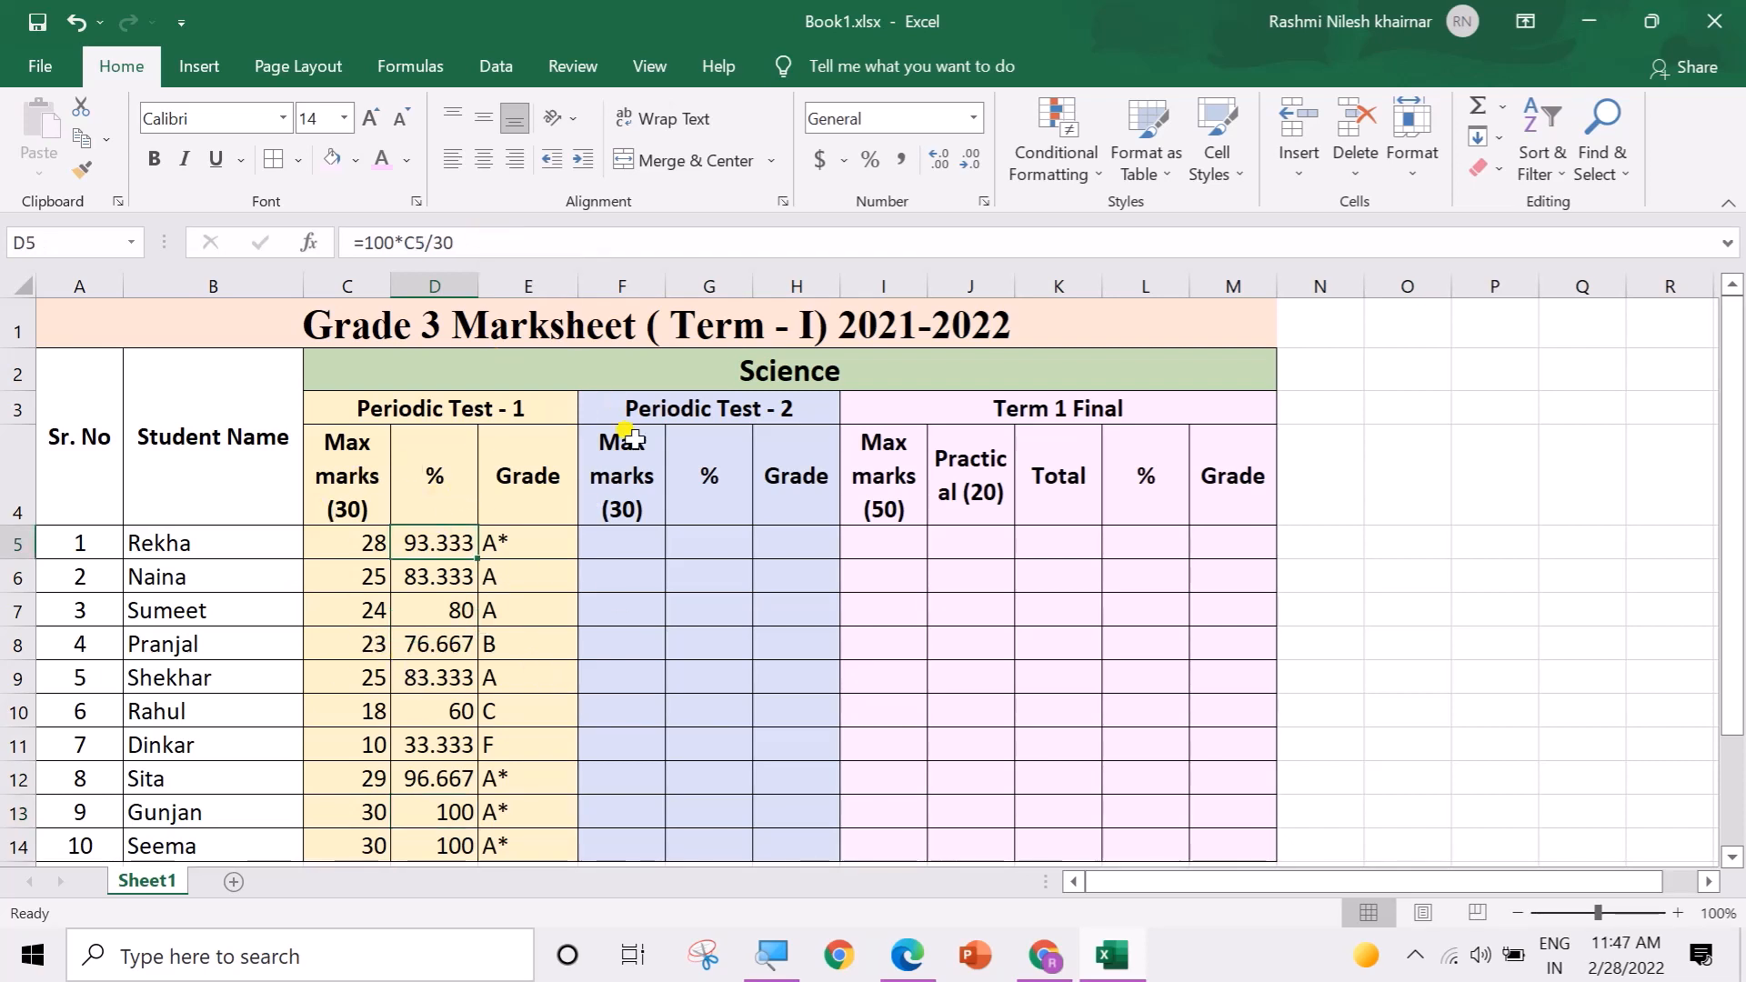
{"action": "left_click", "coordinate": [501, 242]}
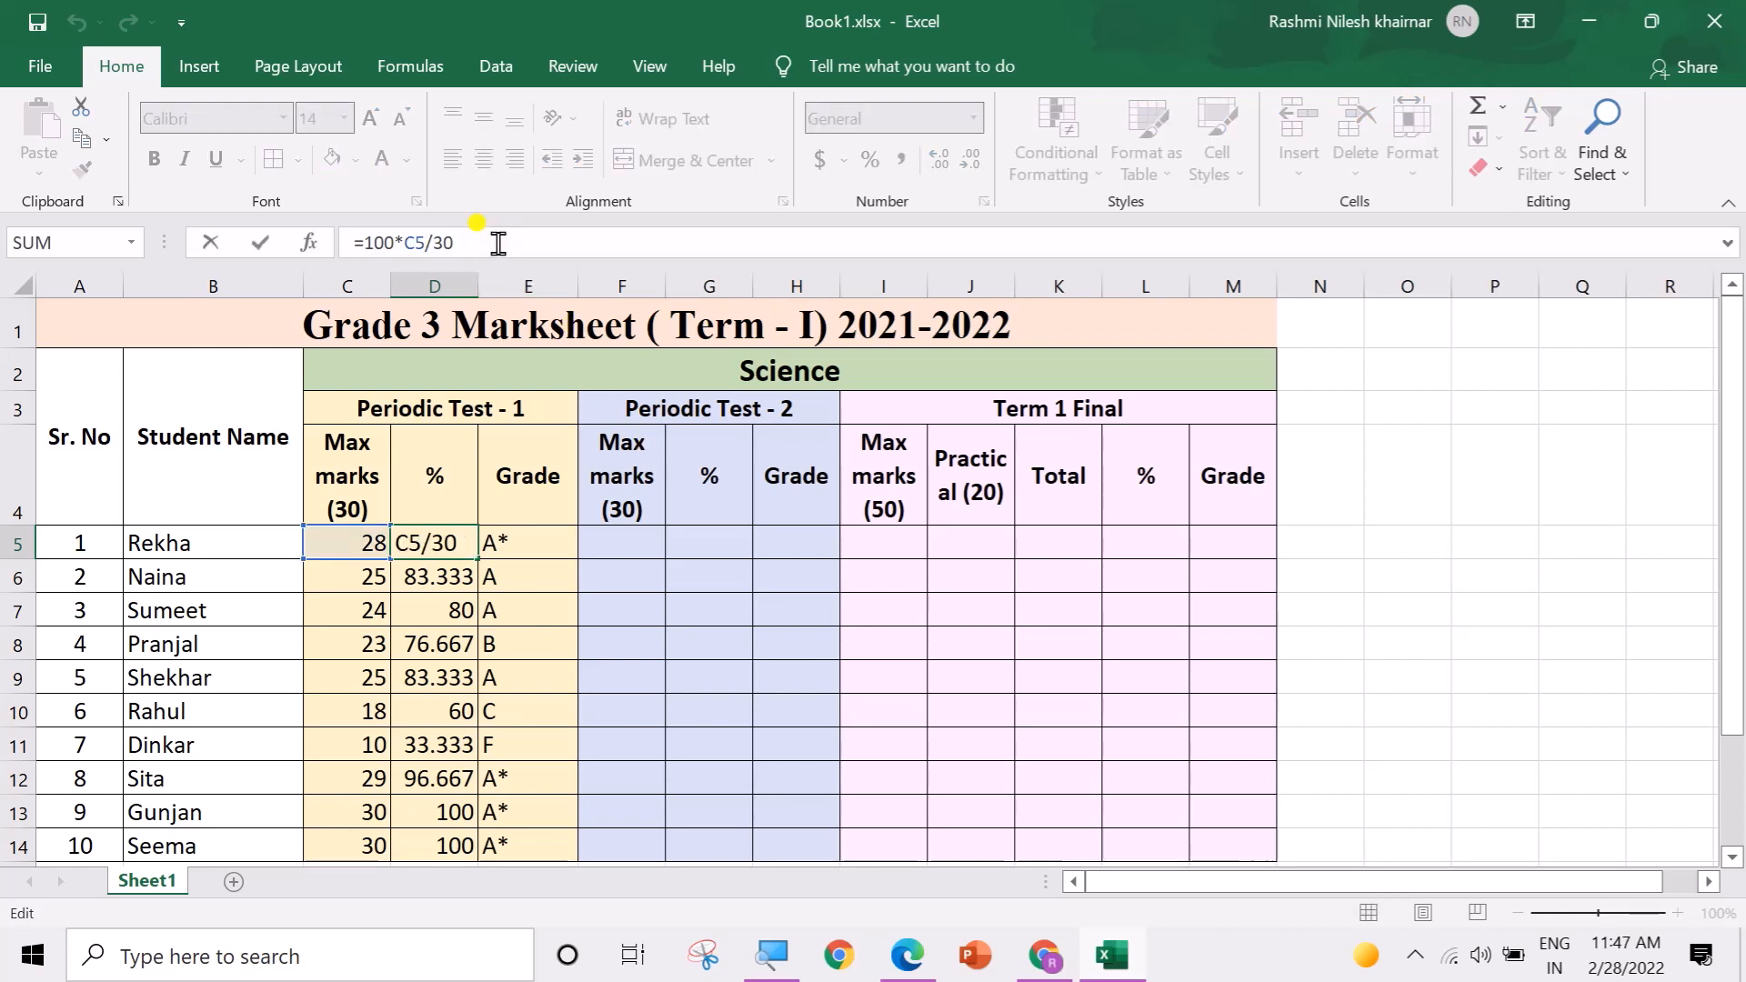
{"action": "key", "text": "shift+Left"}
{"action": "key", "text": "shift+Left"}
{"action": "key", "text": "shift+Left"}
{"action": "key", "text": "shift+Left"}
{"action": "key", "text": "shift+Left"}
{"action": "key", "text": "shift+Left"}
{"action": "key", "text": "shift+Left"}
{"action": "key", "text": "shift+Left"}
{"action": "key", "text": "shift+Left"}
{"action": "key", "text": "shift+Left"}
{"action": "key", "text": "ctrl+c"}
{"action": "left_click", "coordinate": [693, 539]}
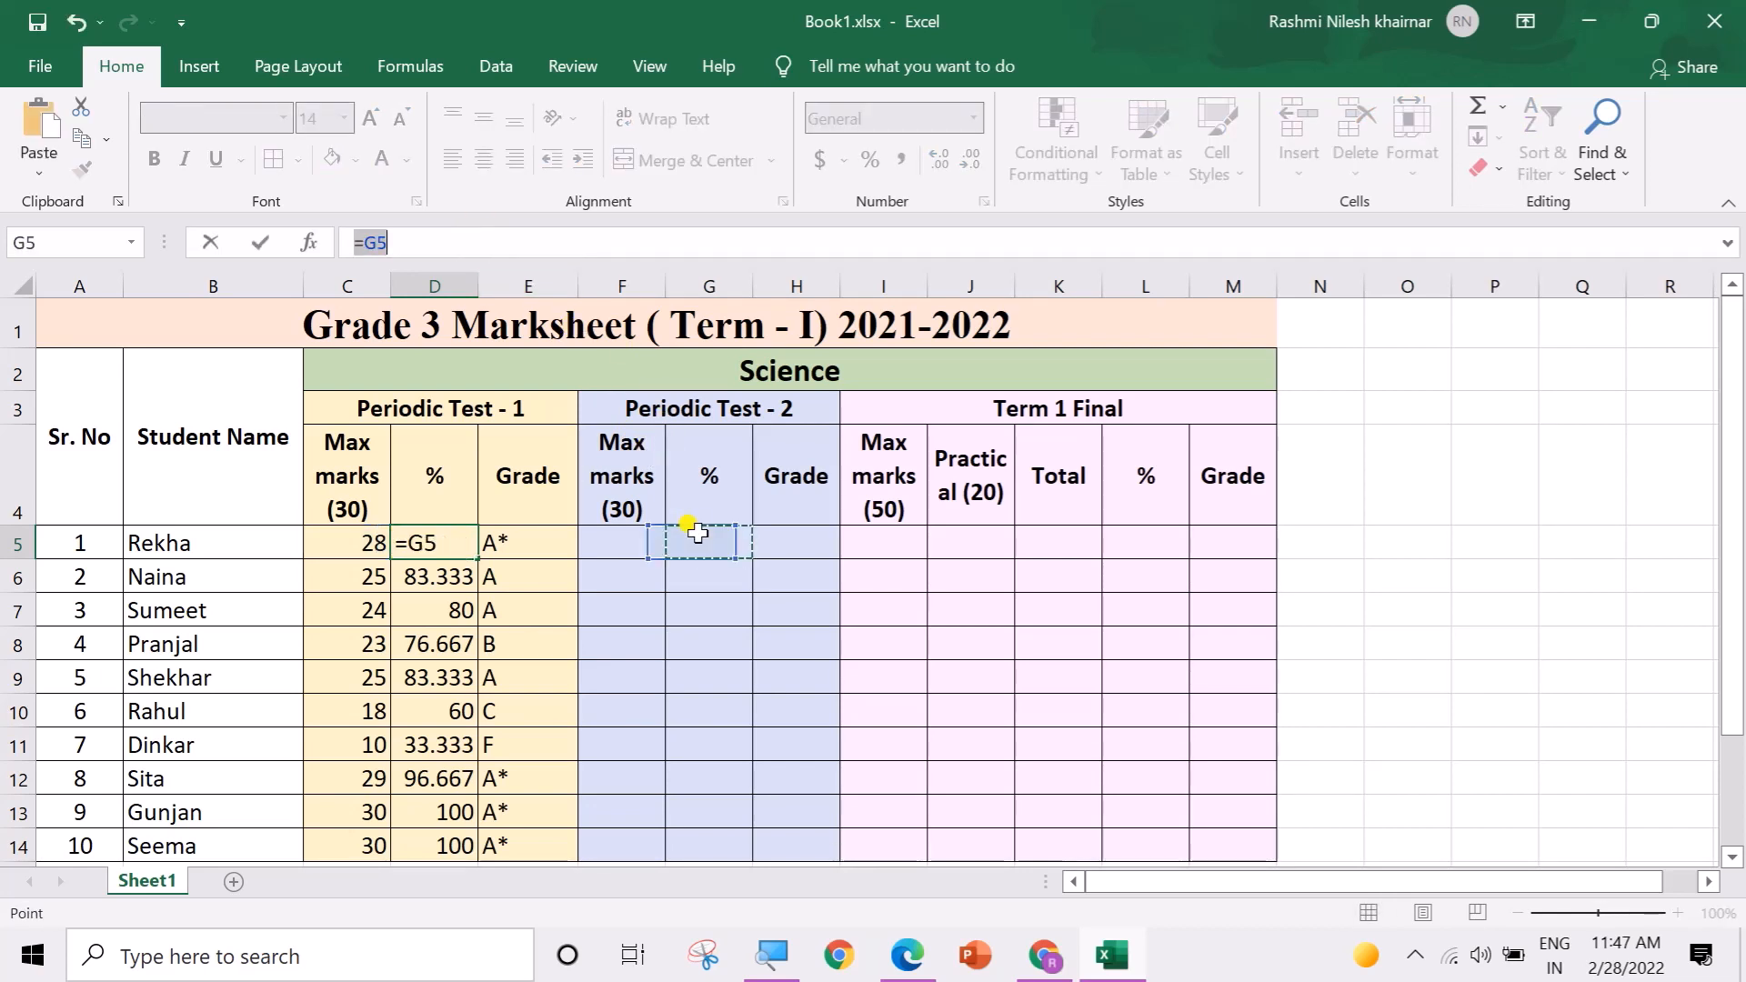
{"action": "key", "text": "ctrl+v"}
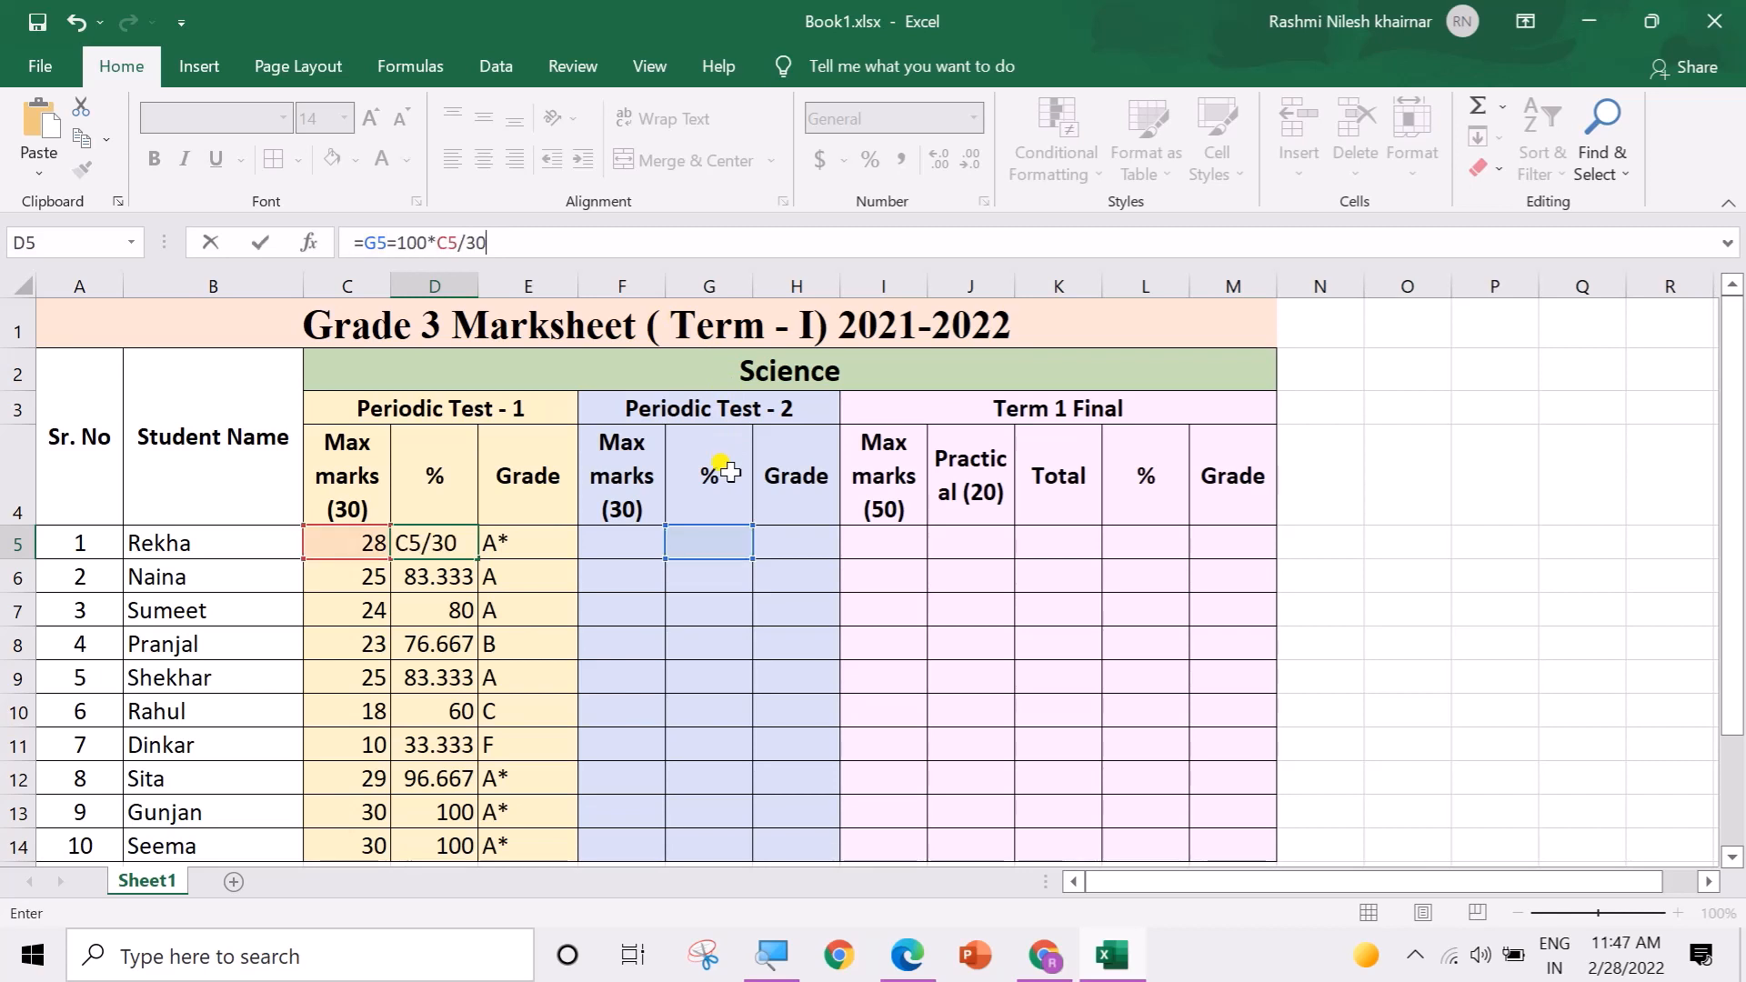
{"action": "left_click", "coordinate": [725, 535]}
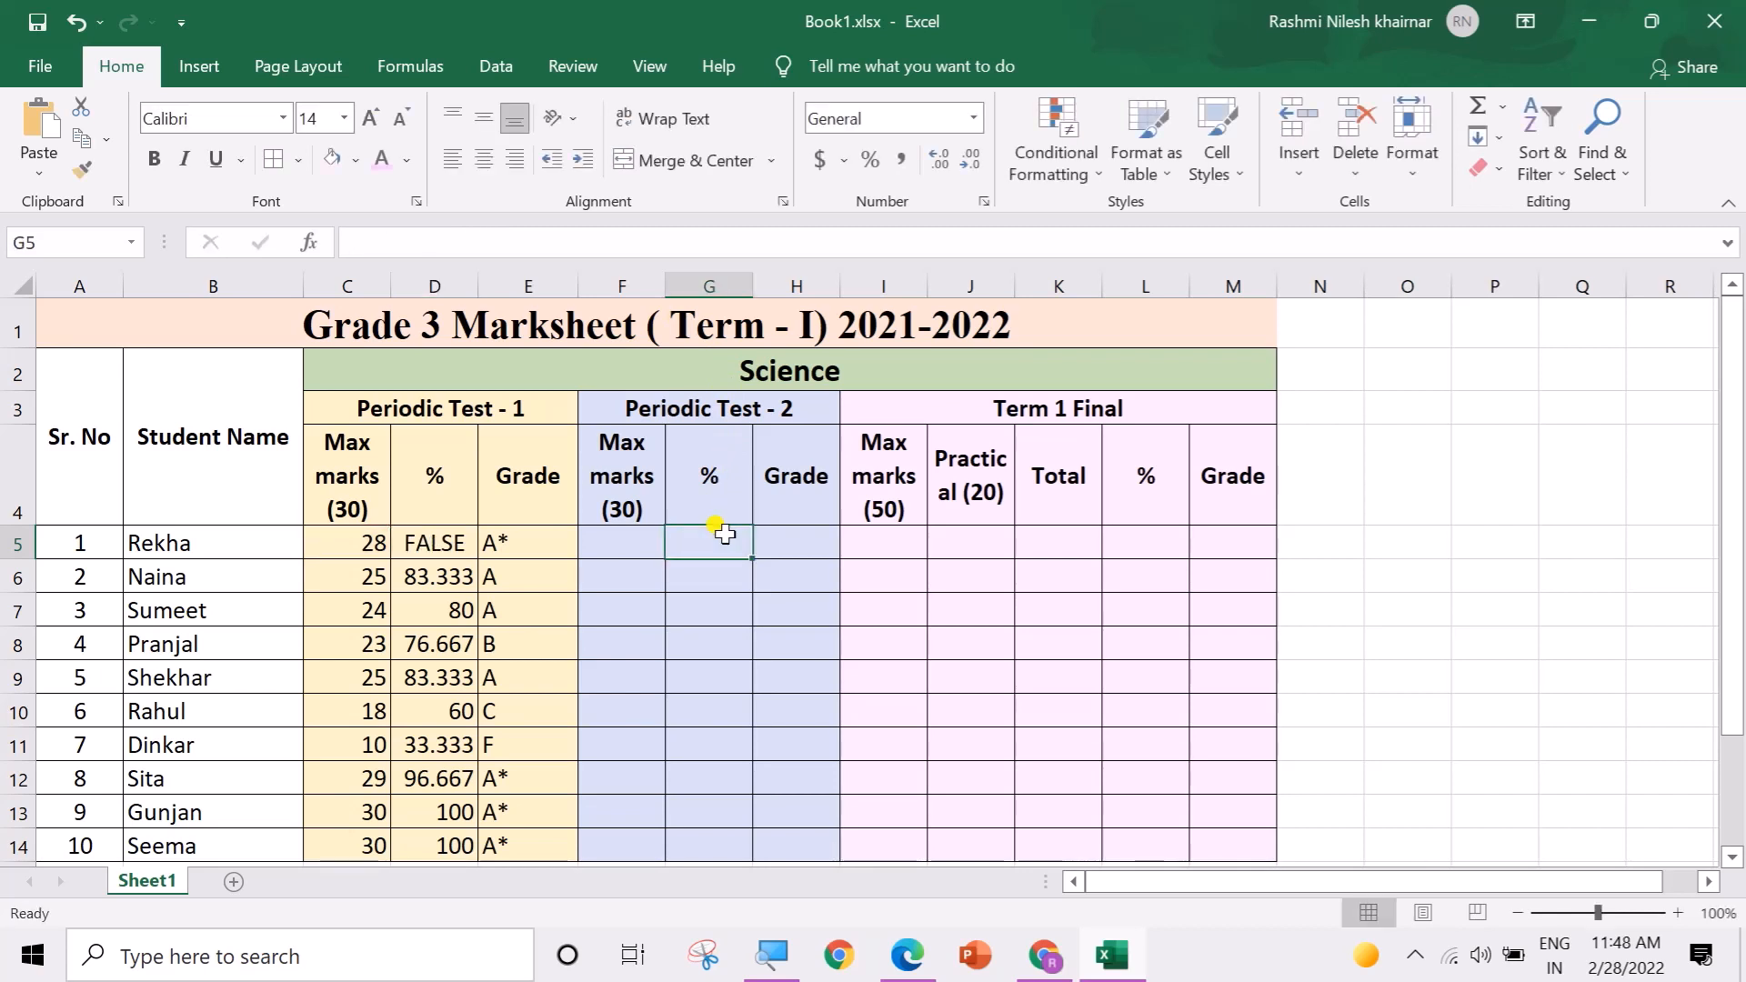
{"action": "key", "text": "ctrl+z"}
{"action": "left_click", "coordinate": [696, 602]}
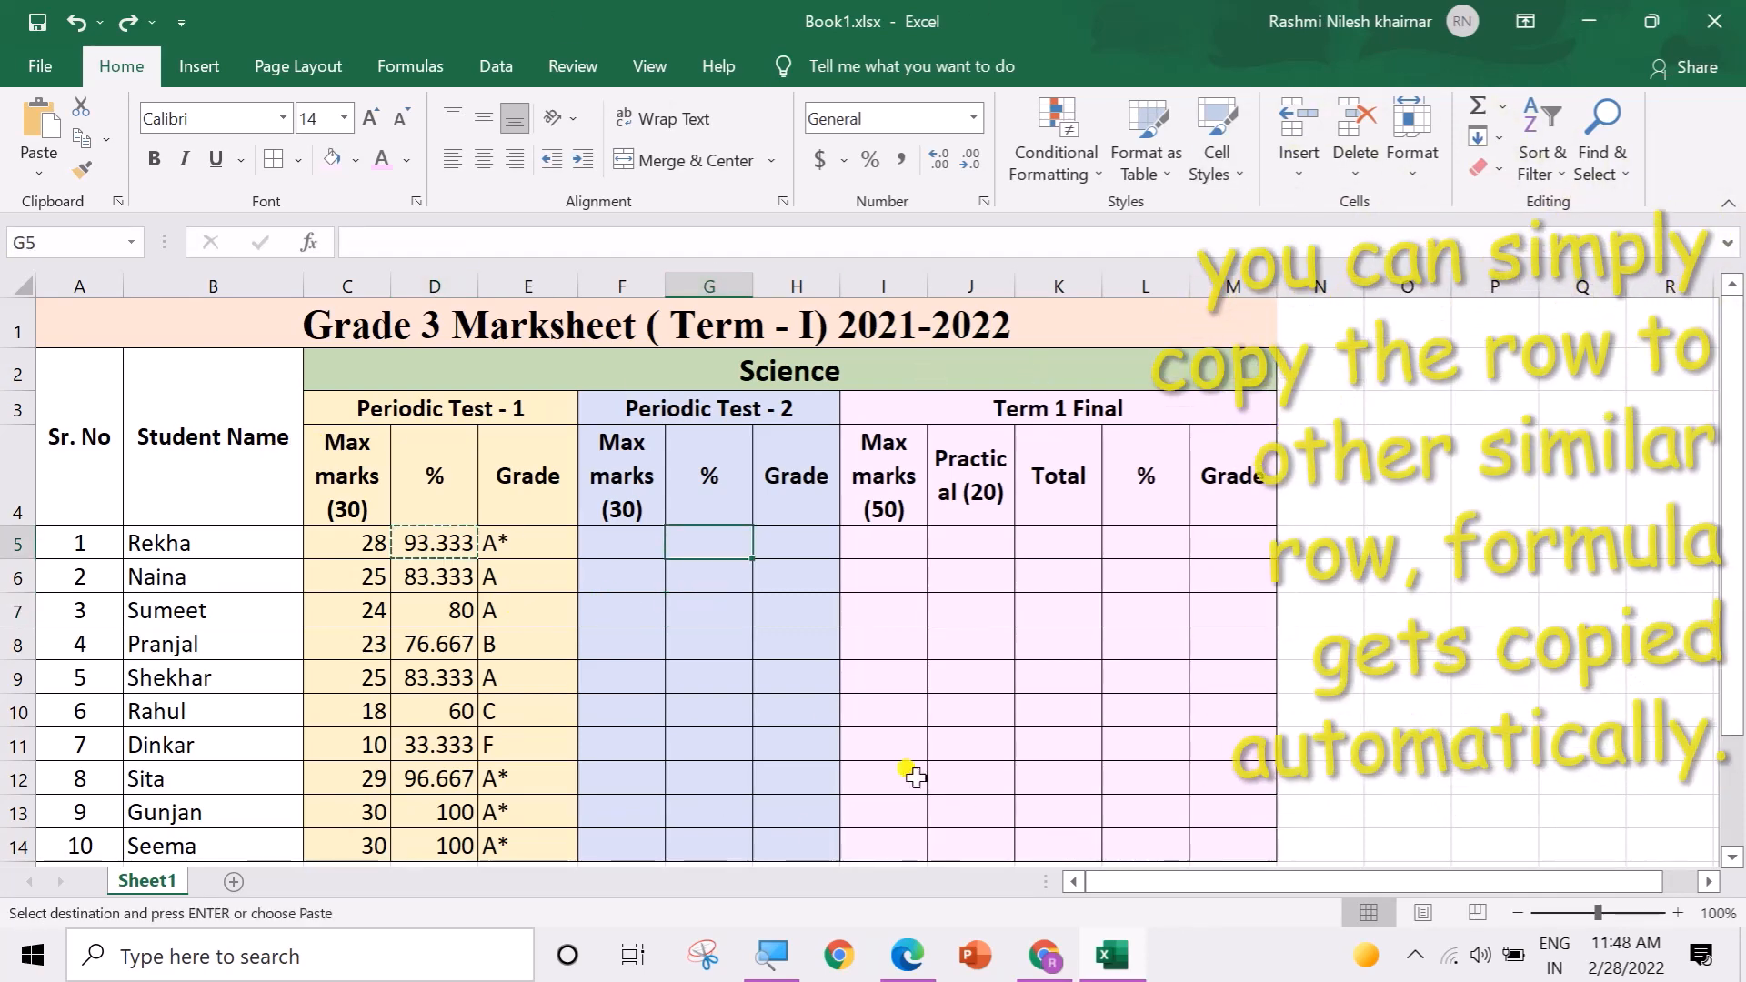
{"action": "left_click", "coordinate": [684, 669]}
Step: Copy the Periodic Test - 1 percentage formulas from D5:D14 into the Periodic Test - 2 % column starting at G5
{"action": "left_click_drag", "start_coordinate": [459, 553], "coordinate": [423, 844]}
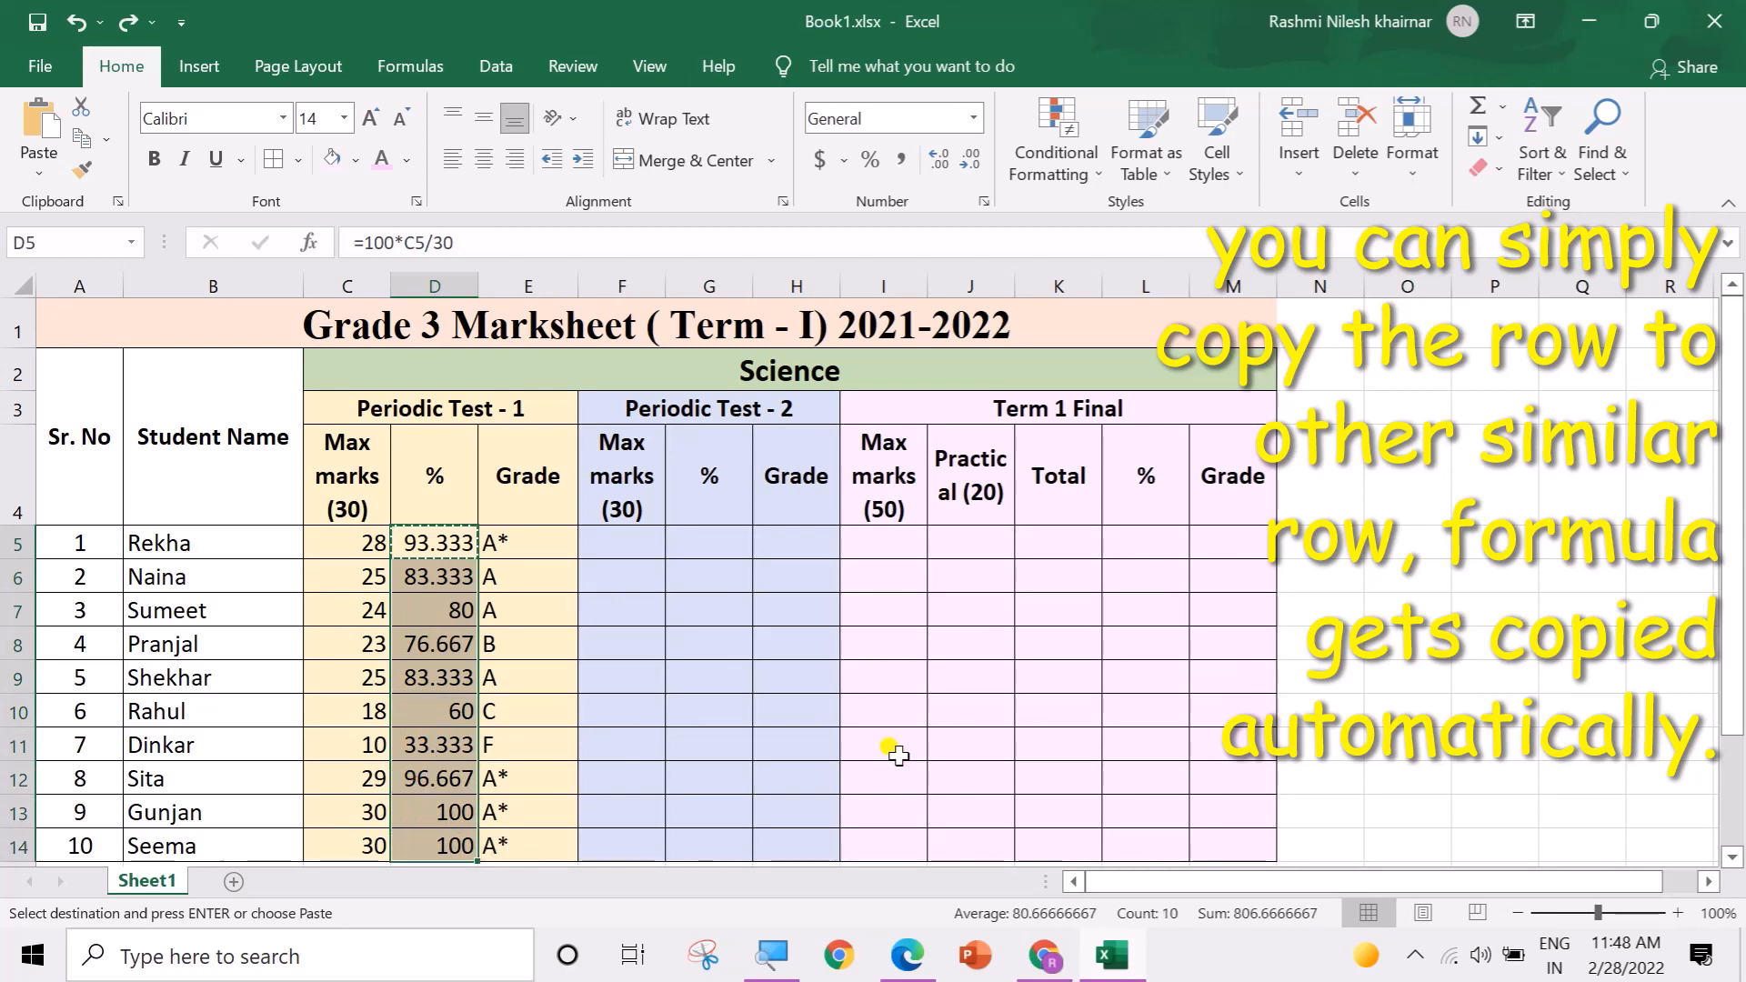
{"action": "key", "text": "ctrl+c"}
{"action": "left_click", "coordinate": [712, 555]}
{"action": "key", "text": "ctrl+v"}
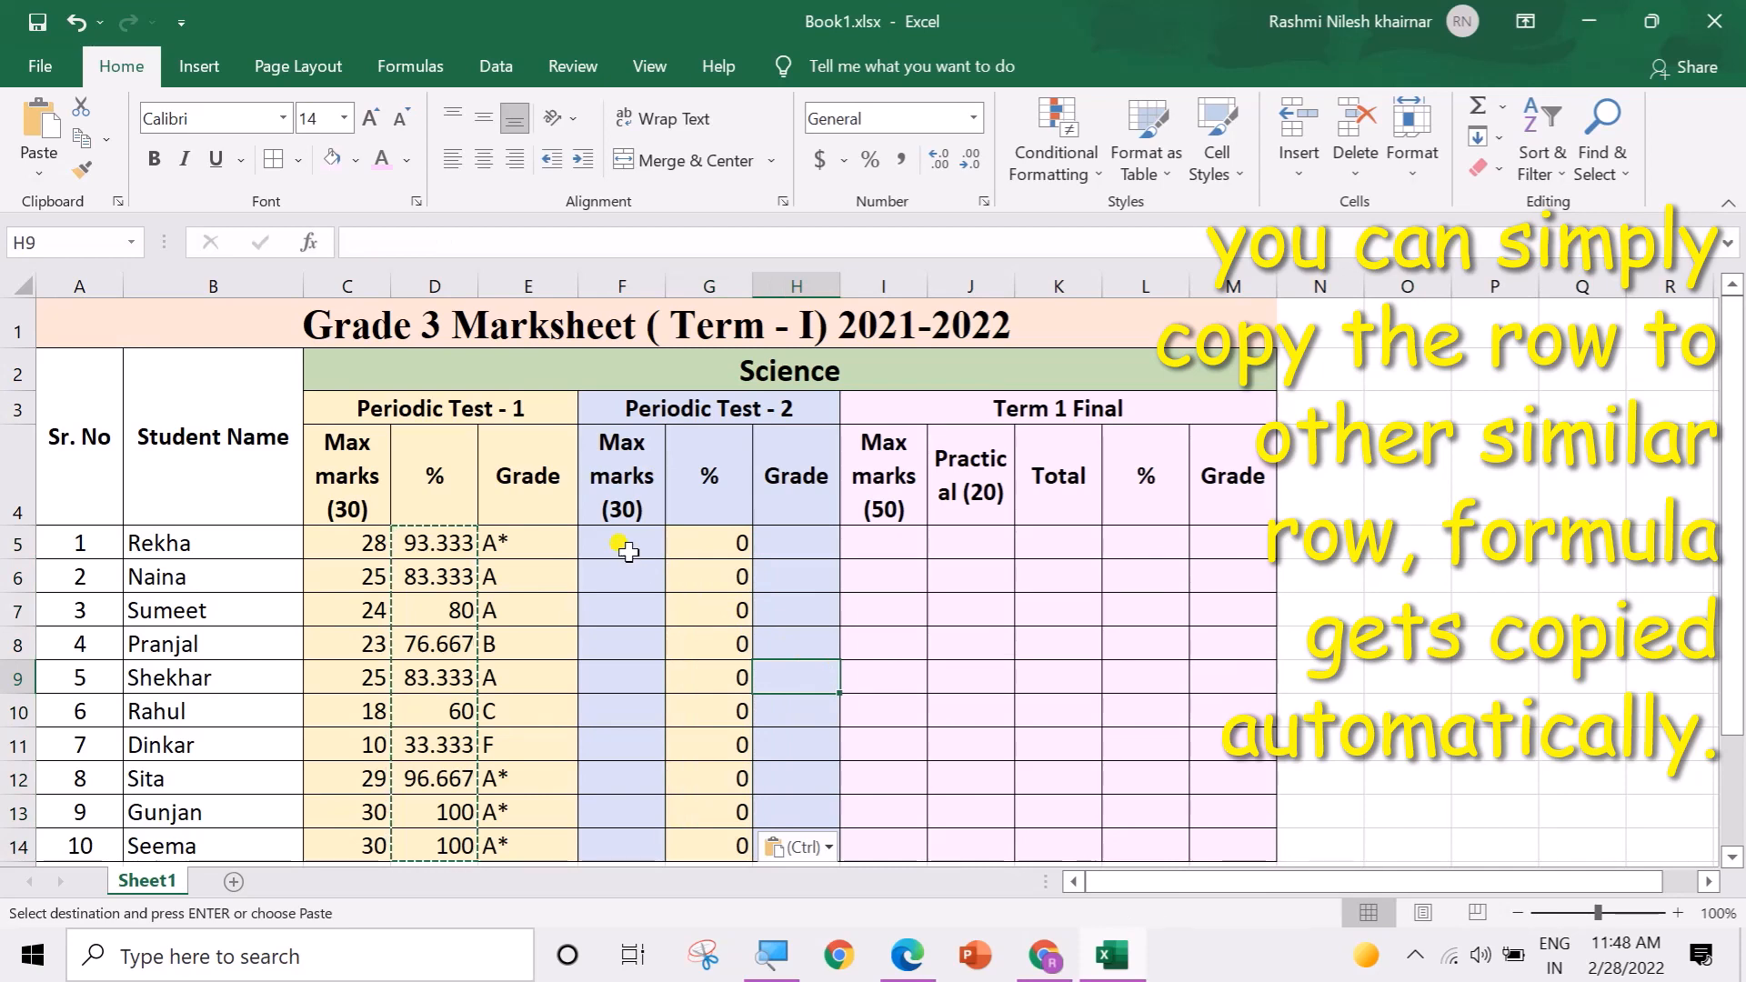
Step: Copy the blue cell formatting from F5:F14 onto the Periodic Test - 2 percentages in G5:G14
{"action": "left_click_drag", "start_coordinate": [624, 545], "coordinate": [651, 838]}
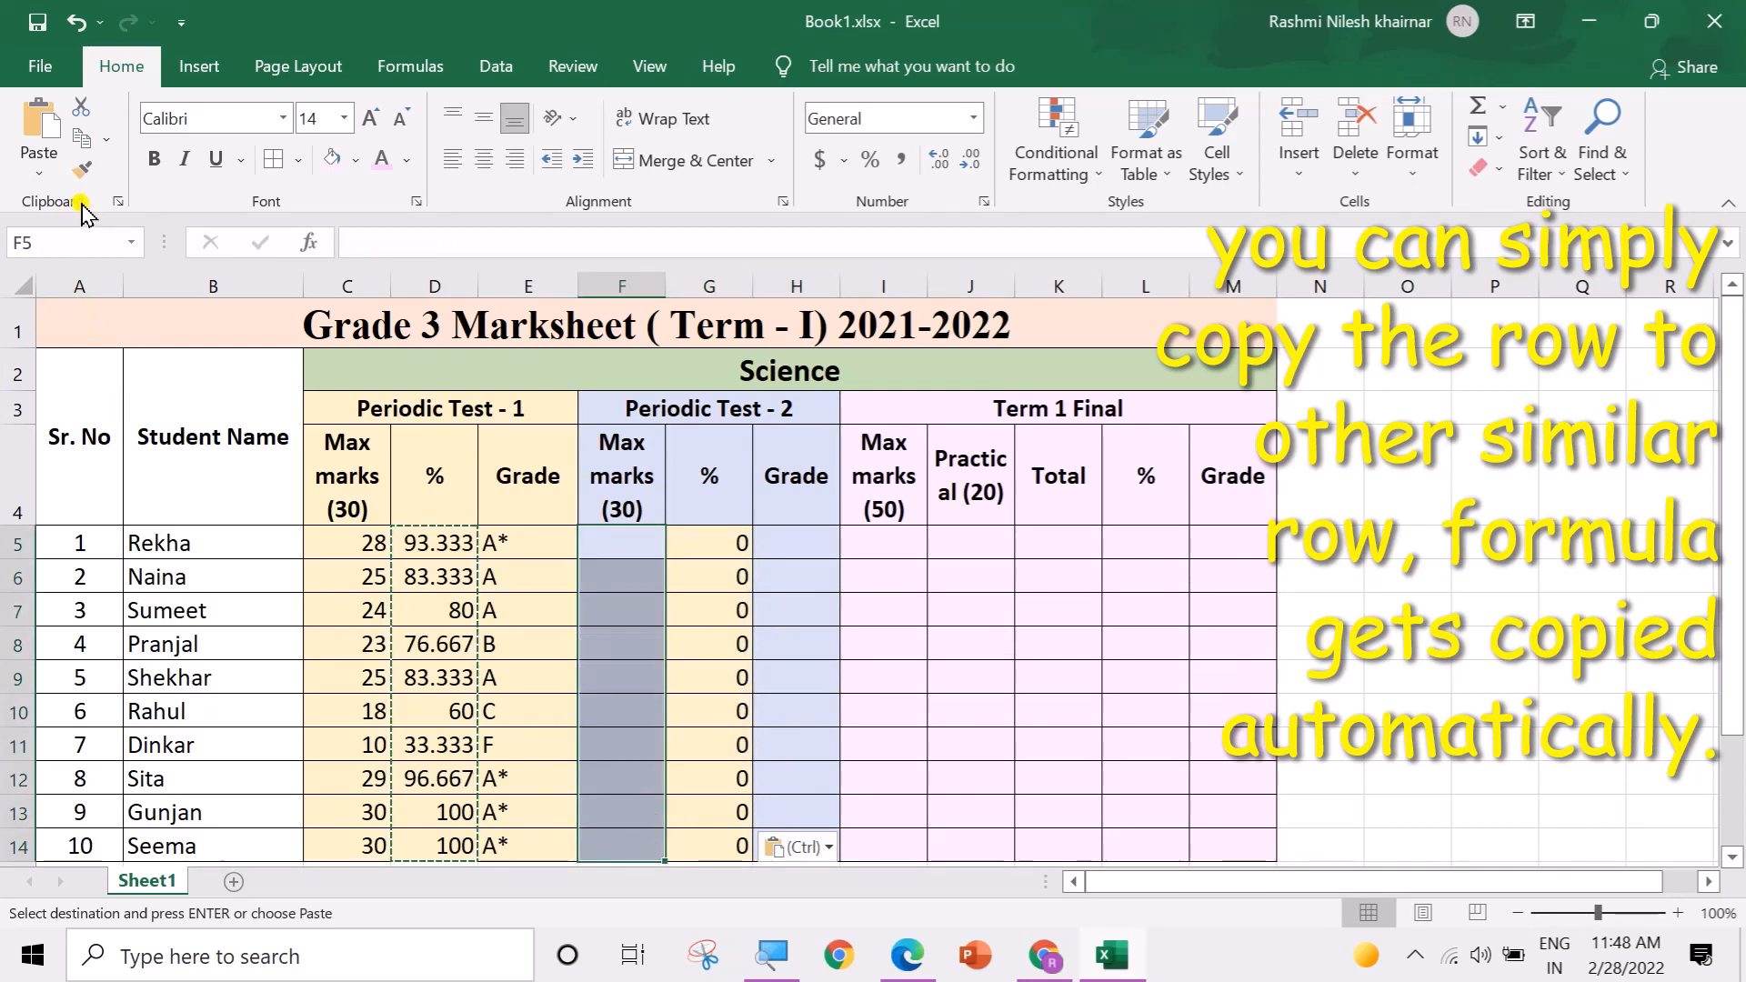
{"action": "left_click", "coordinate": [82, 169]}
{"action": "left_click", "coordinate": [675, 552]}
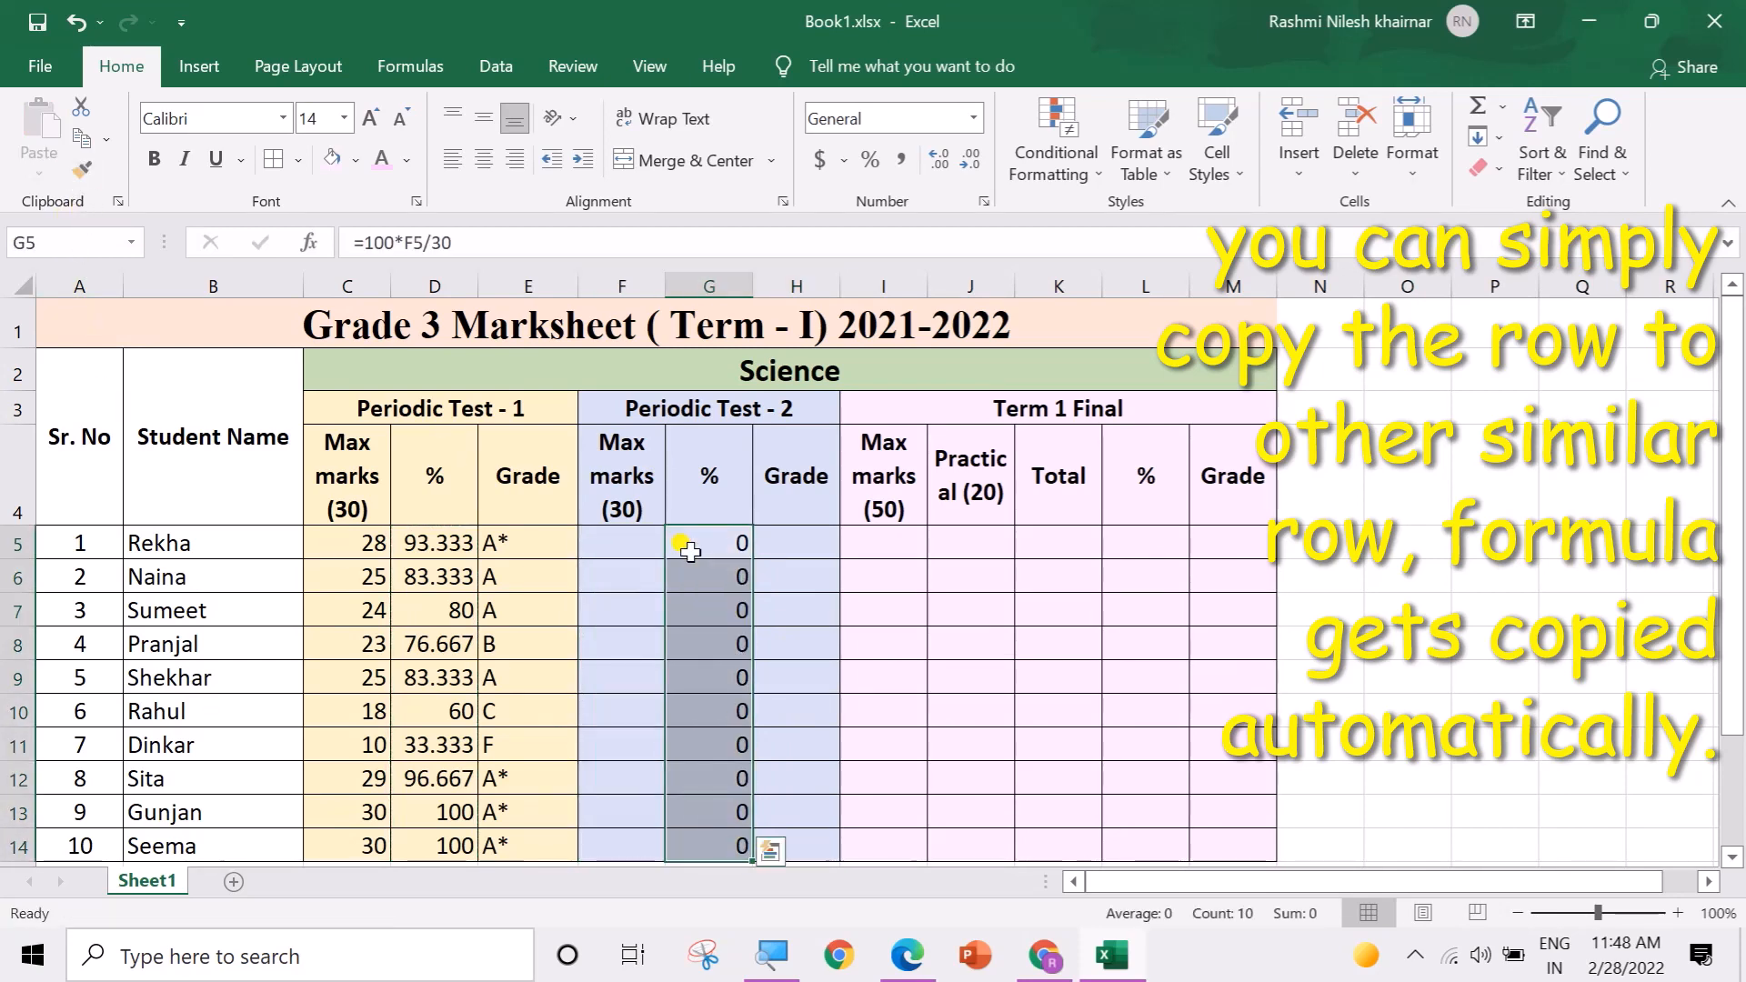
{"action": "left_click", "coordinate": [808, 608]}
Step: Copy the Periodic Test - 1 grade formulas from E5:E14 into the Periodic Test - 2 Grade column starting at H5
{"action": "left_click_drag", "start_coordinate": [486, 551], "coordinate": [496, 839]}
{"action": "key", "text": "ctrl+c"}
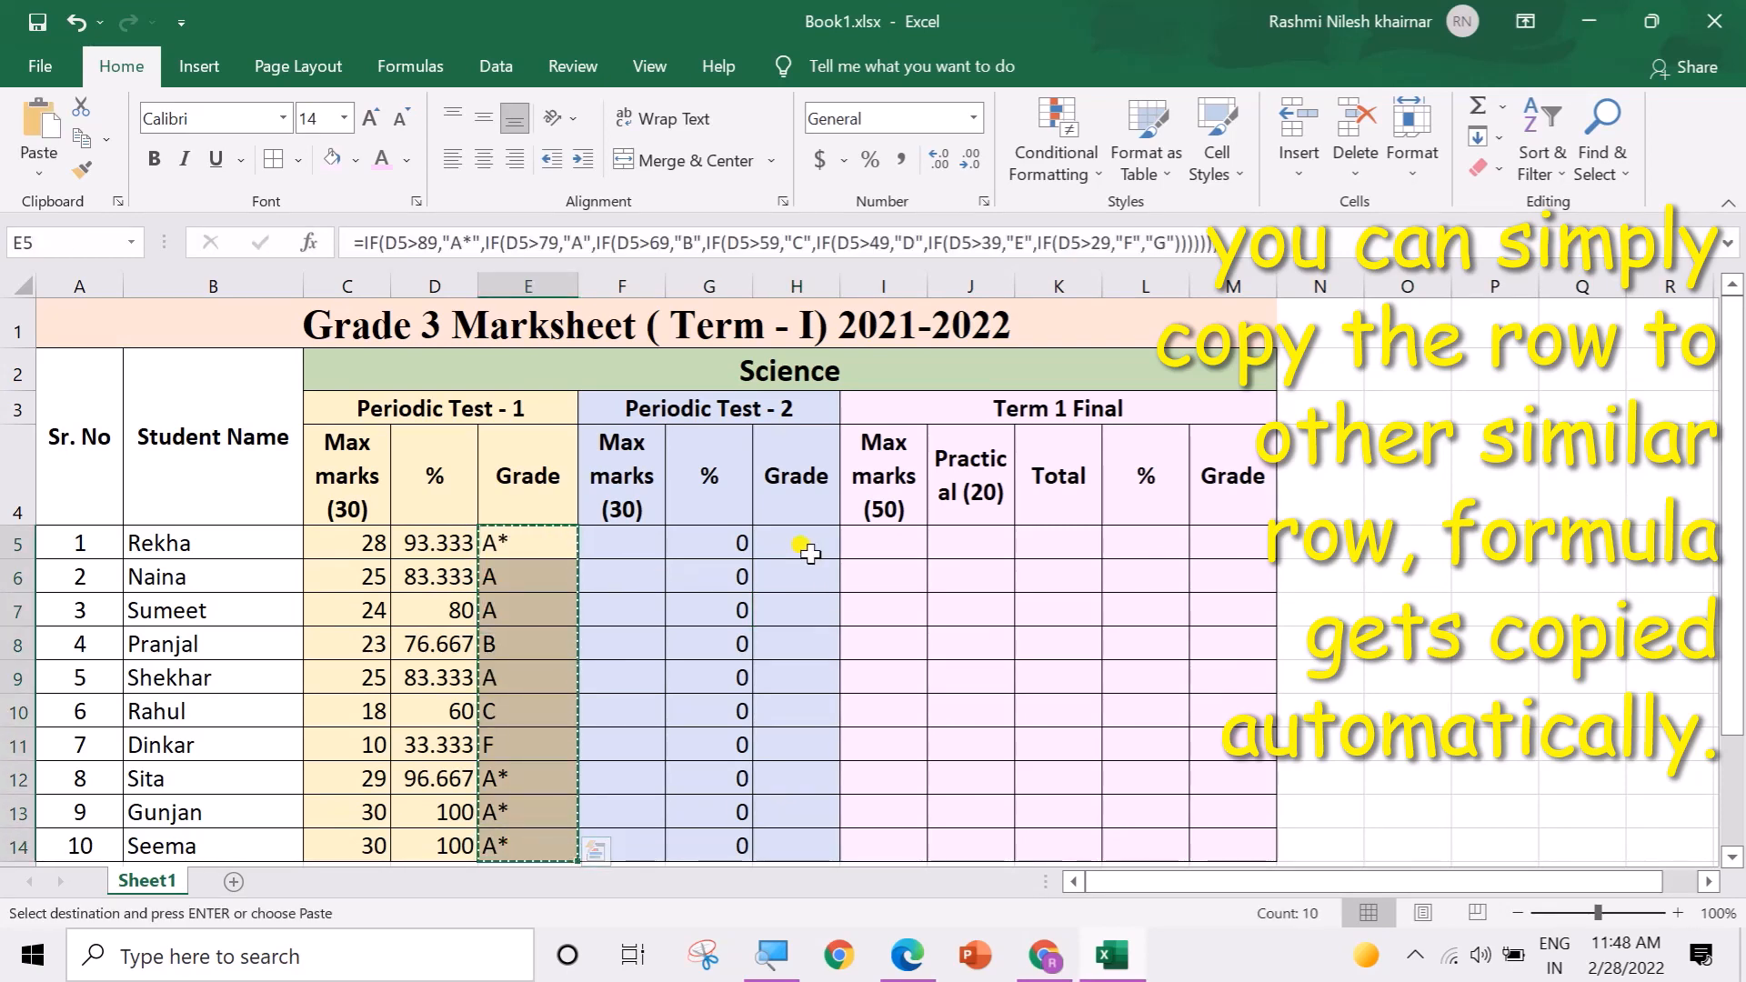
{"action": "left_click", "coordinate": [803, 546]}
{"action": "key", "text": "ctrl+v"}
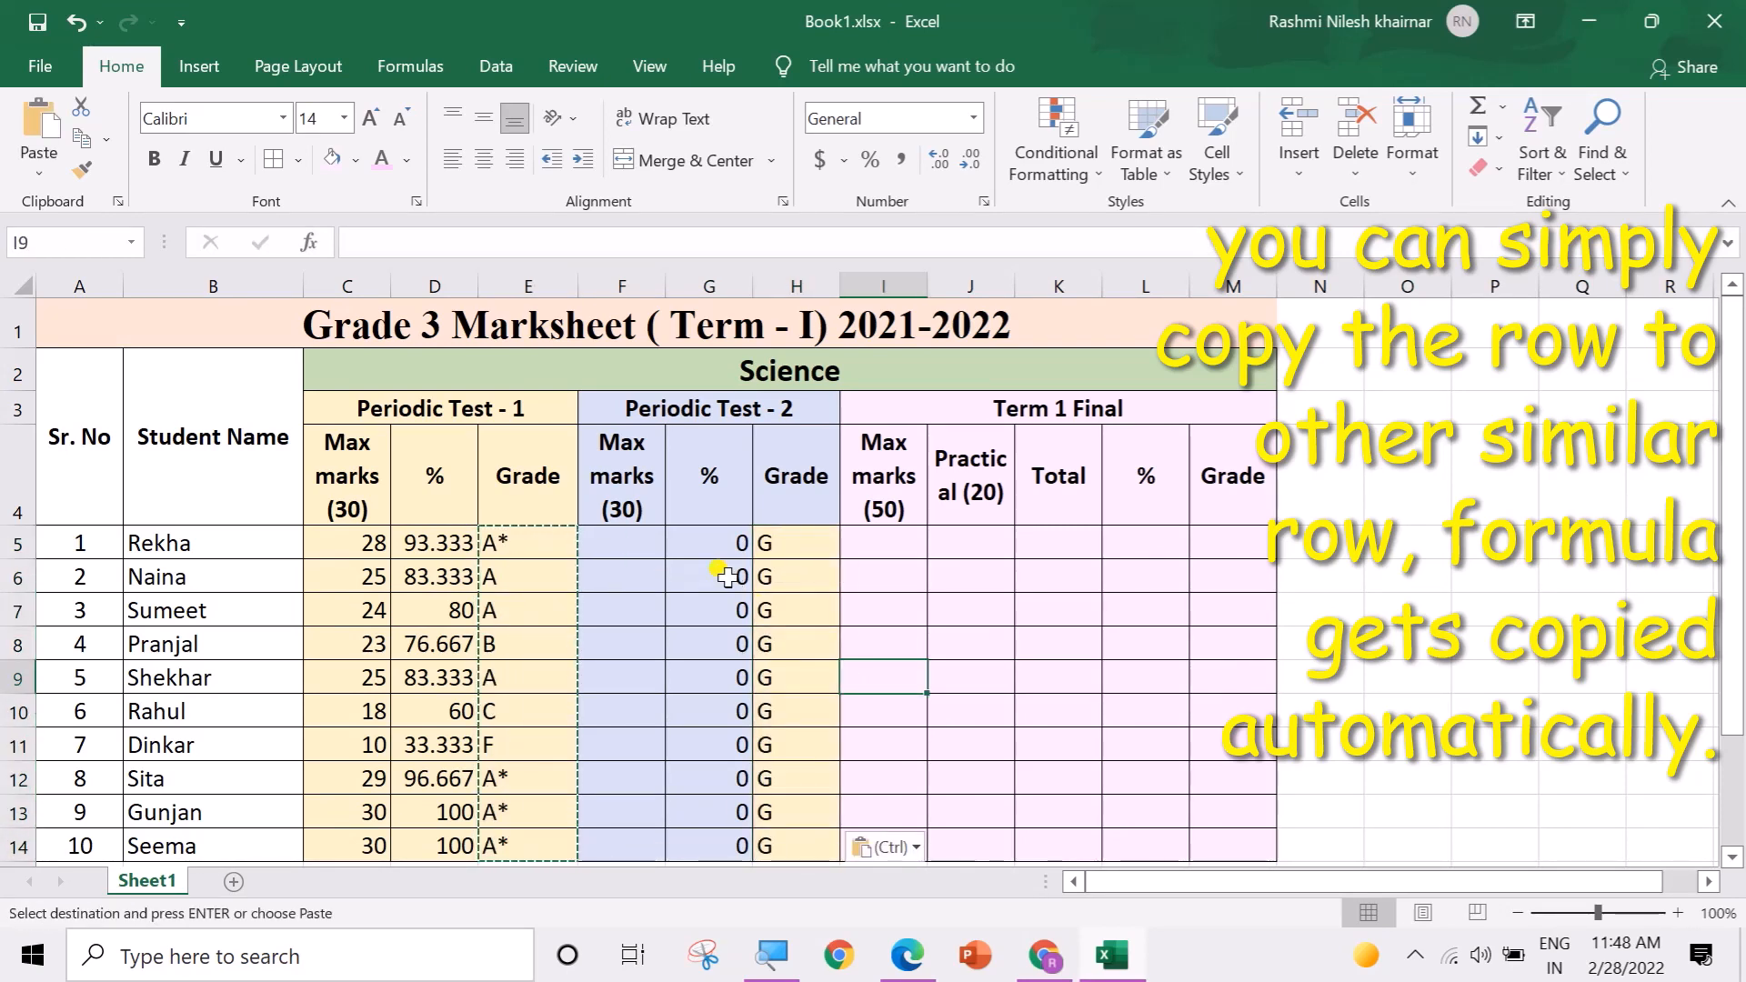
Step: Copy the blue cell formatting from F5:F14 onto the Periodic Test - 2 grades in H5:H14
{"action": "left_click_drag", "start_coordinate": [624, 550], "coordinate": [622, 847]}
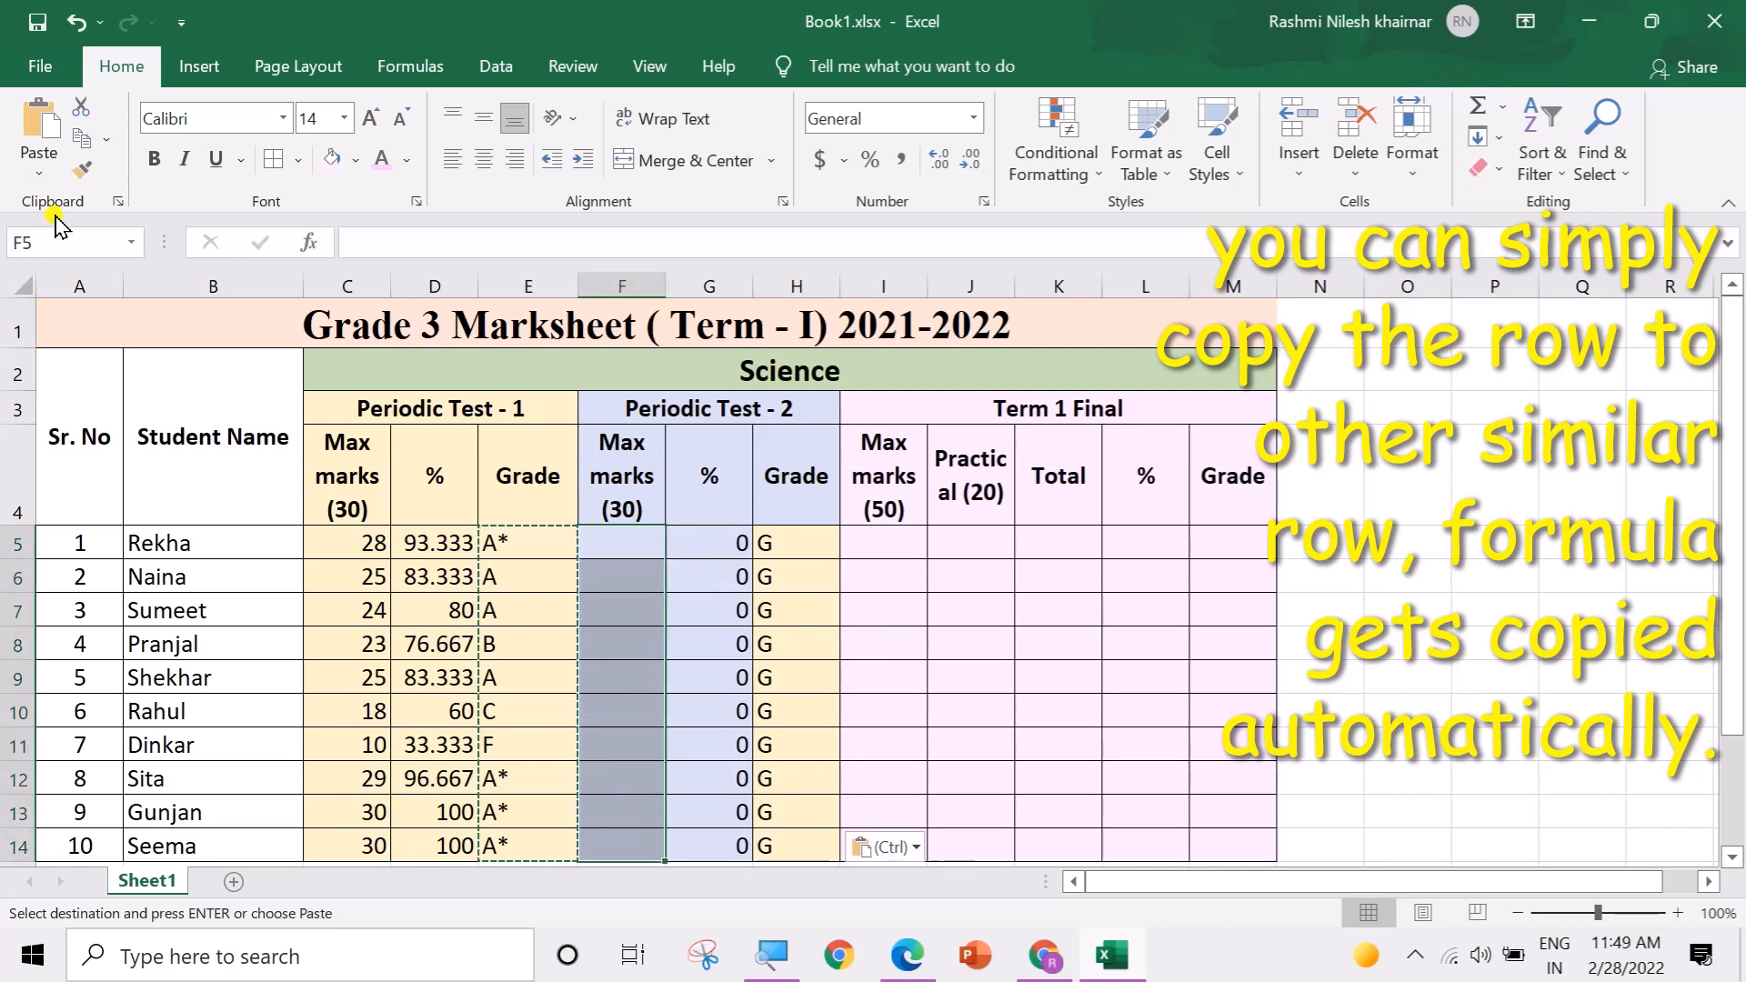
{"action": "left_click", "coordinate": [82, 170]}
{"action": "left_click_drag", "start_coordinate": [780, 545], "coordinate": [793, 846]}
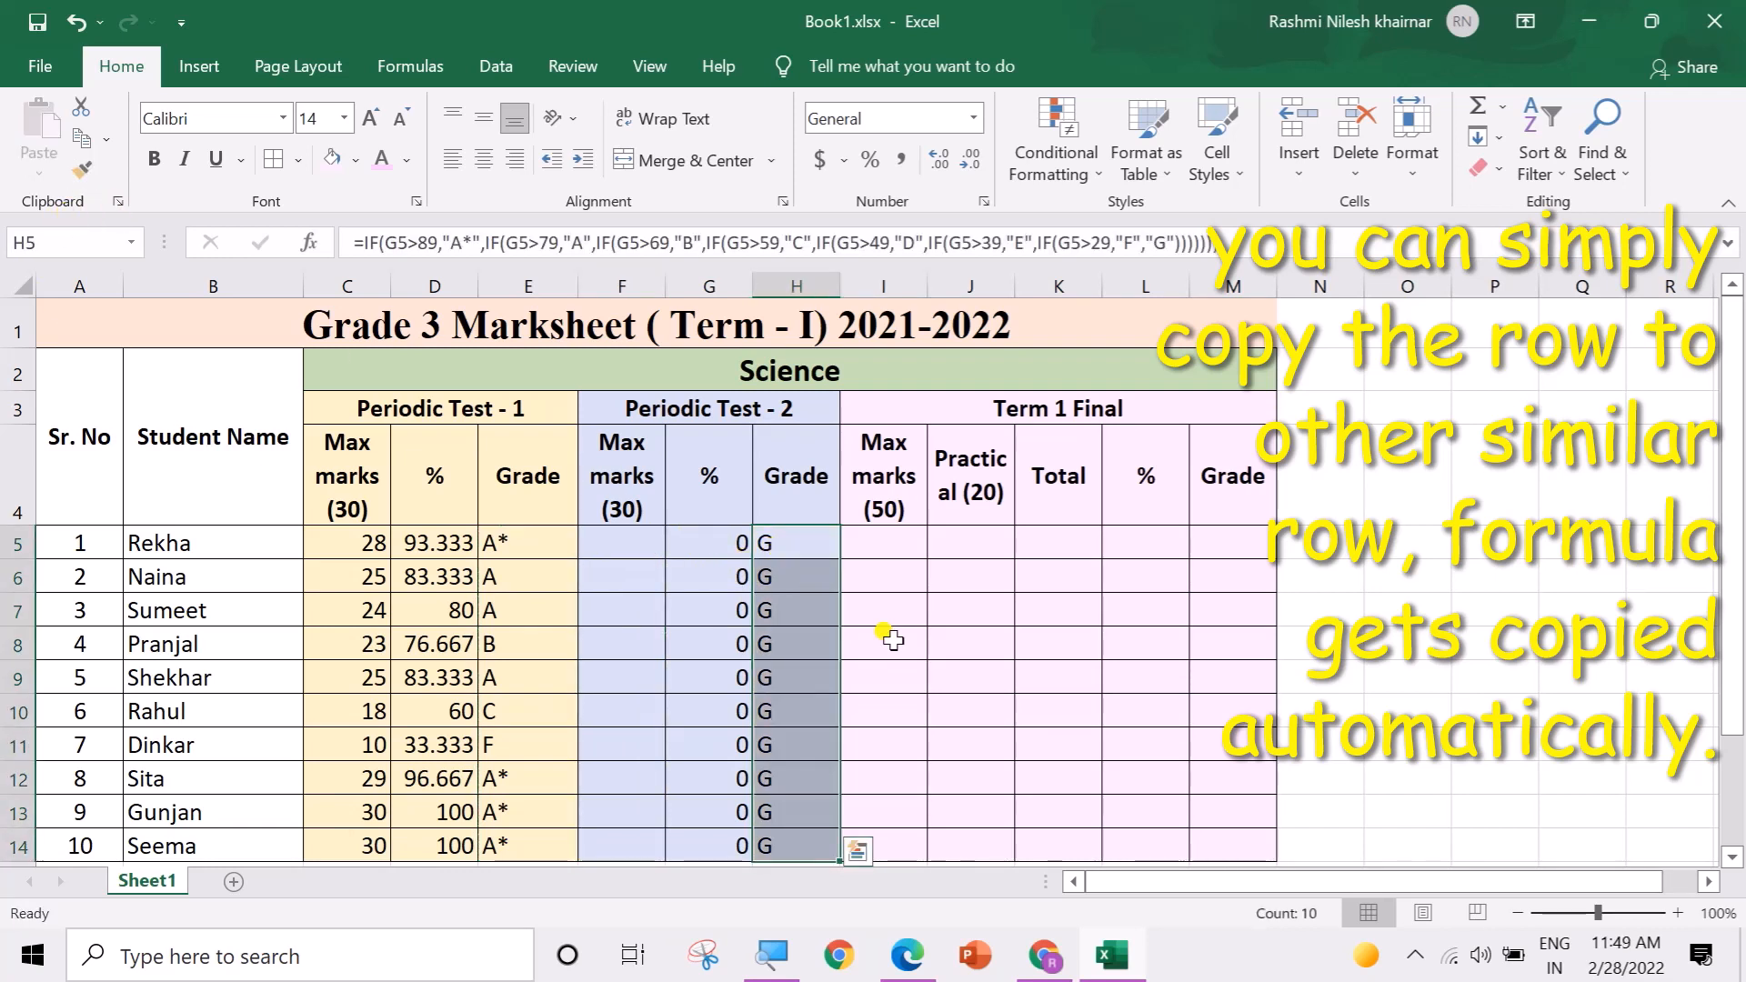
{"action": "left_click", "coordinate": [983, 712]}
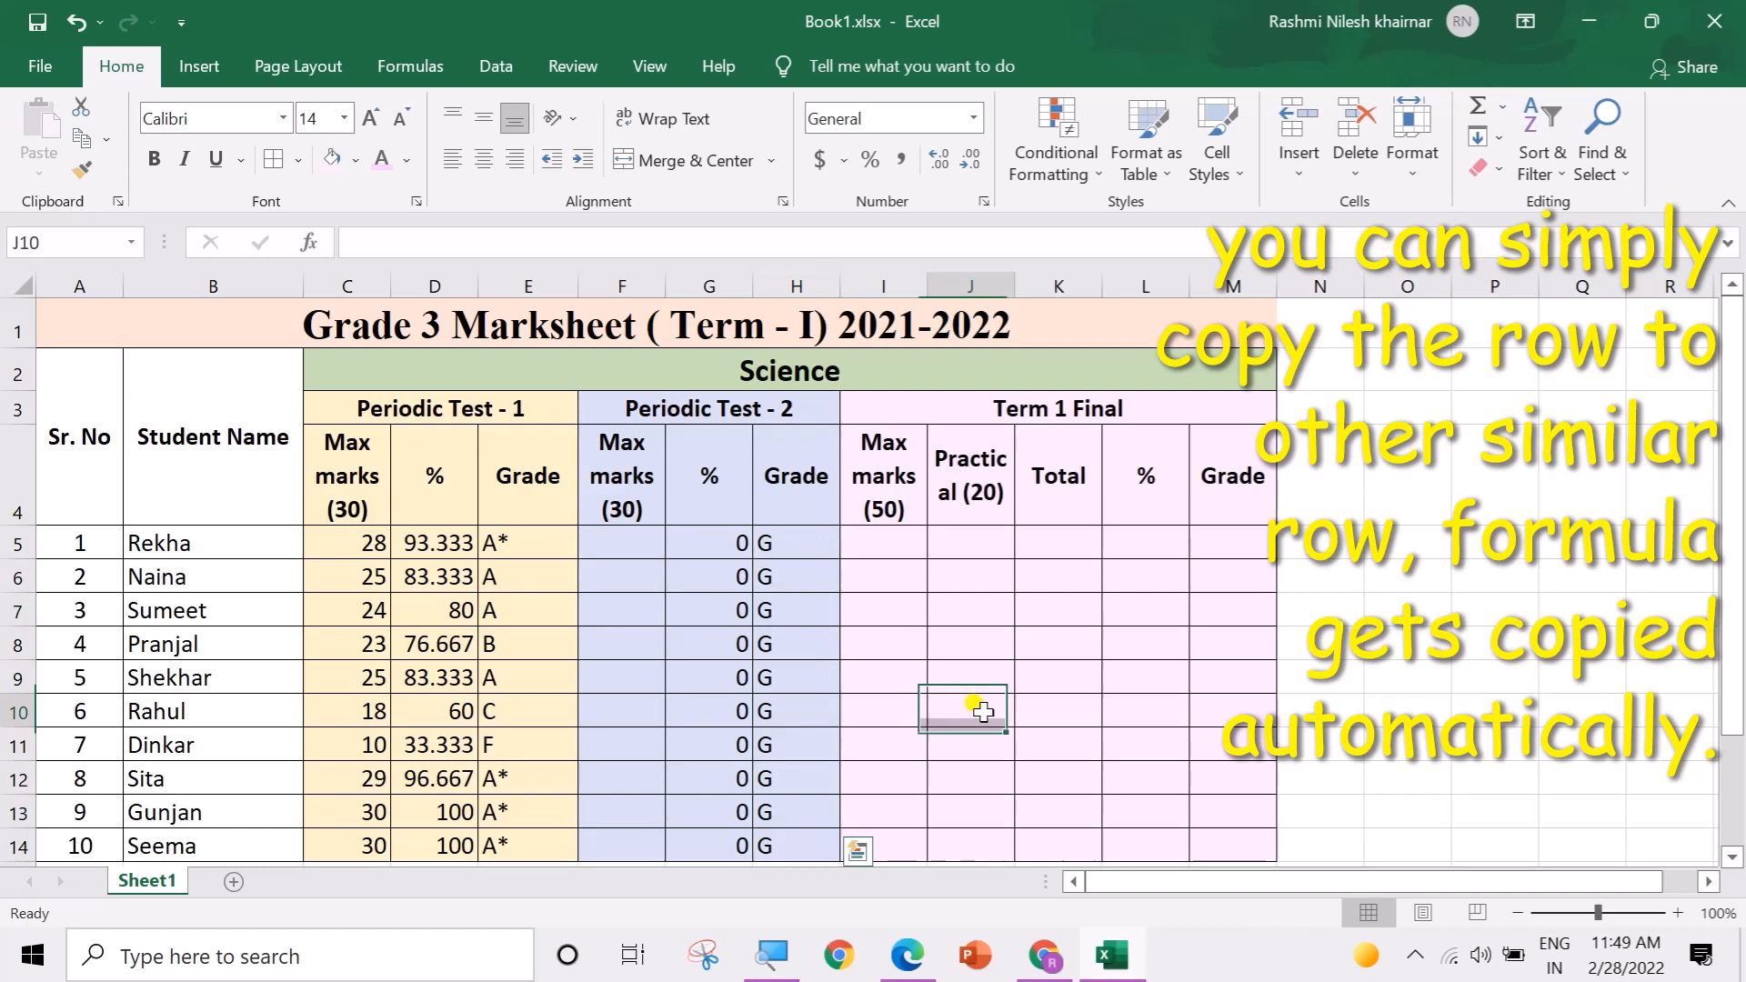
{"action": "left_click", "coordinate": [801, 551]}
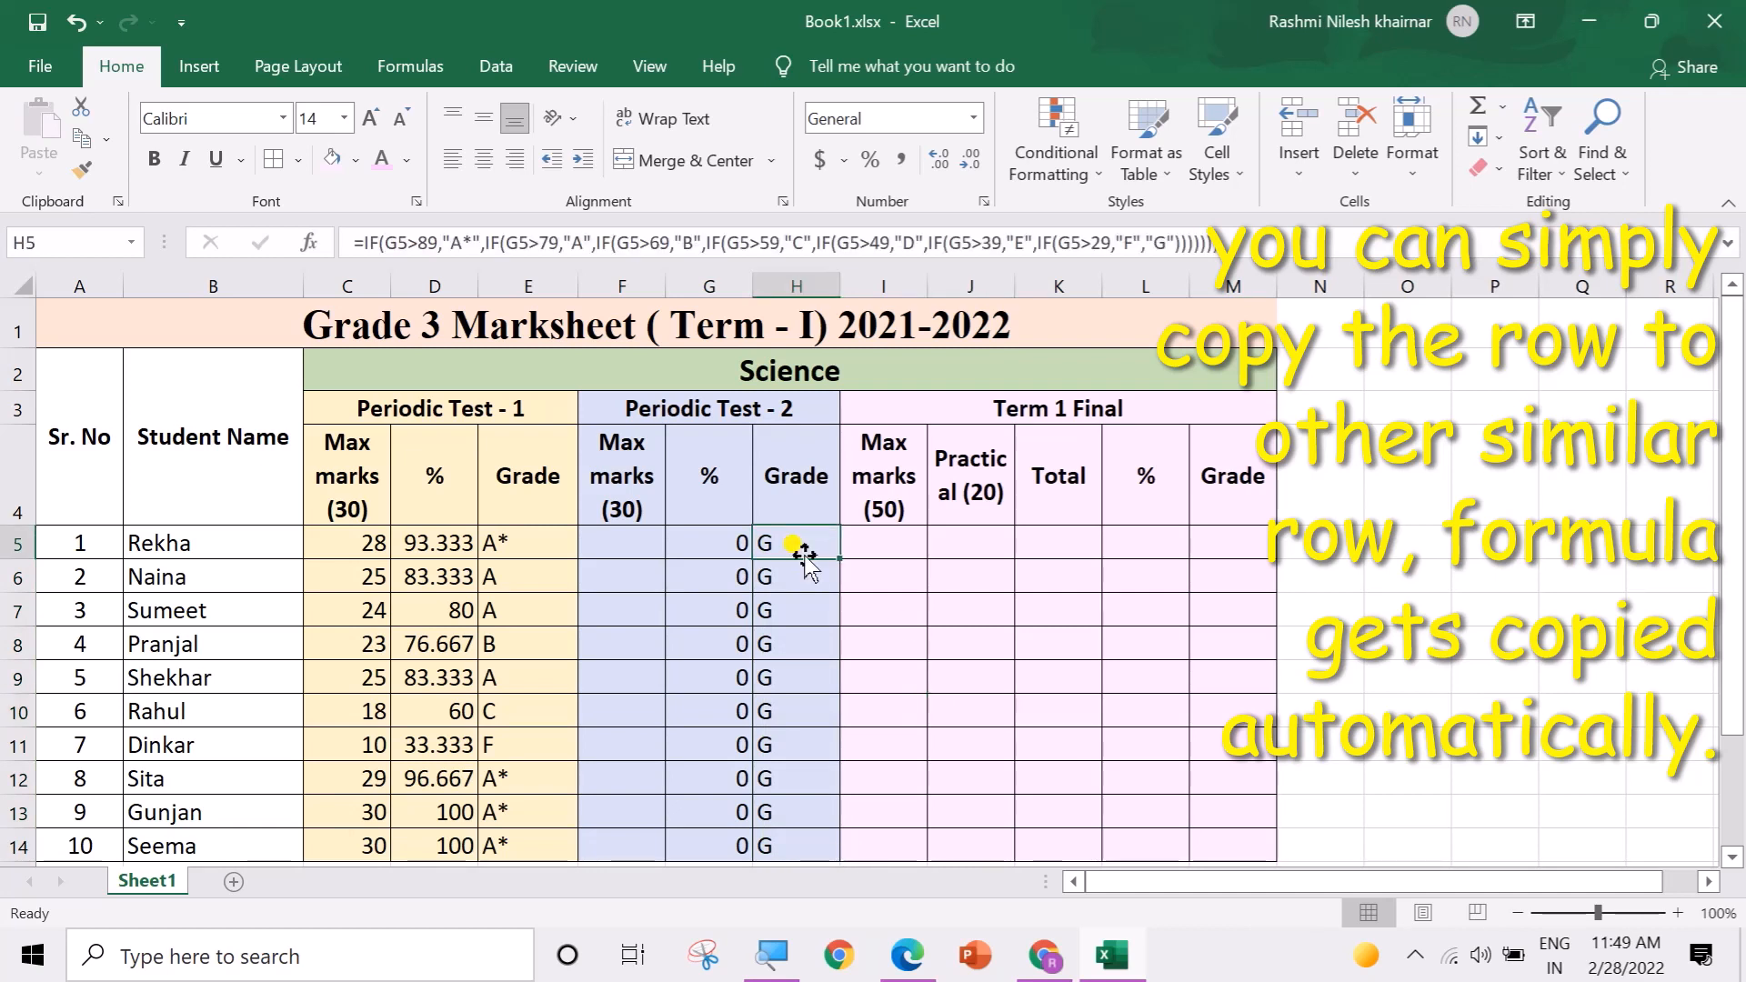
Step: Enter the Periodic Test - 2 marks 25, 28, 29 and 30 in F5 to F8
{"action": "left_click", "coordinate": [640, 550]}
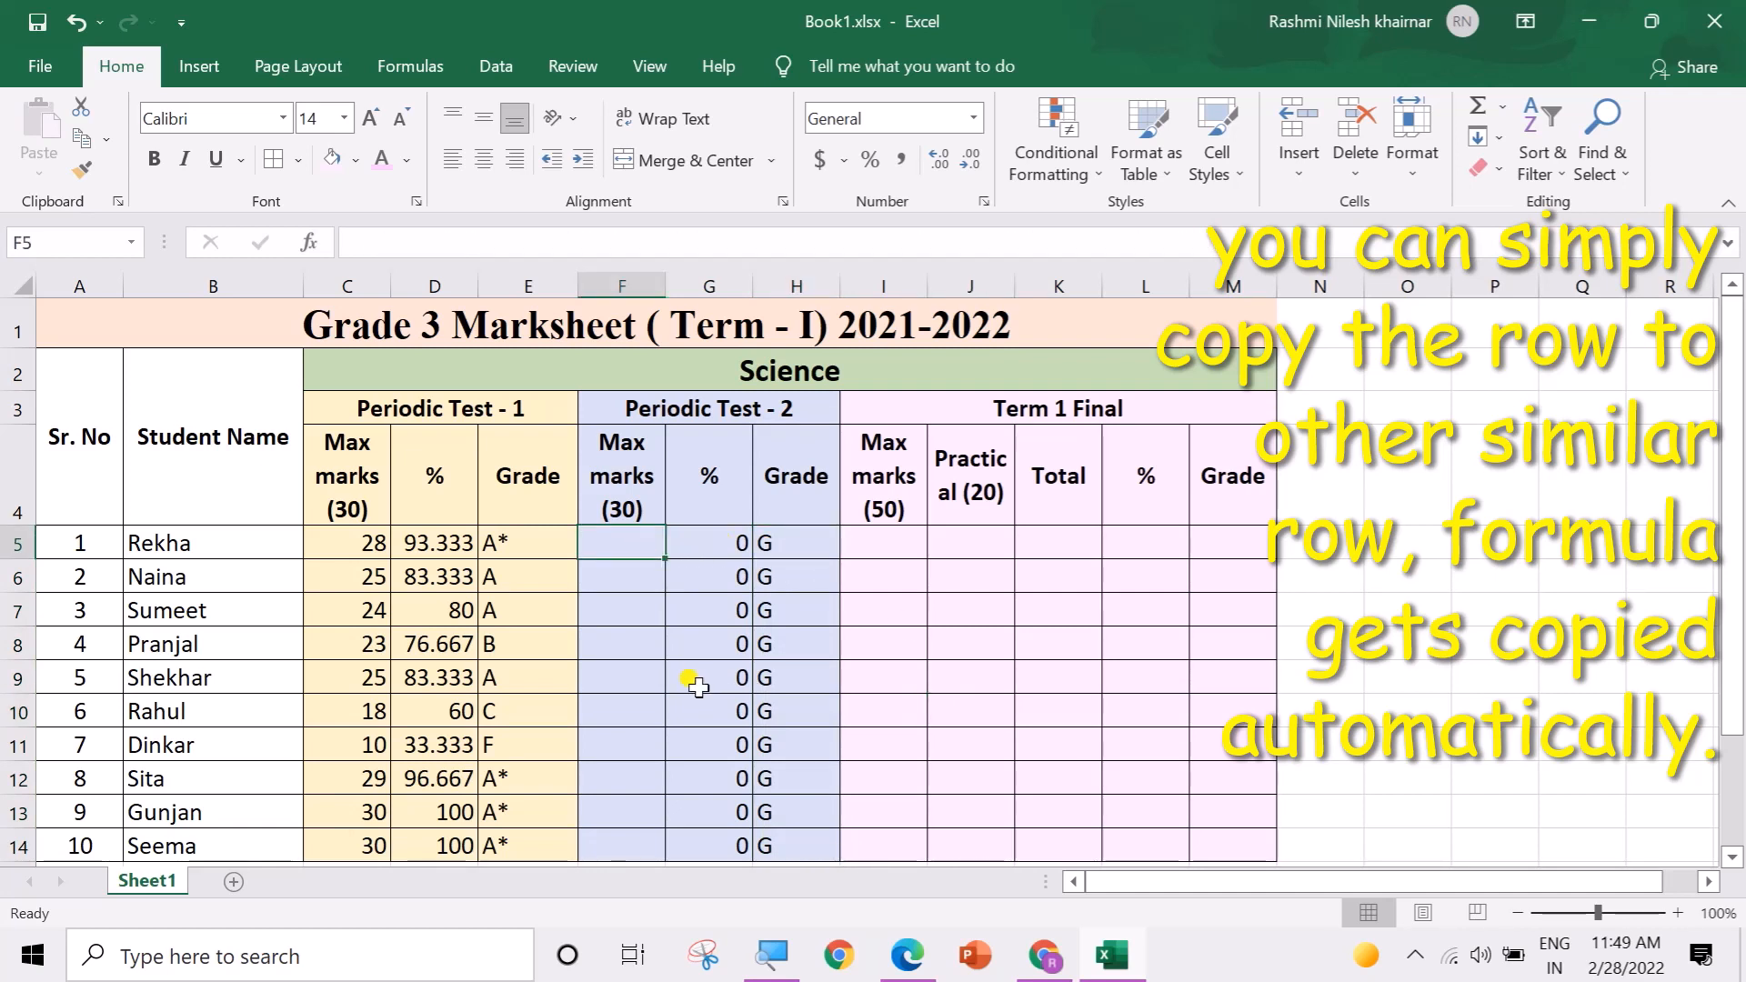
{"action": "type", "text": "25"}
{"action": "key", "text": "Return"}
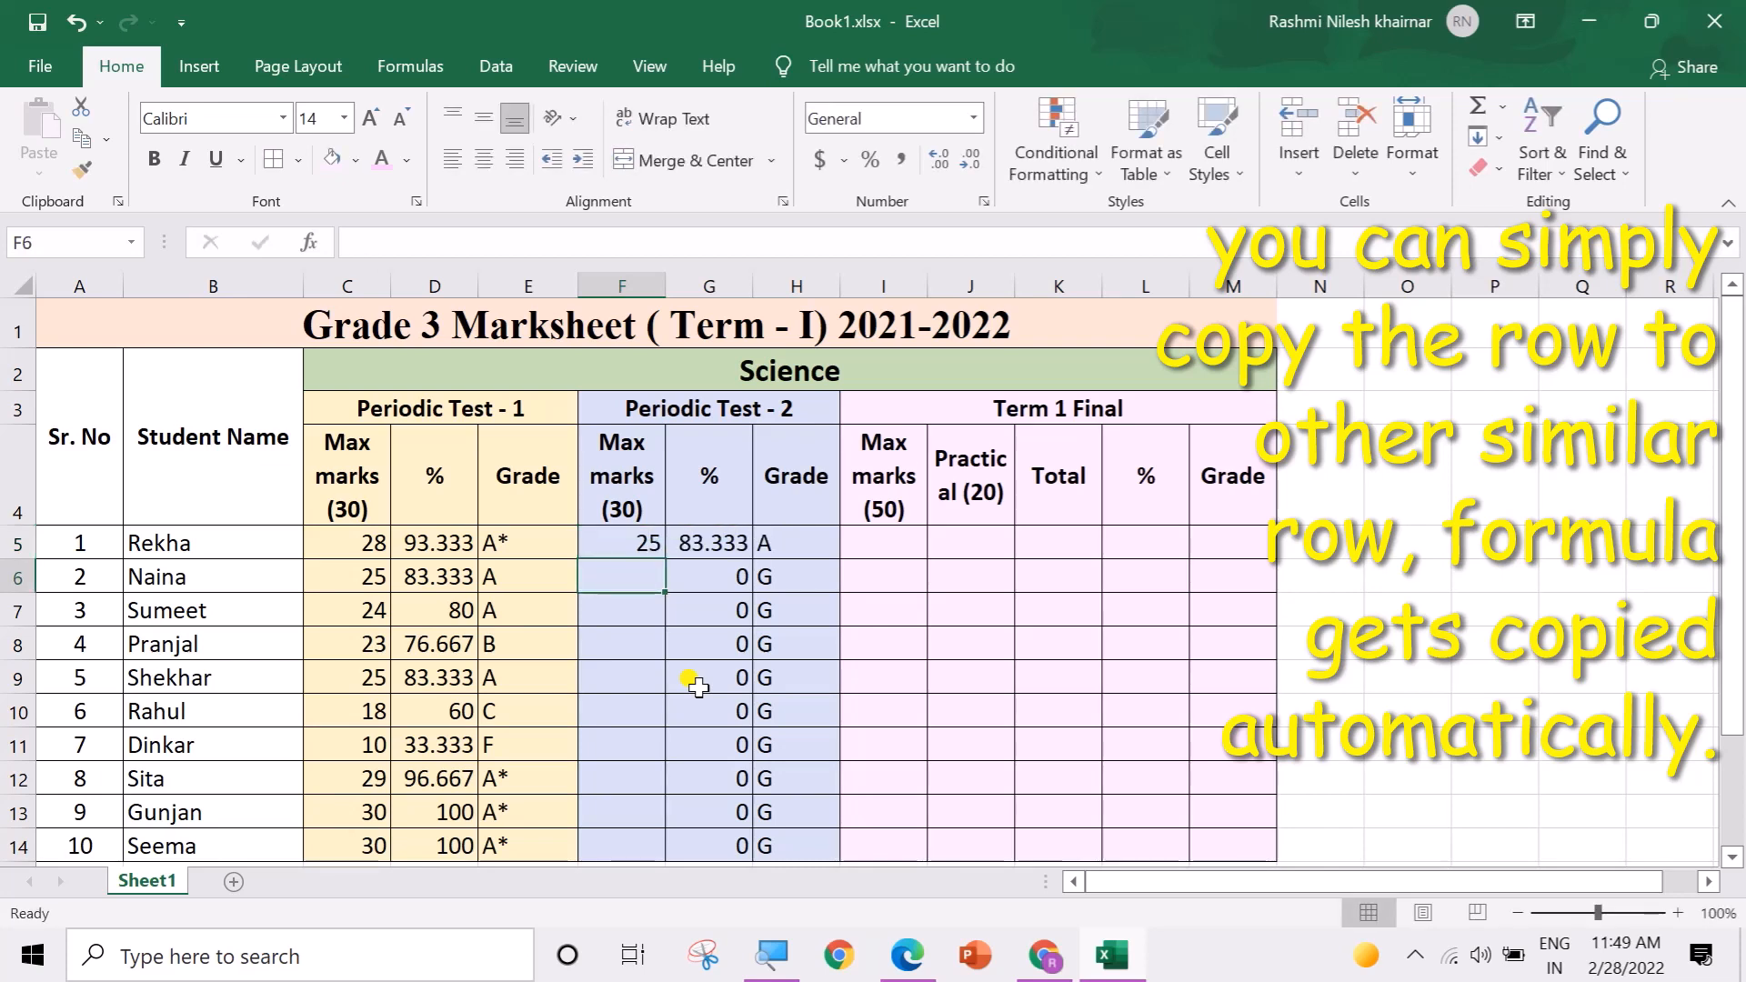
{"action": "type", "text": "28"}
{"action": "key", "text": "Return"}
{"action": "type", "text": "29"}
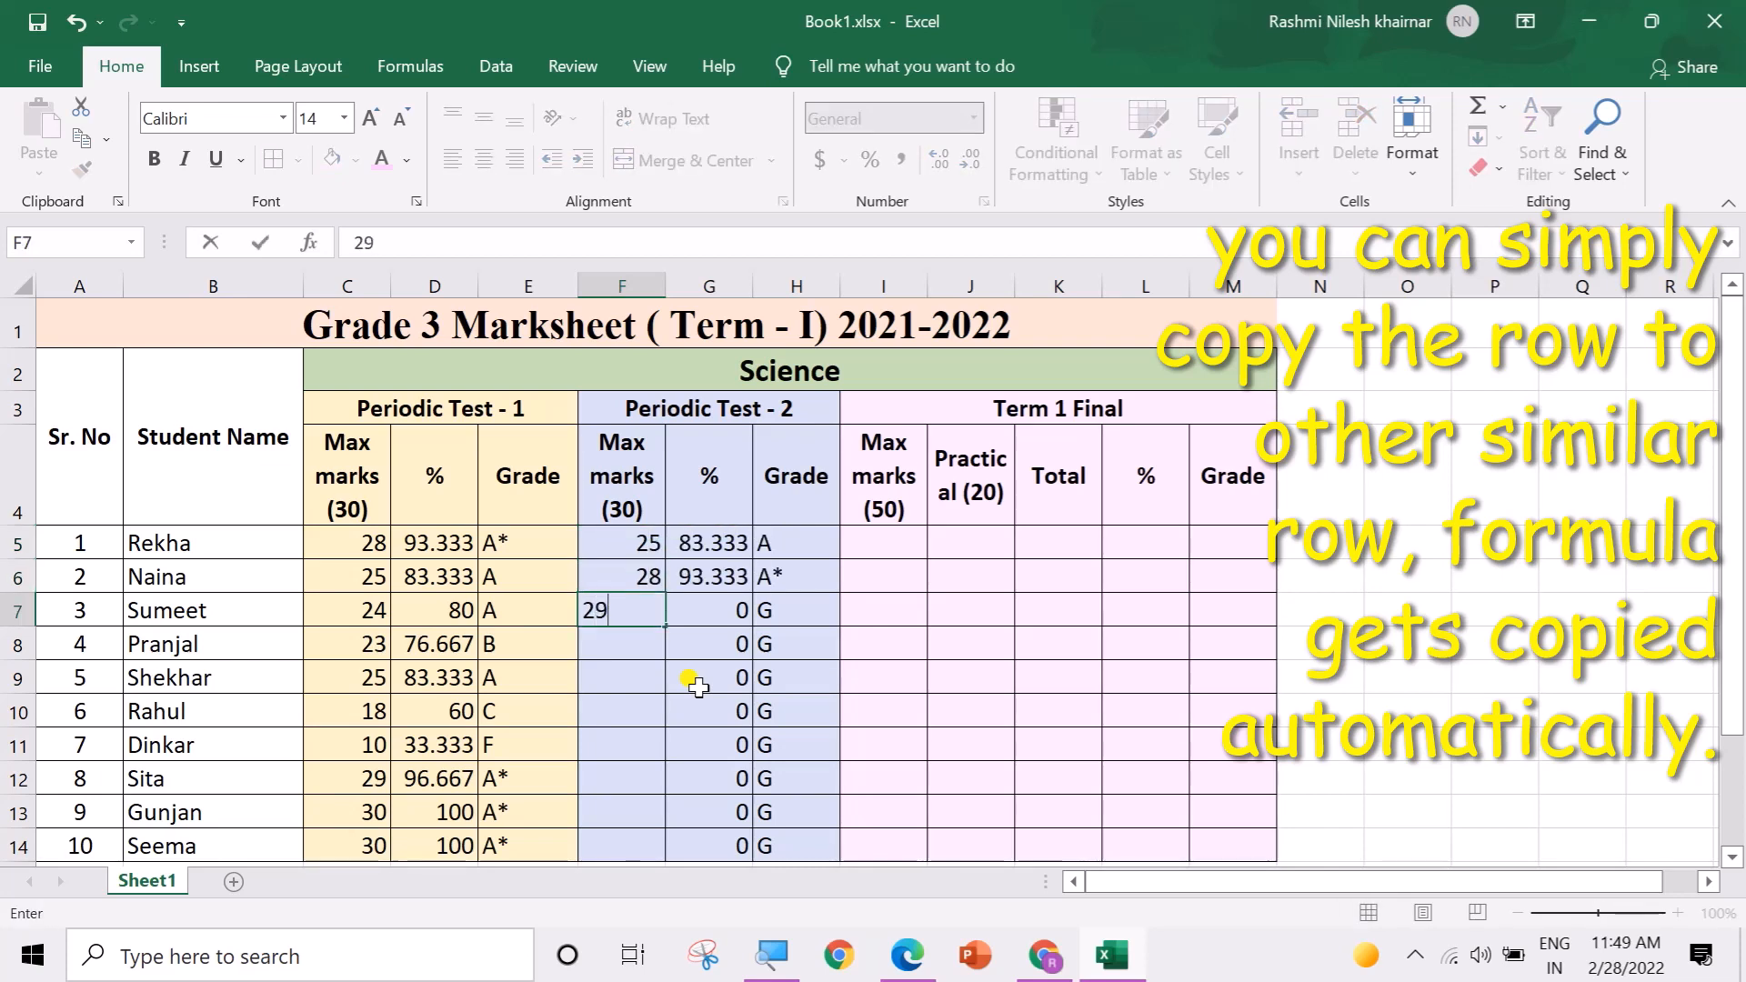
{"action": "key", "text": "Return"}
{"action": "type", "text": "30"}
{"action": "key", "text": "Return"}
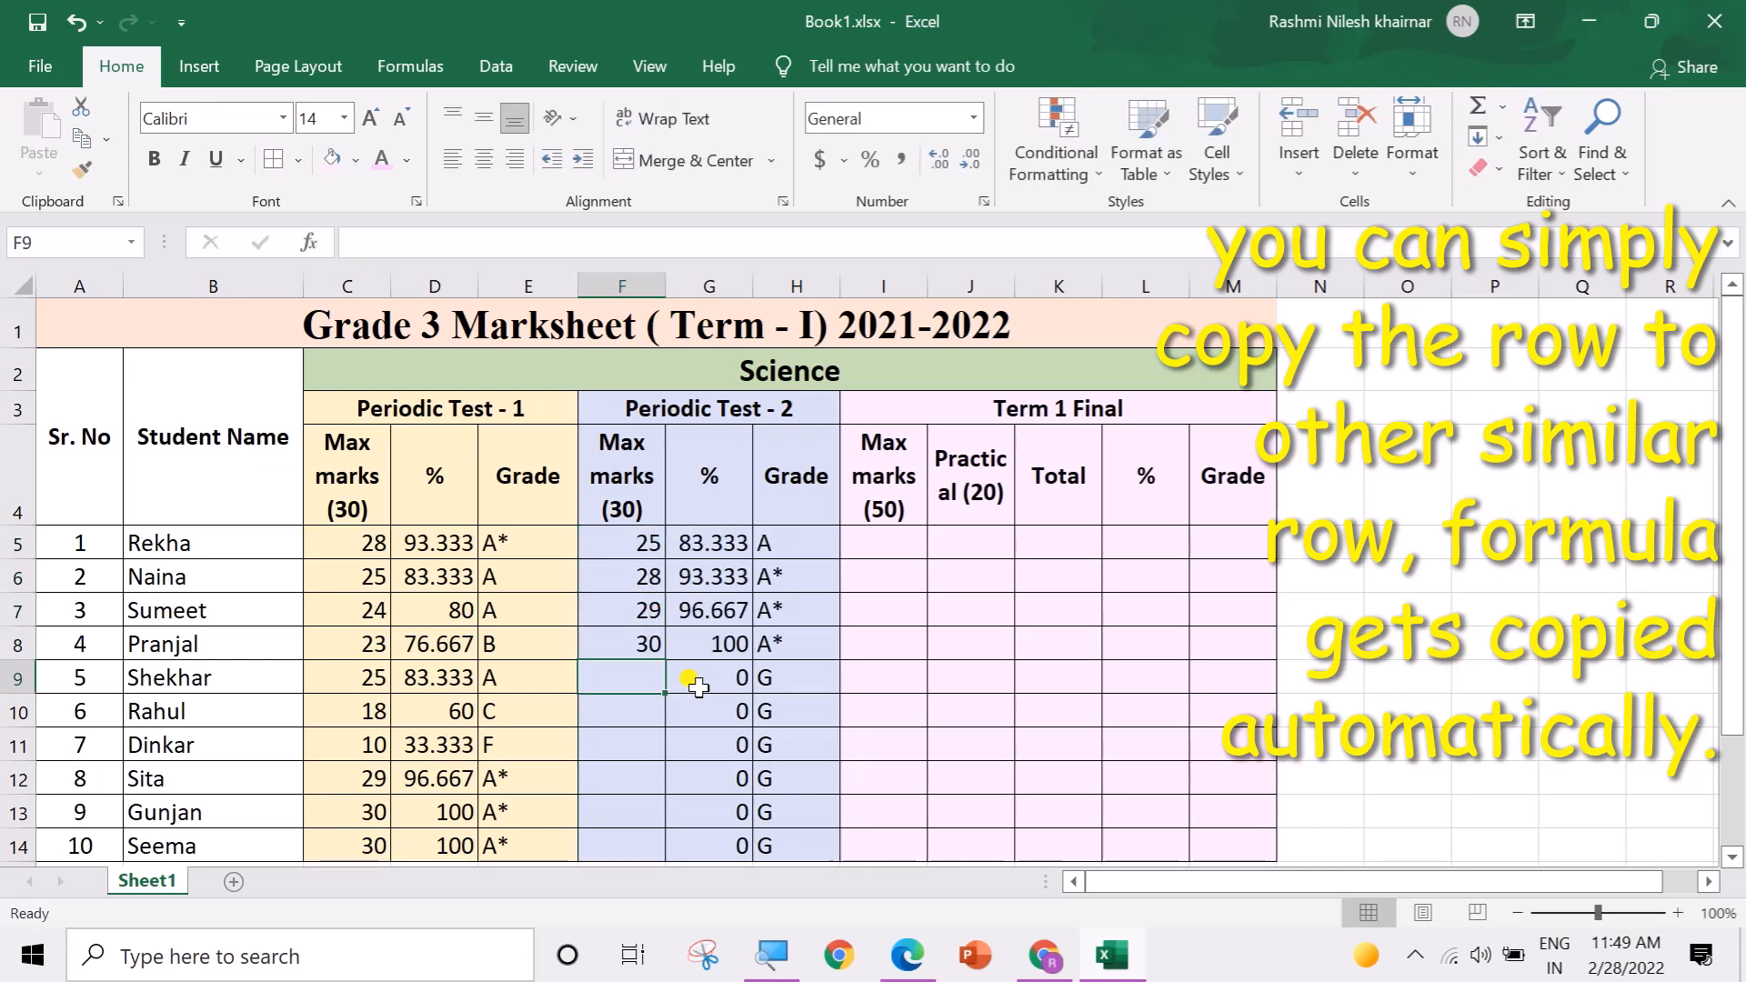
Step: Enter the Periodic Test - 2 marks 30, 22 and 21 in F9 to F11
{"action": "type", "text": "30"}
{"action": "key", "text": "Return"}
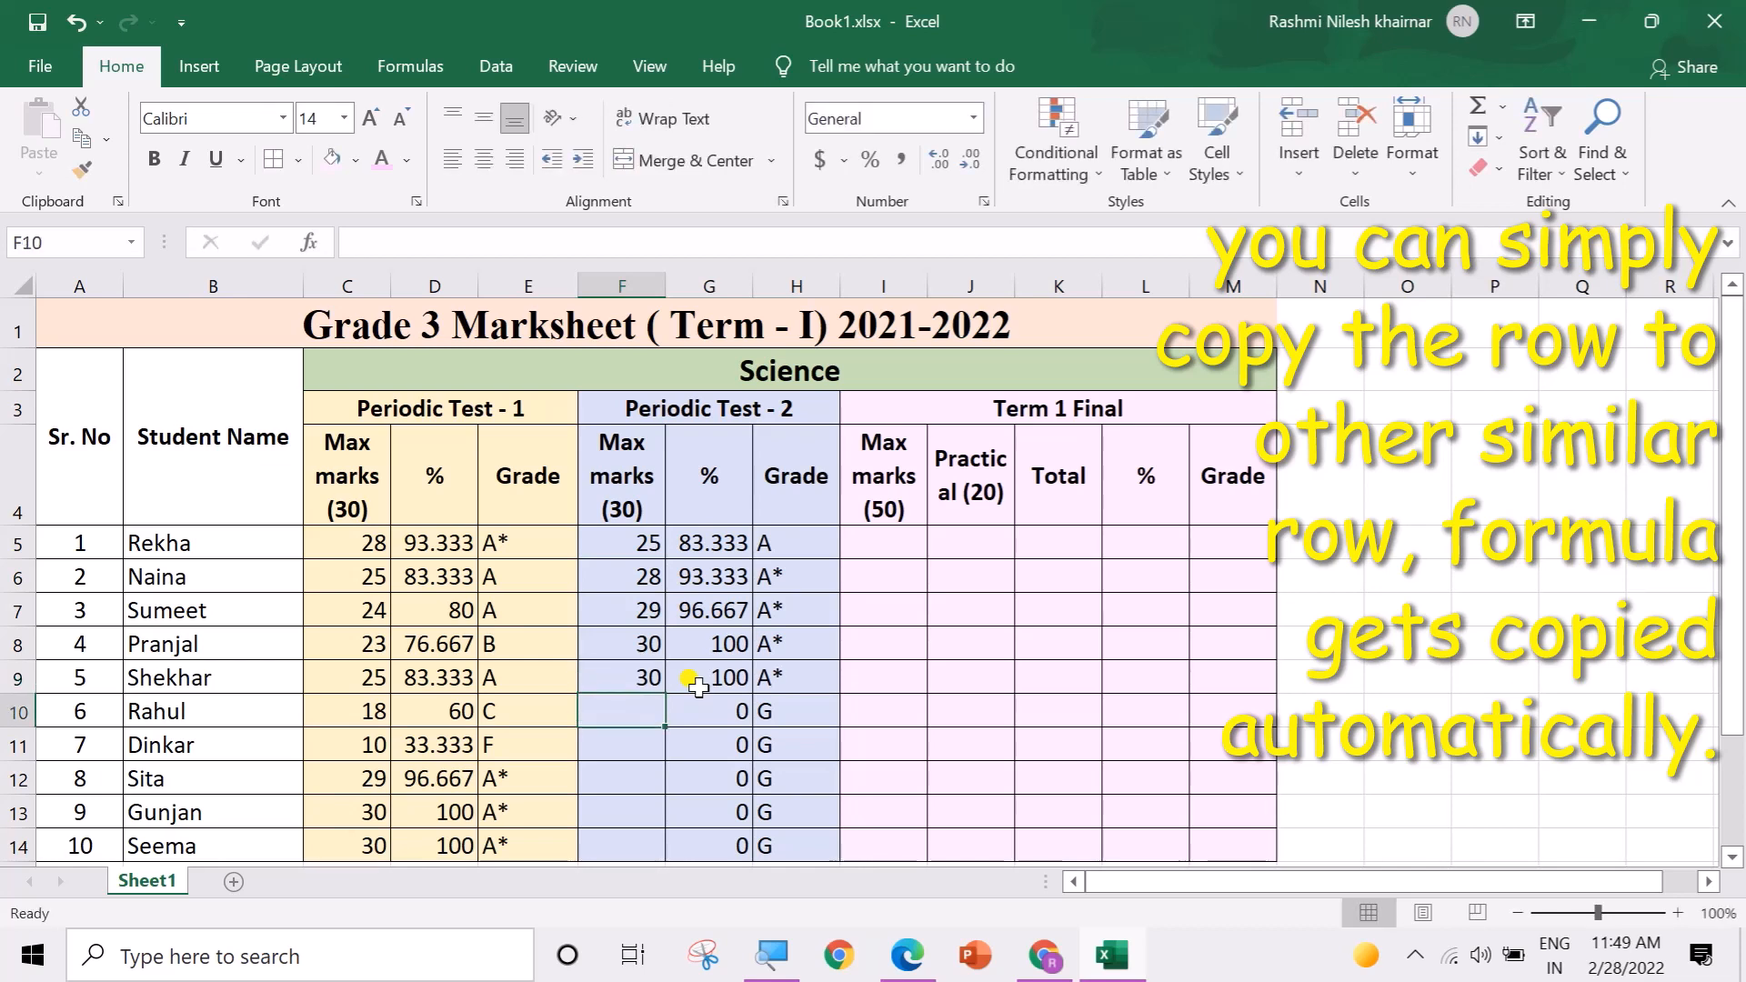
{"action": "type", "text": "22"}
{"action": "key", "text": "Return"}
{"action": "type", "text": "21"}
{"action": "key", "text": "Return"}
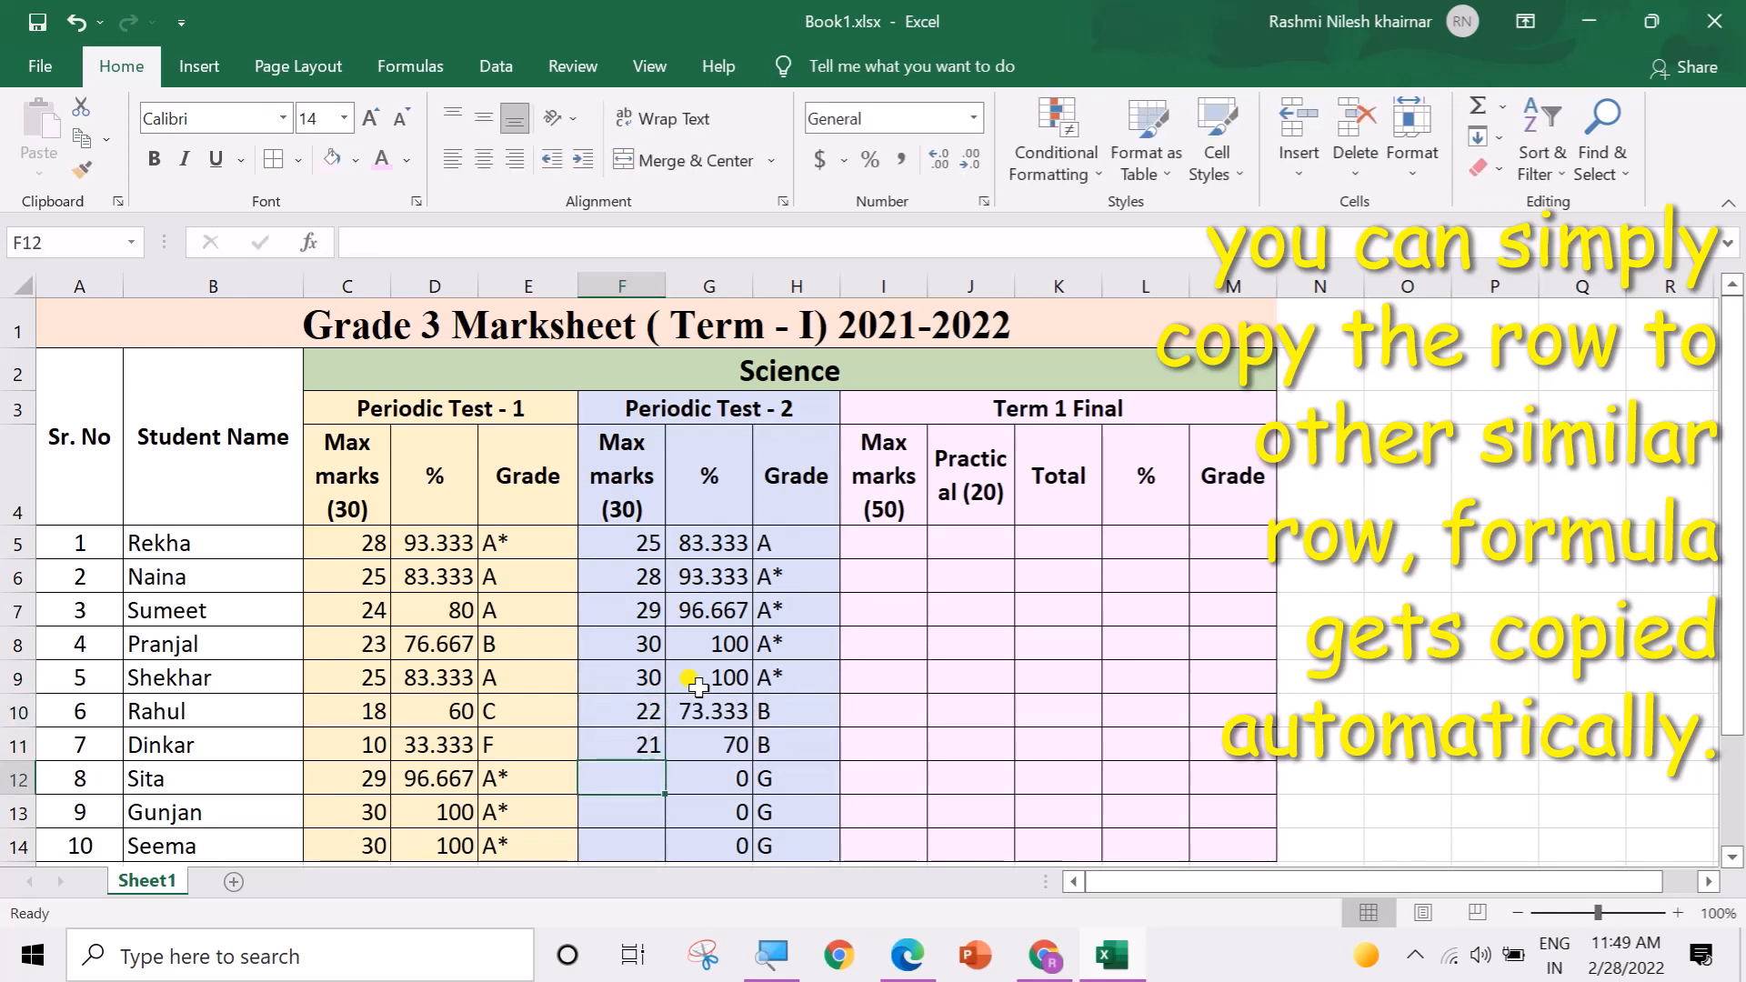
Step: Enter the Periodic Test - 2 marks 25, 26 and 28 in F12 to F14
{"action": "type", "text": "25"}
{"action": "key", "text": "Return"}
{"action": "type", "text": "26"}
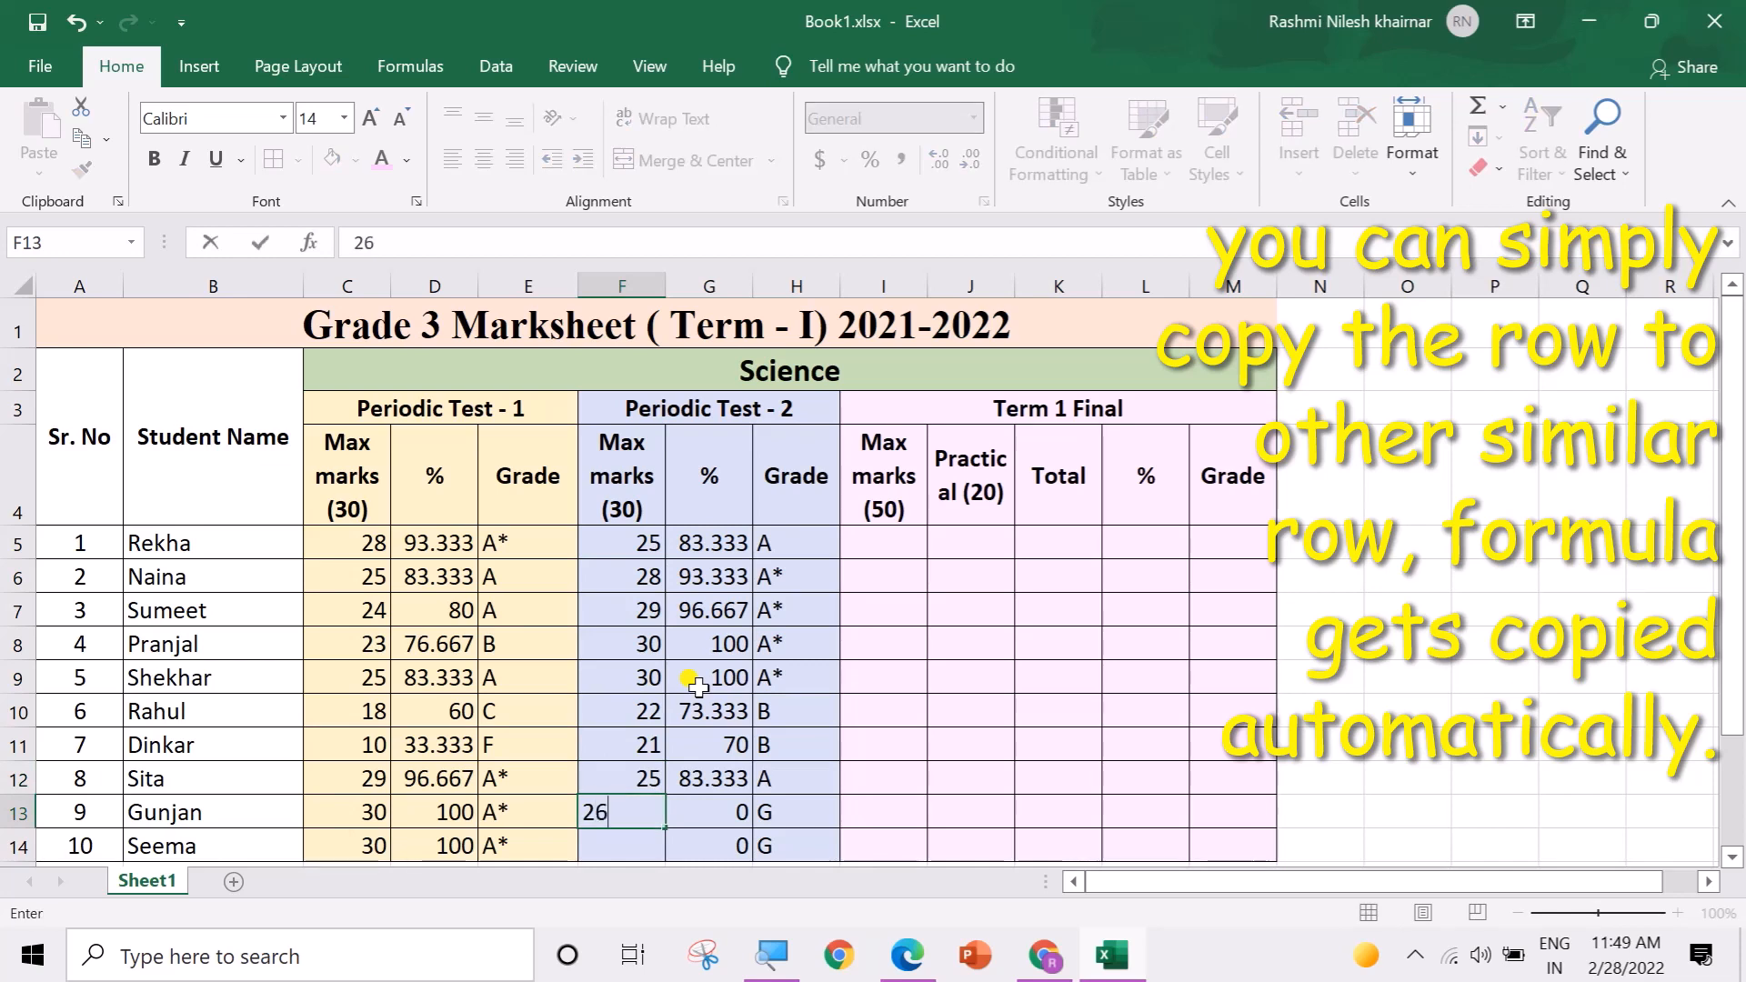
{"action": "key", "text": "Return"}
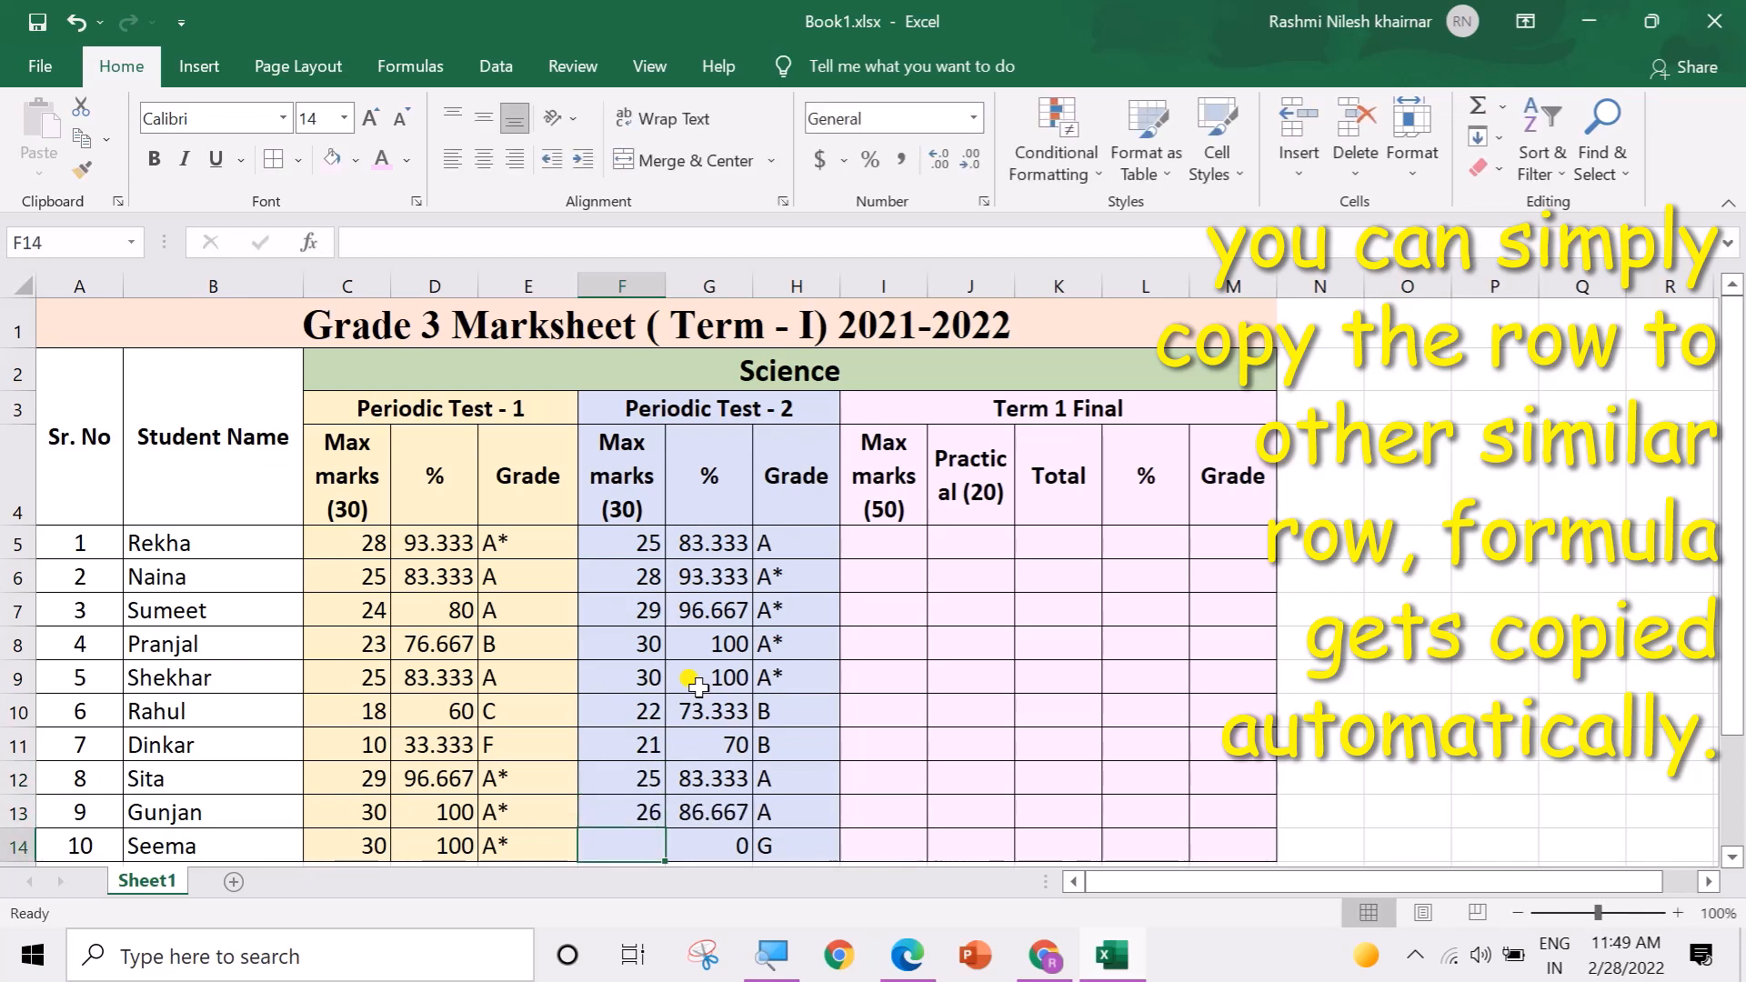
{"action": "type", "text": "28"}
{"action": "key", "text": "Return"}
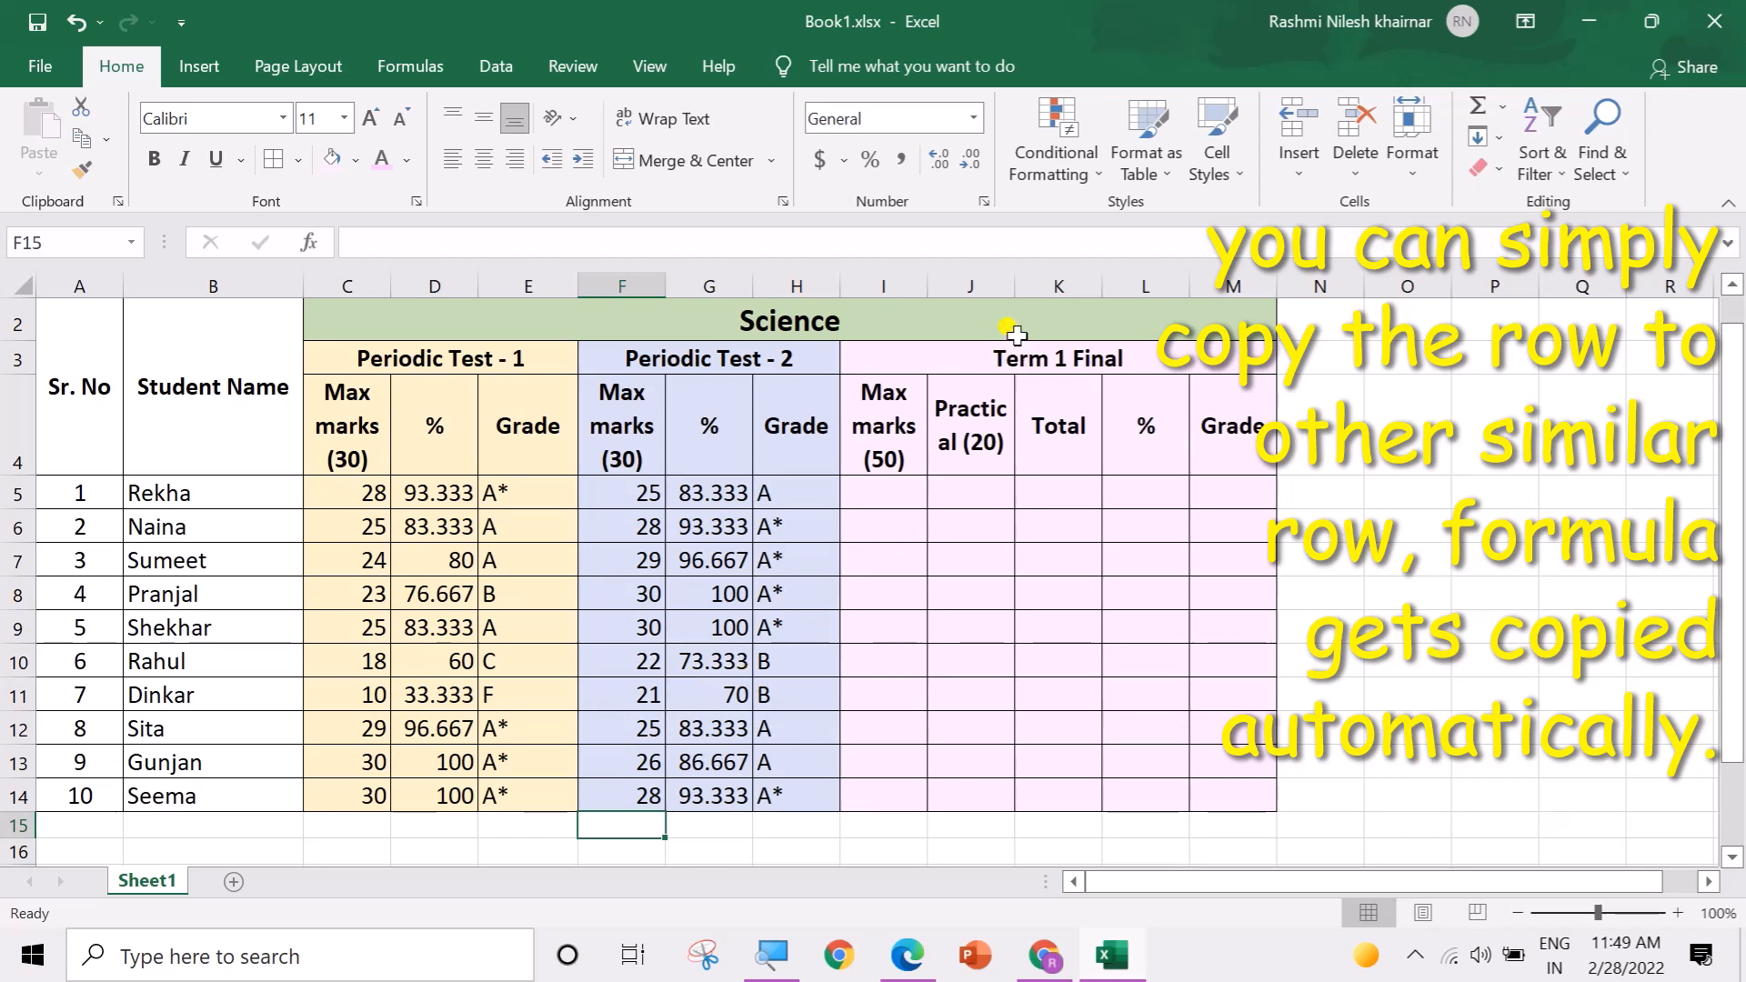
Step: Widen column J so the word "Practical" in its header fits on one line
{"action": "left_click_drag", "start_coordinate": [1018, 293], "coordinate": [1021, 293]}
{"action": "left_click_drag", "start_coordinate": [1024, 293], "coordinate": [1030, 289]}
{"action": "left_click", "coordinate": [898, 496]}
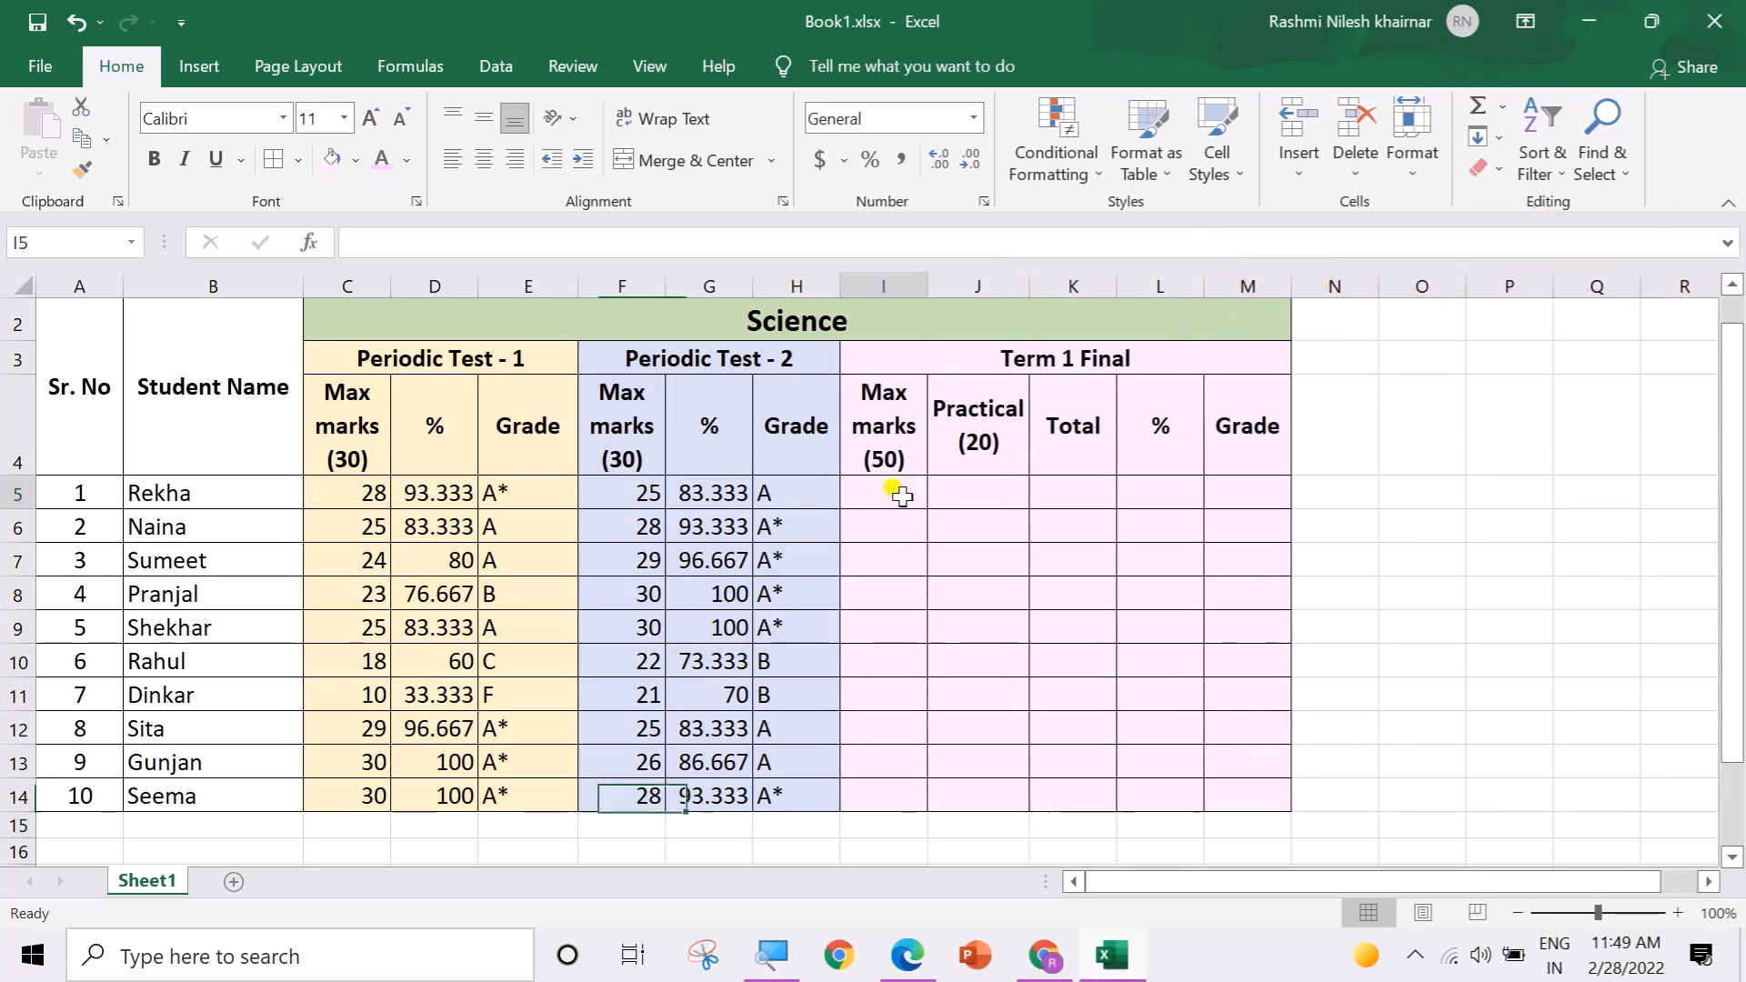
Step: Enter the Term 1 Final total formula =SUM(I5,J5) in K5
{"action": "left_click", "coordinate": [1062, 494]}
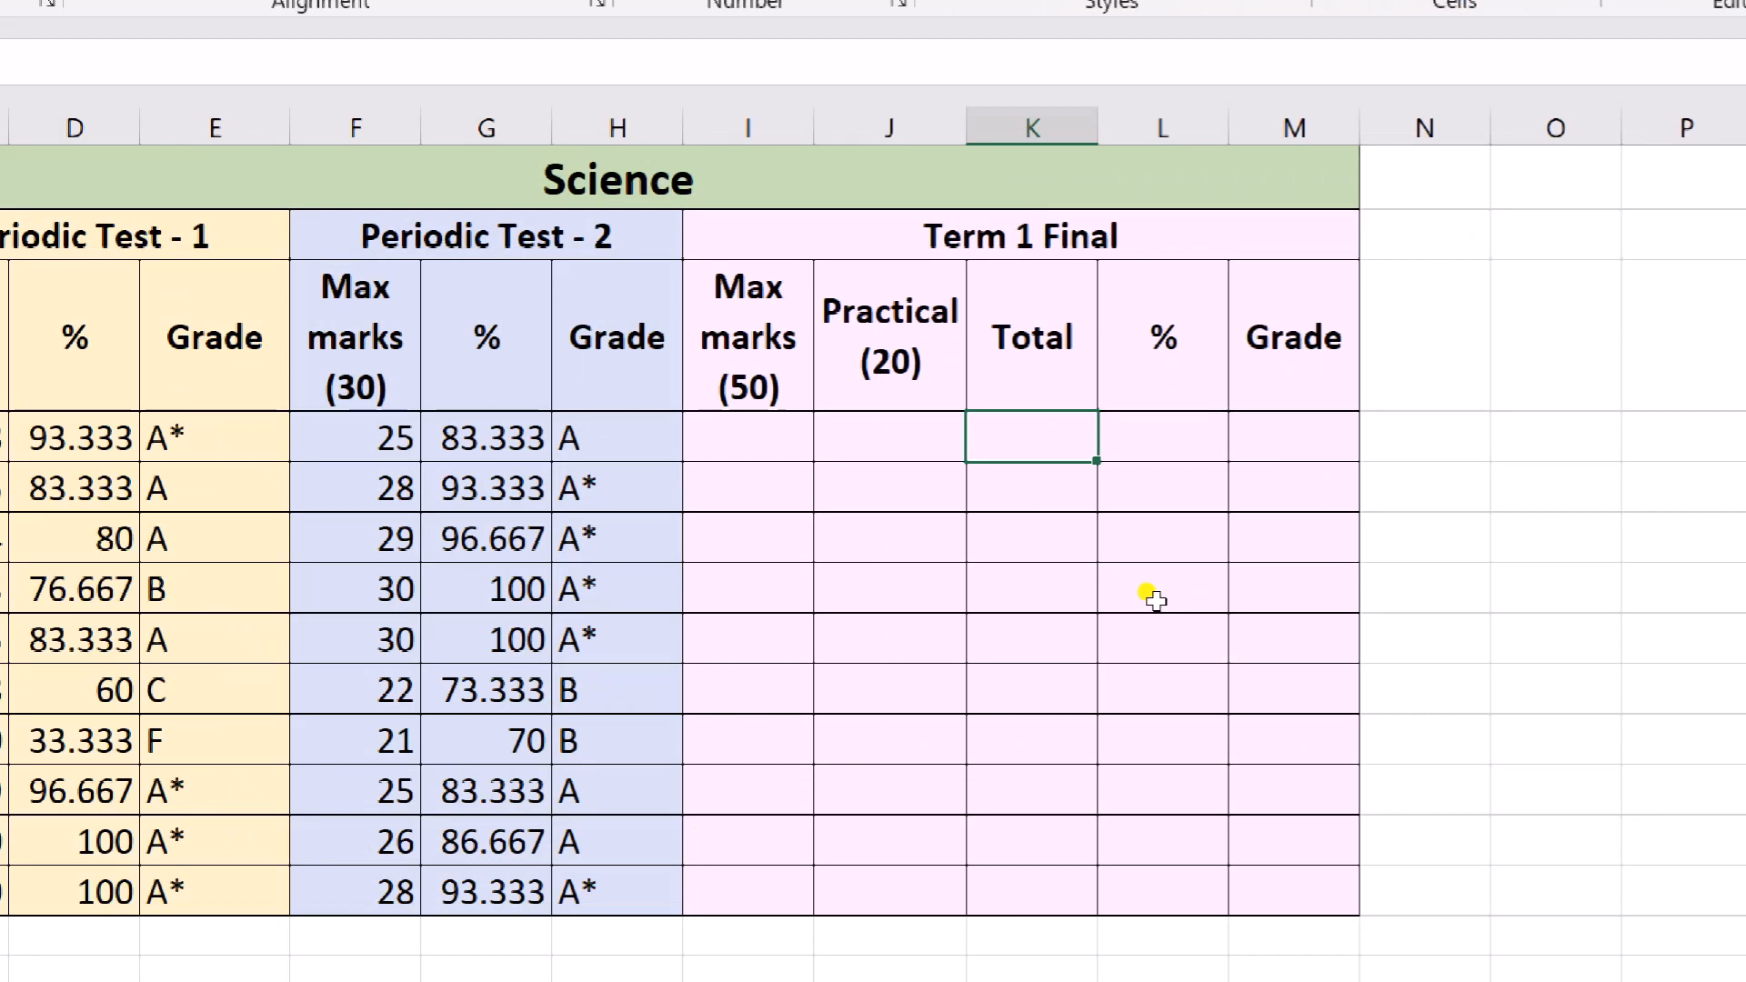
{"action": "type", "text": "=SUM"}
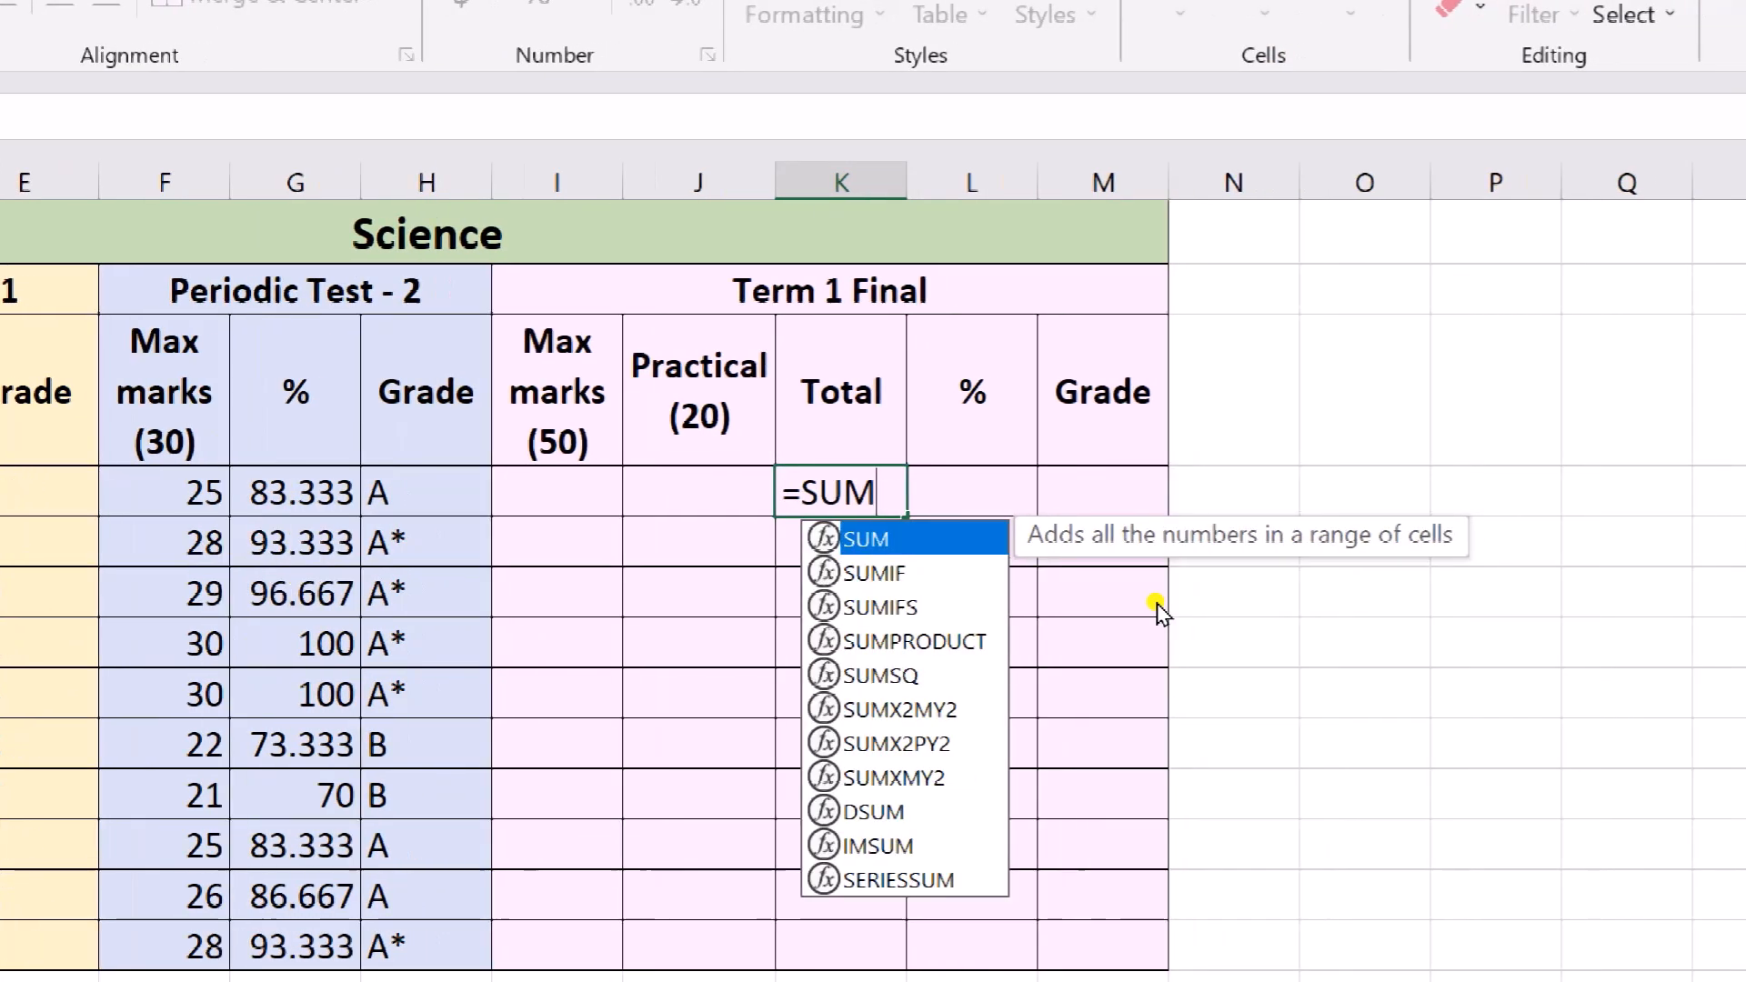
{"action": "type", "text": "("}
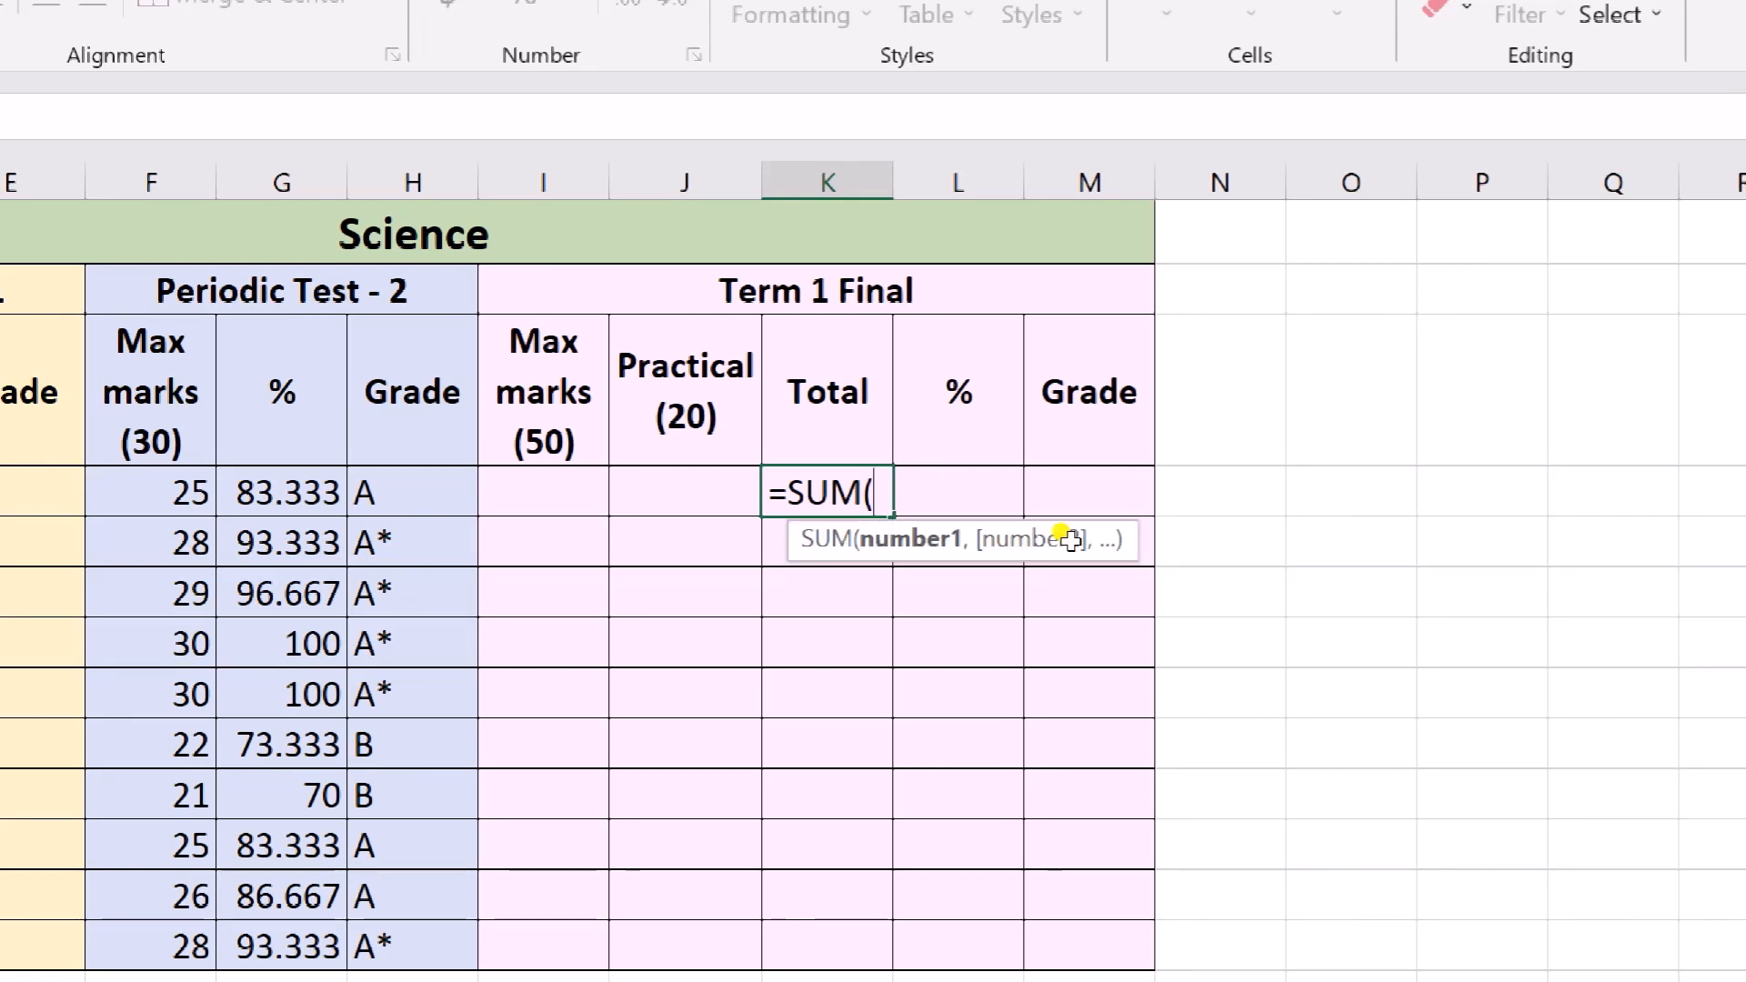
{"action": "key", "text": "Left"}
{"action": "key", "text": "Left"}
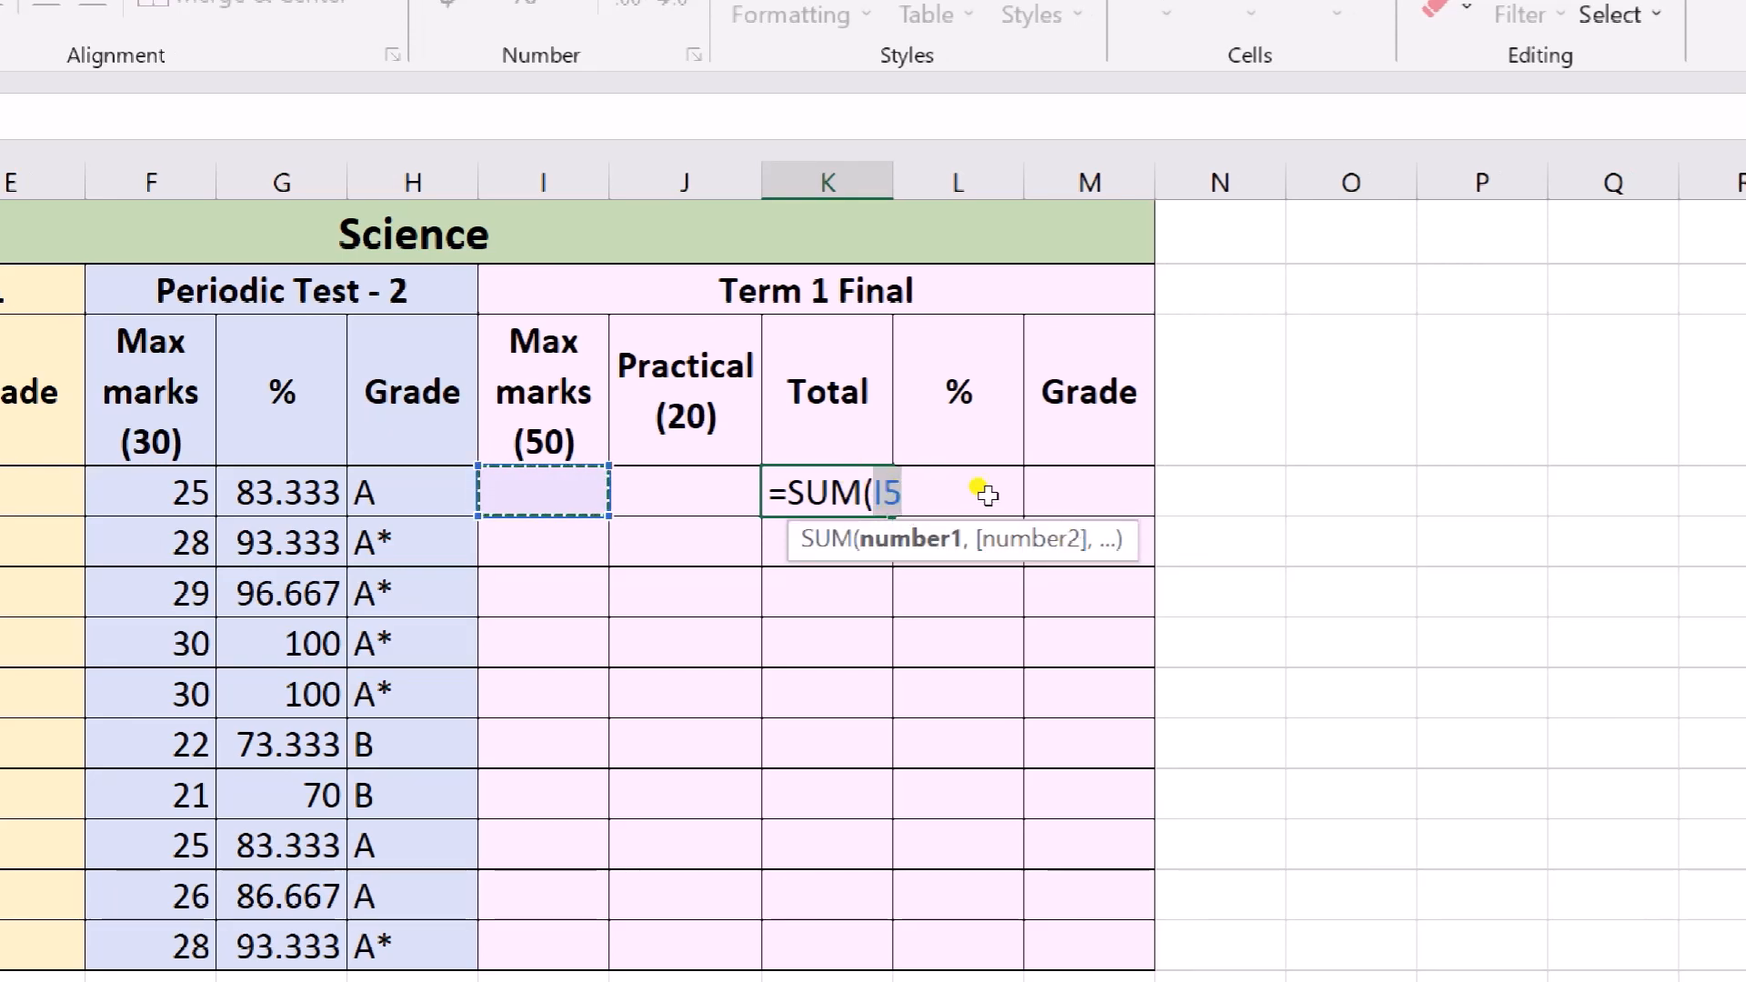
{"action": "type", "text": ","}
{"action": "key", "text": "Left"}
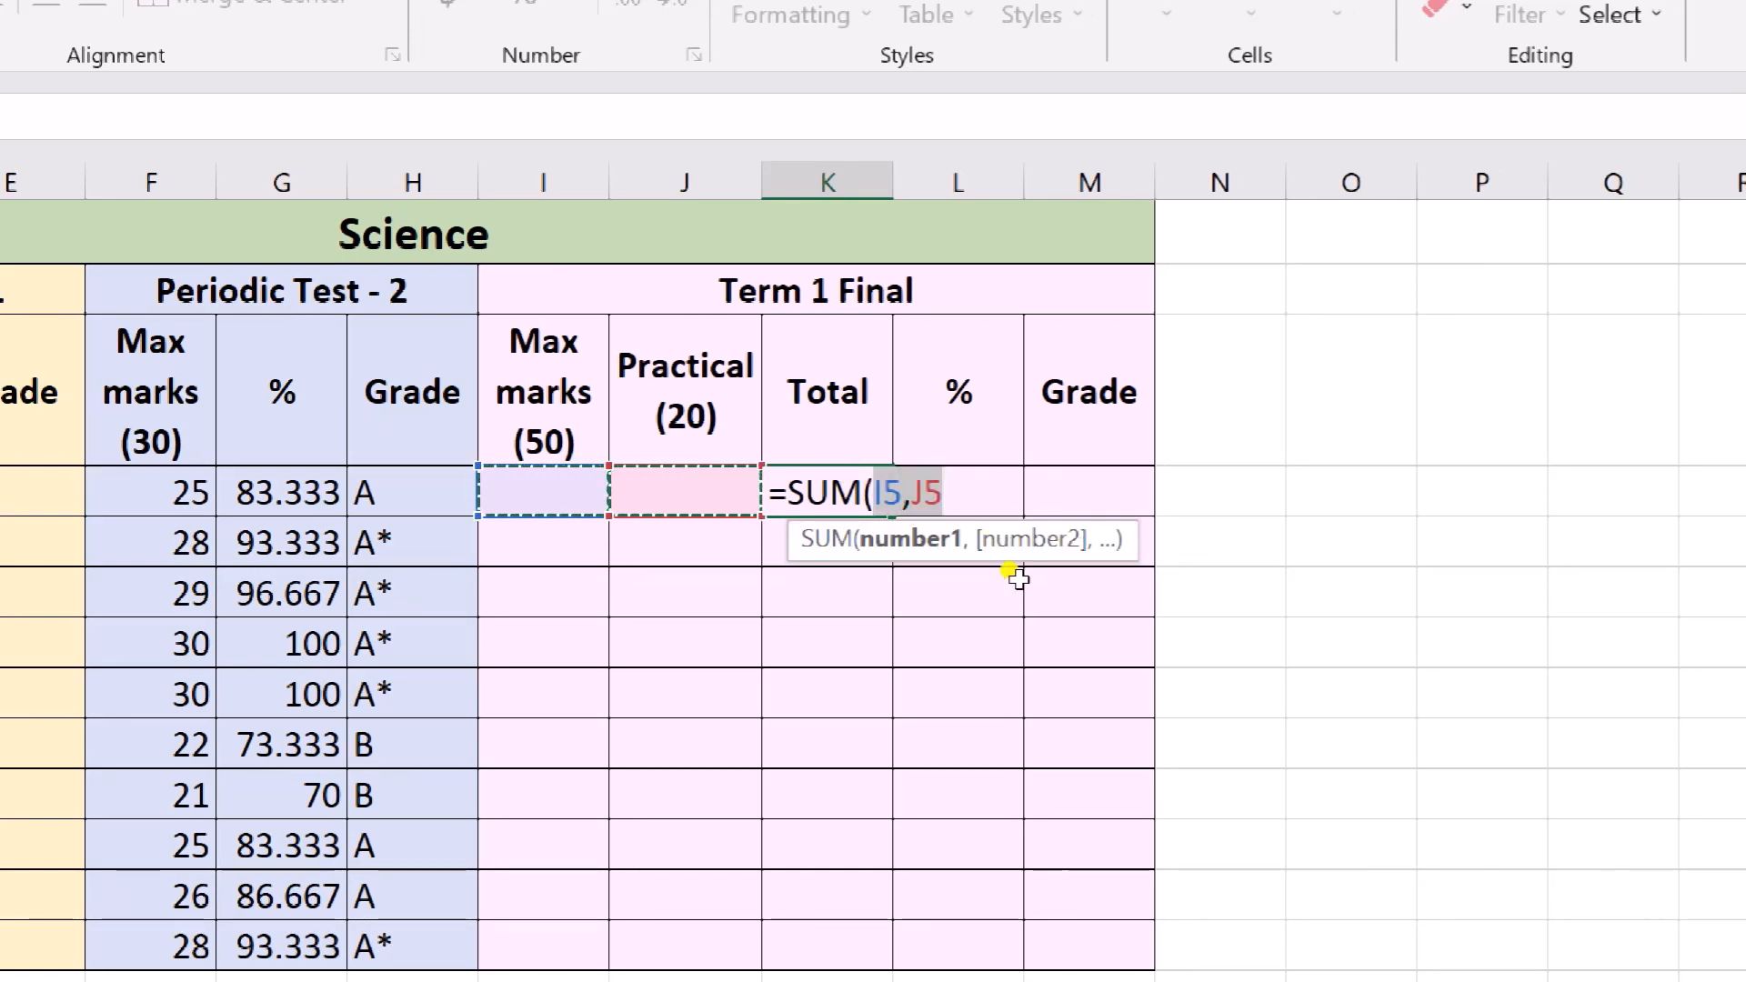
{"action": "type", "text": ")"}
{"action": "key", "text": "Return"}
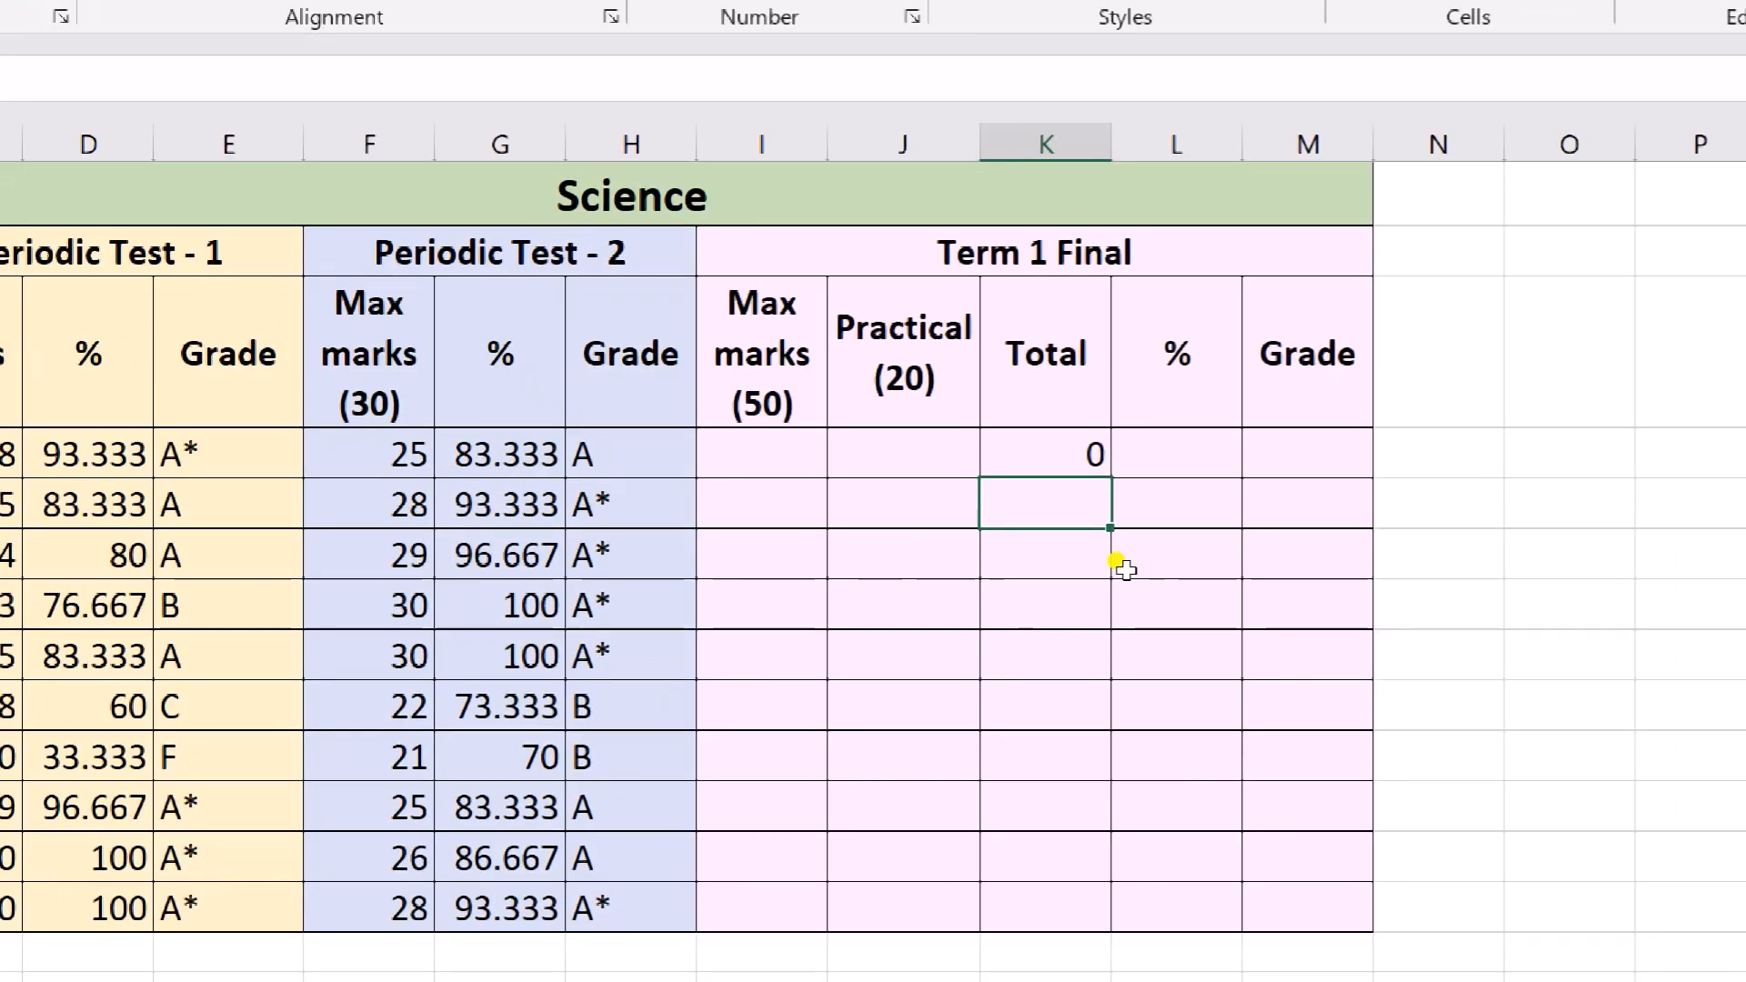
Step: Enter the Term 1 Final total formula =SUM(I6,J6) in K6
{"action": "type", "text": "=SUM("}
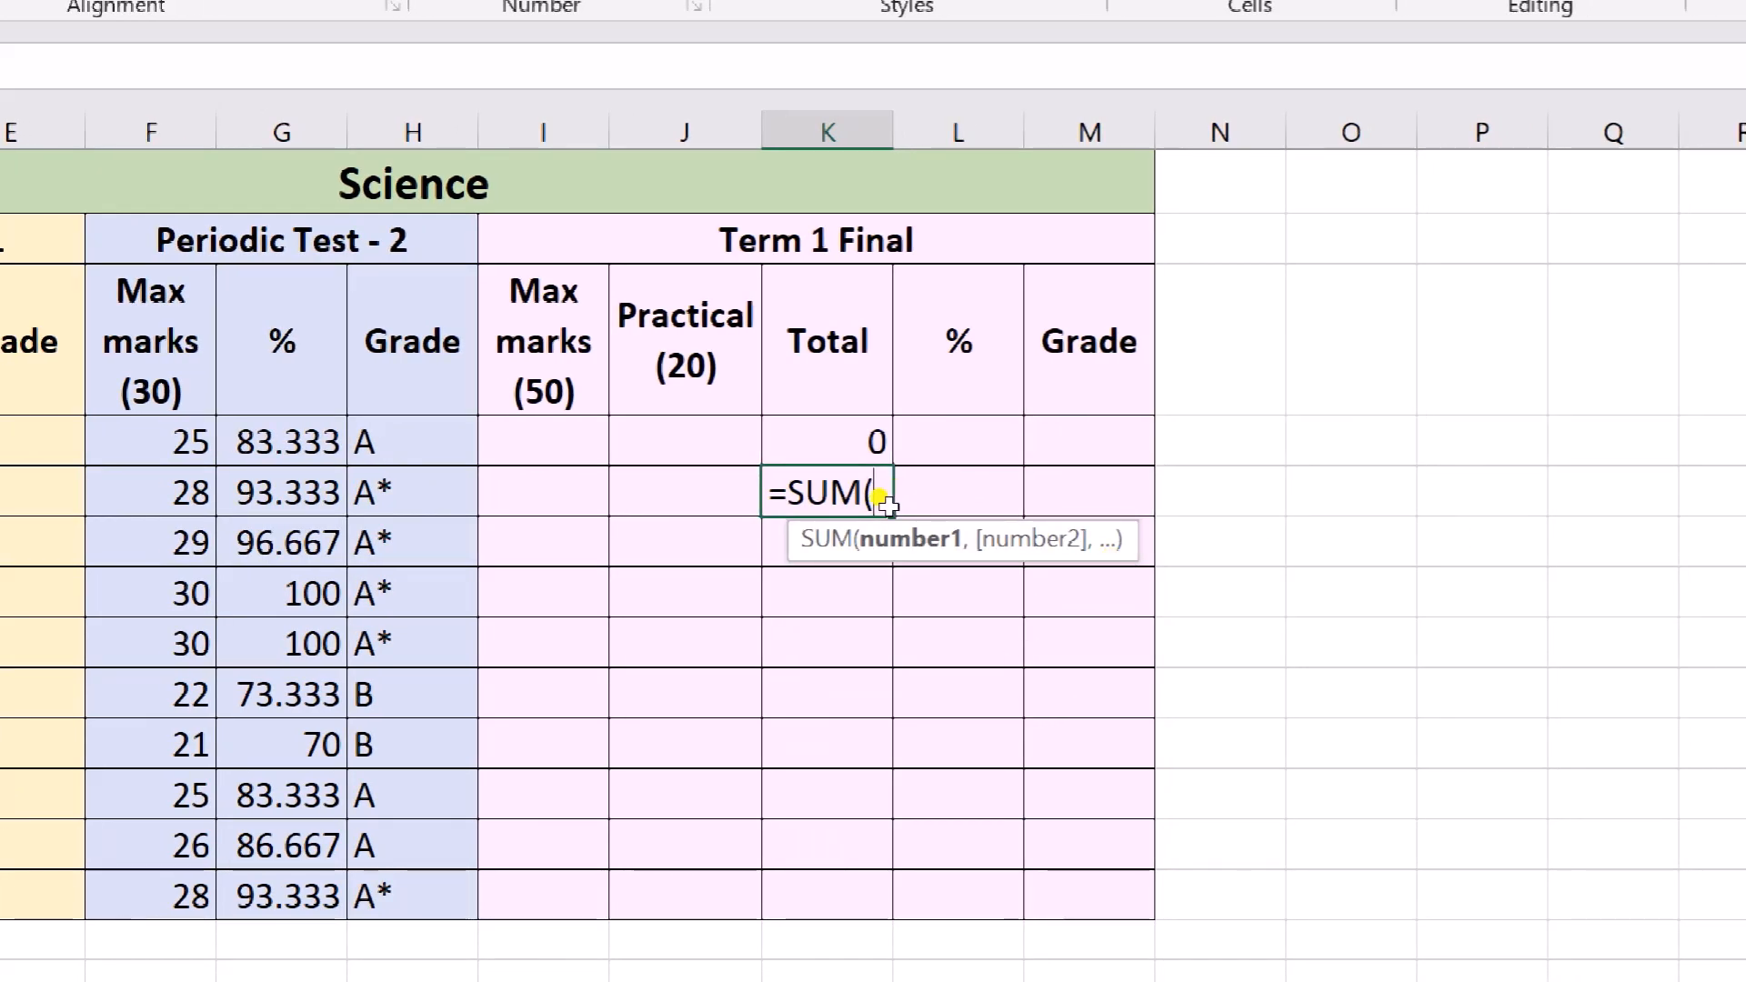
{"action": "key", "text": "Left"}
{"action": "key", "text": "Left"}
{"action": "type", "text": ","}
{"action": "key", "text": "Left"}
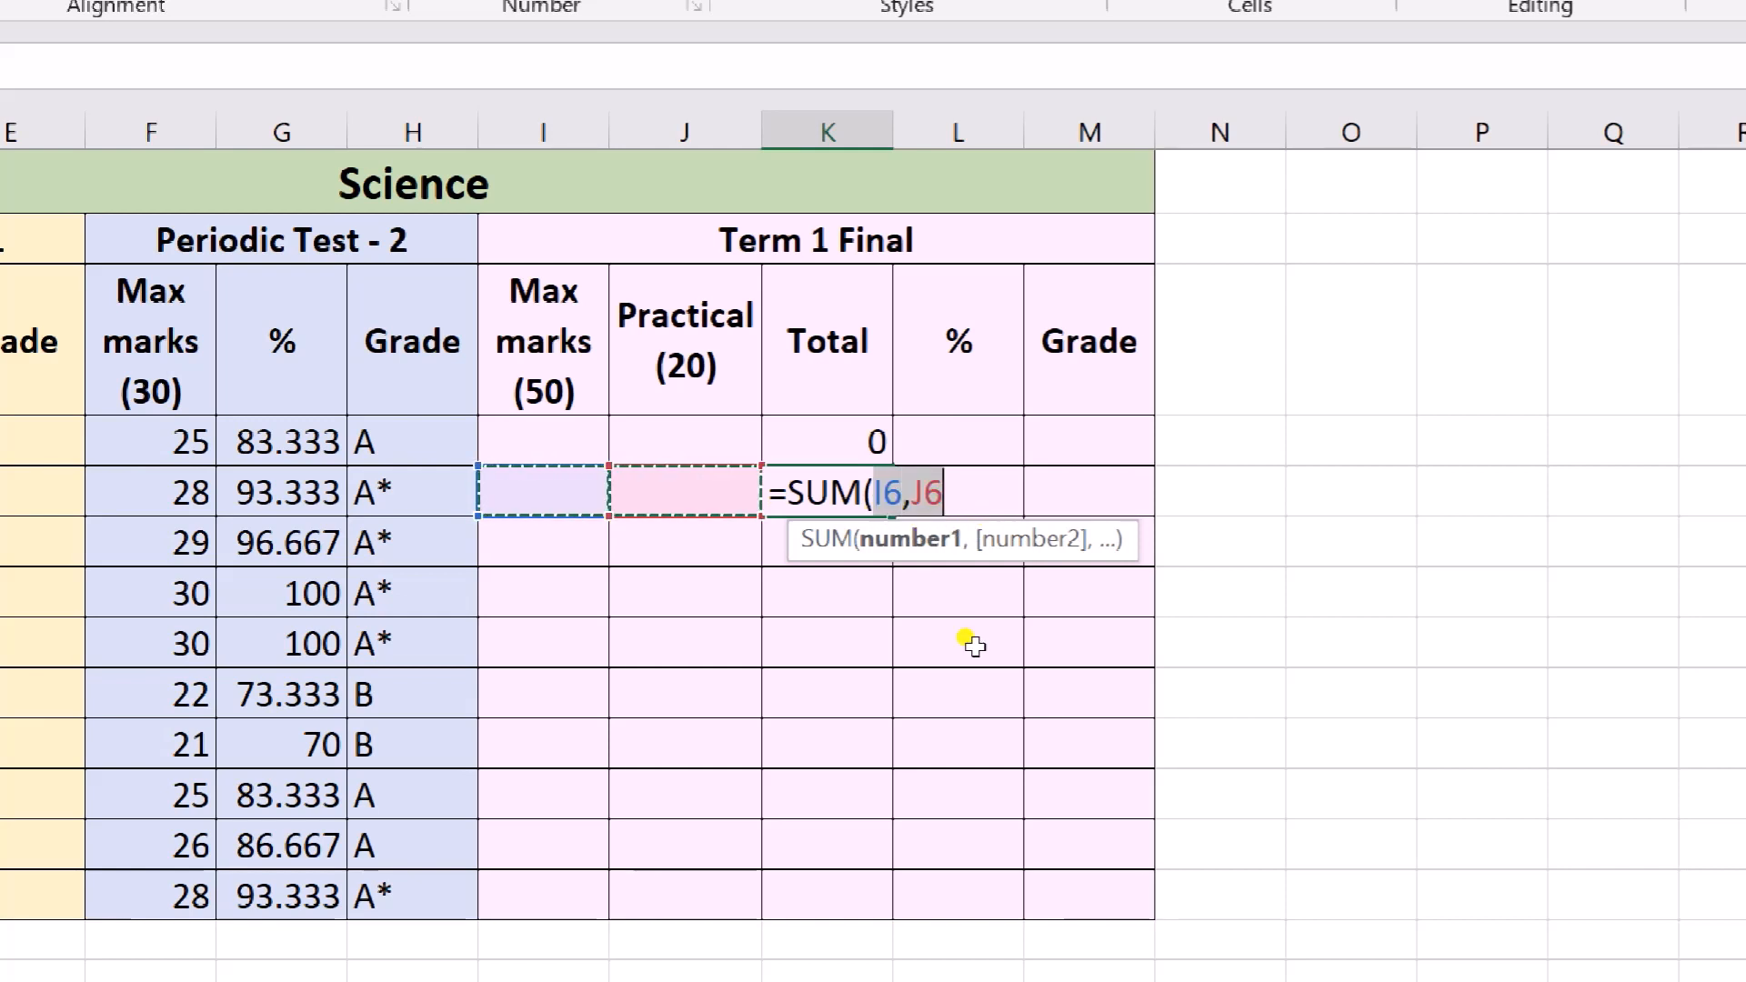
{"action": "type", "text": ")"}
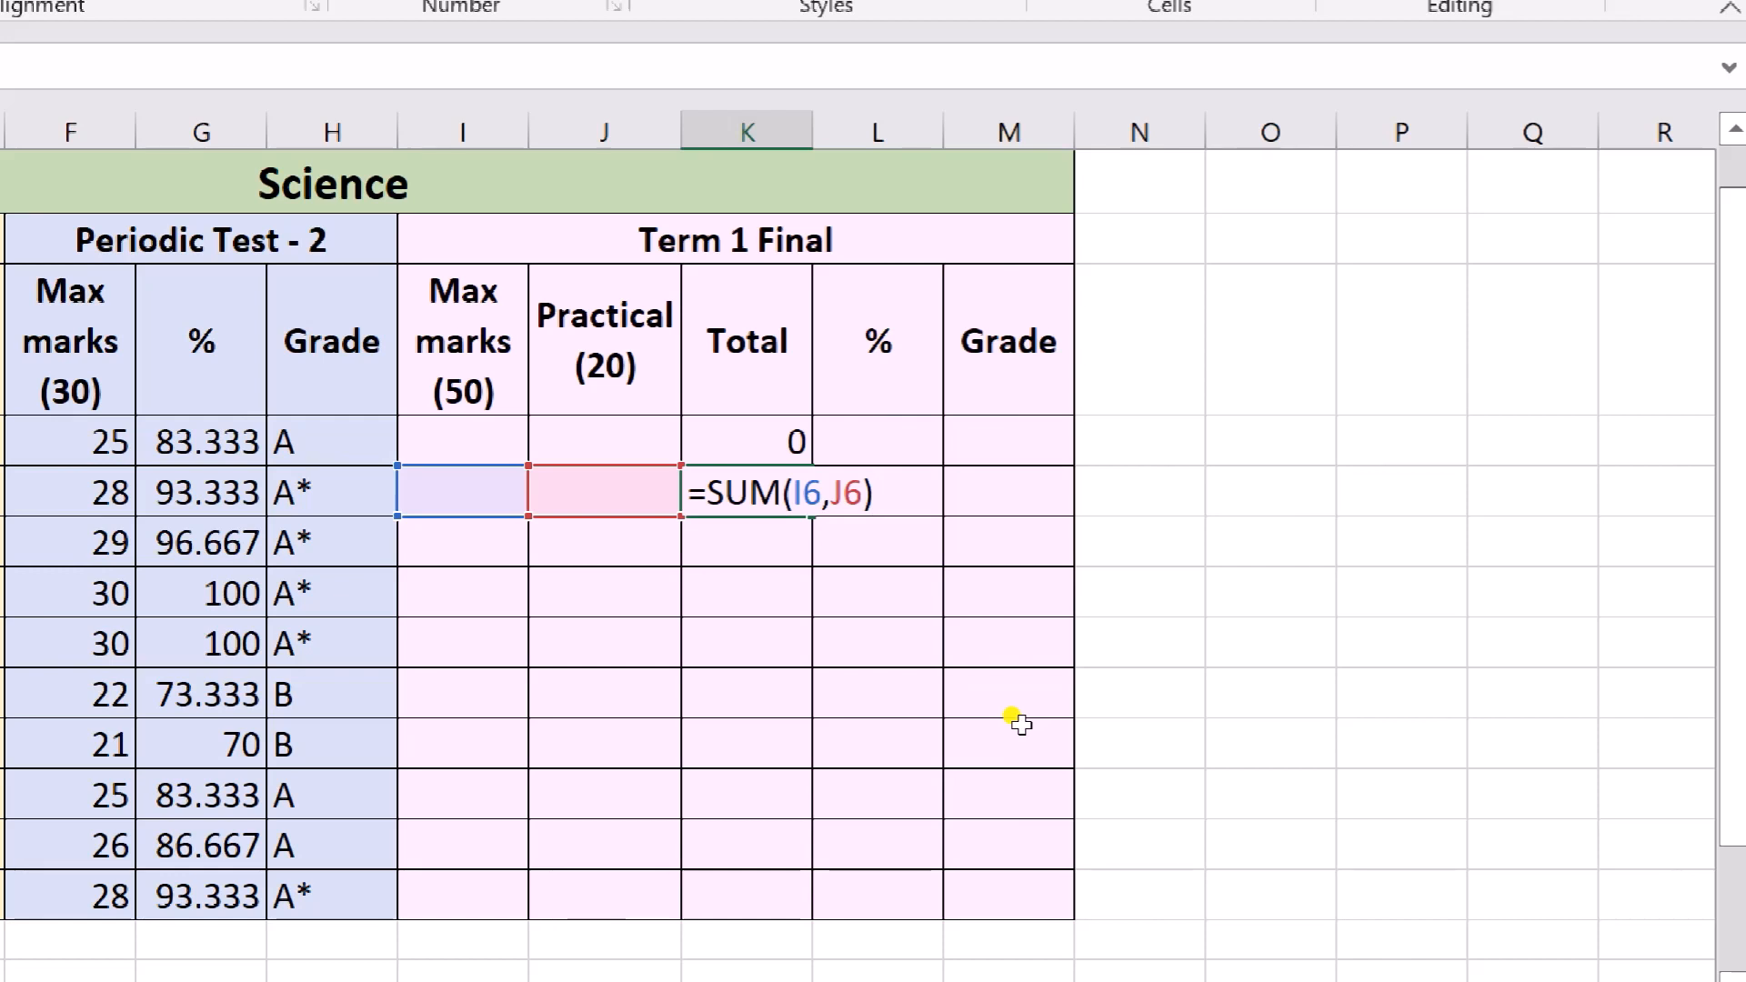
{"action": "key", "text": "Return"}
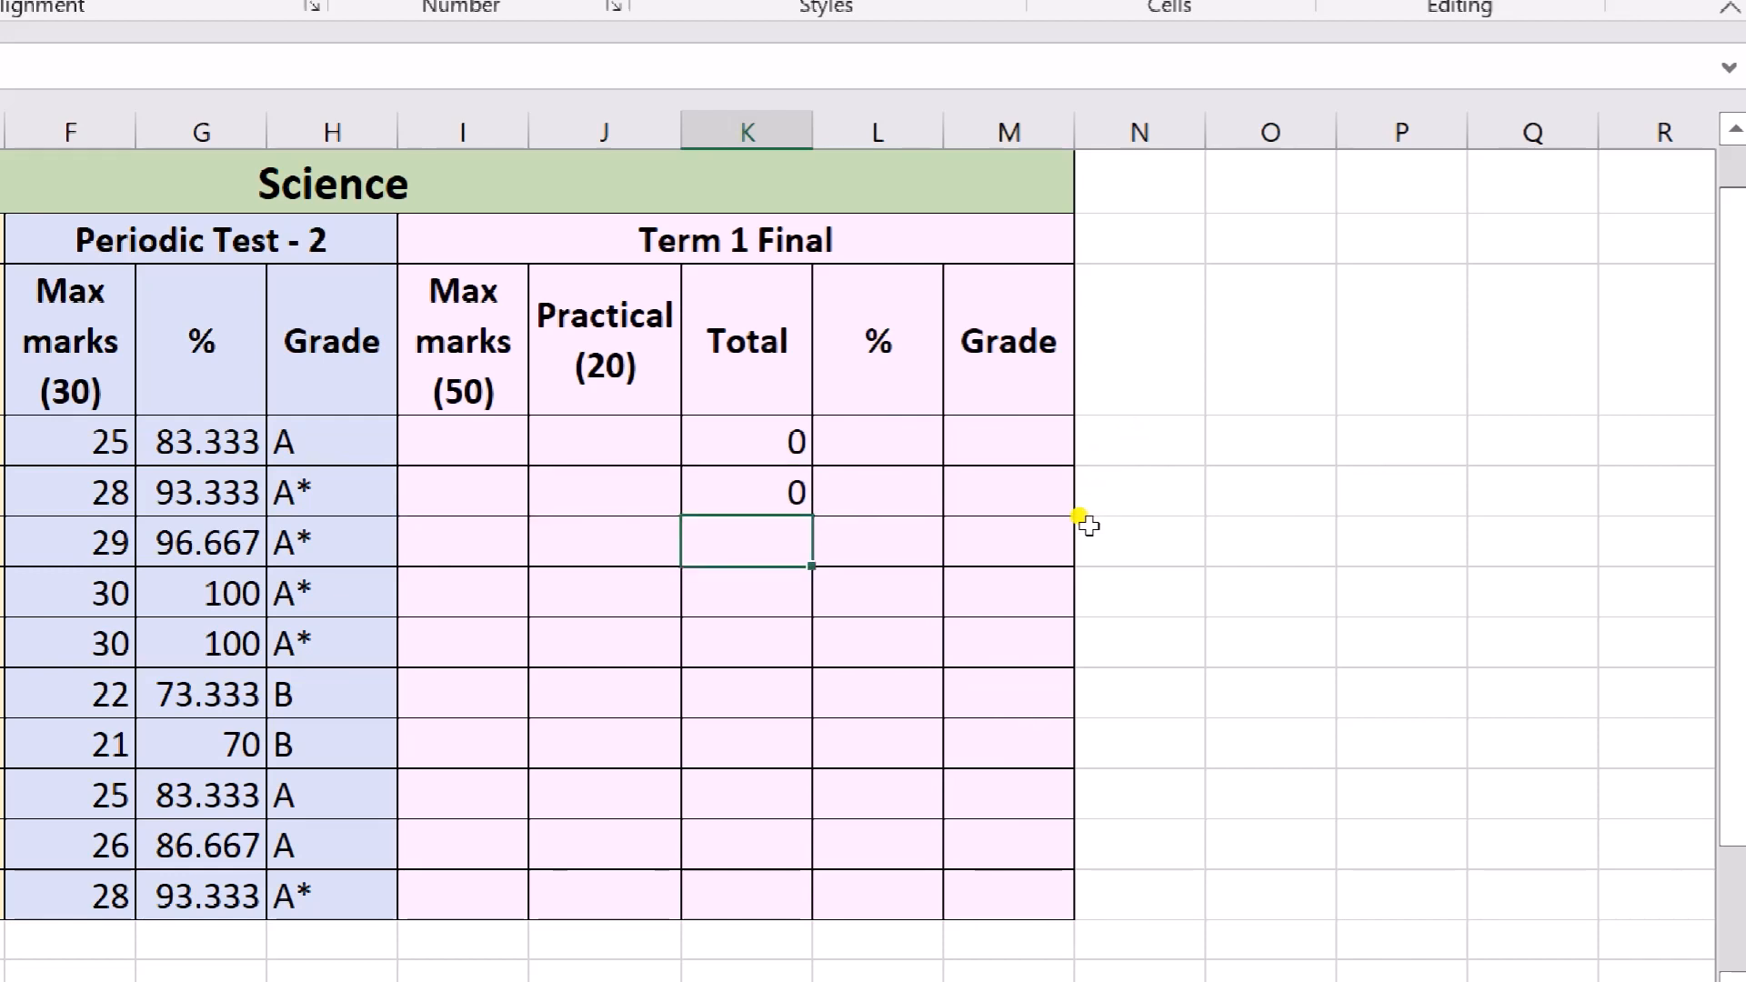
Step: Fill the total formula from K6 down to K14
{"action": "key", "text": "Up"}
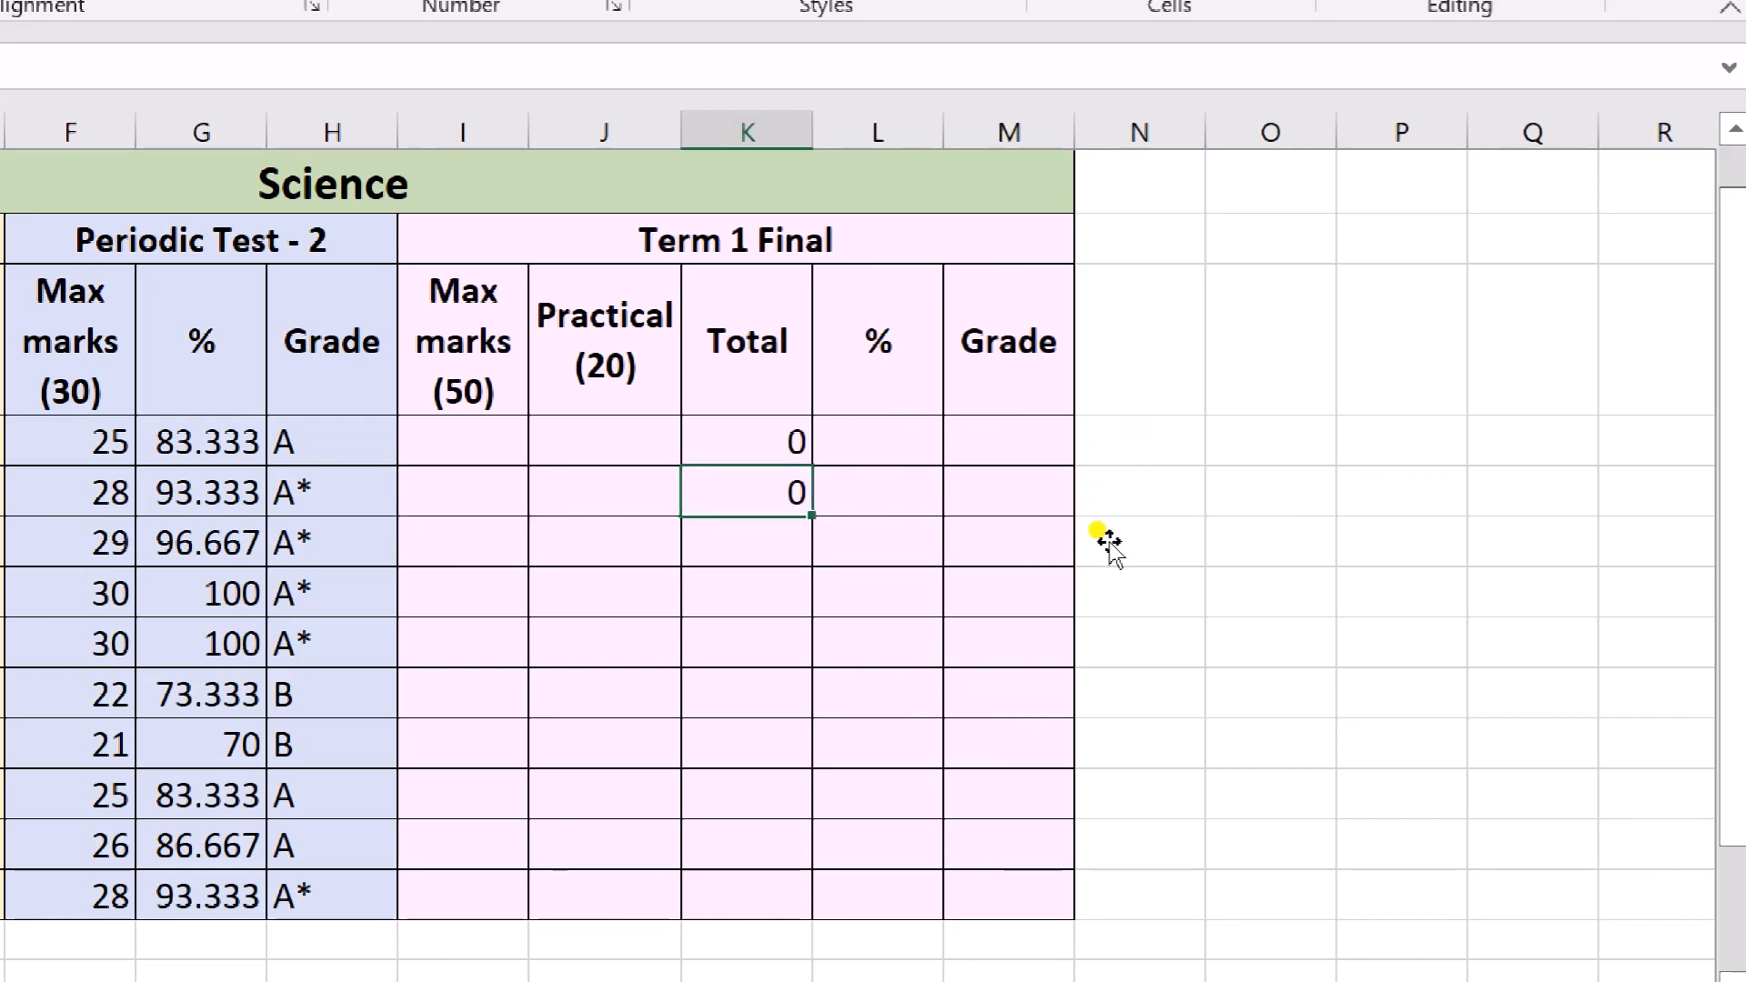
{"action": "left_click_drag", "start_coordinate": [1109, 543], "coordinate": [1148, 708]}
{"action": "left_click", "coordinate": [1191, 681]}
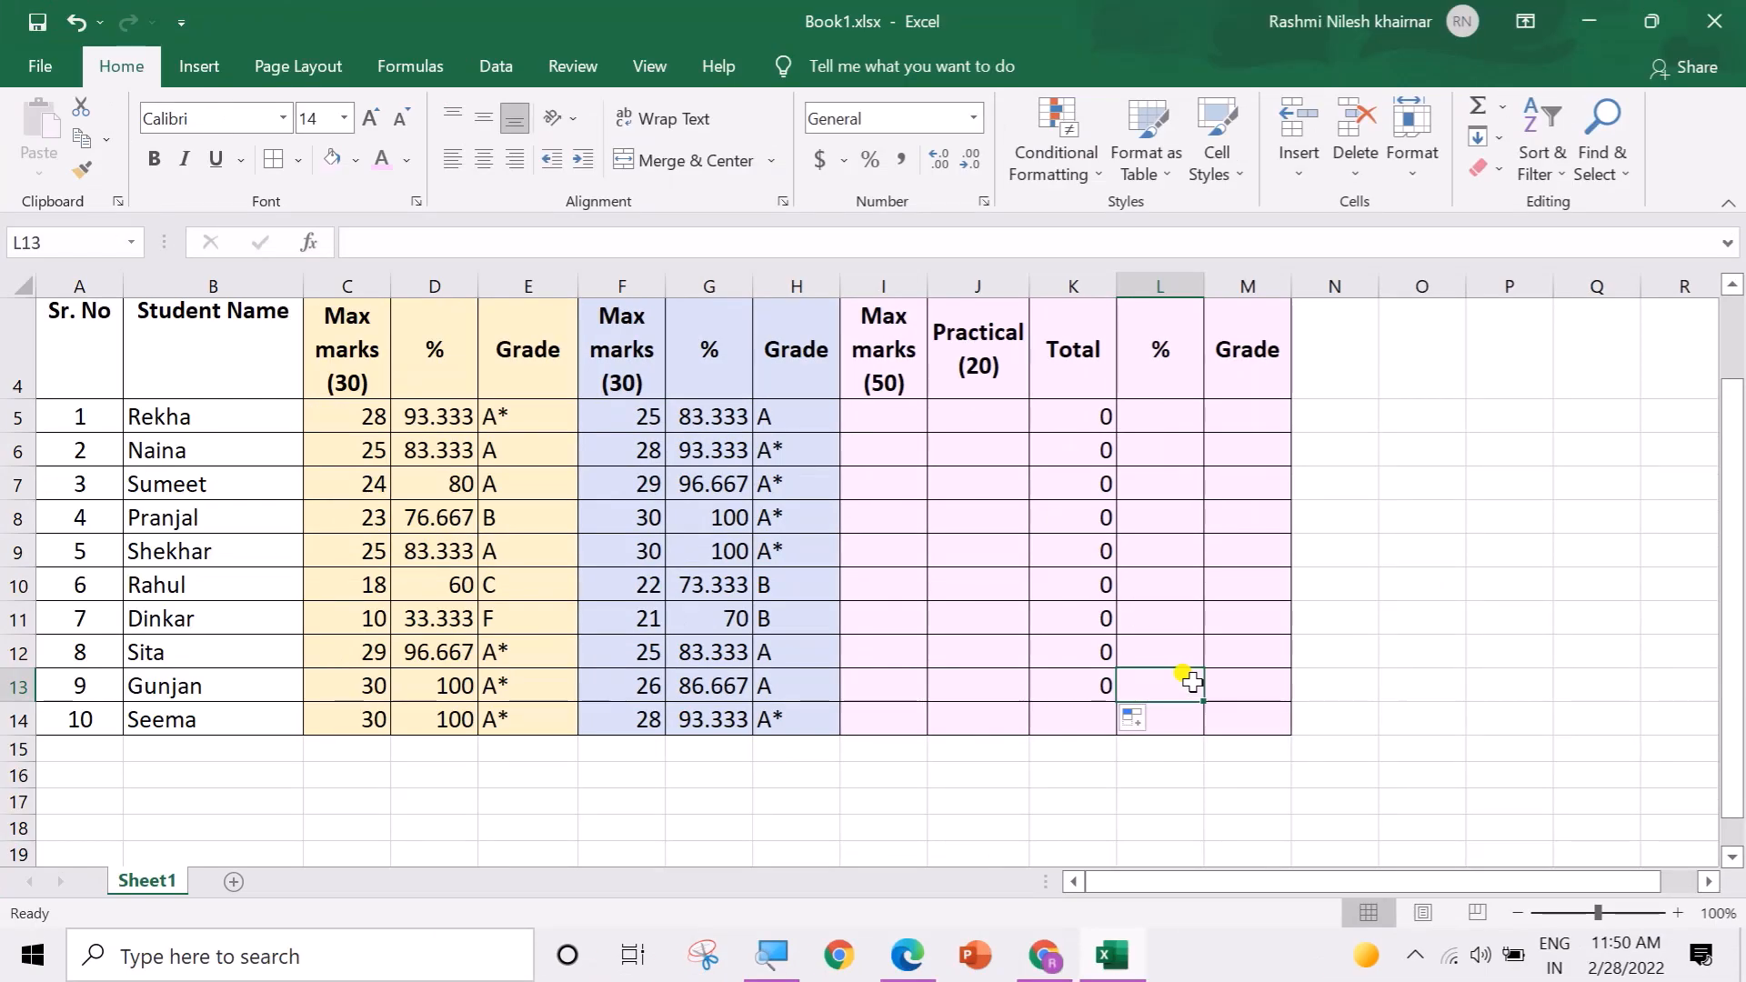
{"action": "left_click", "coordinate": [1106, 685]}
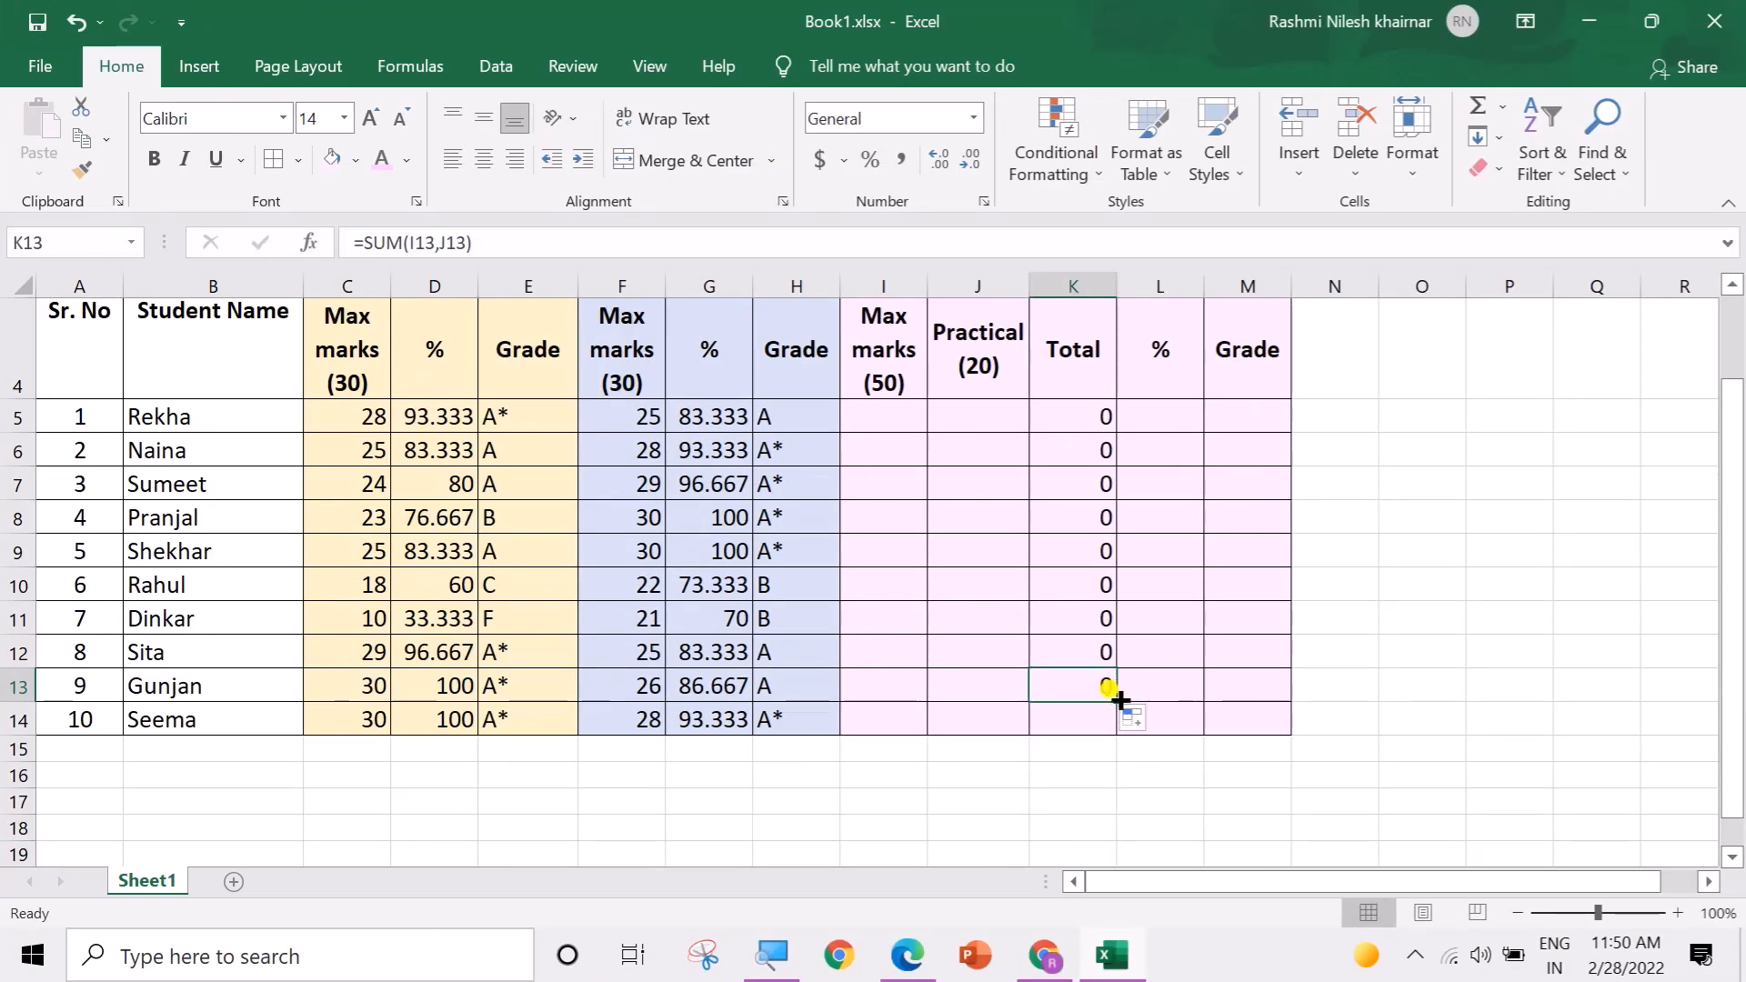
{"action": "left_click_drag", "start_coordinate": [1117, 697], "coordinate": [1111, 719]}
{"action": "left_click", "coordinate": [1201, 663]}
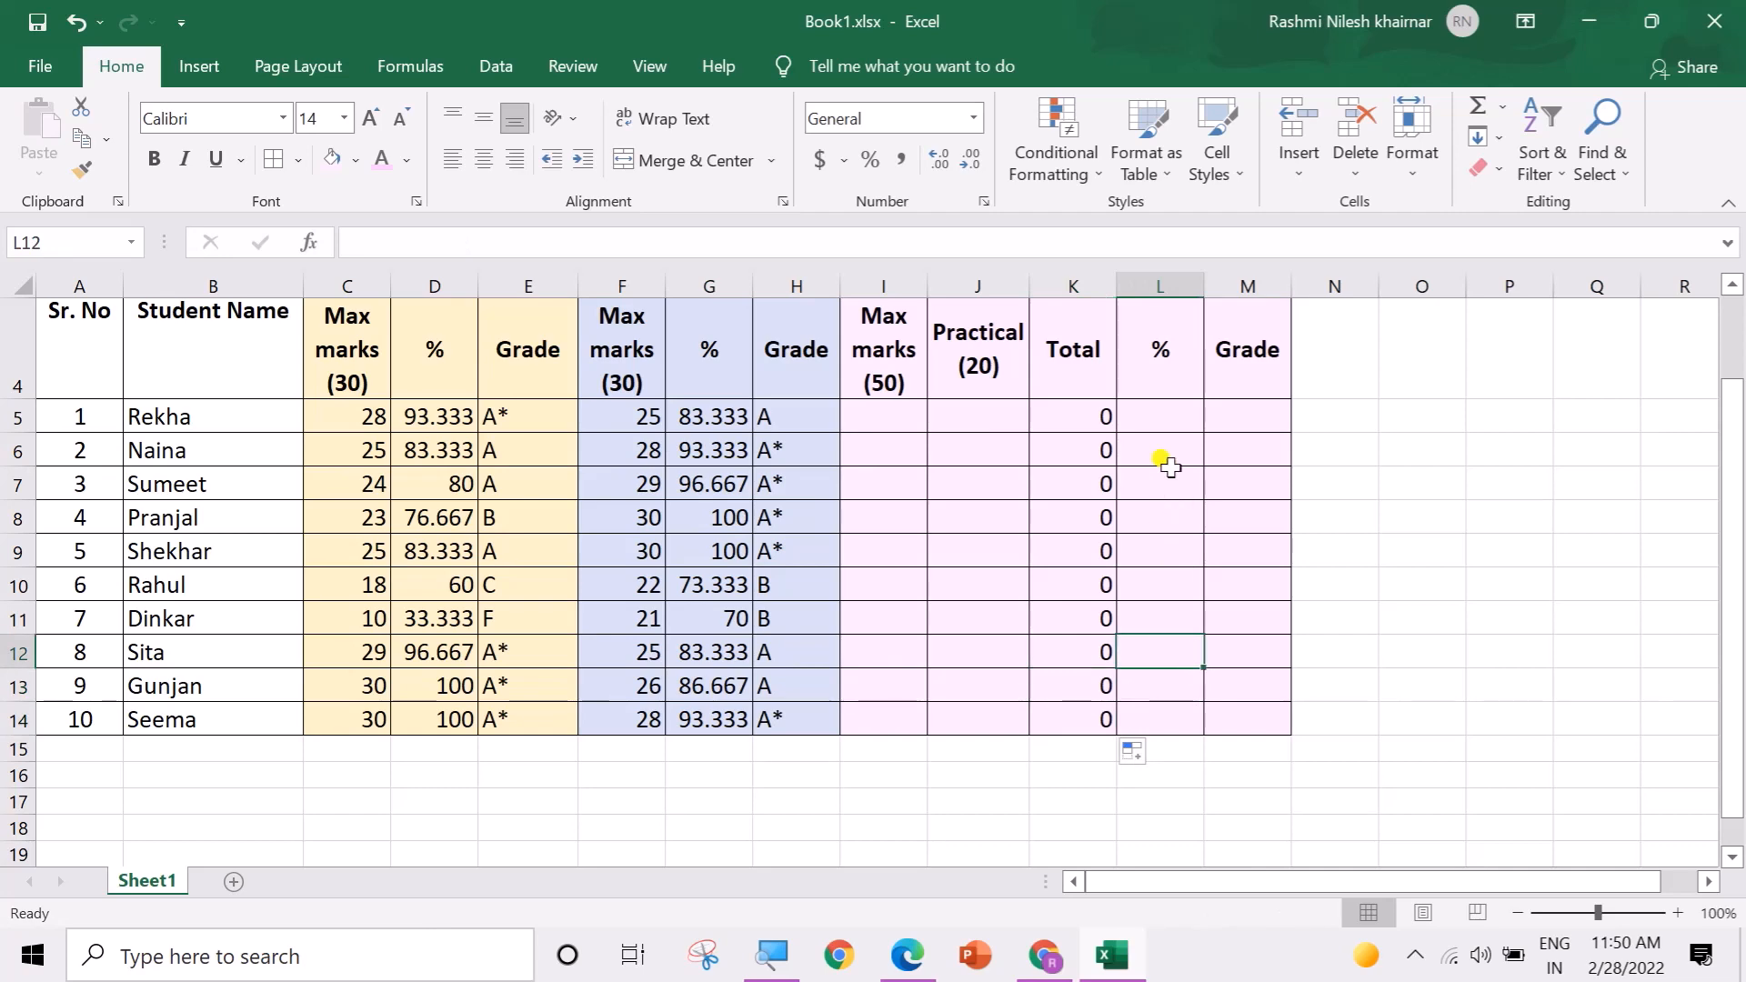
Step: Enter the Term 1 Final percentage formula =100*(I5+J5)/70 in L5
{"action": "left_click", "coordinate": [1161, 421]}
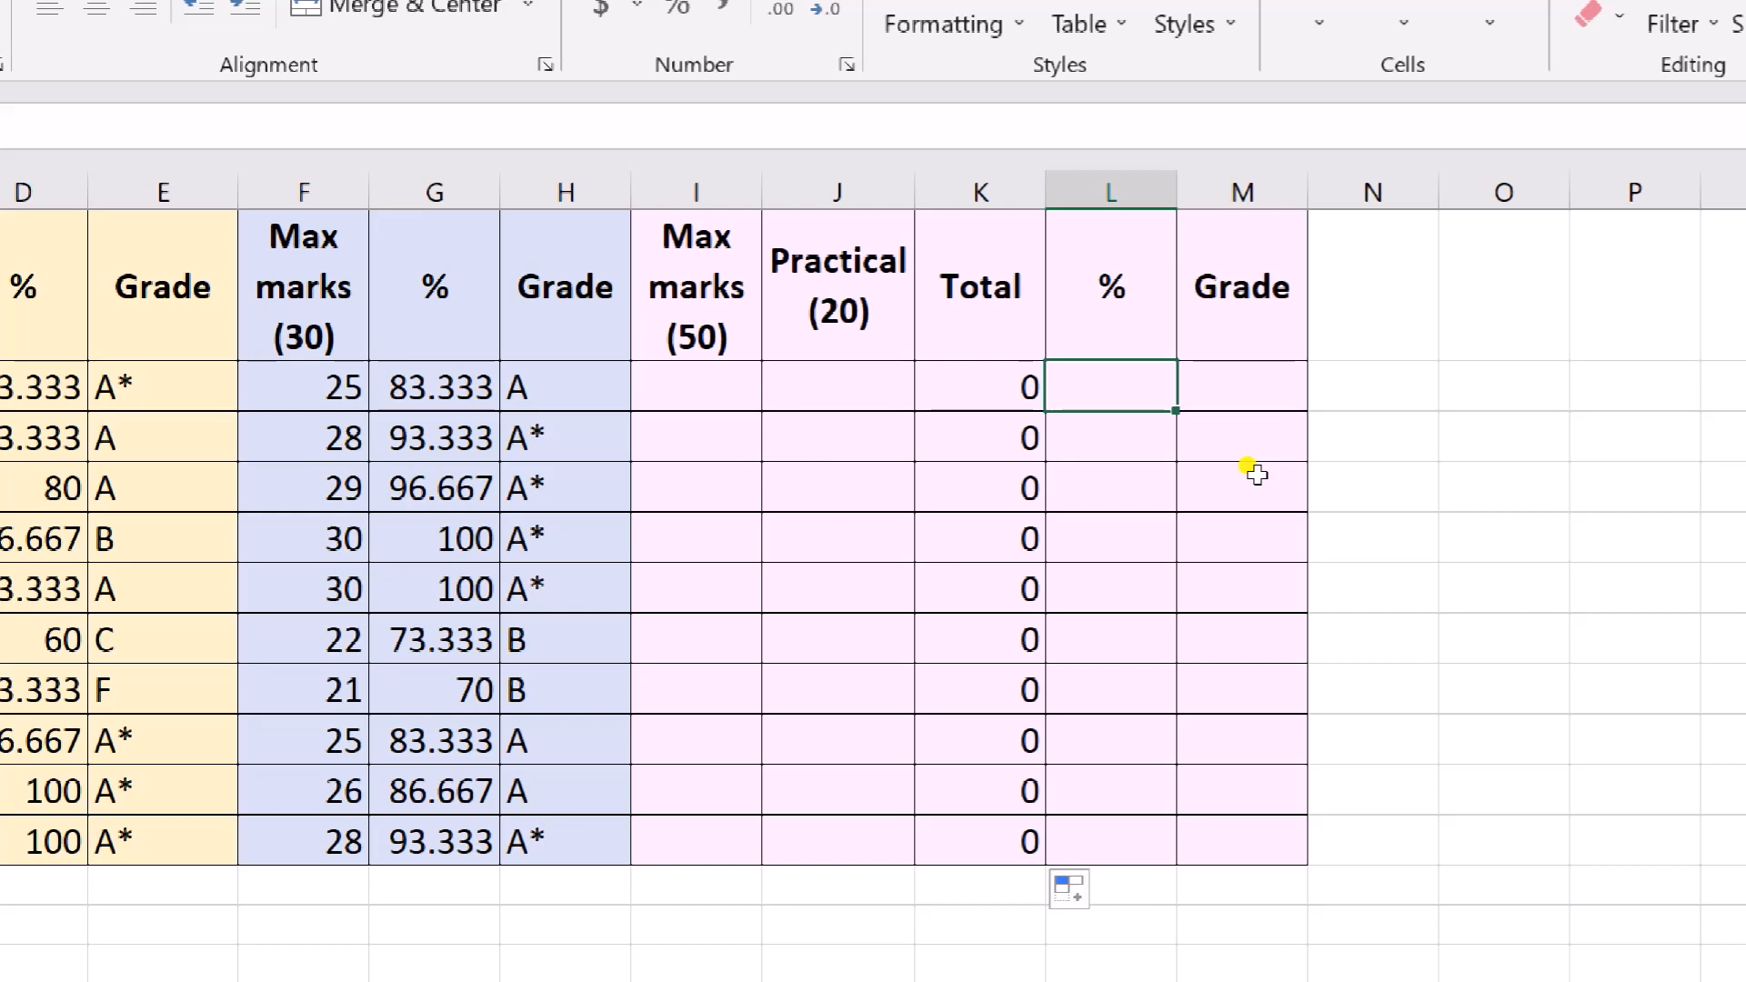
{"action": "type", "text": "=S"}
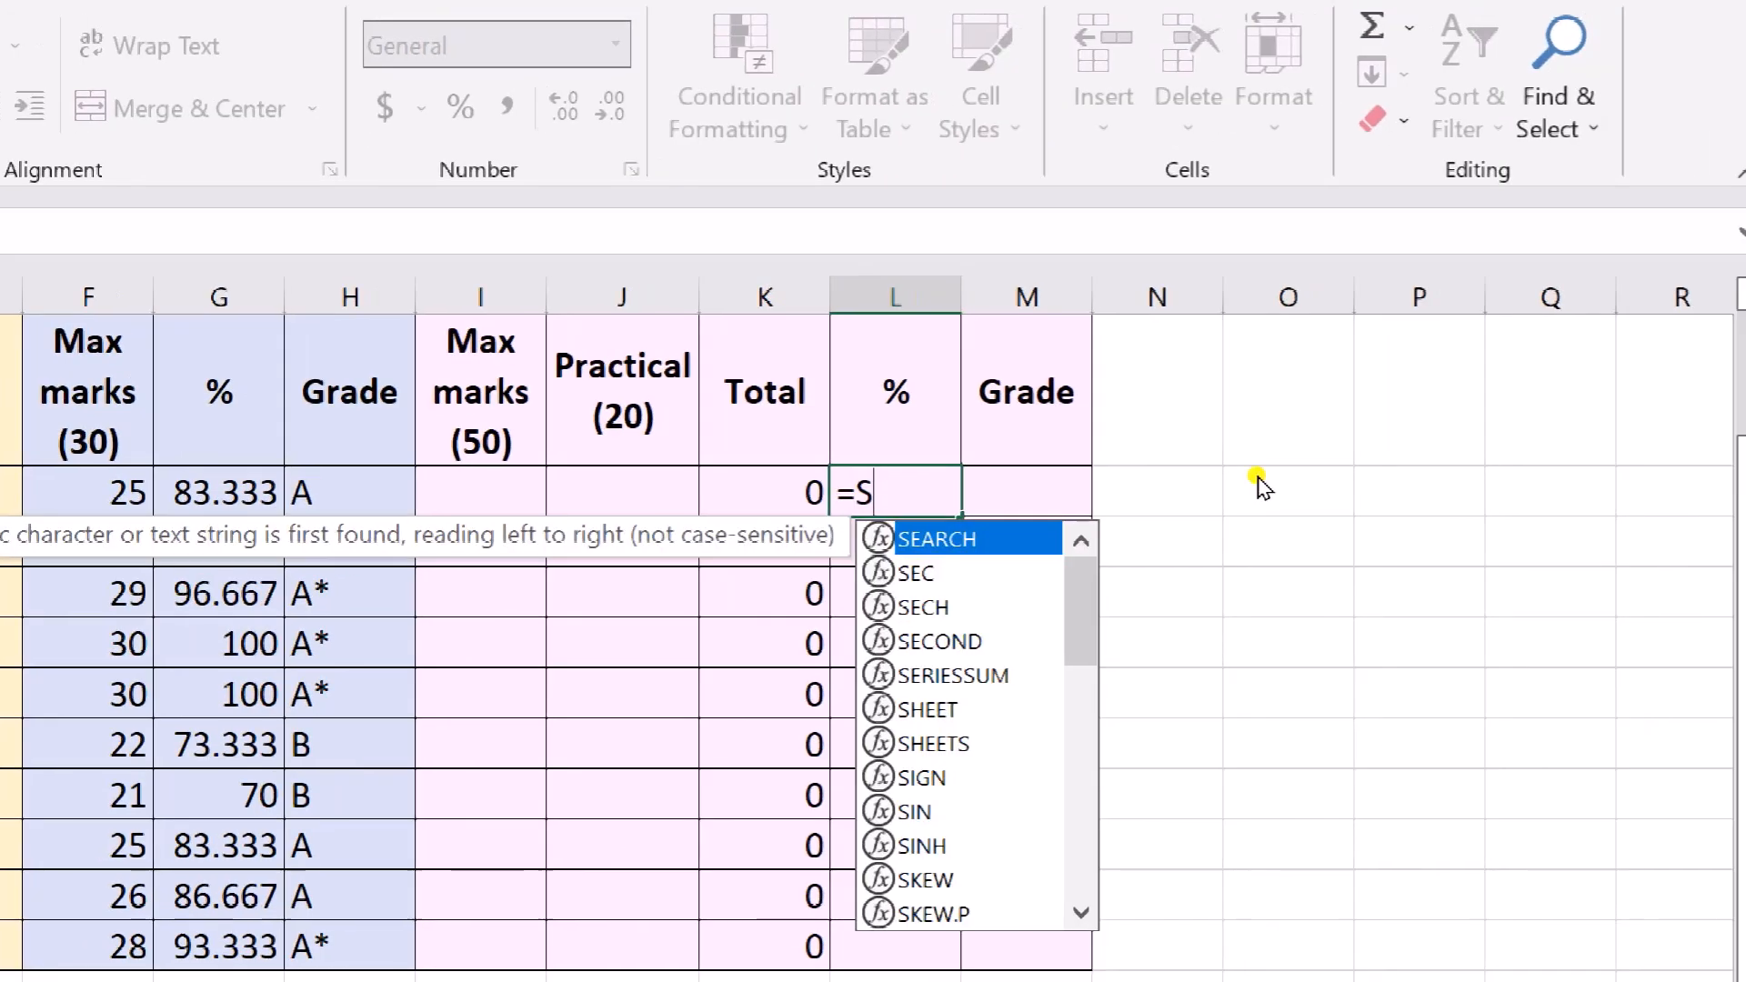
{"action": "key", "text": "BackSpace"}
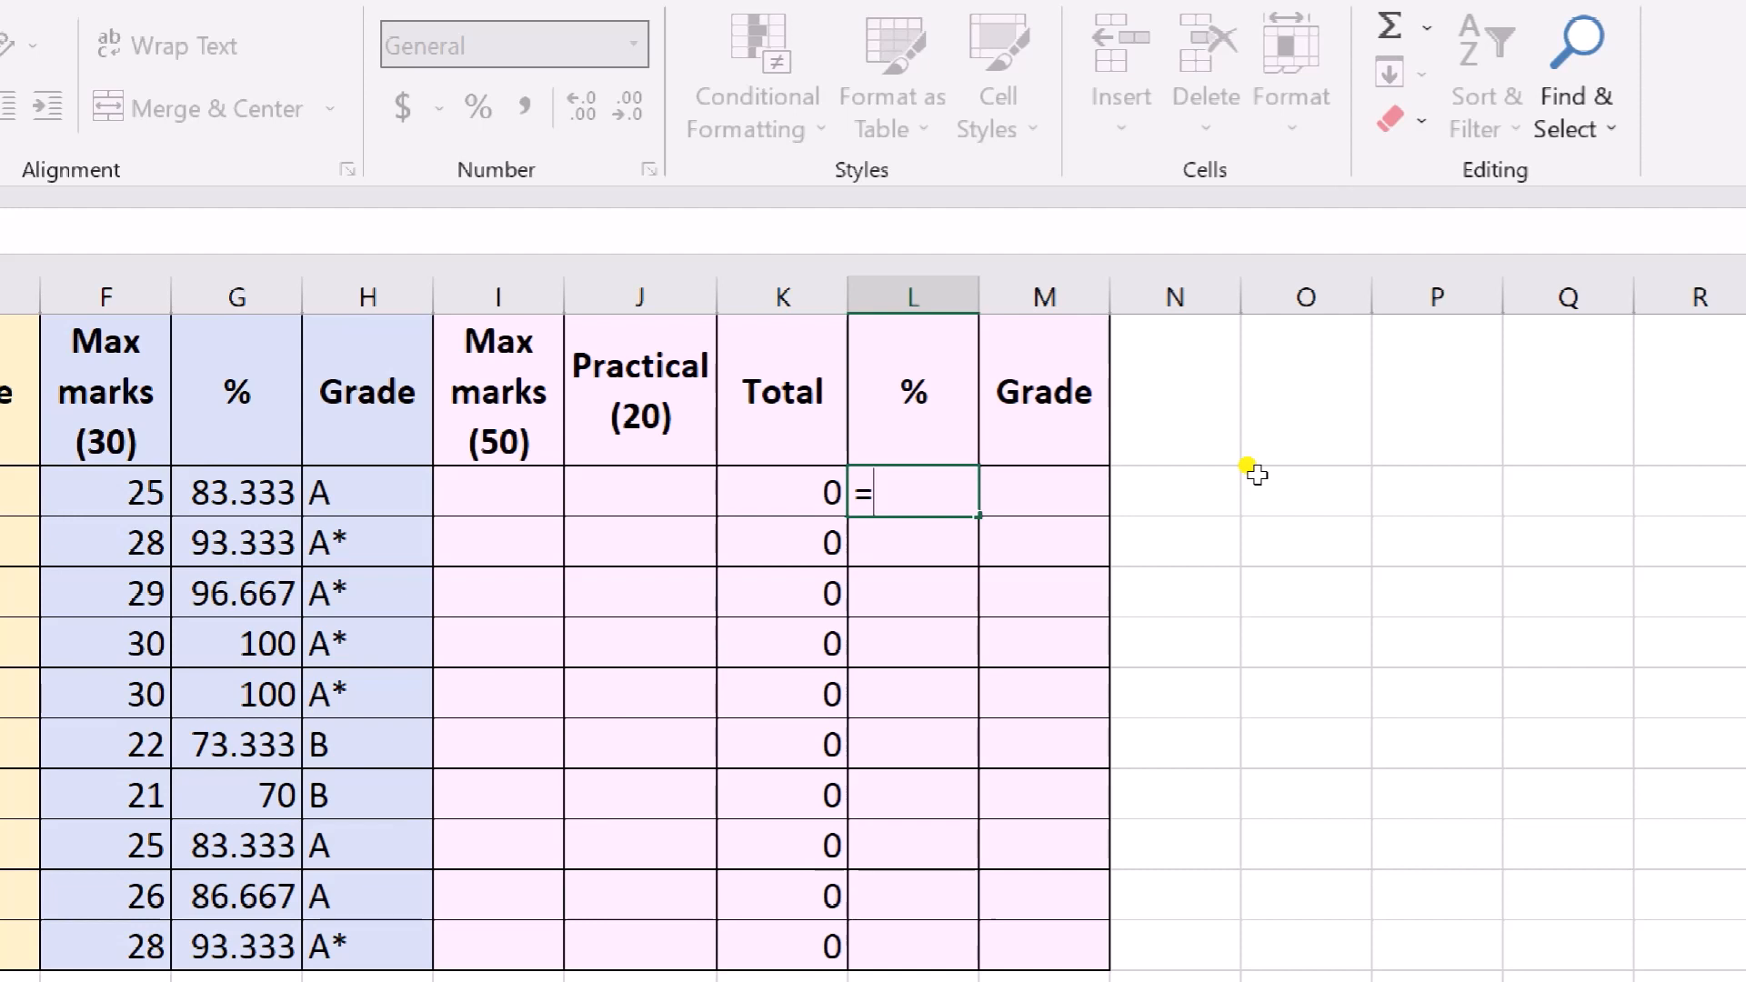
{"action": "type", "text": "100"}
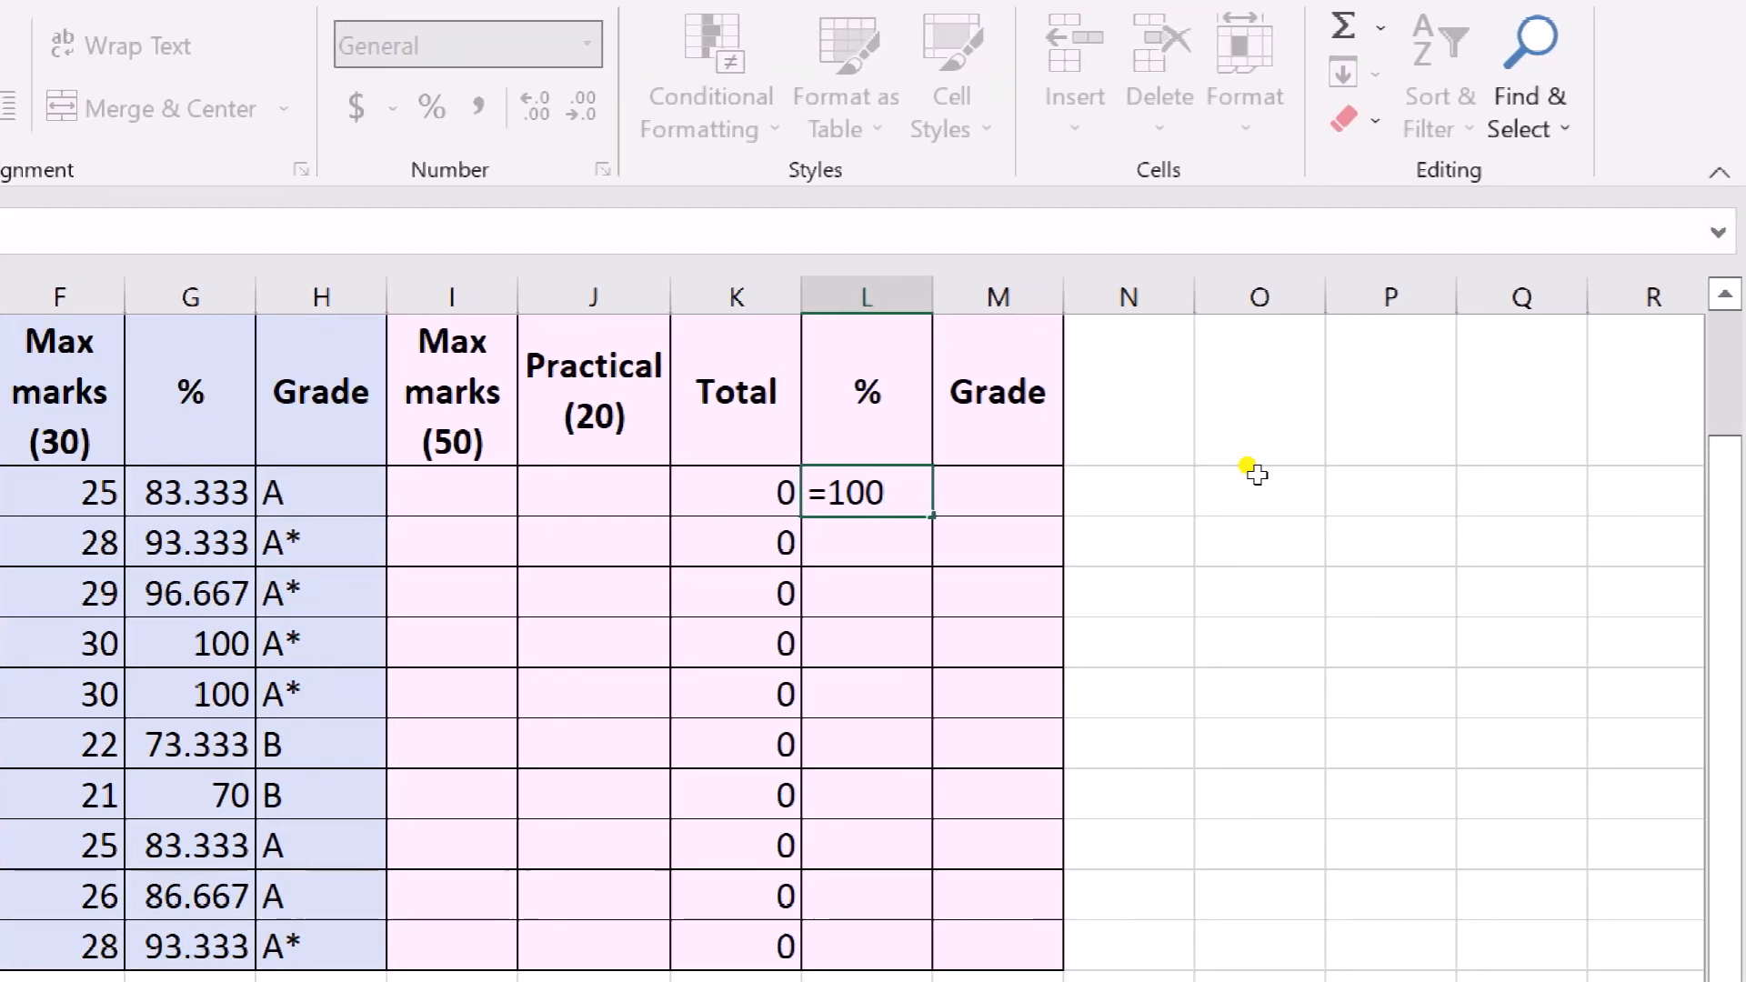
{"action": "type", "text": "*"}
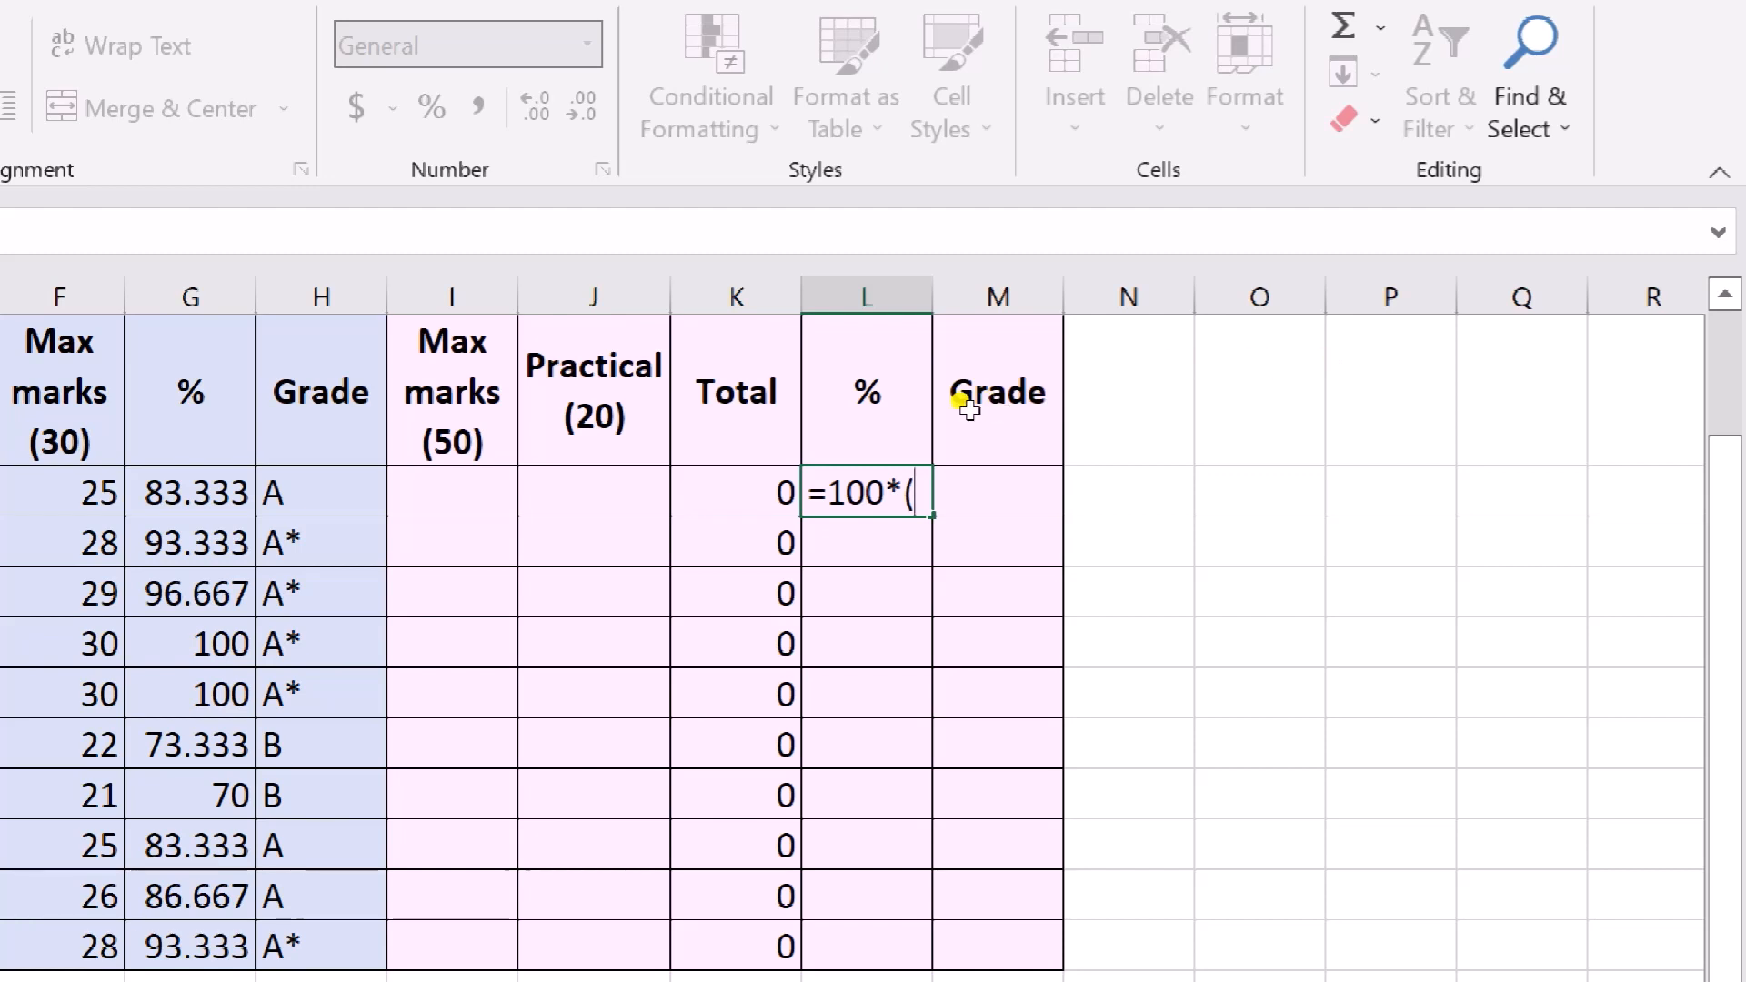
{"action": "key", "text": "Left"}
{"action": "key", "text": "Left"}
{"action": "key", "text": "Left"}
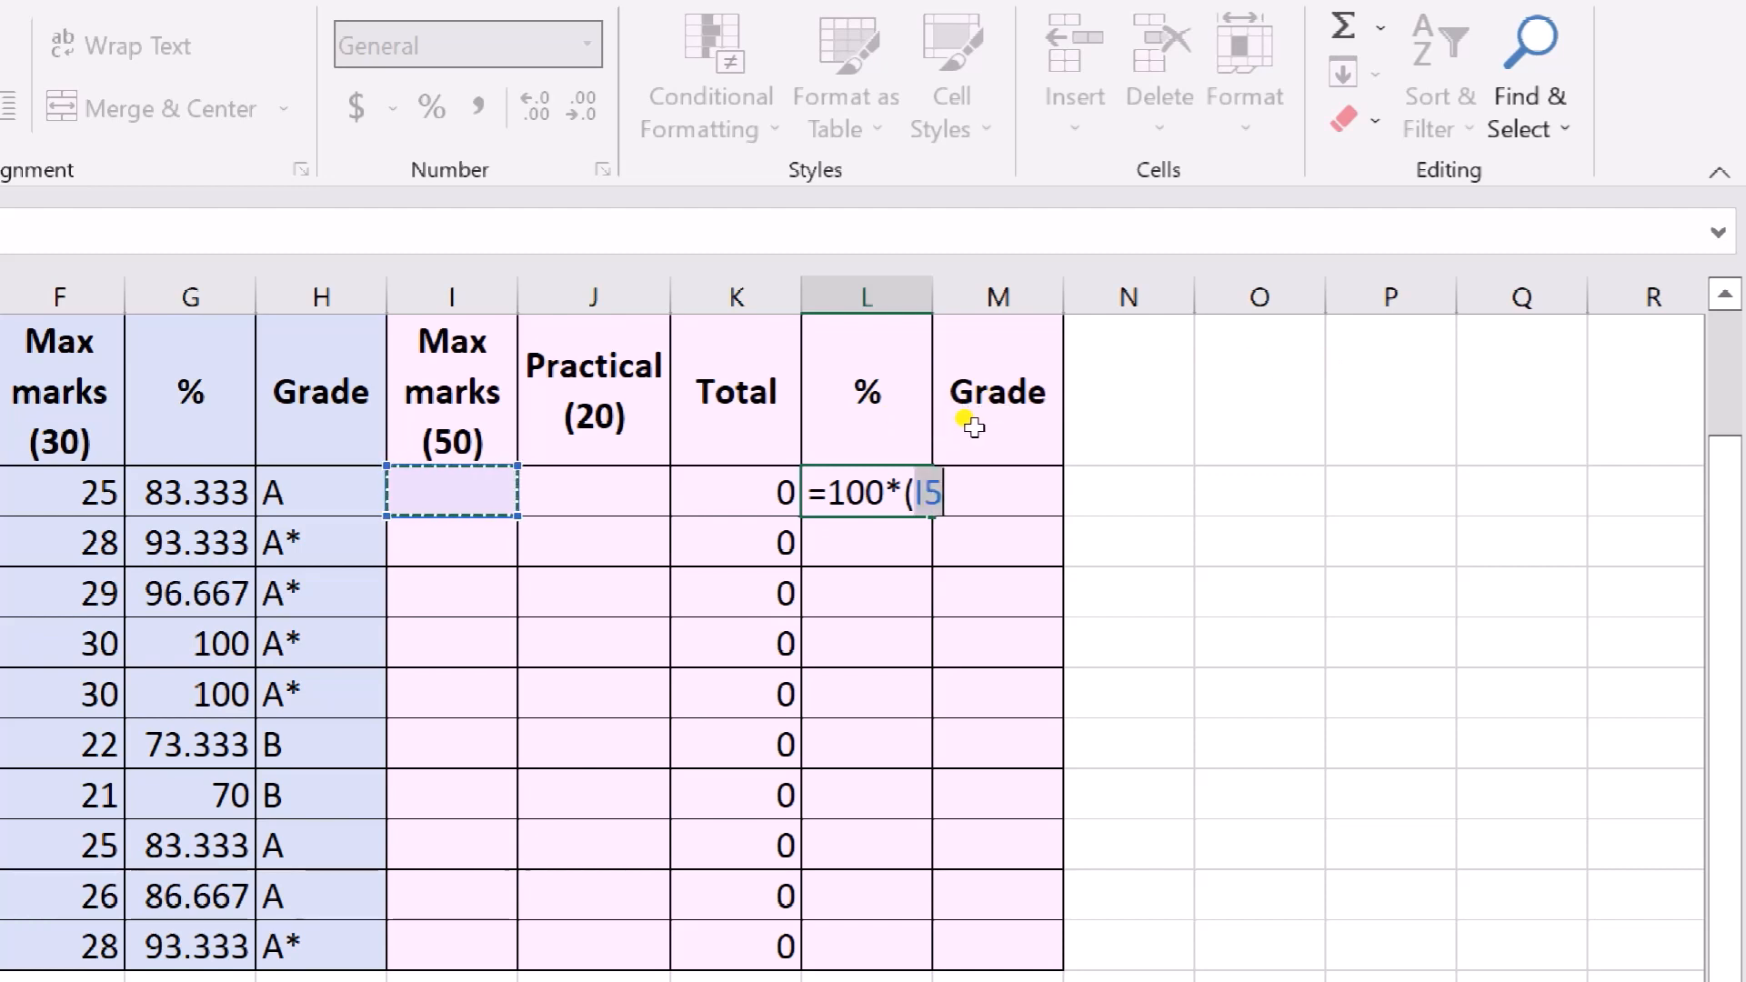
{"action": "type", "text": "+"}
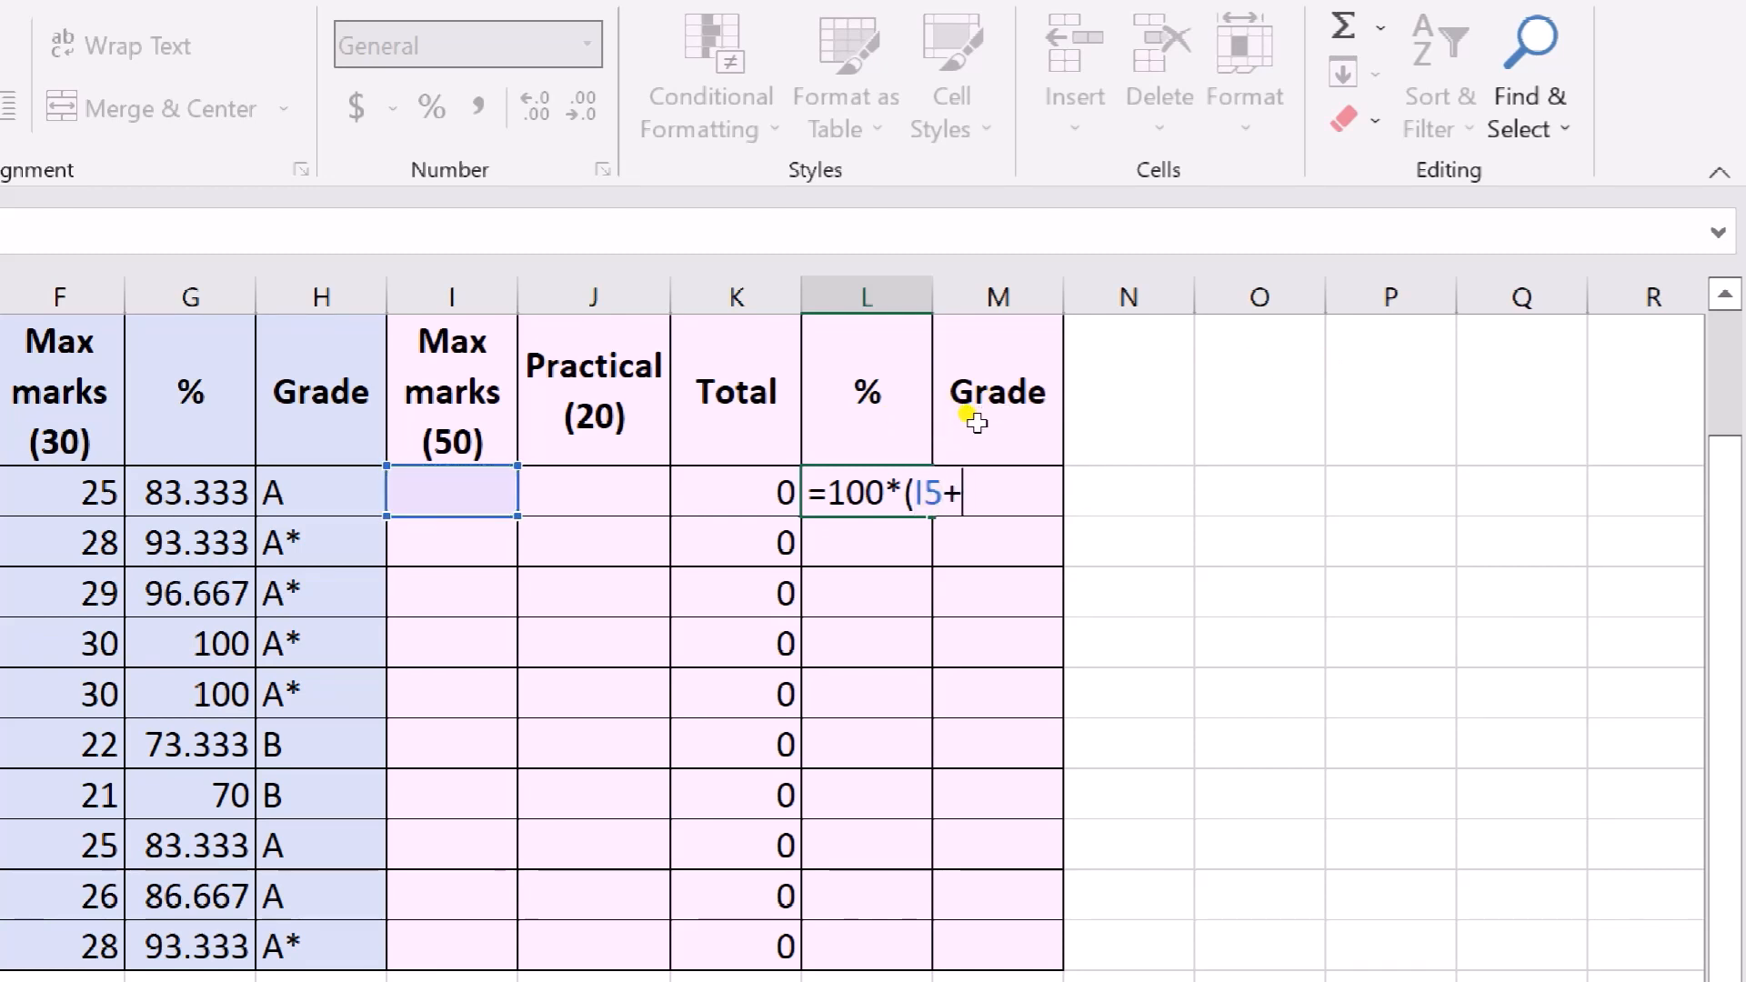
{"action": "key", "text": "Left"}
{"action": "key", "text": "Left"}
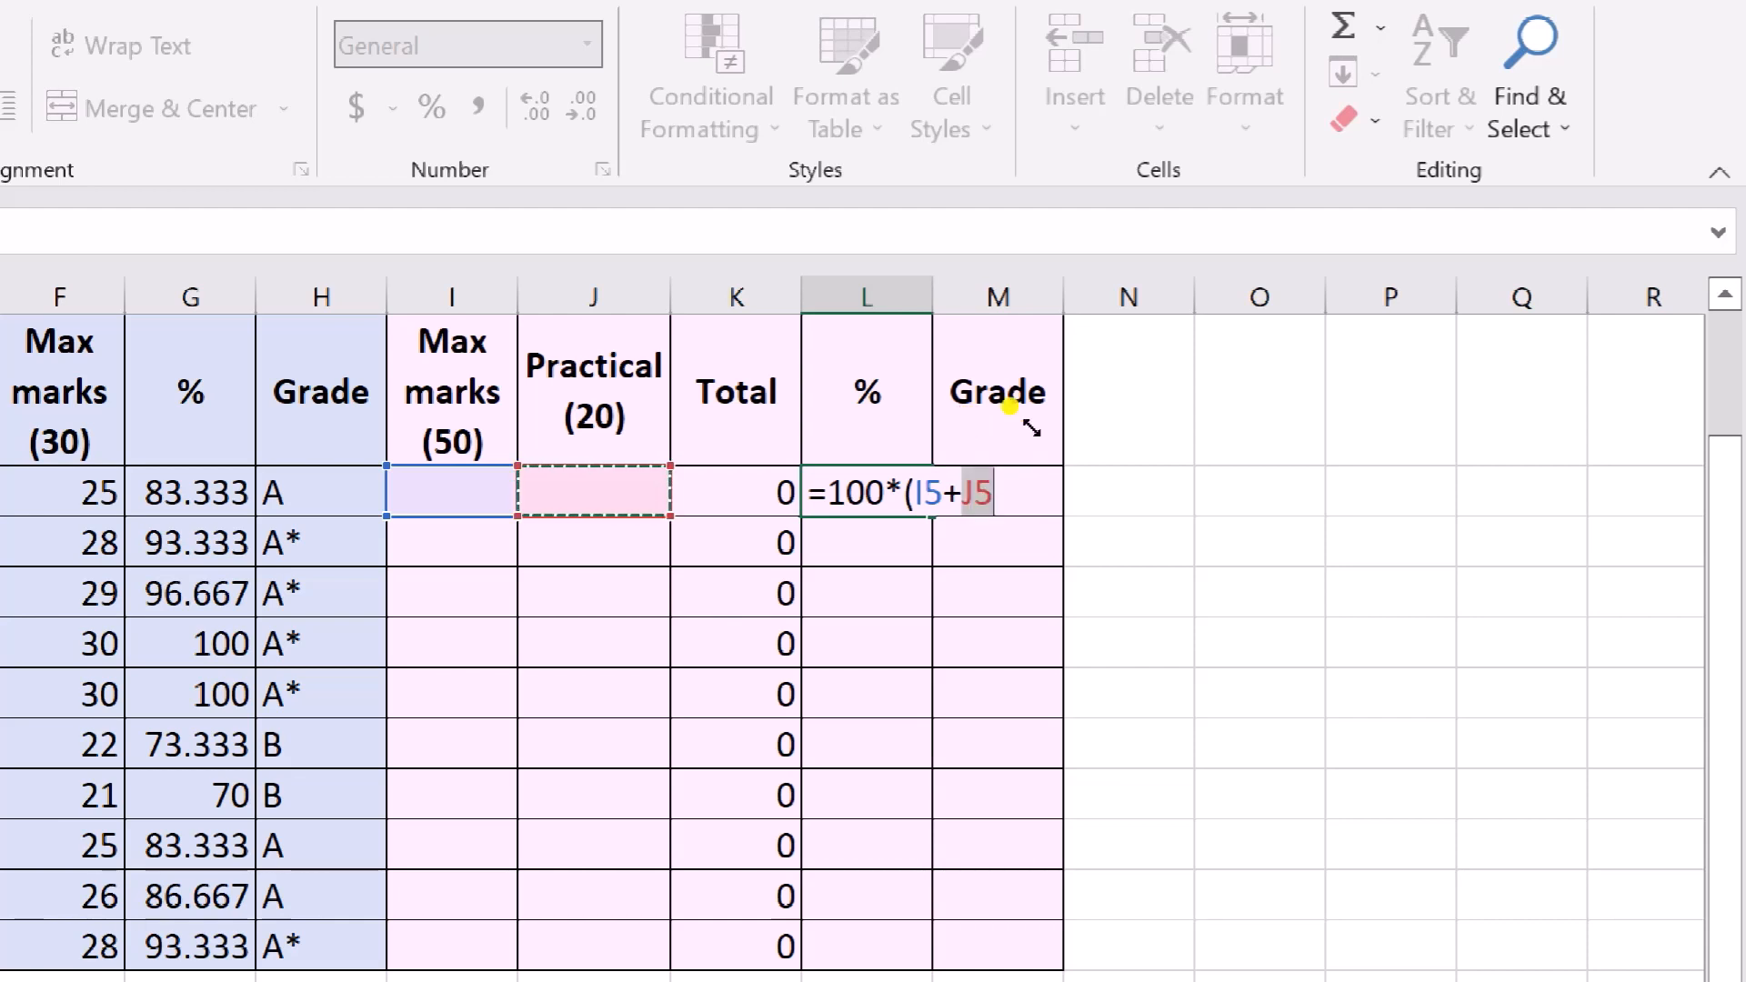
{"action": "type", "text": ")"}
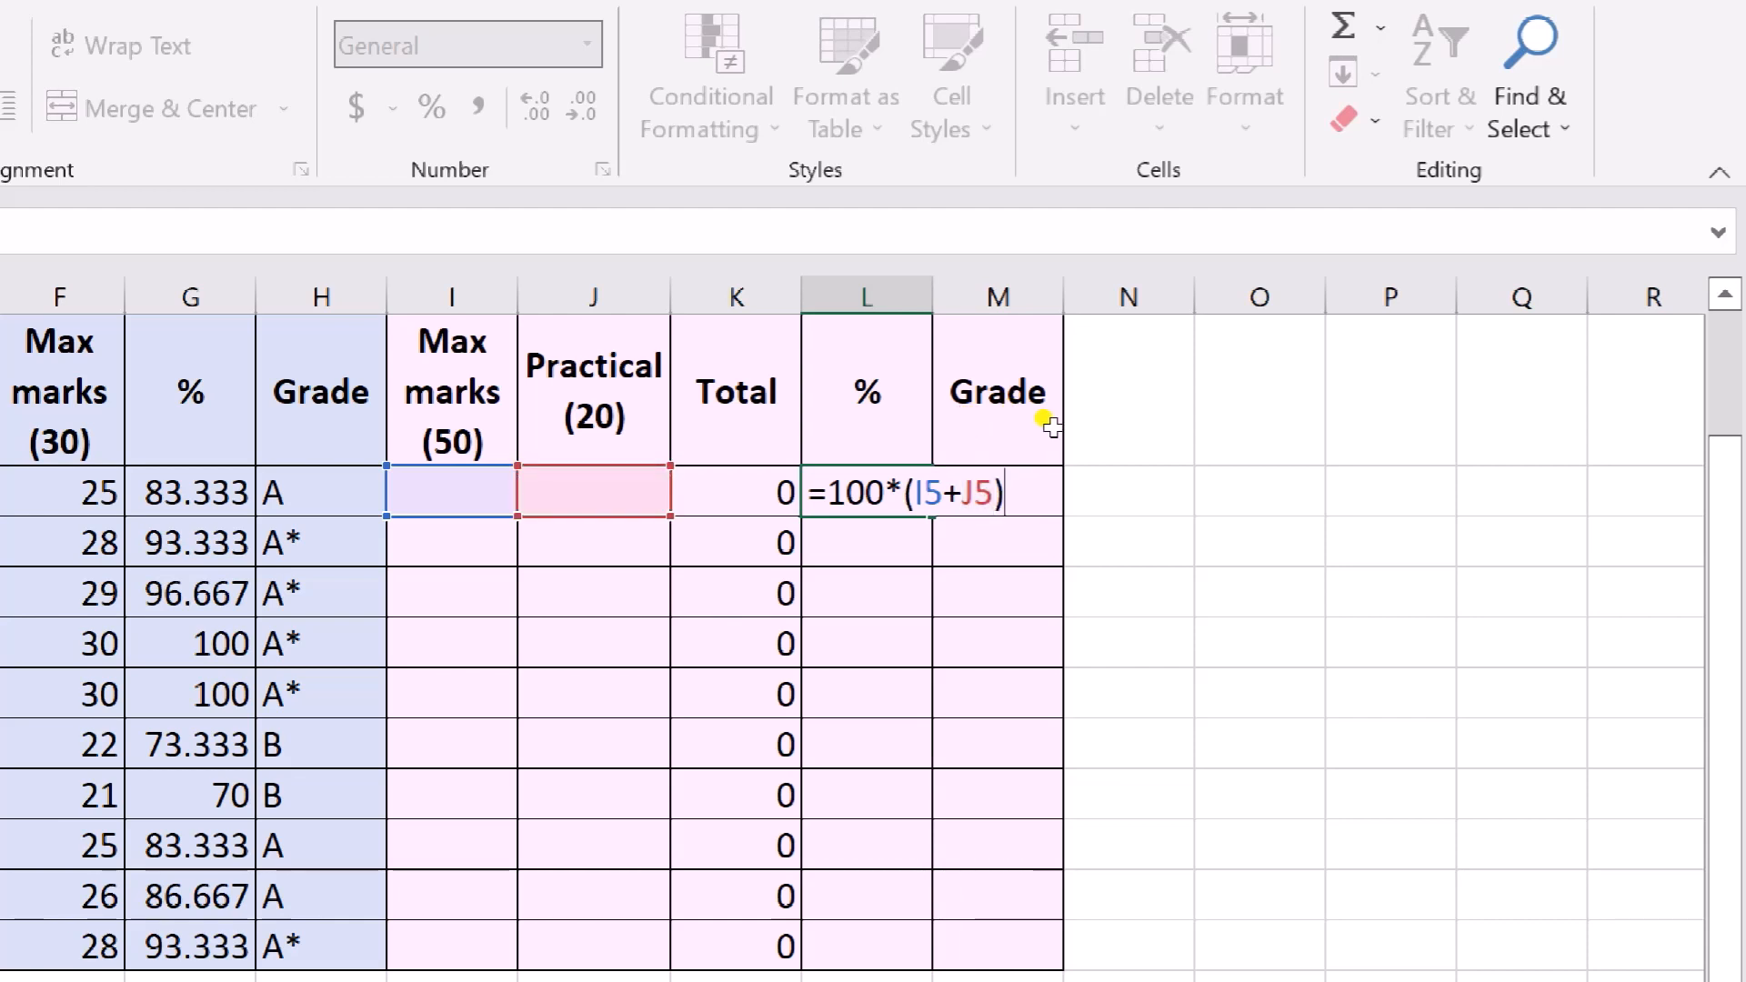
{"action": "type", "text": "/70"}
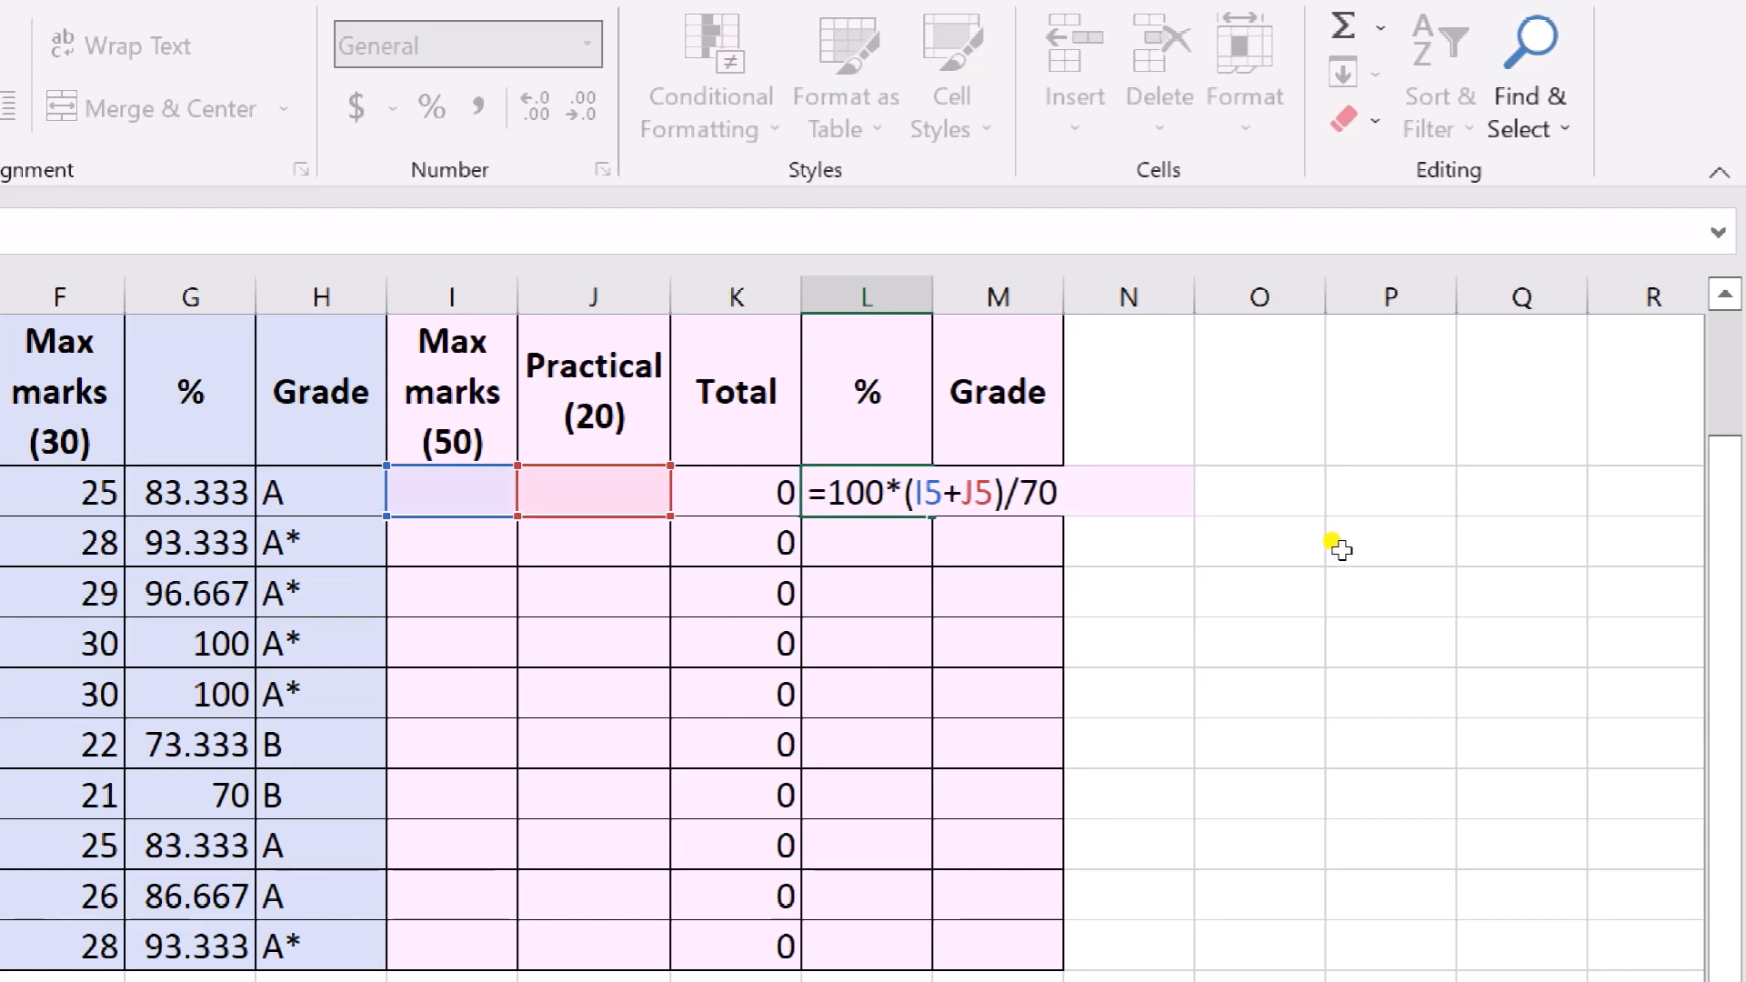
{"action": "key", "text": "Return"}
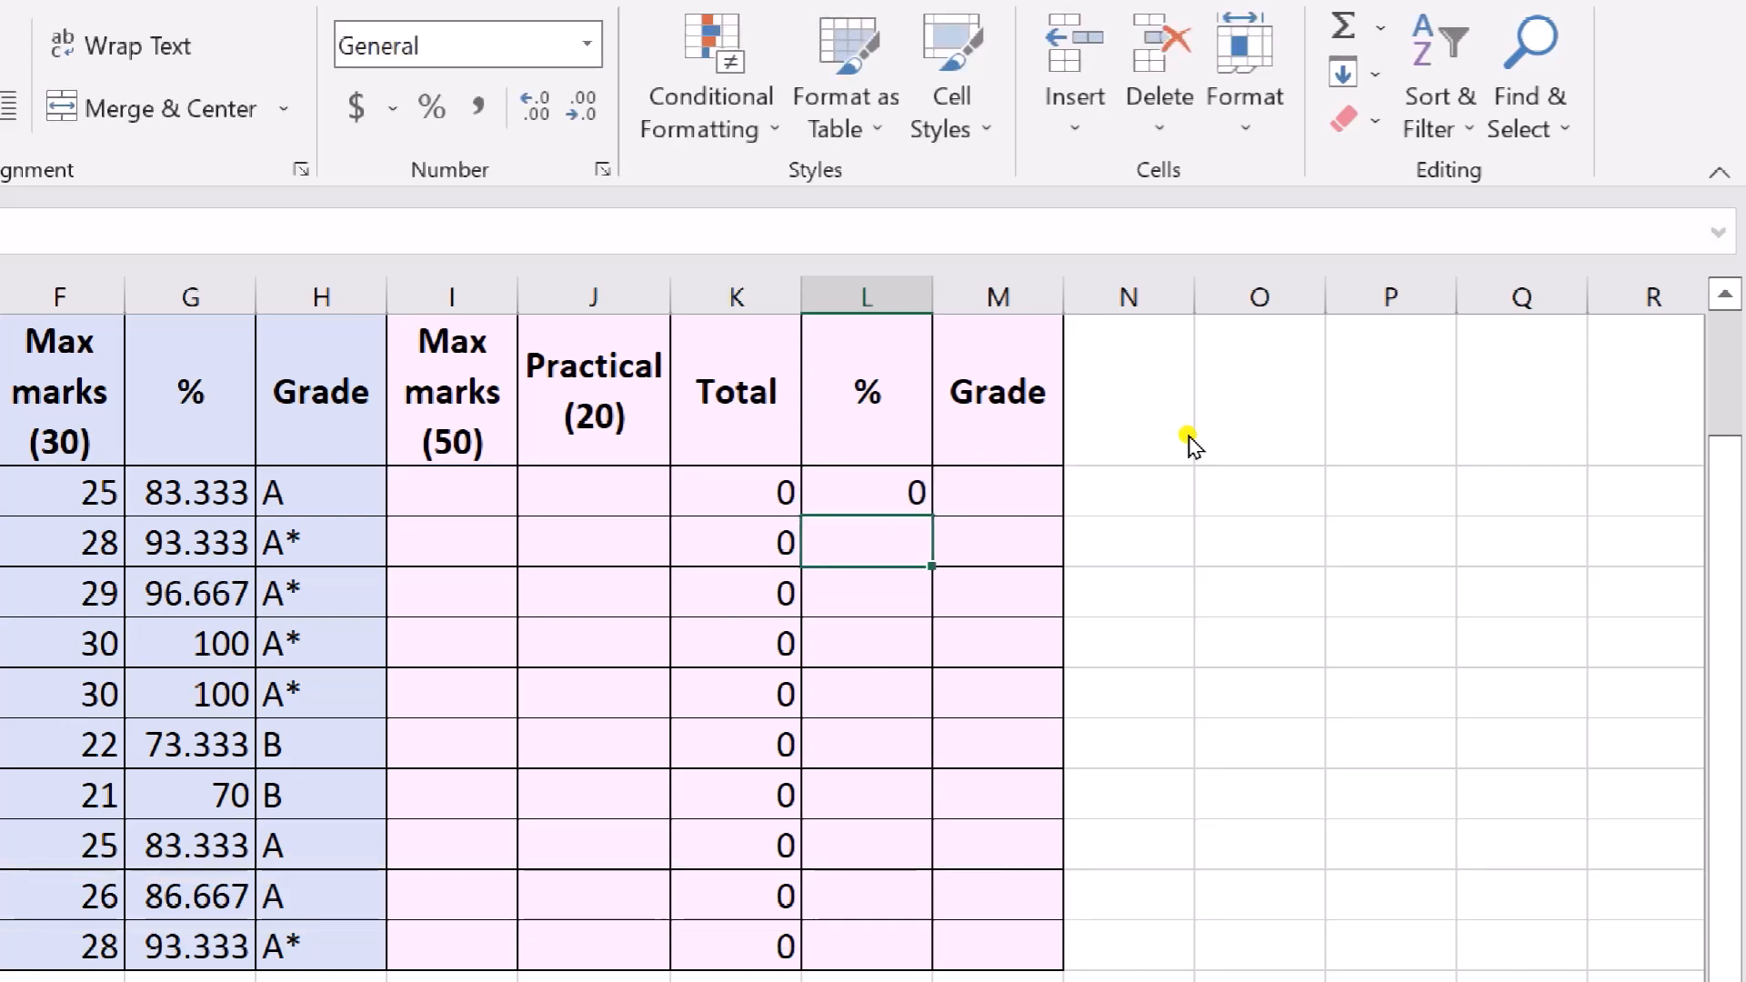
{"action": "key", "text": "ctrl+minus"}
{"action": "key", "text": "Escape"}
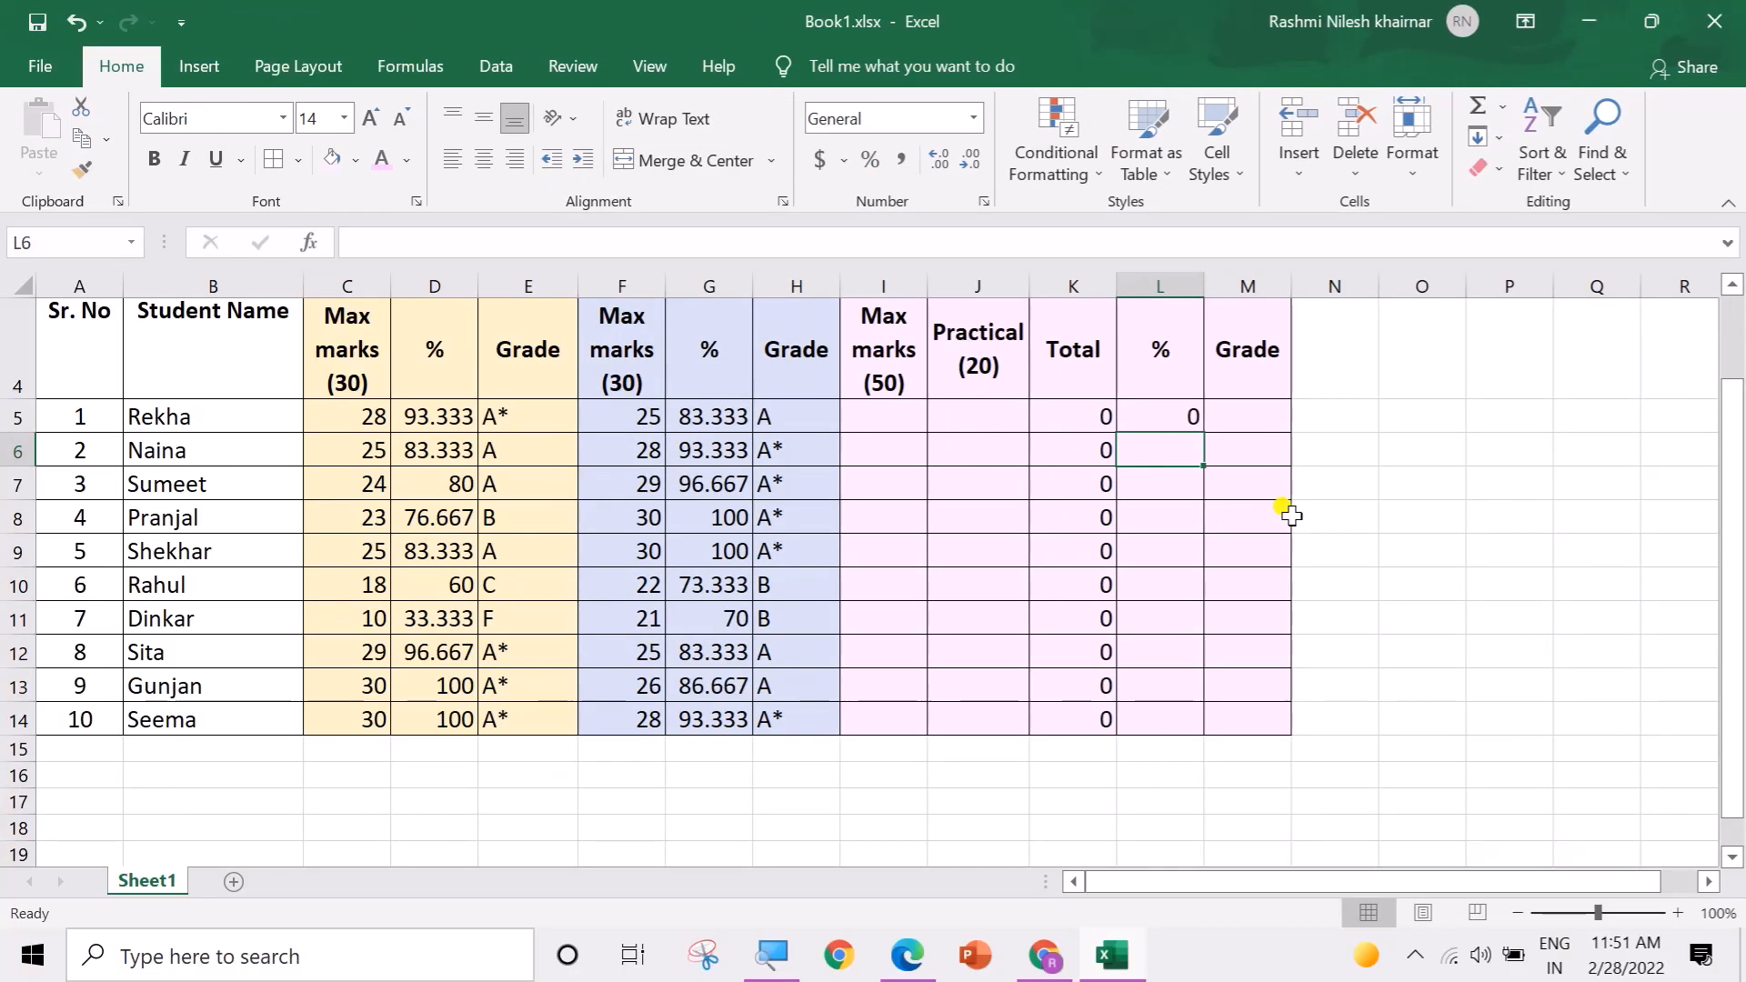
Step: Fill the percentage formula from L5 down to L14 and check some of the copied formulas
{"action": "left_click", "coordinate": [1197, 427]}
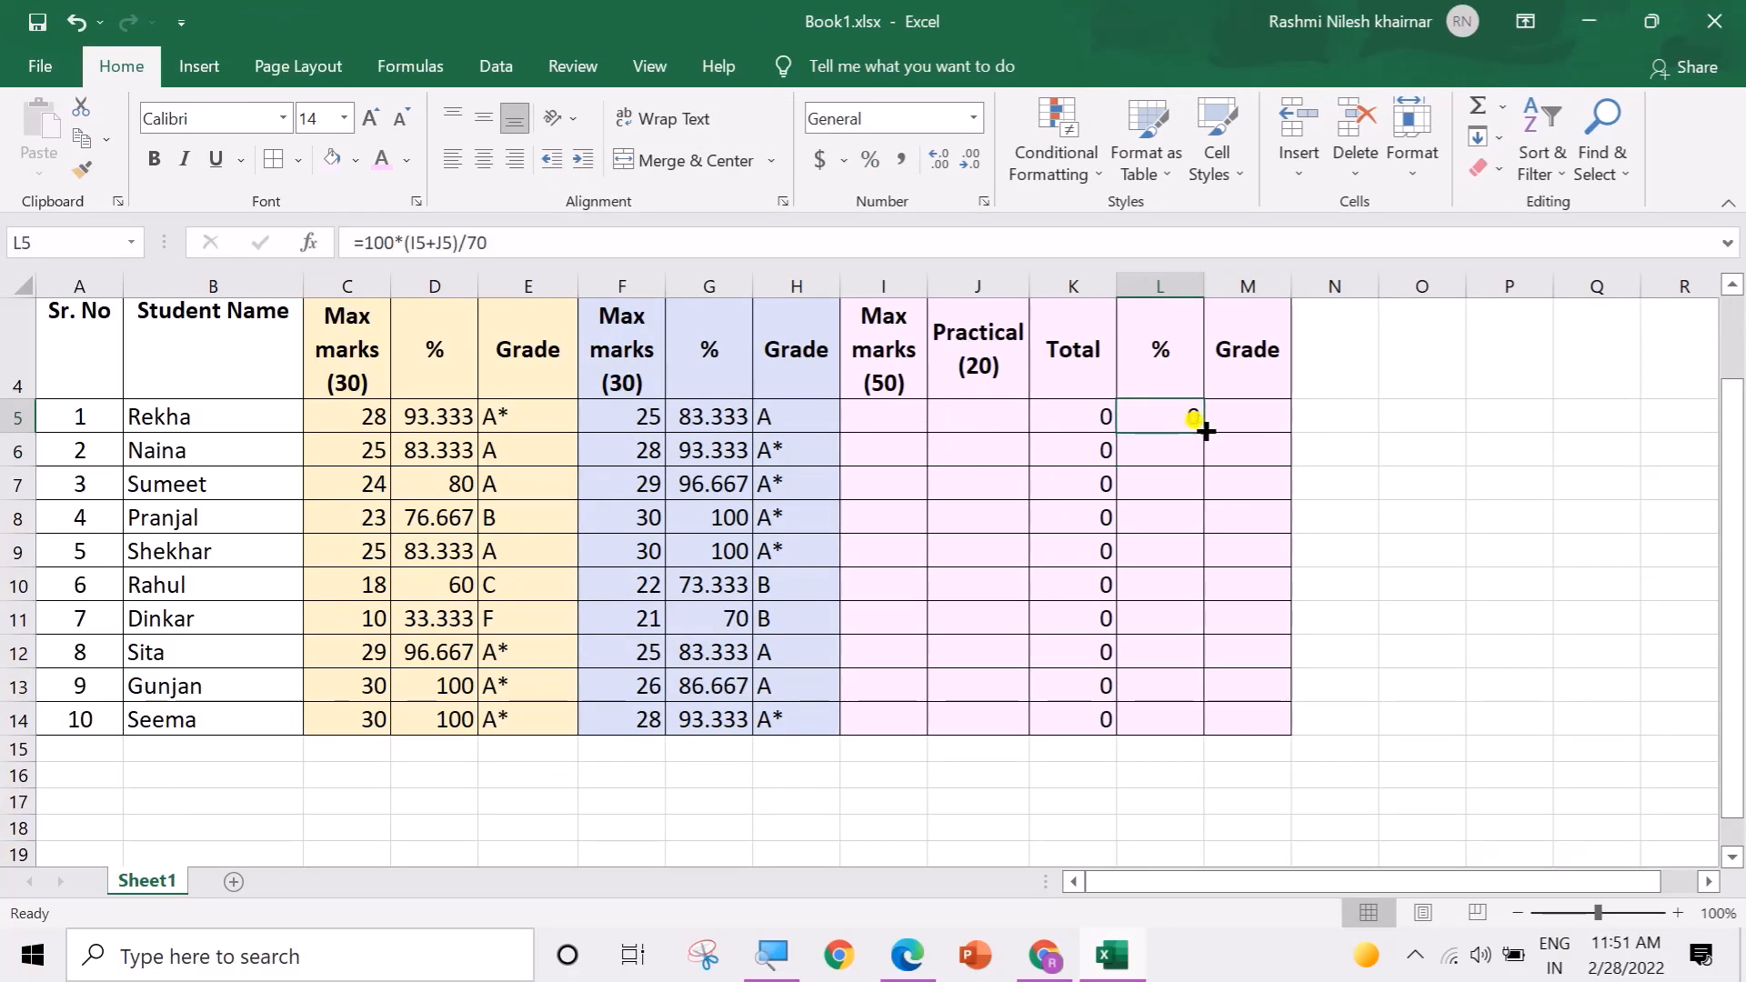
{"action": "left_click_drag", "start_coordinate": [1206, 431], "coordinate": [1205, 719]}
{"action": "left_click", "coordinate": [1314, 651]}
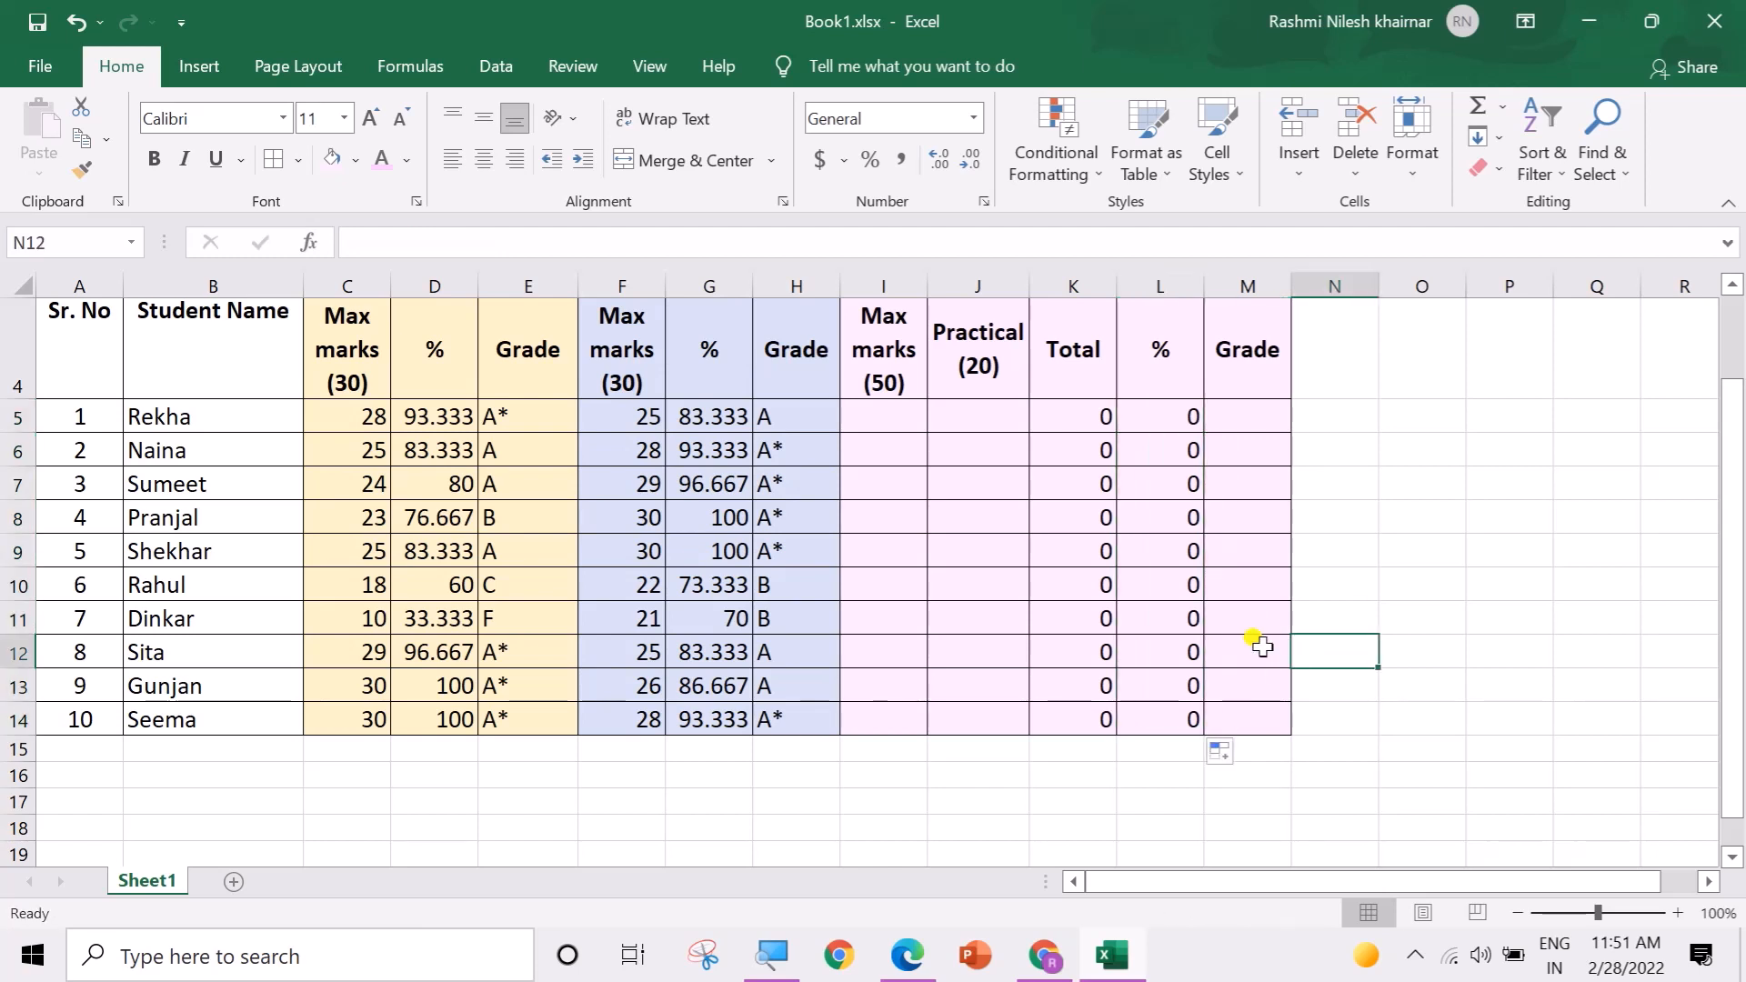
{"action": "left_click", "coordinate": [1200, 648]}
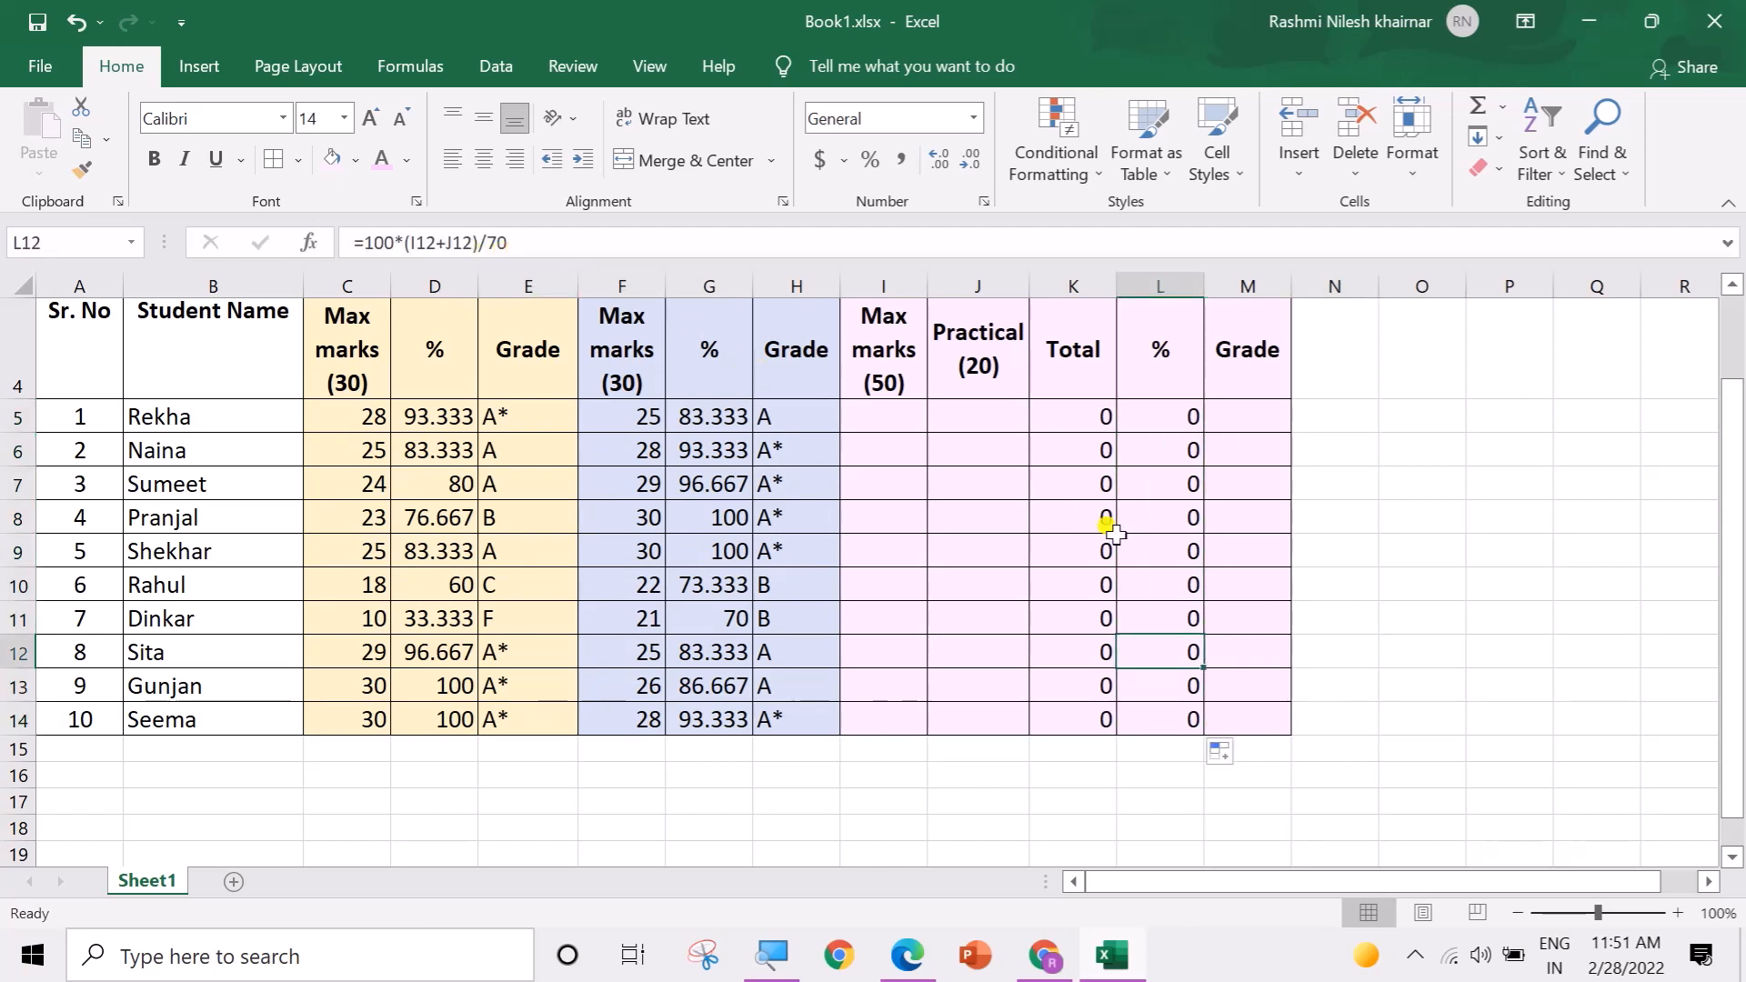
{"action": "left_click", "coordinate": [1137, 582]}
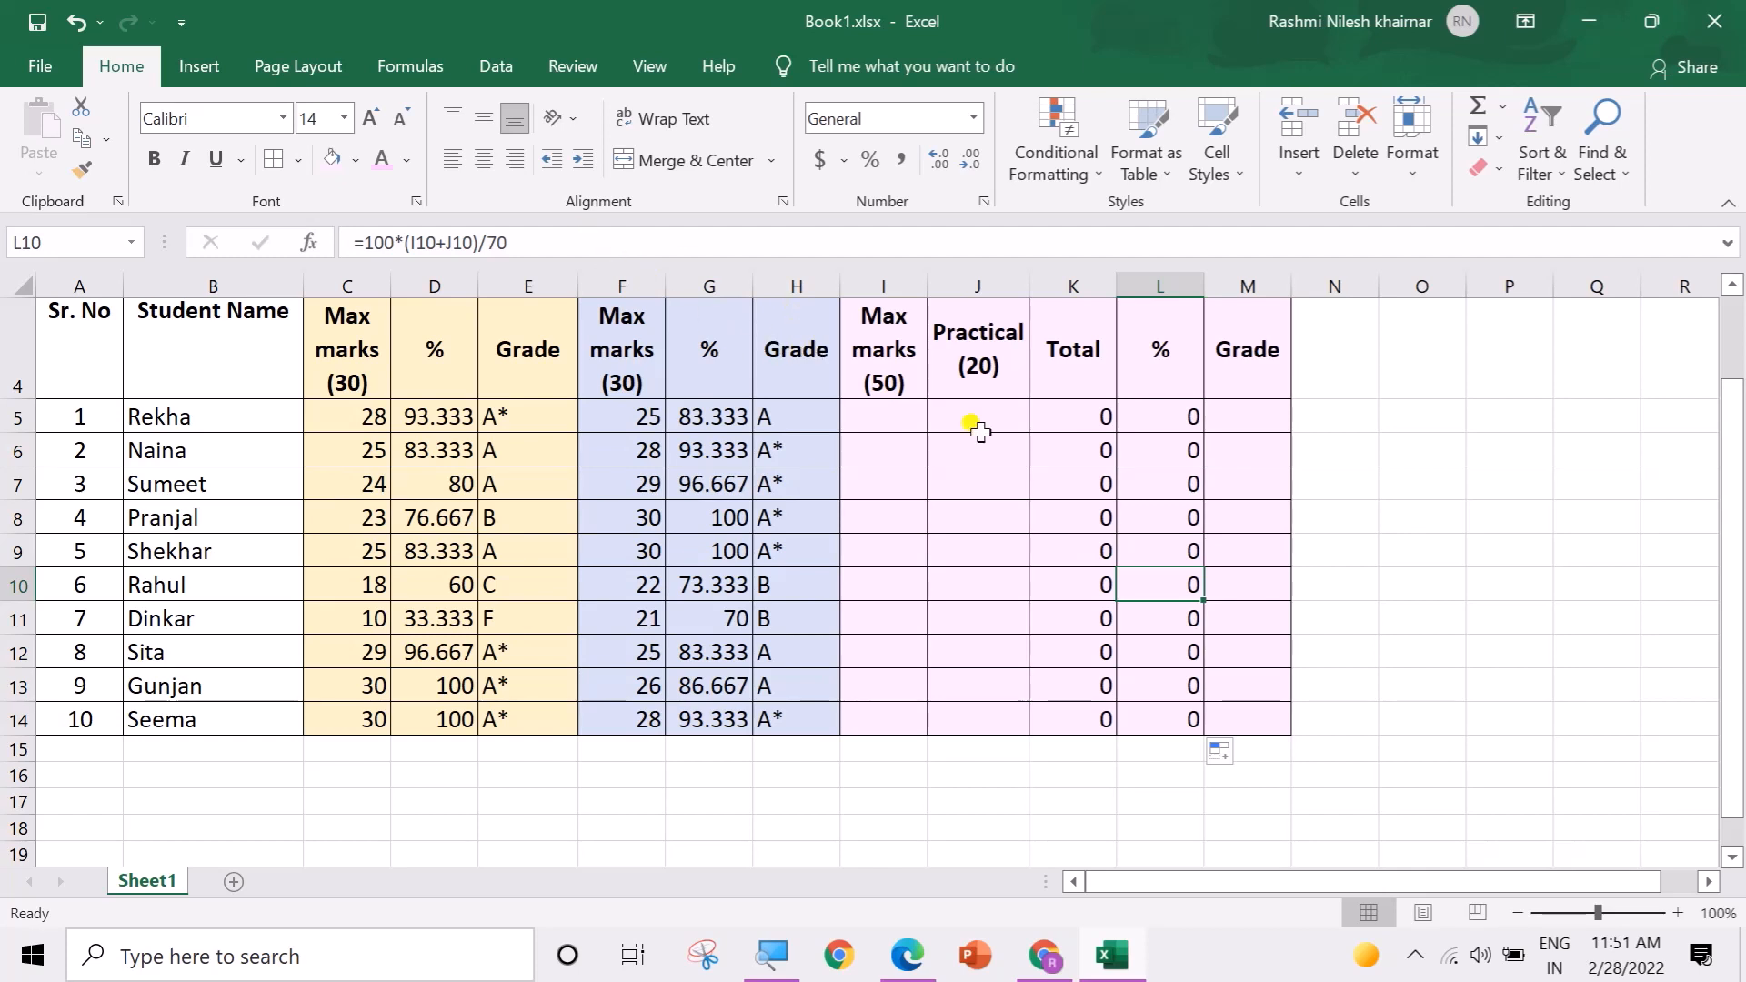
{"action": "left_click", "coordinate": [1170, 515]}
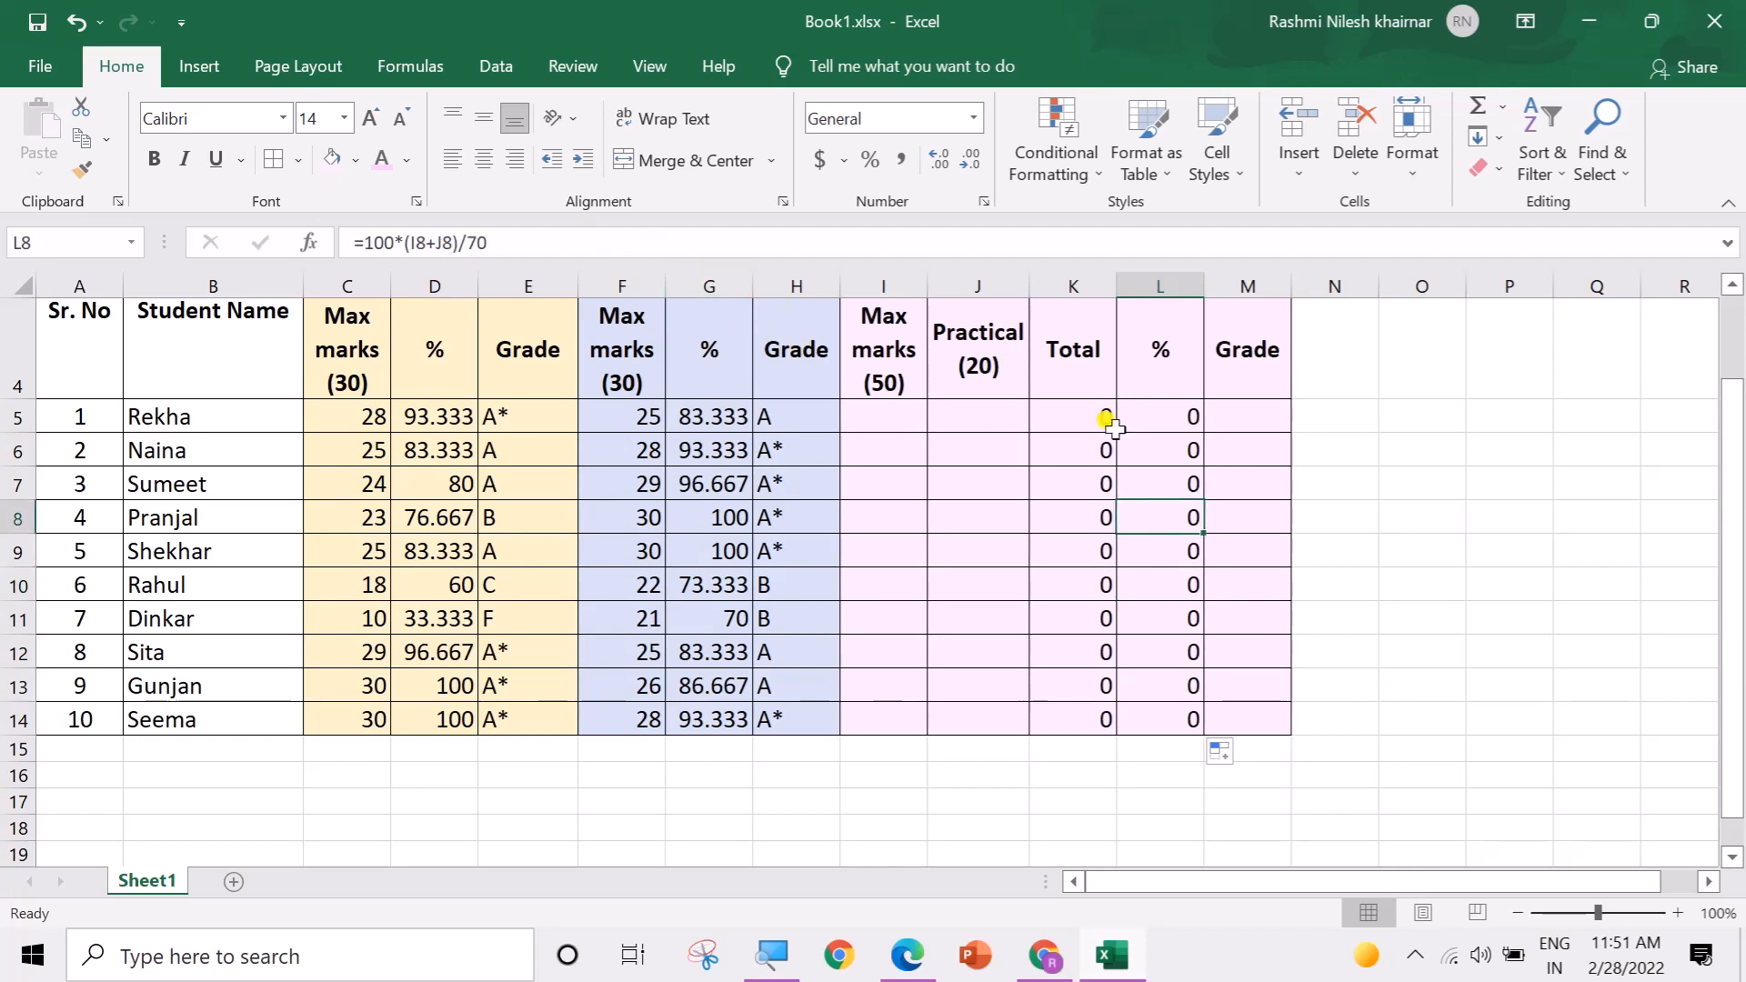
Step: Copy the Periodic Test - 2 grade formulas from H5:H14 into the Term 1 Final Grade cells M5:M14
{"action": "left_click", "coordinate": [1253, 421]}
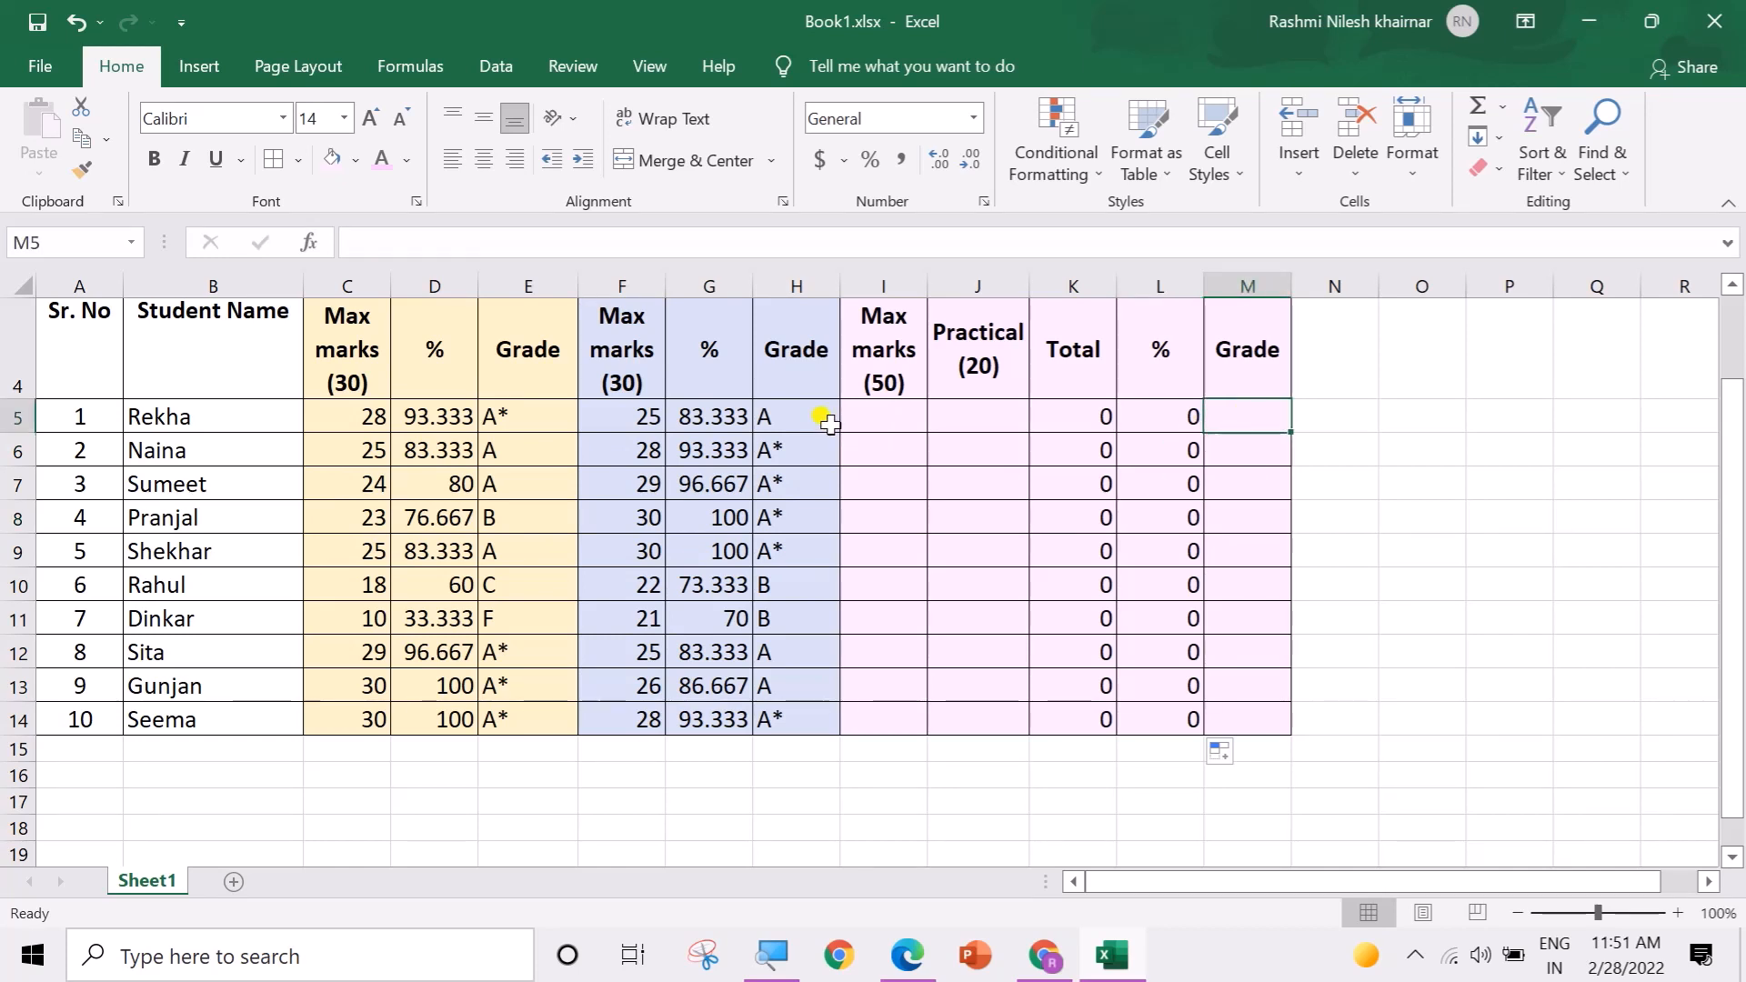
{"action": "left_click_drag", "start_coordinate": [821, 415], "coordinate": [791, 718]}
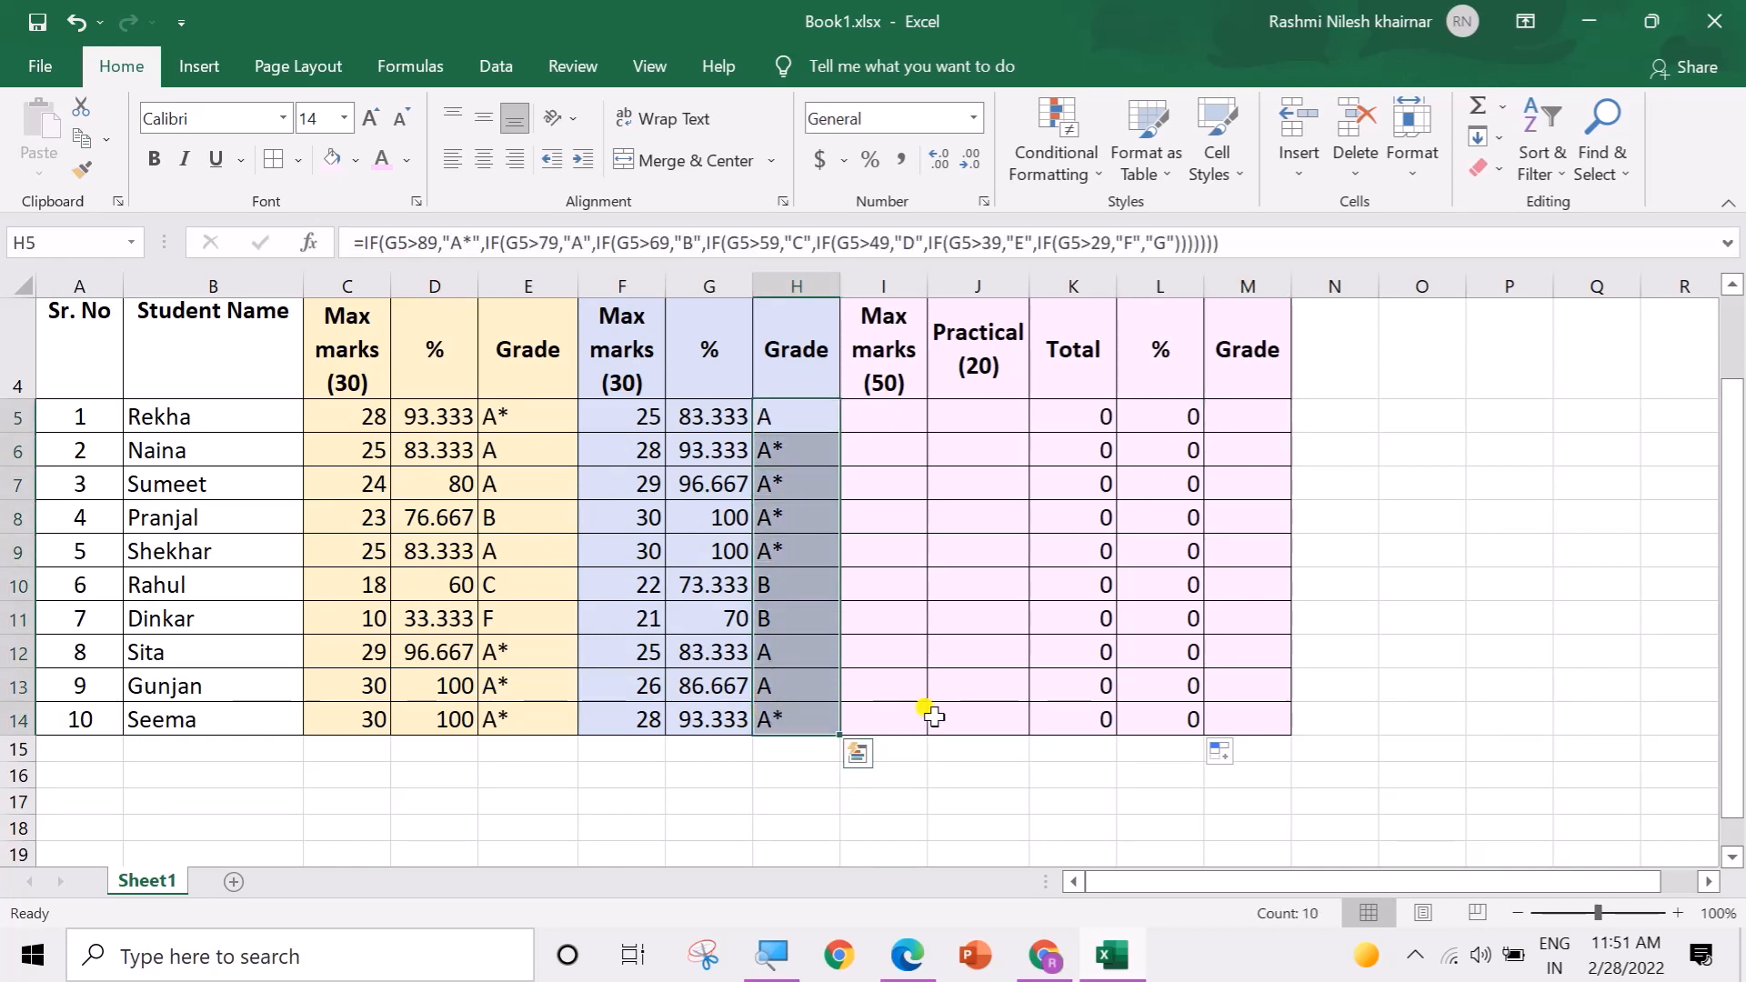
{"action": "key", "text": "ctrl+c"}
{"action": "left_click", "coordinate": [1232, 421]}
{"action": "key", "text": "ctrl+v"}
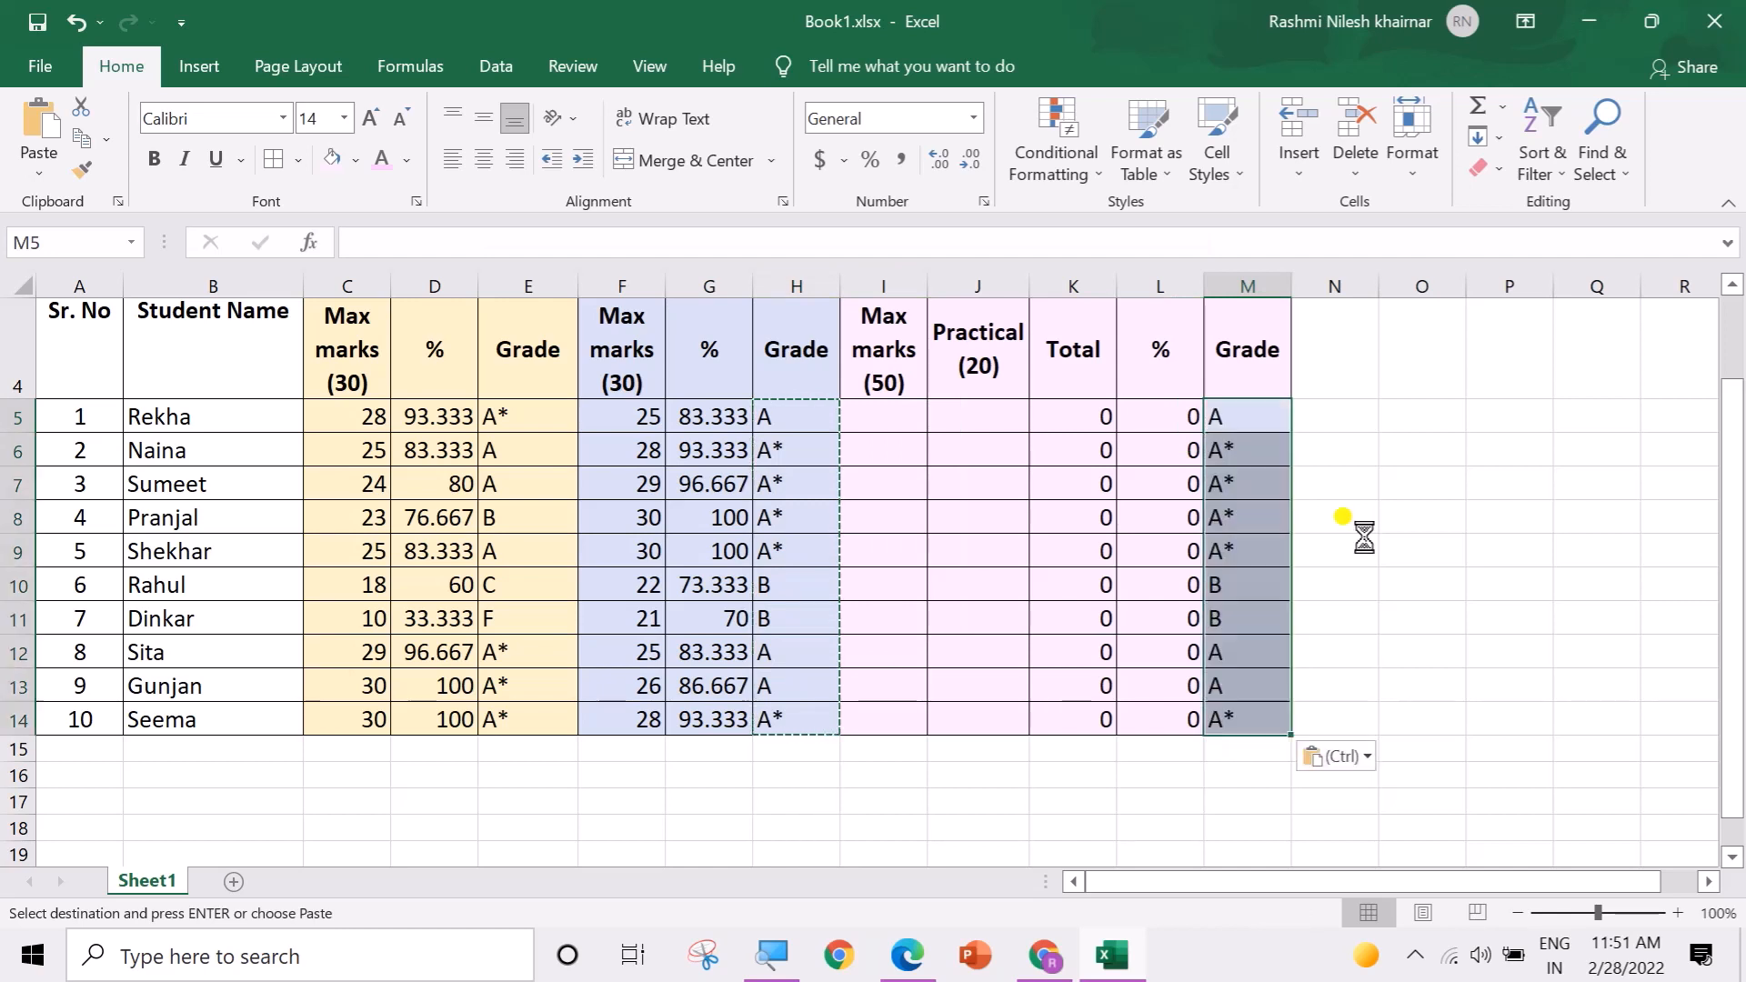
{"action": "left_click", "coordinate": [1376, 595]}
Step: Copy the pink cell formatting of J5:J14 onto the grade cells M5:M14 and check their formulas
{"action": "left_click_drag", "start_coordinate": [1002, 417], "coordinate": [984, 701]}
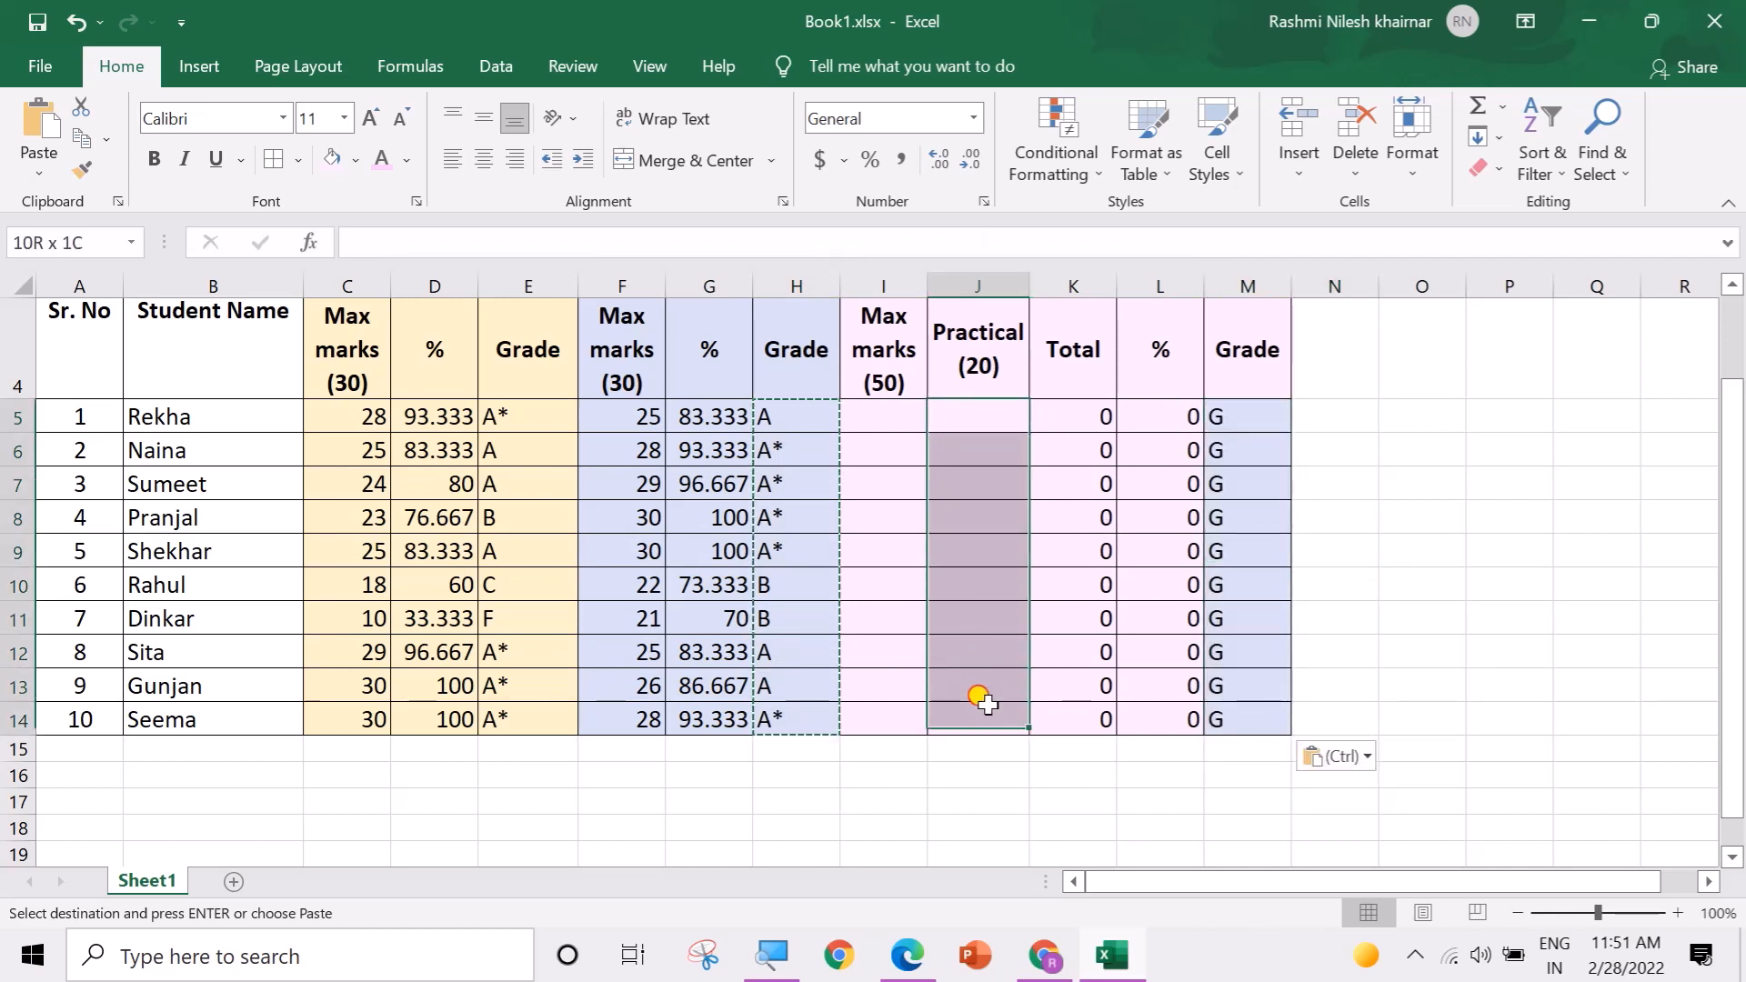
{"action": "left_click", "coordinate": [82, 170]}
{"action": "left_click", "coordinate": [1248, 429]}
{"action": "left_click", "coordinate": [1411, 579]}
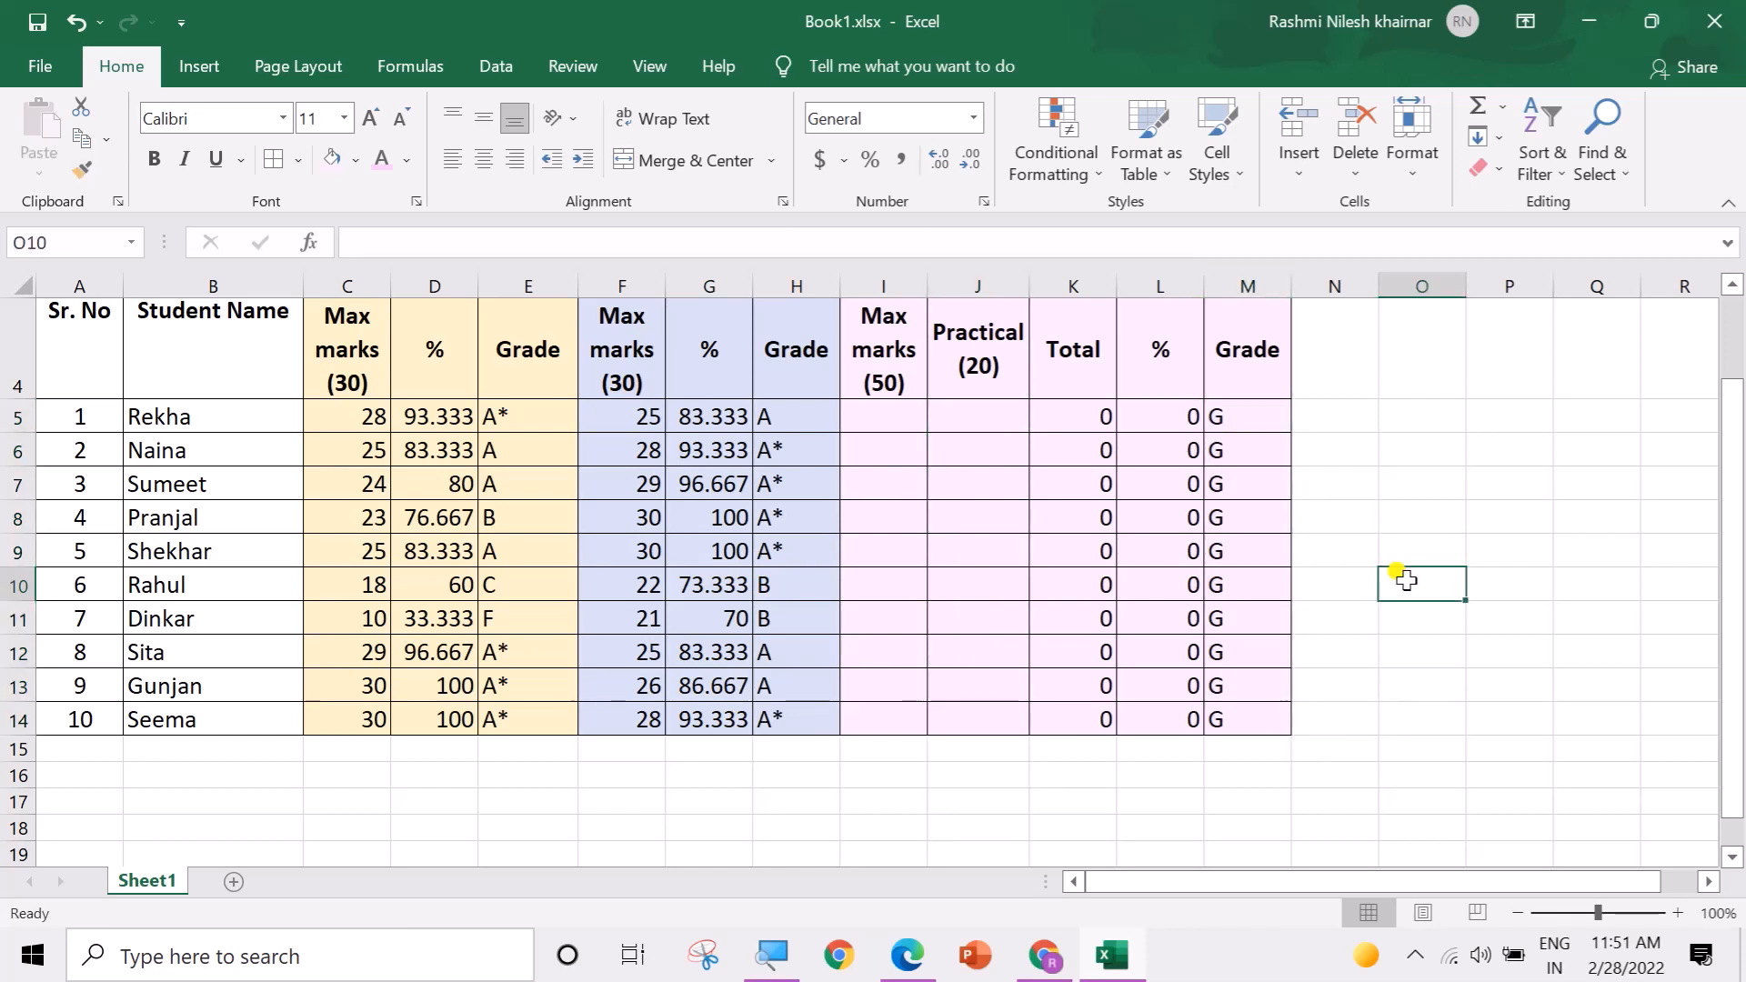
{"action": "left_click", "coordinate": [1255, 420]}
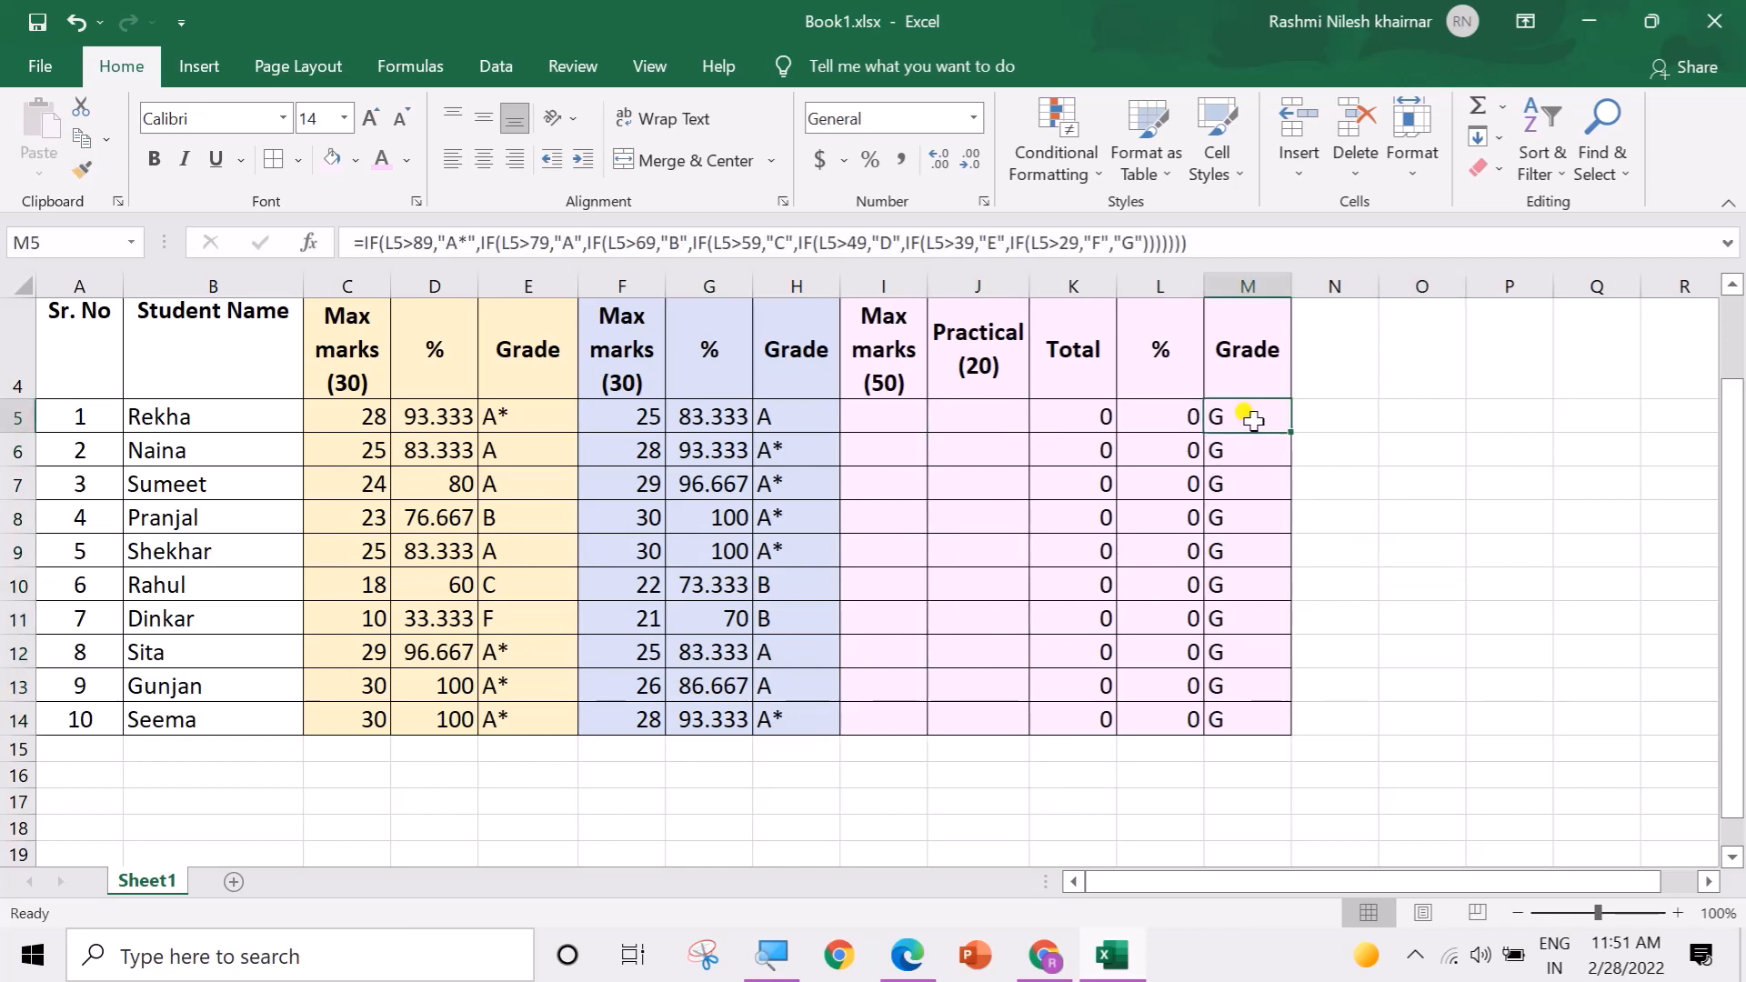
{"action": "left_click", "coordinate": [1248, 455]}
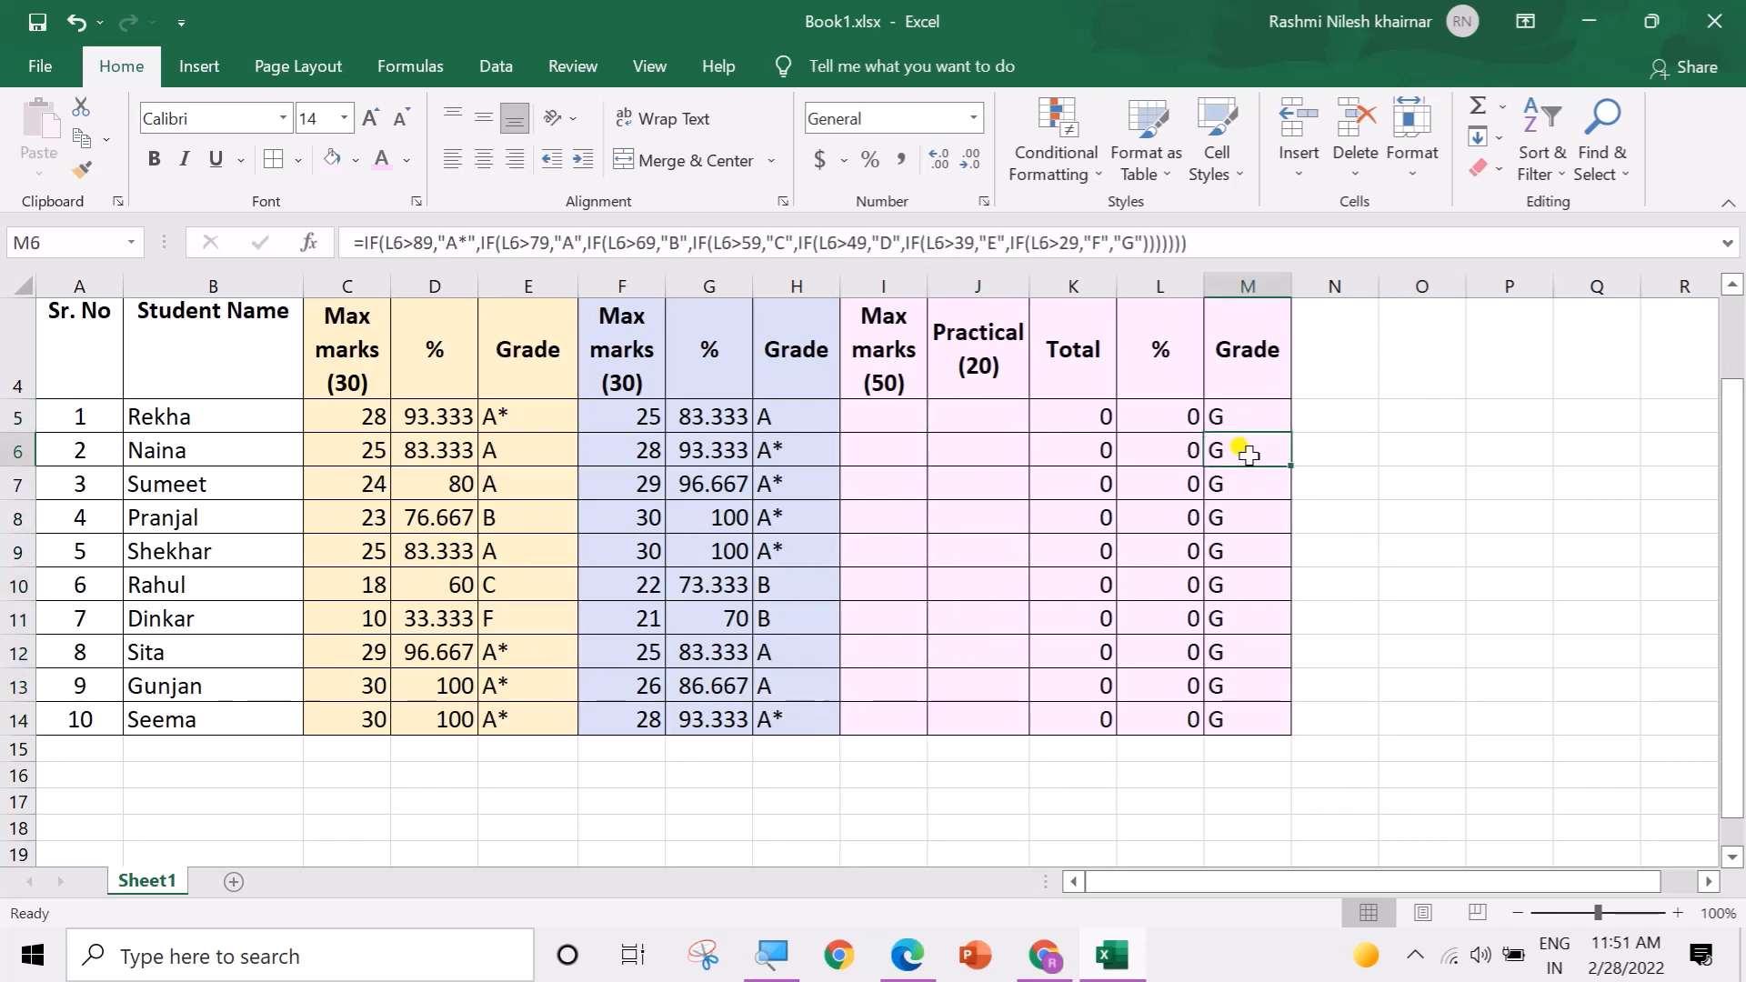
{"action": "left_click", "coordinate": [1246, 487]}
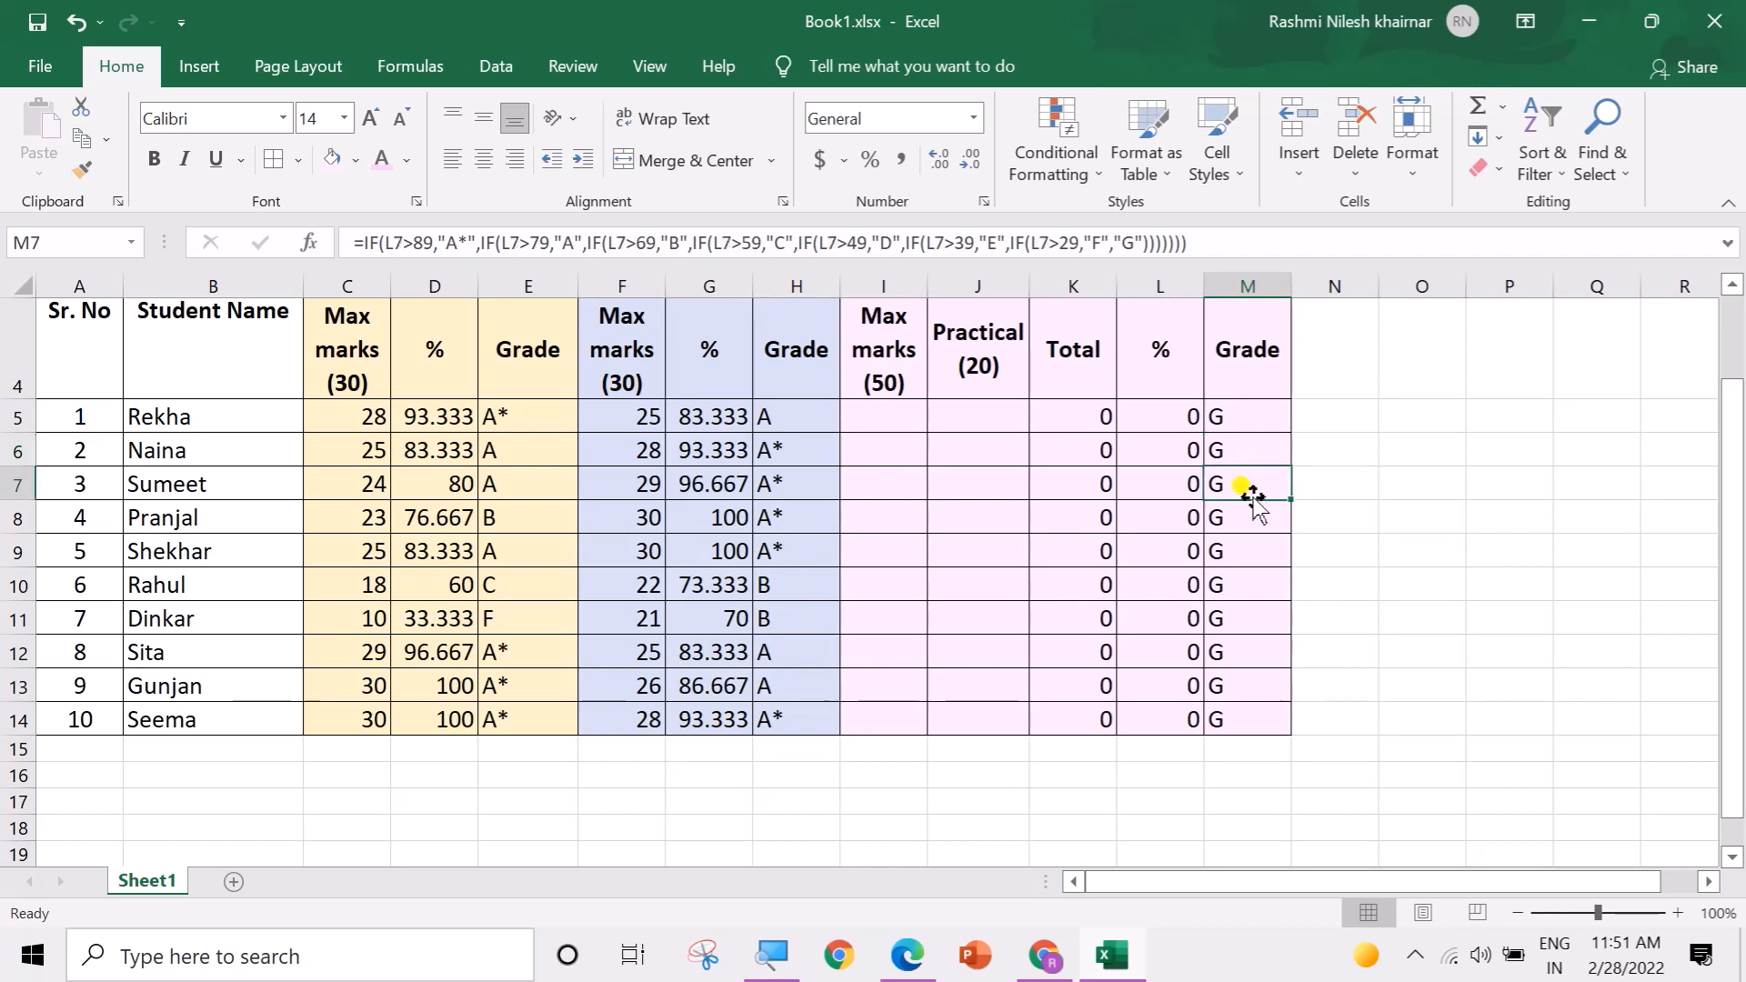
{"action": "left_click", "coordinate": [1252, 546]}
{"action": "left_click", "coordinate": [1248, 614]}
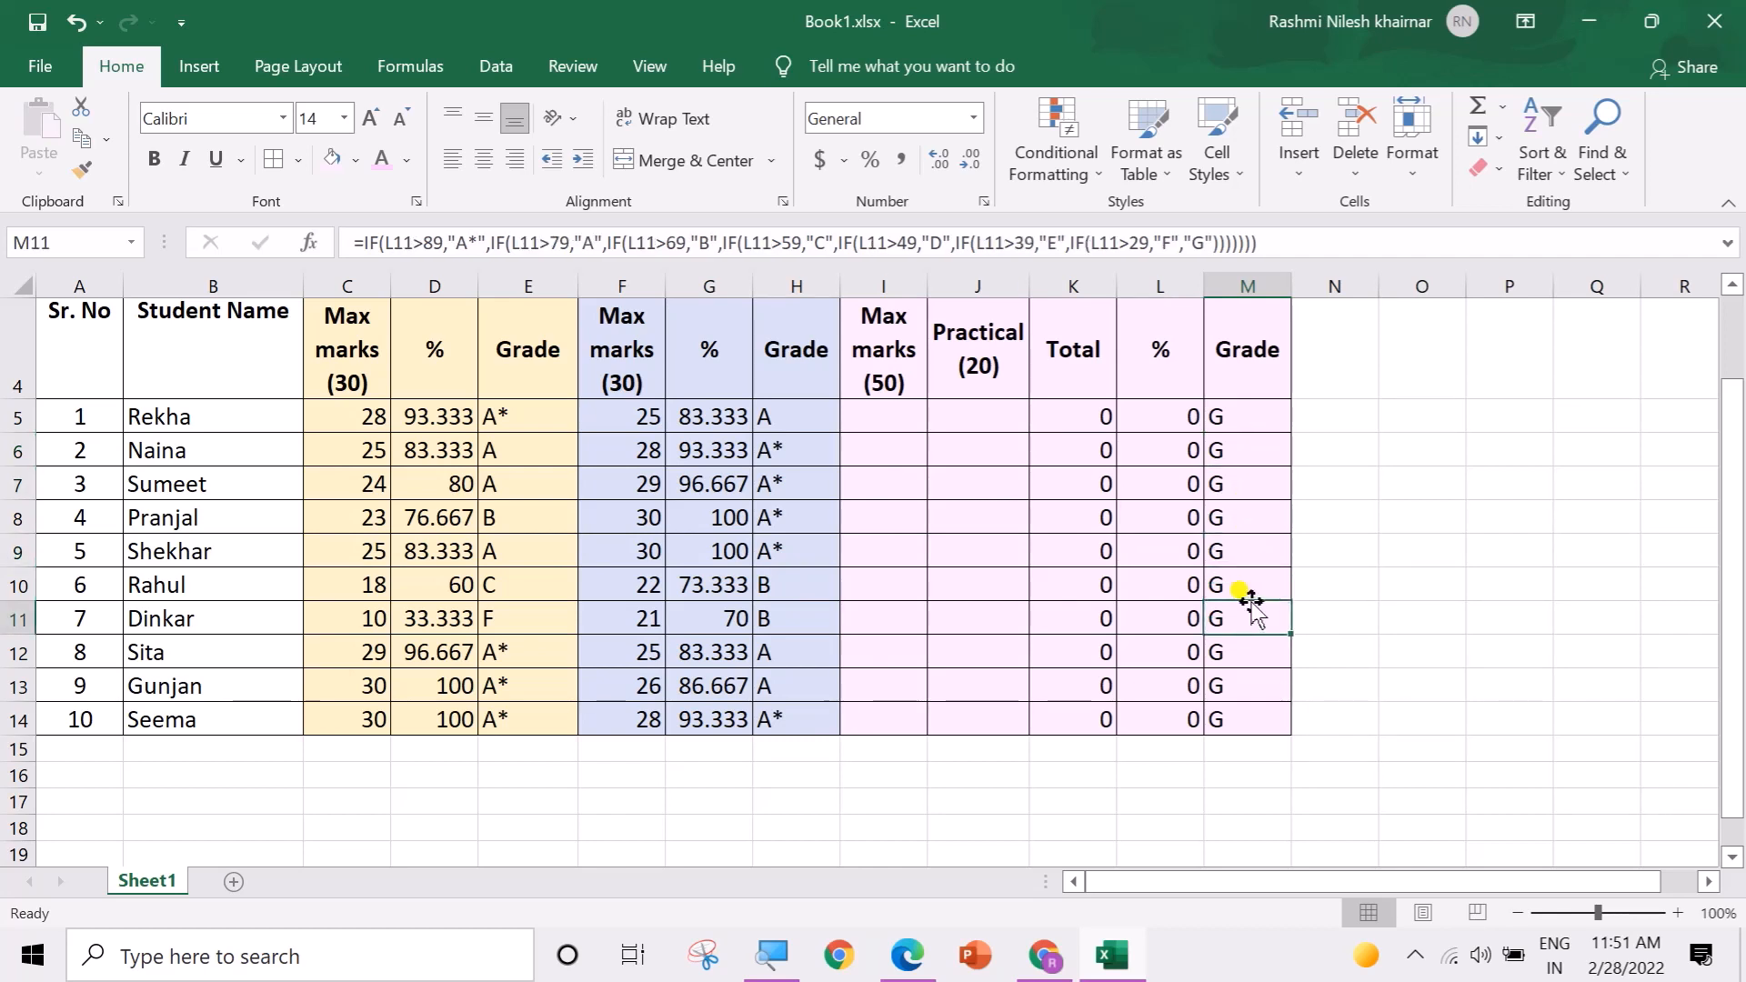
Step: Enter the Term 1 Final marks 40, 46, 45, 39 and 50 in cells I5 to I9
{"action": "left_click", "coordinate": [889, 430]}
{"action": "type", "text": "4"}
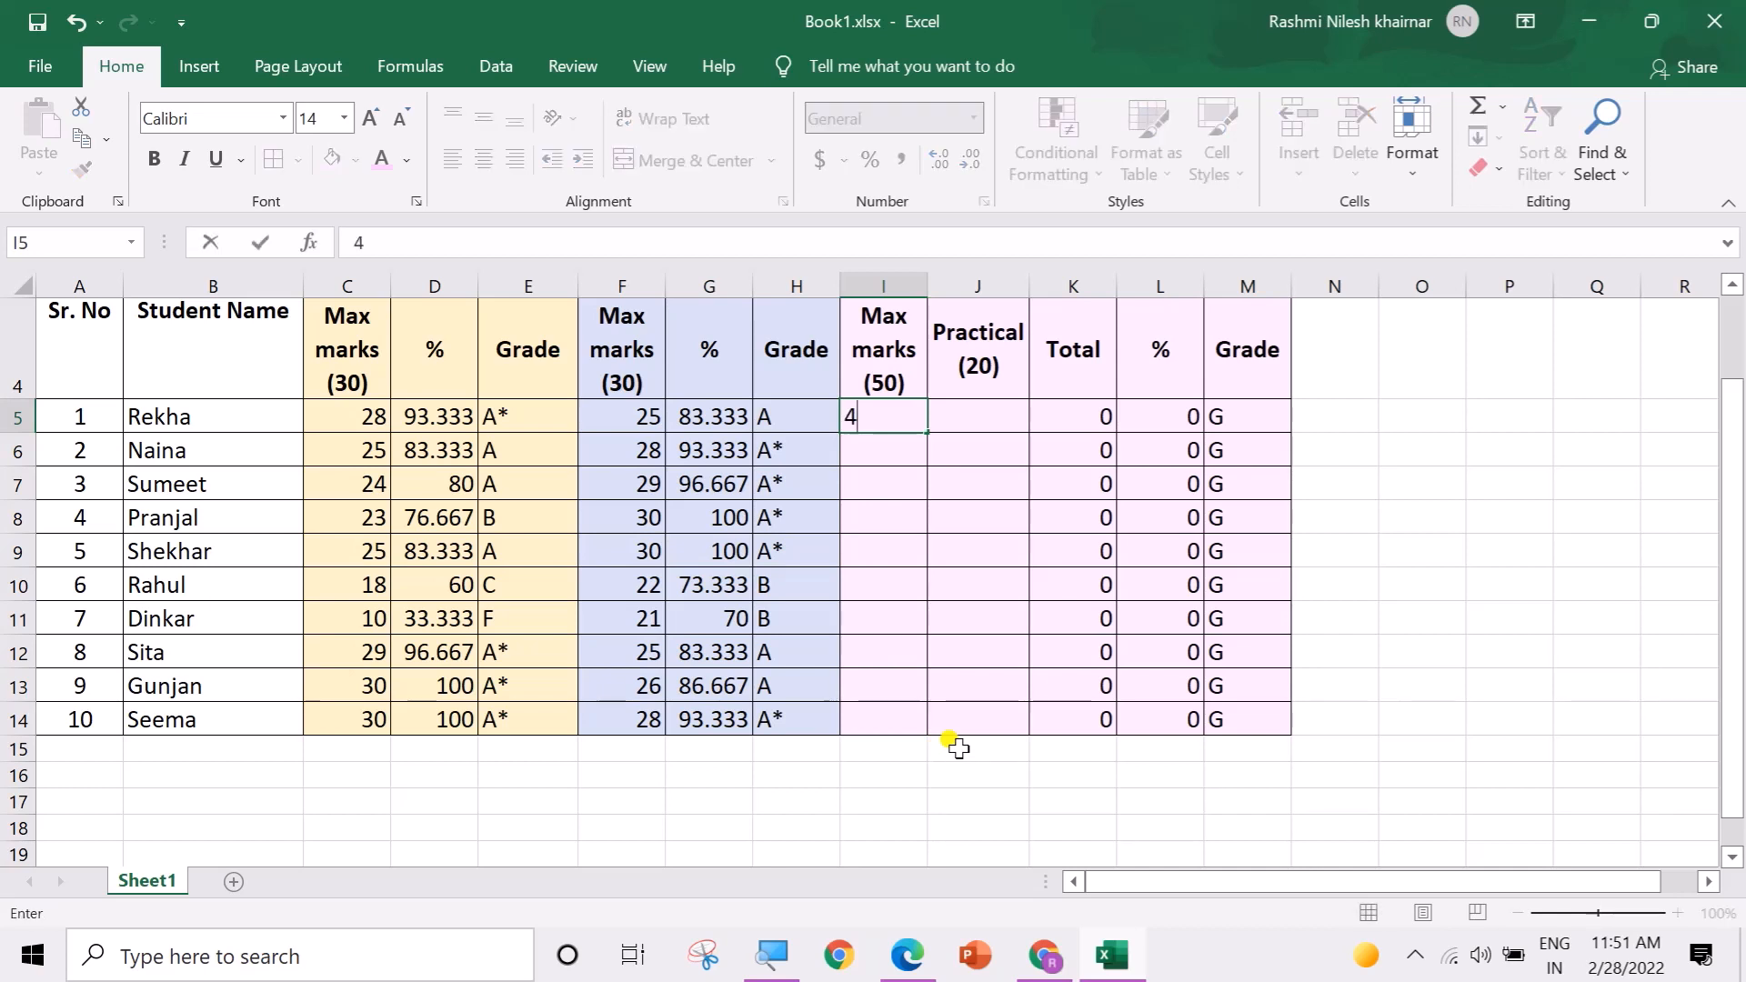
{"action": "type", "text": "0"}
{"action": "key", "text": "Return"}
{"action": "type", "text": "46"}
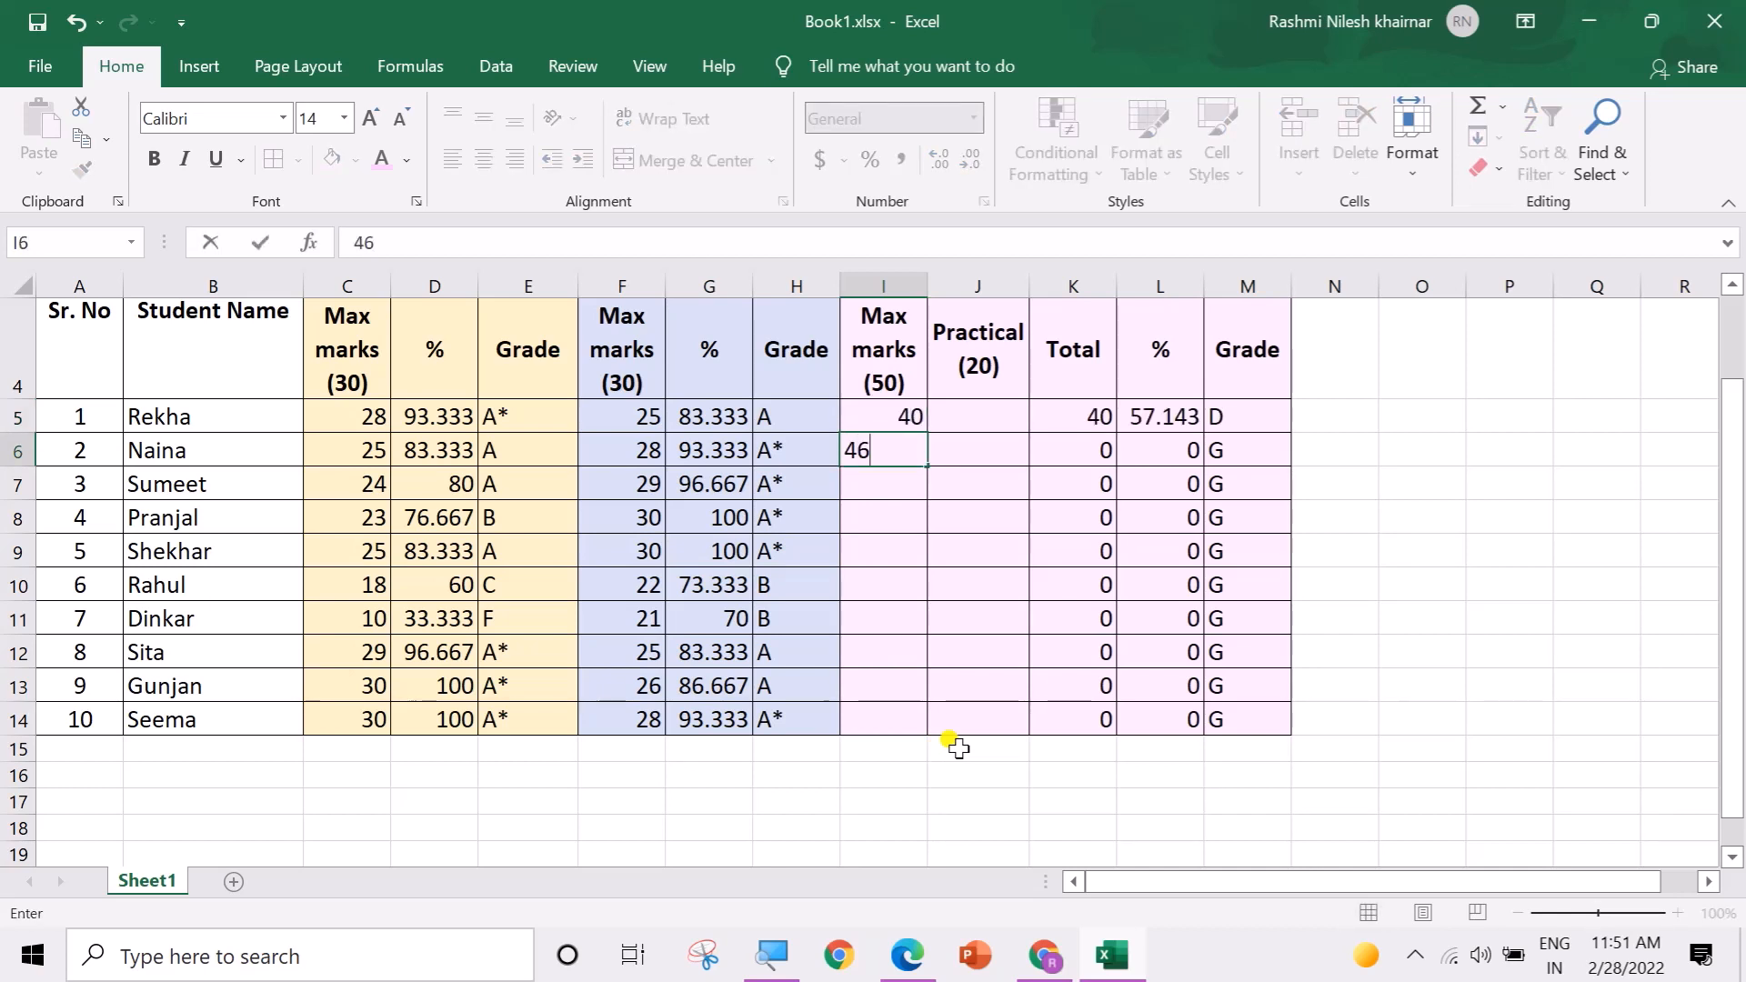
{"action": "key", "text": "Return"}
{"action": "type", "text": "45"}
{"action": "key", "text": "Return"}
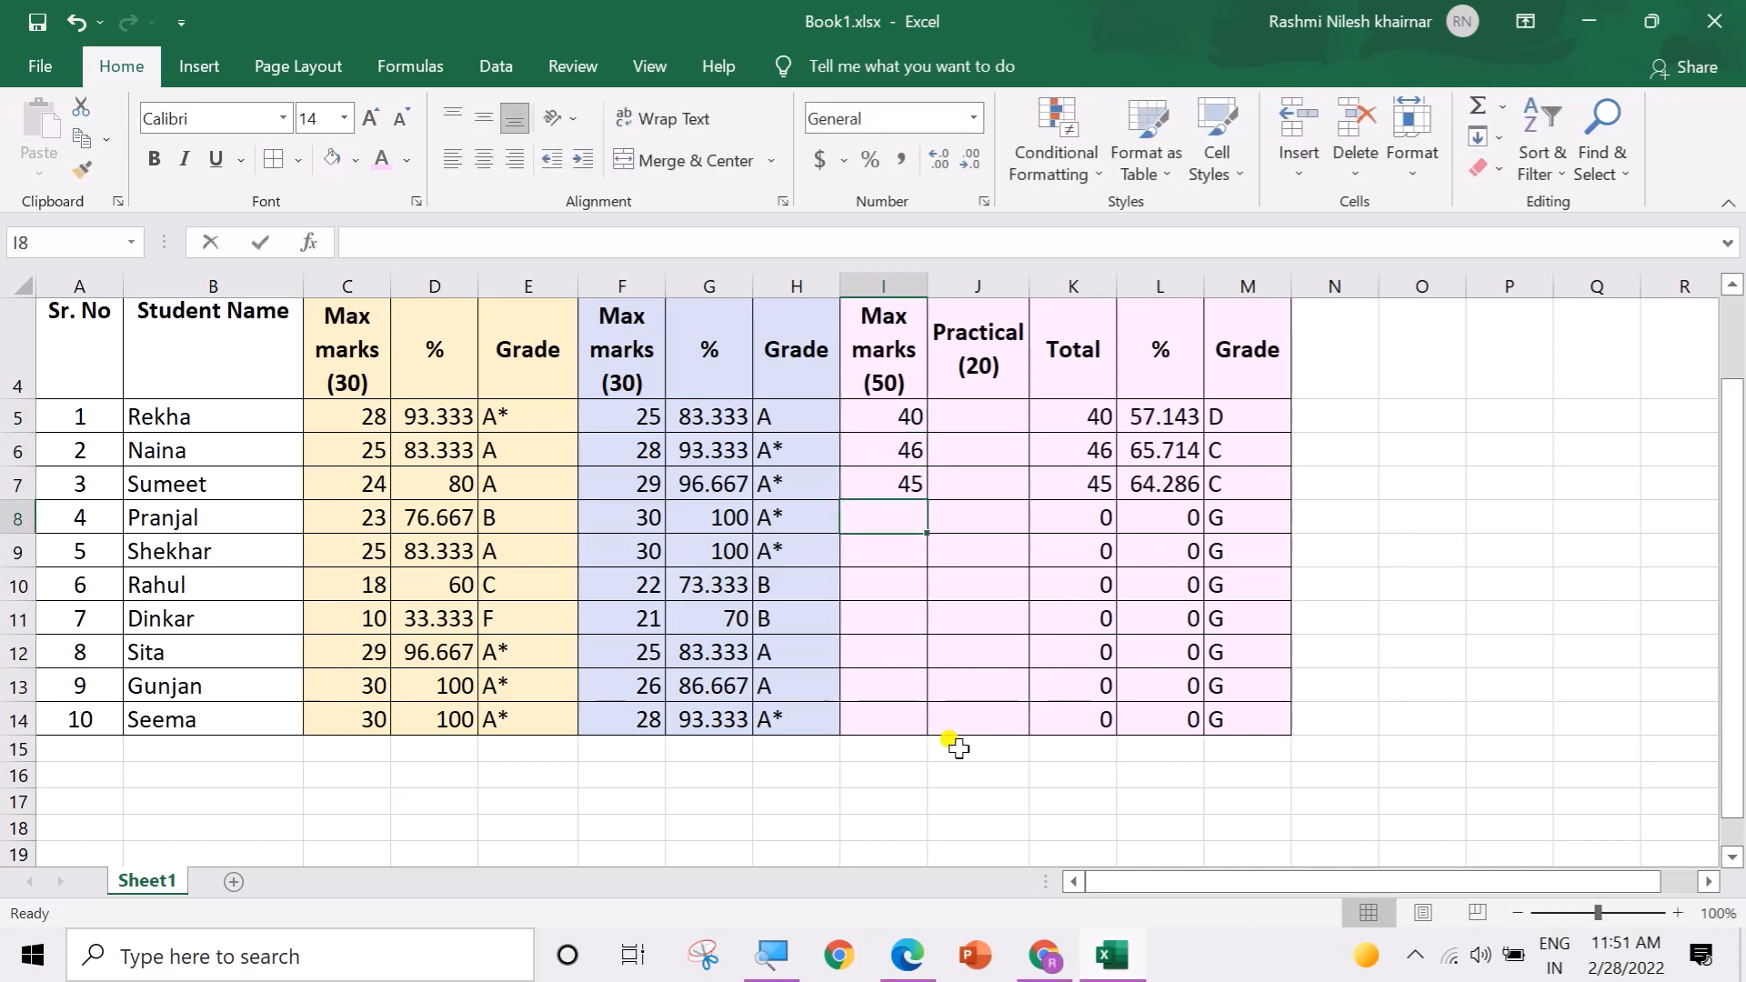
{"action": "type", "text": "39"}
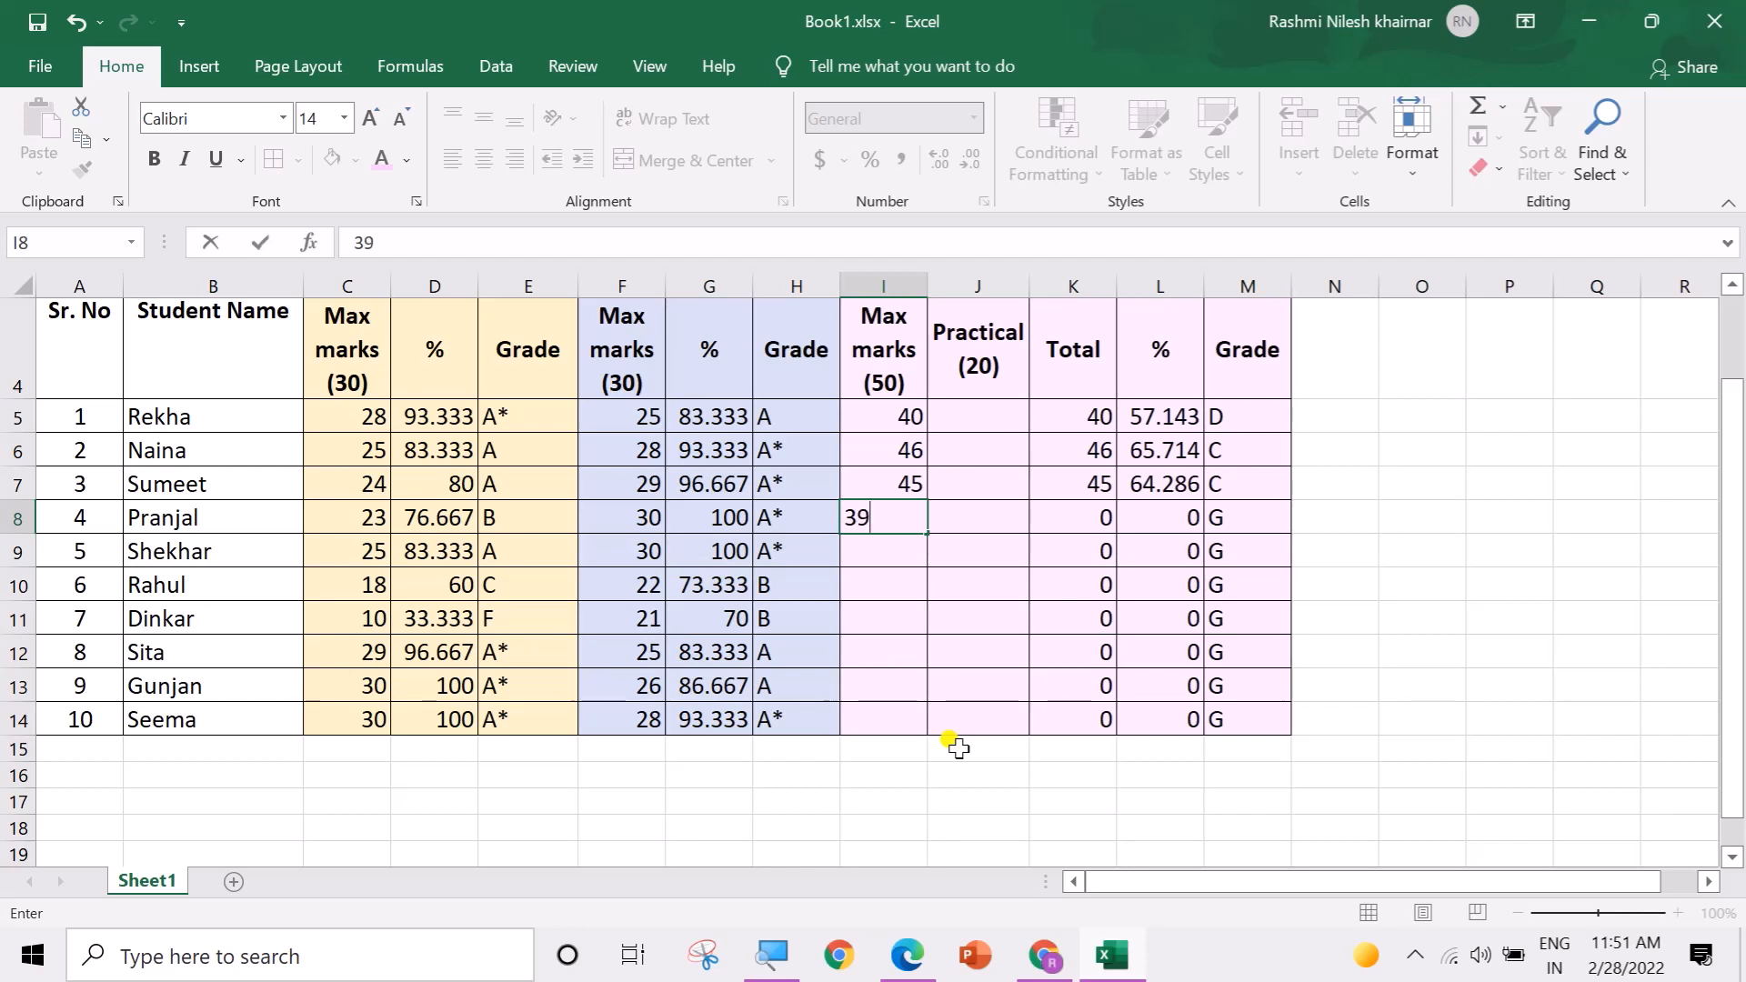
{"action": "key", "text": "Return"}
{"action": "type", "text": "5"}
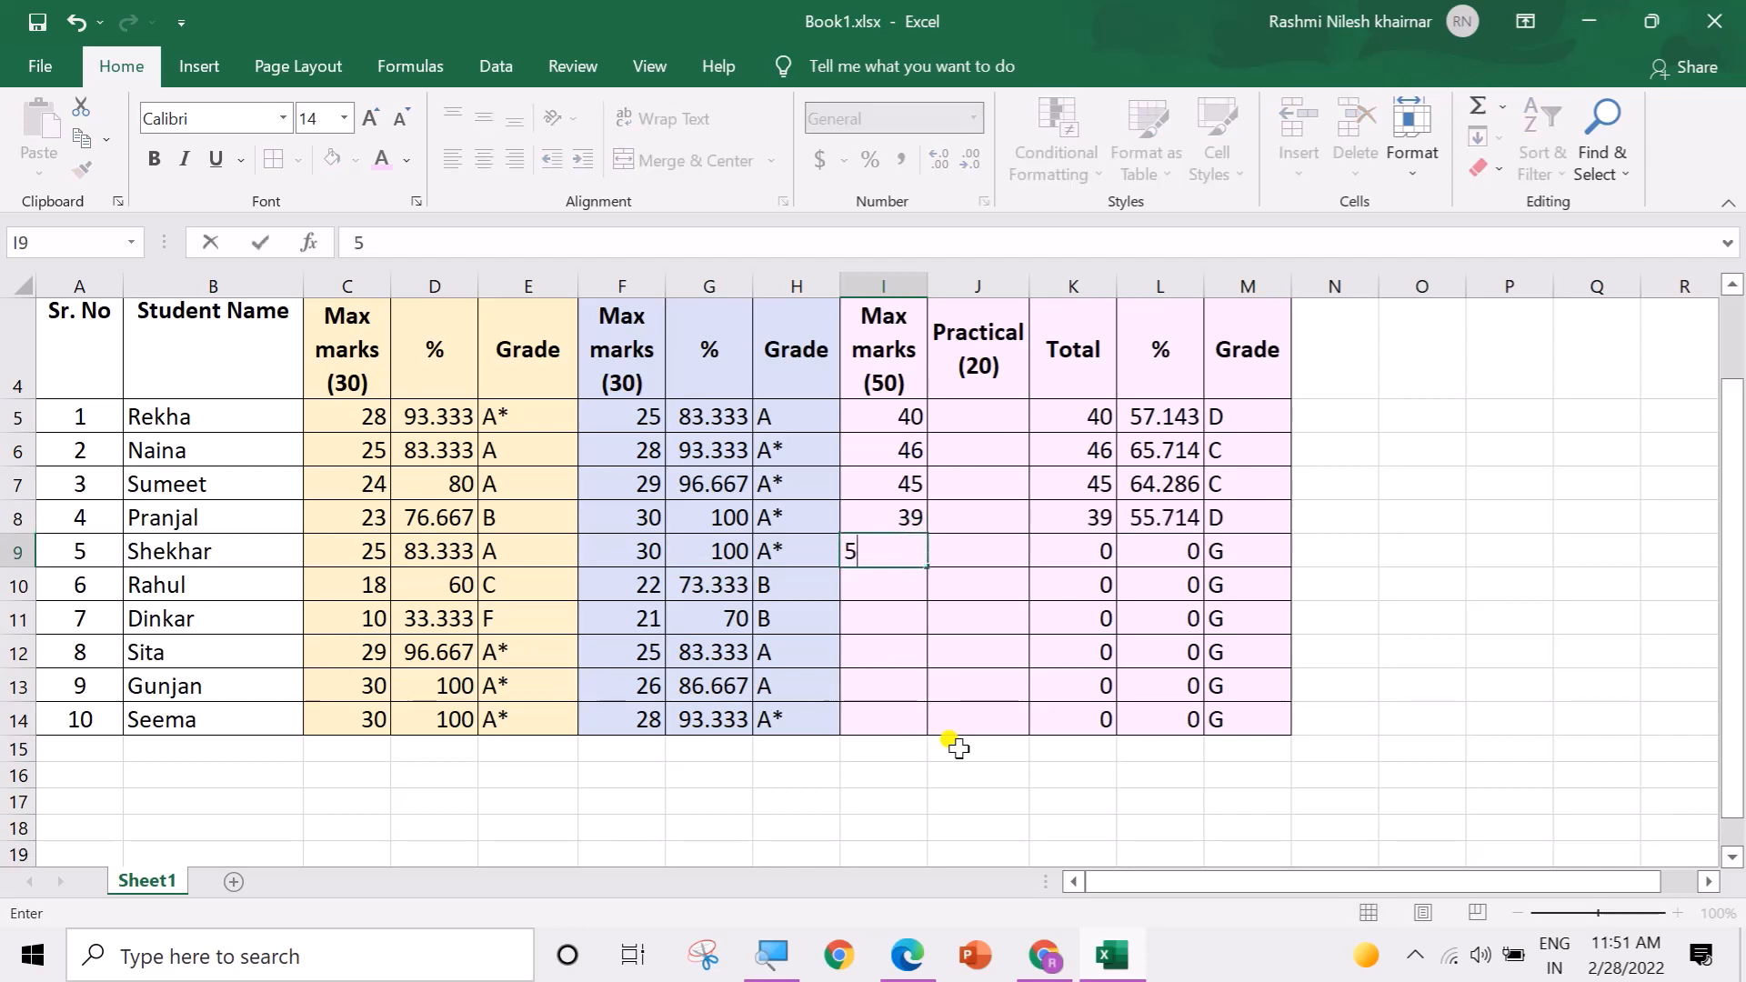
{"action": "type", "text": "0"}
{"action": "key", "text": "Return"}
Step: Enter the Term 1 Final marks 50, 36, 39, 47 and 48 in cells I10 to I14
{"action": "type", "text": "50"}
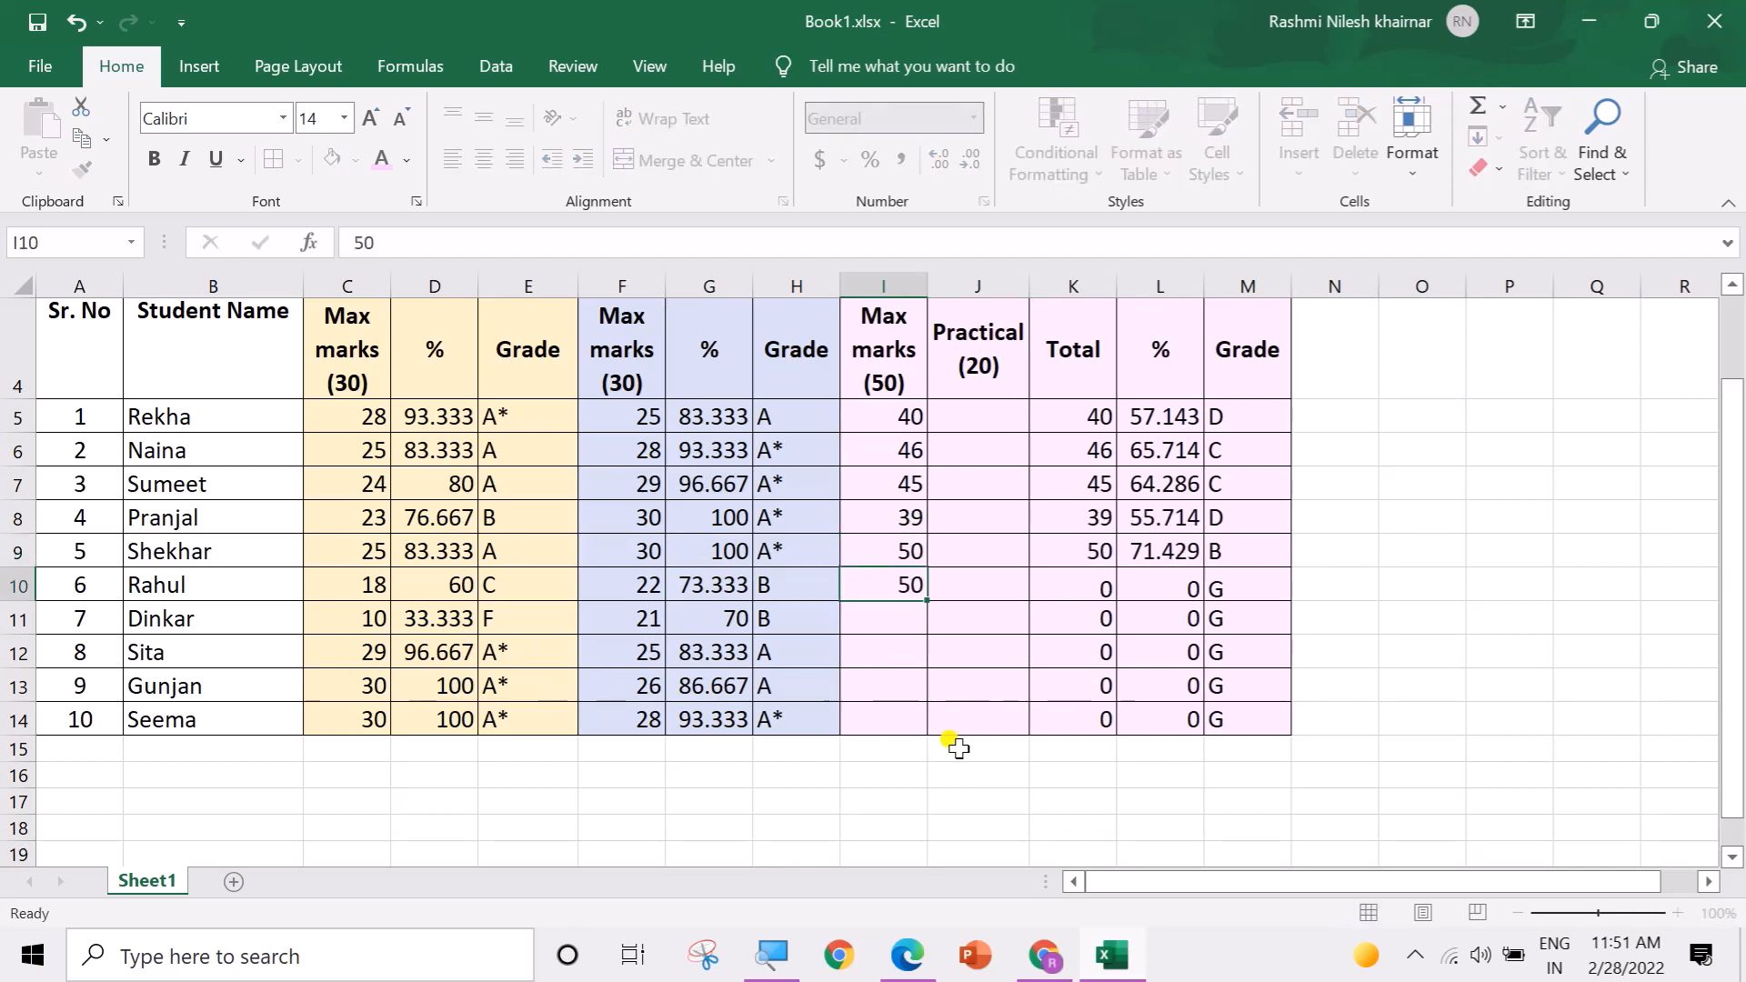
{"action": "key", "text": "Return"}
{"action": "type", "text": "36"}
{"action": "key", "text": "Return"}
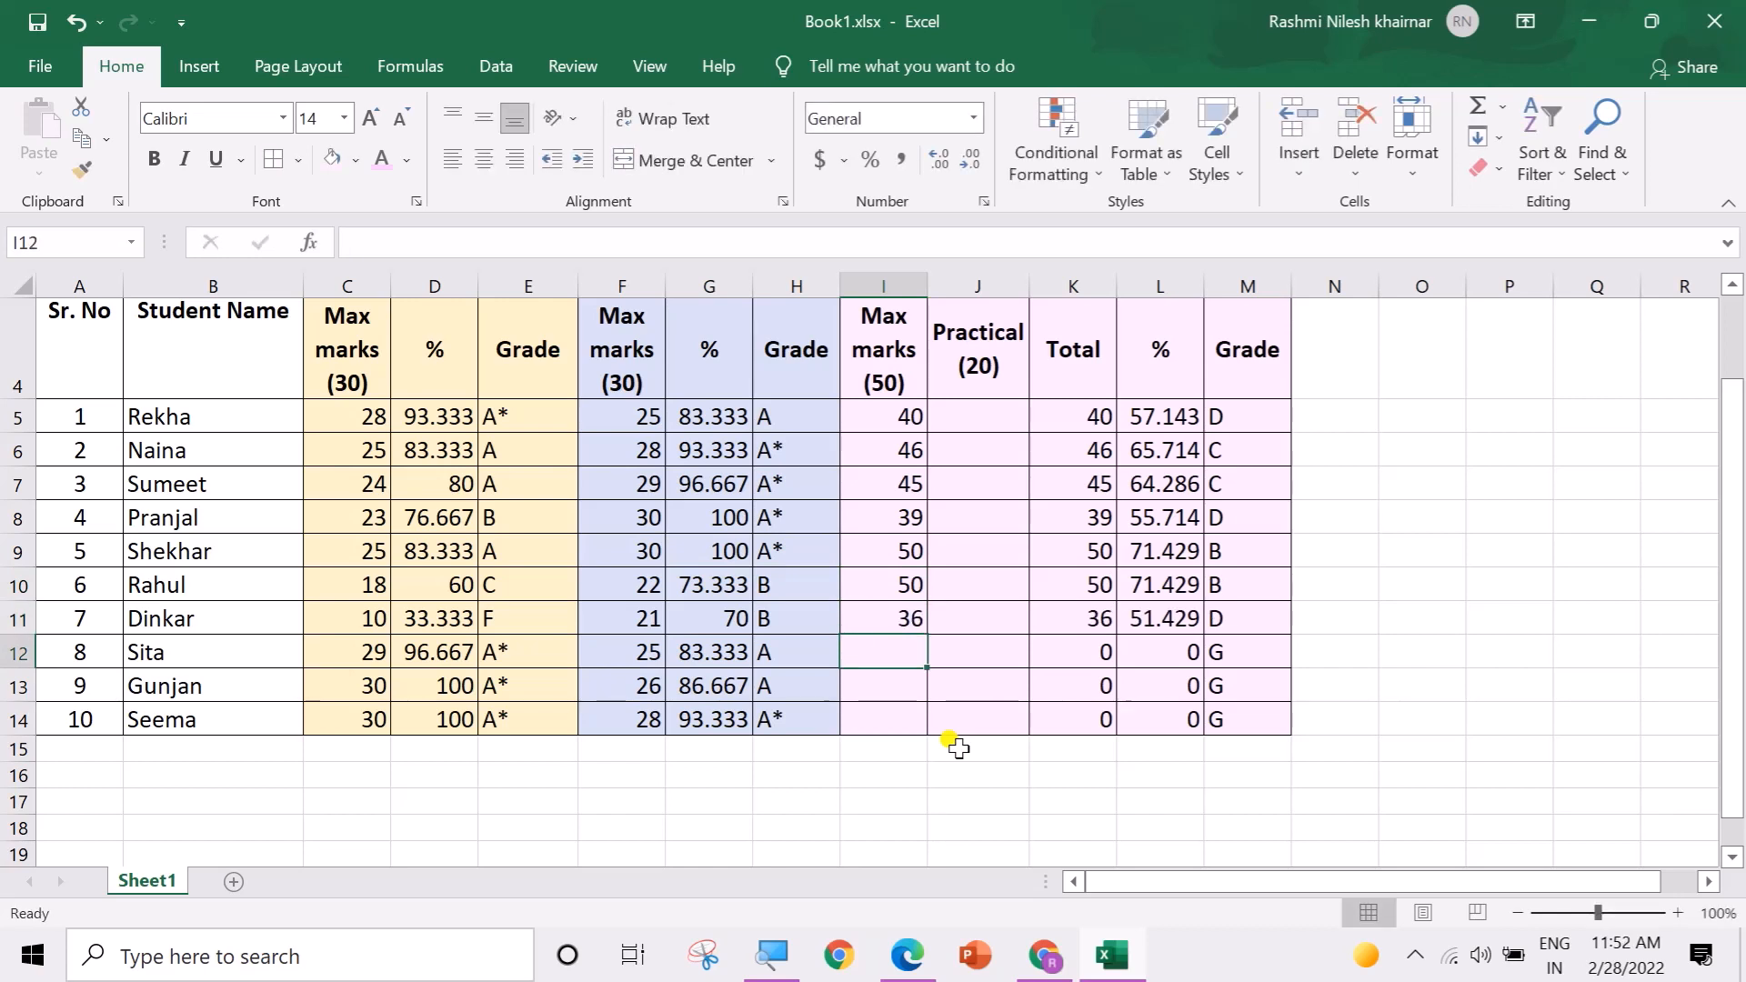
{"action": "type", "text": "39"}
{"action": "key", "text": "Return"}
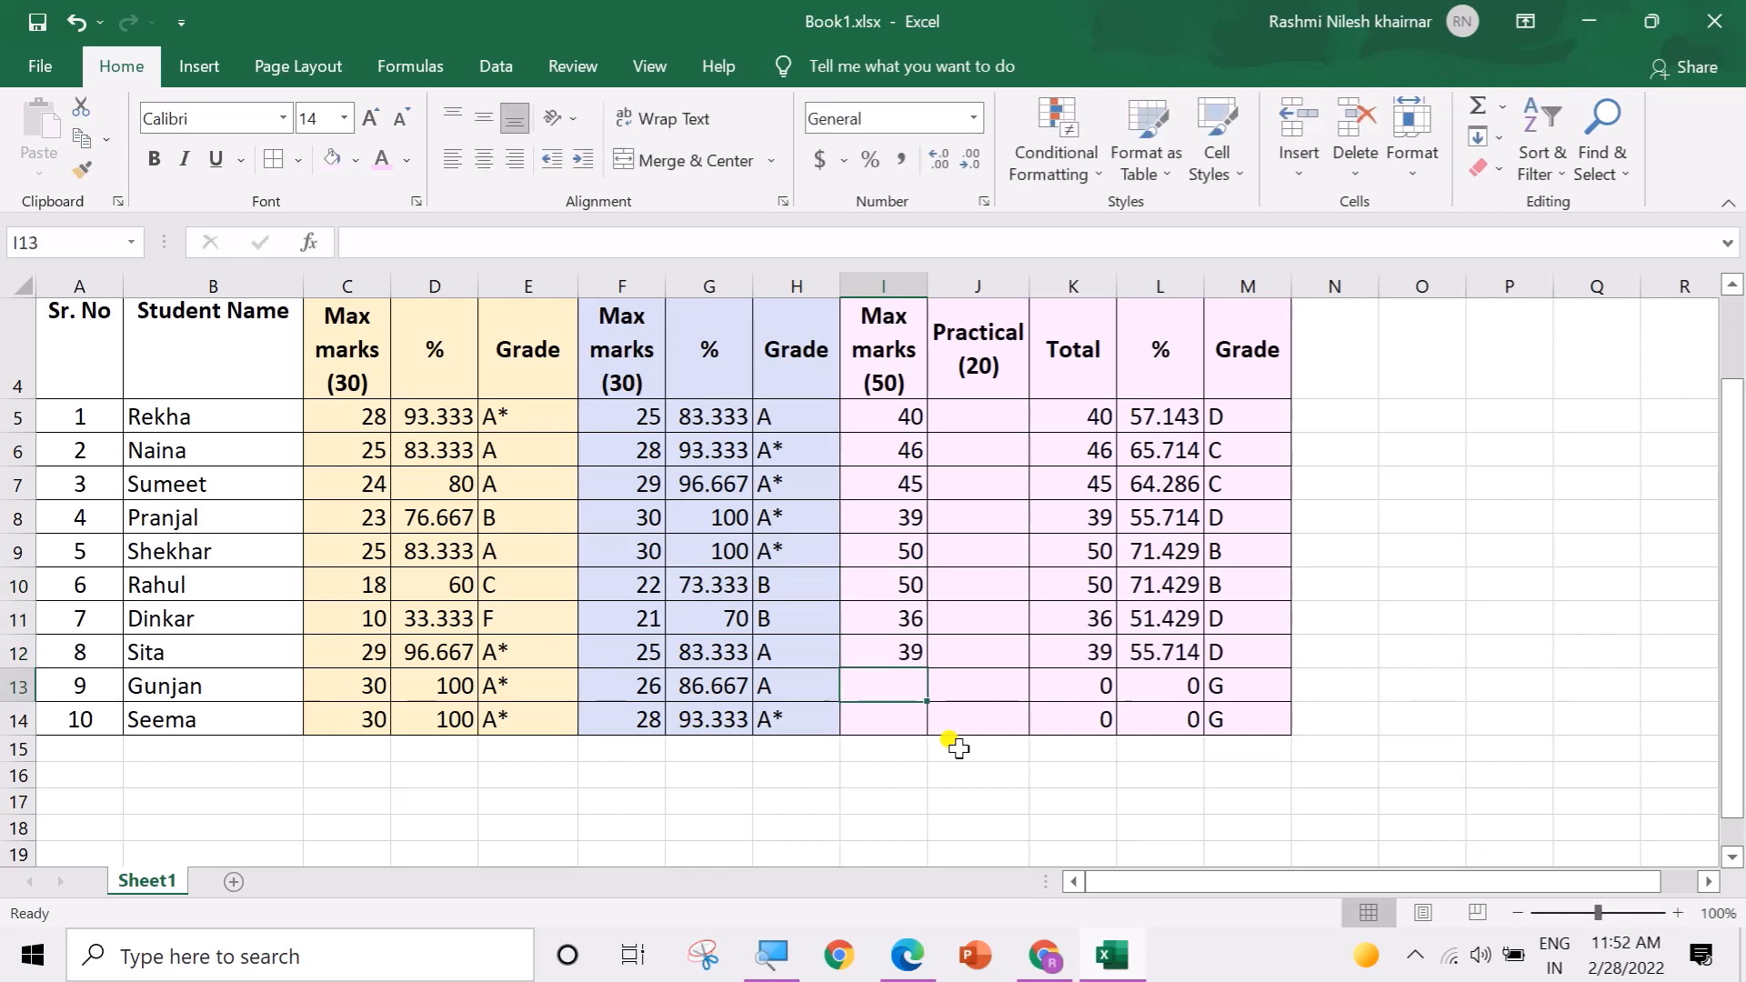
{"action": "type", "text": "47"}
{"action": "key", "text": "Return"}
{"action": "type", "text": "4"}
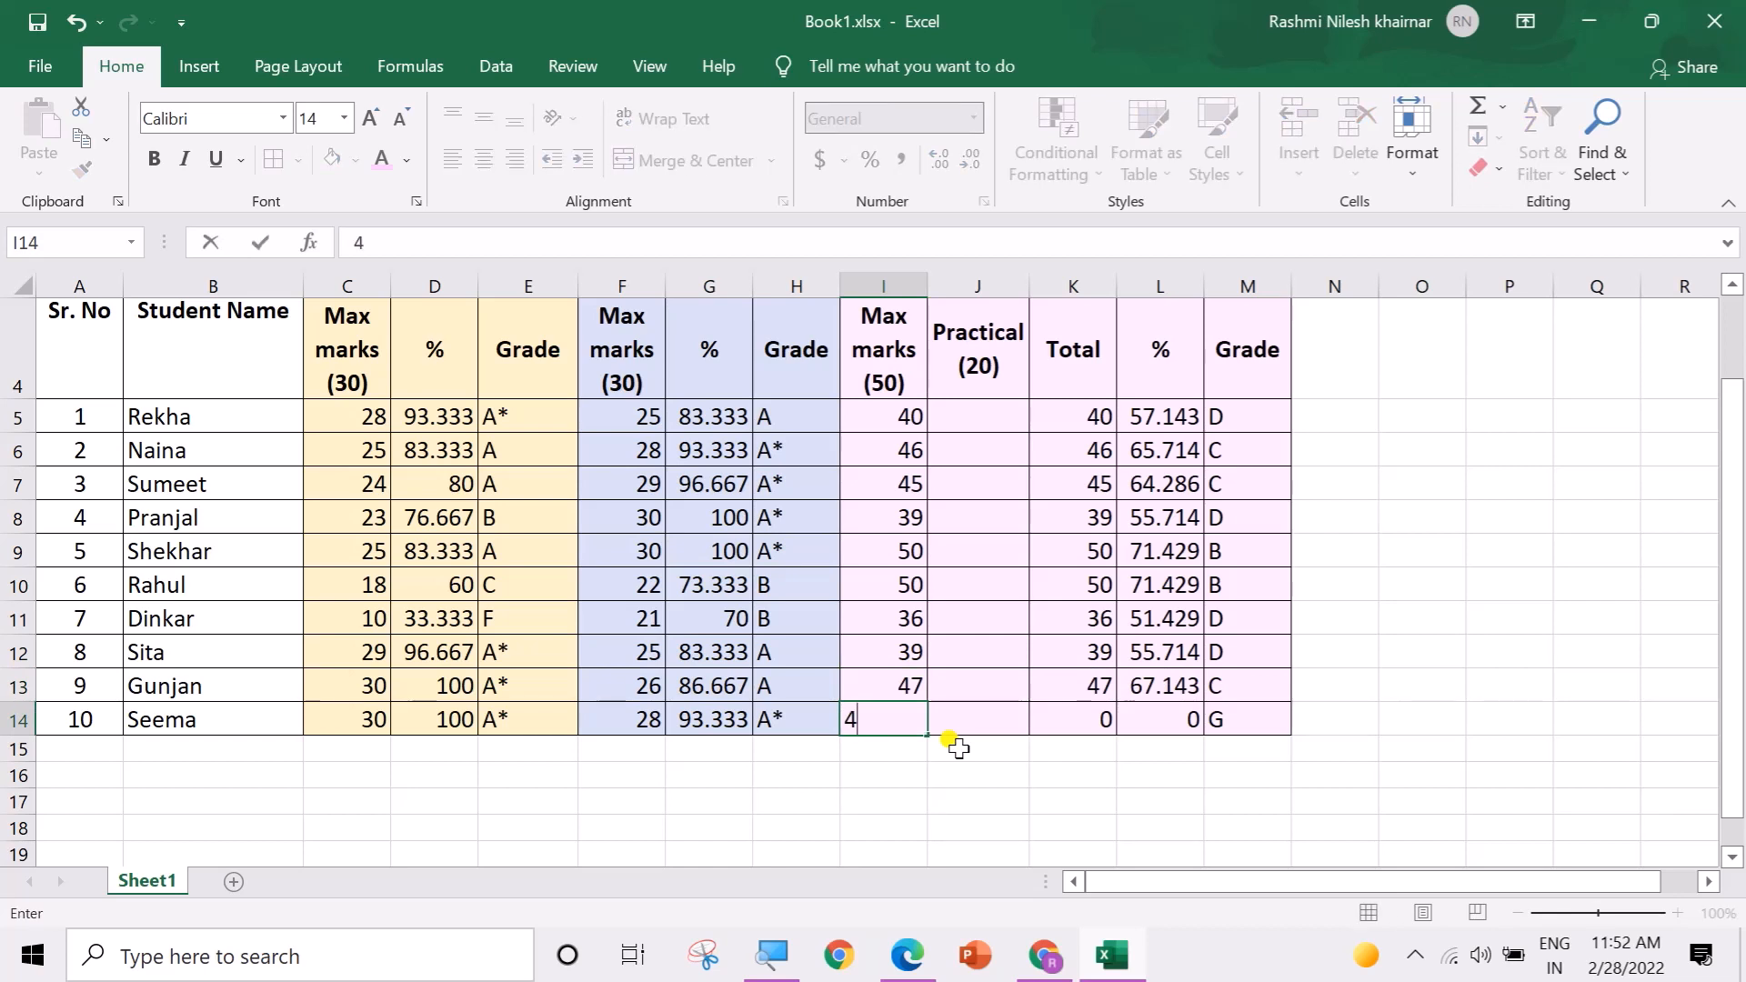
{"action": "type", "text": "8"}
{"action": "key", "text": "Tab"}
Step: Enter the Practical marks 20, 20, 19, 19 and 19 in cells J5 to J9
{"action": "key", "text": "Up"}
{"action": "key", "text": "Up"}
{"action": "key", "text": "Up"}
{"action": "key", "text": "Up"}
{"action": "key", "text": "Up"}
{"action": "key", "text": "Up"}
{"action": "key", "text": "Up"}
{"action": "key", "text": "Up"}
{"action": "key", "text": "Up"}
{"action": "key", "text": "Up"}
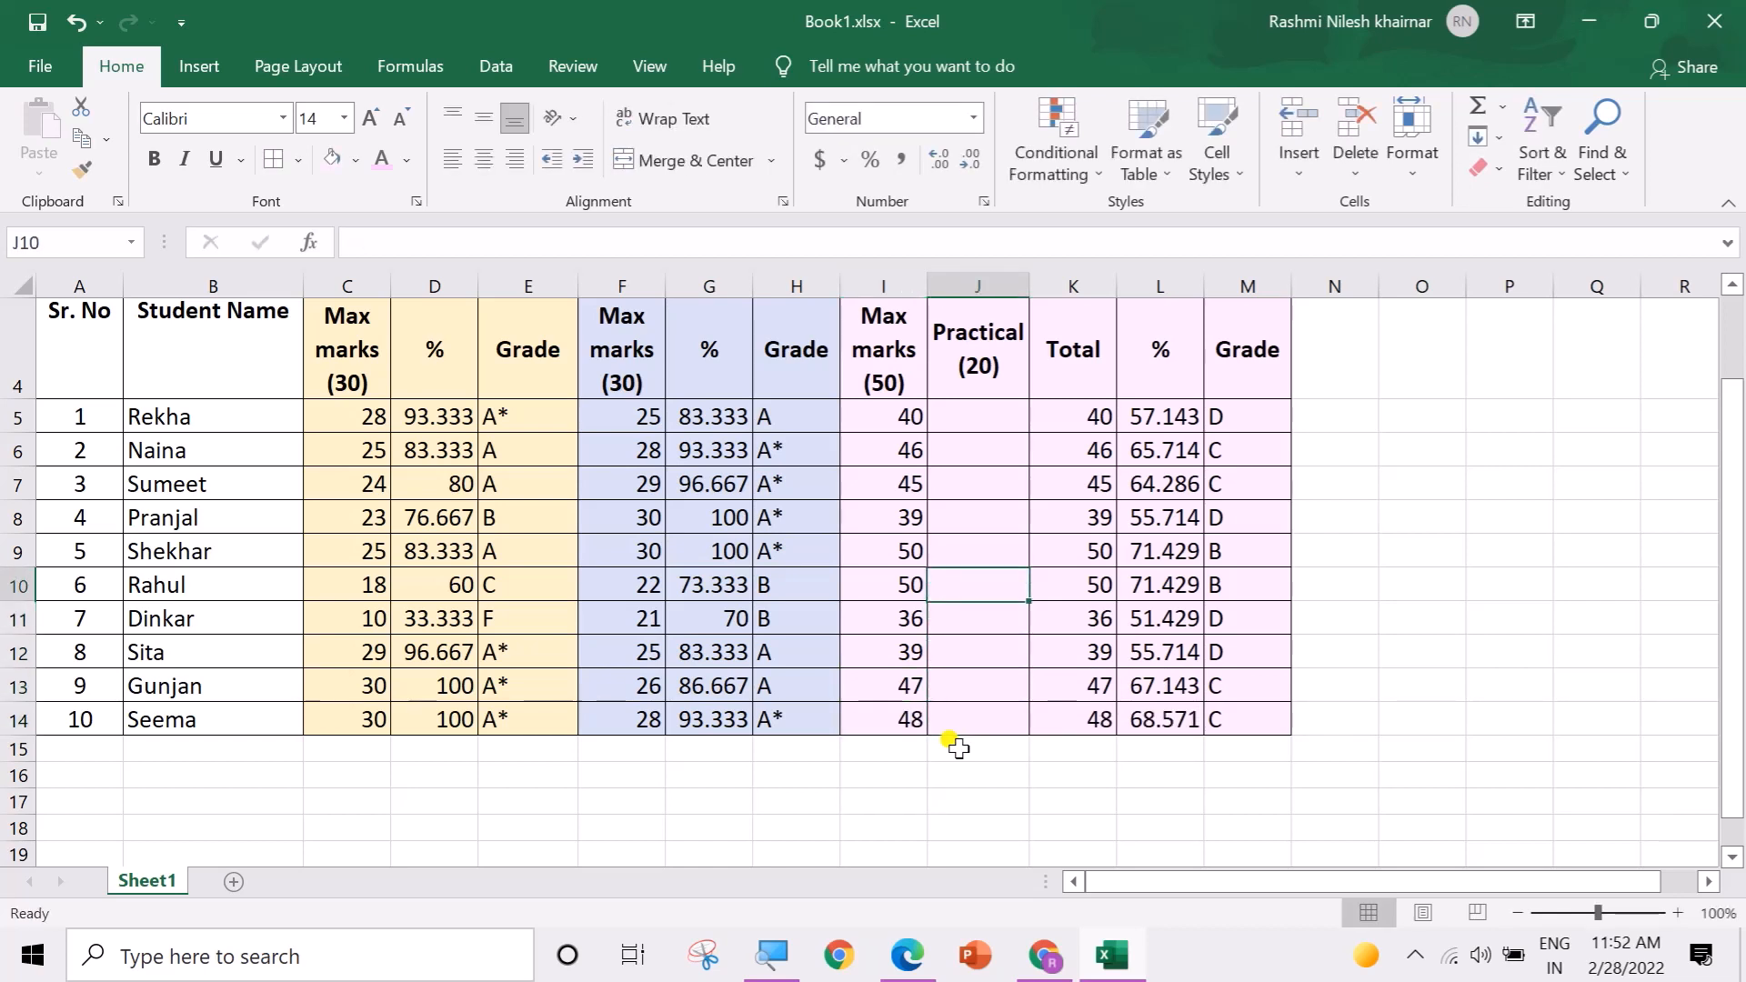
{"action": "key", "text": "Down"}
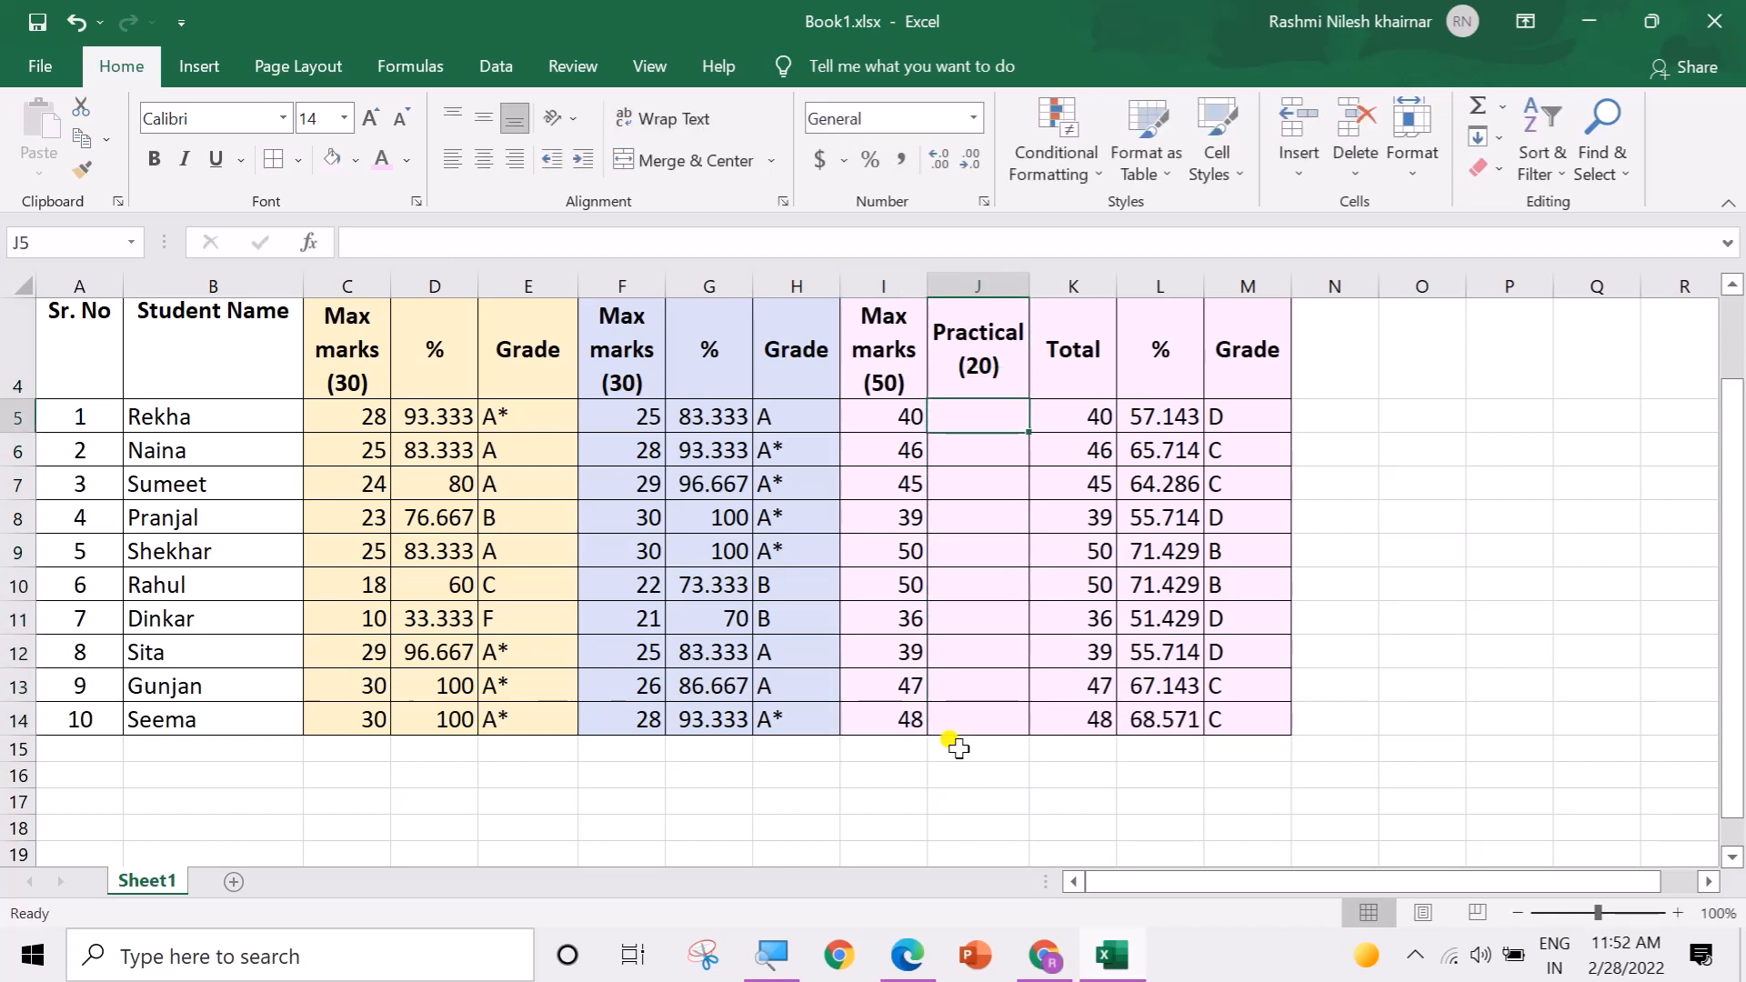
{"action": "type", "text": "20"}
{"action": "key", "text": "Return"}
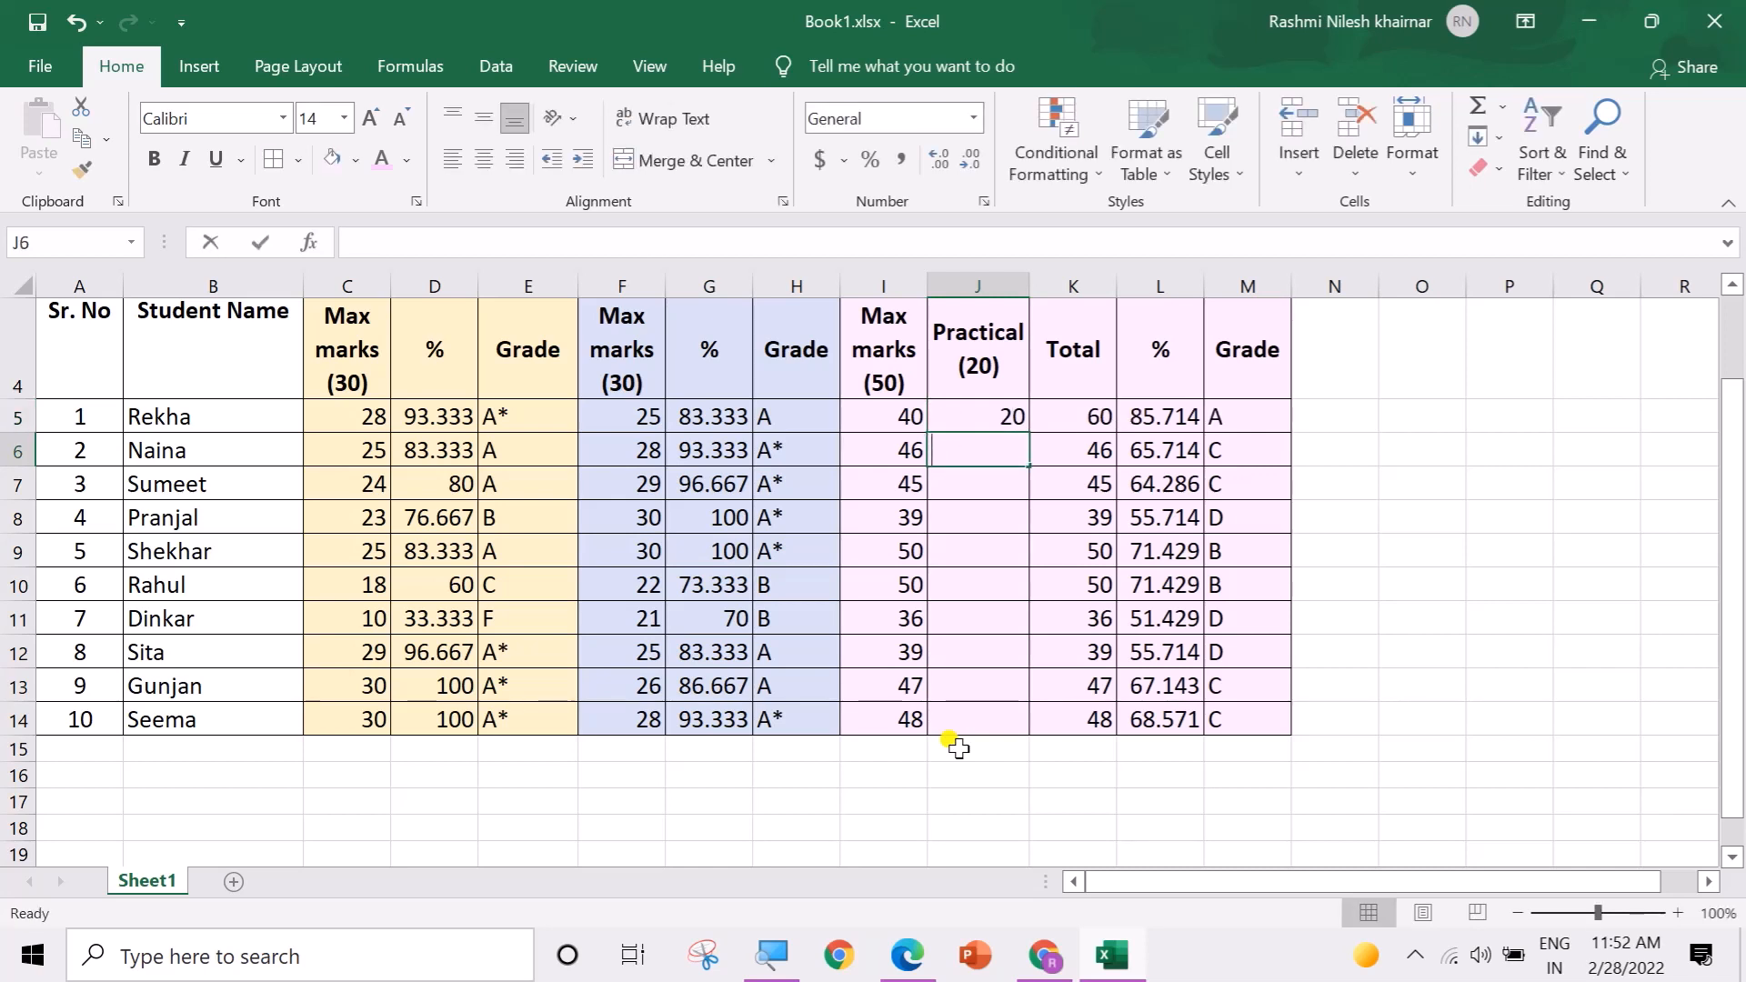
{"action": "type", "text": "20"}
{"action": "key", "text": "Return"}
{"action": "type", "text": "19"}
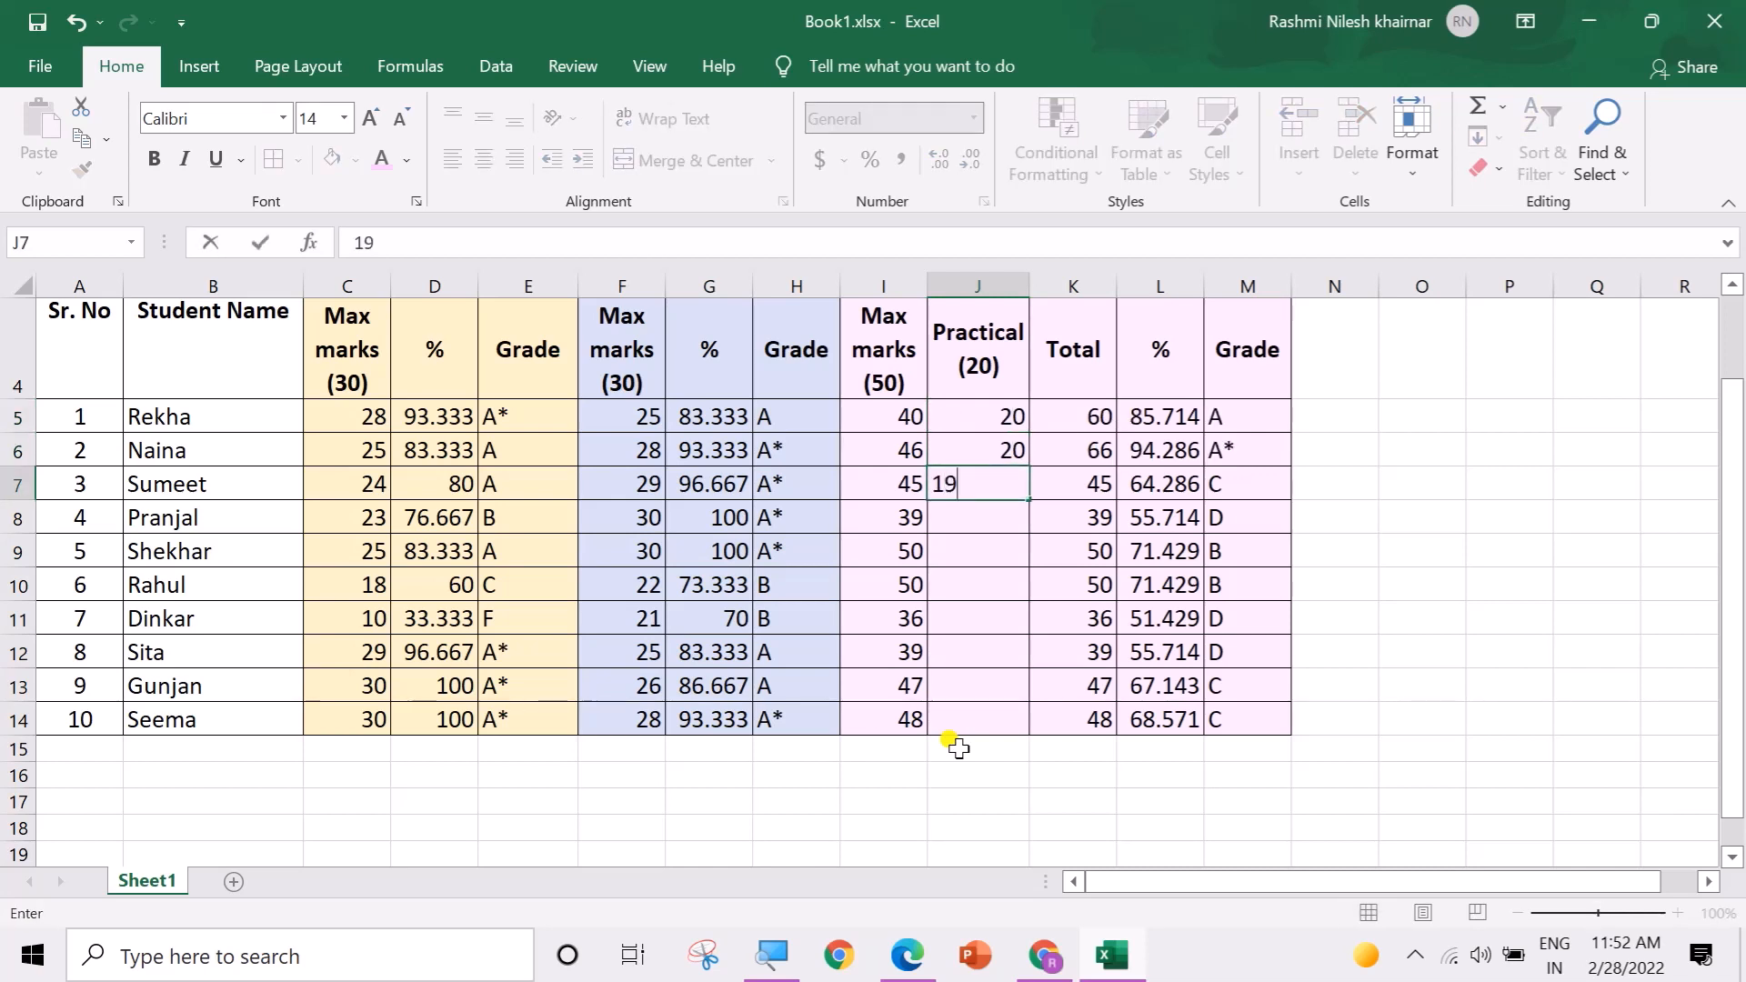
{"action": "key", "text": "Return"}
{"action": "type", "text": "19"}
{"action": "key", "text": "Return"}
{"action": "type", "text": "1"}
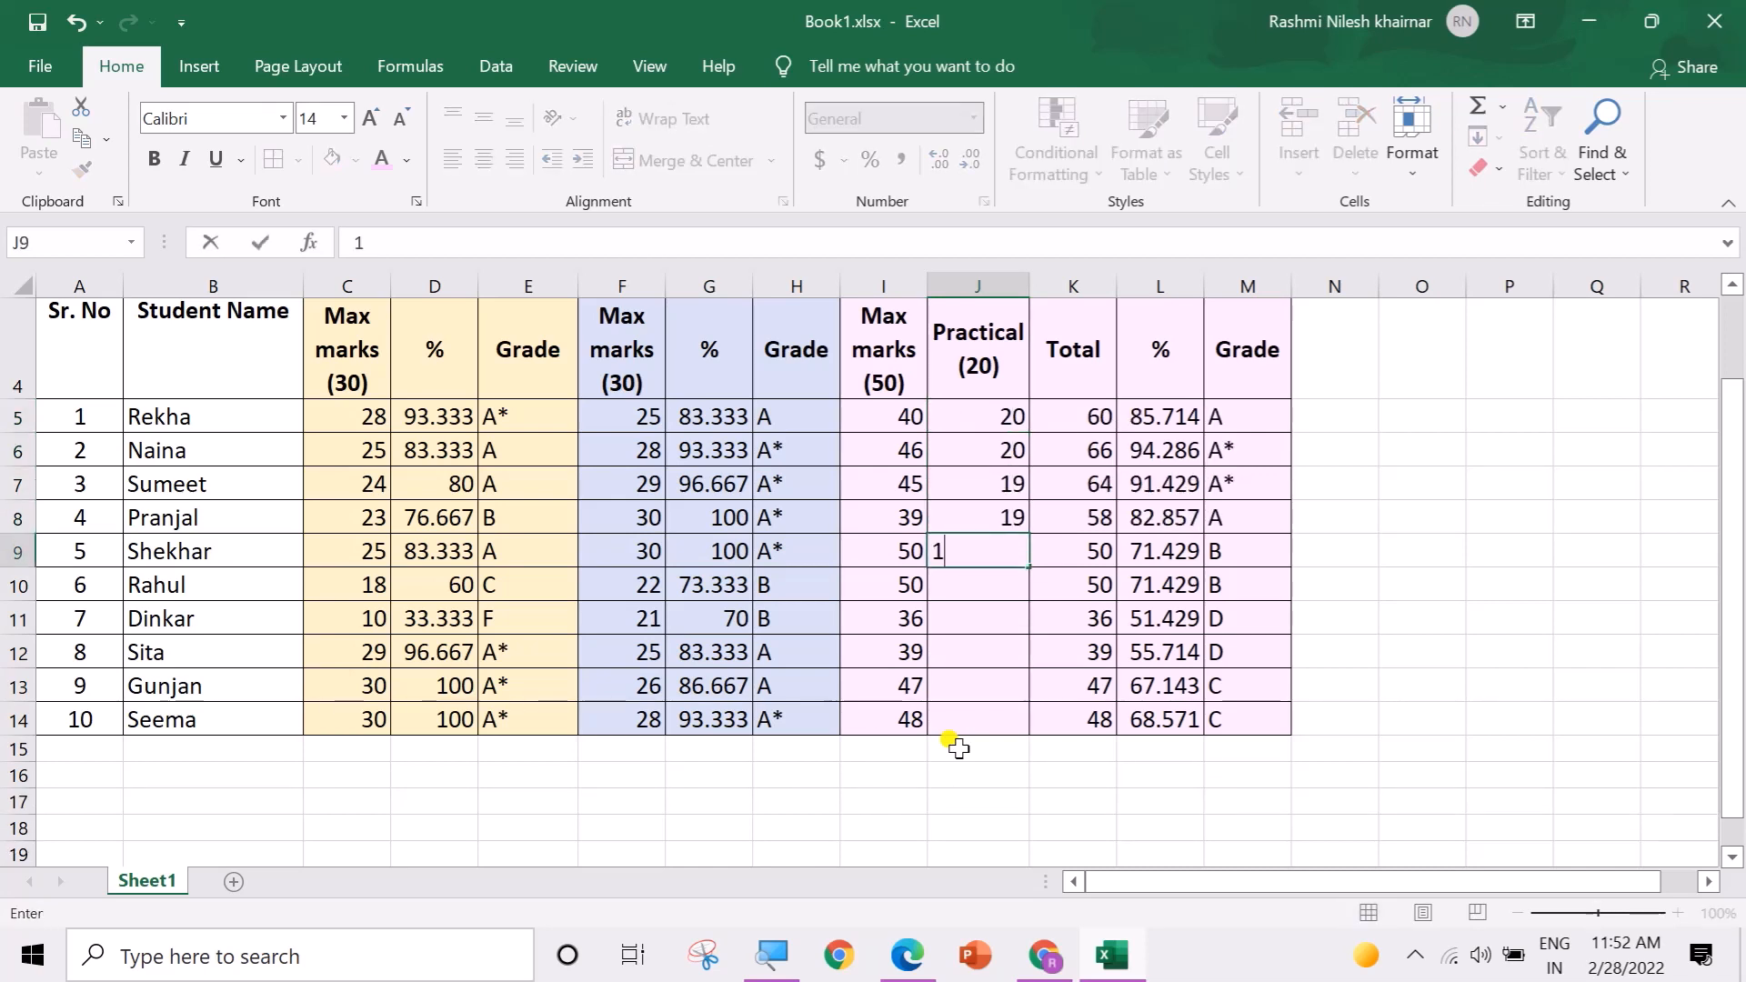
{"action": "type", "text": "9"}
{"action": "key", "text": "Return"}
Step: Enter the Practical marks 17, 18, 17, 20 and 20 in cells J10 to J14
{"action": "type", "text": "17"}
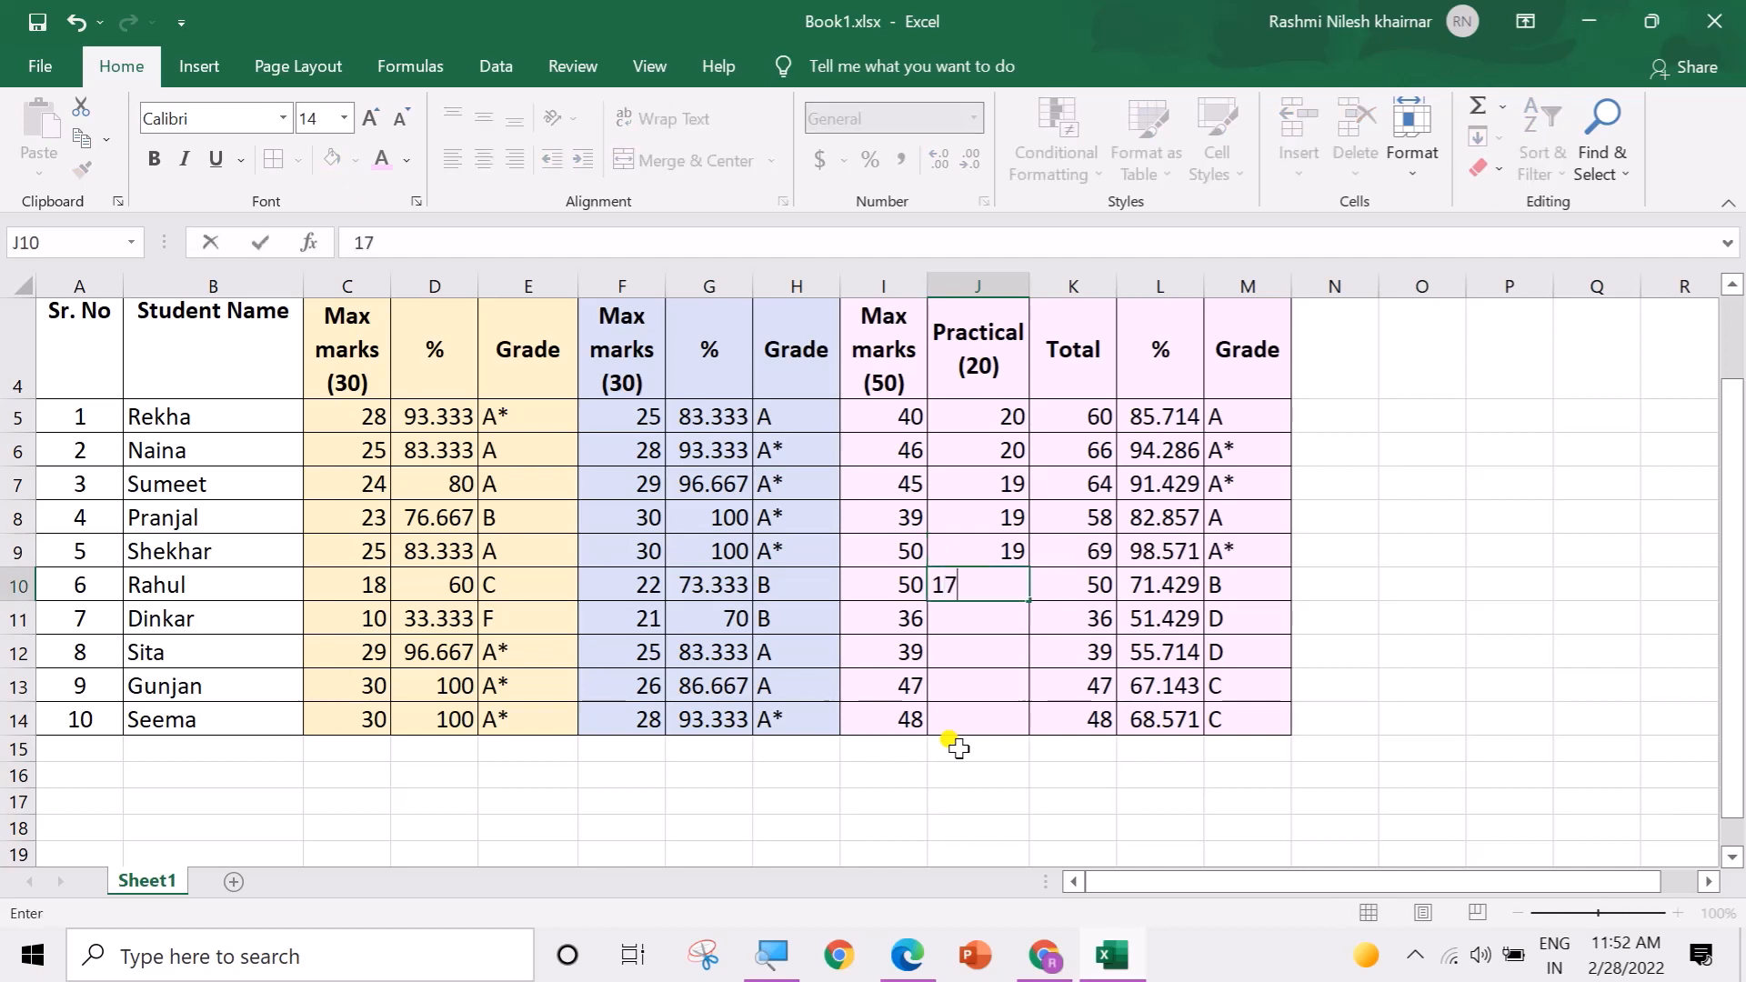
{"action": "key", "text": "Return"}
{"action": "type", "text": "18"}
{"action": "key", "text": "Return"}
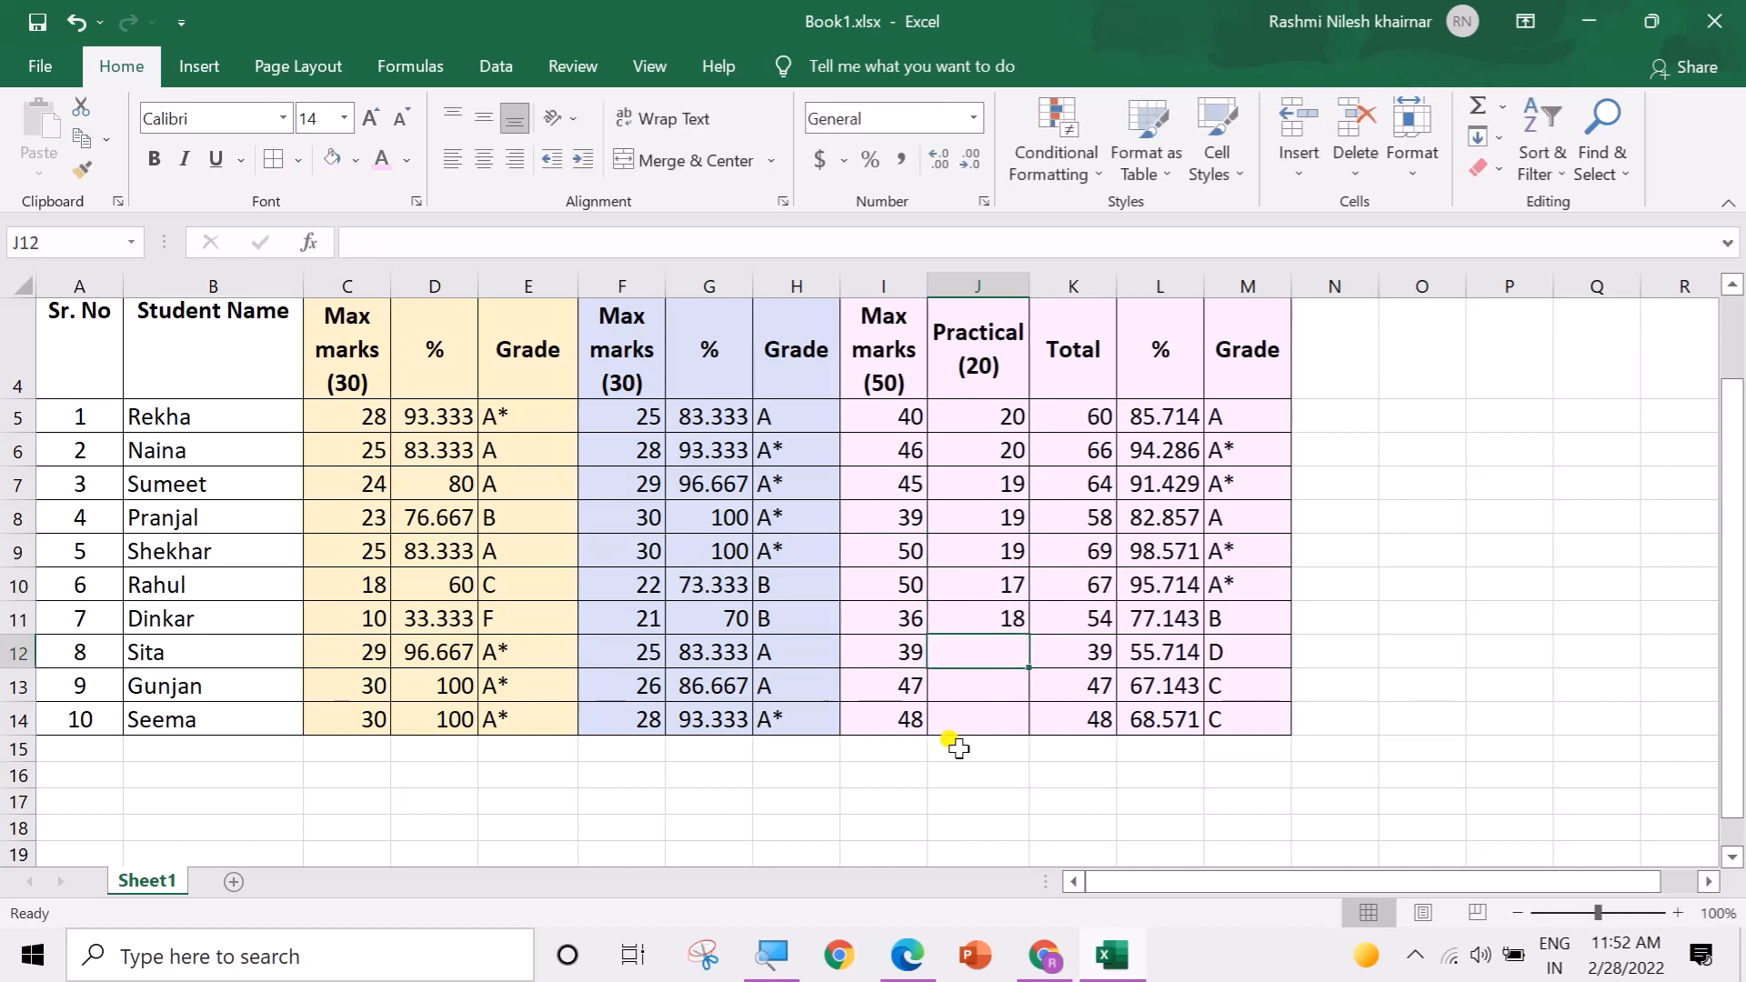
{"action": "type", "text": "1"}
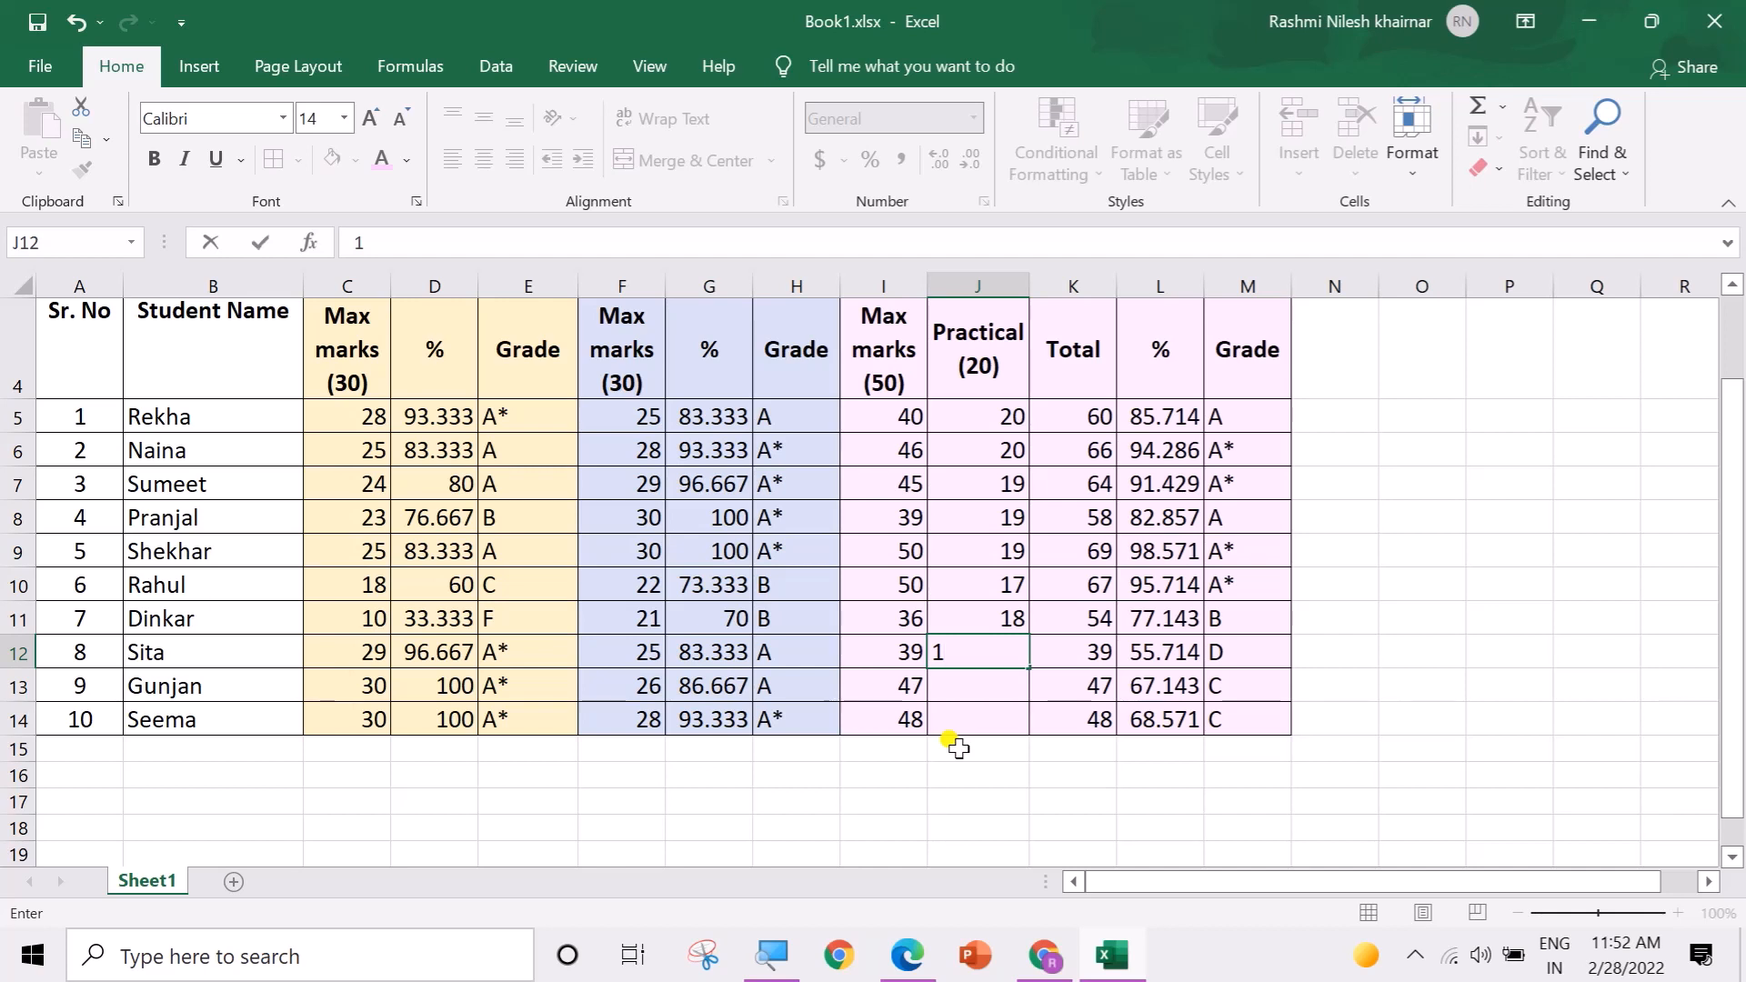
{"action": "type", "text": "7"}
{"action": "key", "text": "Return"}
{"action": "type", "text": "20"}
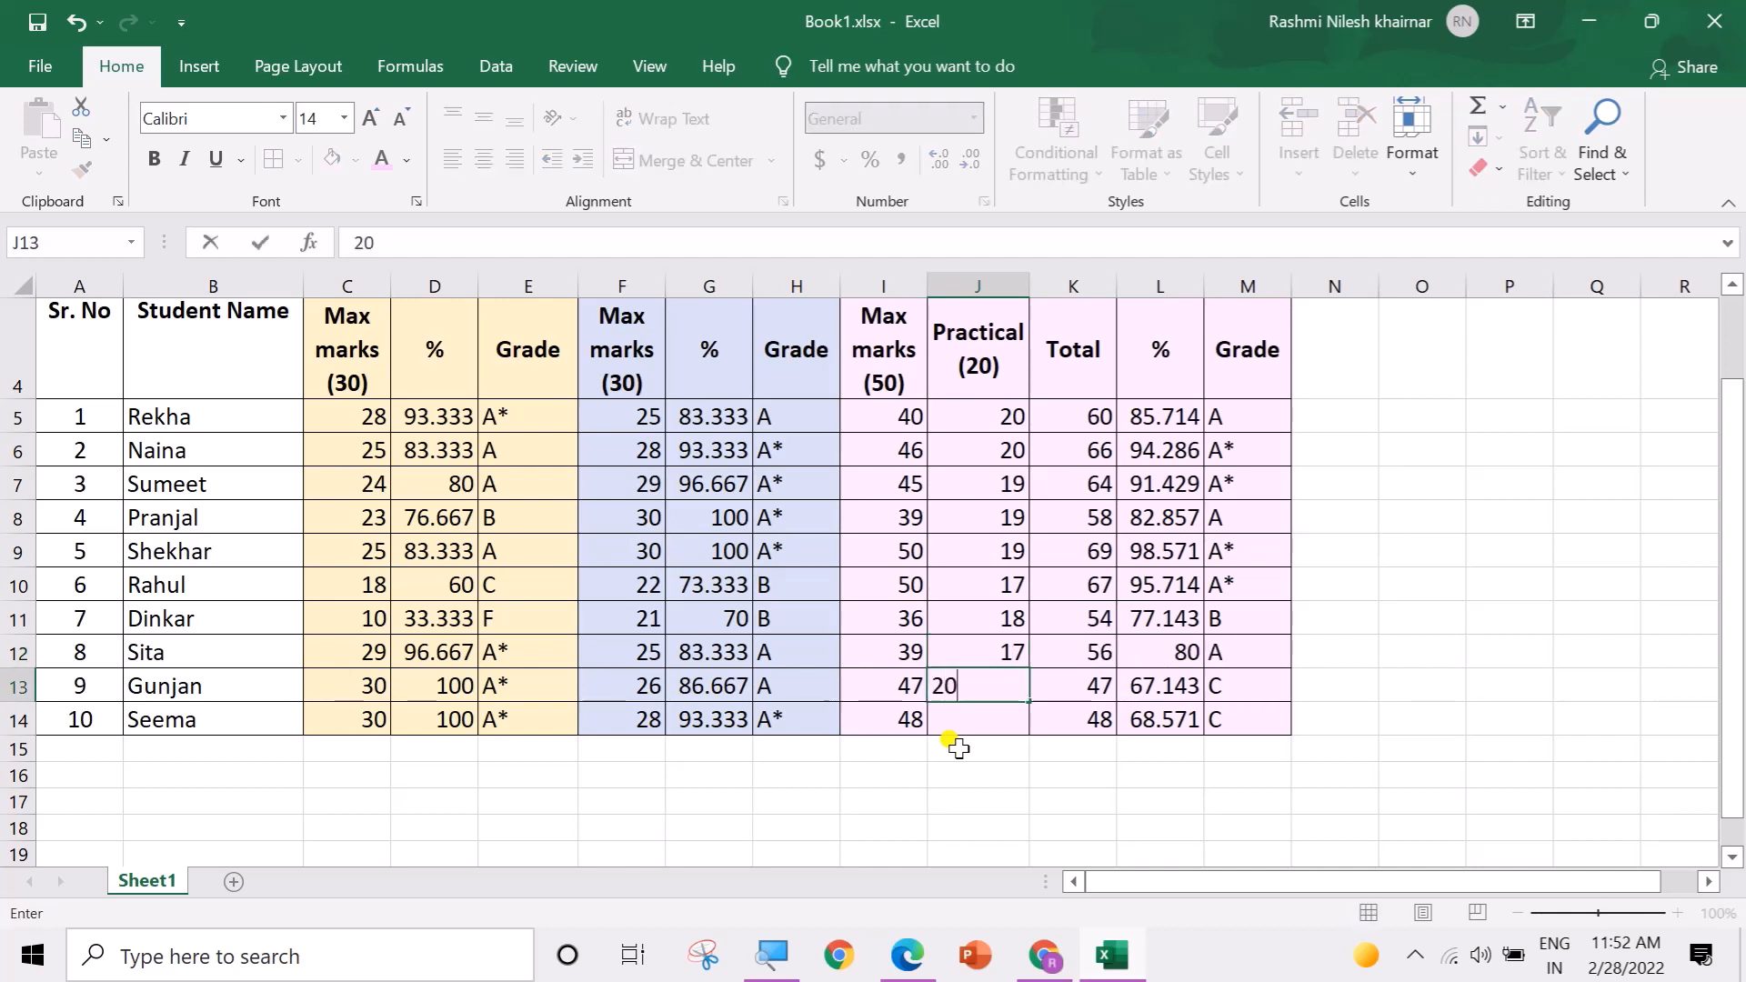
{"action": "key", "text": "Return"}
{"action": "type", "text": "2"}
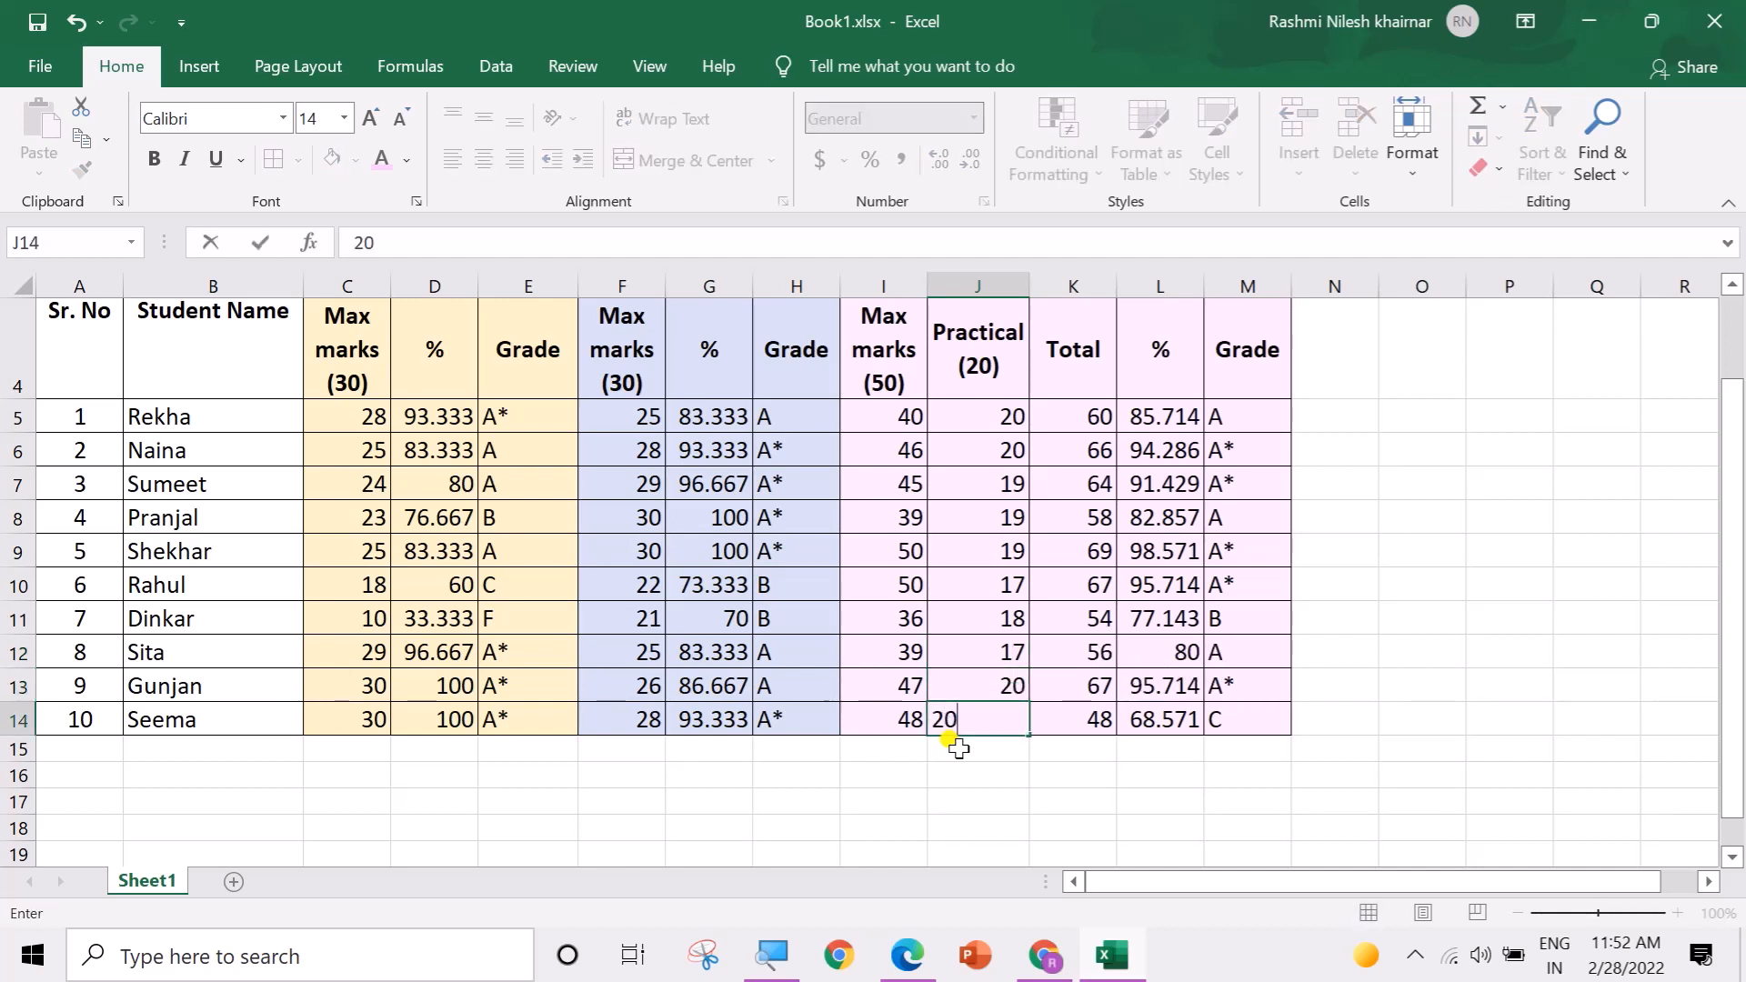
{"action": "type", "text": "0"}
{"action": "key", "text": "Return"}
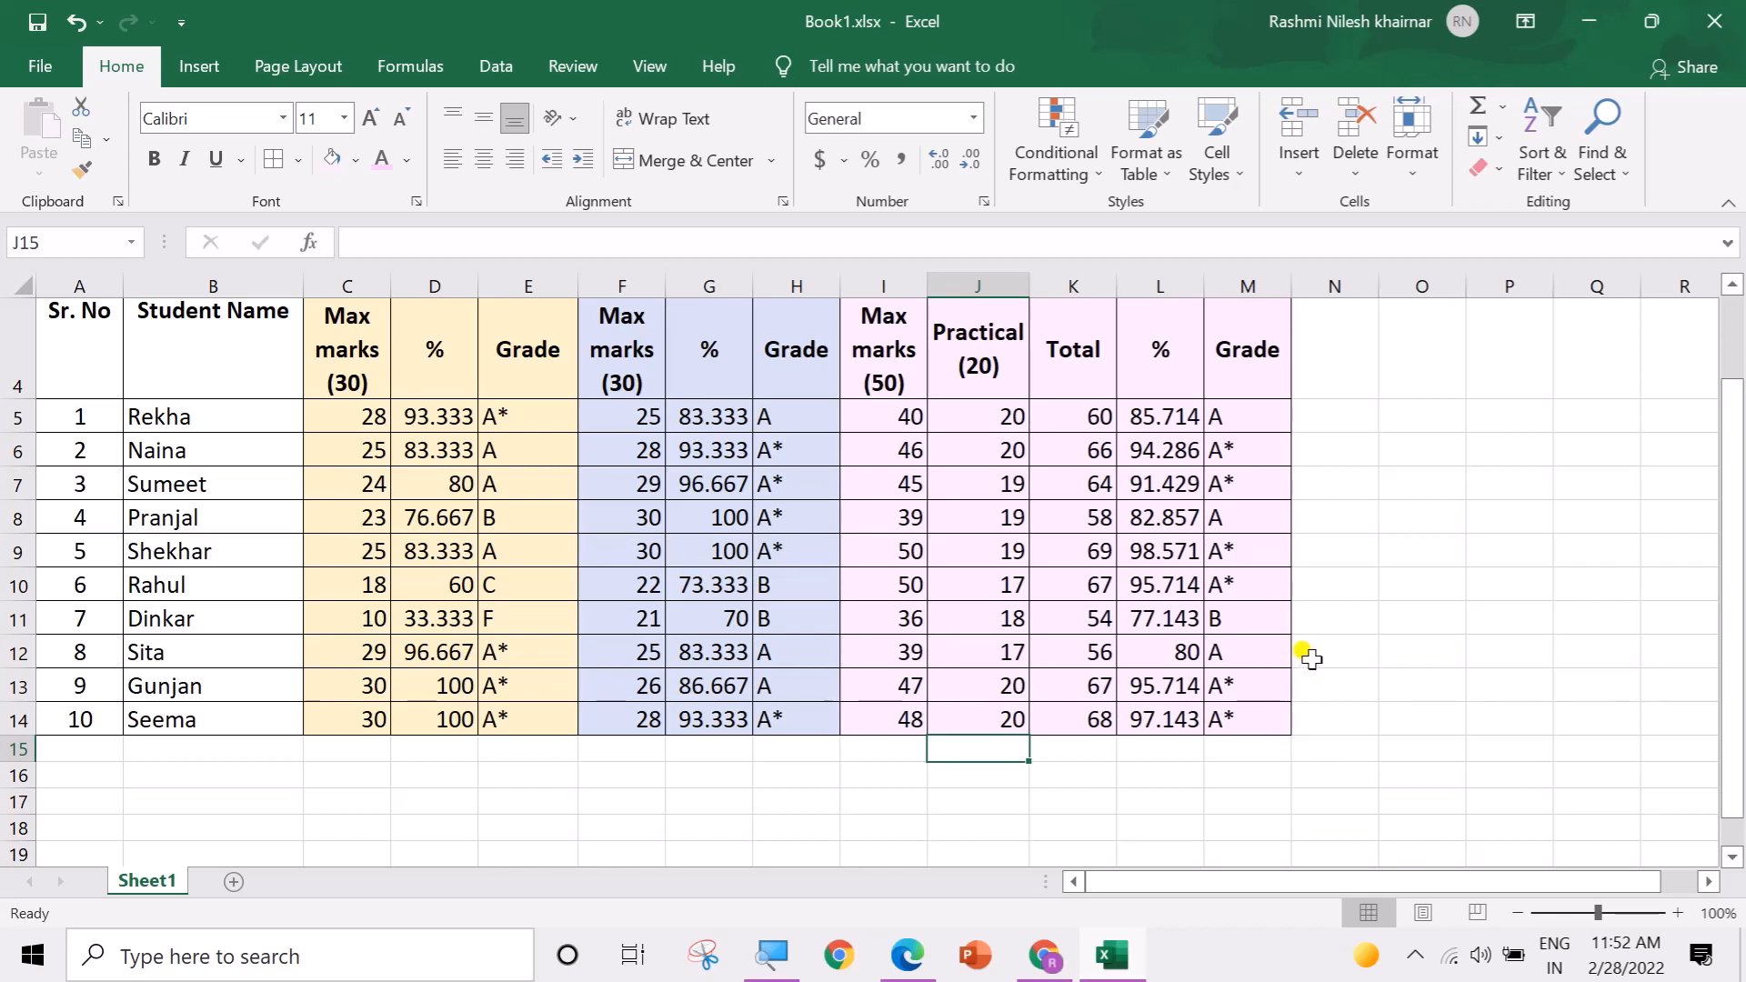
Step: Center the contents of columns C to M horizontally
{"action": "left_click_drag", "start_coordinate": [352, 284], "coordinate": [1233, 289]}
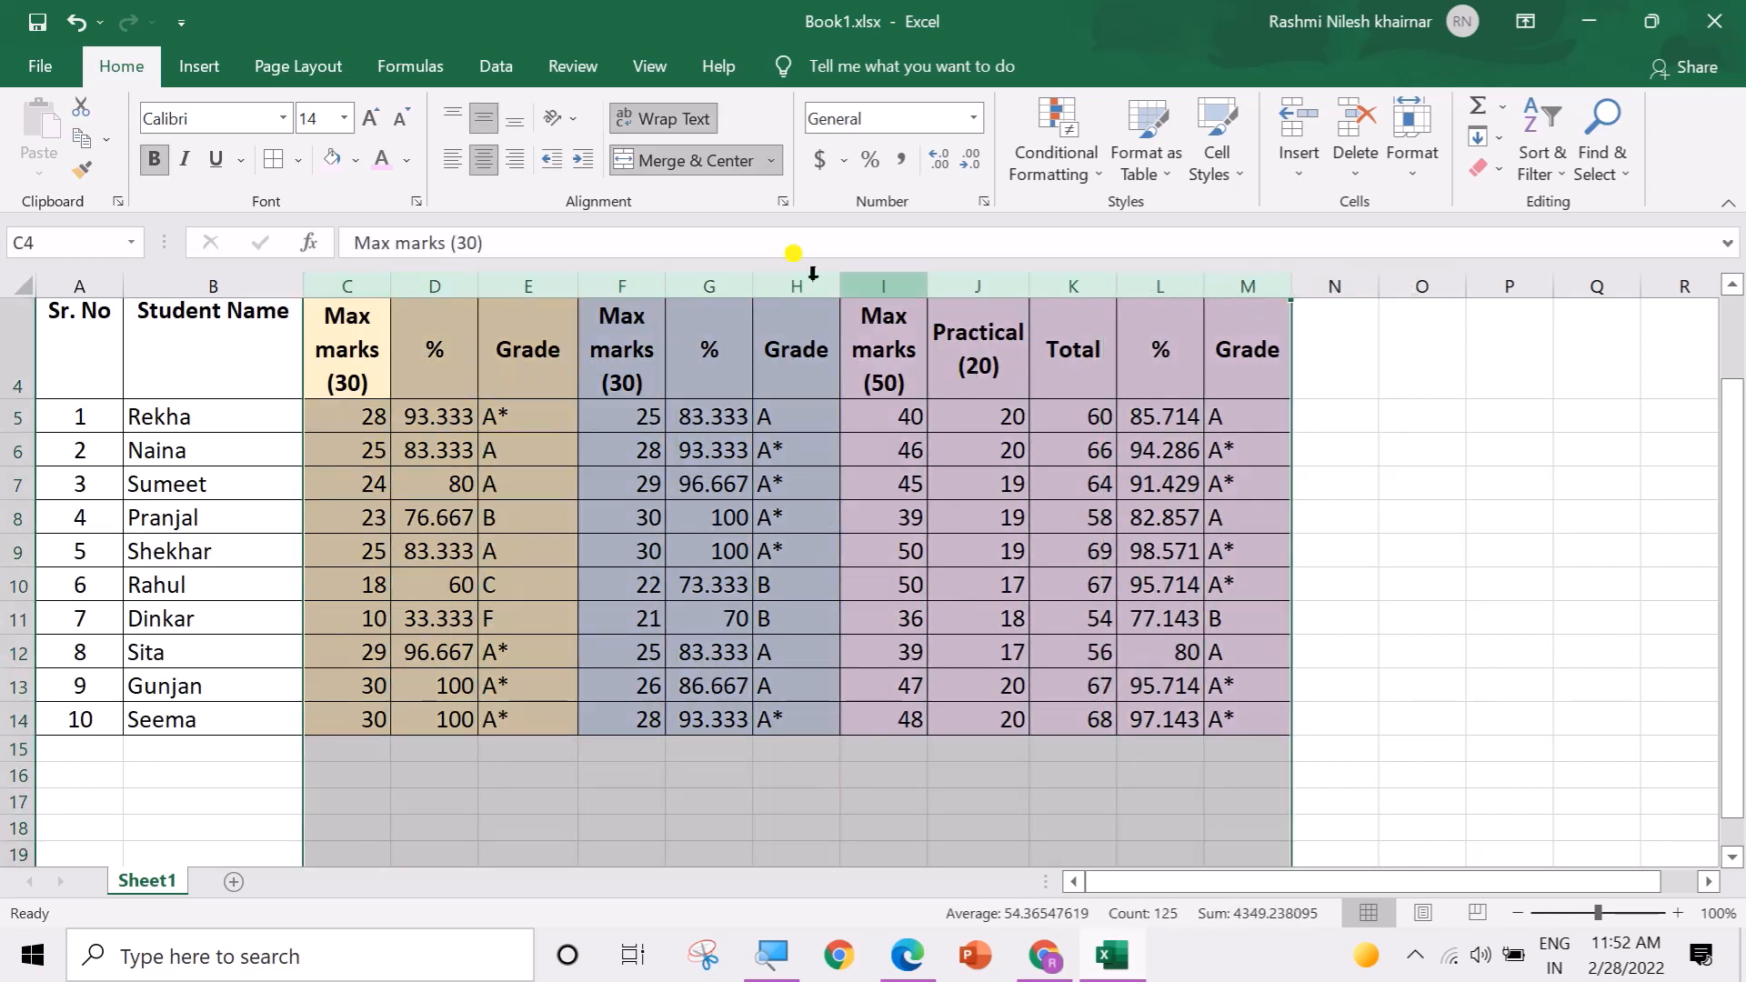
{"action": "left_click", "coordinate": [485, 162]}
{"action": "left_click", "coordinate": [1421, 644]}
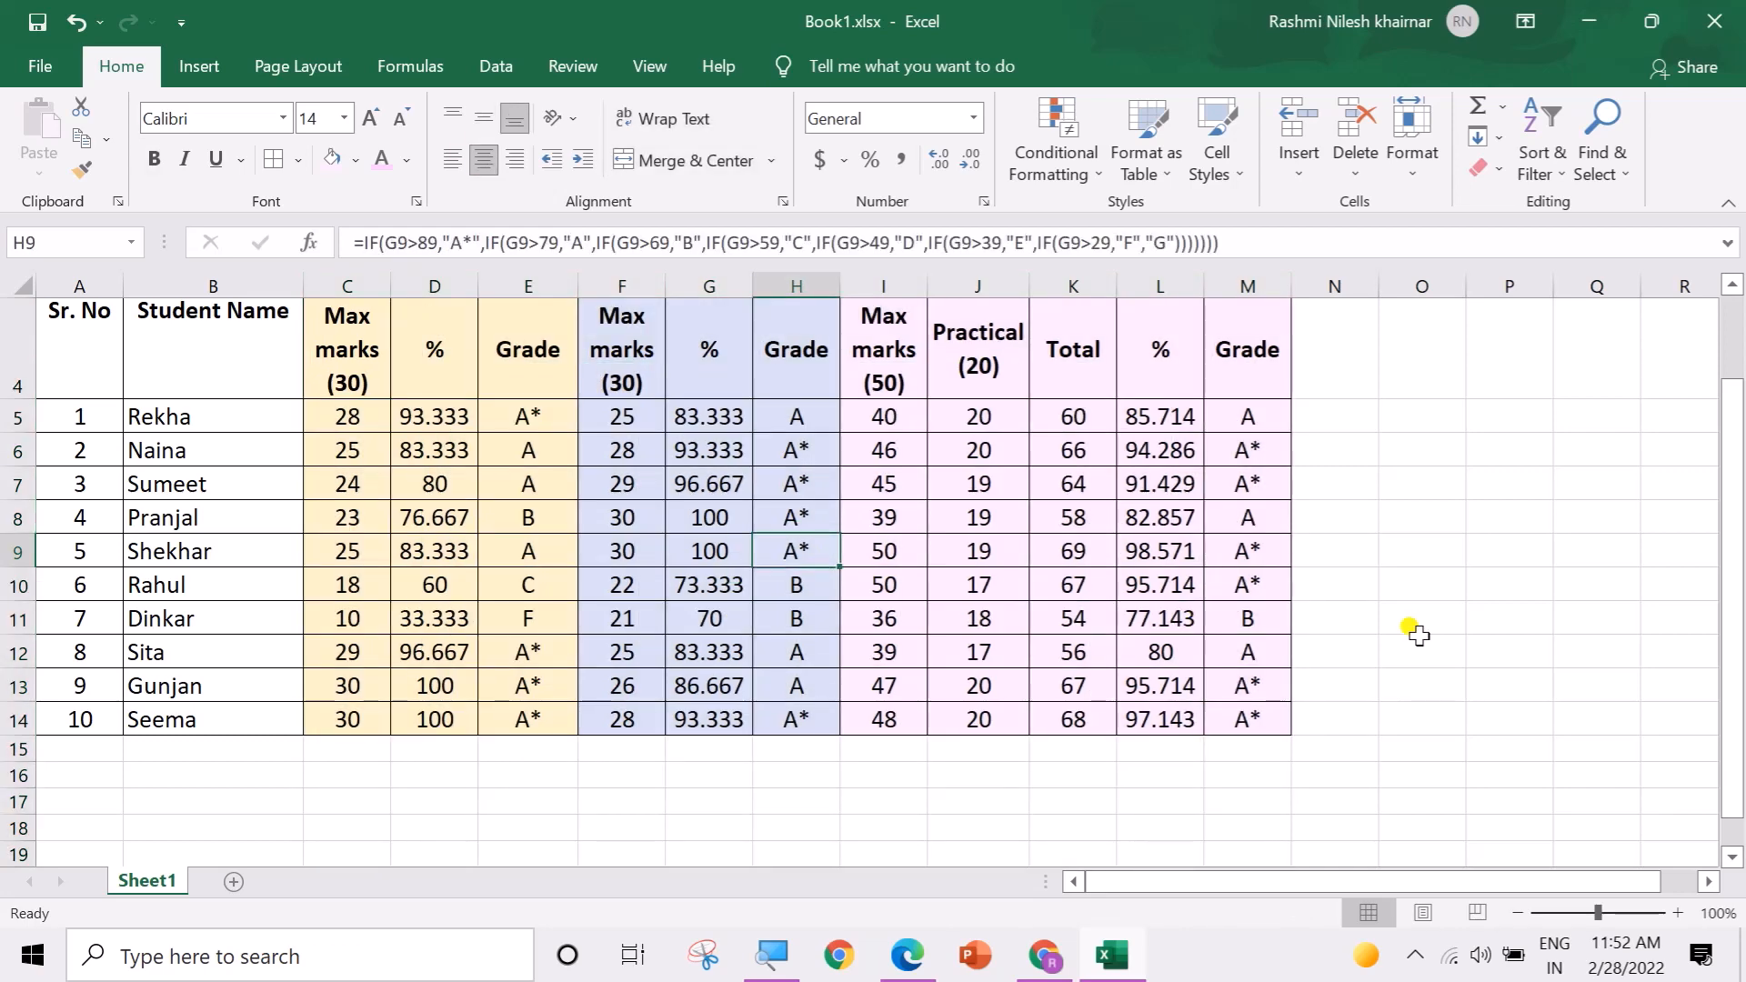
Step: Copy the whole Science block C2:M14 and paste it beside the table starting at N2
{"action": "scroll", "coordinate": [1420, 644], "scroll_direction": "up", "scroll_amount": 1}
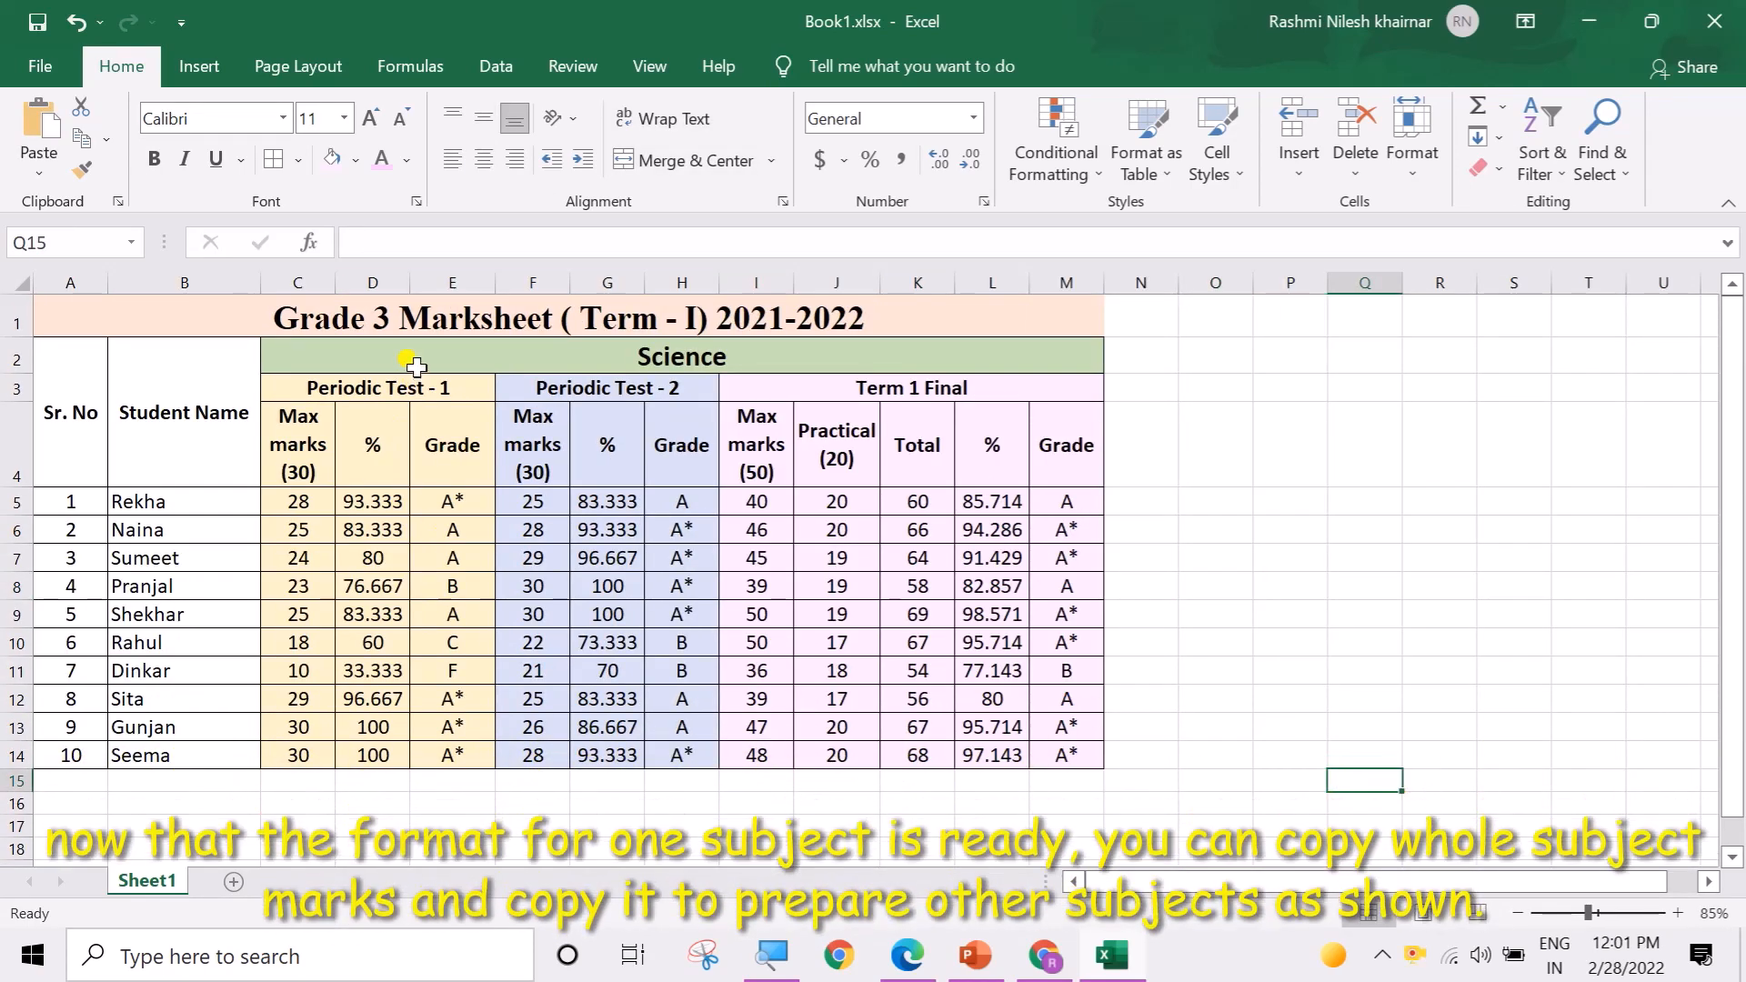
{"action": "left_click_drag", "start_coordinate": [406, 355], "coordinate": [446, 755]}
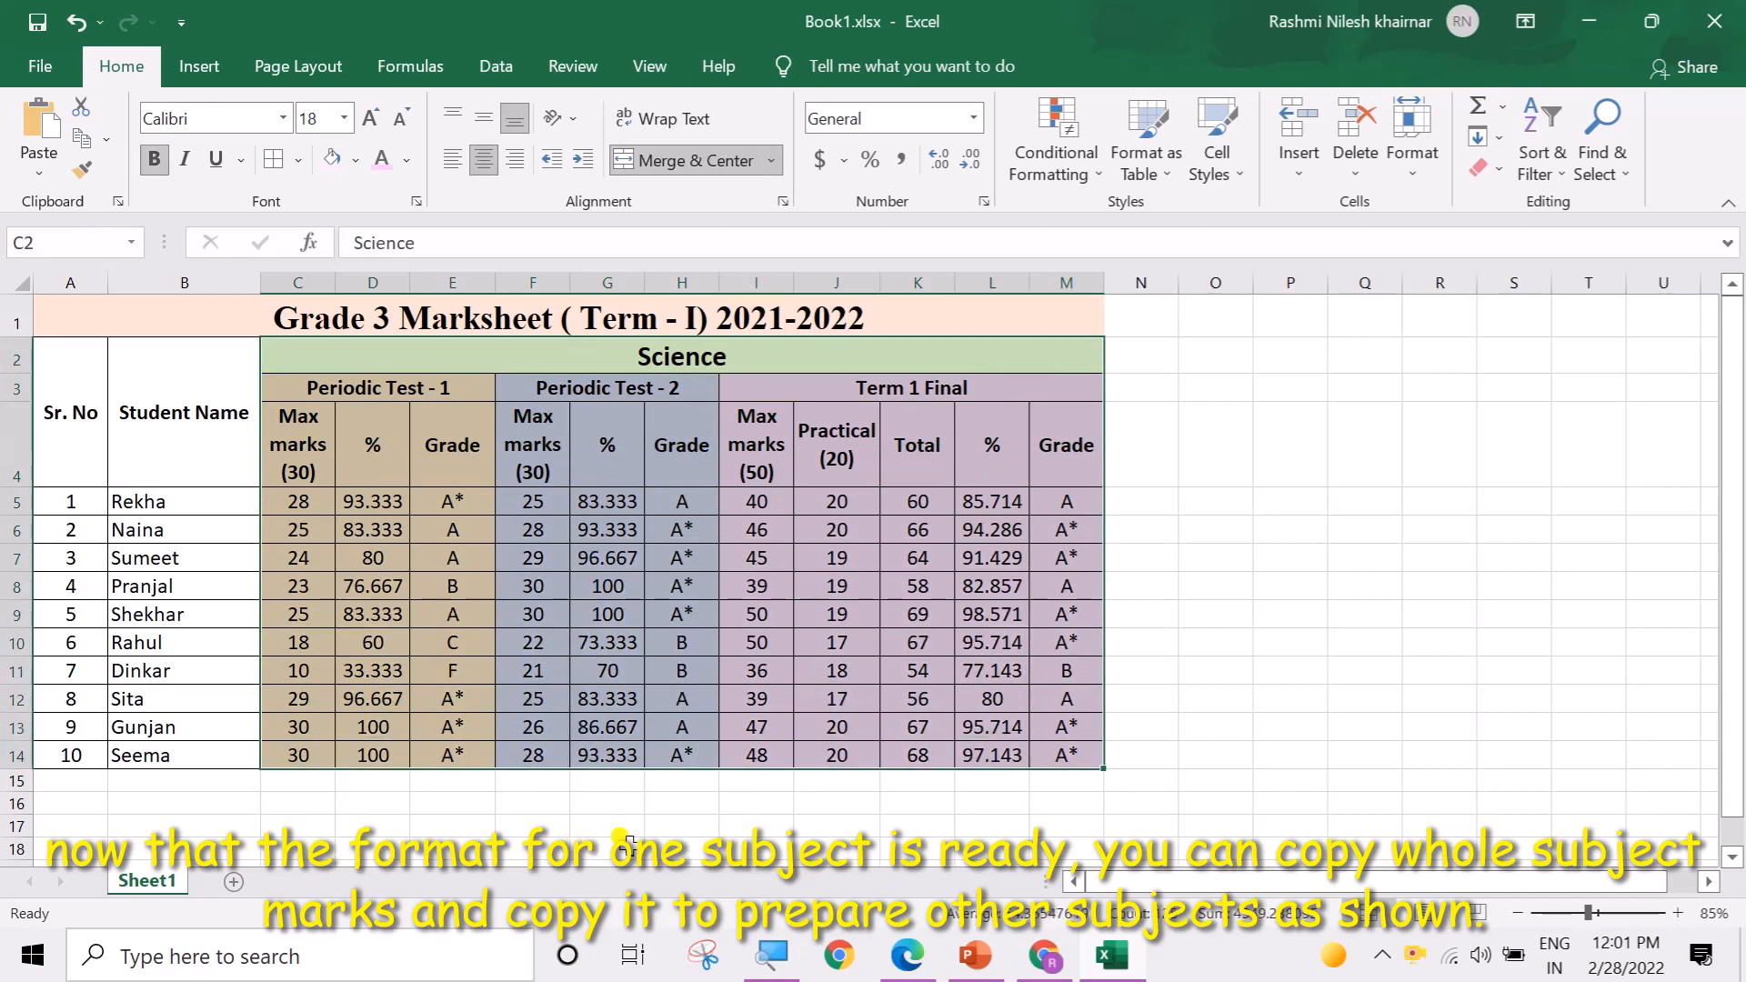
{"action": "key", "text": "ctrl+c"}
{"action": "left_click", "coordinate": [1141, 355]}
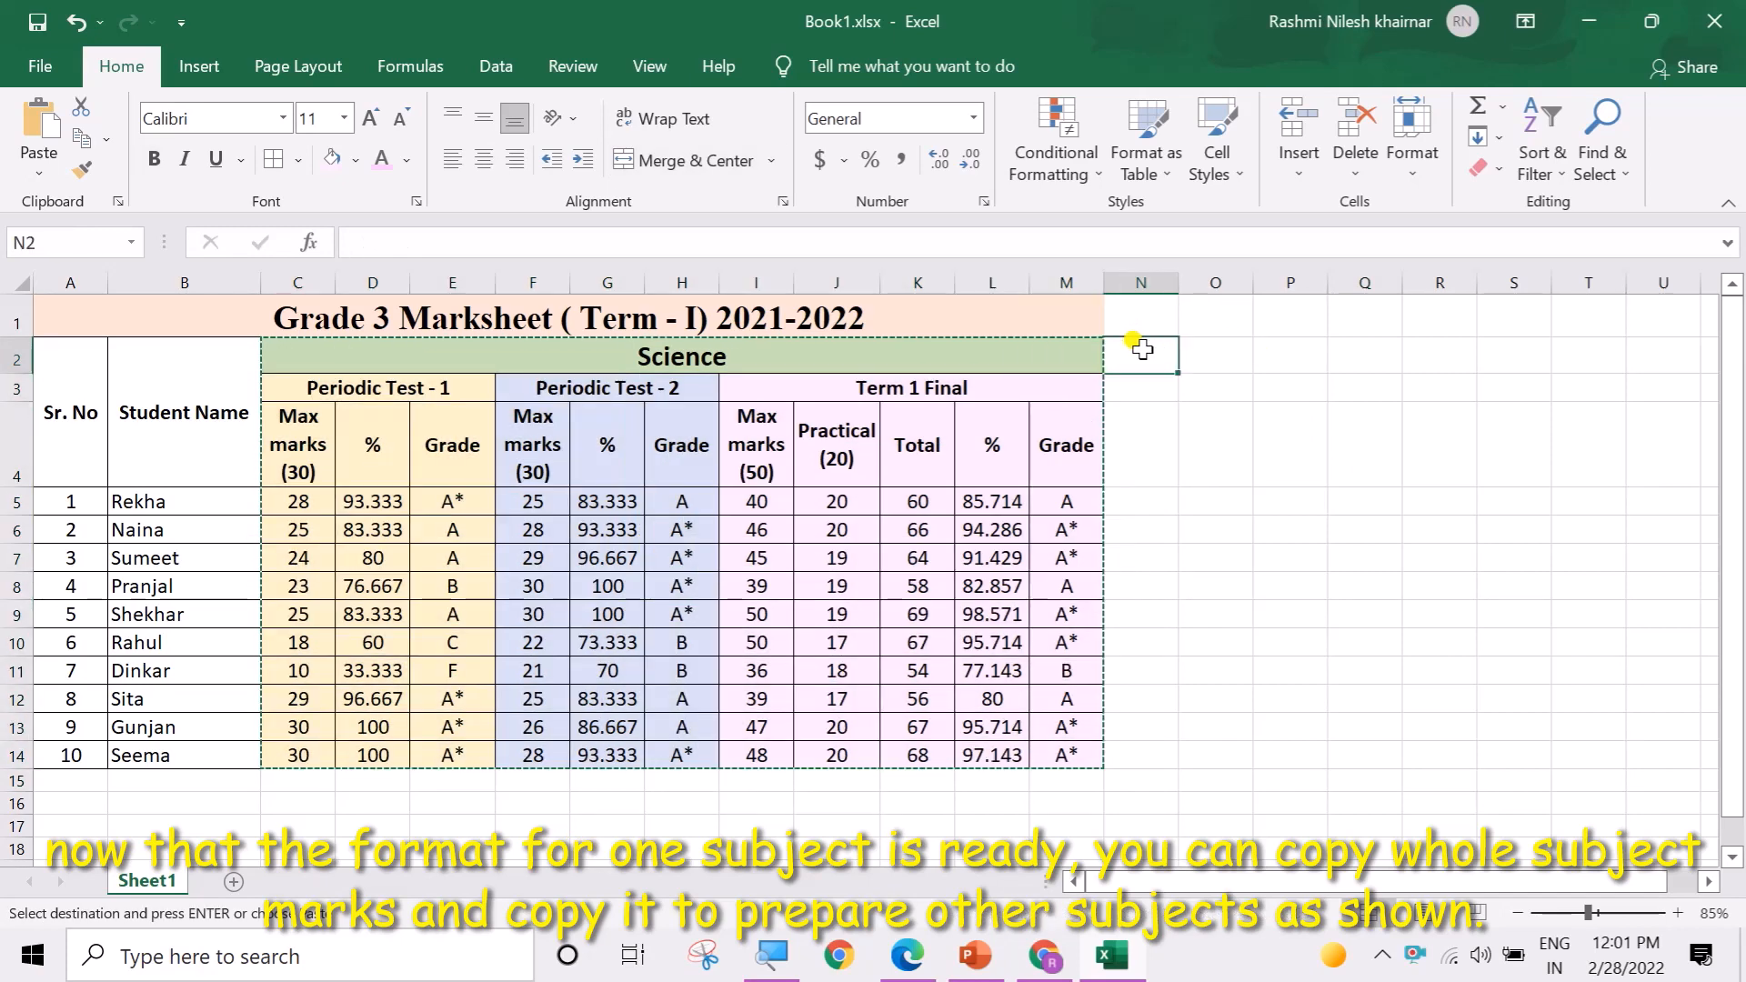
{"action": "key", "text": "ctrl+v"}
Step: Change the subject heading of the pasted block in N2 to Mathematics
{"action": "double_click", "coordinate": [1489, 369]}
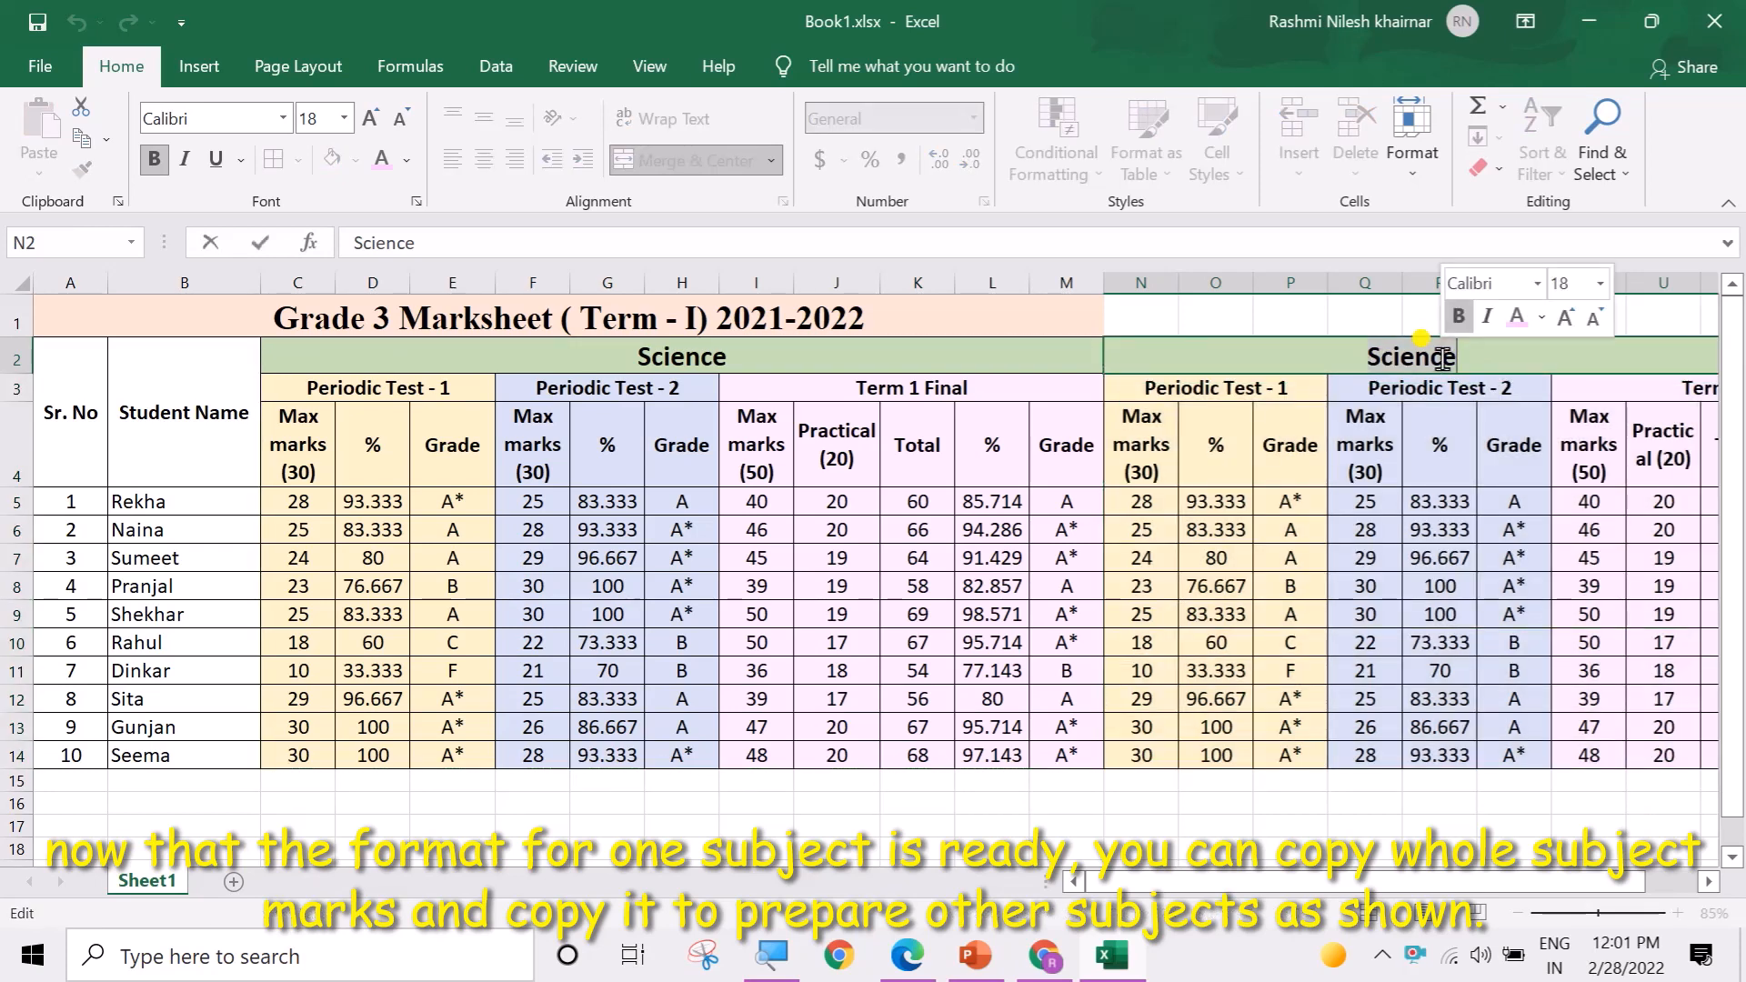
{"action": "key", "text": "BackSpace"}
{"action": "key", "text": "BackSpace"}
{"action": "key", "text": "BackSpace"}
{"action": "key", "text": "BackSpace"}
{"action": "key", "text": "BackSpace"}
{"action": "key", "text": "BackSpace"}
{"action": "key", "text": "BackSpace"}
{"action": "type", "text": "Mathematics"}
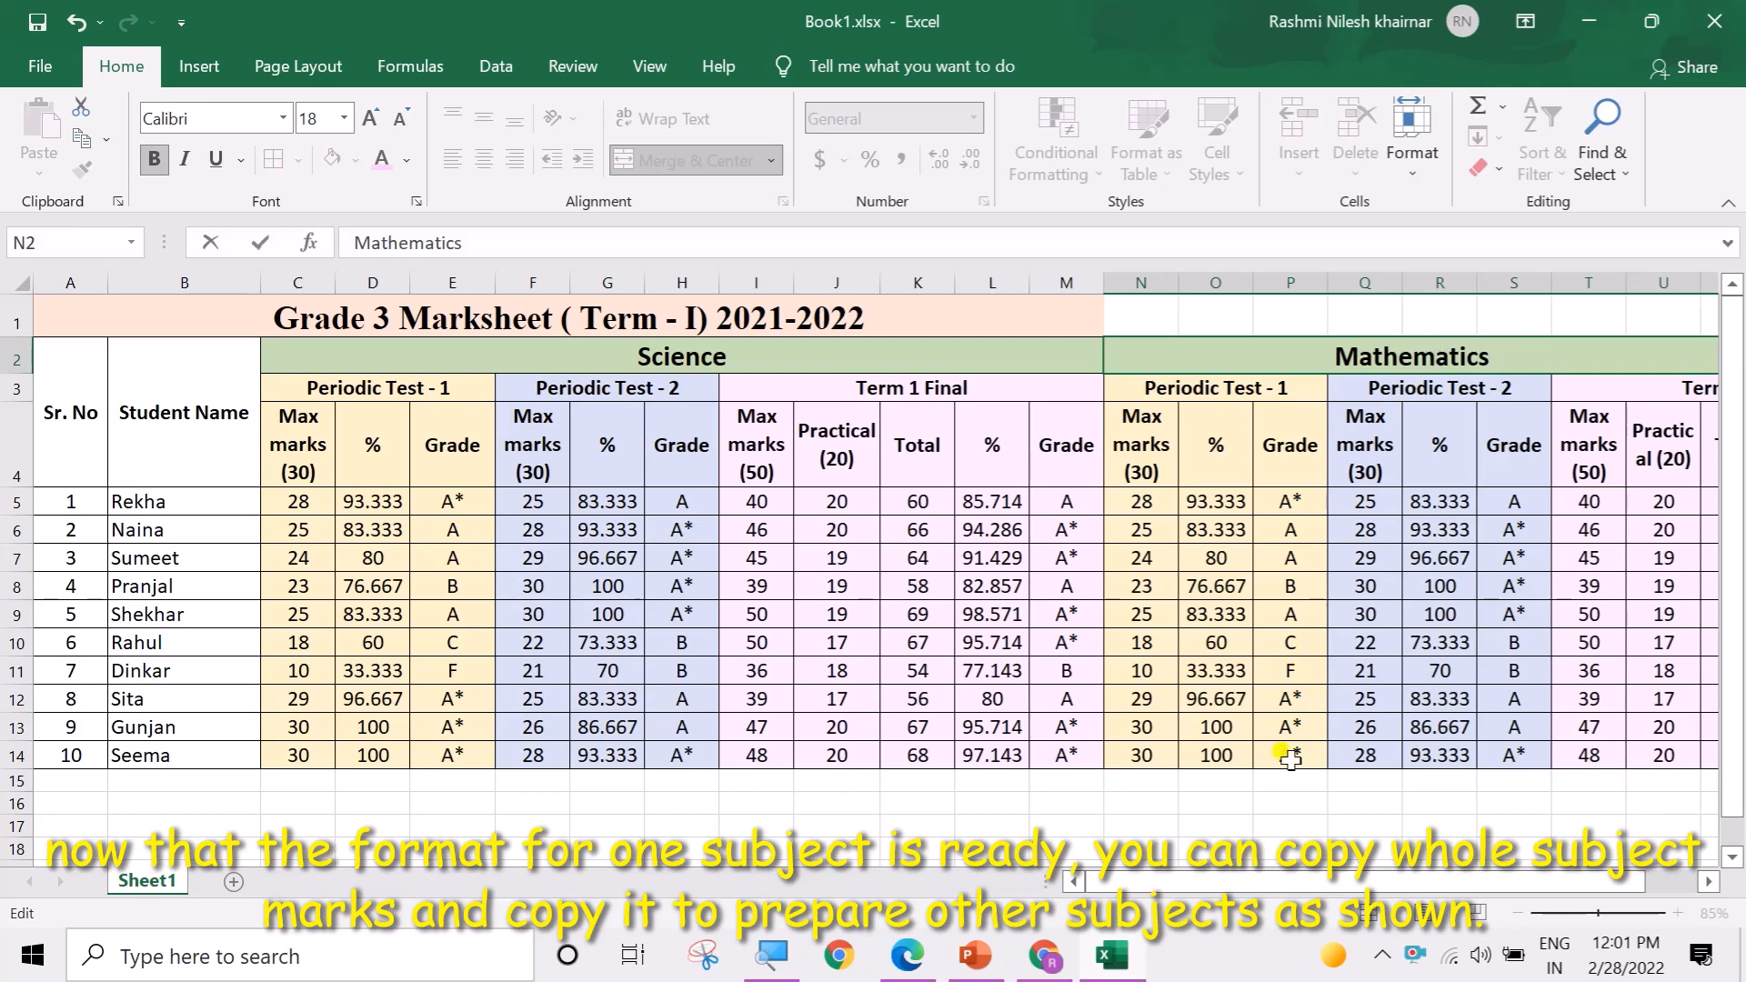
{"action": "left_click", "coordinate": [1284, 841]}
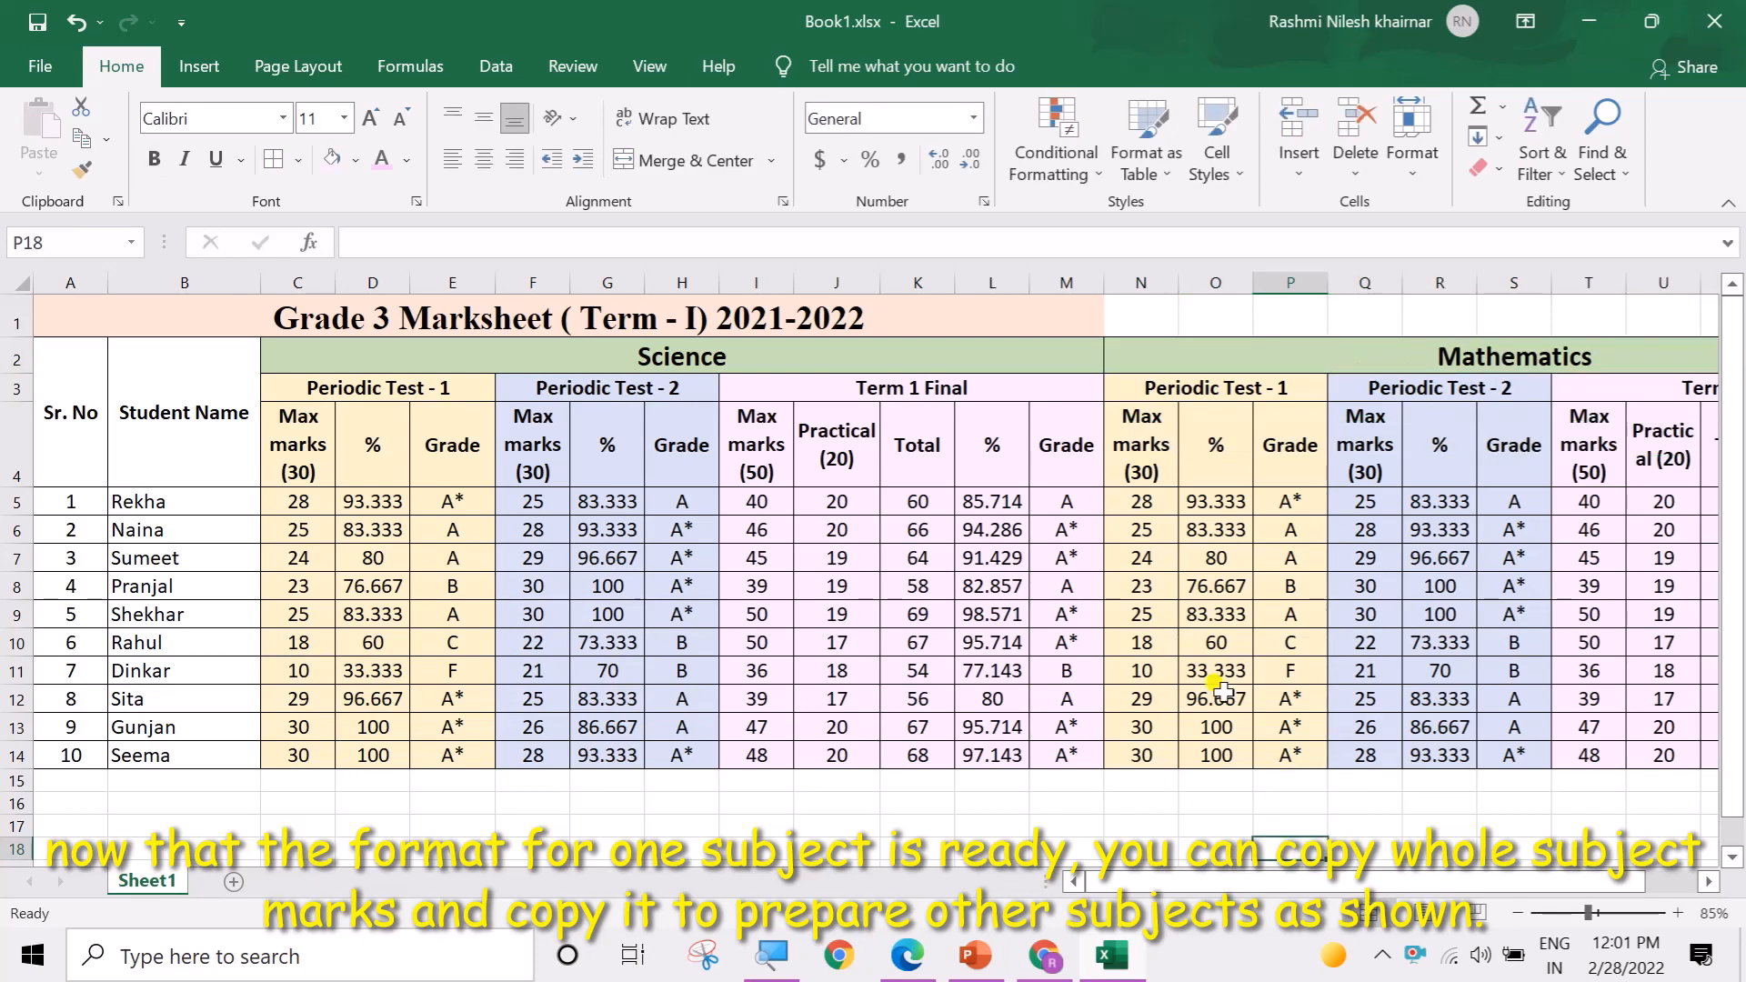
Step: Set the Mathematics Periodic Test - 1 mark in N5 to 30 and fill it down to N14
{"action": "left_click", "coordinate": [1143, 503]}
{"action": "type", "text": "30"}
{"action": "left_click", "coordinate": [1169, 558]}
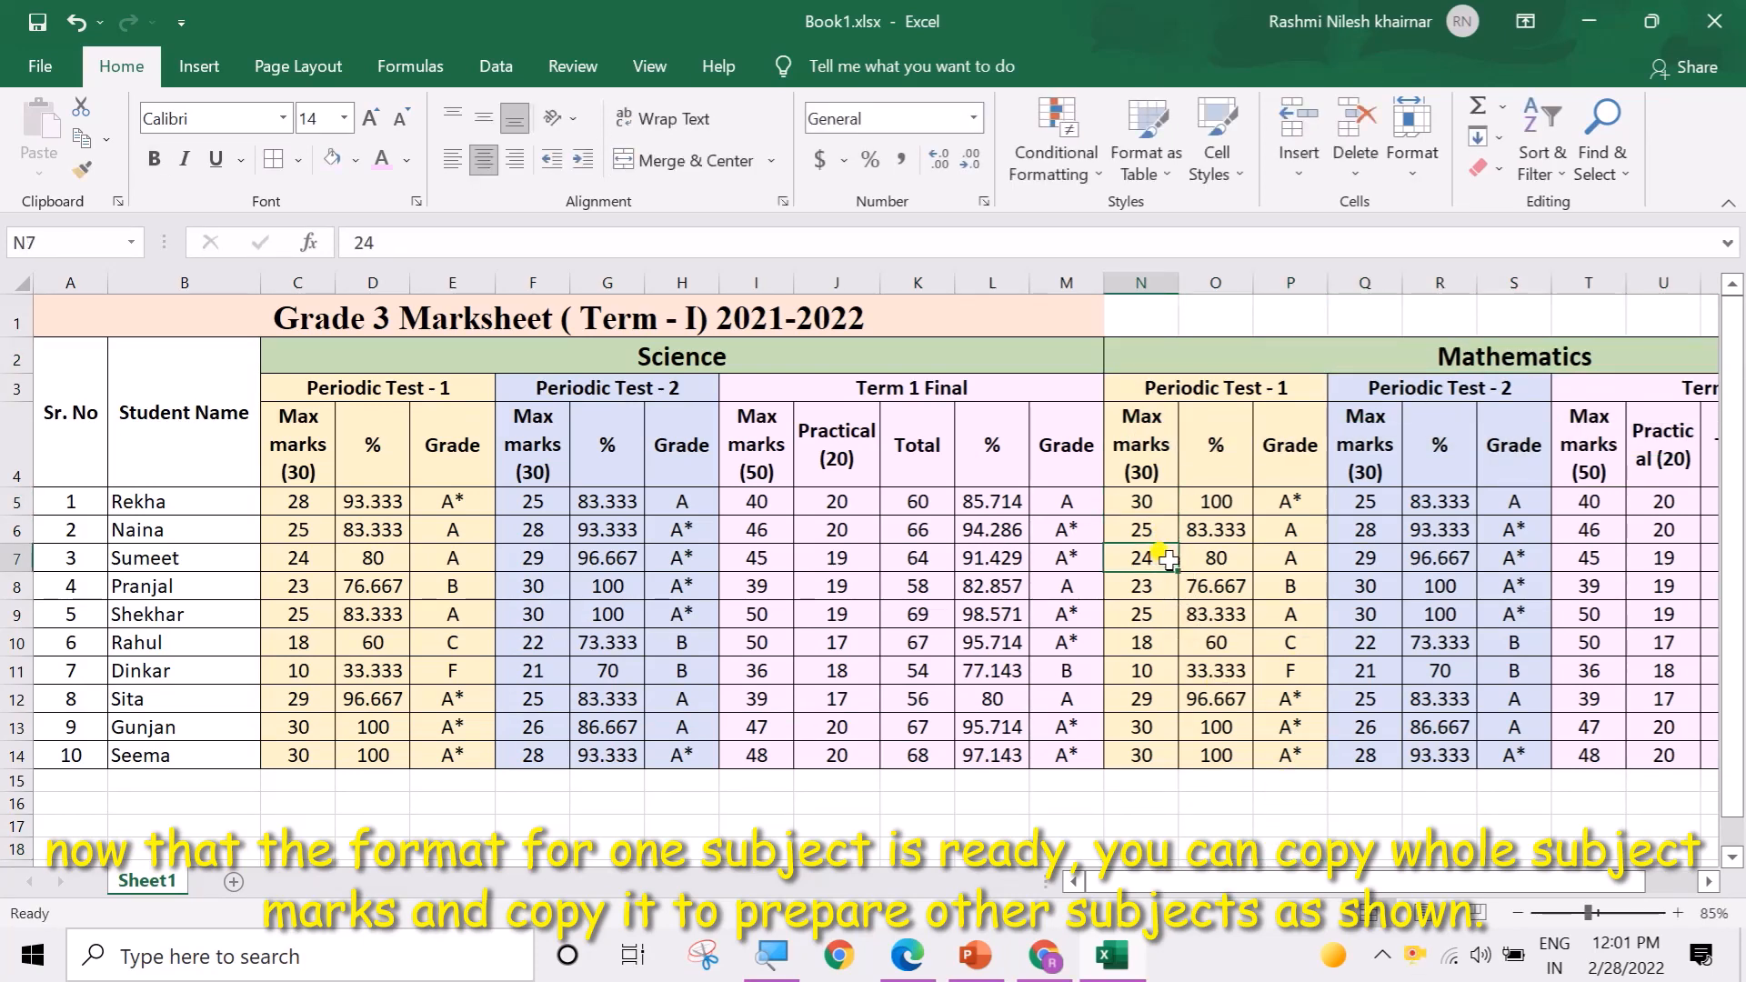
{"action": "left_click", "coordinate": [1160, 506]}
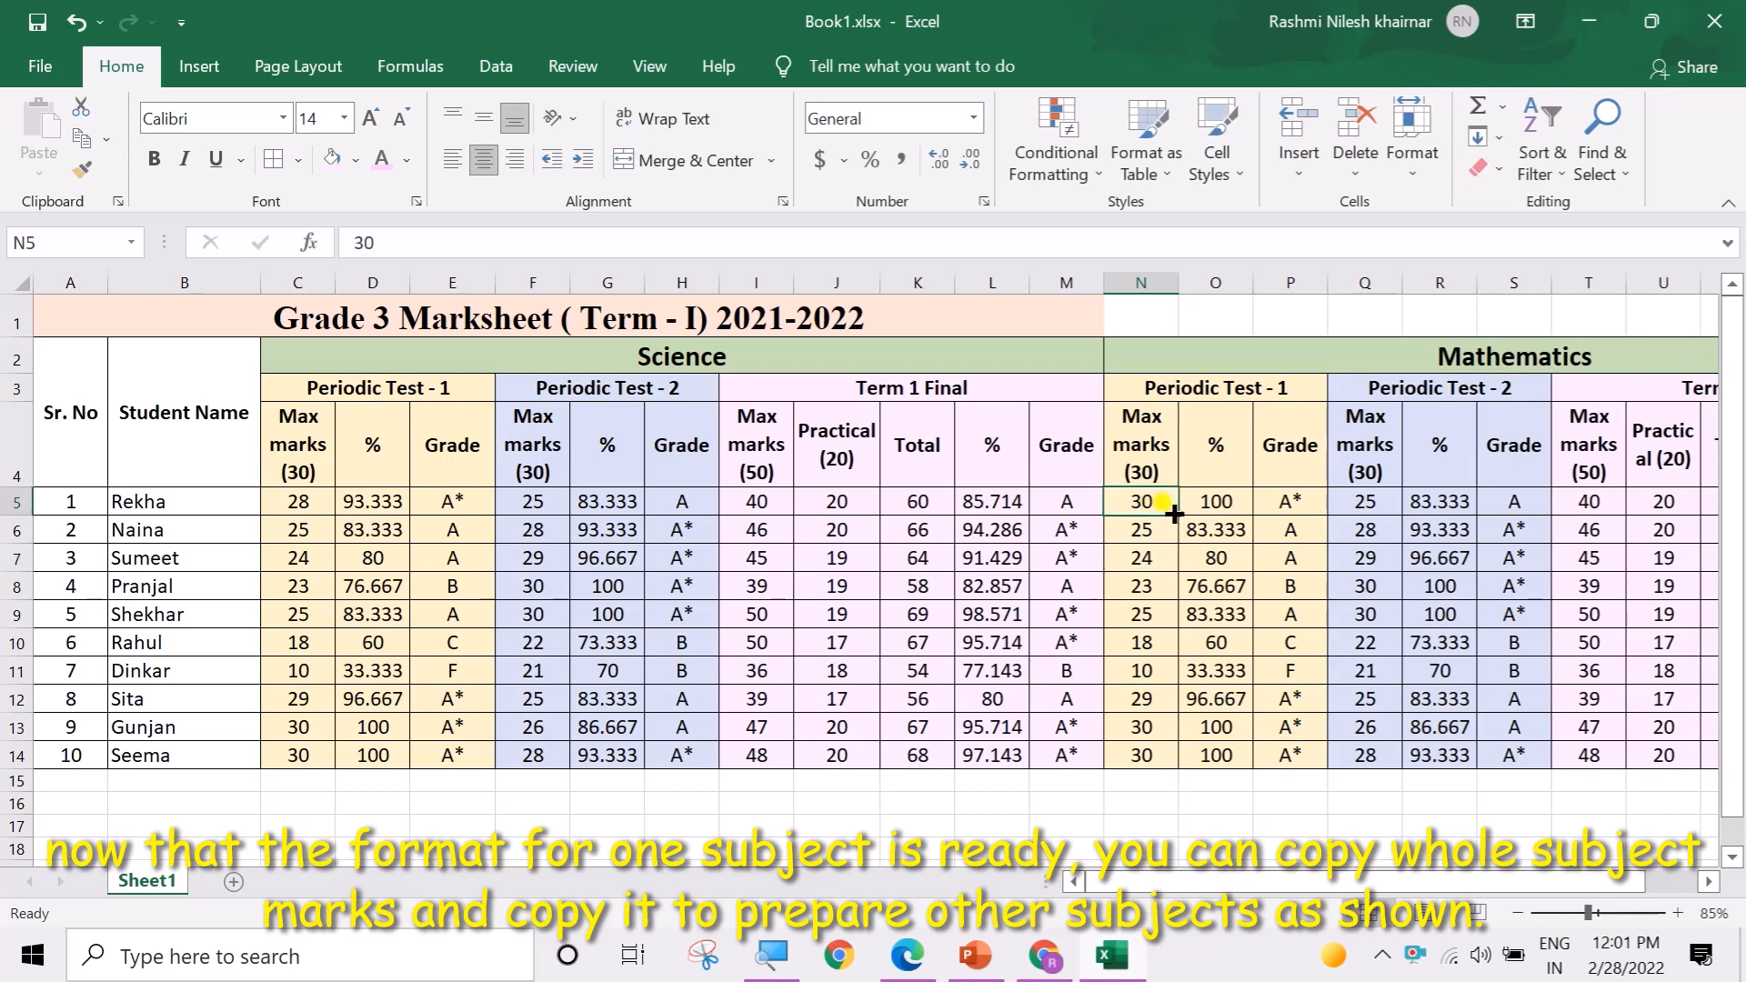
{"action": "left_click_drag", "start_coordinate": [1175, 515], "coordinate": [1155, 755]}
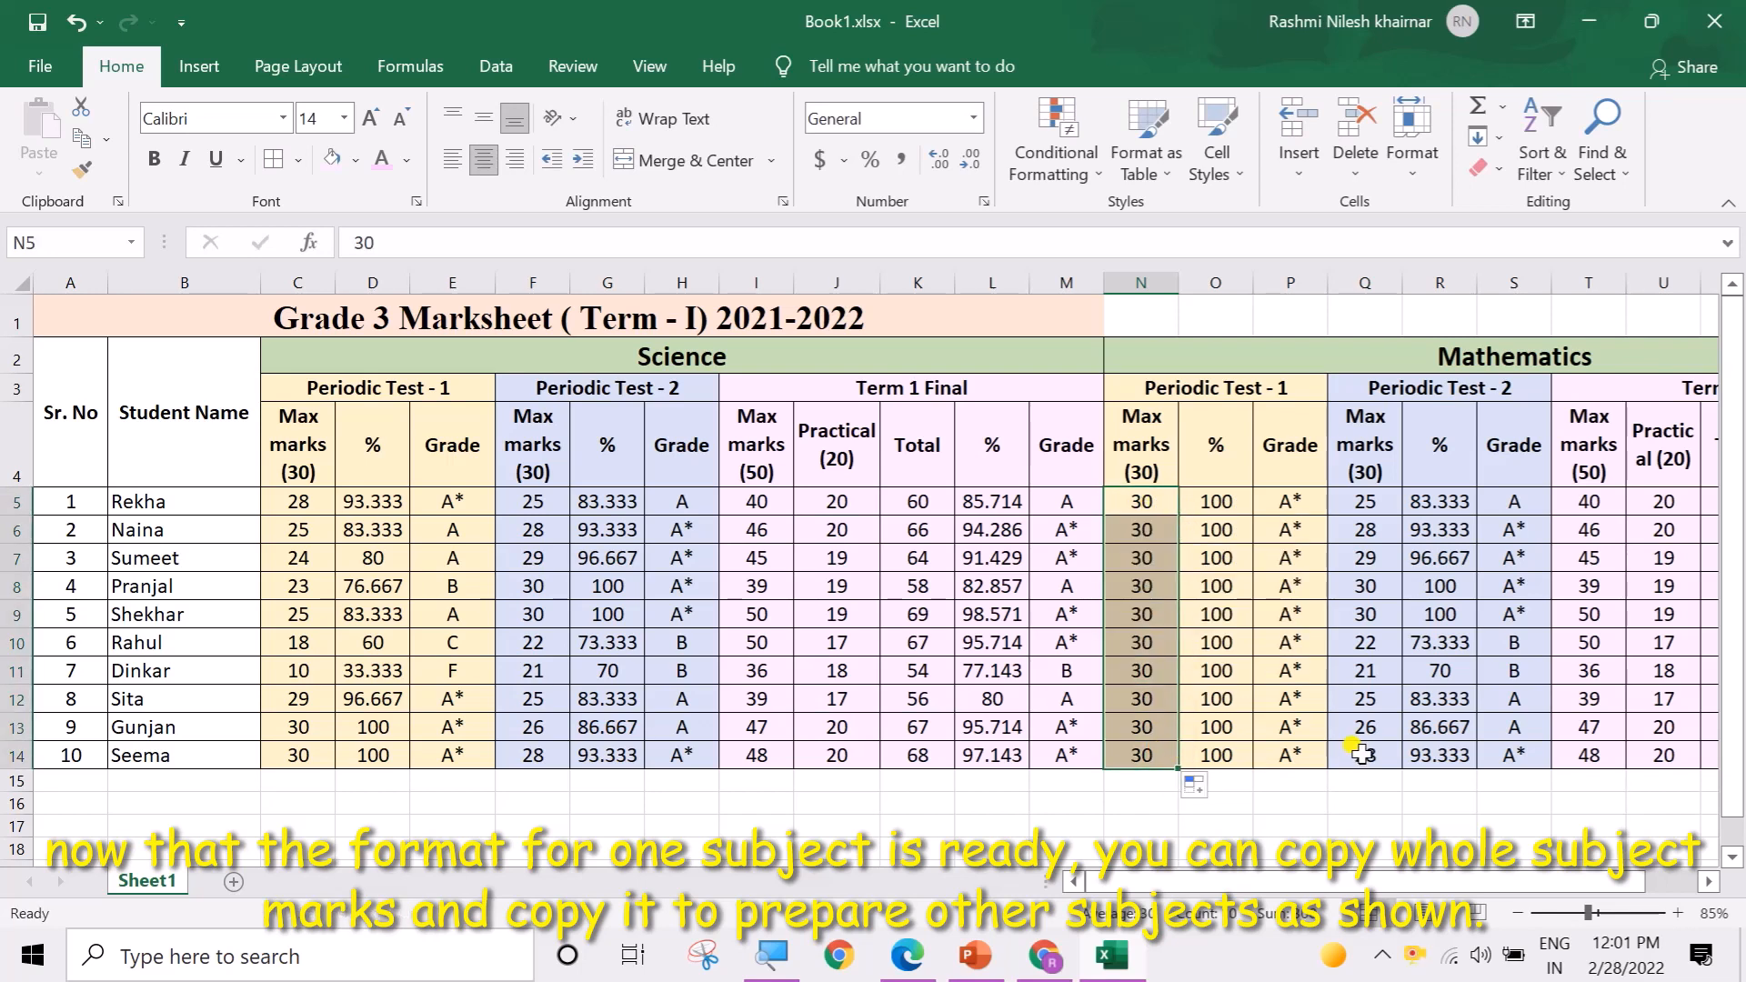
Step: Copy the Mathematics Periodic Test - 1 marks N5:N14 into the Periodic Test - 2 marks Q5:Q14
{"action": "key", "text": "ctrl+c"}
{"action": "left_click", "coordinate": [1369, 502]}
{"action": "key", "text": "ctrl+v"}
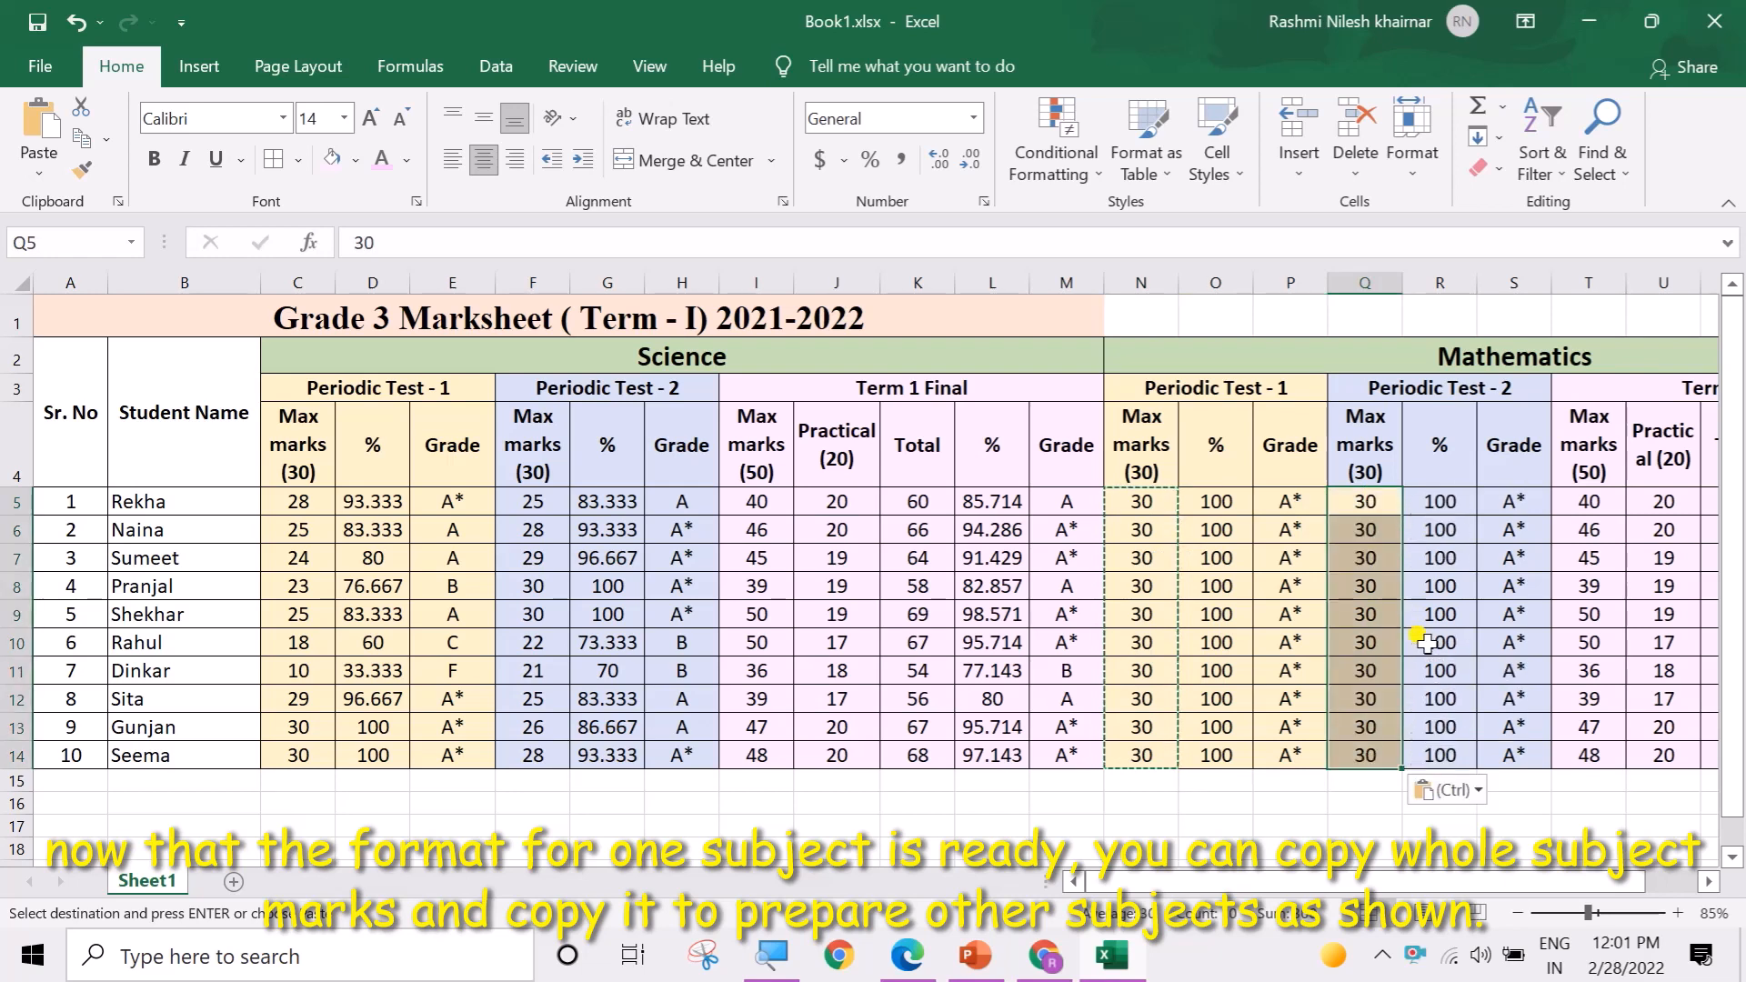
Step: Set the Mathematics Term 1 Final mark in T5 to 50 and fill T5:U5 down to row 14
{"action": "left_click", "coordinate": [1590, 512]}
{"action": "type", "text": "50"}
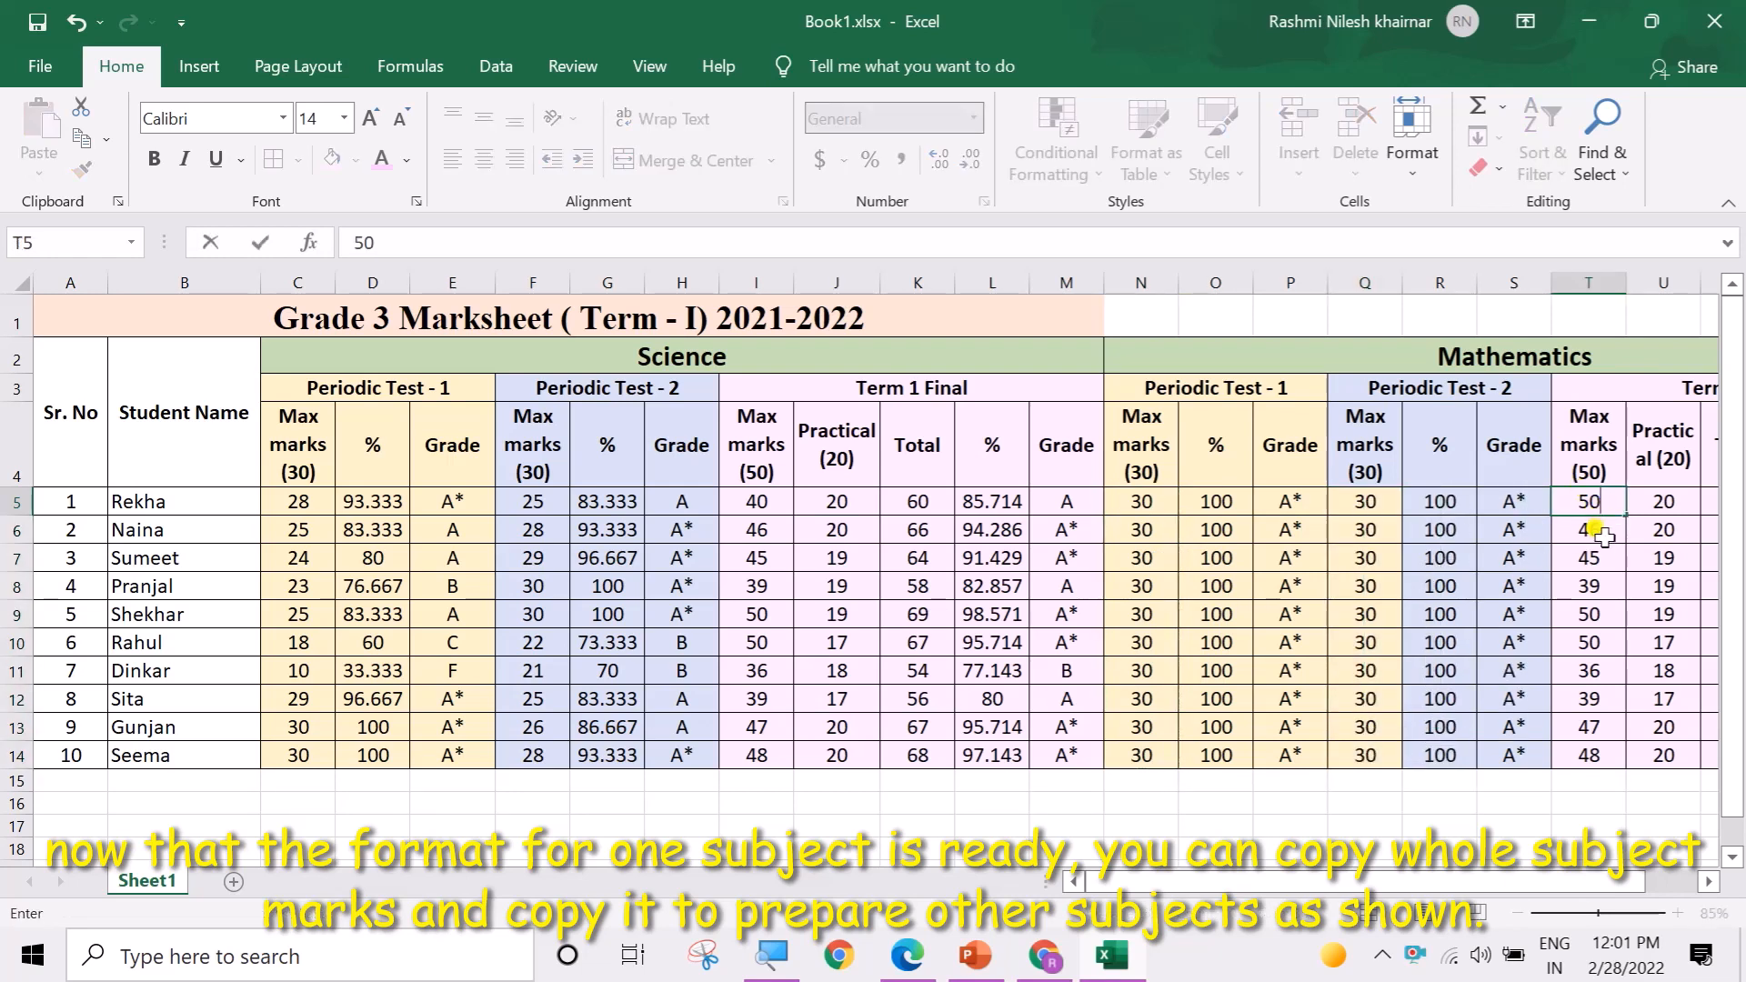
{"action": "key", "text": "Return"}
{"action": "left_click_drag", "start_coordinate": [1594, 502], "coordinate": [1691, 769]}
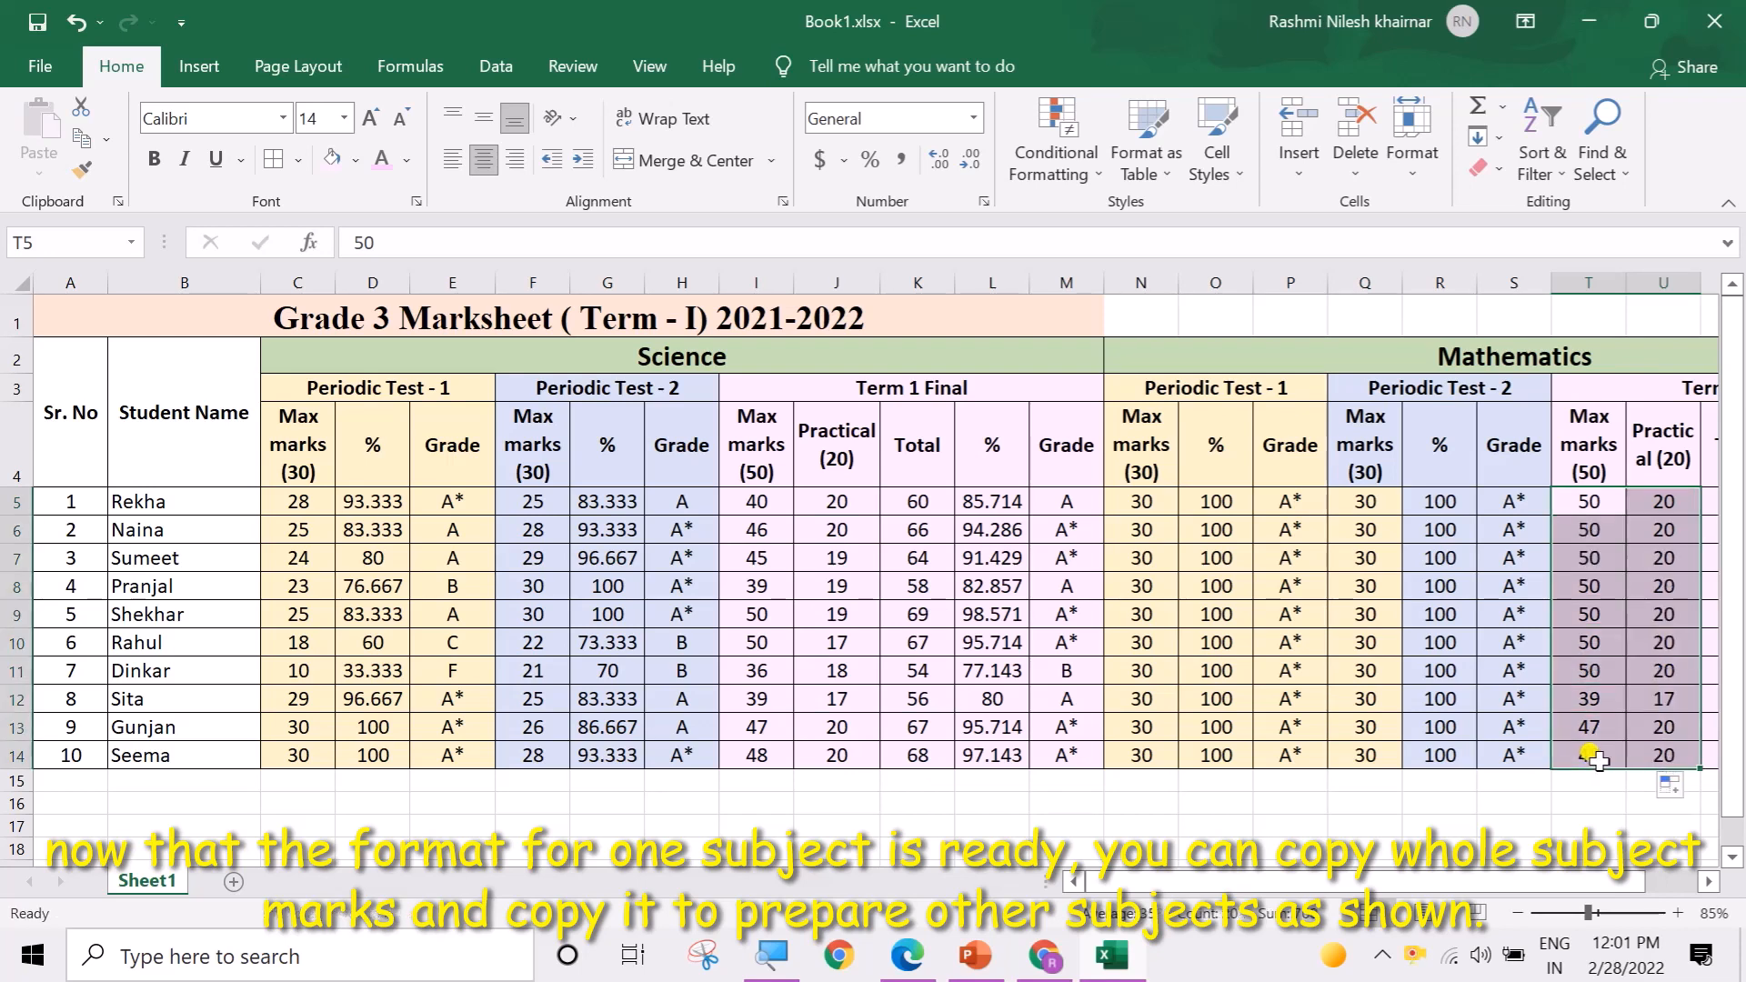
{"action": "left_click", "coordinate": [1303, 361]}
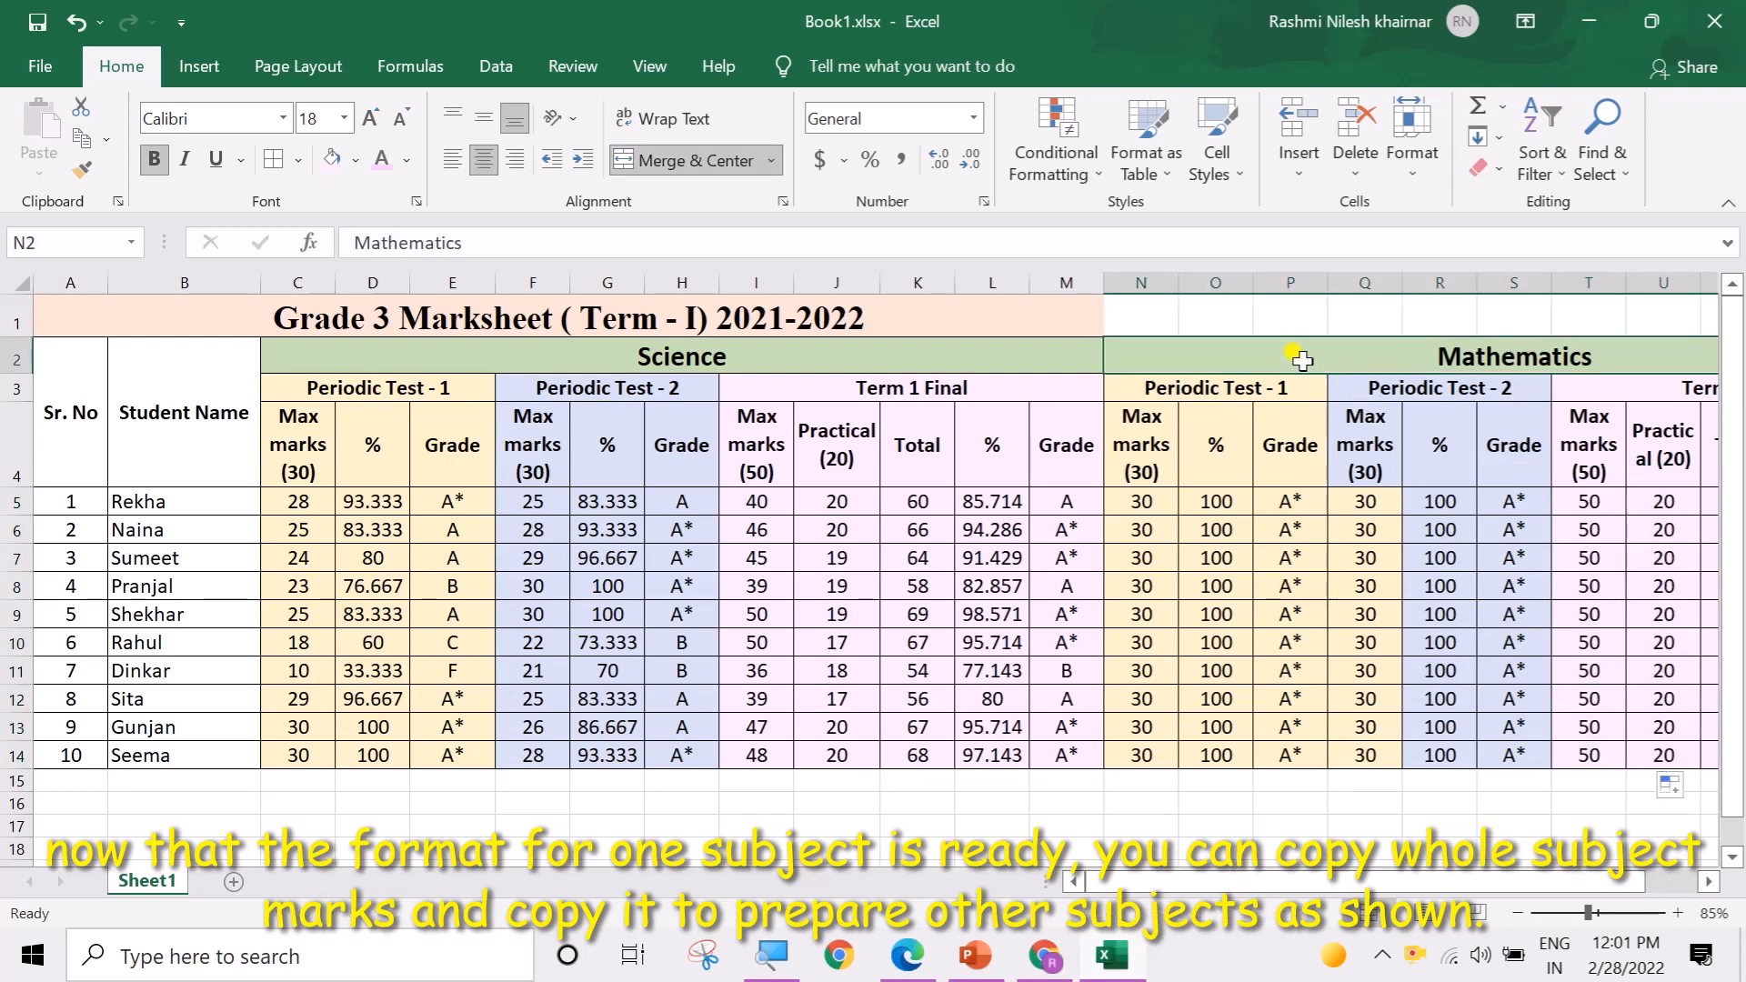
Step: Fill the Mathematics heading in N2 with Light Gray, Background 2, Darker 10%
{"action": "left_click", "coordinate": [405, 162]}
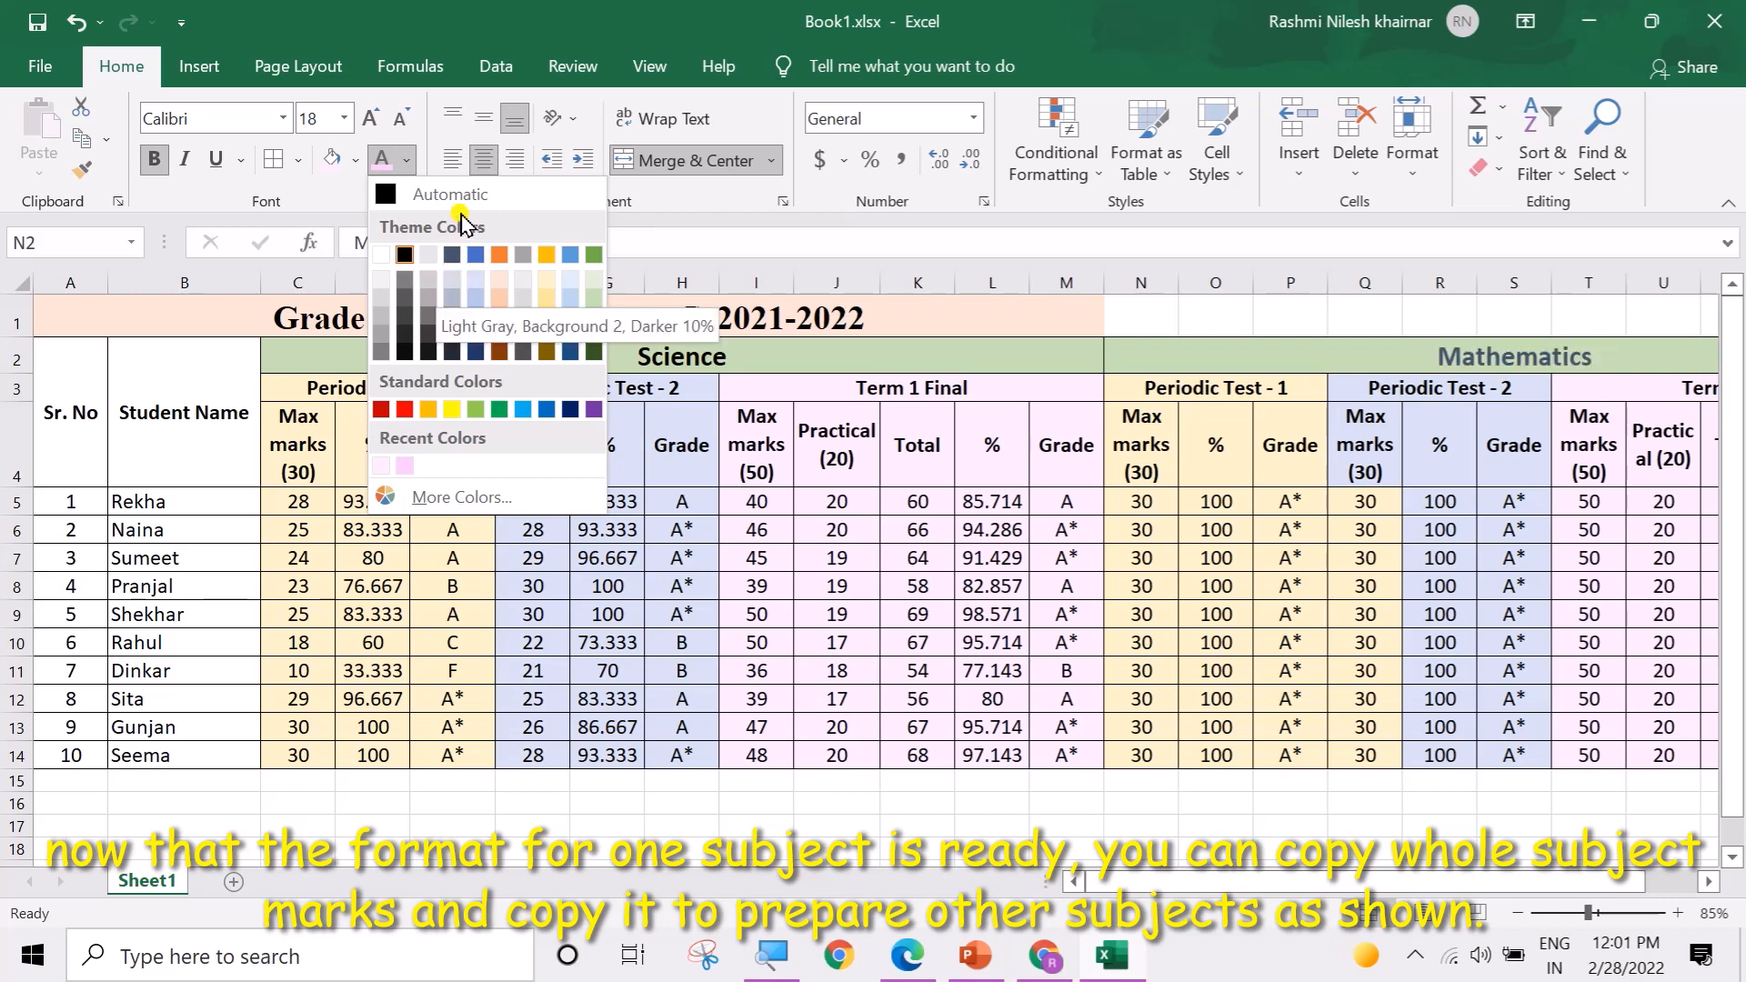
{"action": "left_click", "coordinate": [355, 162]}
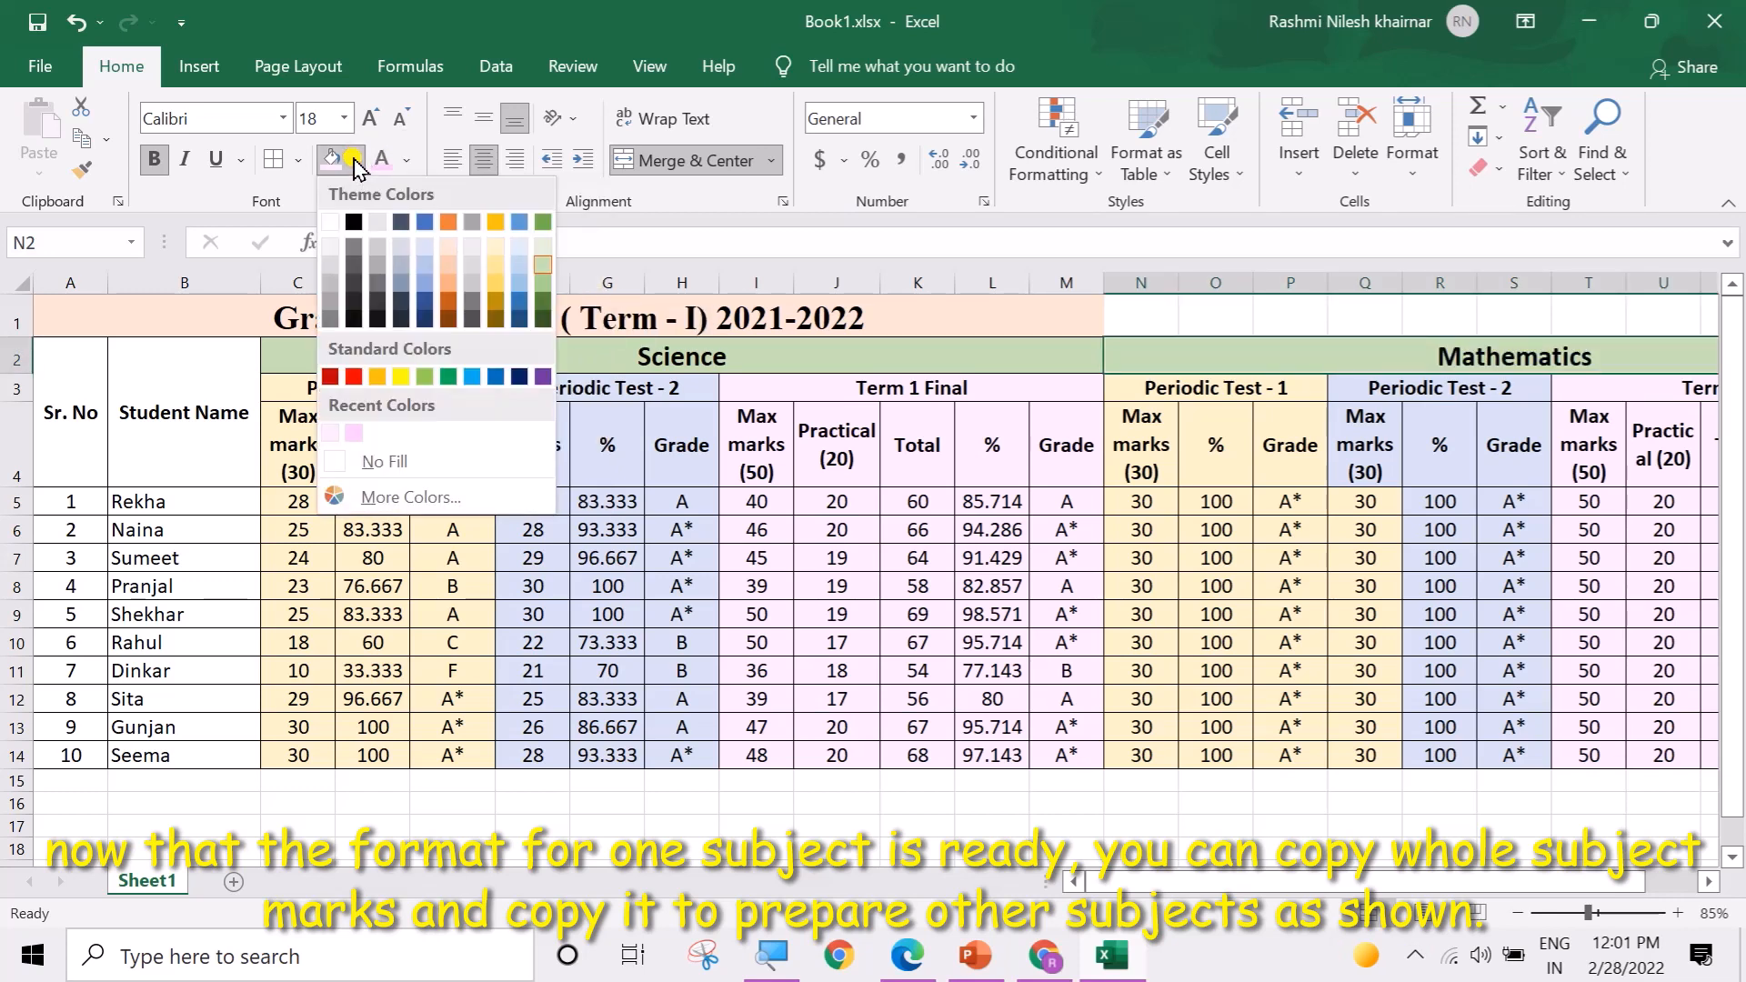
{"action": "left_click", "coordinate": [379, 243]}
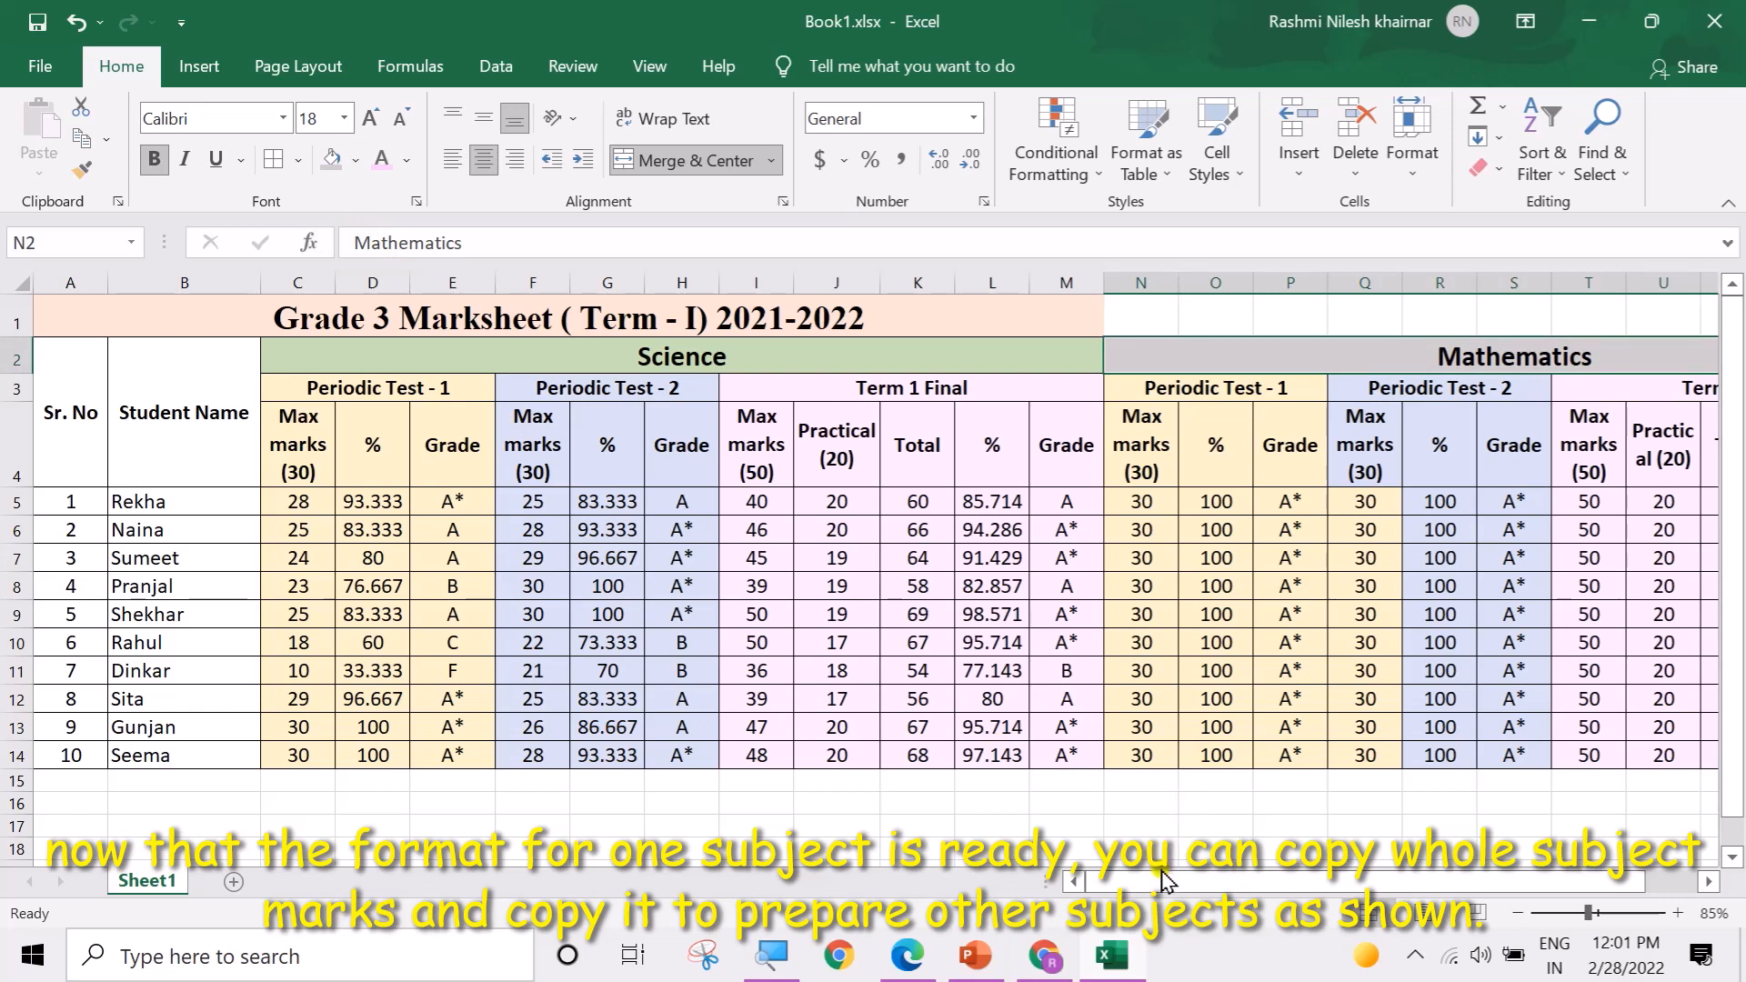
{"action": "left_click_drag", "start_coordinate": [1167, 881], "coordinate": [1218, 881]}
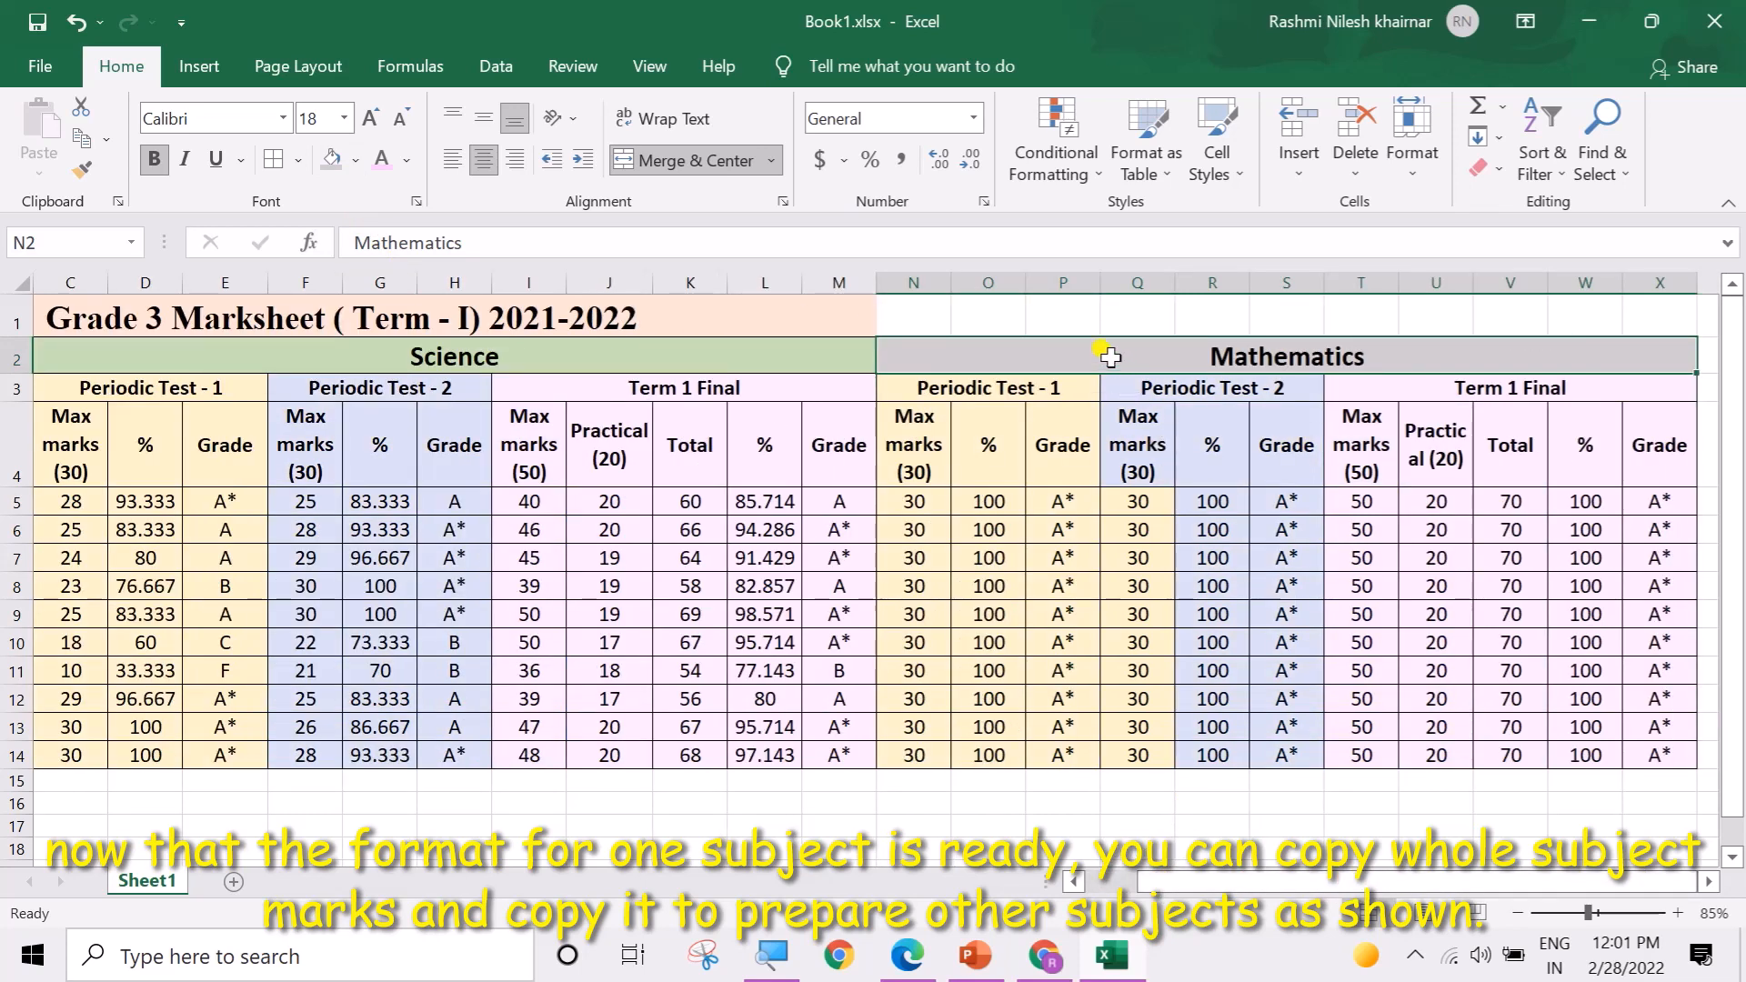
{"action": "left_click_drag", "start_coordinate": [1182, 508], "coordinate": [1187, 757]}
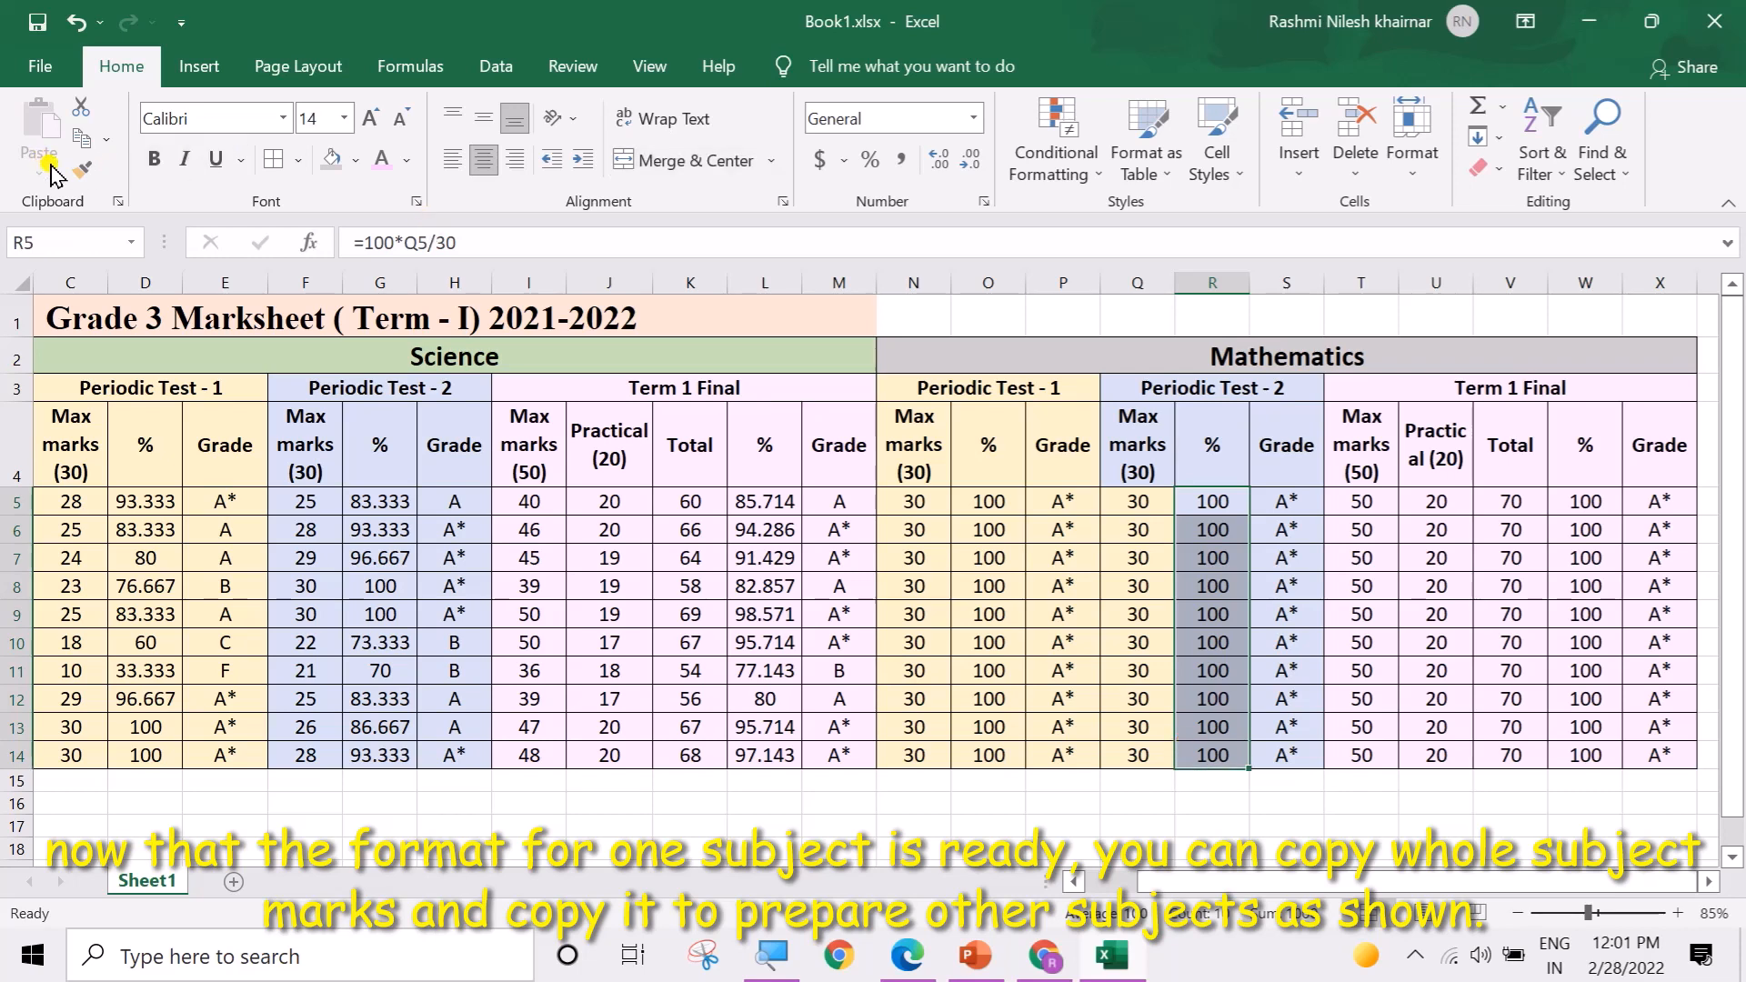
{"action": "left_click", "coordinate": [81, 169]}
{"action": "left_click", "coordinate": [1137, 506]}
{"action": "left_click", "coordinate": [1210, 616]}
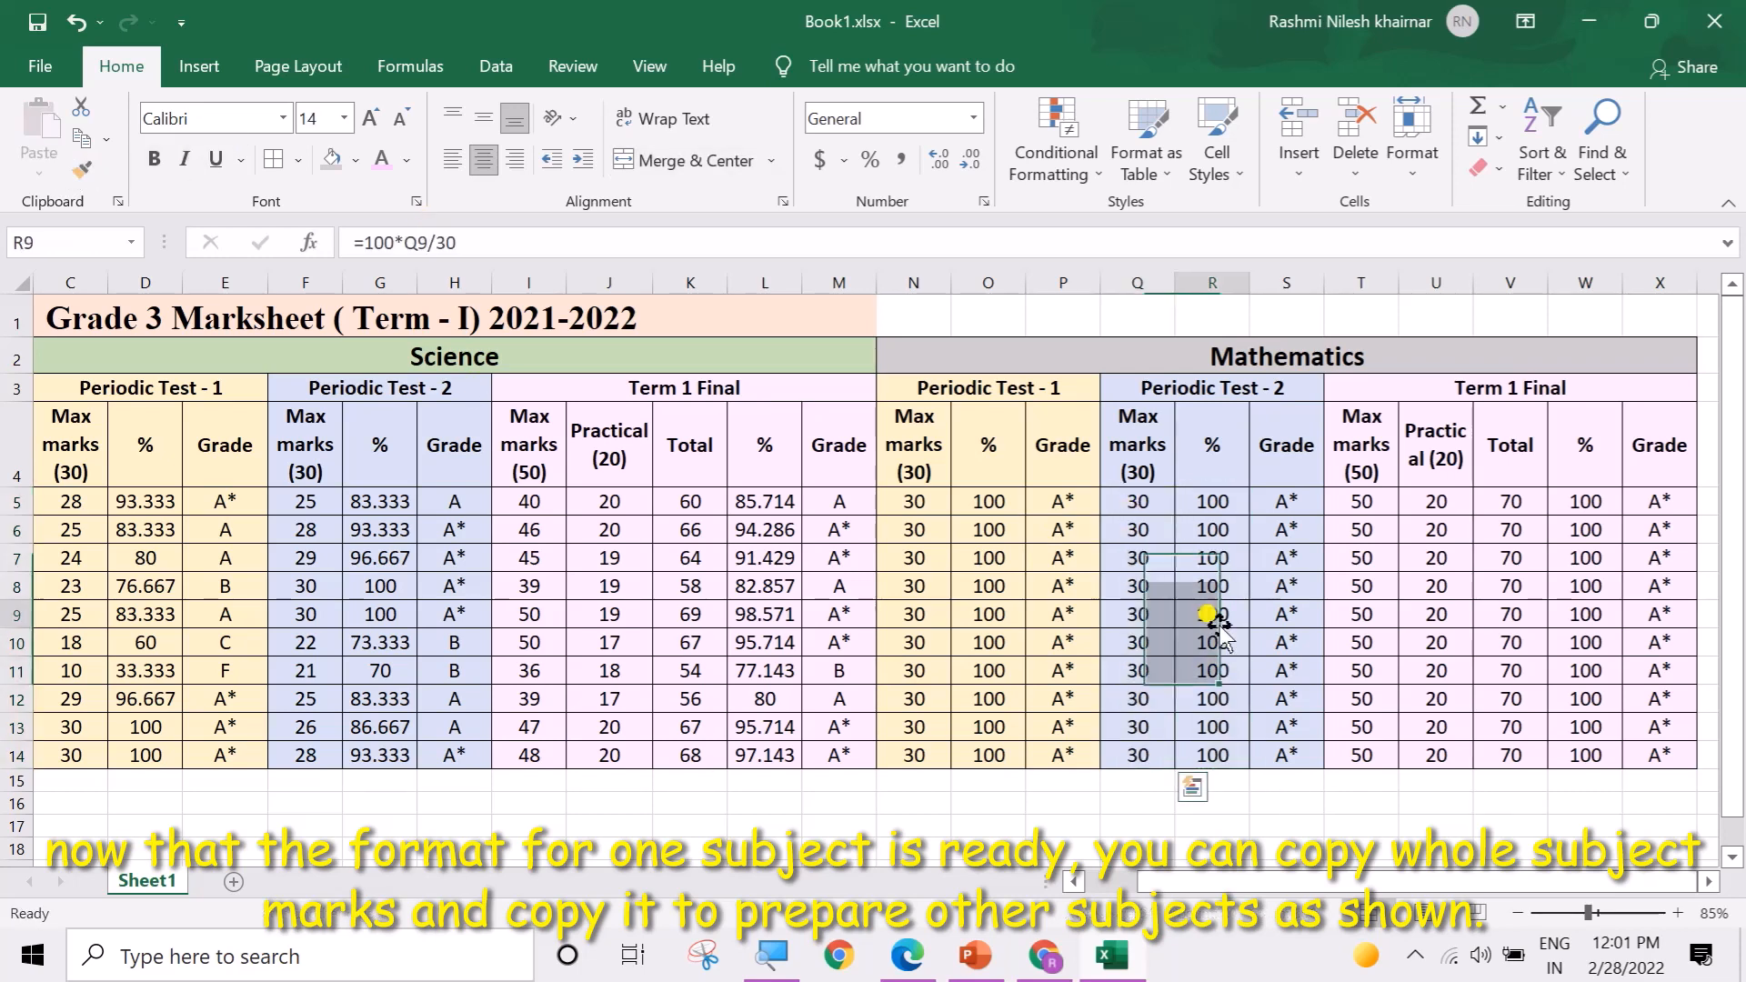
Step: Copy the whole Mathematics block N2:X14 and paste it beside the original, starting at Y2
{"action": "left_click_drag", "start_coordinate": [1014, 352], "coordinate": [1060, 744]}
{"action": "key", "text": "ctrl+c"}
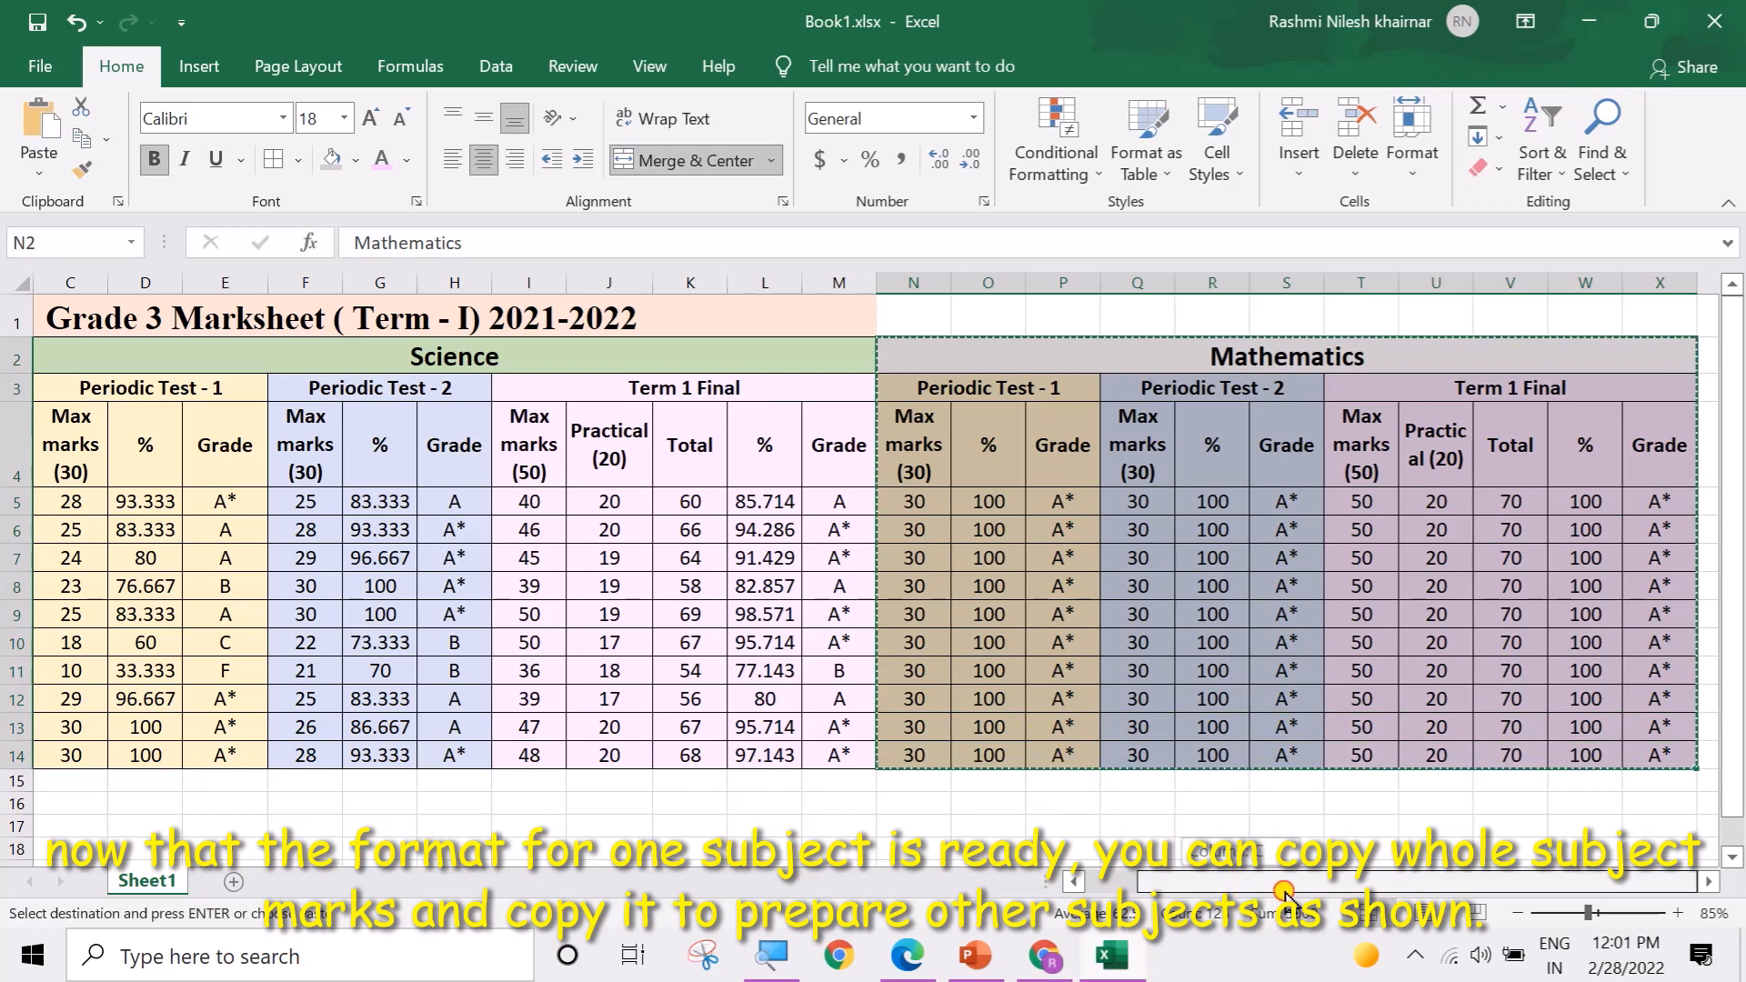
{"action": "left_click", "coordinate": [1707, 365]}
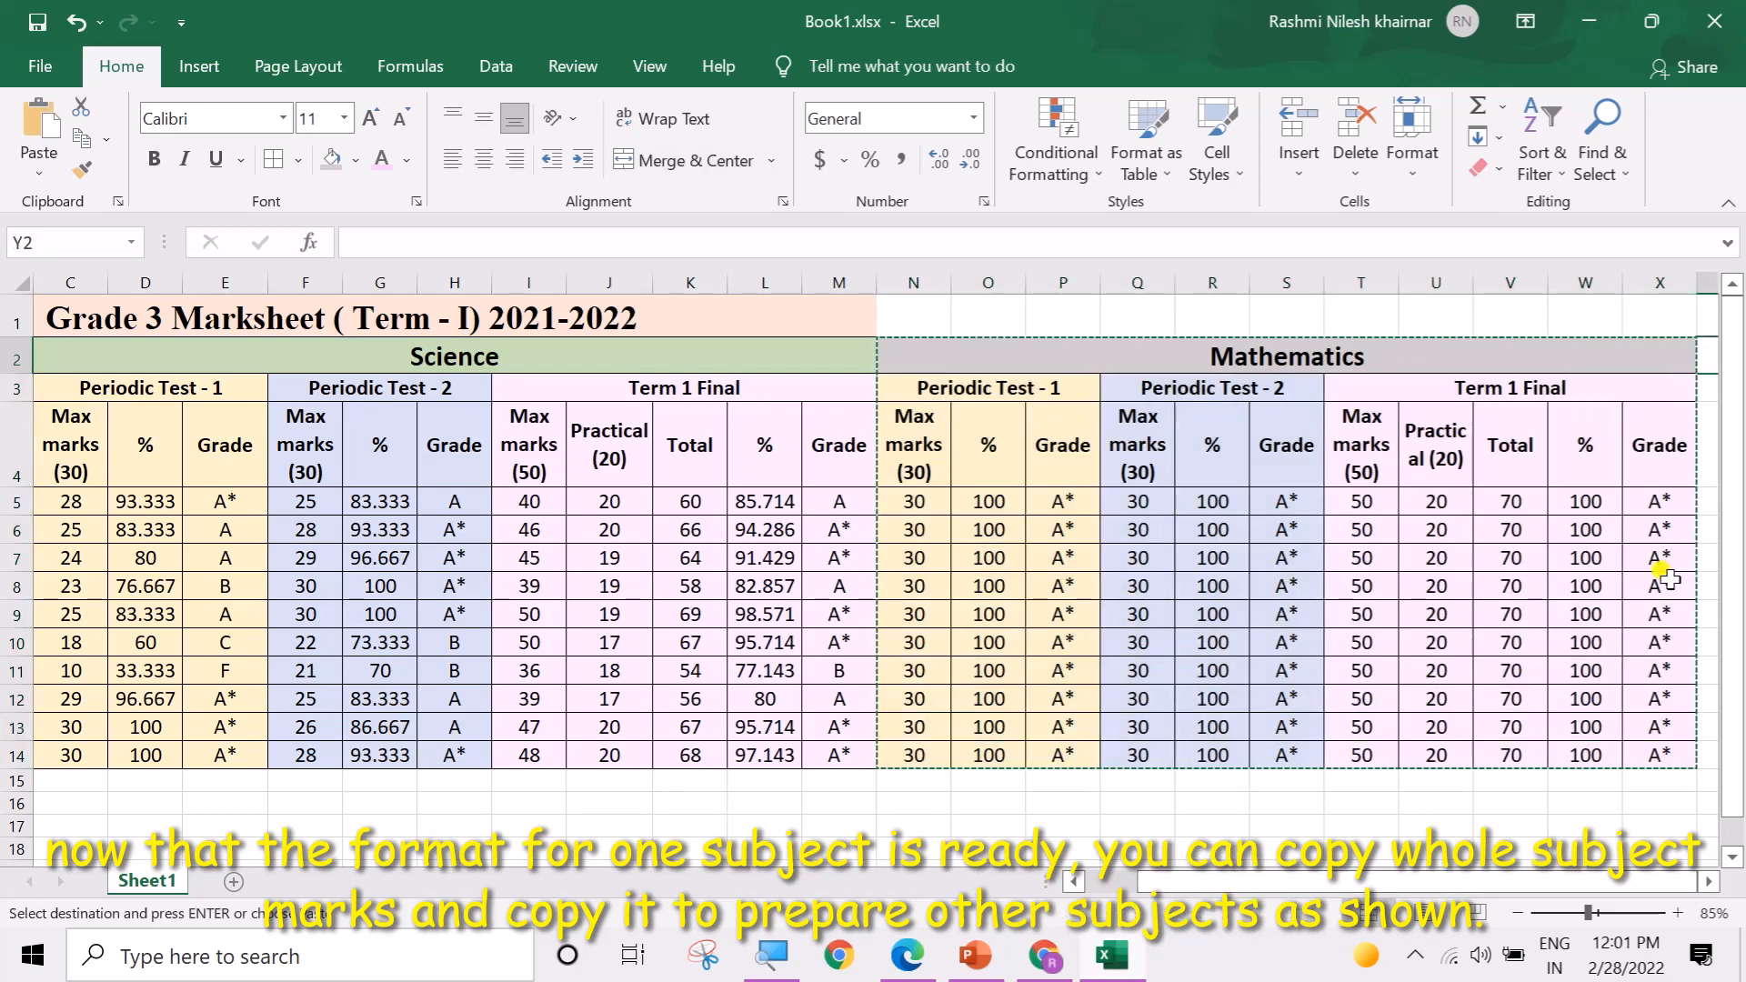
{"action": "key", "text": "ctrl+v"}
{"action": "left_click", "coordinate": [1383, 494]}
Step: Change the subject heading of the pasted block in Y2 to Computer
{"action": "double_click", "coordinate": [1301, 364]}
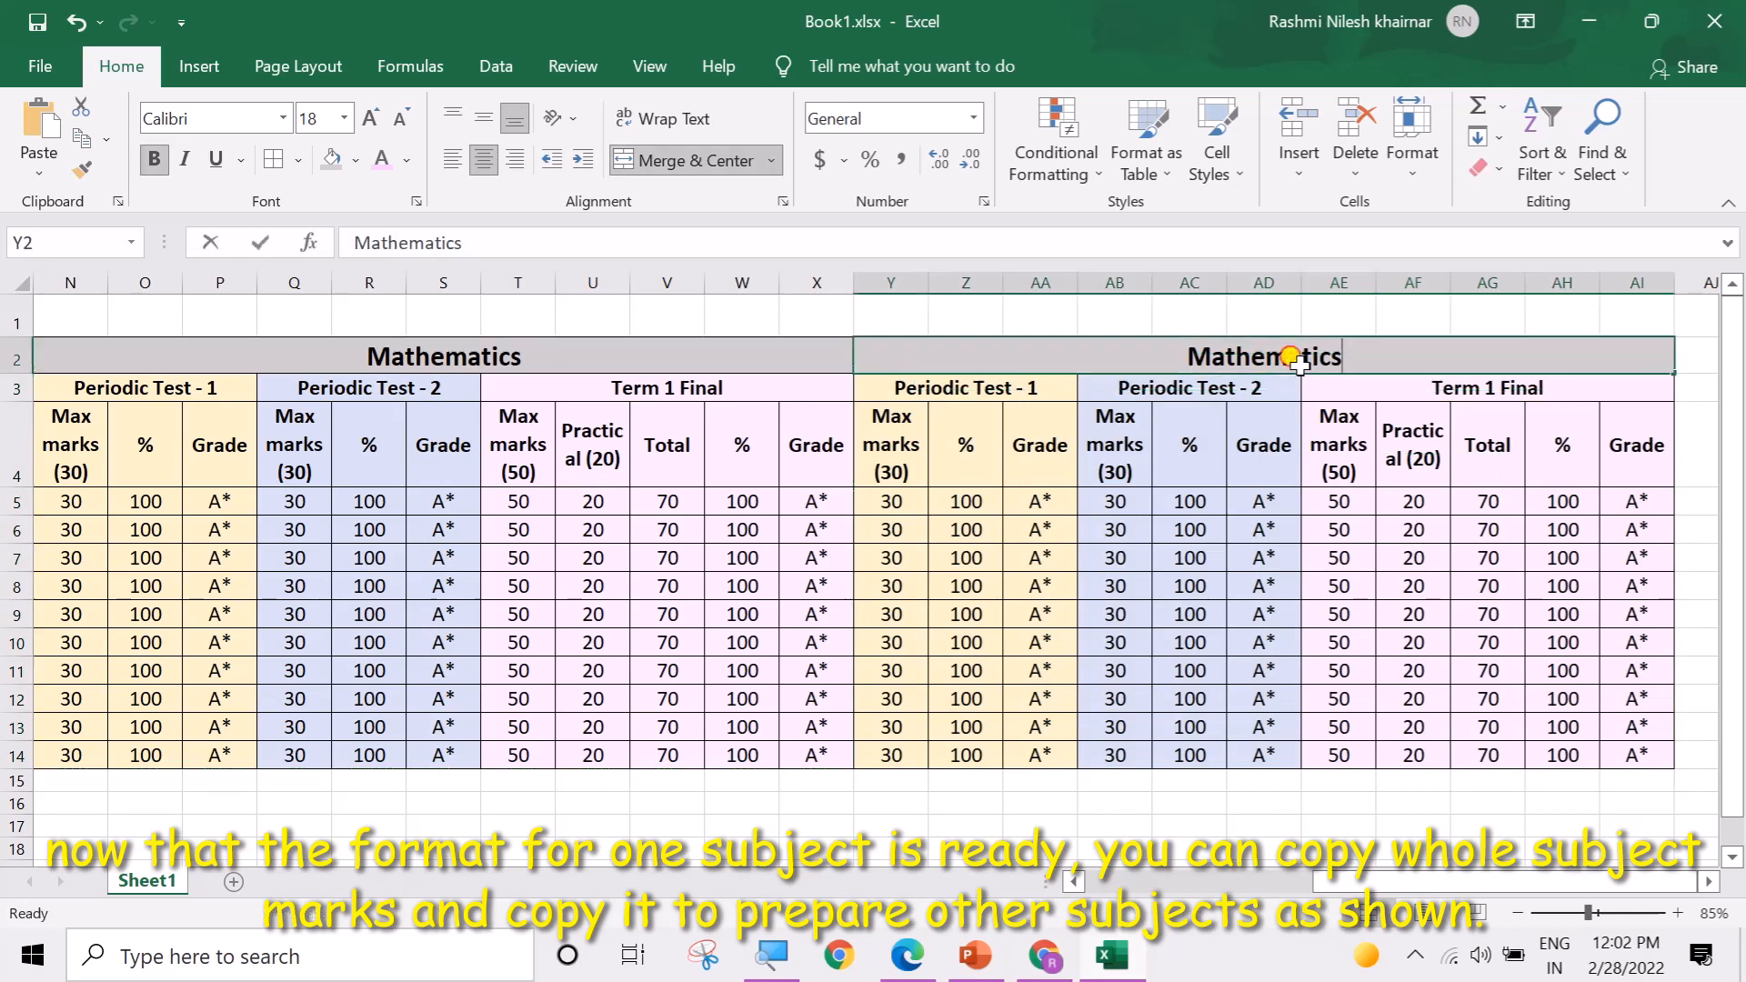
{"action": "double_click", "coordinate": [1301, 362]}
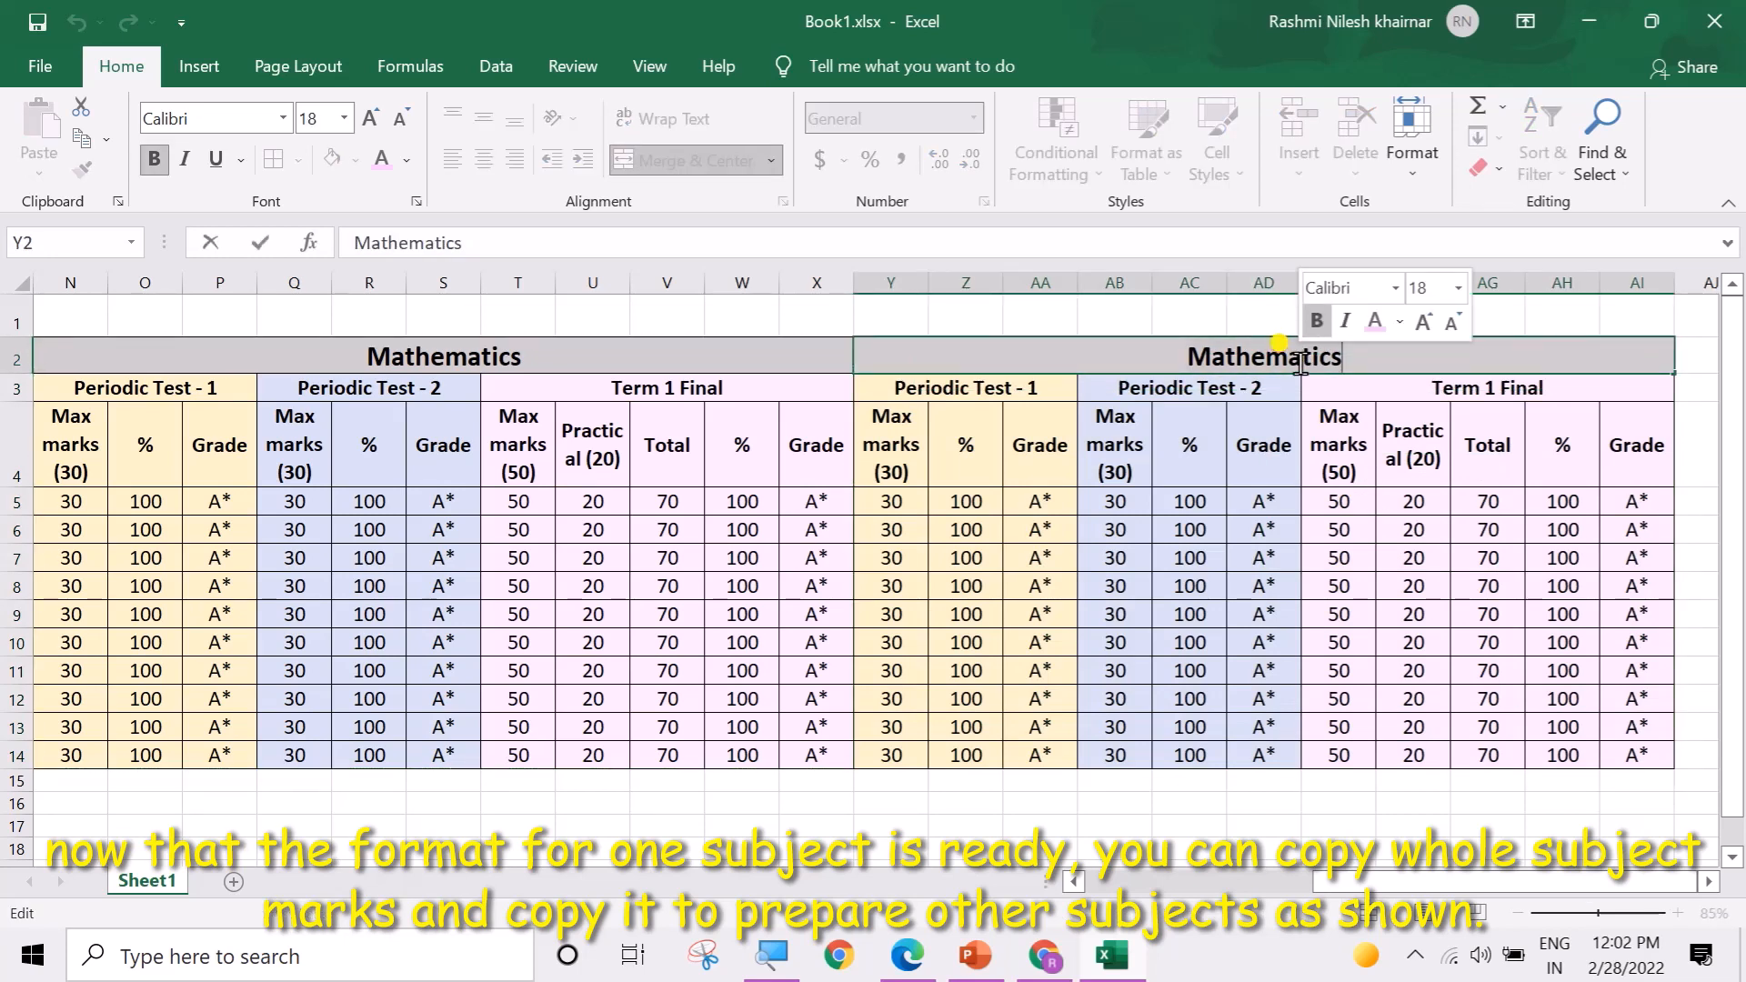
{"action": "type", "text": "Computer"}
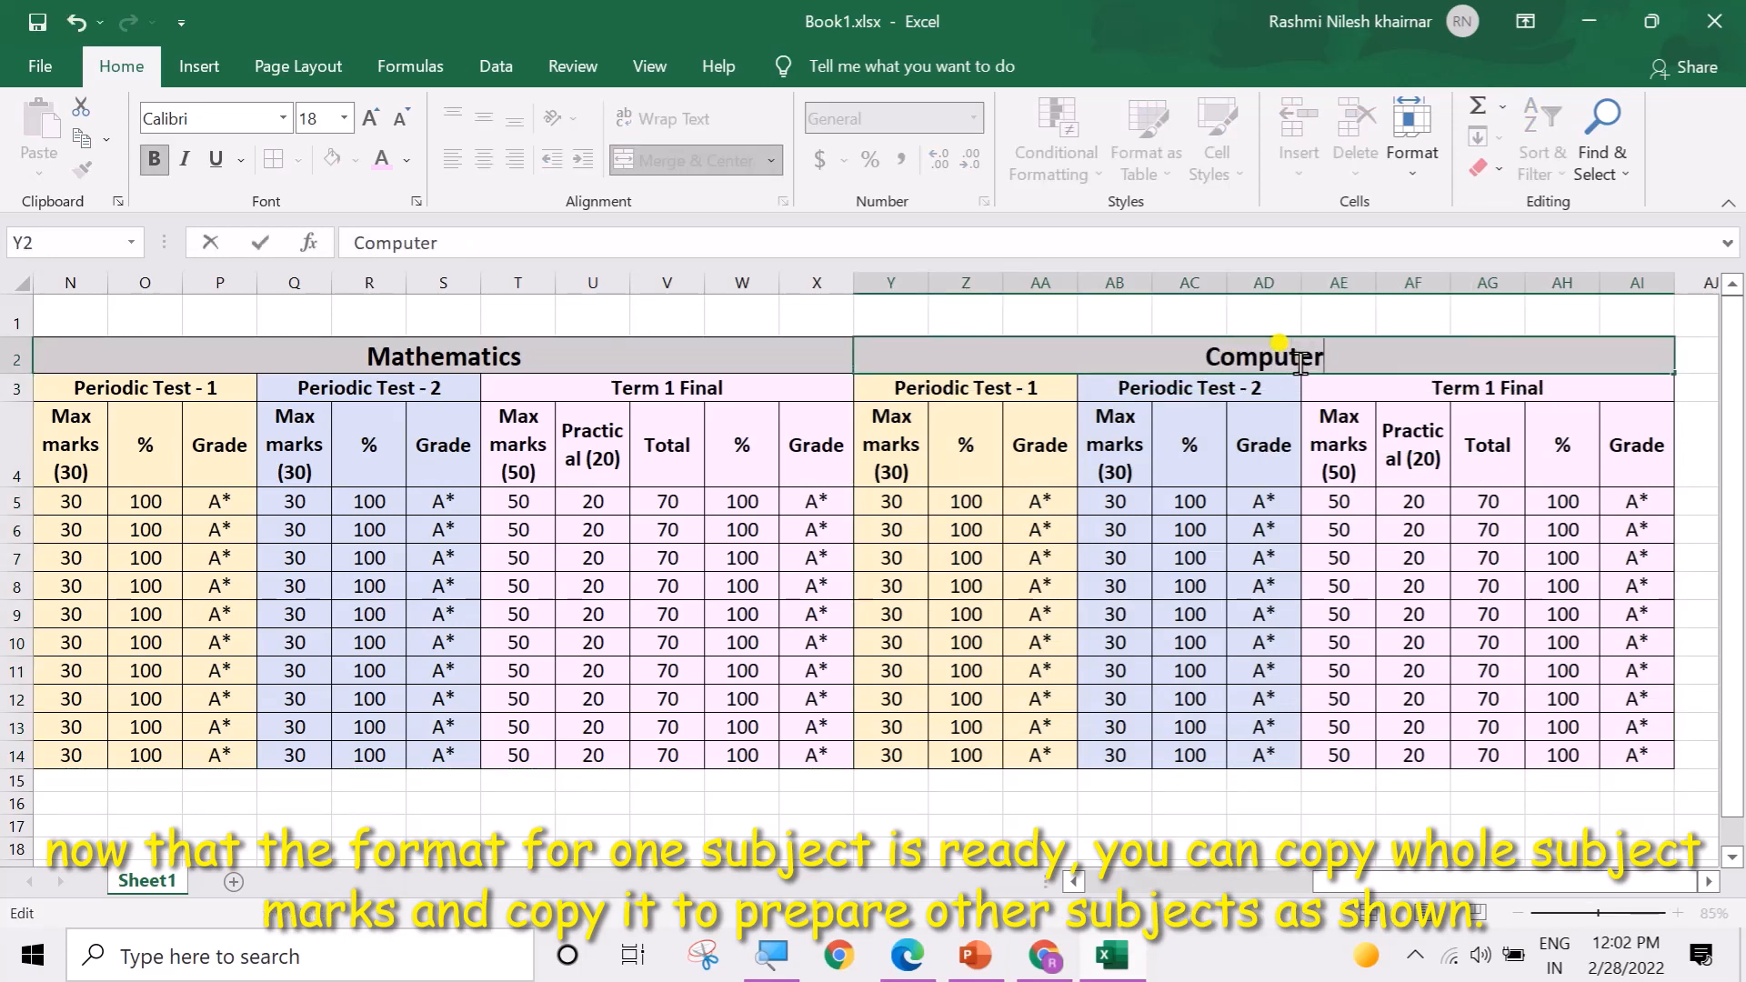
{"action": "left_click", "coordinate": [1305, 417]}
Step: Fill the Computer heading in Y2 with a light purple chosen from the standard palette of additional colors
{"action": "left_click", "coordinate": [1307, 361]}
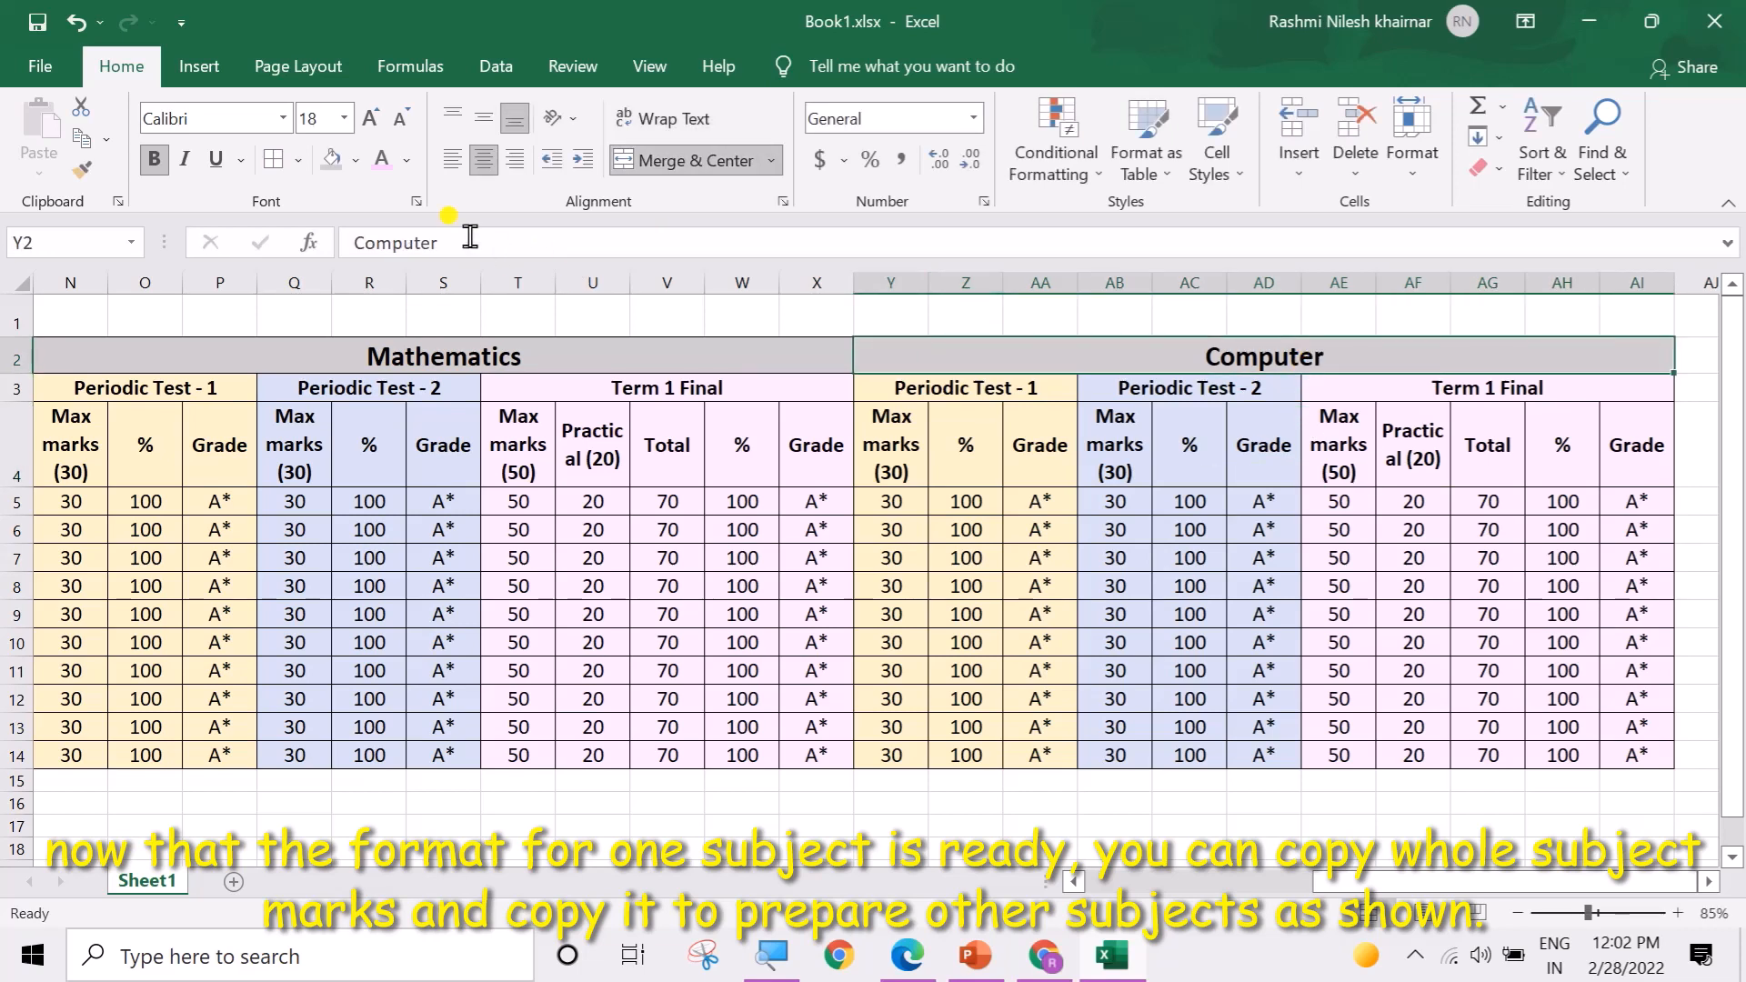
{"action": "left_click", "coordinate": [356, 161]}
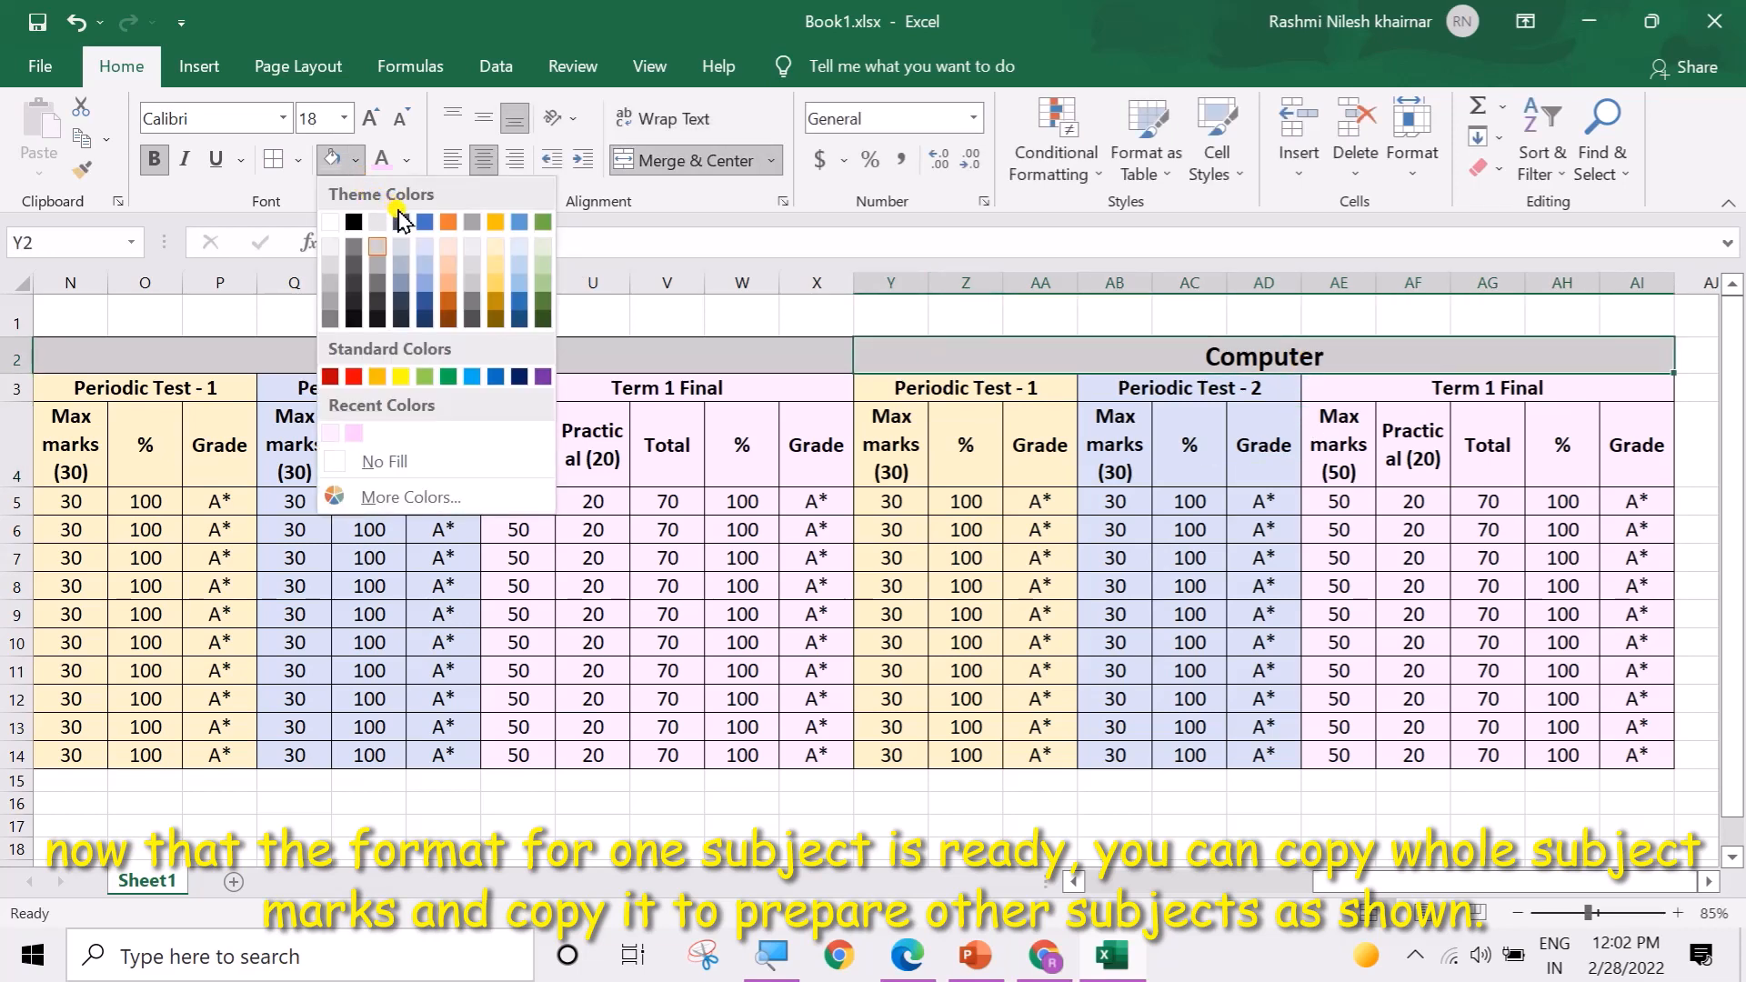
{"action": "left_click", "coordinate": [419, 499]}
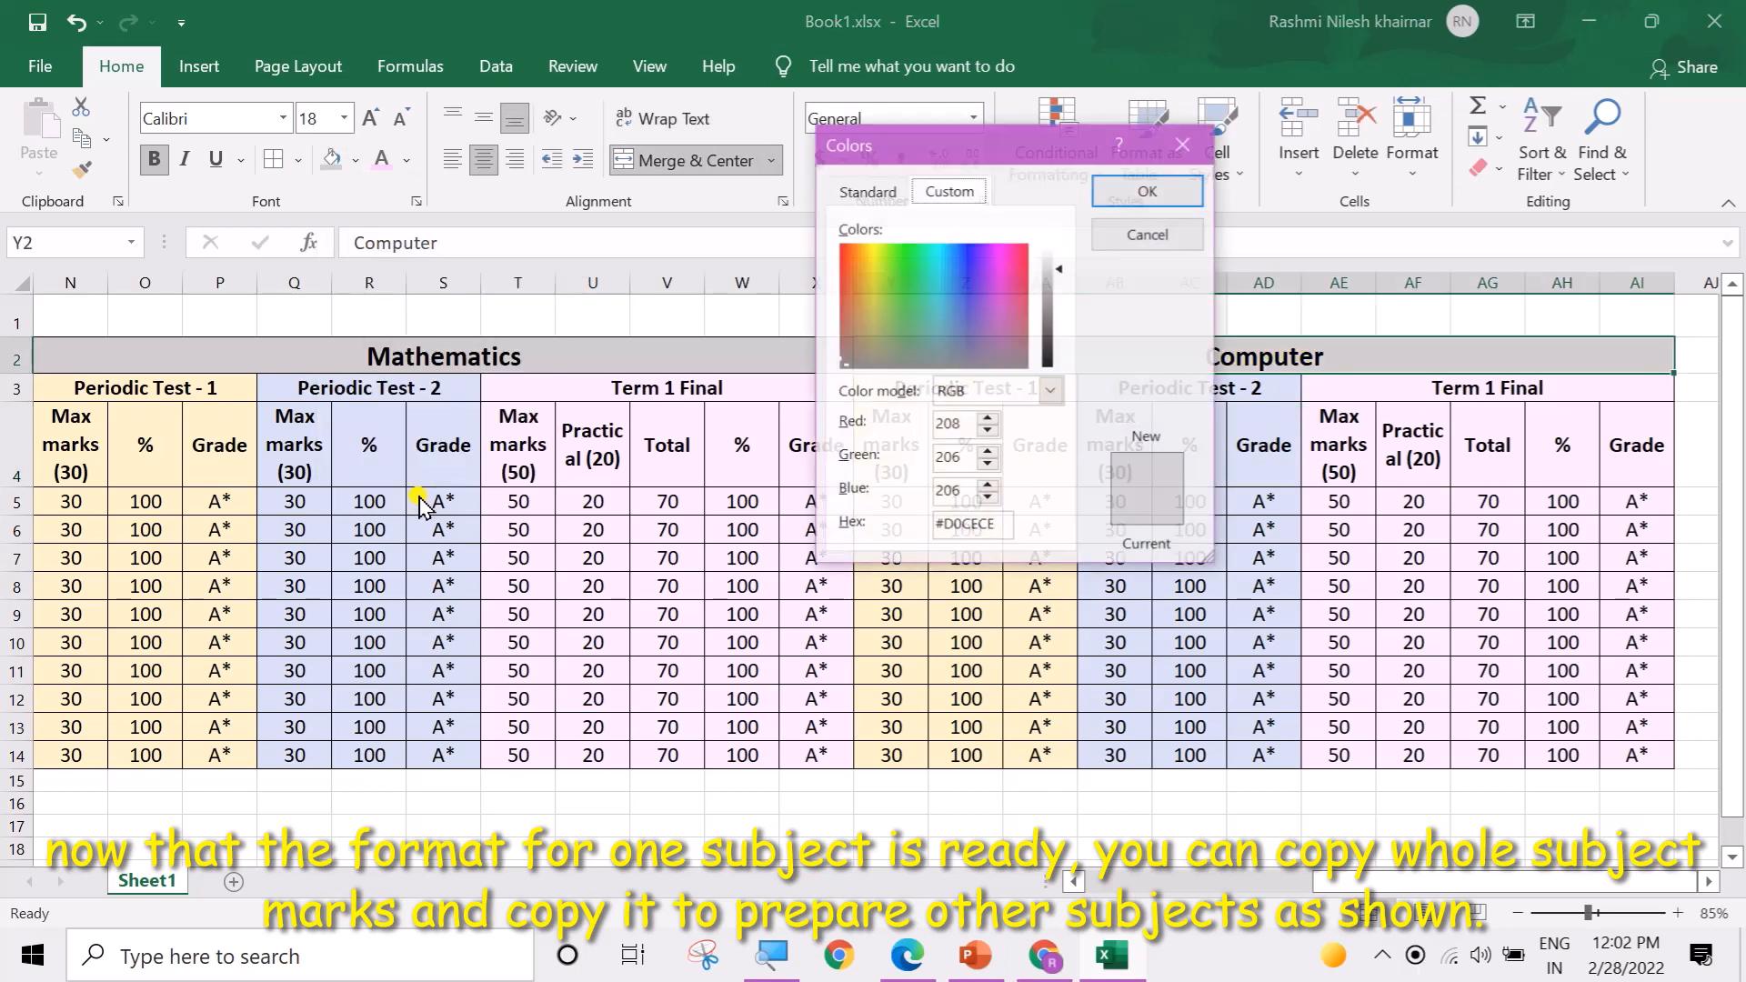
{"action": "left_click", "coordinate": [841, 191]}
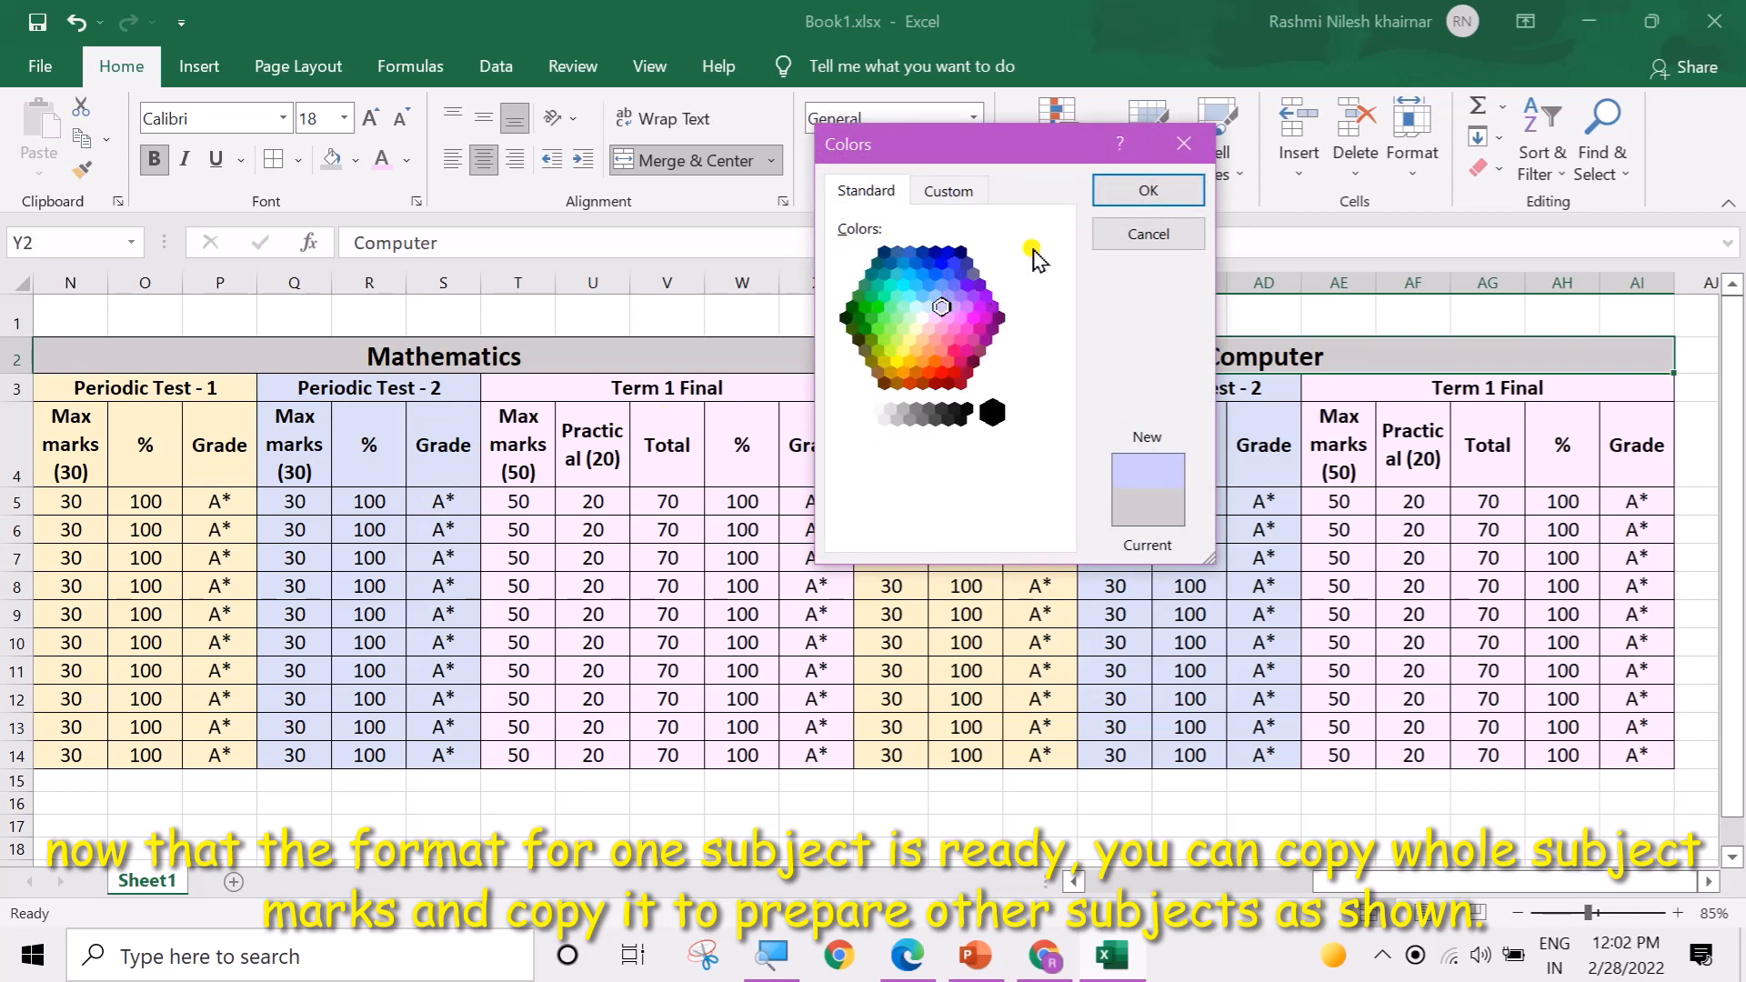
{"action": "left_click", "coordinate": [955, 306]}
{"action": "left_click", "coordinate": [1118, 202]}
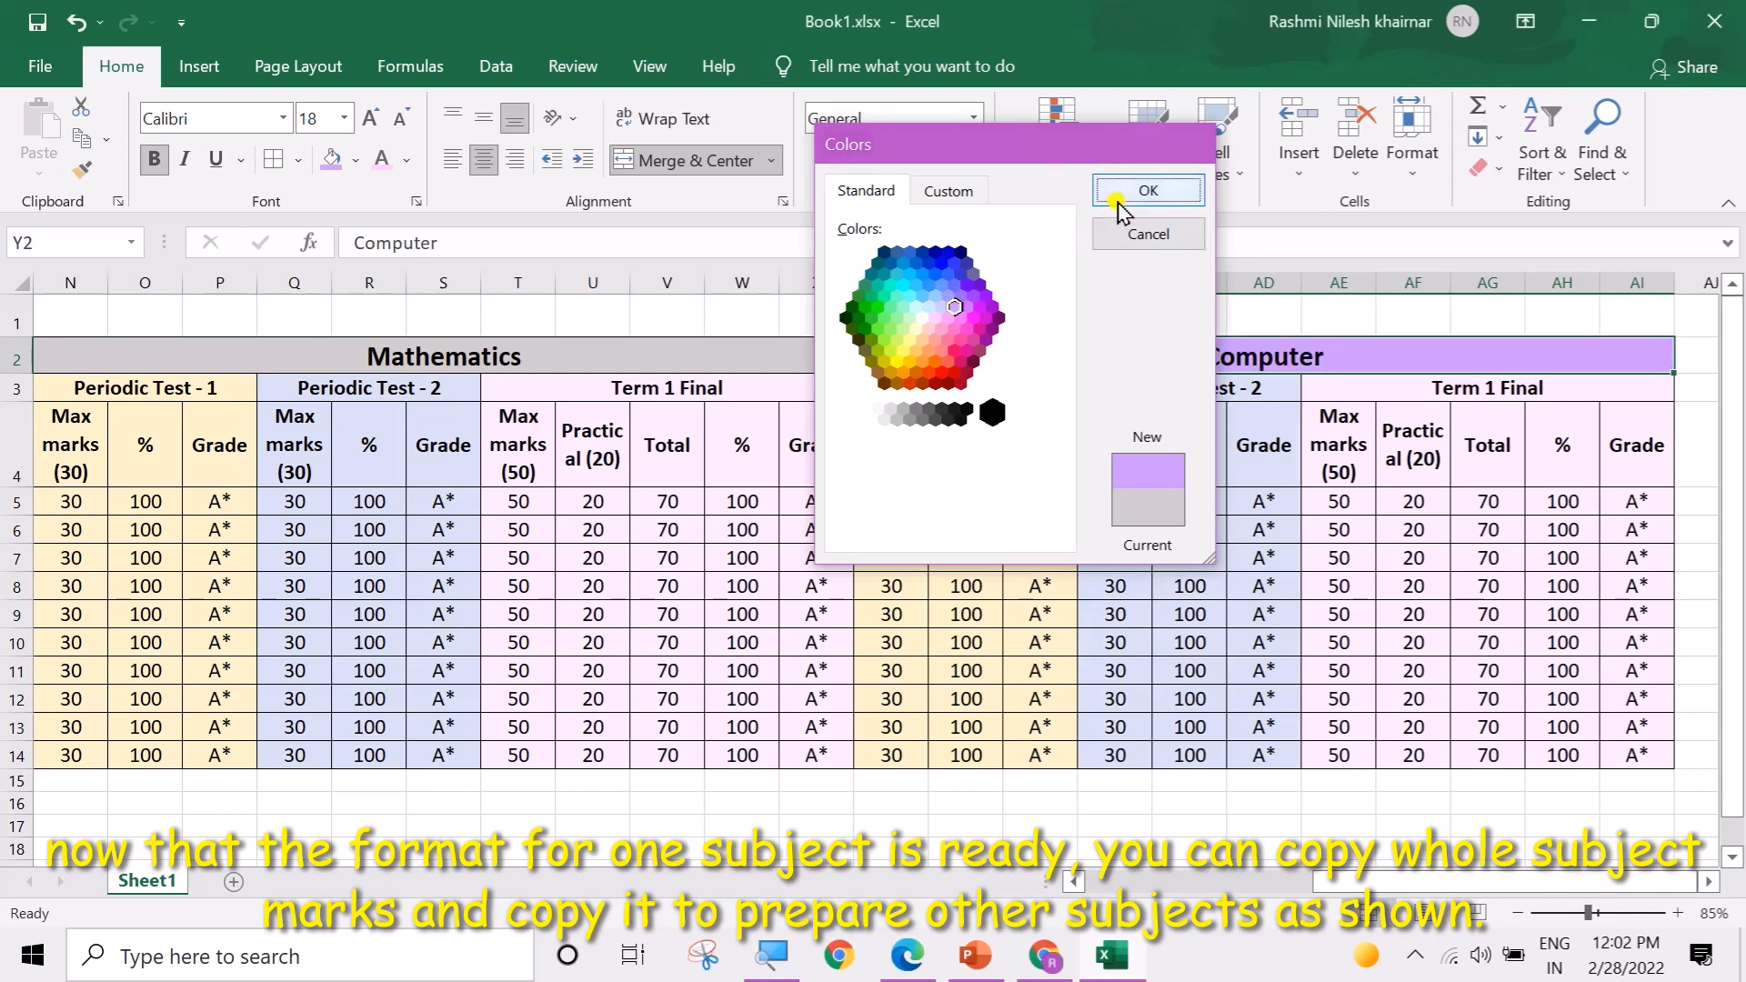
{"action": "left_click", "coordinate": [1248, 562]}
Step: Copy the whole Computer block Y2:AI14 and paste it beside the original, starting at AJ2
{"action": "left_click_drag", "start_coordinate": [1121, 357], "coordinate": [1128, 748]}
{"action": "key", "text": "ctrl+c"}
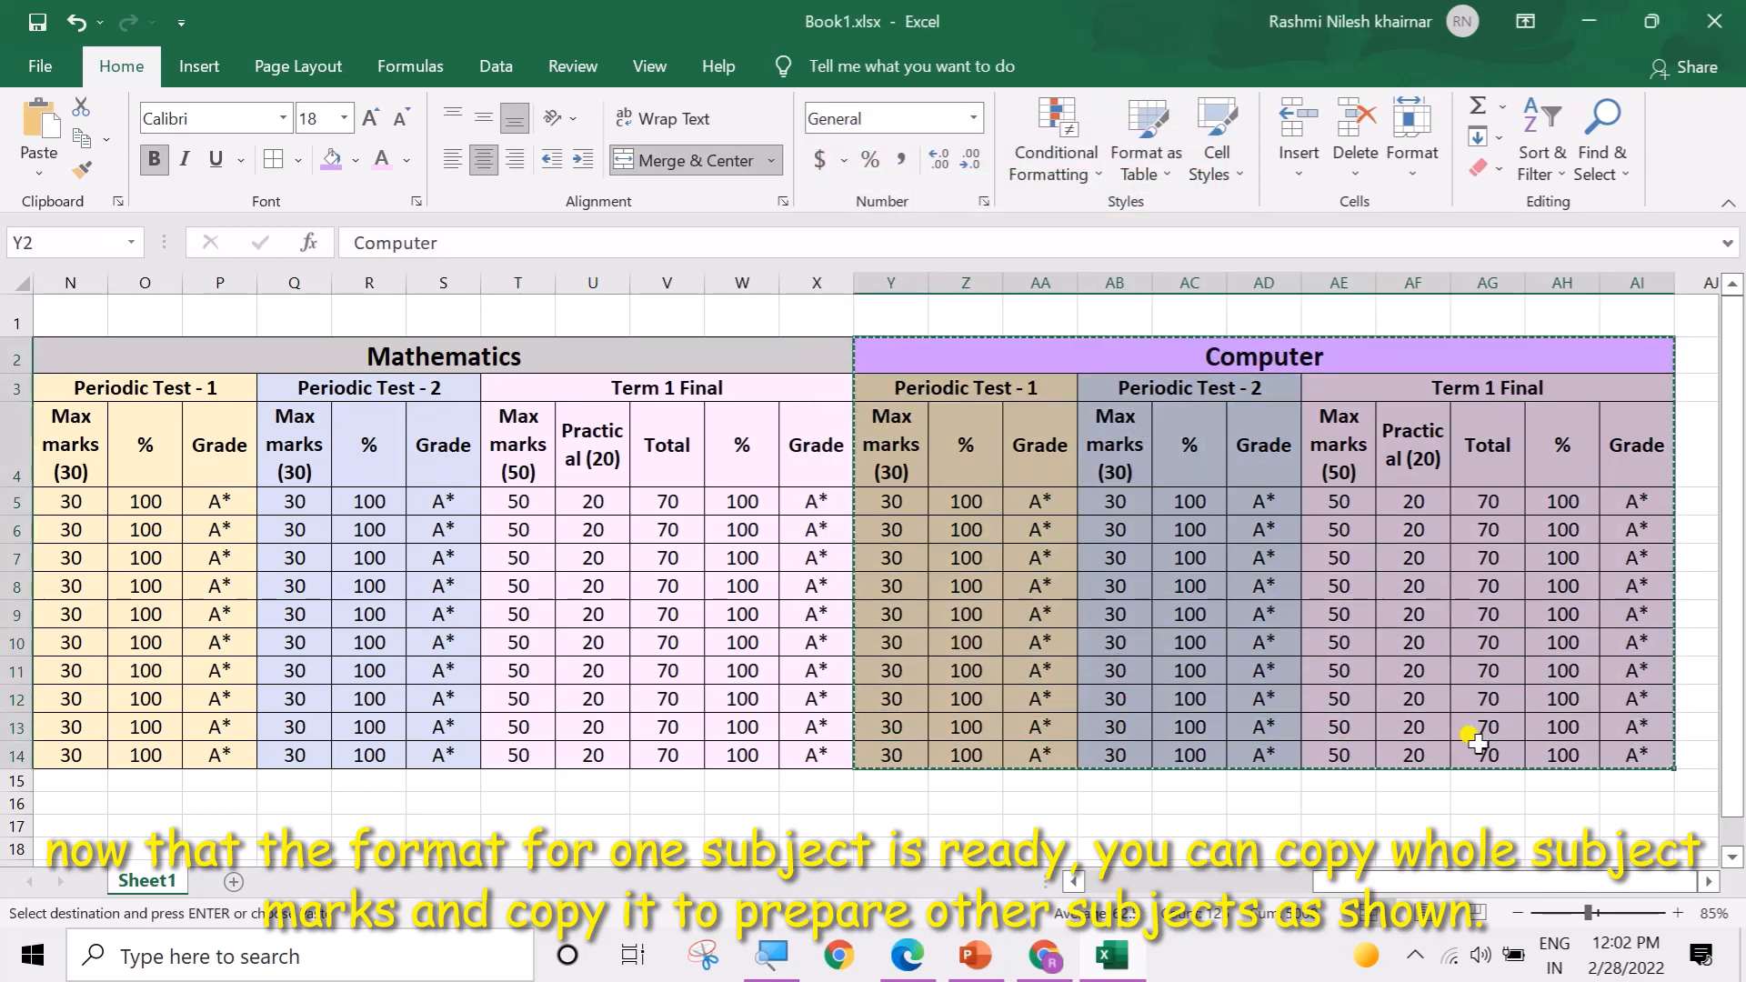
{"action": "left_click", "coordinate": [1698, 368]}
{"action": "key", "text": "ctrl+v"}
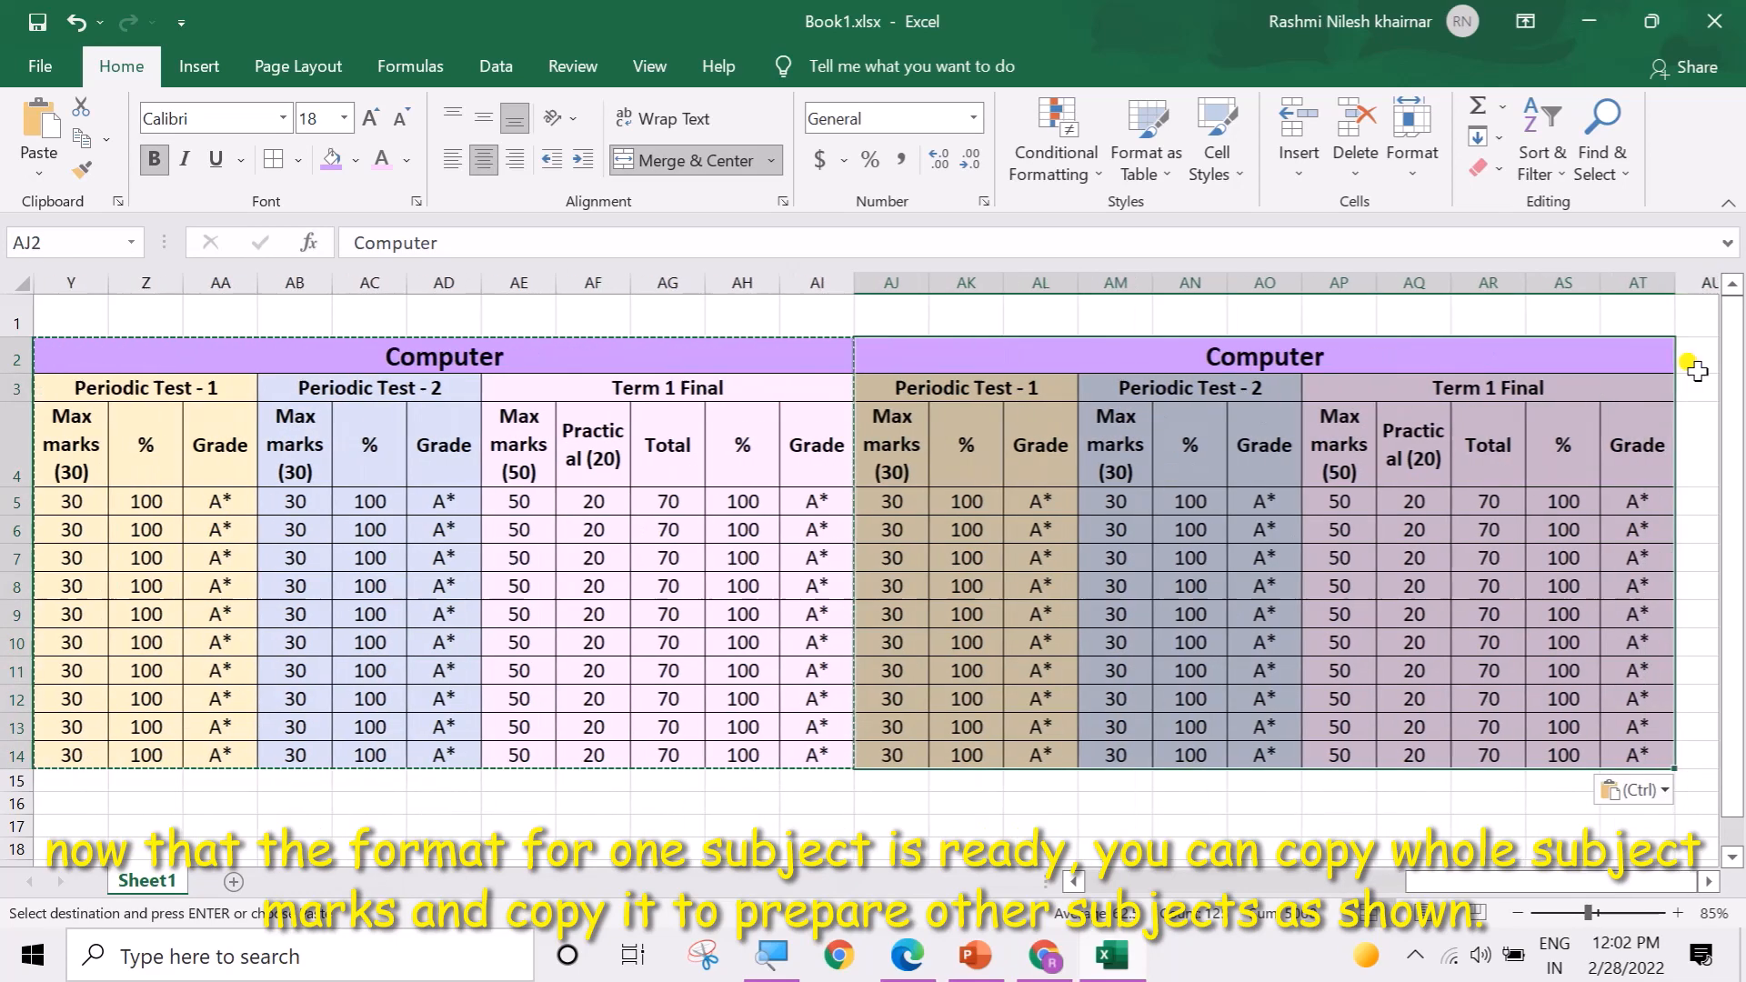
{"action": "left_click", "coordinate": [1612, 463]}
Step: Change the subject heading of the newly pasted block in AJ2 to Social Studies
{"action": "double_click", "coordinate": [1310, 354]}
{"action": "double_click", "coordinate": [1309, 355]}
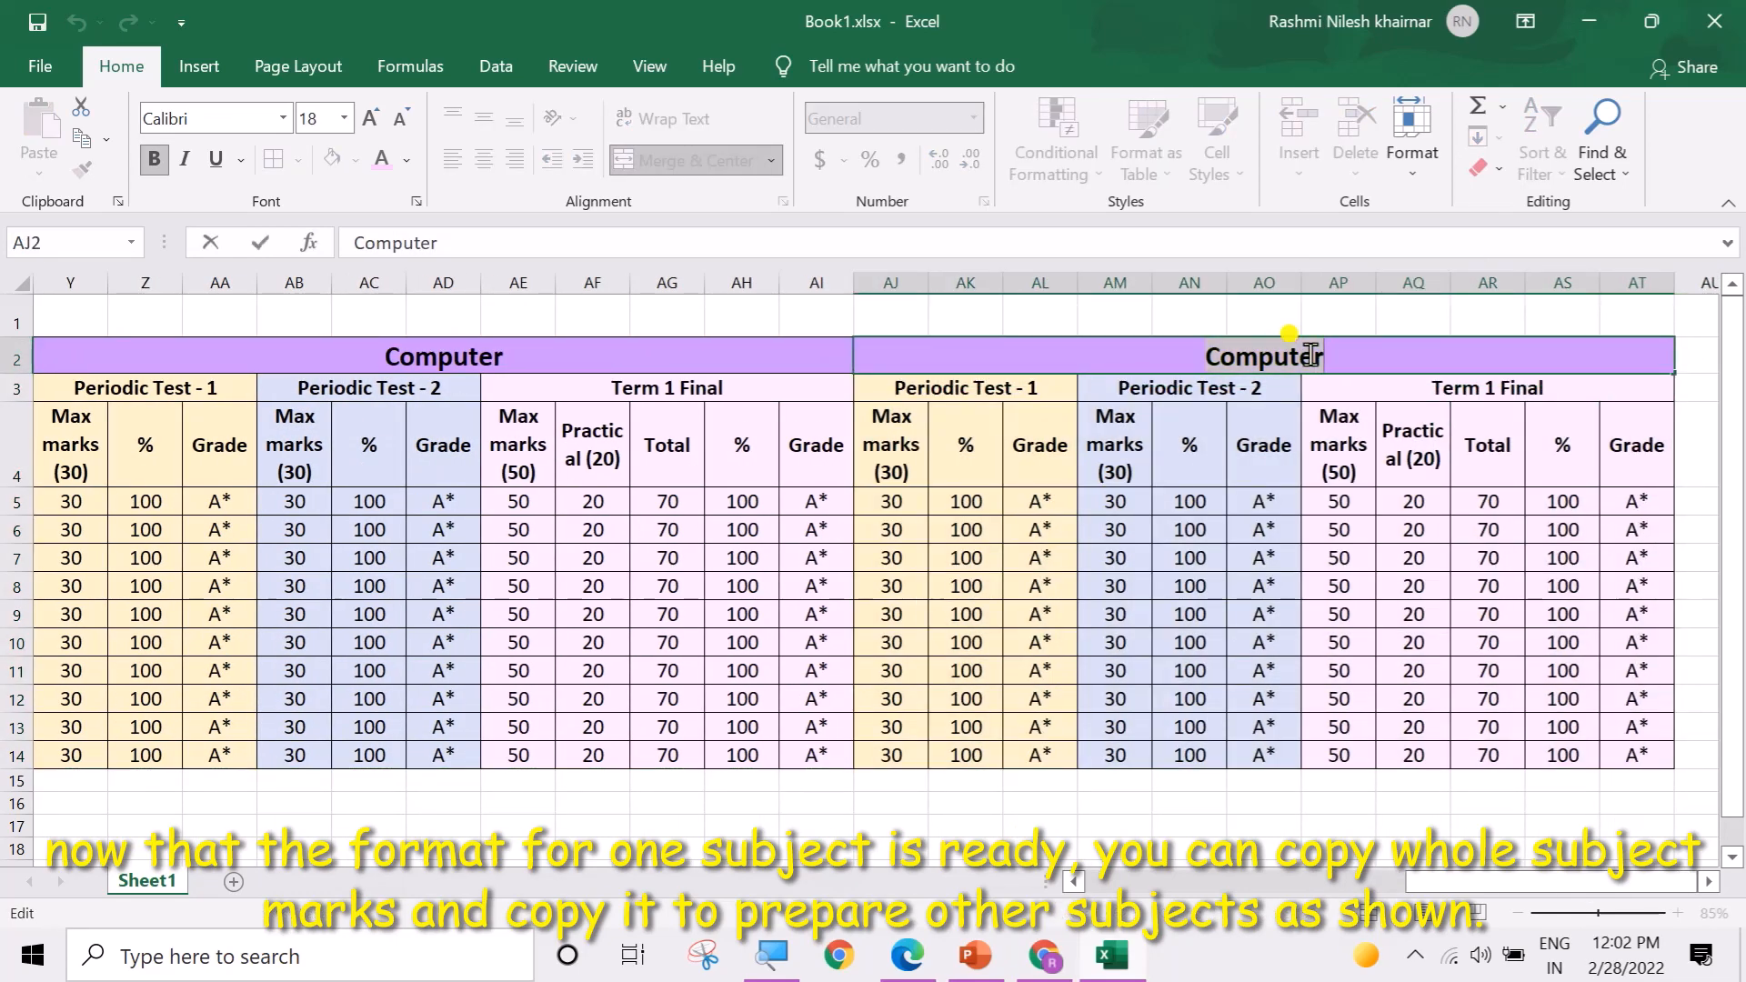
{"action": "key", "text": "Return"}
{"action": "type", "text": "s"}
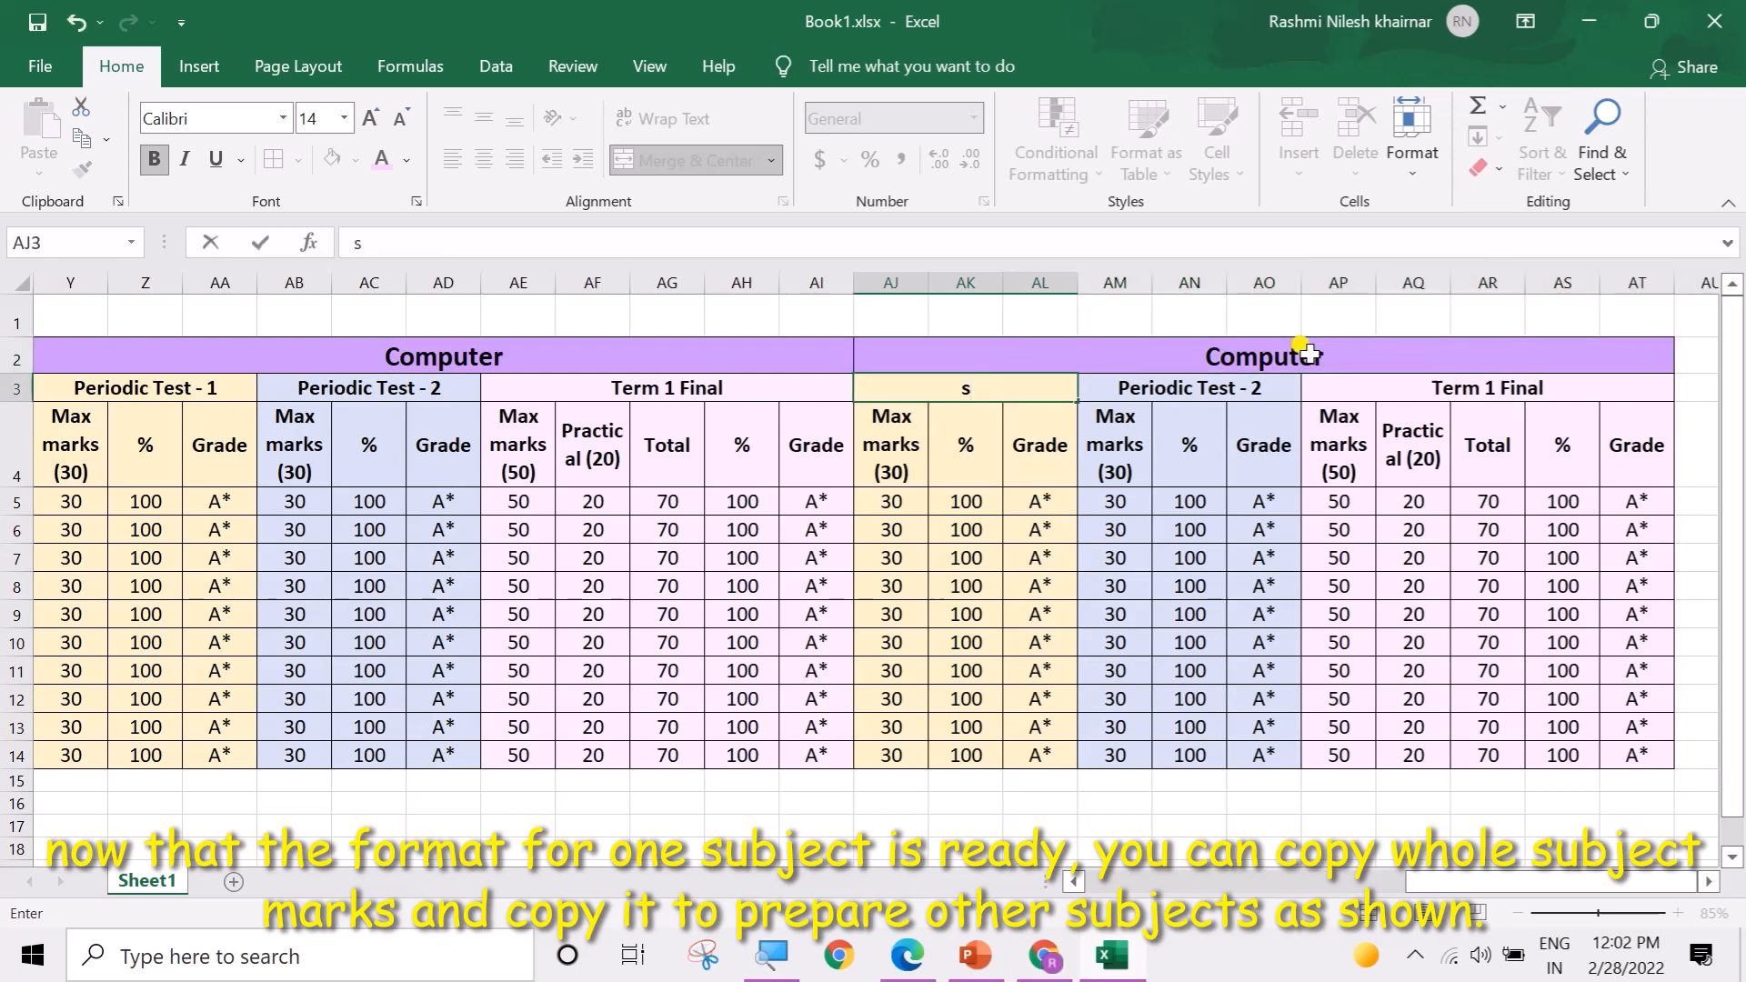
{"action": "left_click", "coordinate": [1310, 354]}
{"action": "type", "text": "S"}
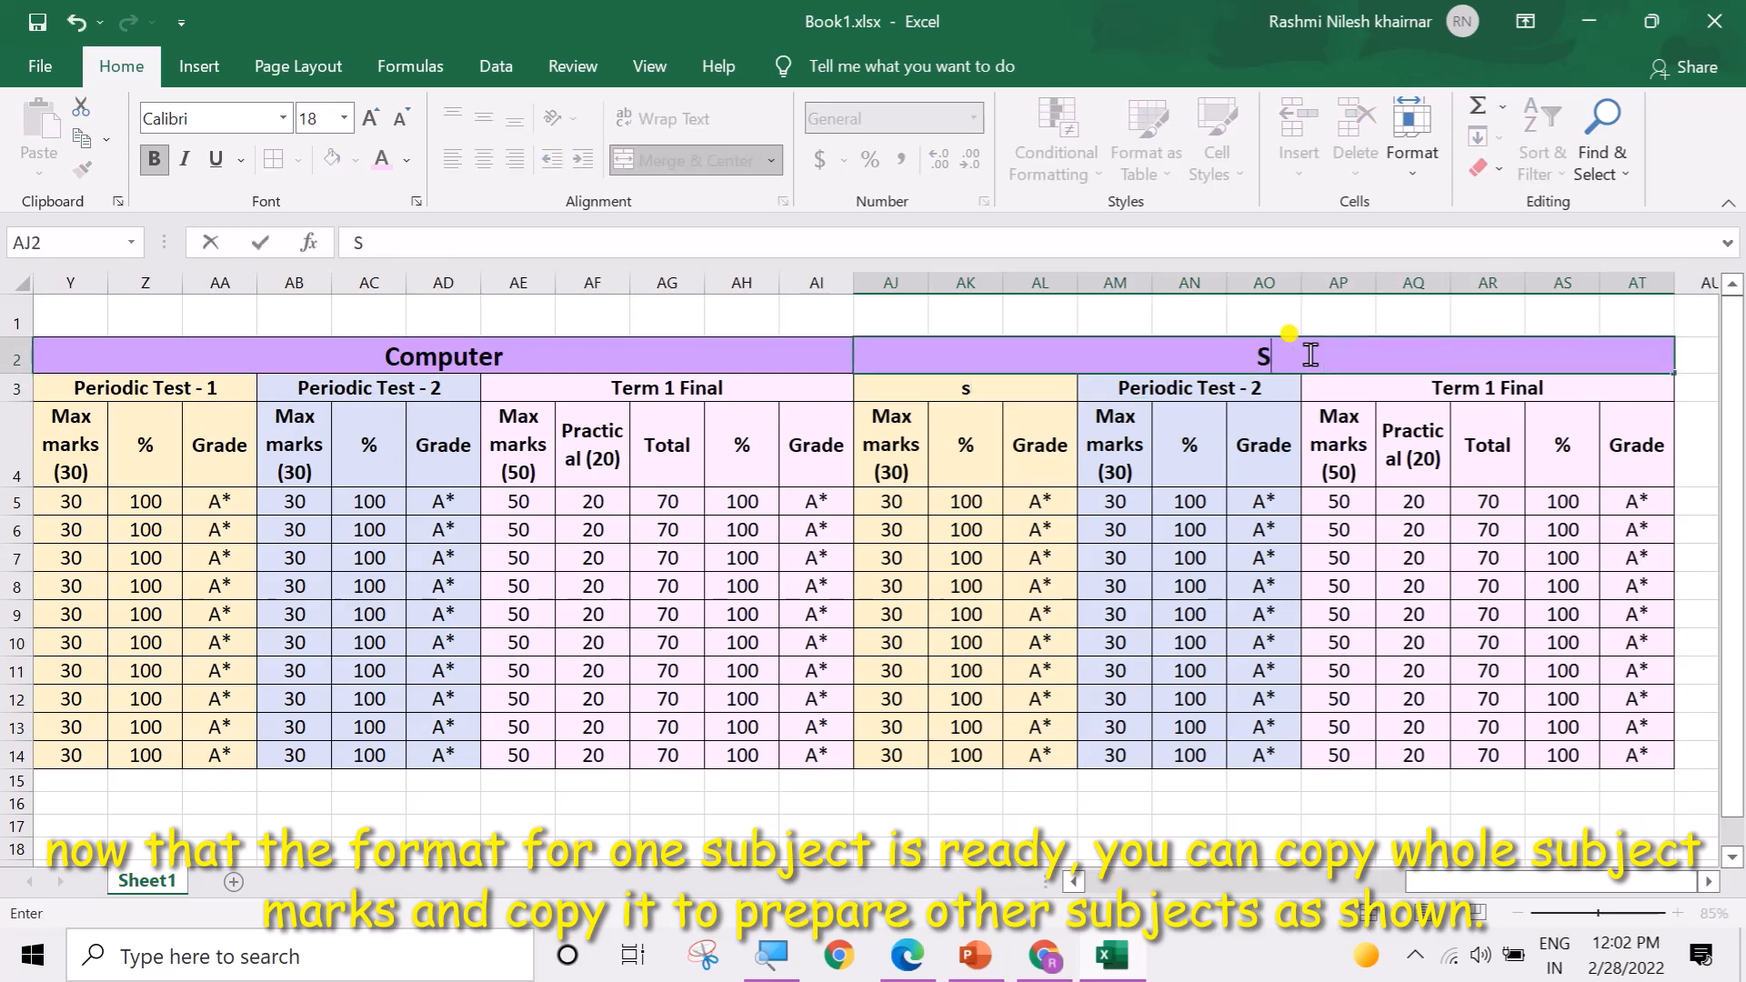
{"action": "type", "text": "ocial St"}
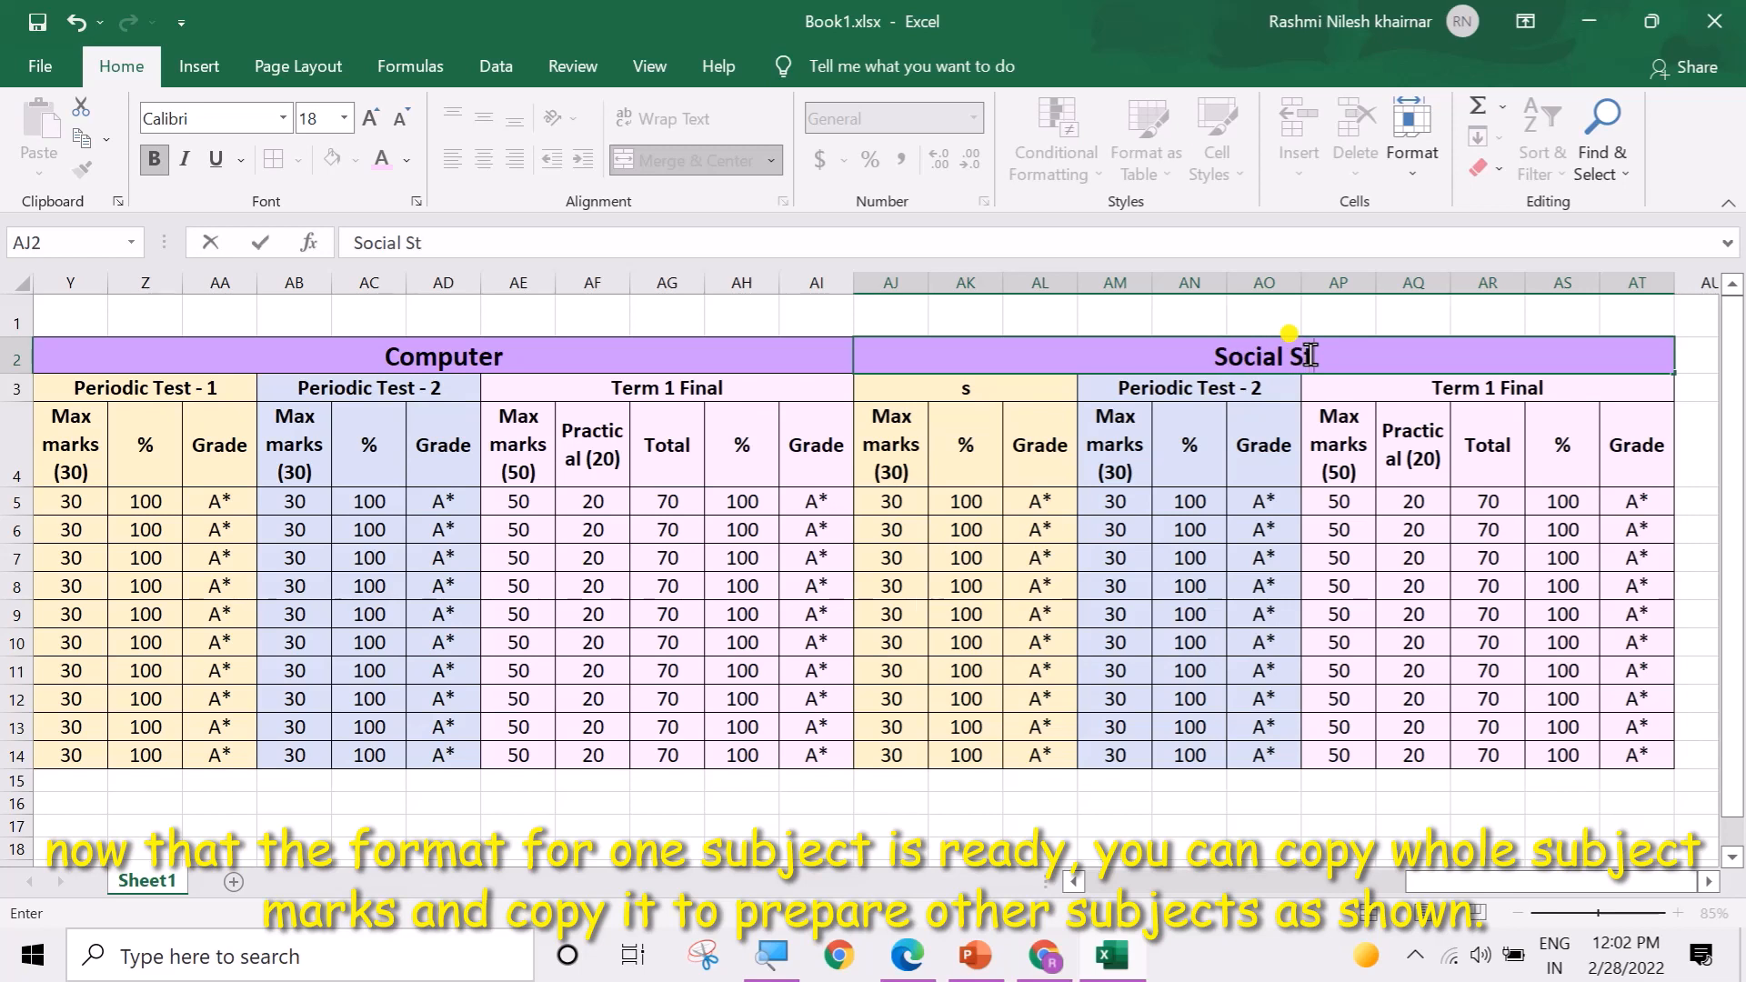
{"action": "type", "text": "udies"}
{"action": "left_click", "coordinate": [1282, 409]}
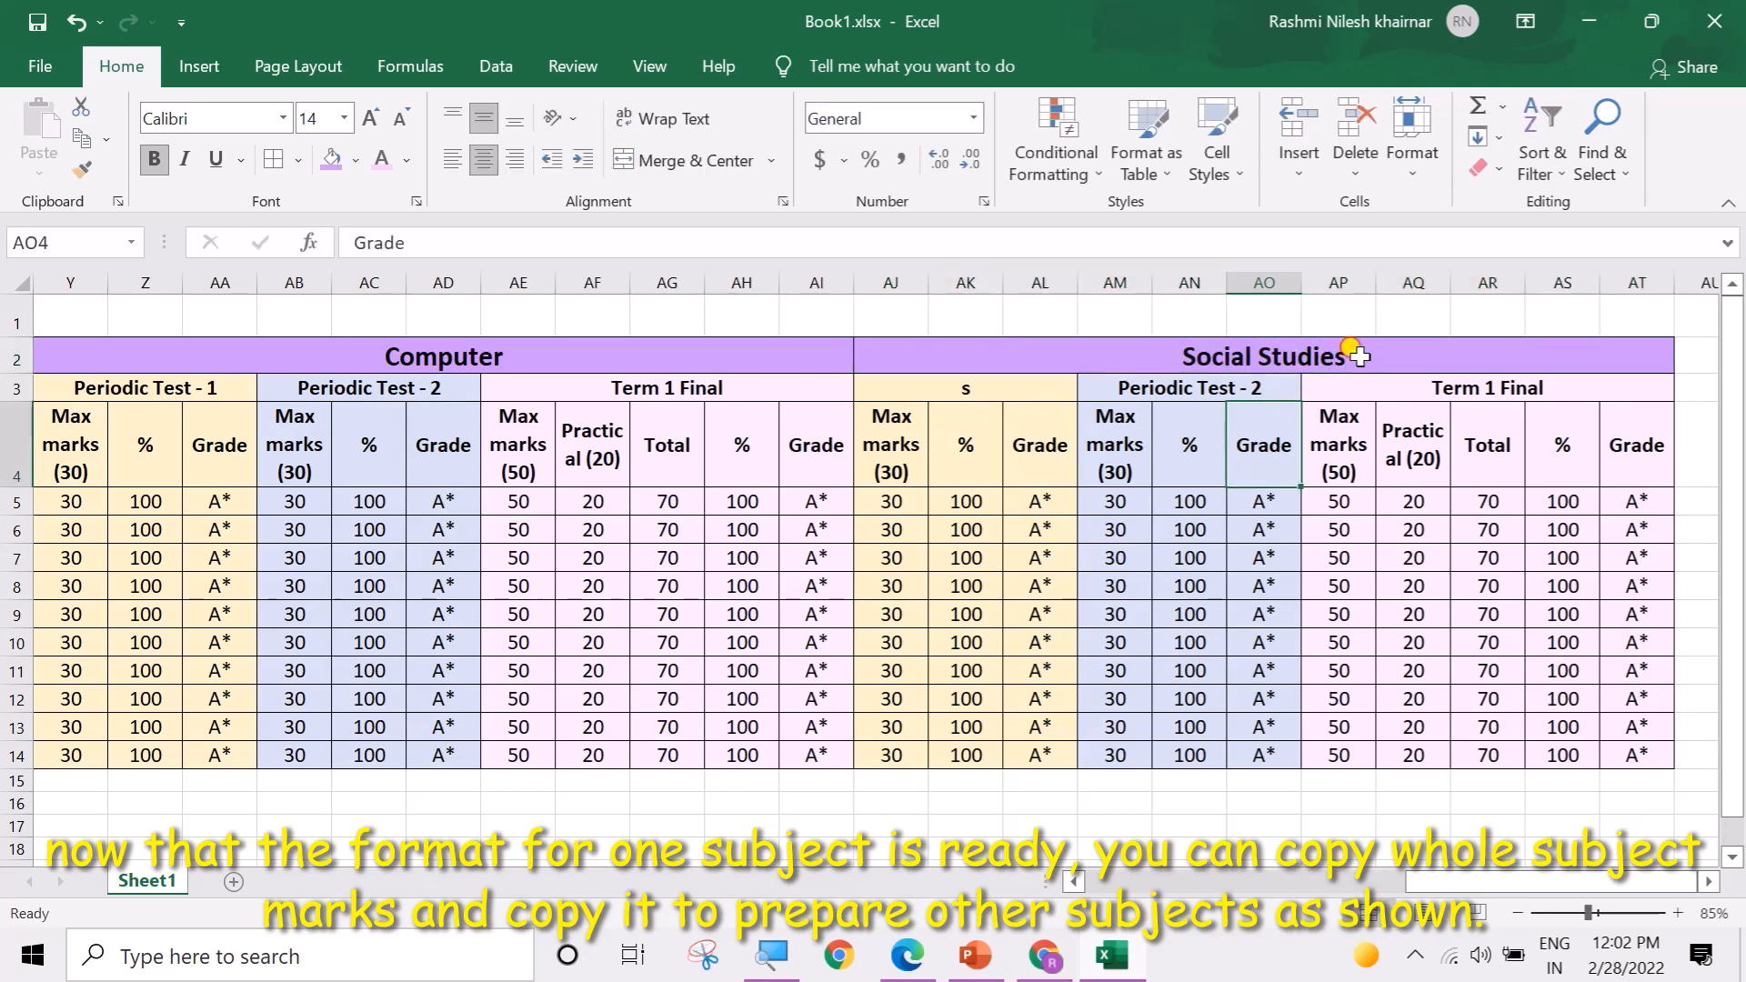
Step: Replace the purple fill of the Social Studies heading in AJ2 with a light mint green from the standard palette of additional colors
{"action": "left_click", "coordinate": [1443, 358]}
{"action": "left_click", "coordinate": [356, 160]}
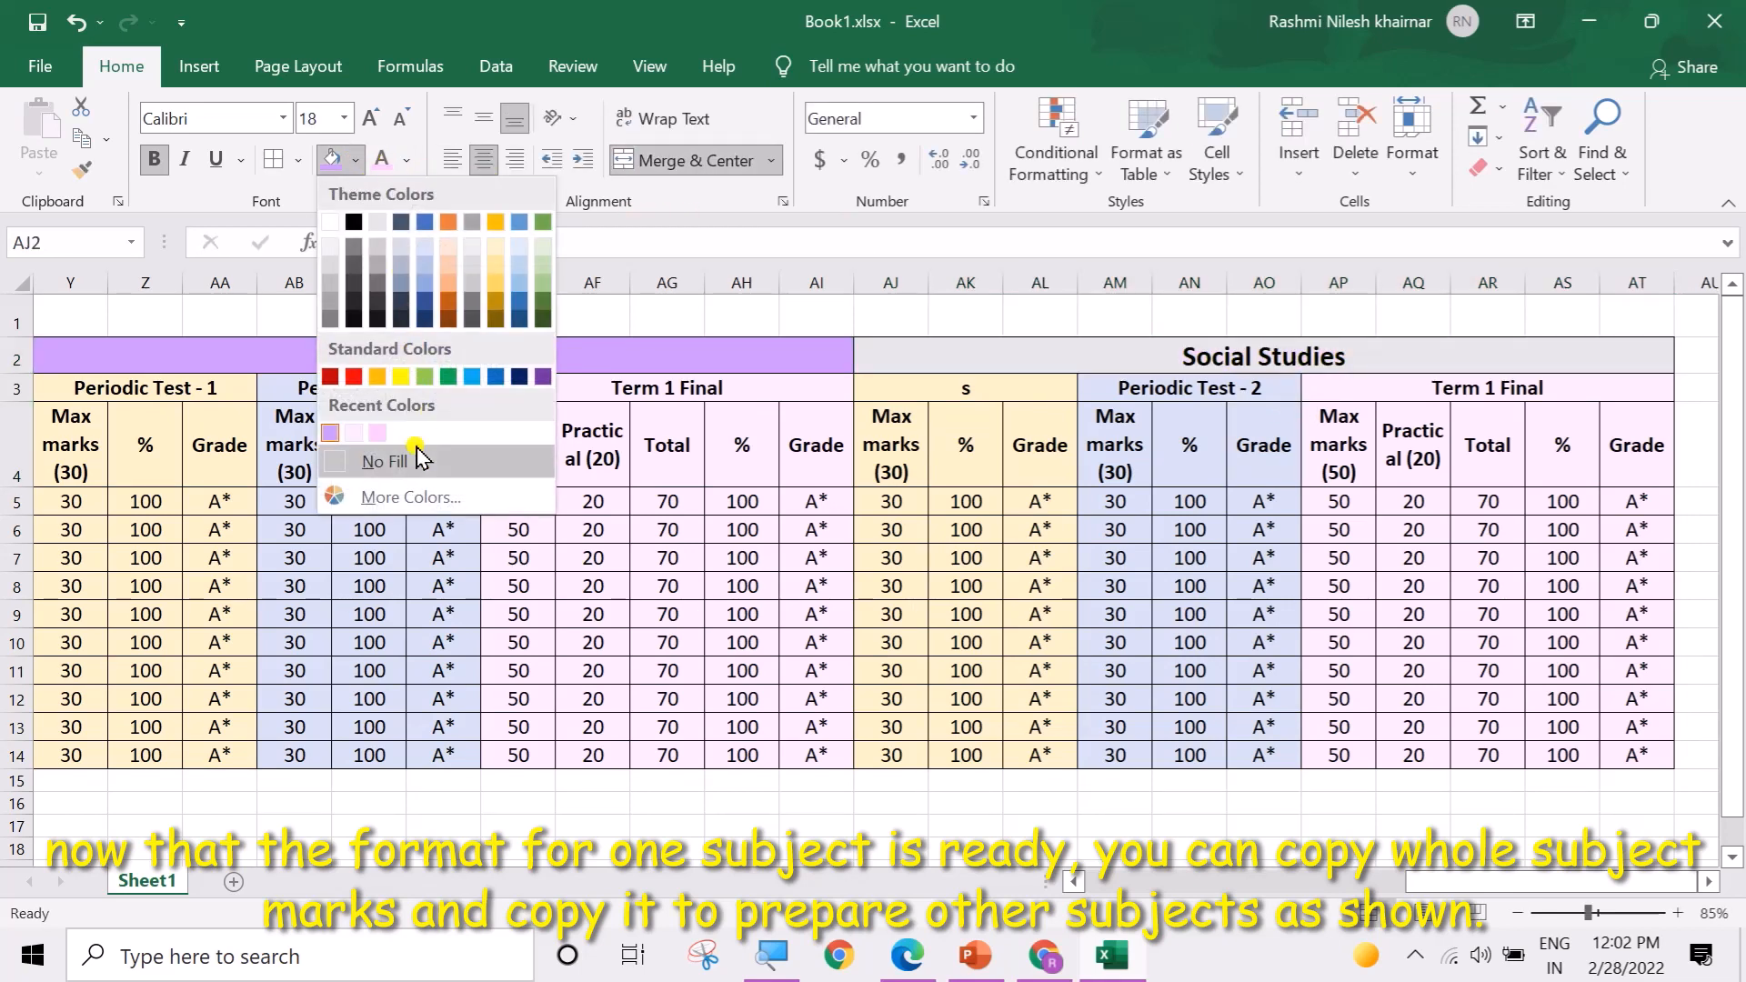
{"action": "left_click", "coordinate": [384, 461]}
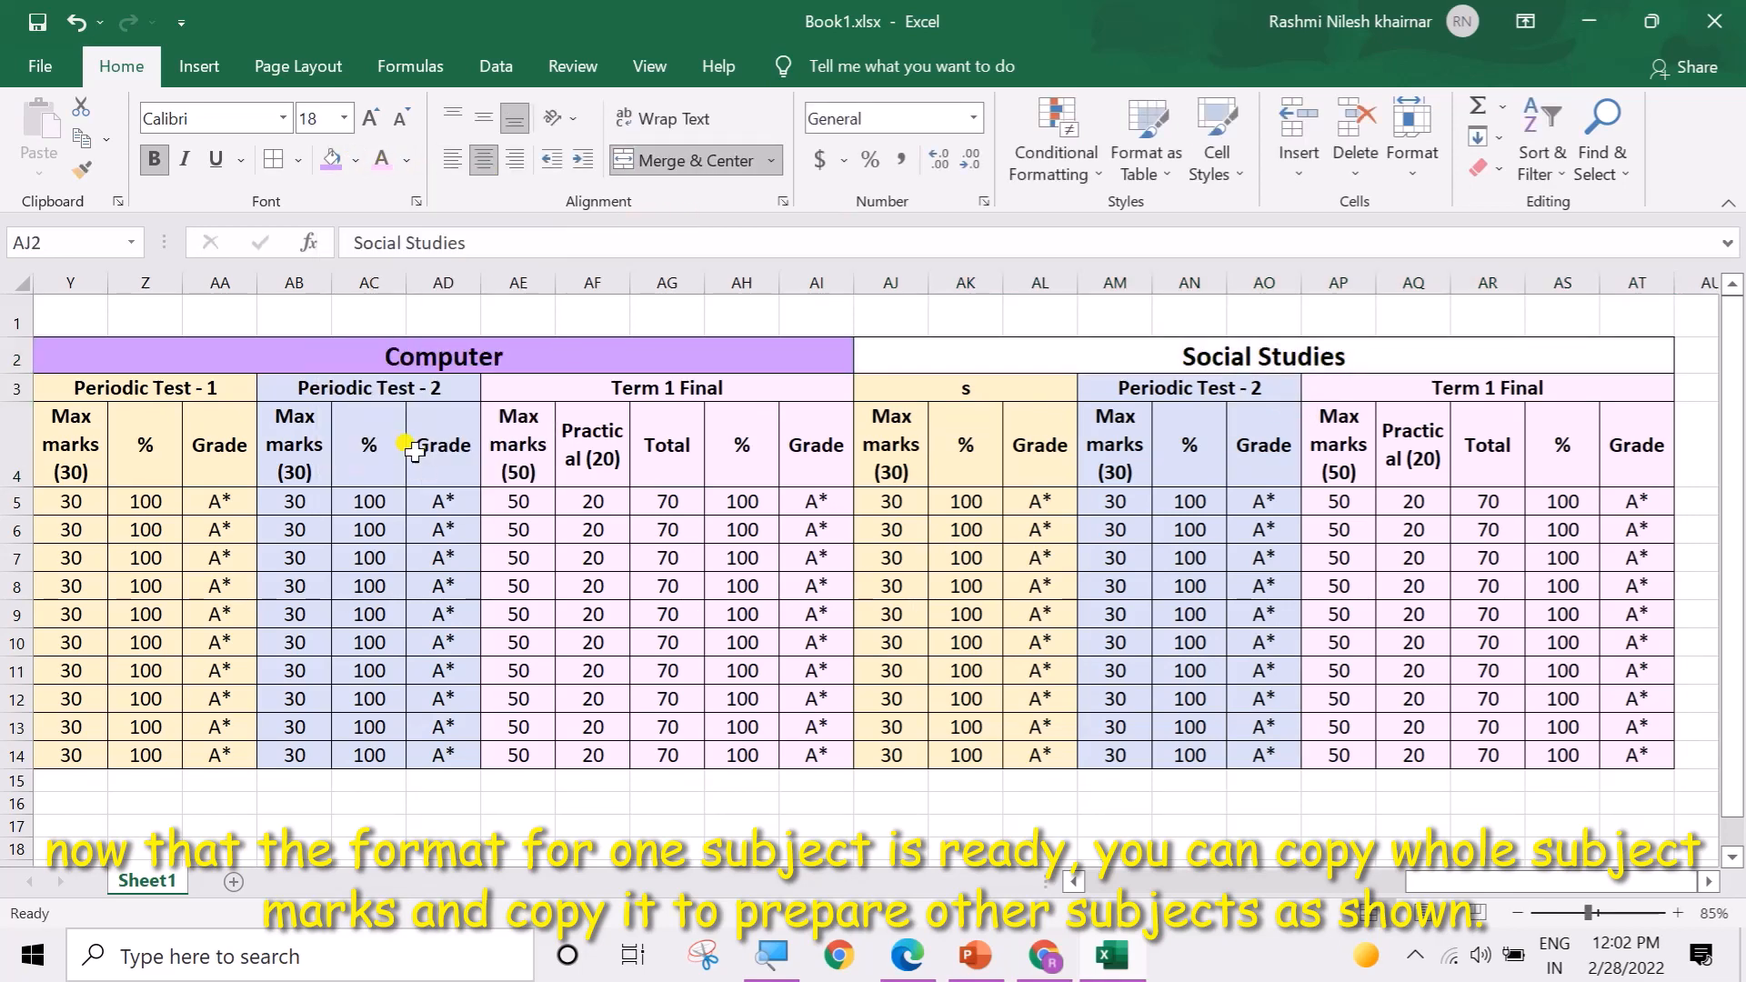
{"action": "left_click", "coordinate": [355, 162]}
{"action": "left_click", "coordinate": [435, 501]}
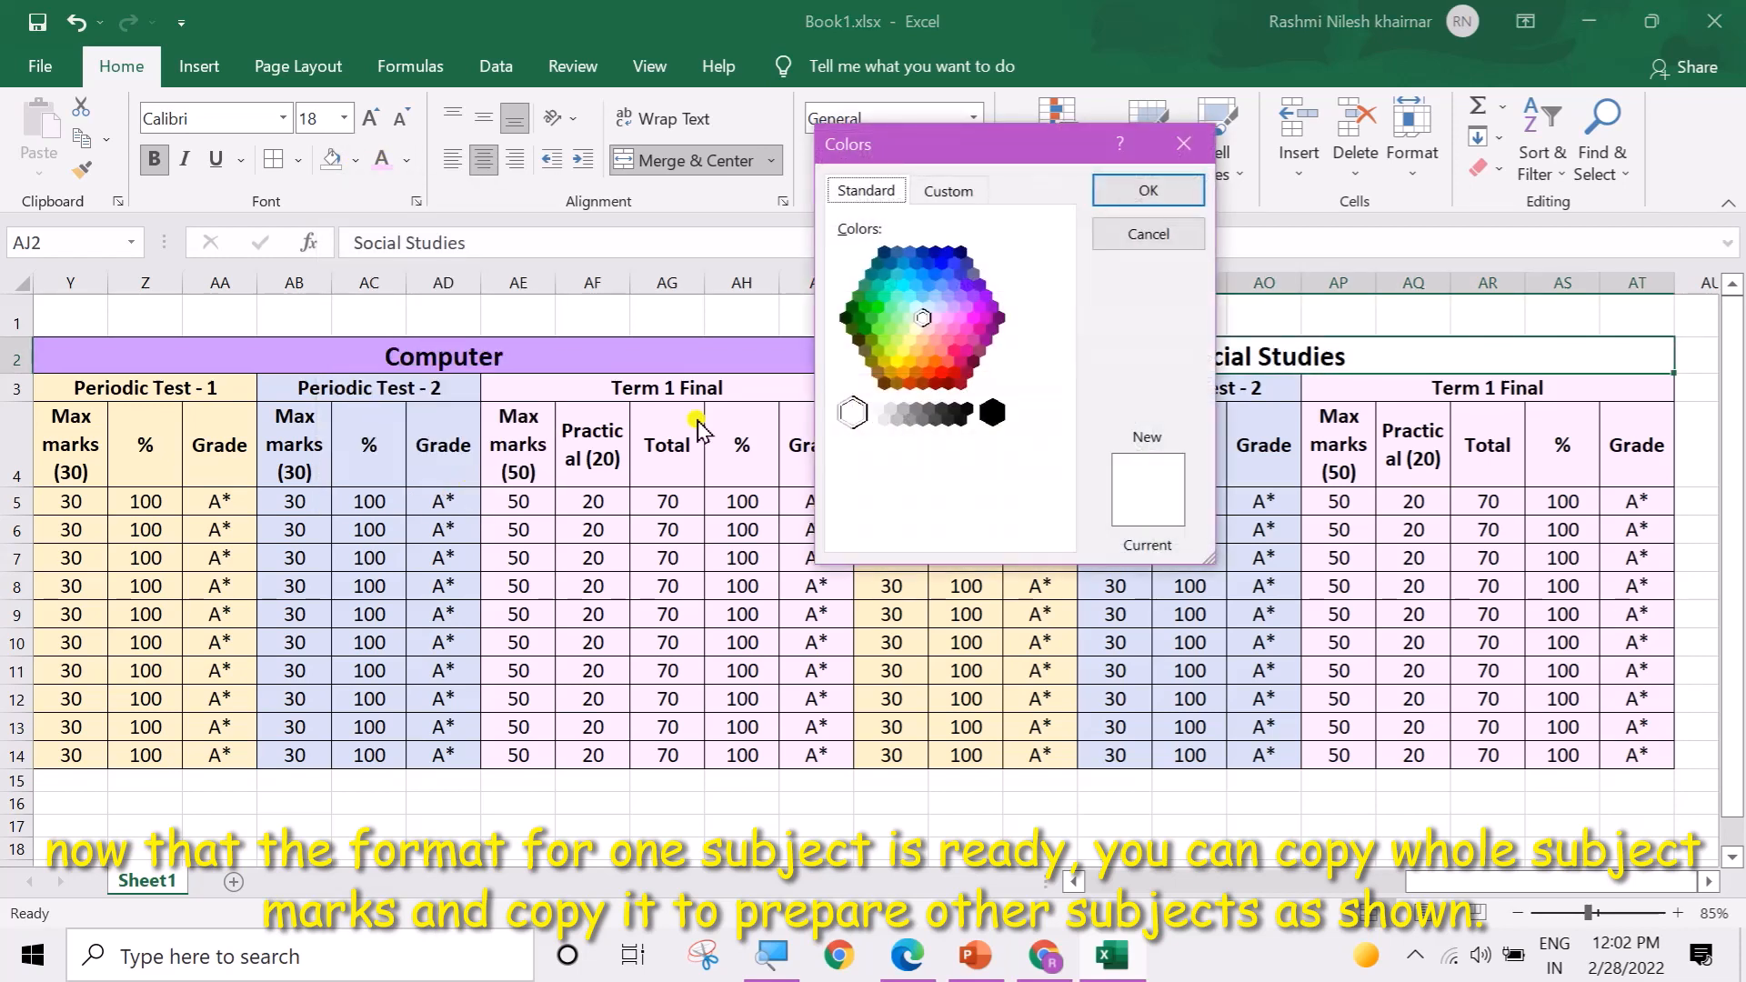
{"action": "left_click", "coordinate": [907, 315]}
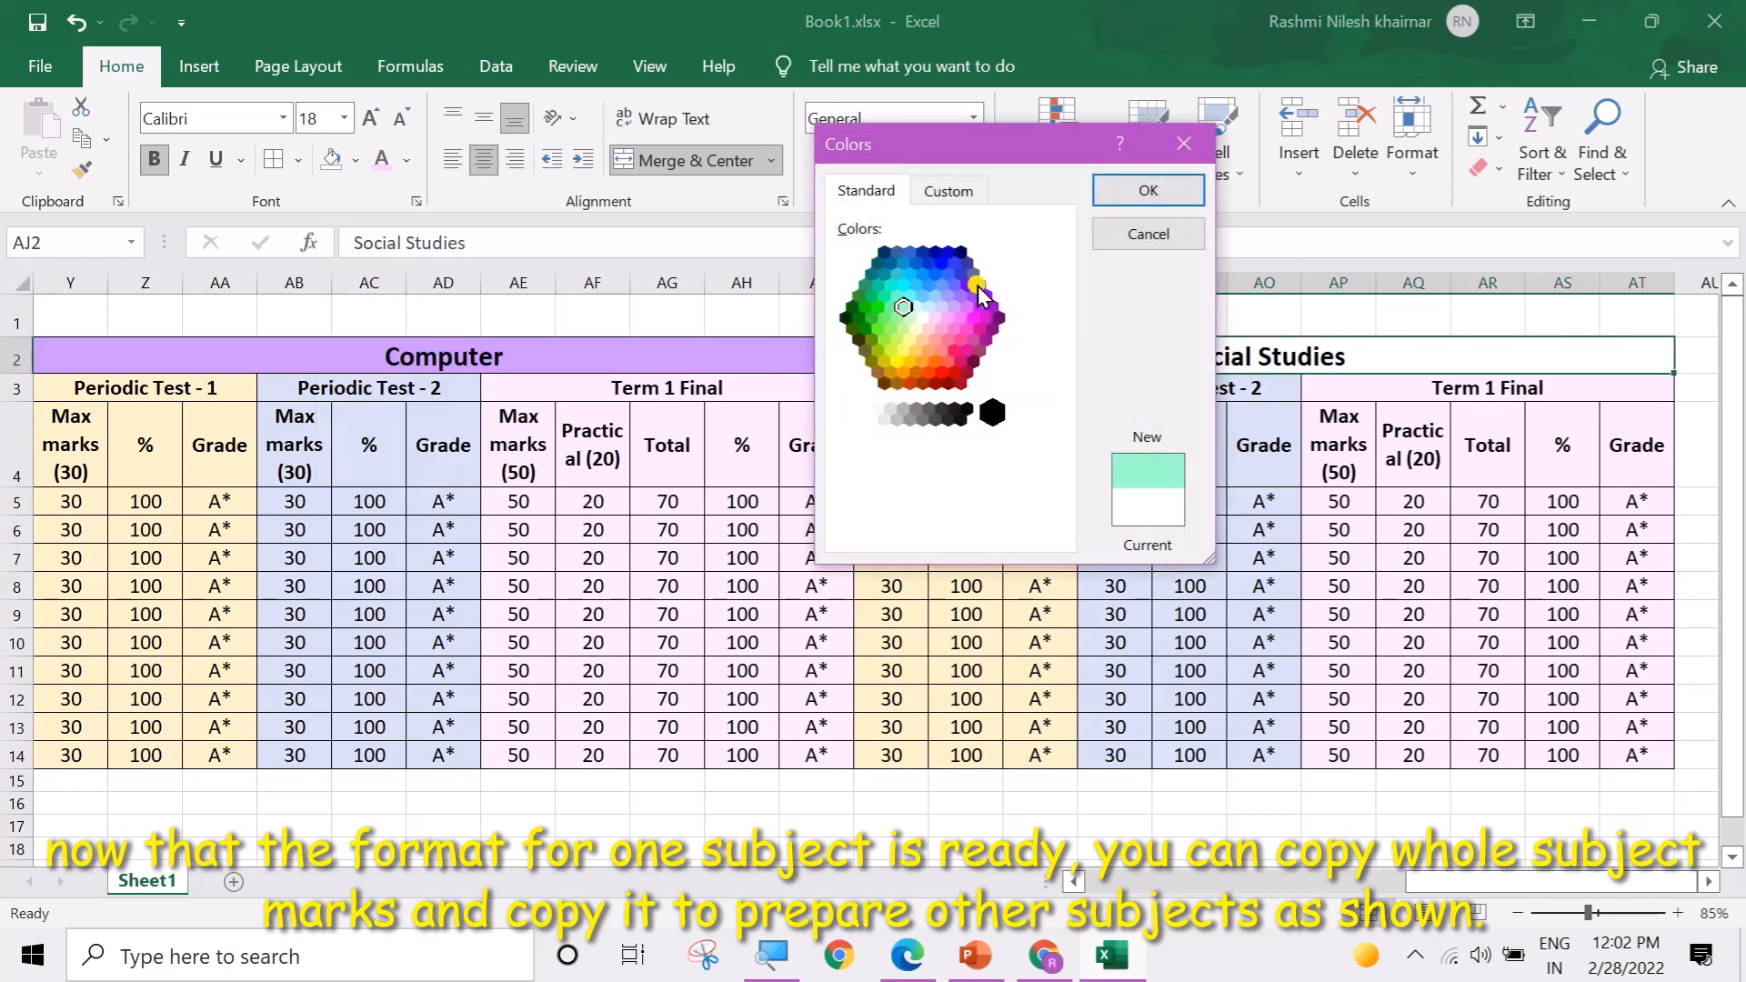
{"action": "left_click", "coordinate": [1142, 191]}
{"action": "left_click", "coordinate": [1256, 609]}
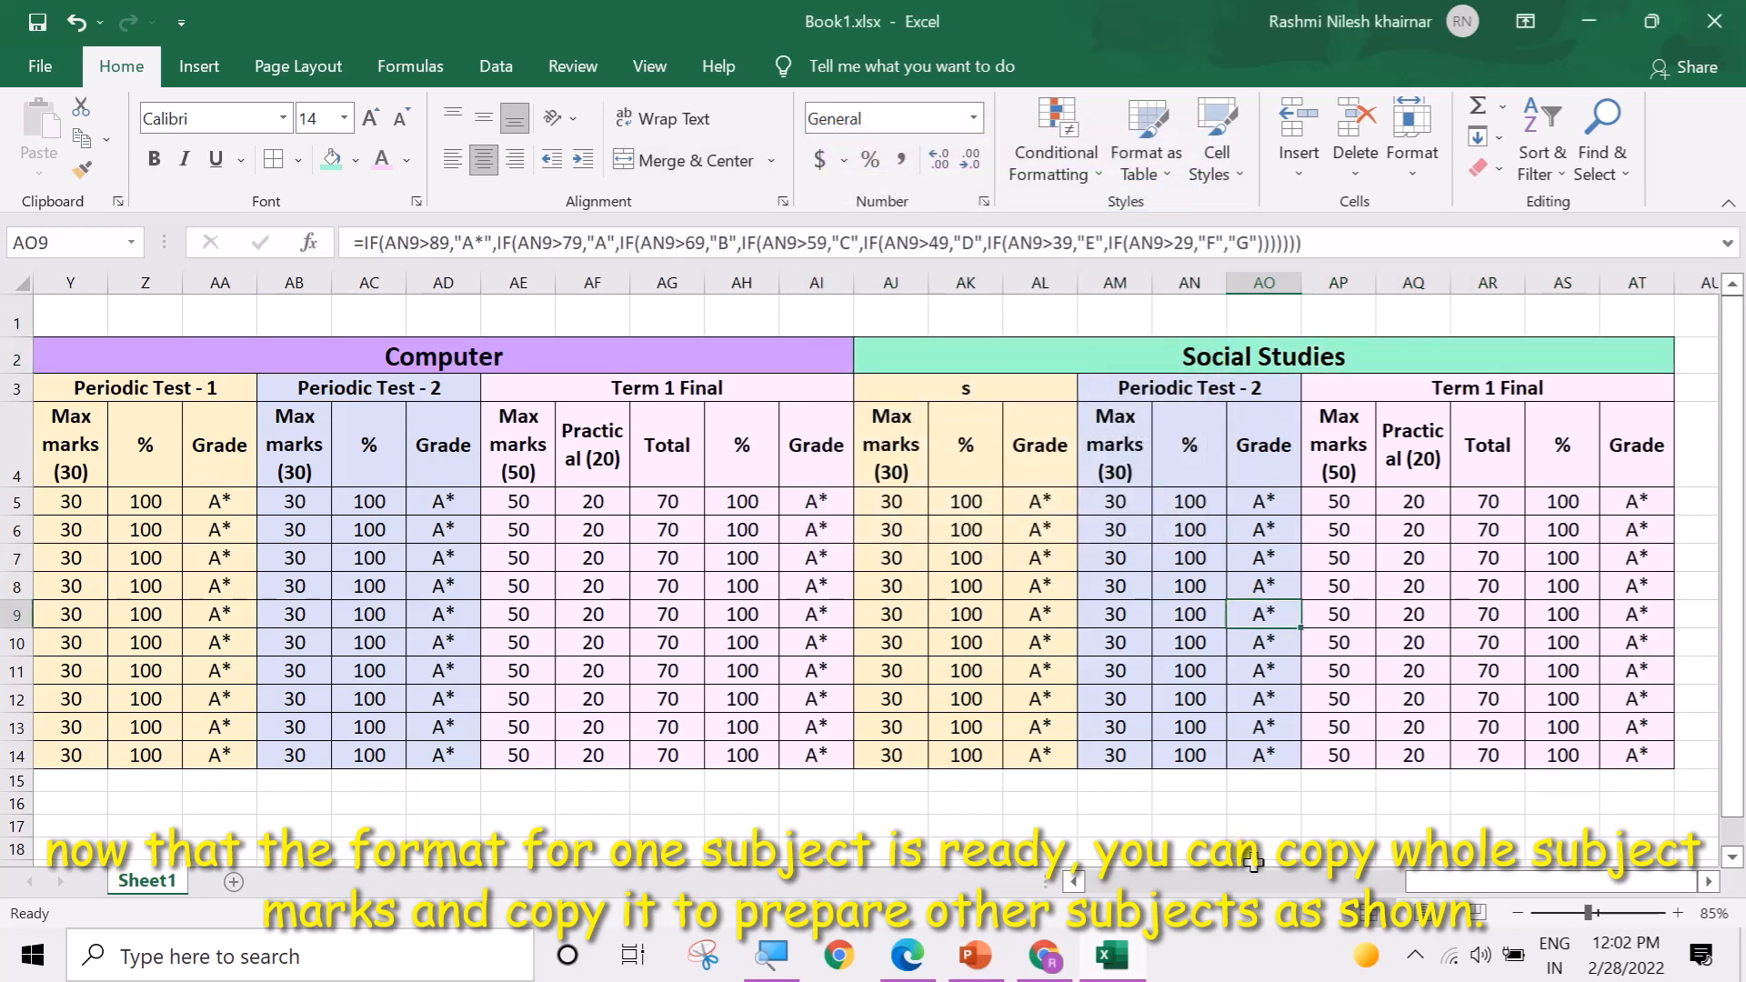
Step: Merge and center the marksheet title in row 1 across all subject blocks, from A1 to AT1
{"action": "left_click_drag", "start_coordinate": [1410, 881], "coordinate": [1126, 881]}
{"action": "left_click_drag", "start_coordinate": [669, 314], "coordinate": [906, 316]}
{"action": "left_click_drag", "start_coordinate": [1121, 307], "coordinate": [1583, 314]}
{"action": "left_click", "coordinate": [637, 162]}
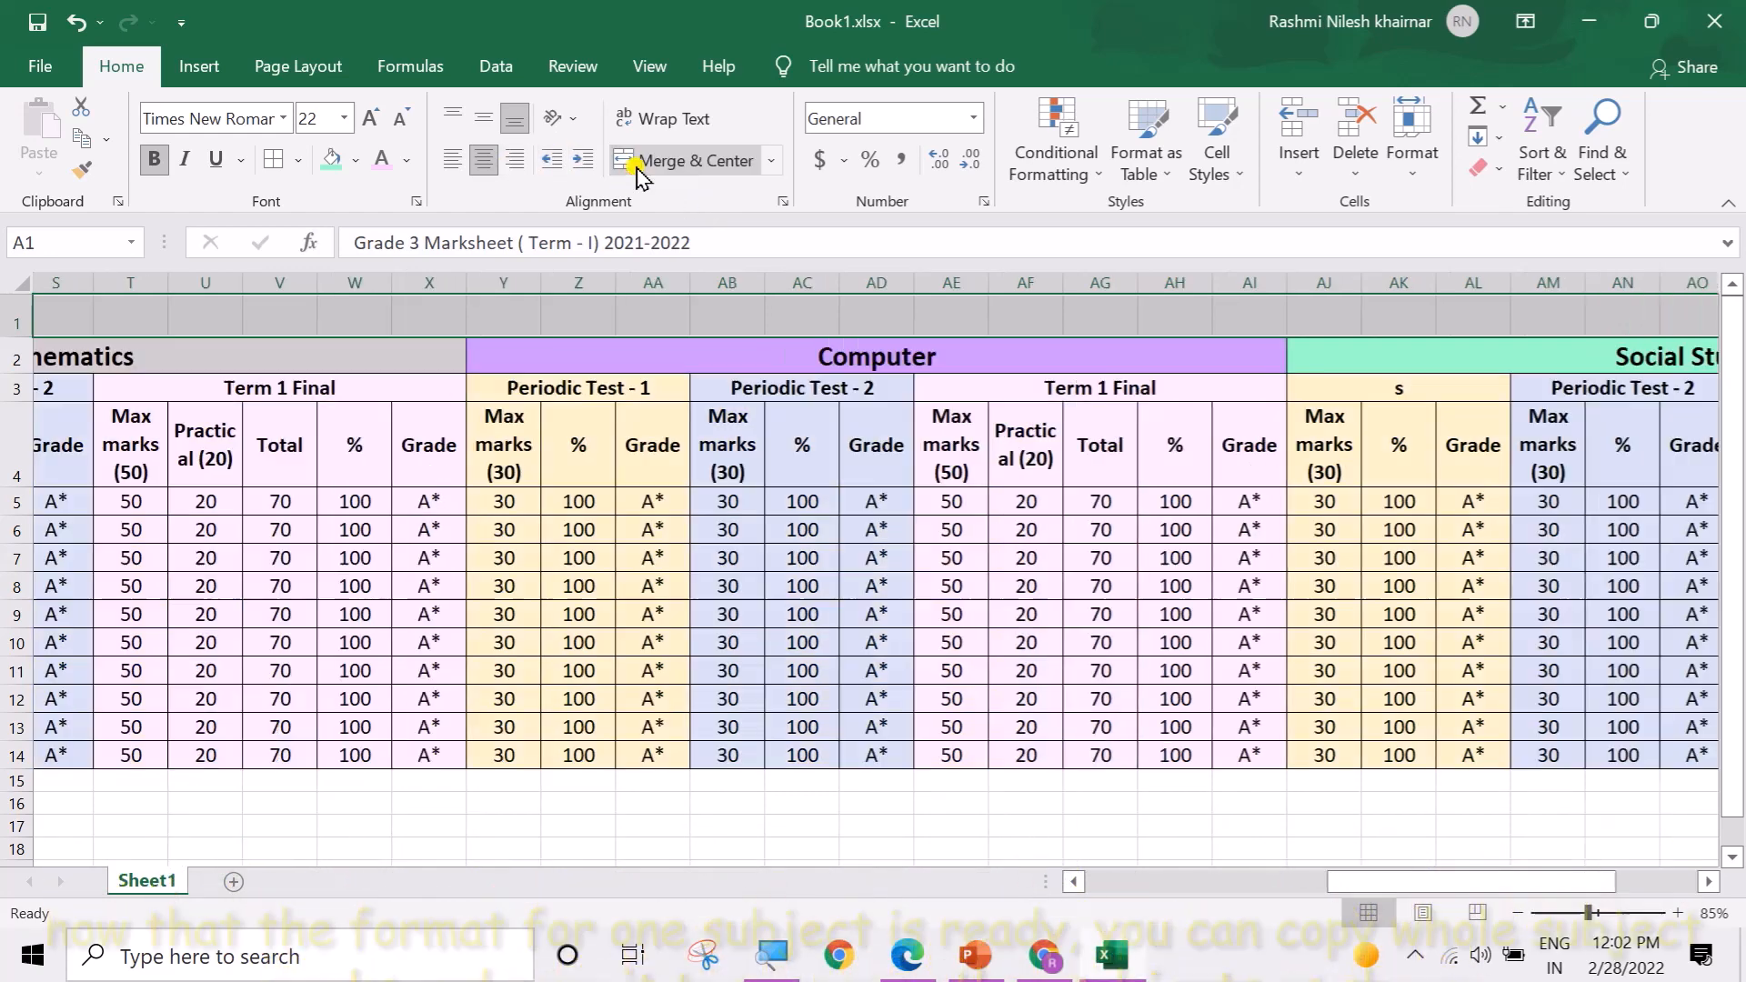
{"action": "left_click", "coordinate": [993, 587]}
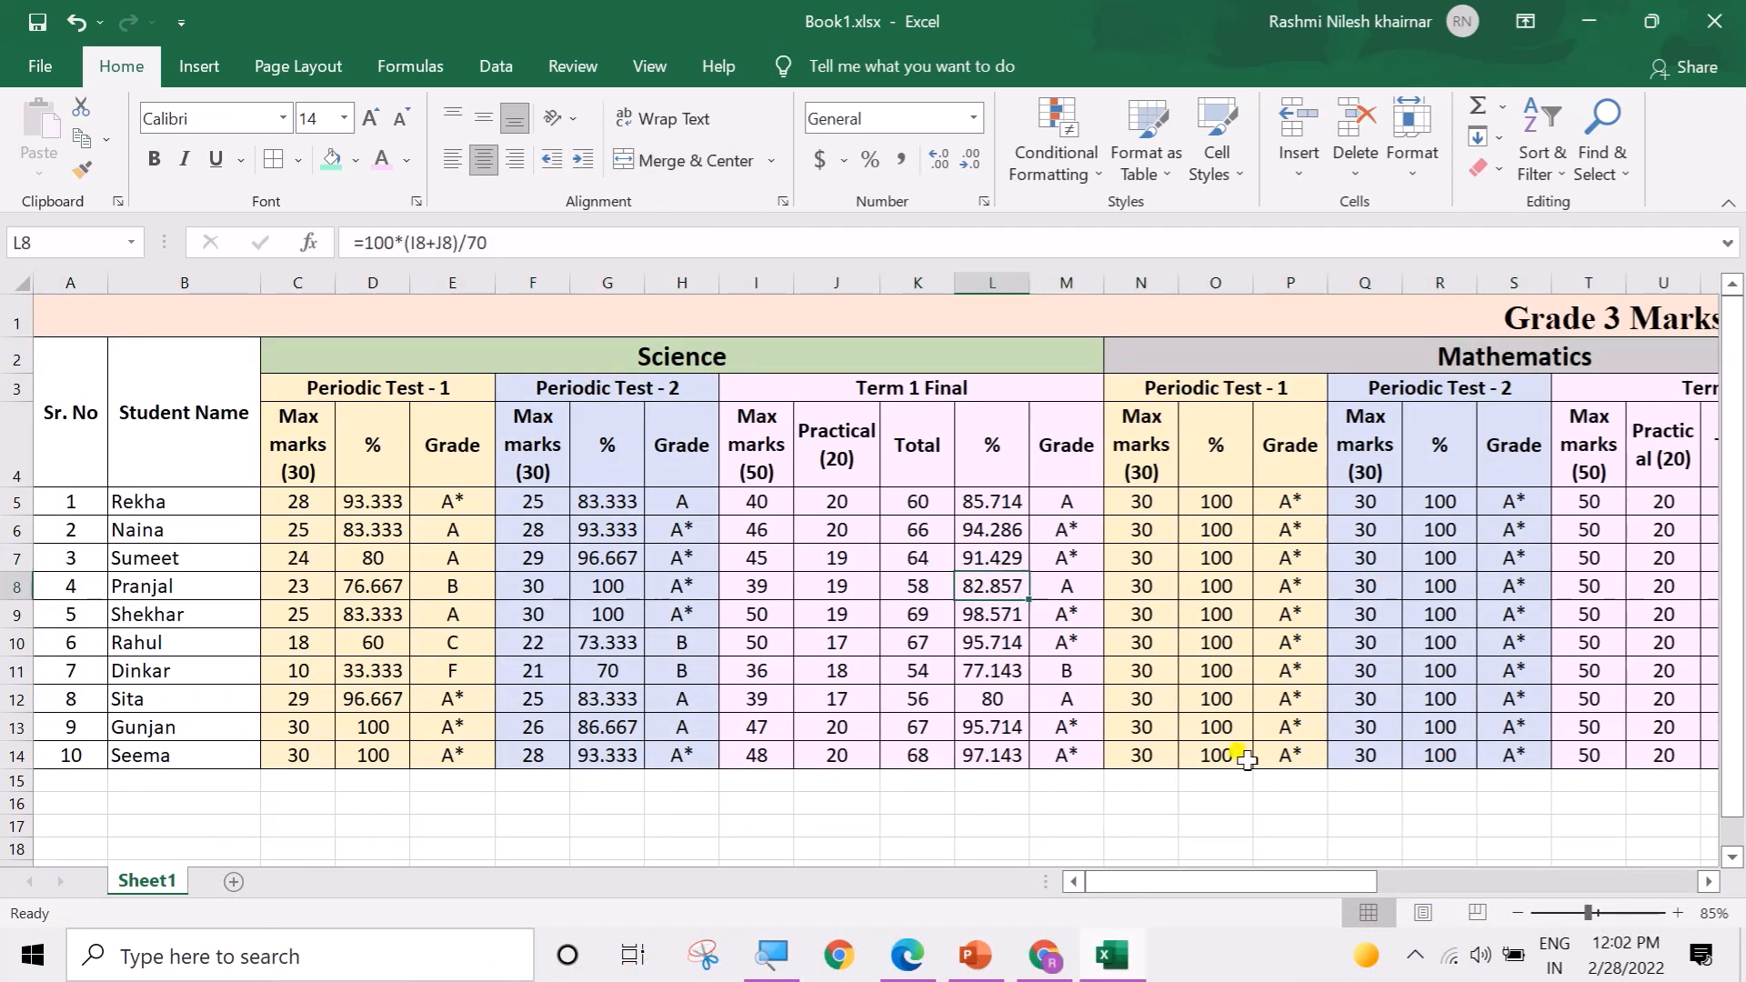
{"action": "left_click_drag", "start_coordinate": [1148, 884], "coordinate": [1516, 875]}
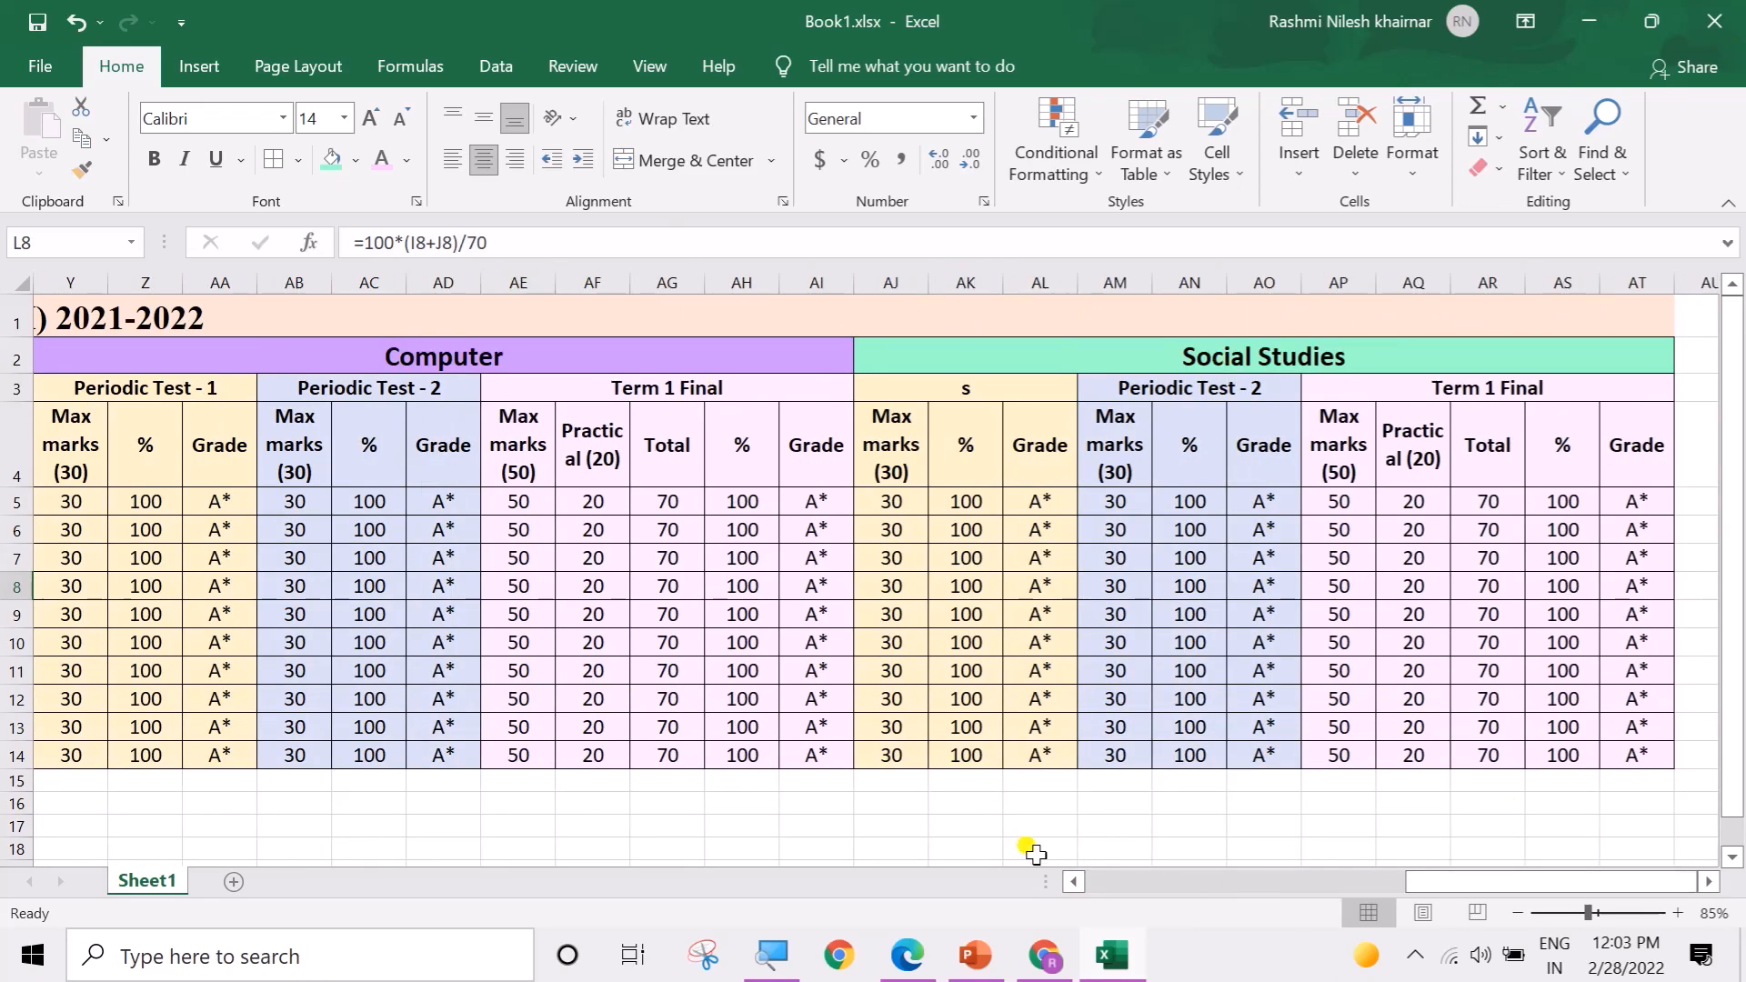